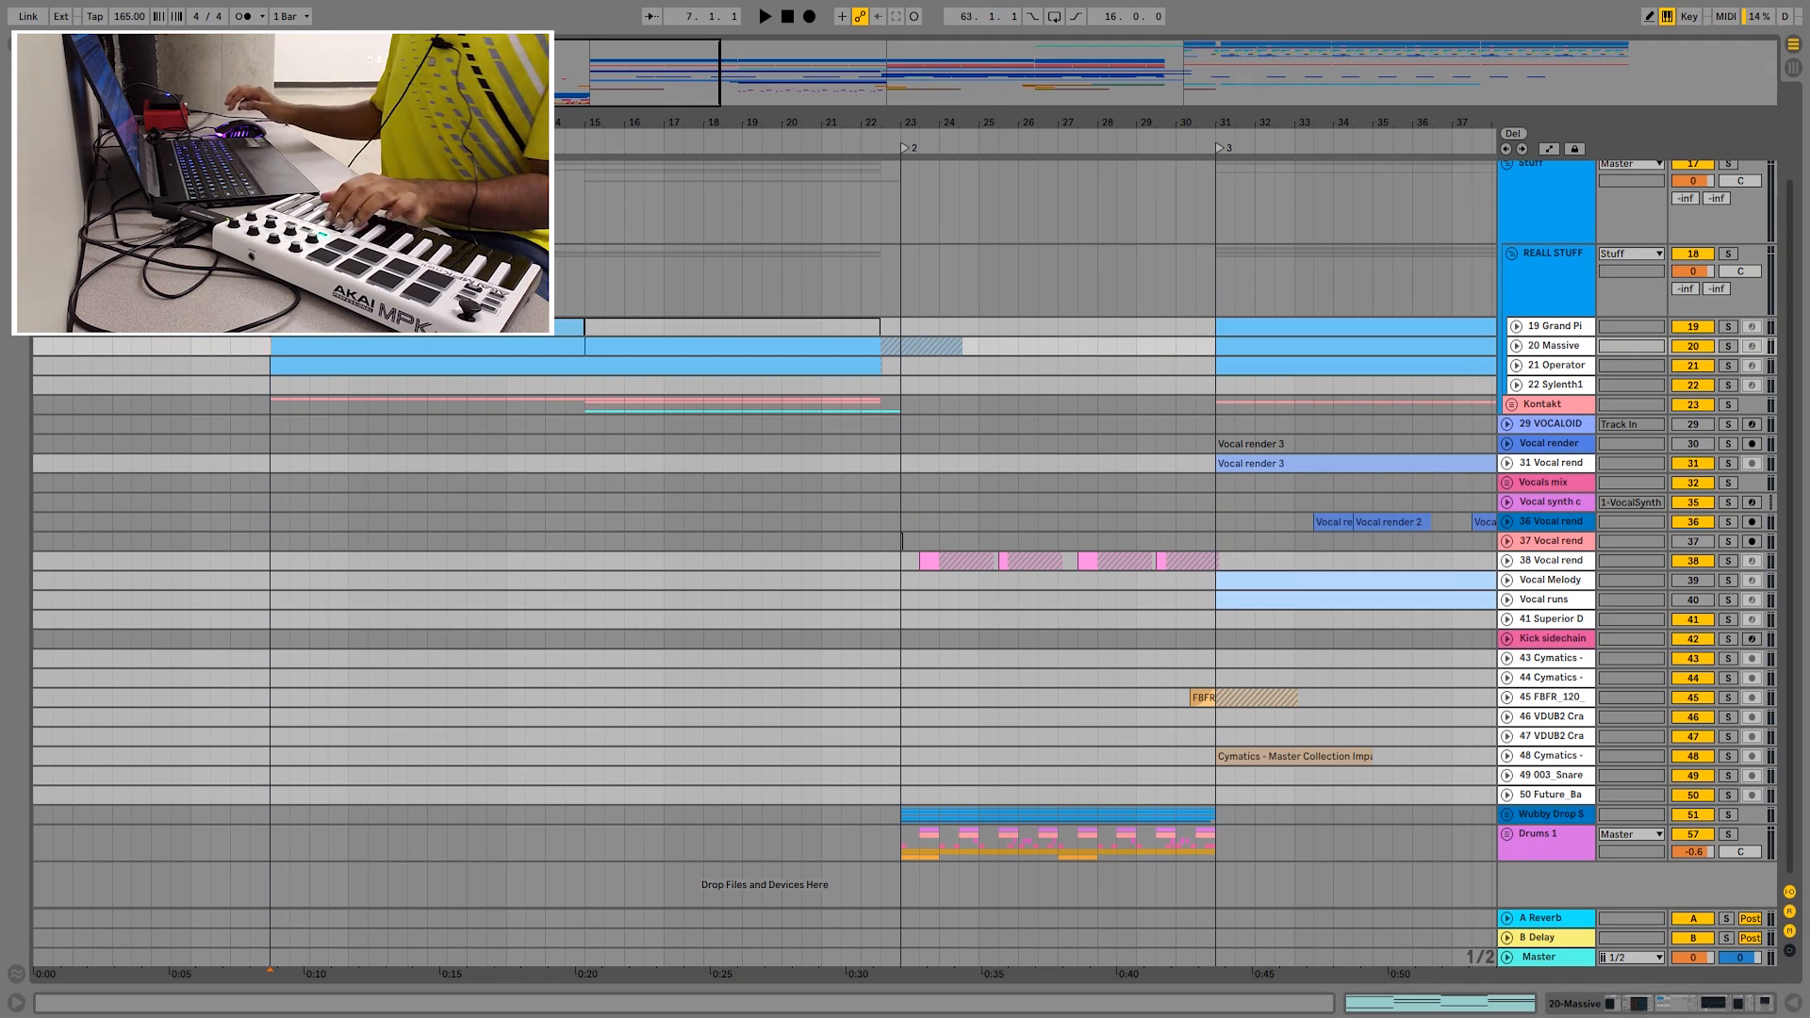
# - Unfreeze the Grand Piano track and arm it for recording
pyautogui.rightClick(1561, 329)
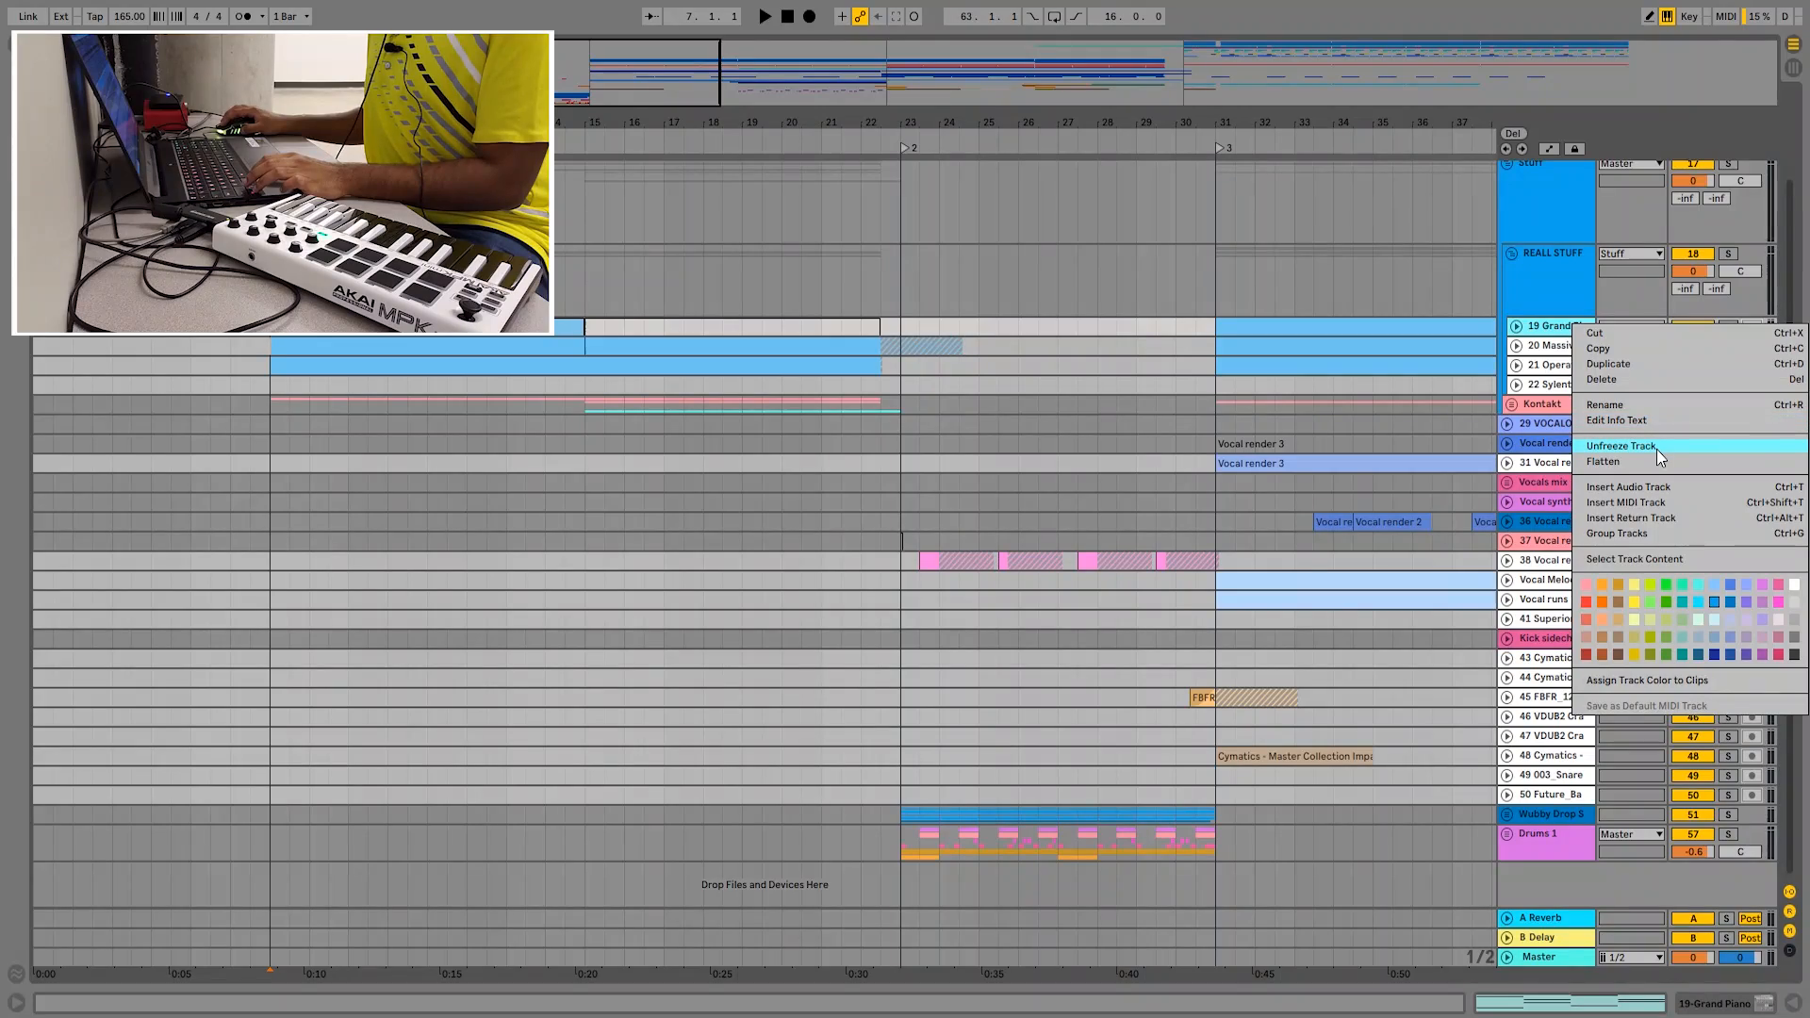
pyautogui.click(1655, 449)
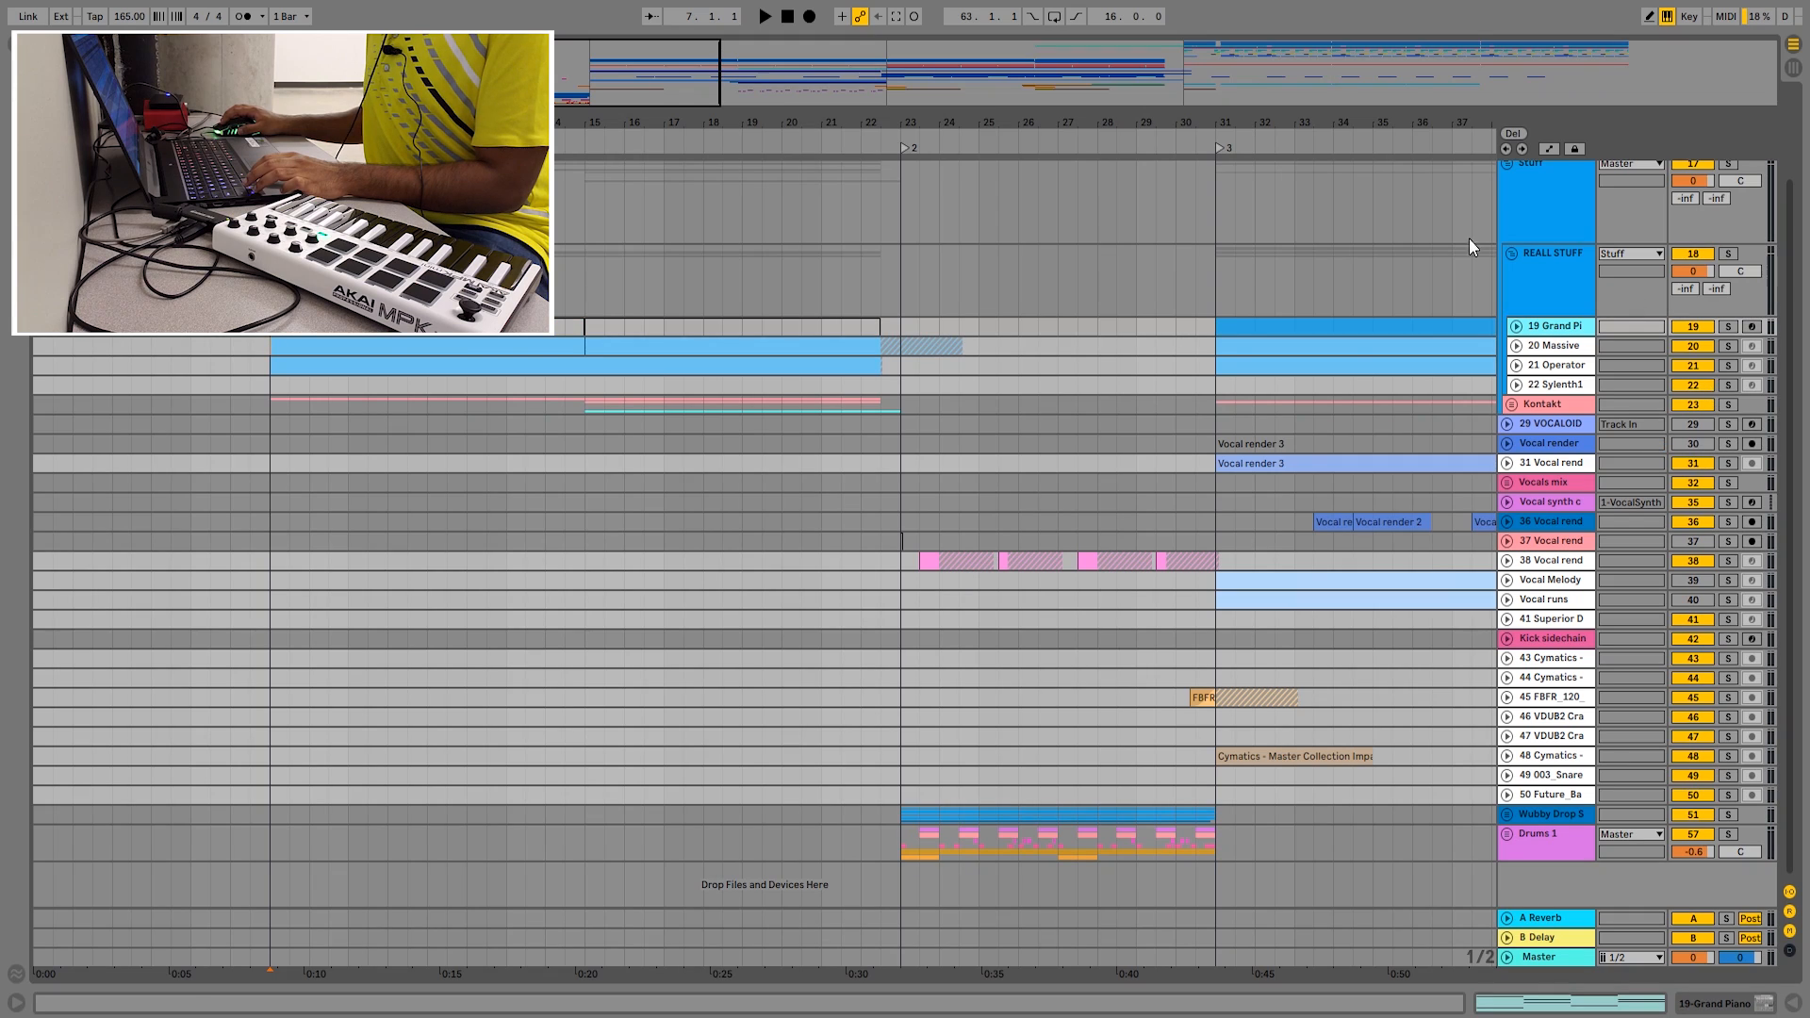
pyautogui.scroll(4, 816, 367)
pyautogui.scroll(-8, 810, 367)
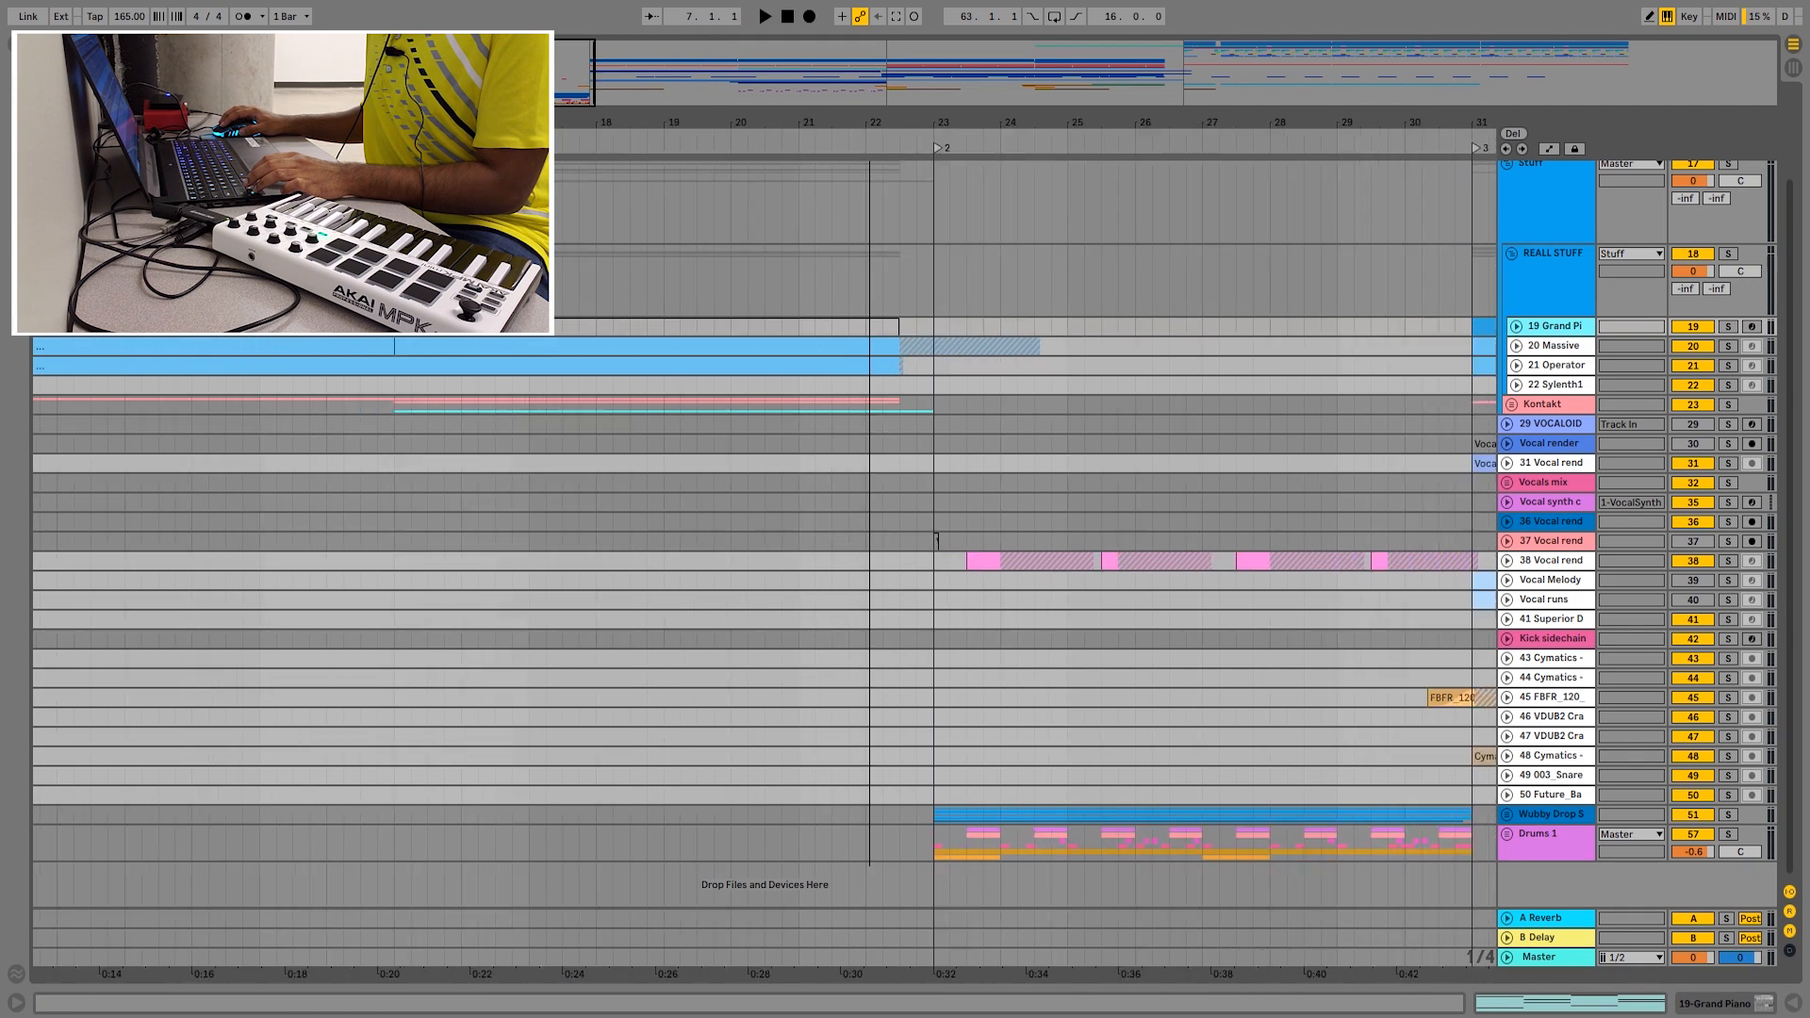
pyautogui.scroll(3, 801, 366)
pyautogui.moveTo(801, 366); pyautogui.dragTo(1373, 448)
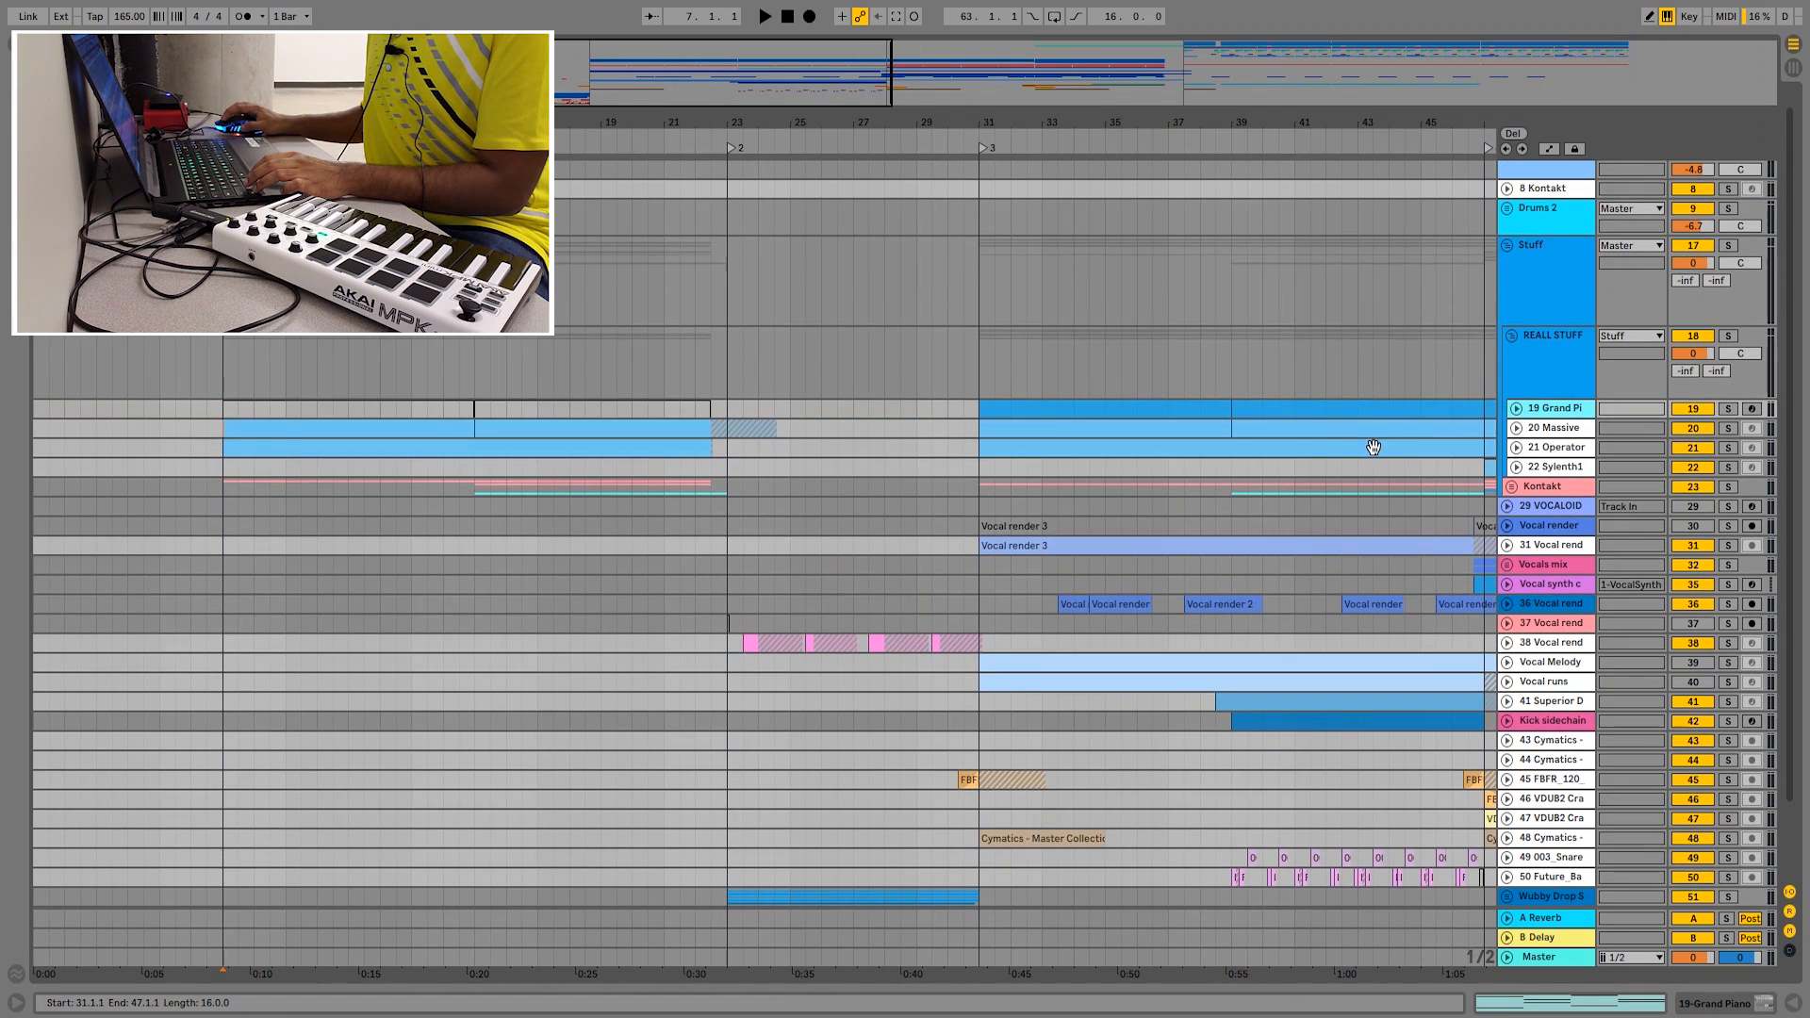
pyautogui.click(1750, 411)
pyautogui.moveTo(1677, 419); pyautogui.dragTo(1677, 476)
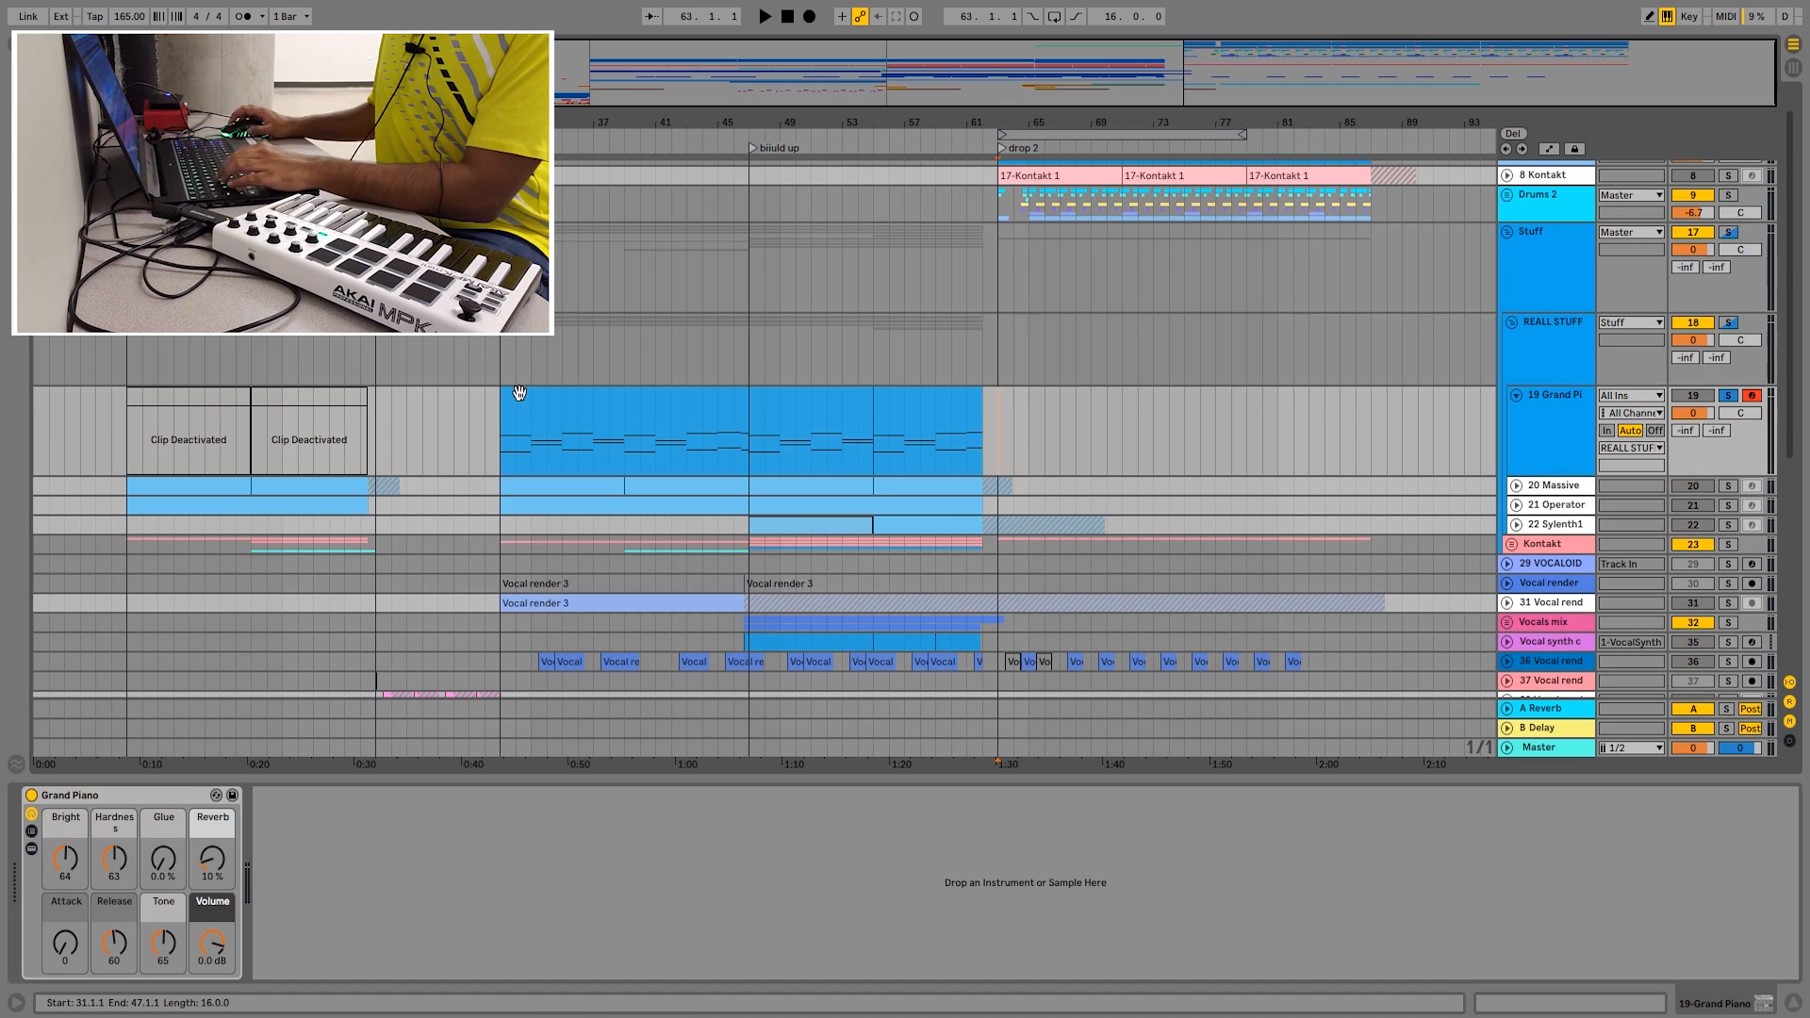
# - Open the Grand Piano clip at the start of verse 1 in the note editor and play through its chords
pyautogui.moveTo(564, 125); pyautogui.dragTo(590, 169)
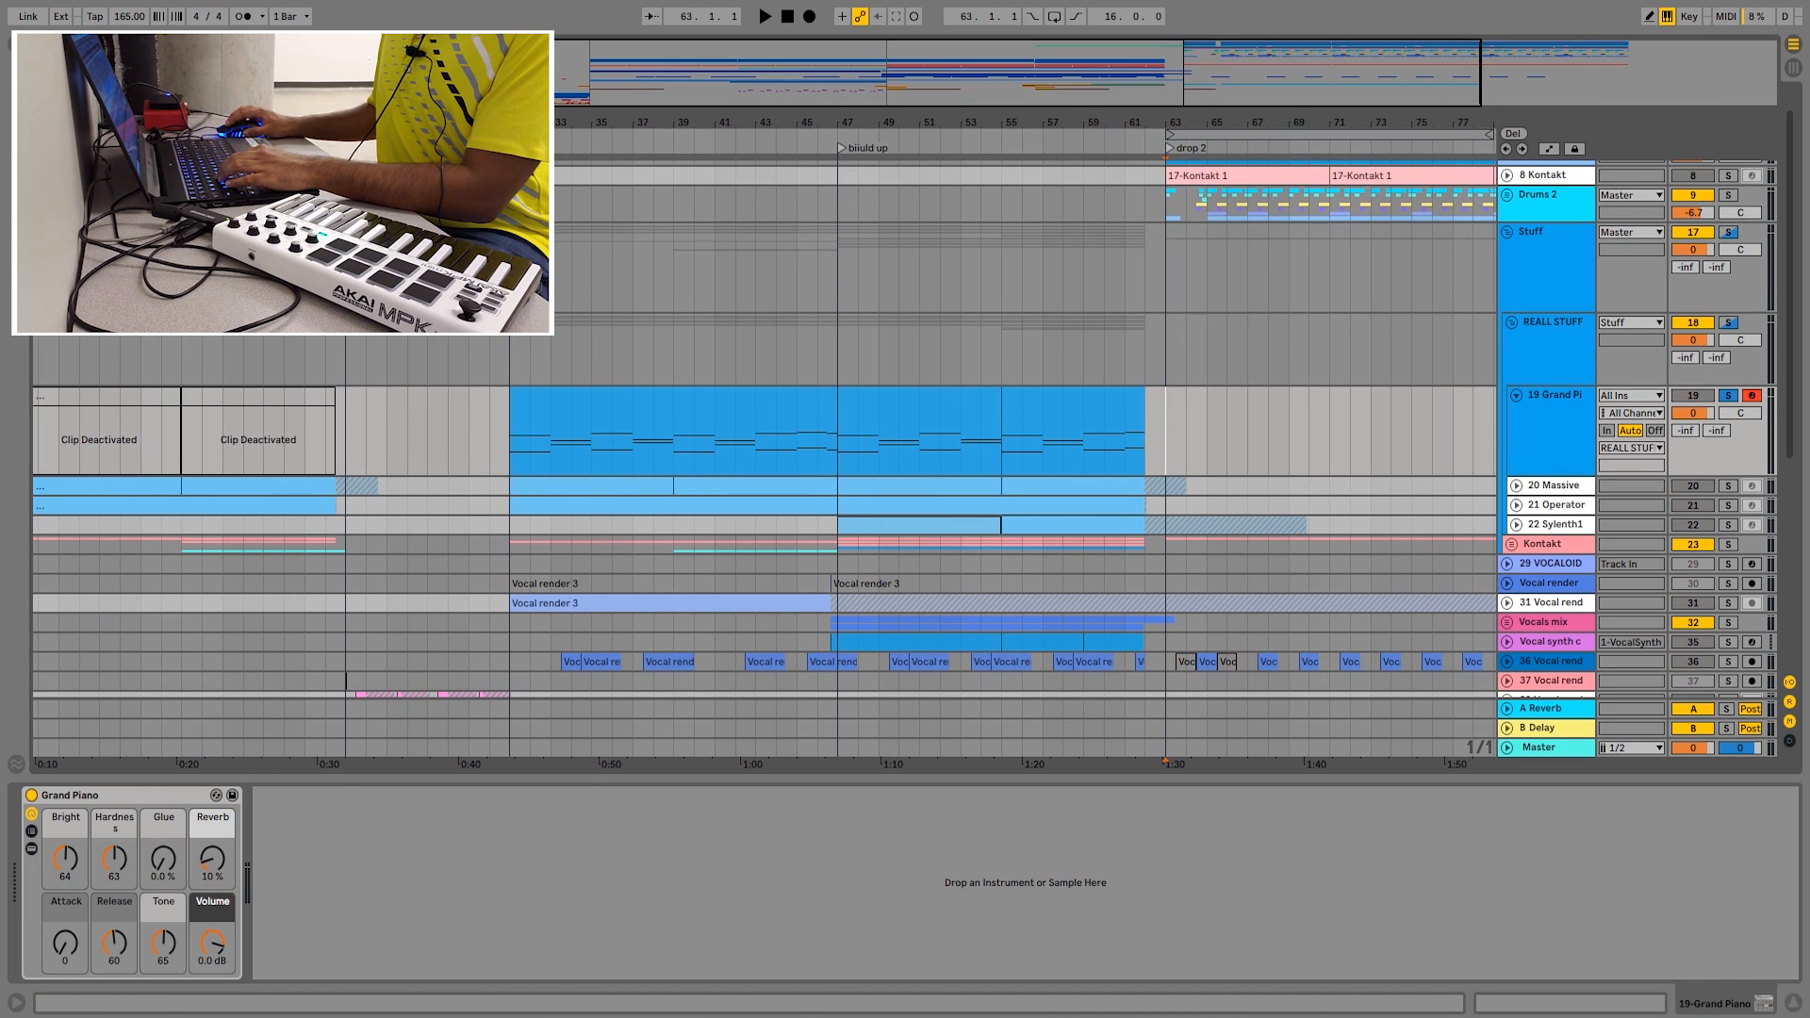
pyautogui.moveTo(283, 124); pyautogui.dragTo(452, 142)
pyautogui.scroll(-1, 908, 276)
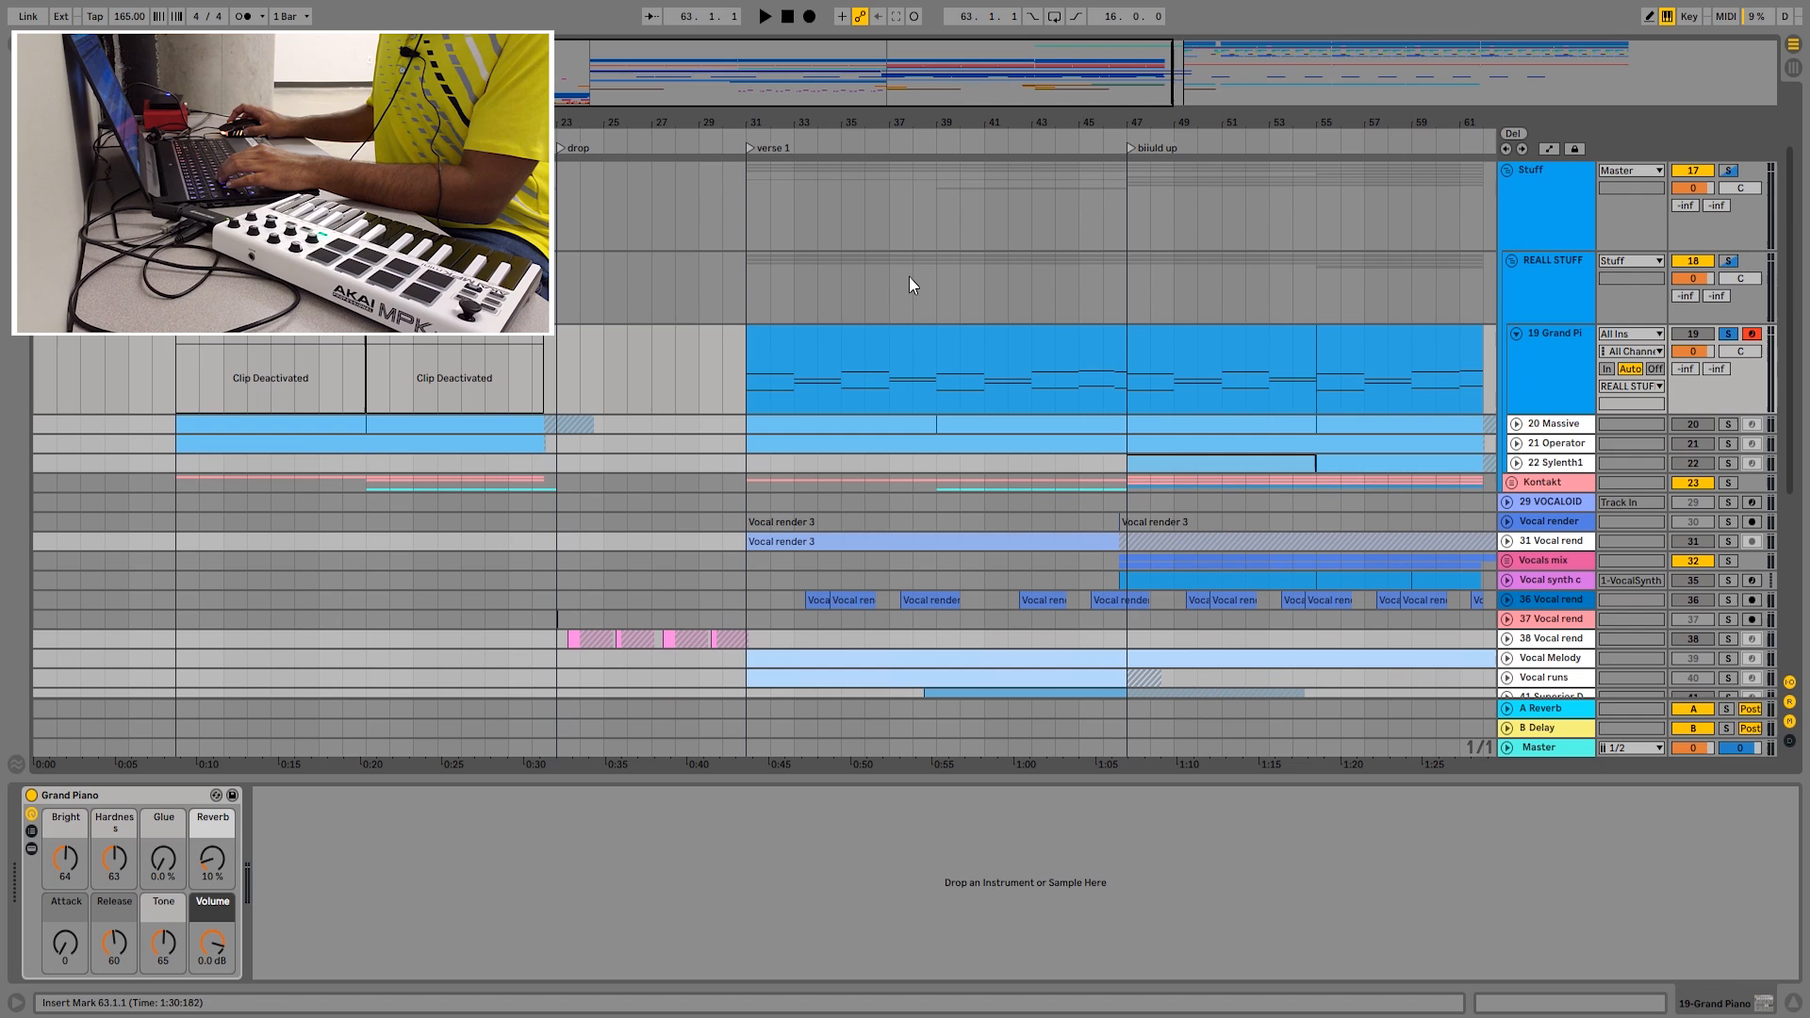
pyautogui.doubleClick(828, 340)
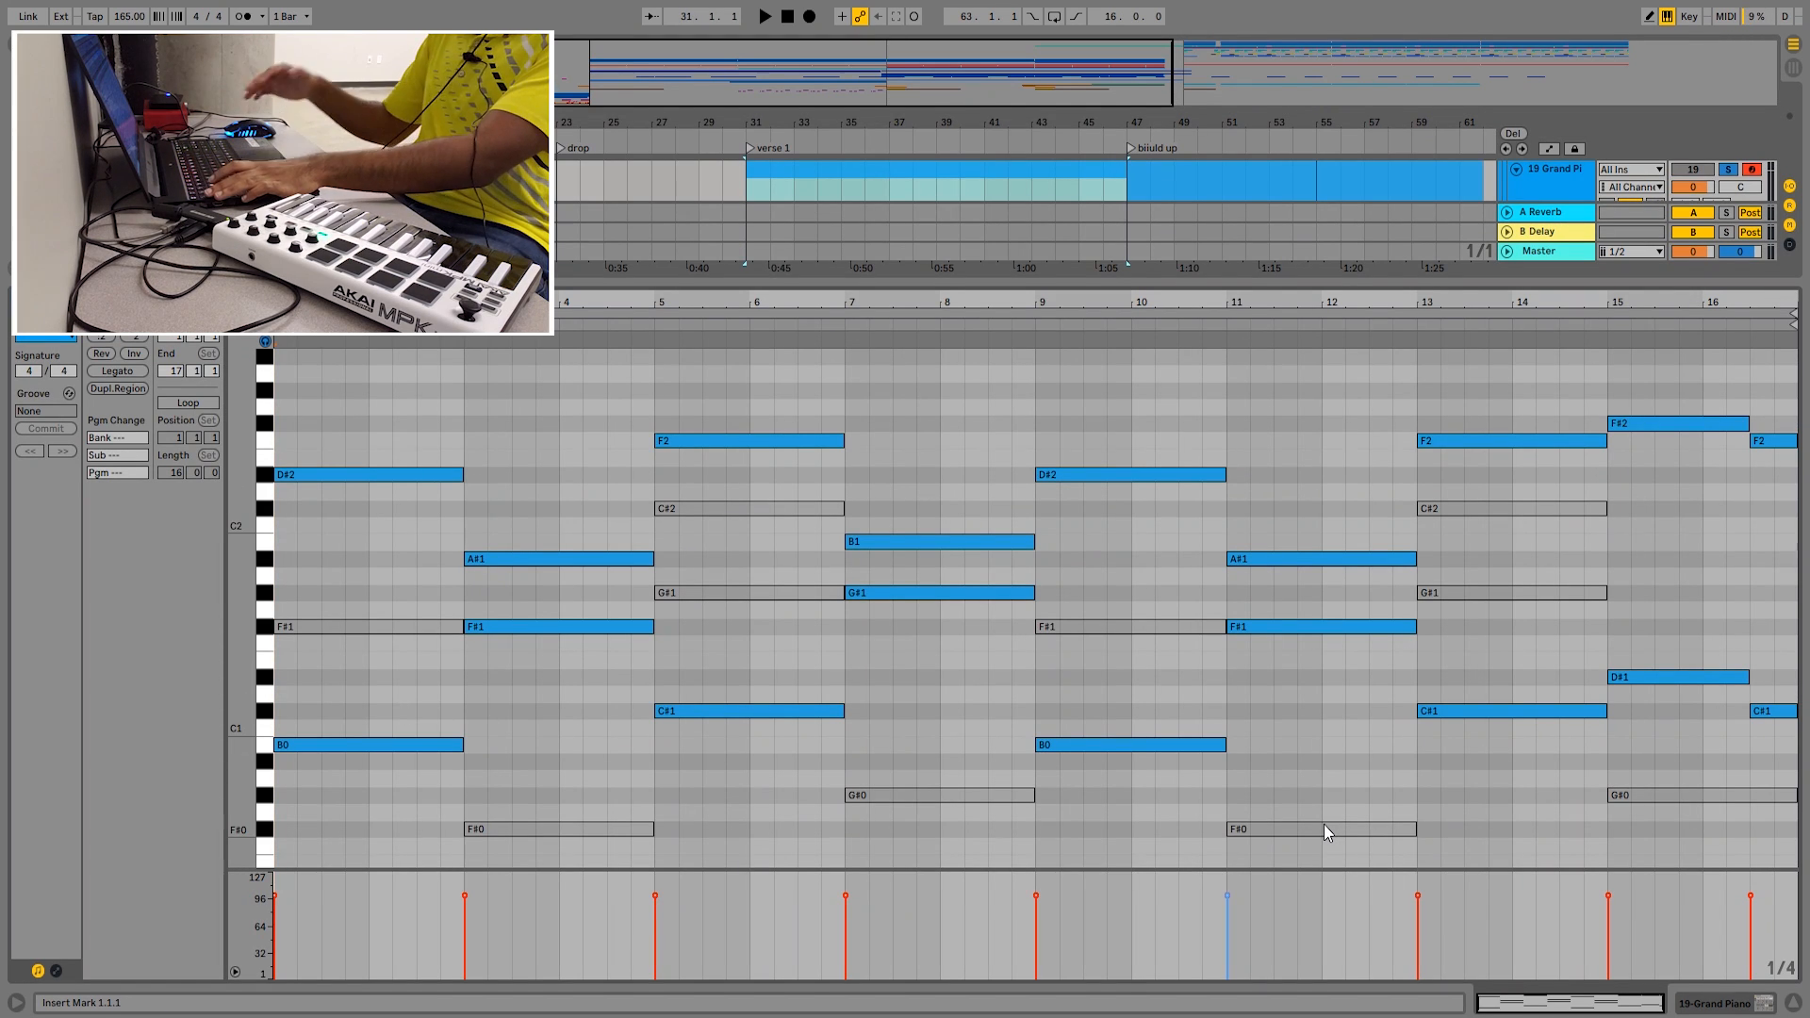
pyautogui.press('space')
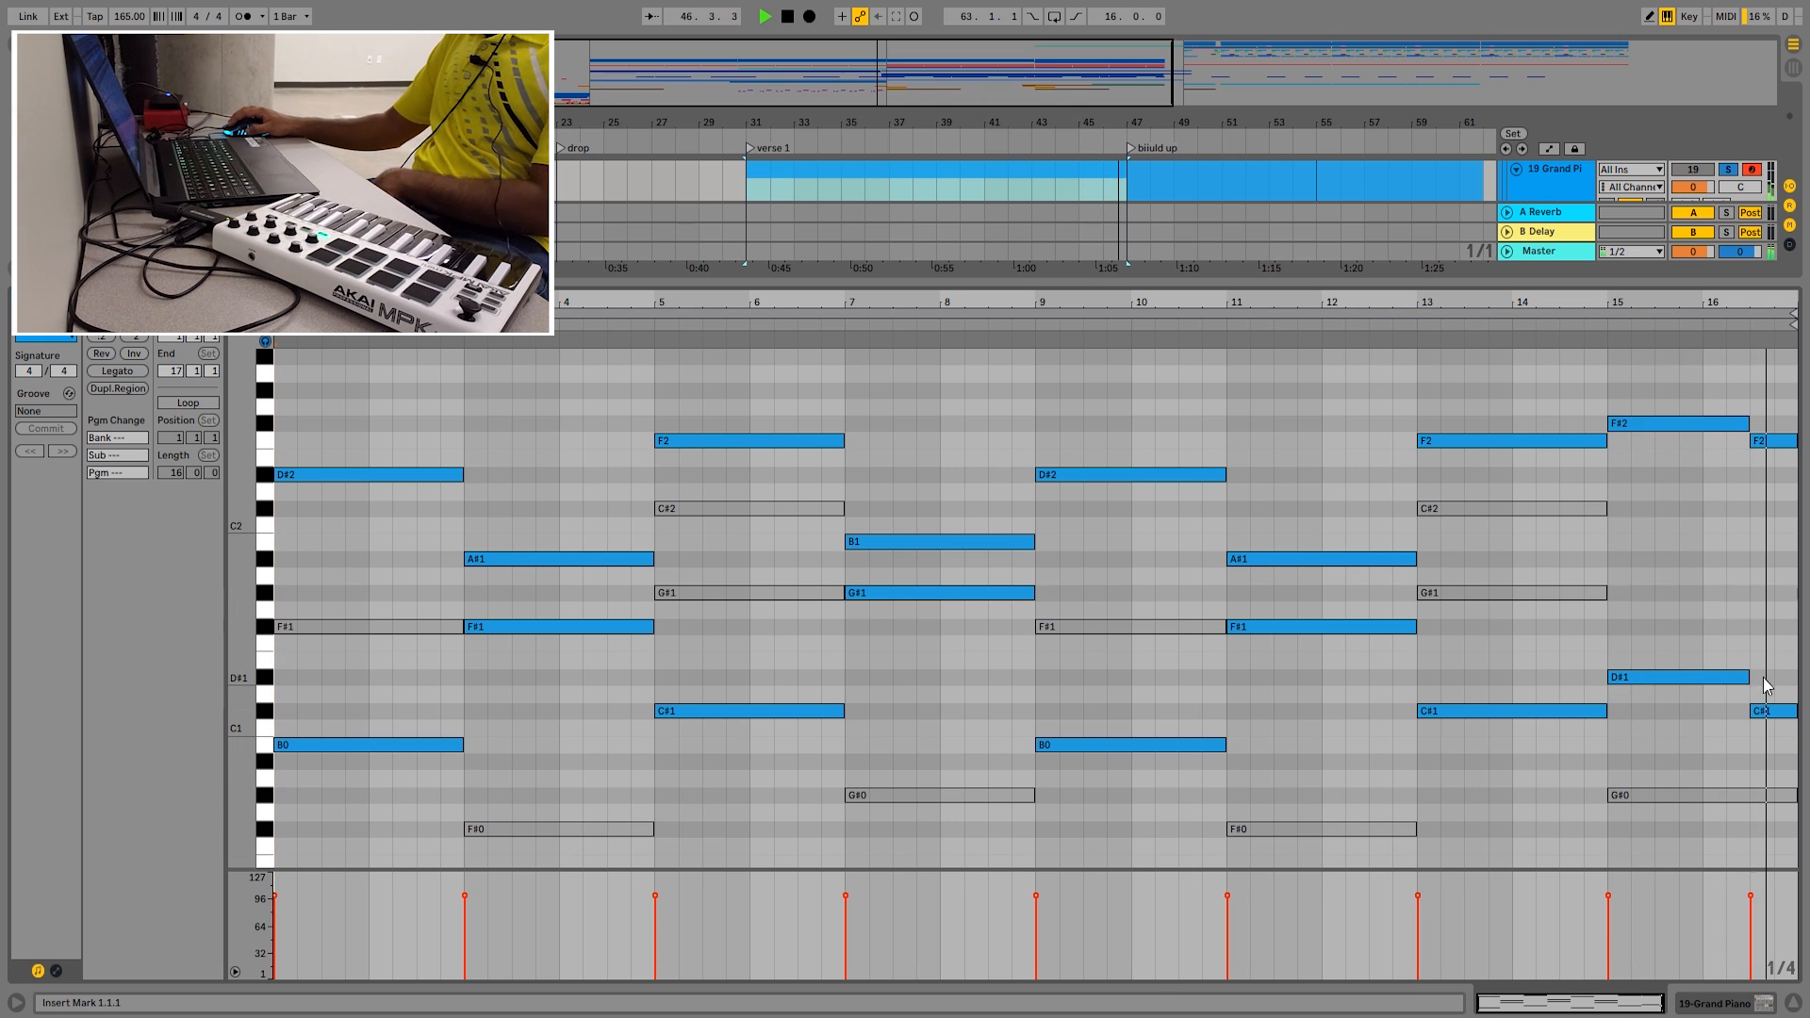
pyautogui.press('space')
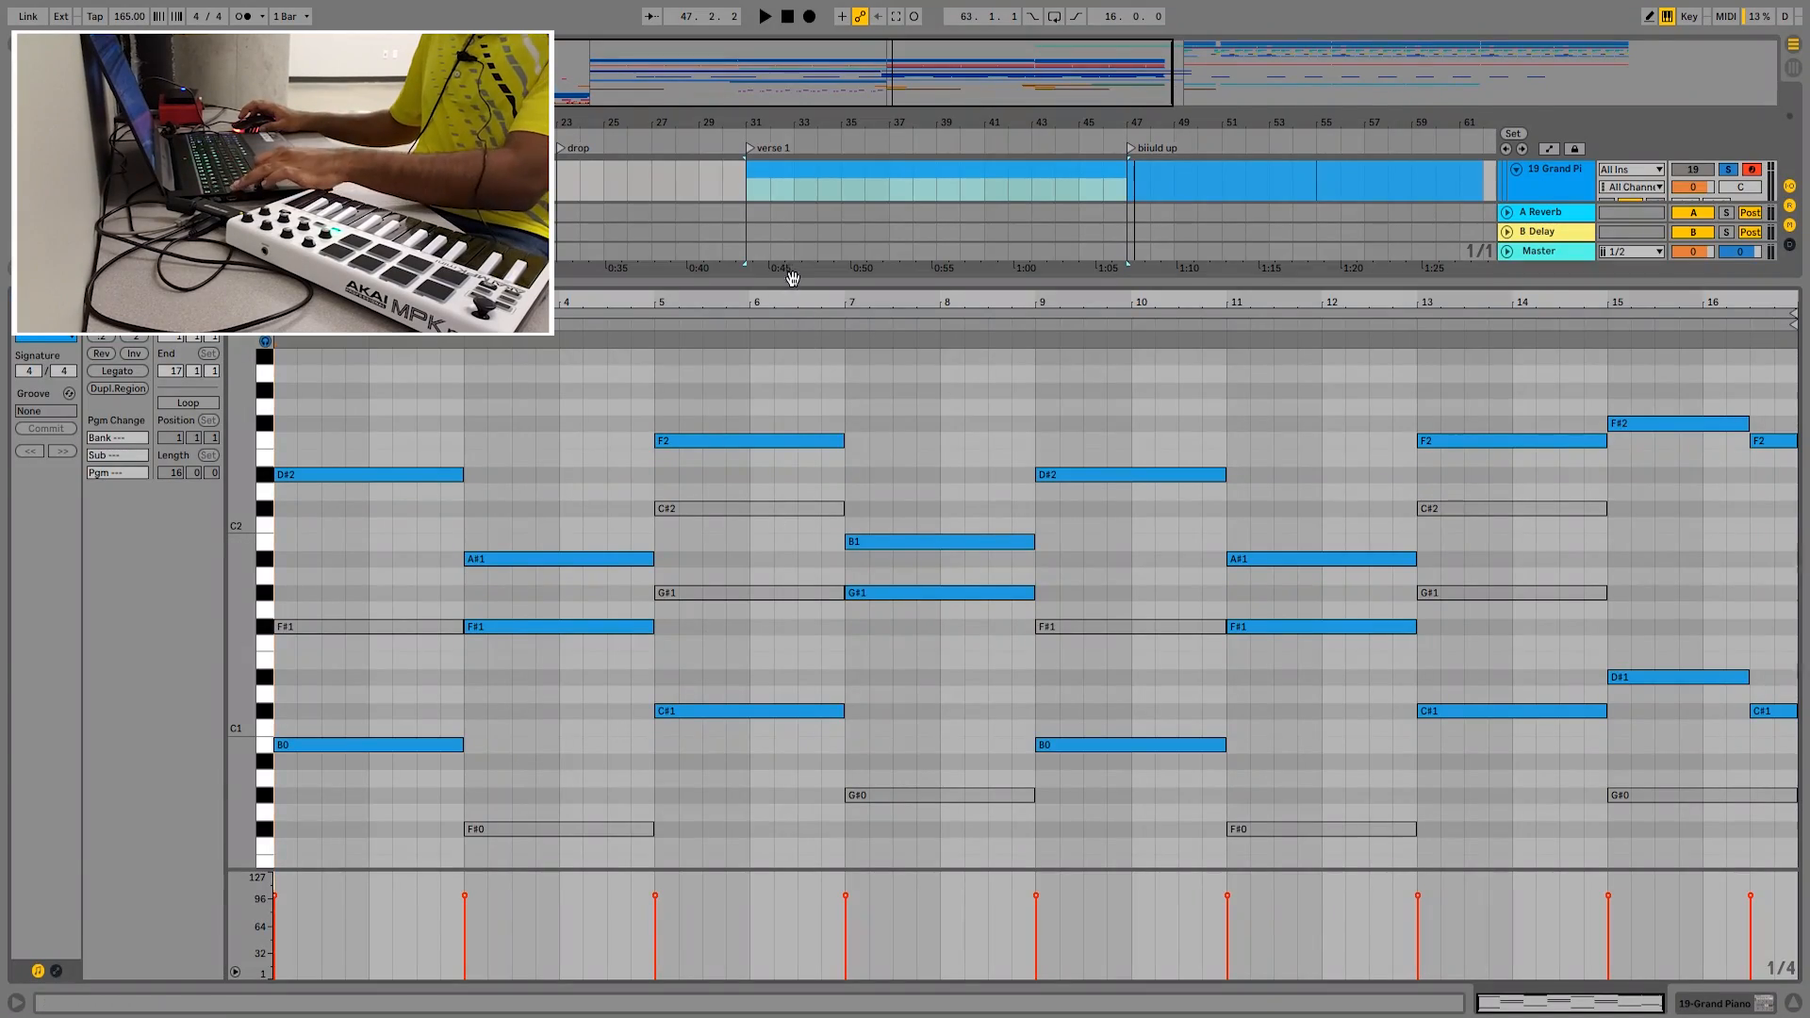
# - Return to the device chain, unfold the Massive track and inspect the Massive synth window before closing it
pyautogui.hotkey('shift', 'Tab')
pyautogui.moveTo(879, 251); pyautogui.dragTo(1009, 250)
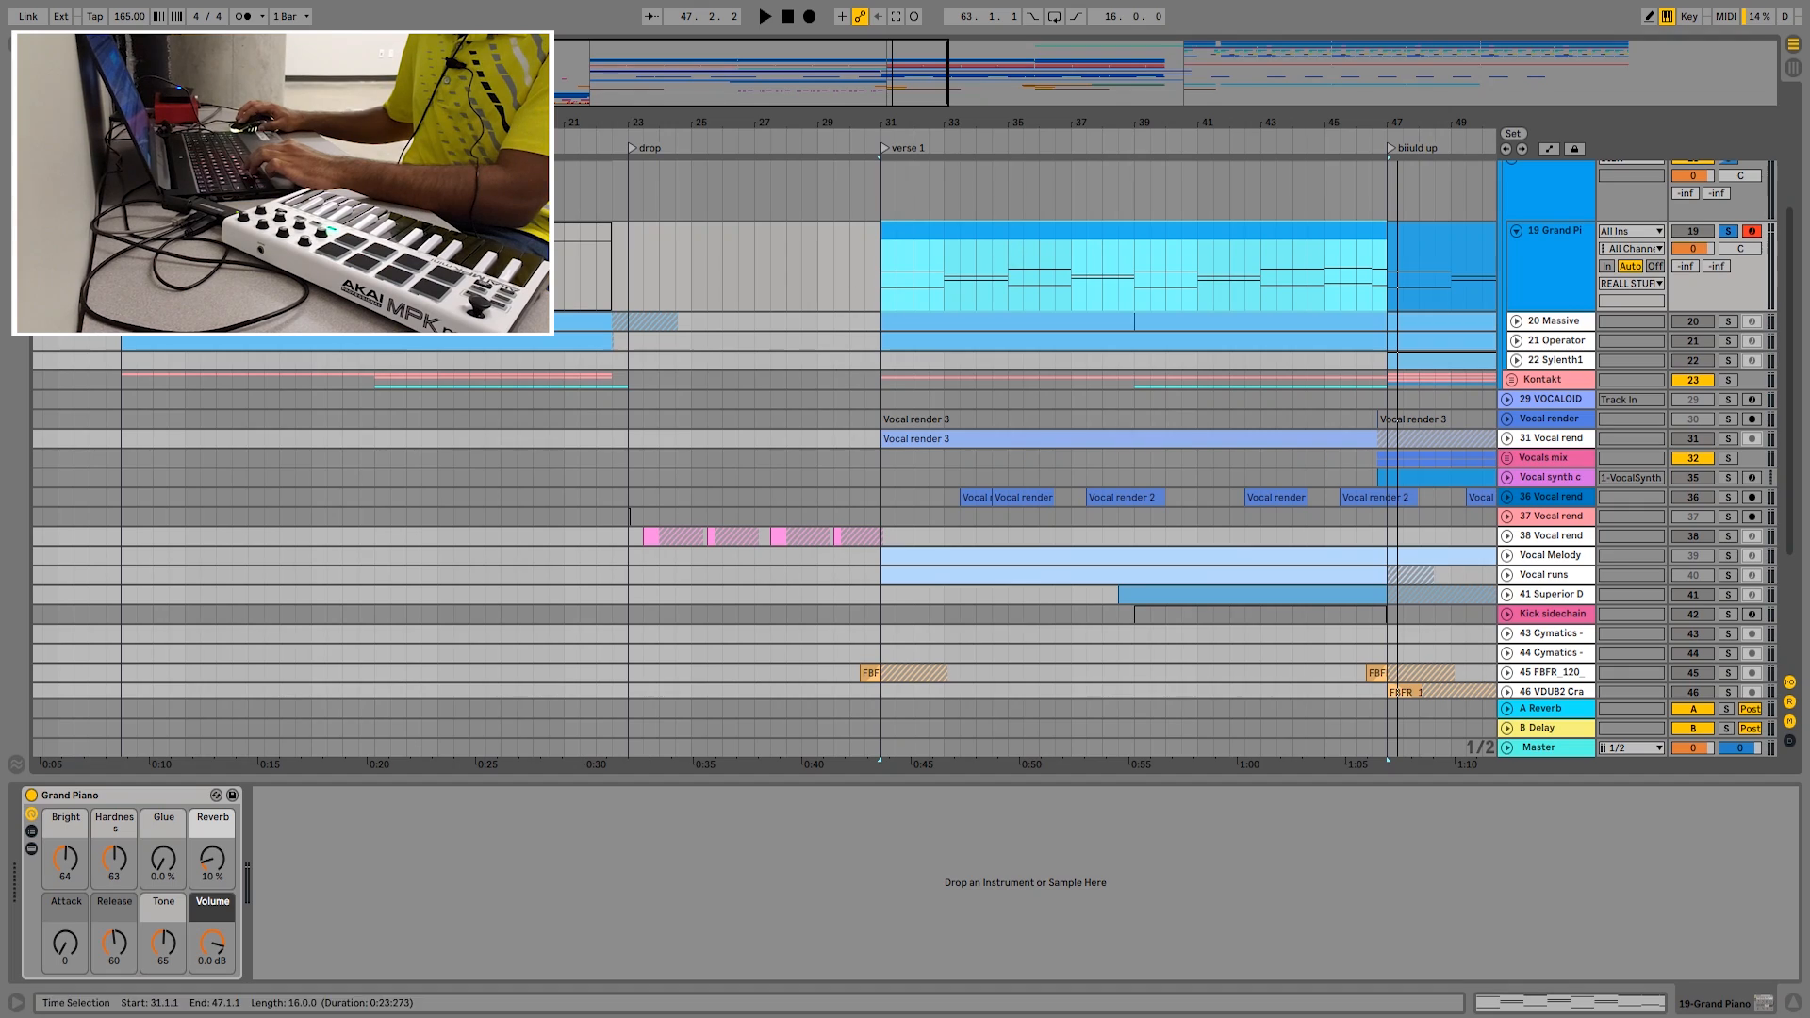
pyautogui.click(1517, 325)
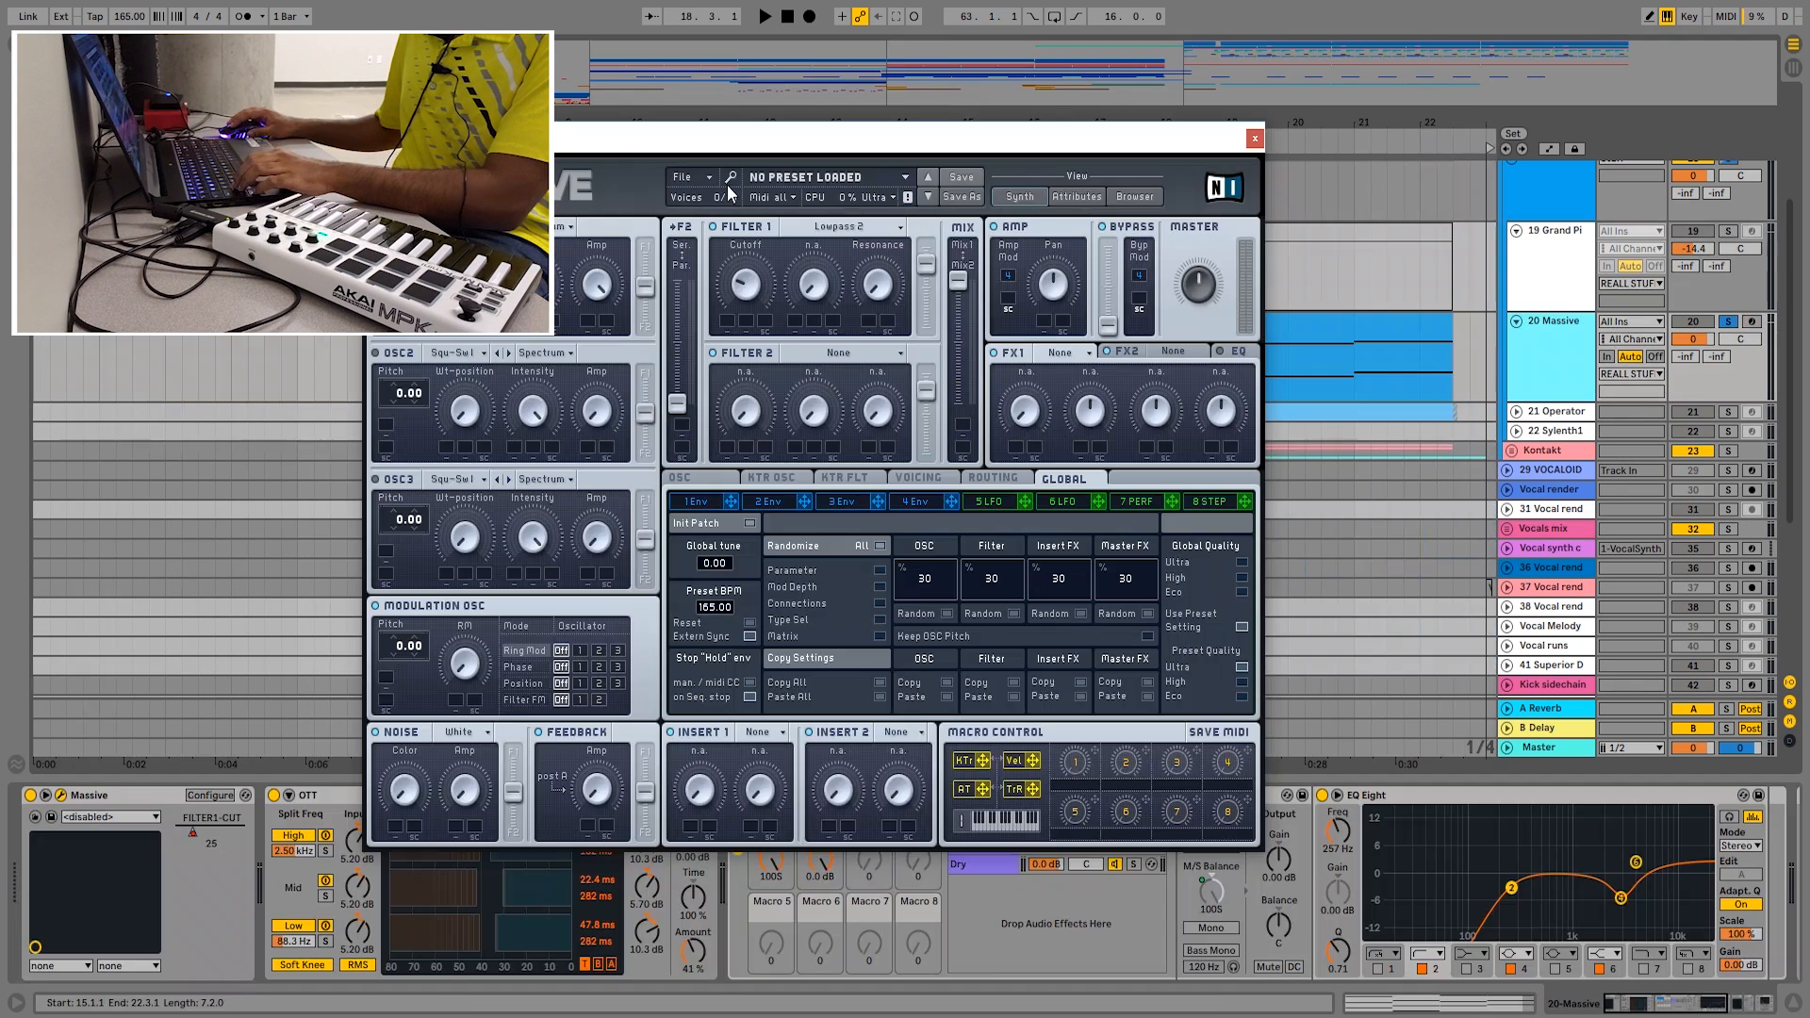
pyautogui.moveTo(731, 143); pyautogui.dragTo(877, 134)
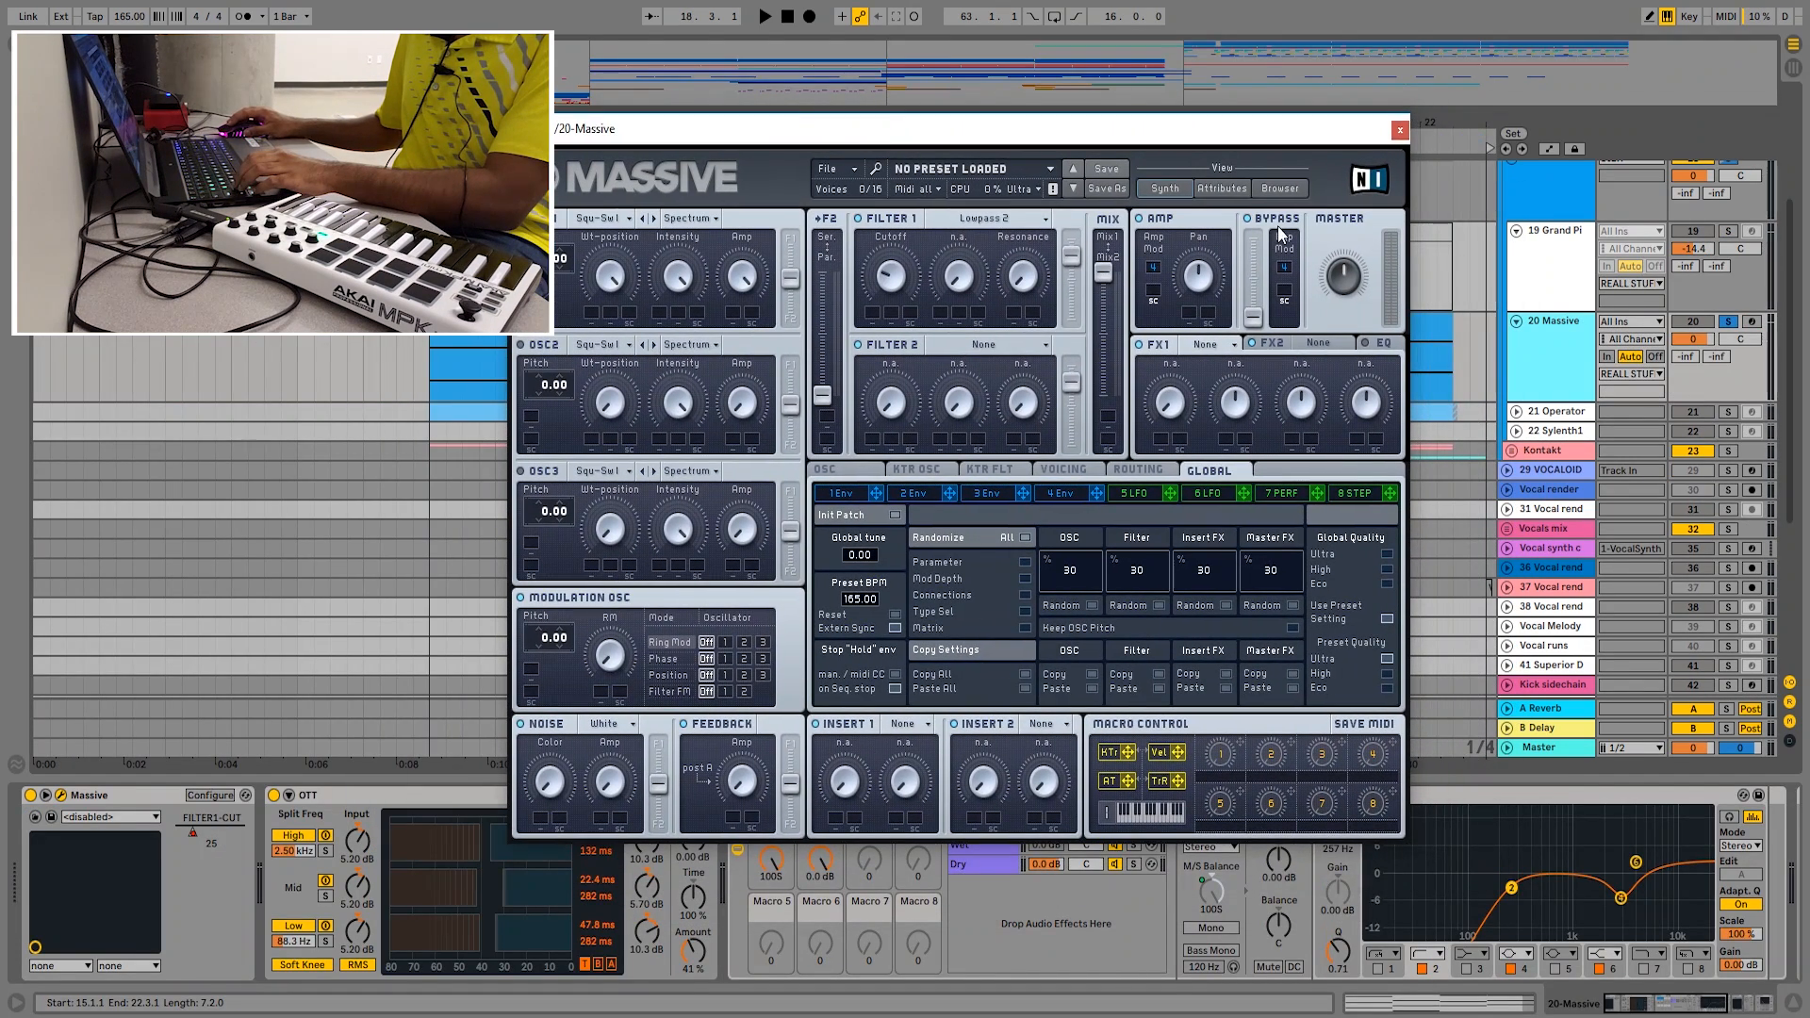
pyautogui.click(1396, 131)
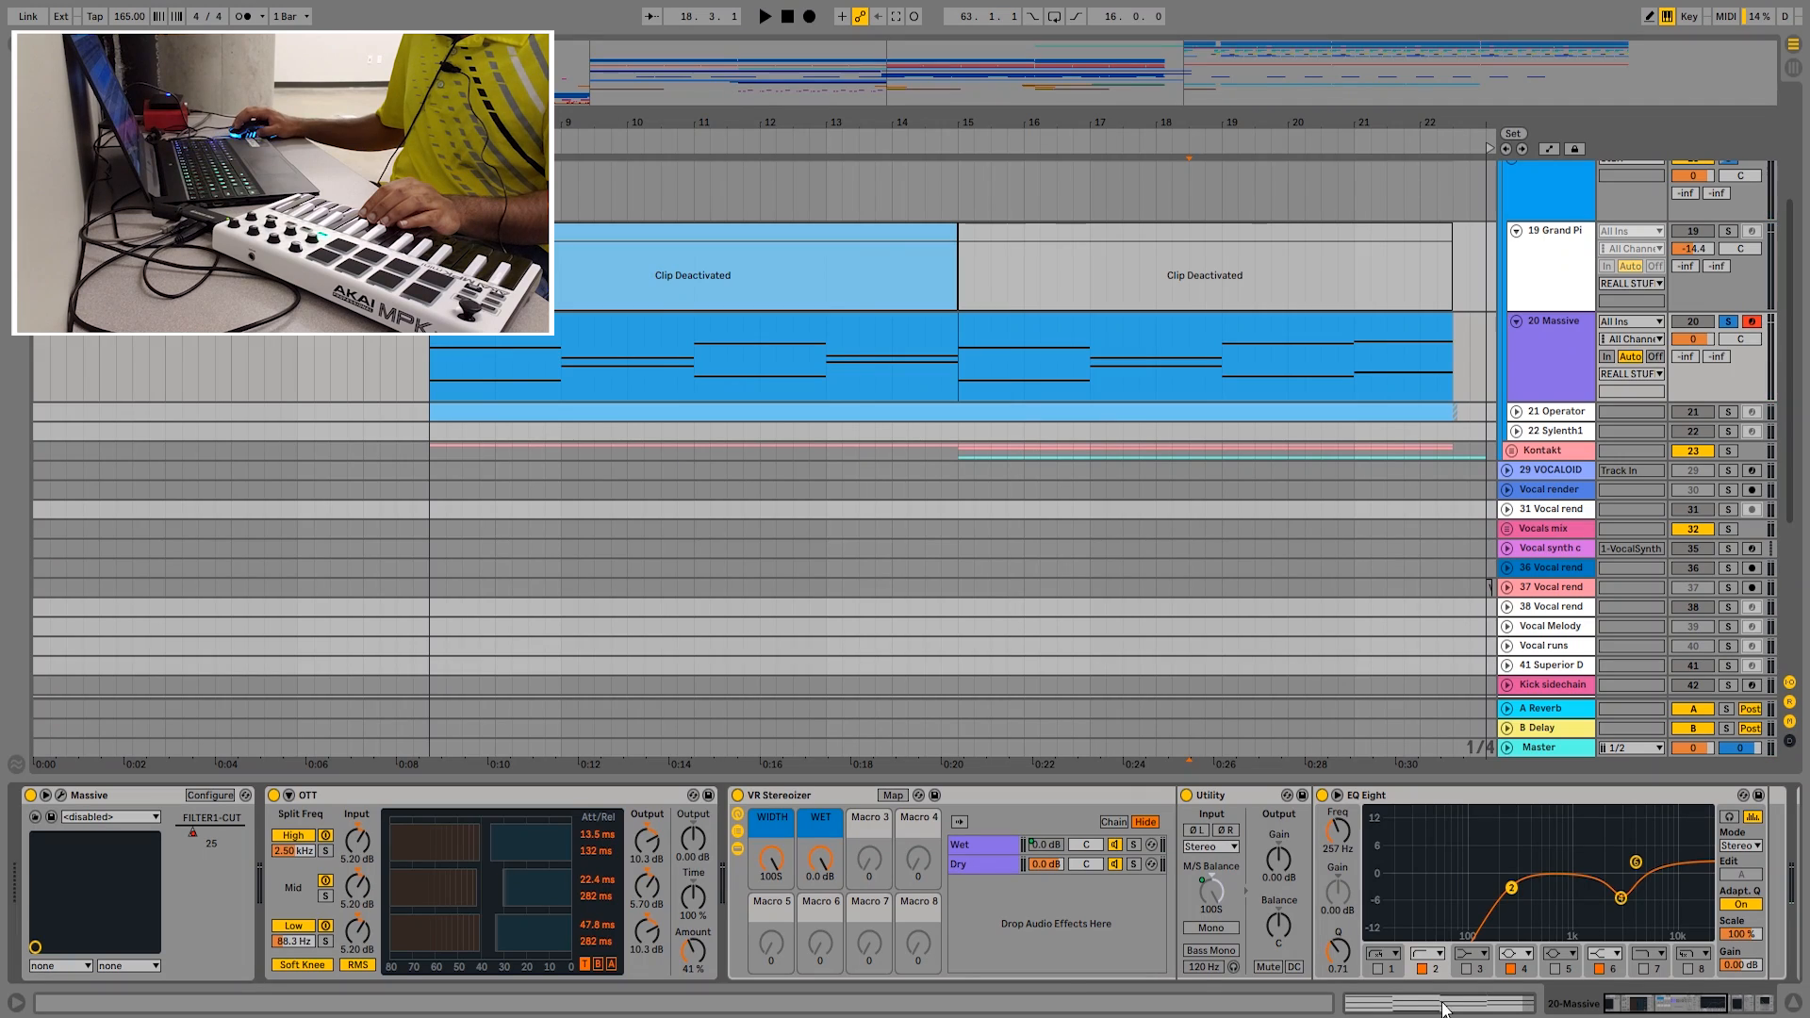
# - Try moving Massive's filter cutoff and show the gain automation of the Utility placed before the Glue Compressor
pyautogui.moveTo(191, 833); pyautogui.dragTo(190, 780)
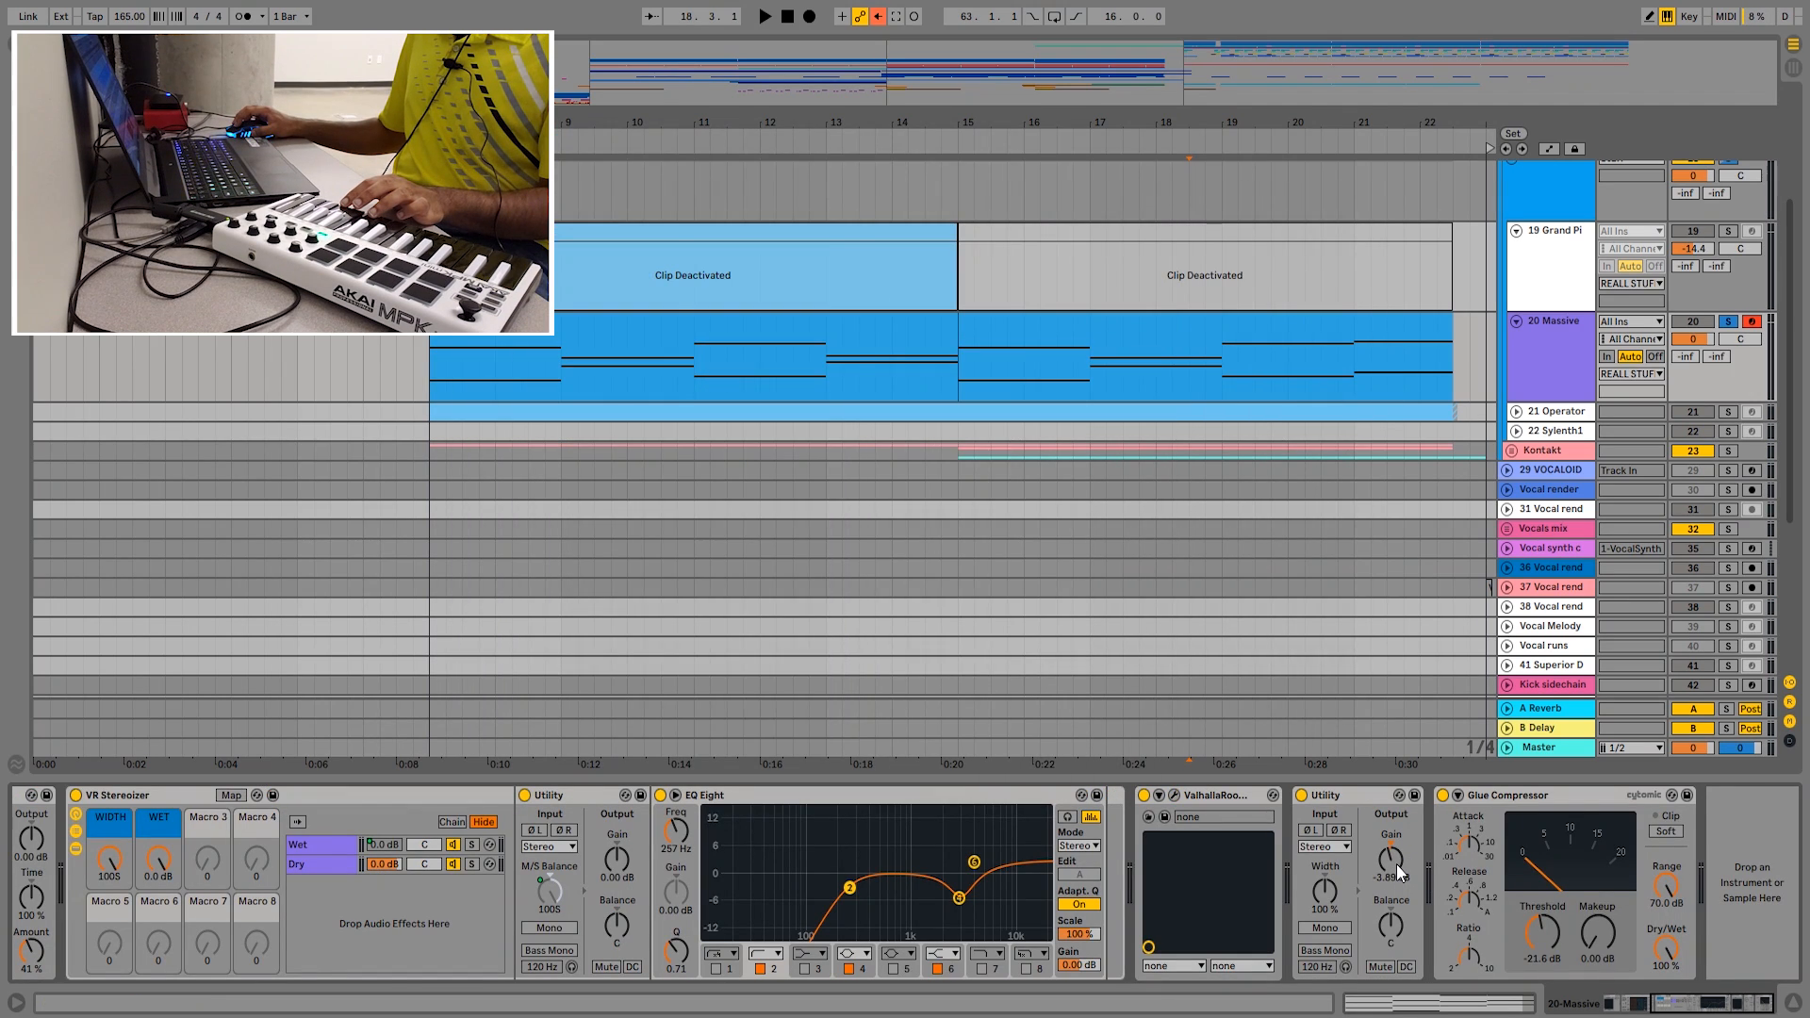
pyautogui.rightClick(1397, 864)
pyautogui.click(1491, 888)
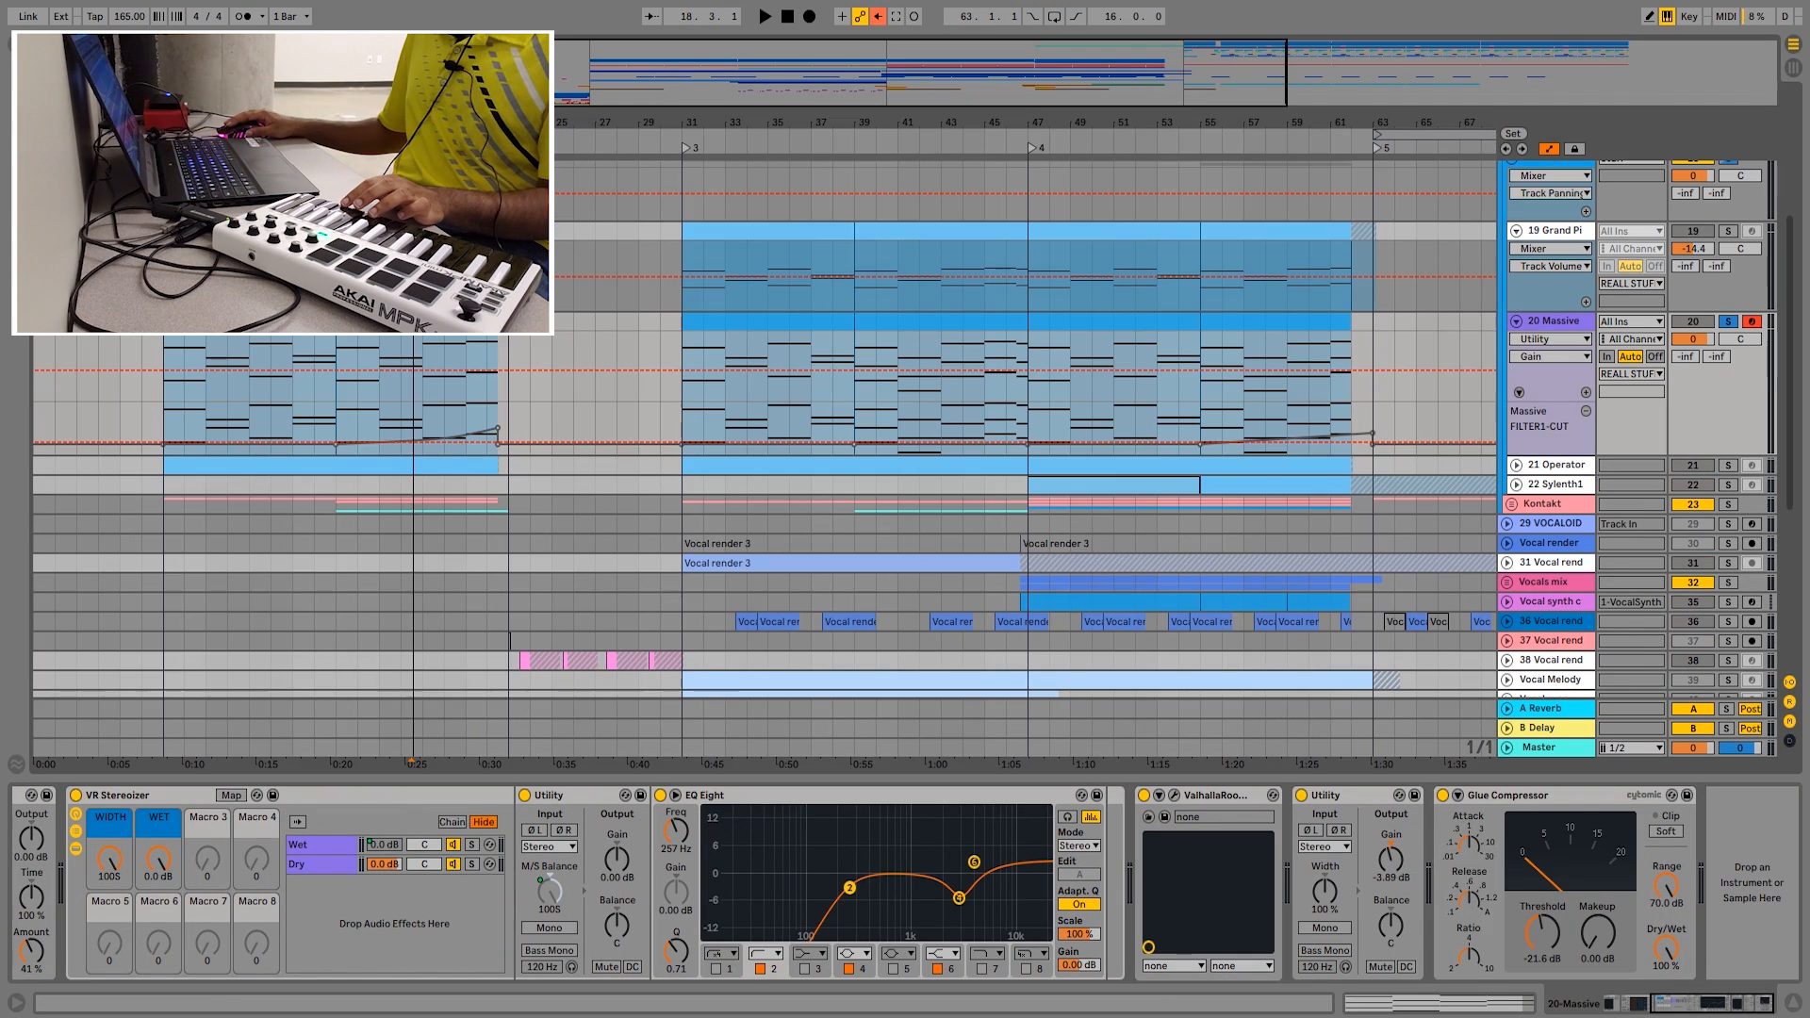
pyautogui.click(1358, 801)
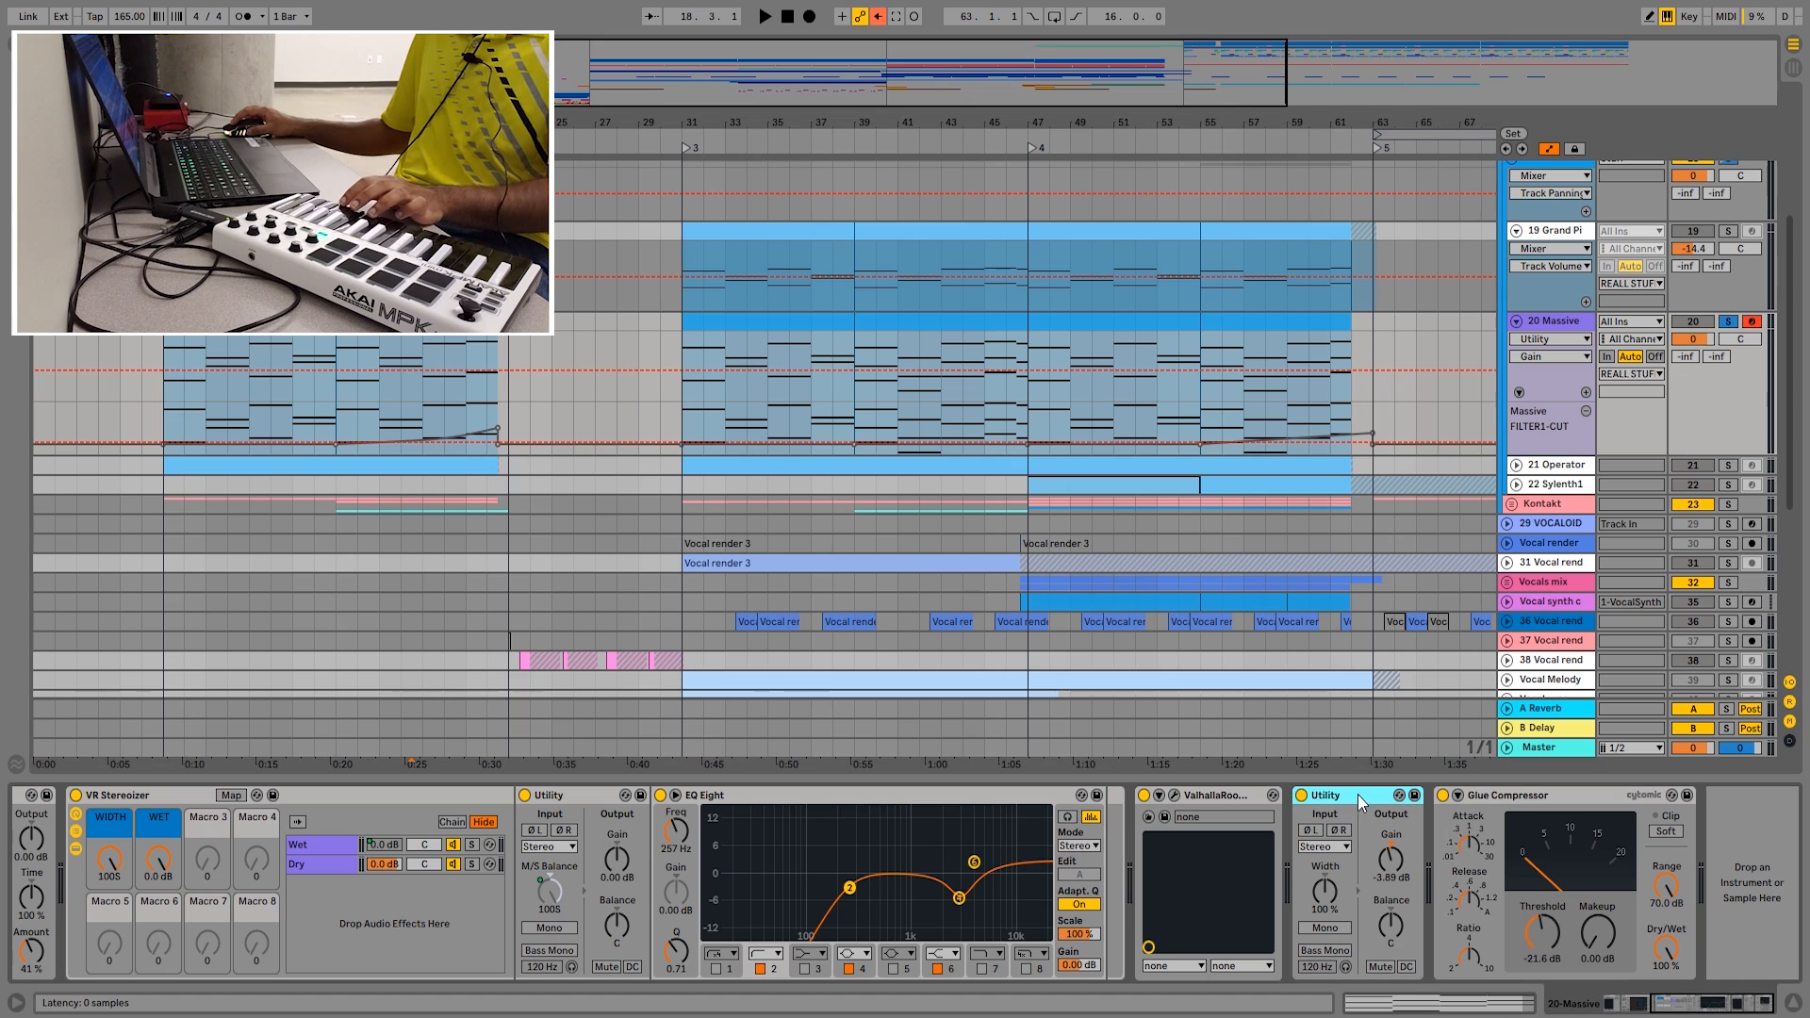
pyautogui.moveTo(1287, 94); pyautogui.dragTo(1287, 51)
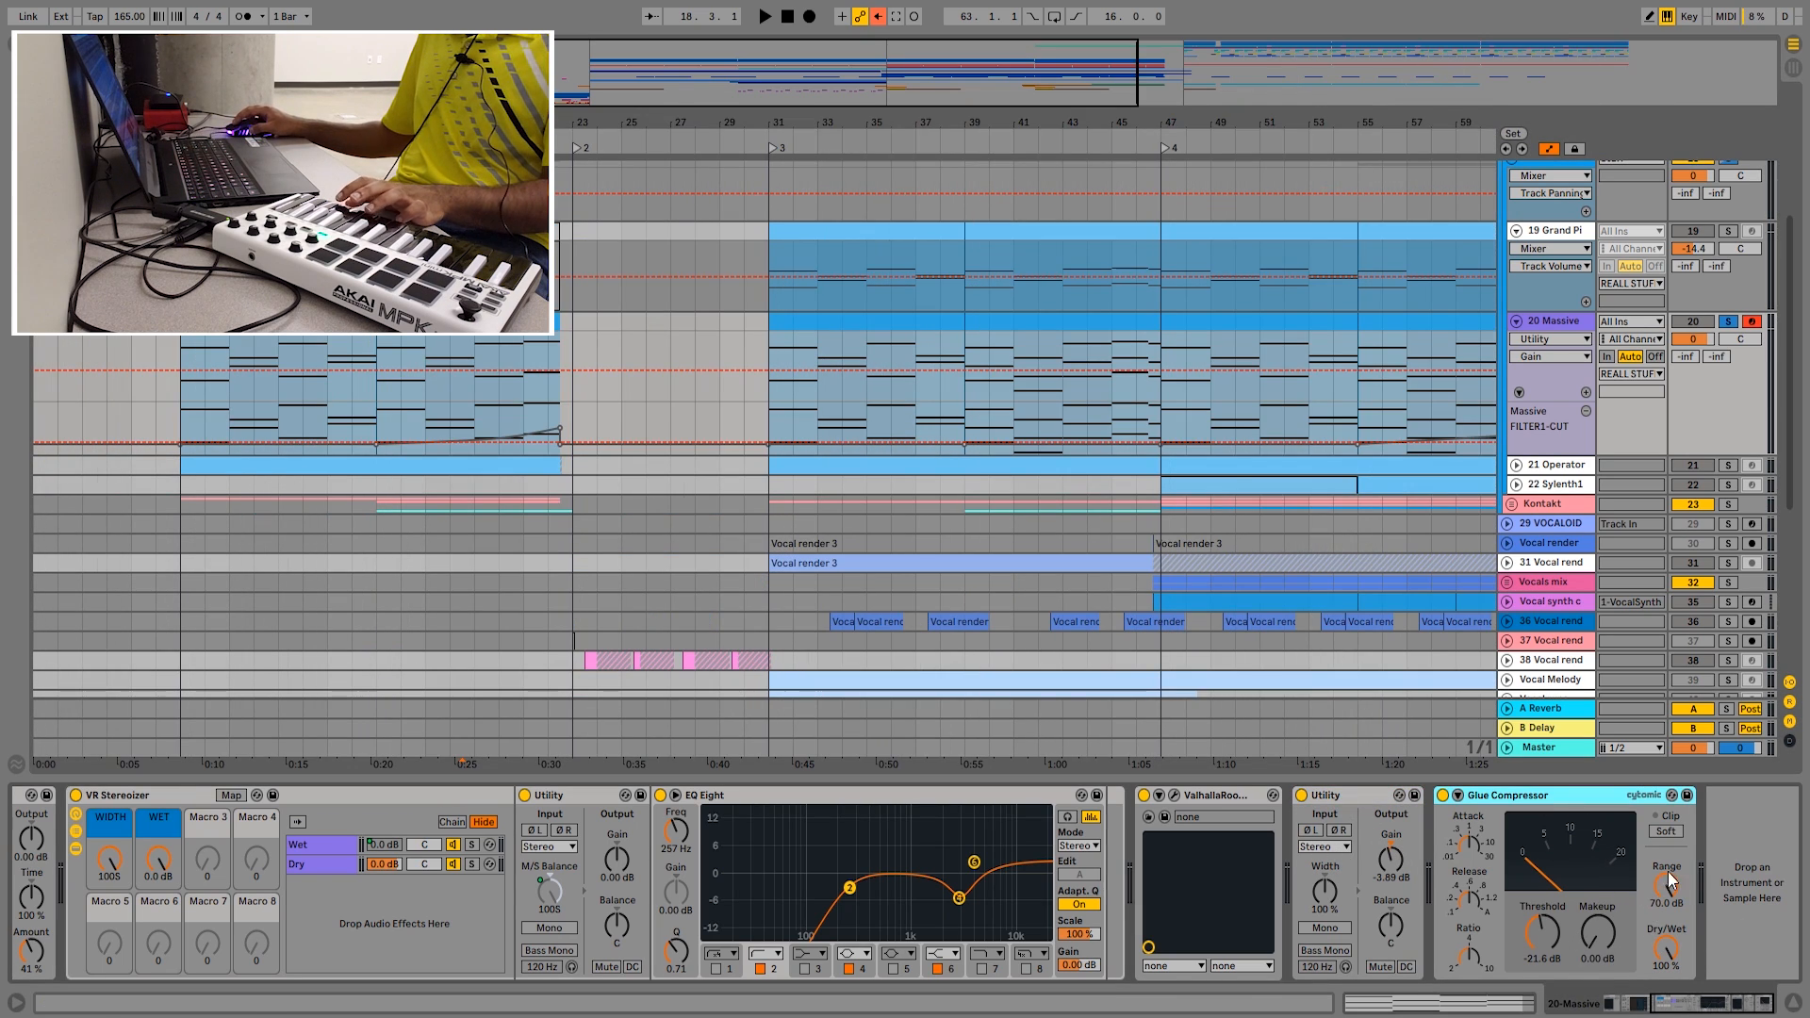
# - Audition Massive's FILTER1-CUT parameter at 96 and restore its automation
pyautogui.moveTo(1712, 1004); pyautogui.dragTo(1661, 1005)
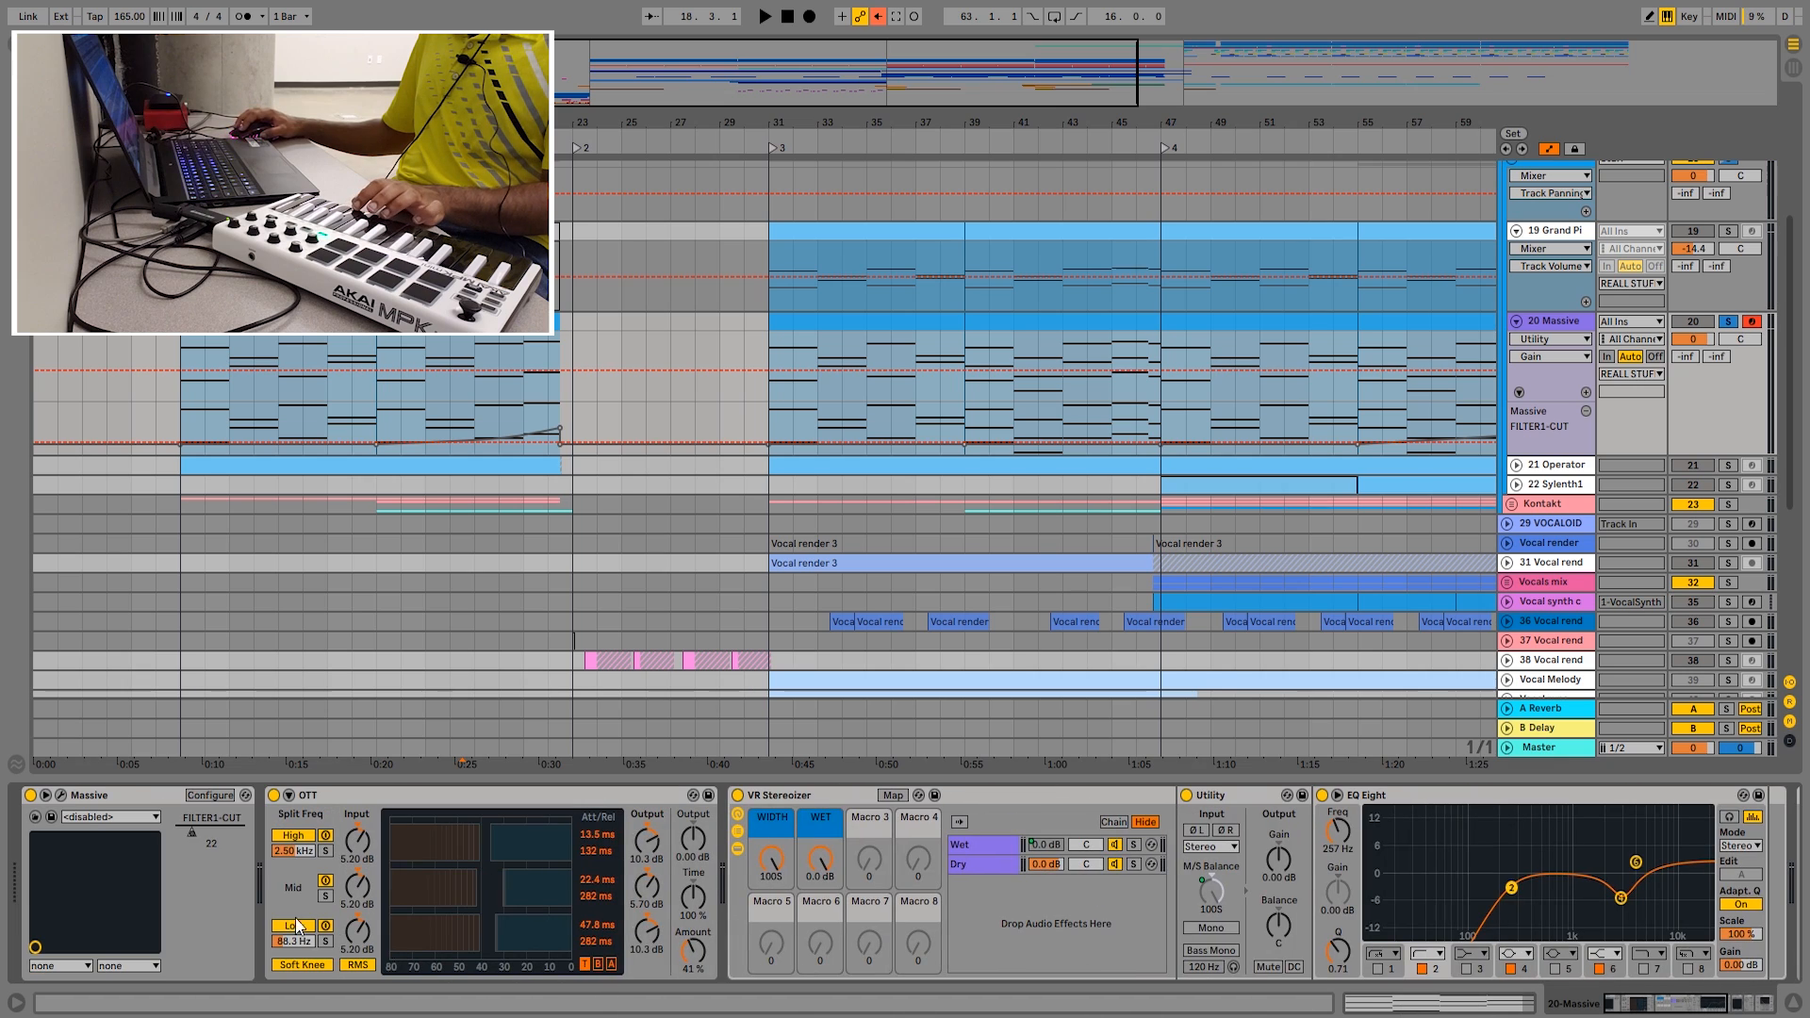
pyautogui.moveTo(188, 835); pyautogui.dragTo(244, 835)
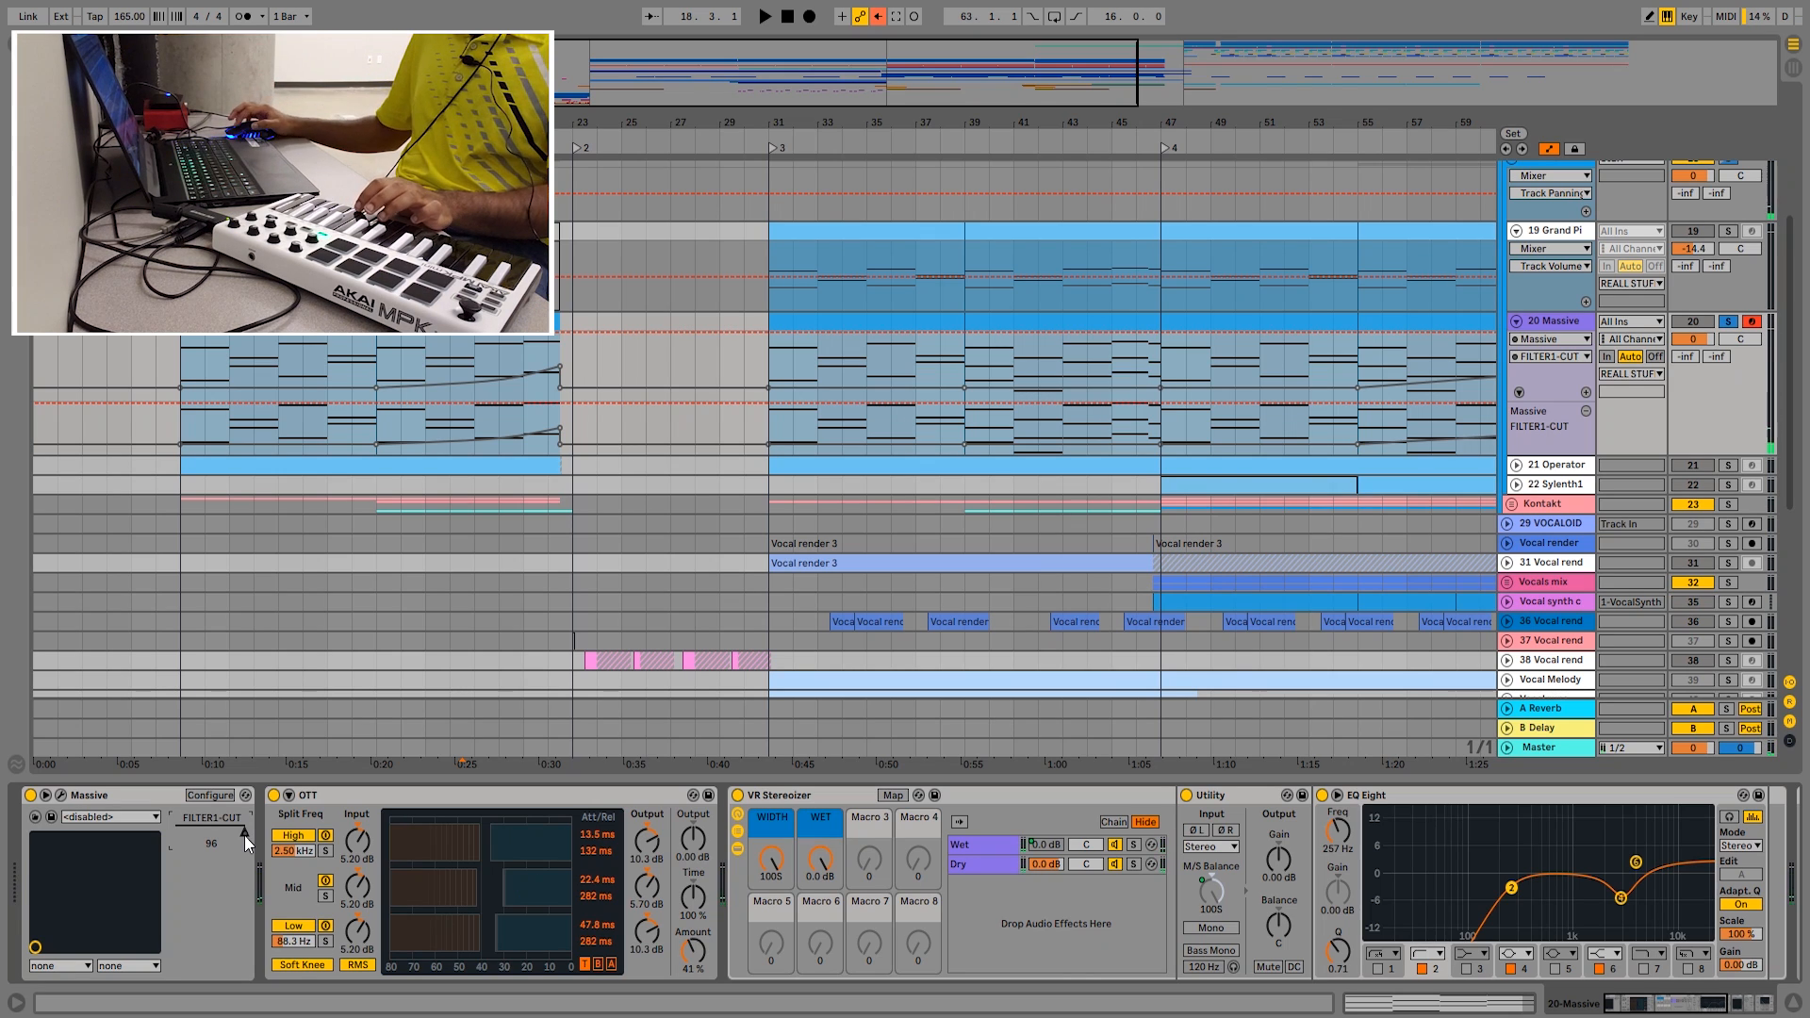
pyautogui.click(1645, 1006)
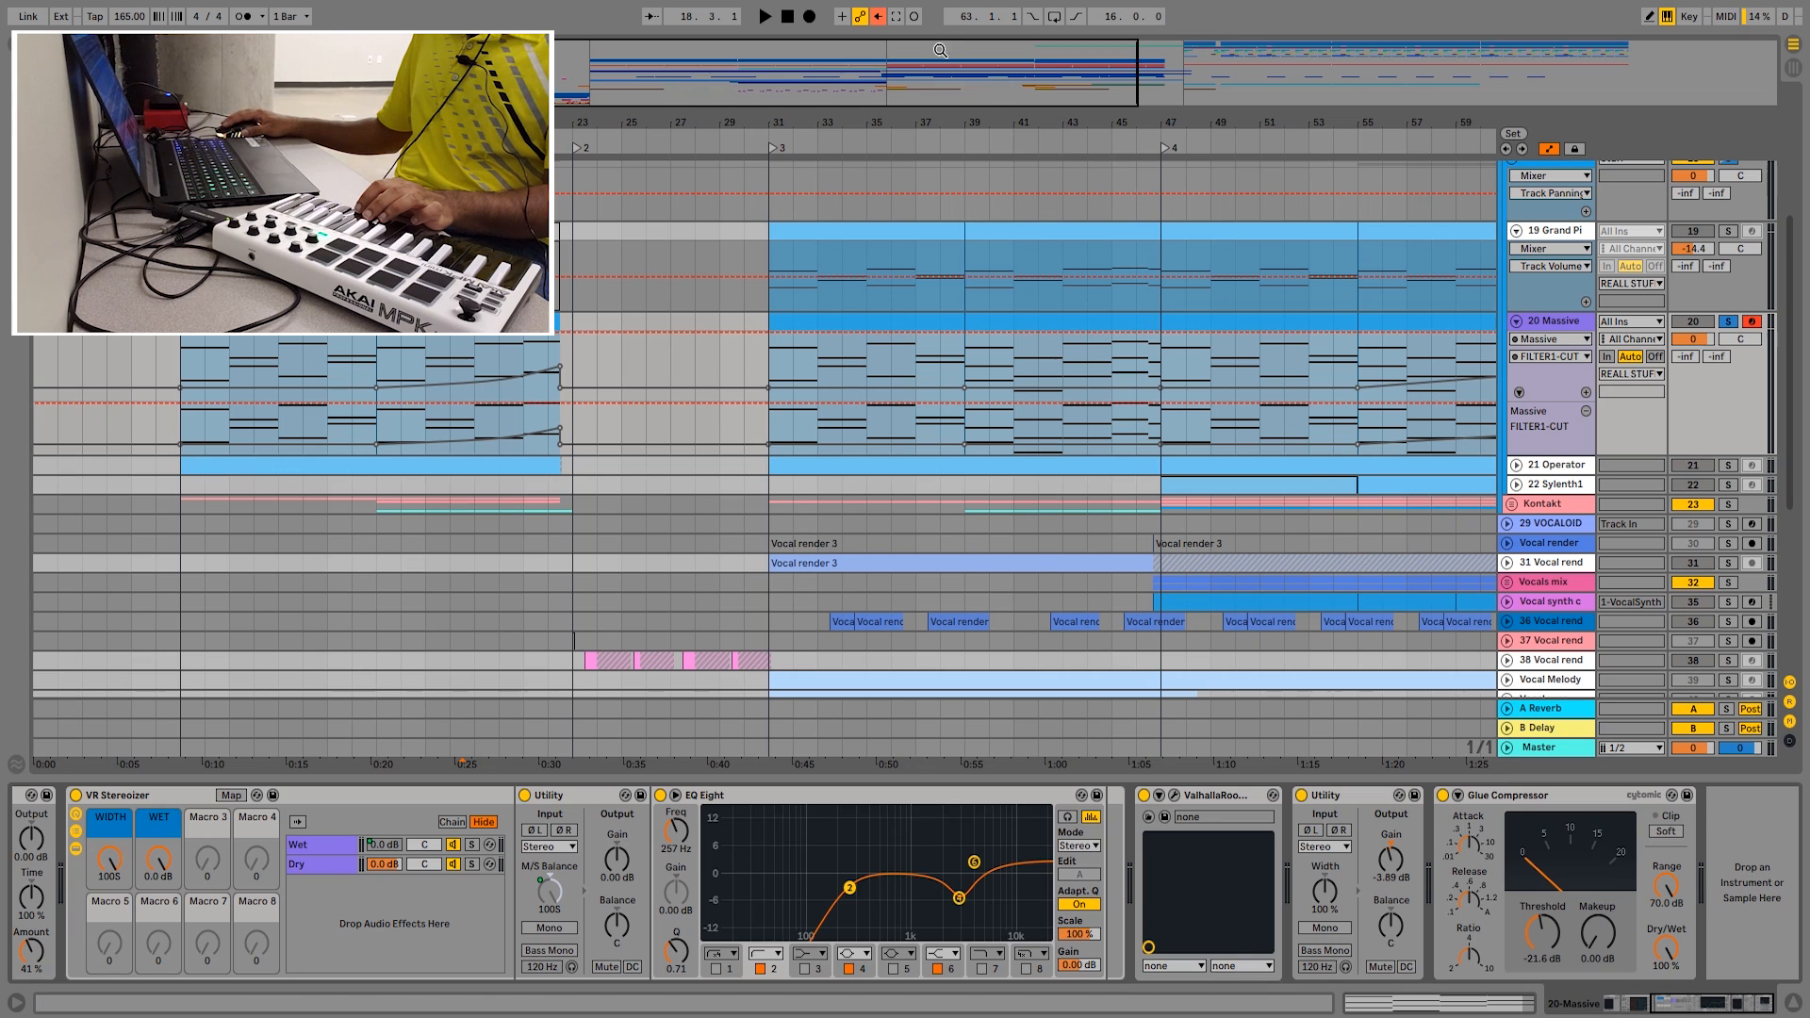
pyautogui.click(878, 18)
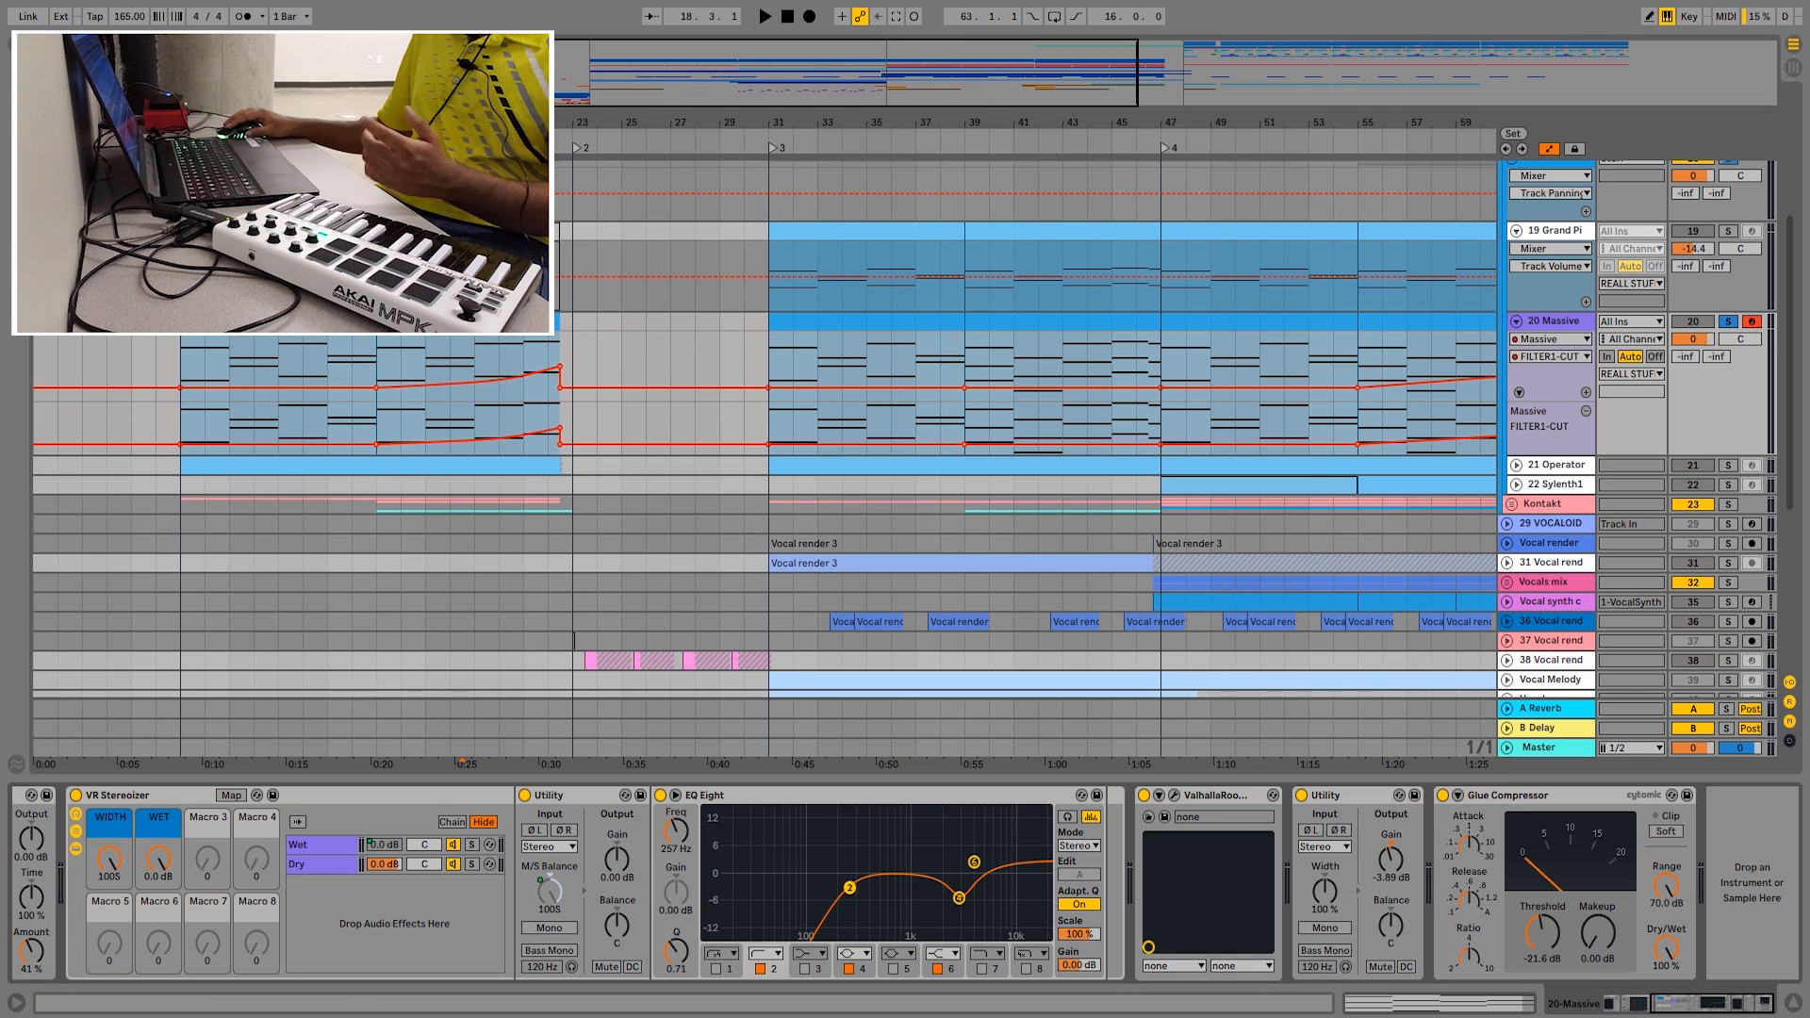
# - Play the Massive track from bar 15 and watch the filter cutoff automation act in the synth window
pyautogui.moveTo(450, 122); pyautogui.dragTo(776, 122)
pyautogui.click(980, 364)
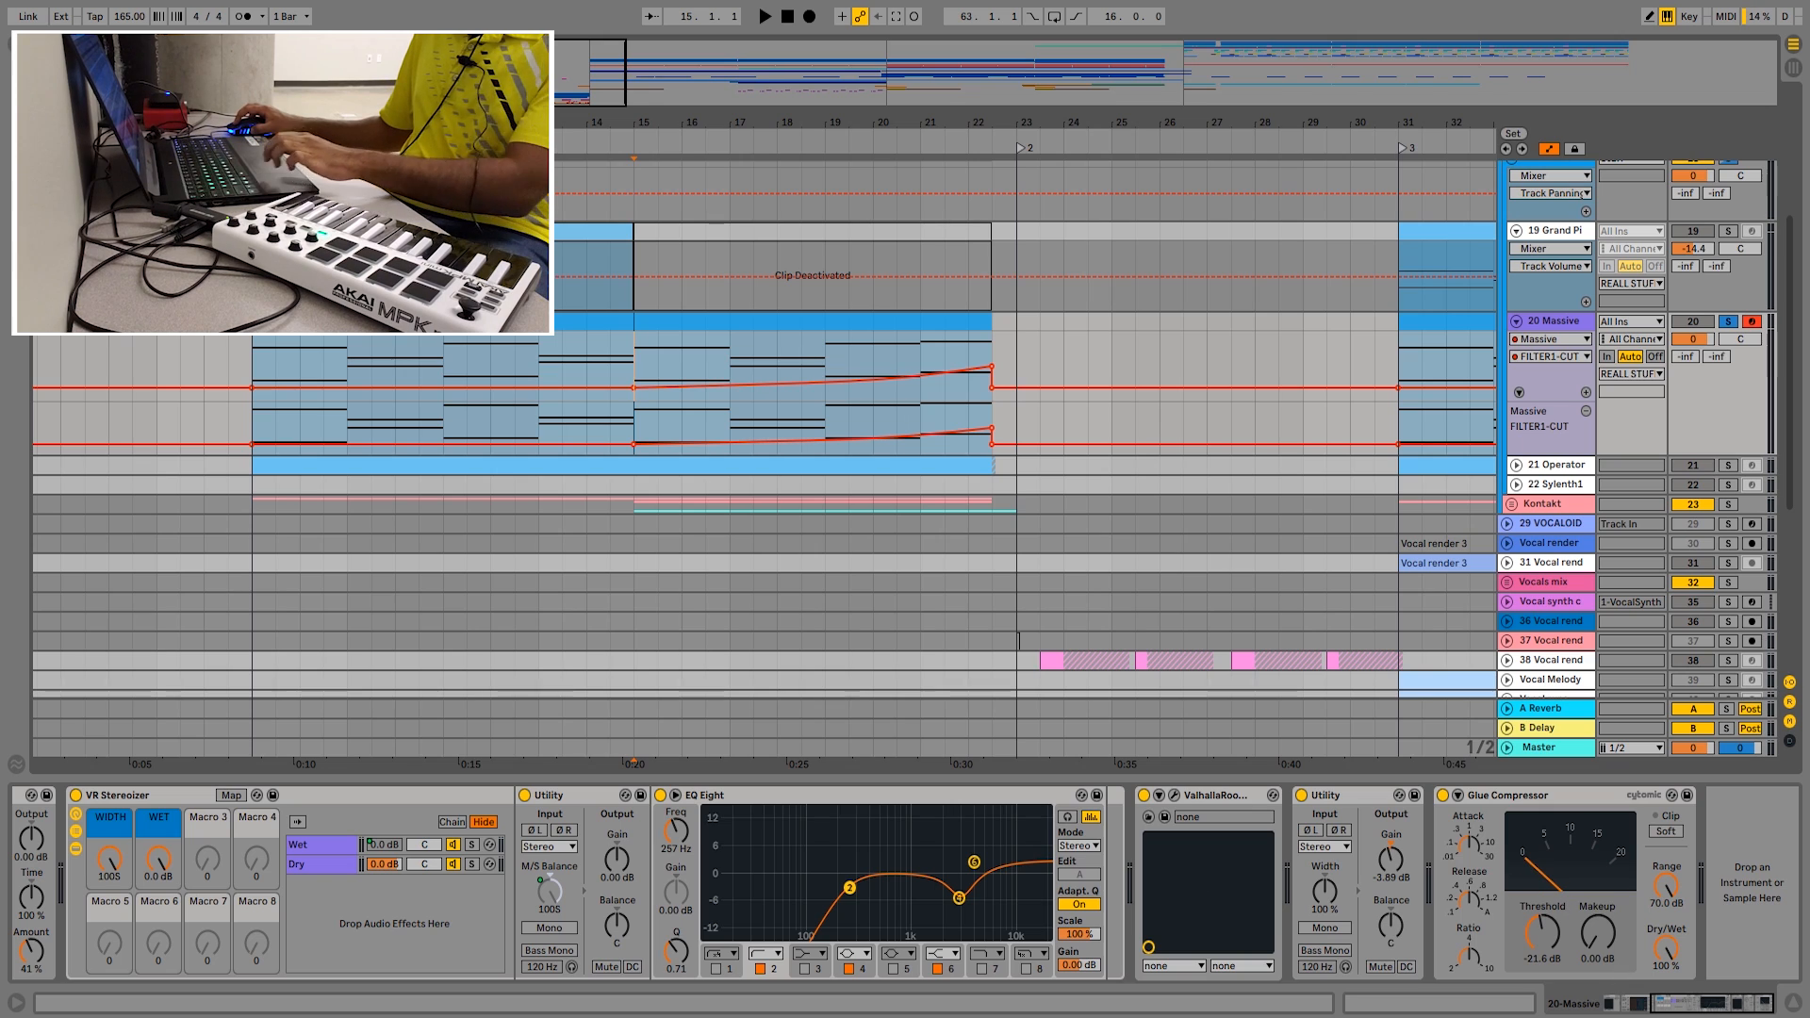
pyautogui.click(1648, 1006)
pyautogui.press('space')
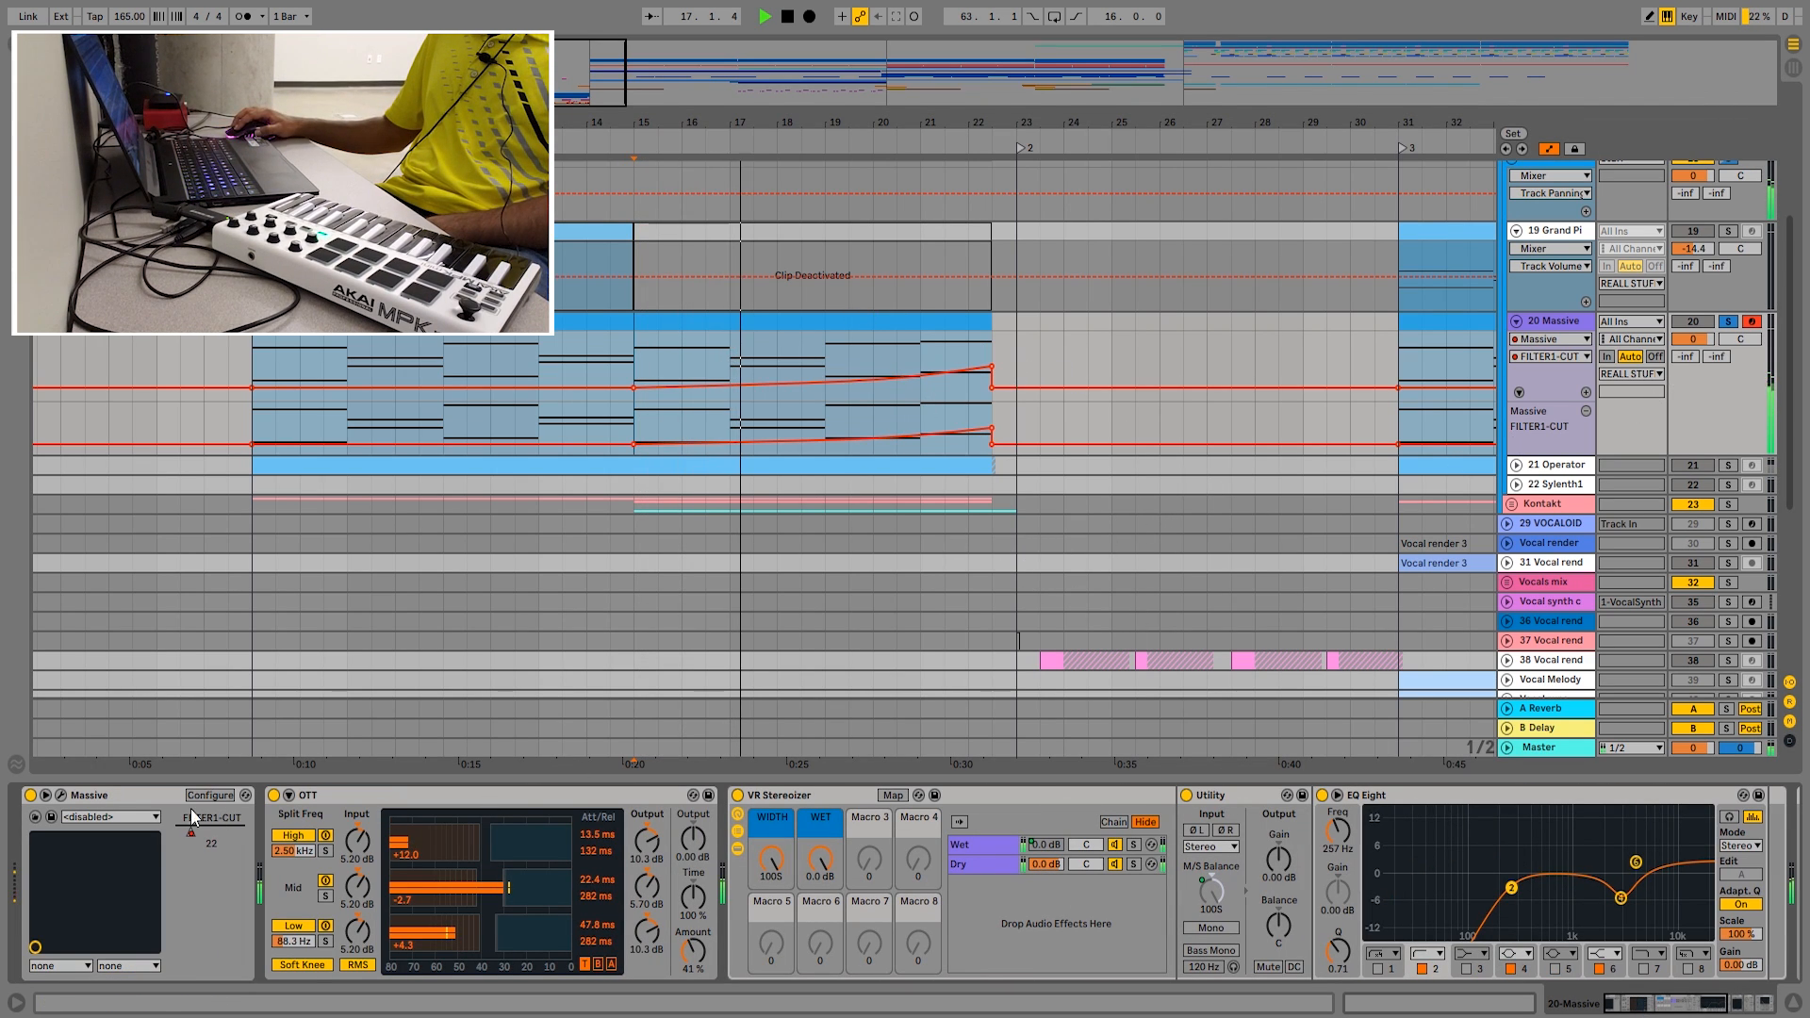
pyautogui.click(63, 794)
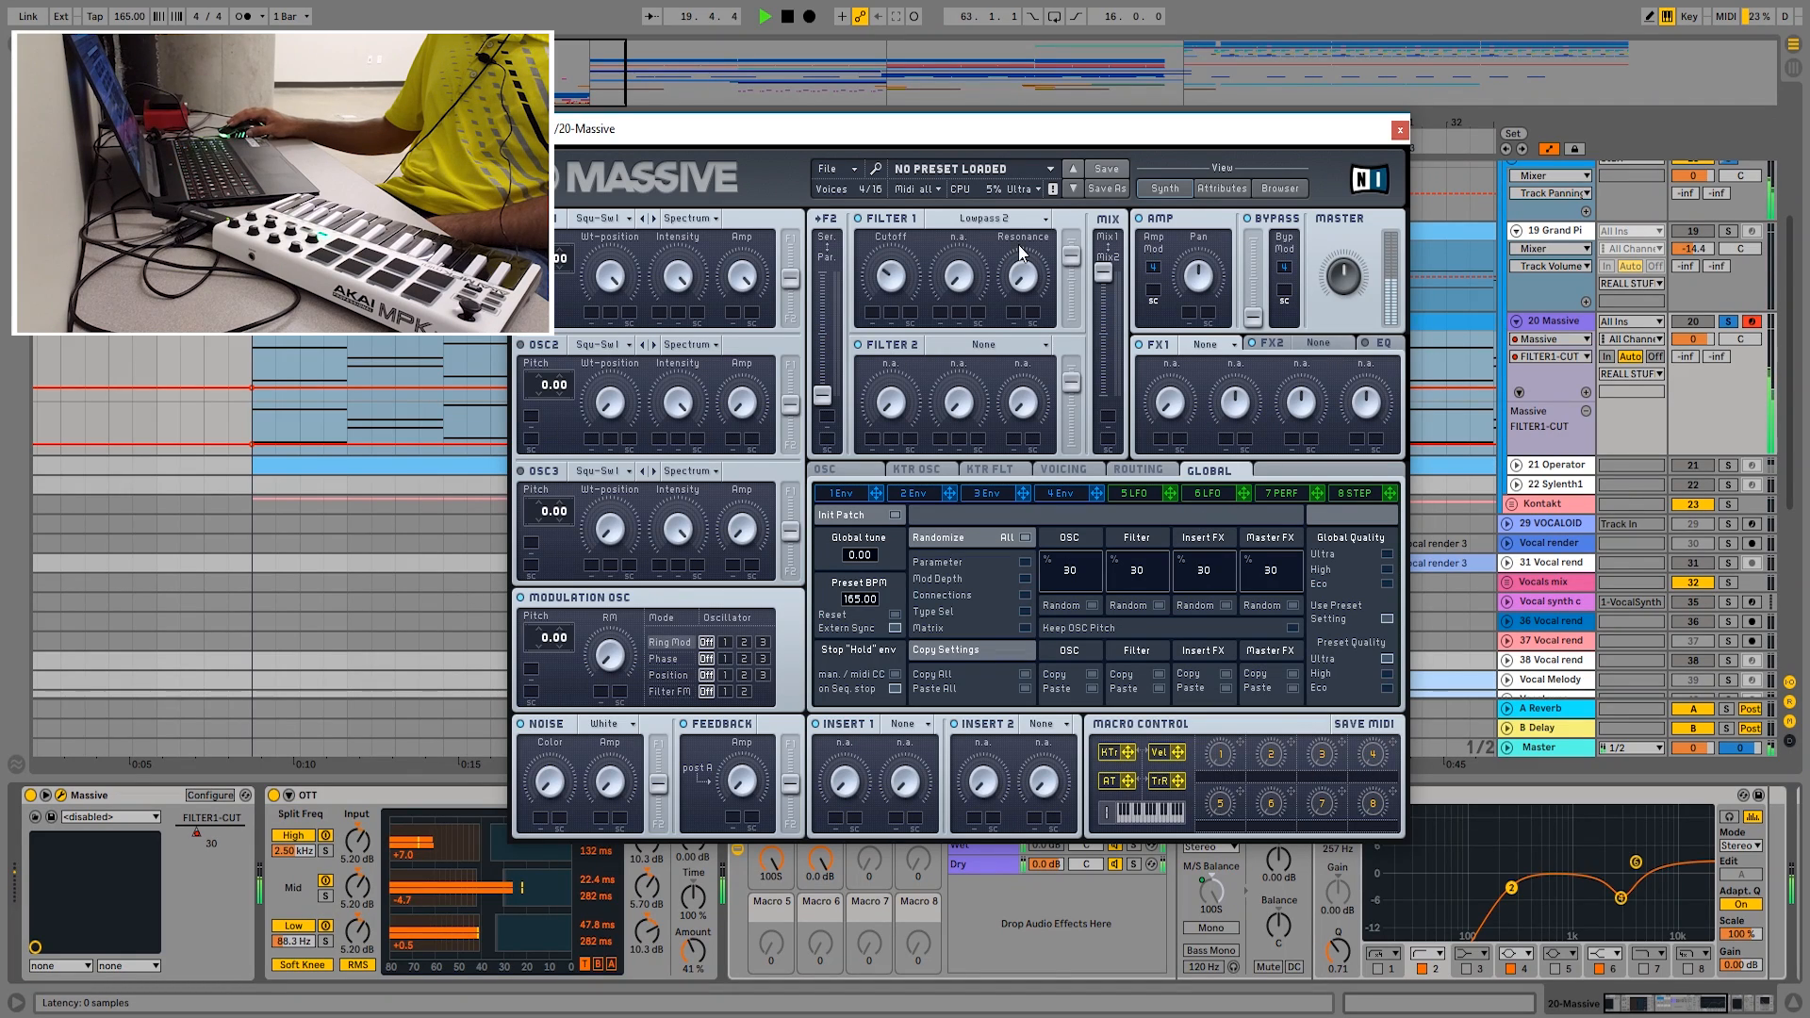
pyautogui.moveTo(971, 132); pyautogui.dragTo(1480, 176)
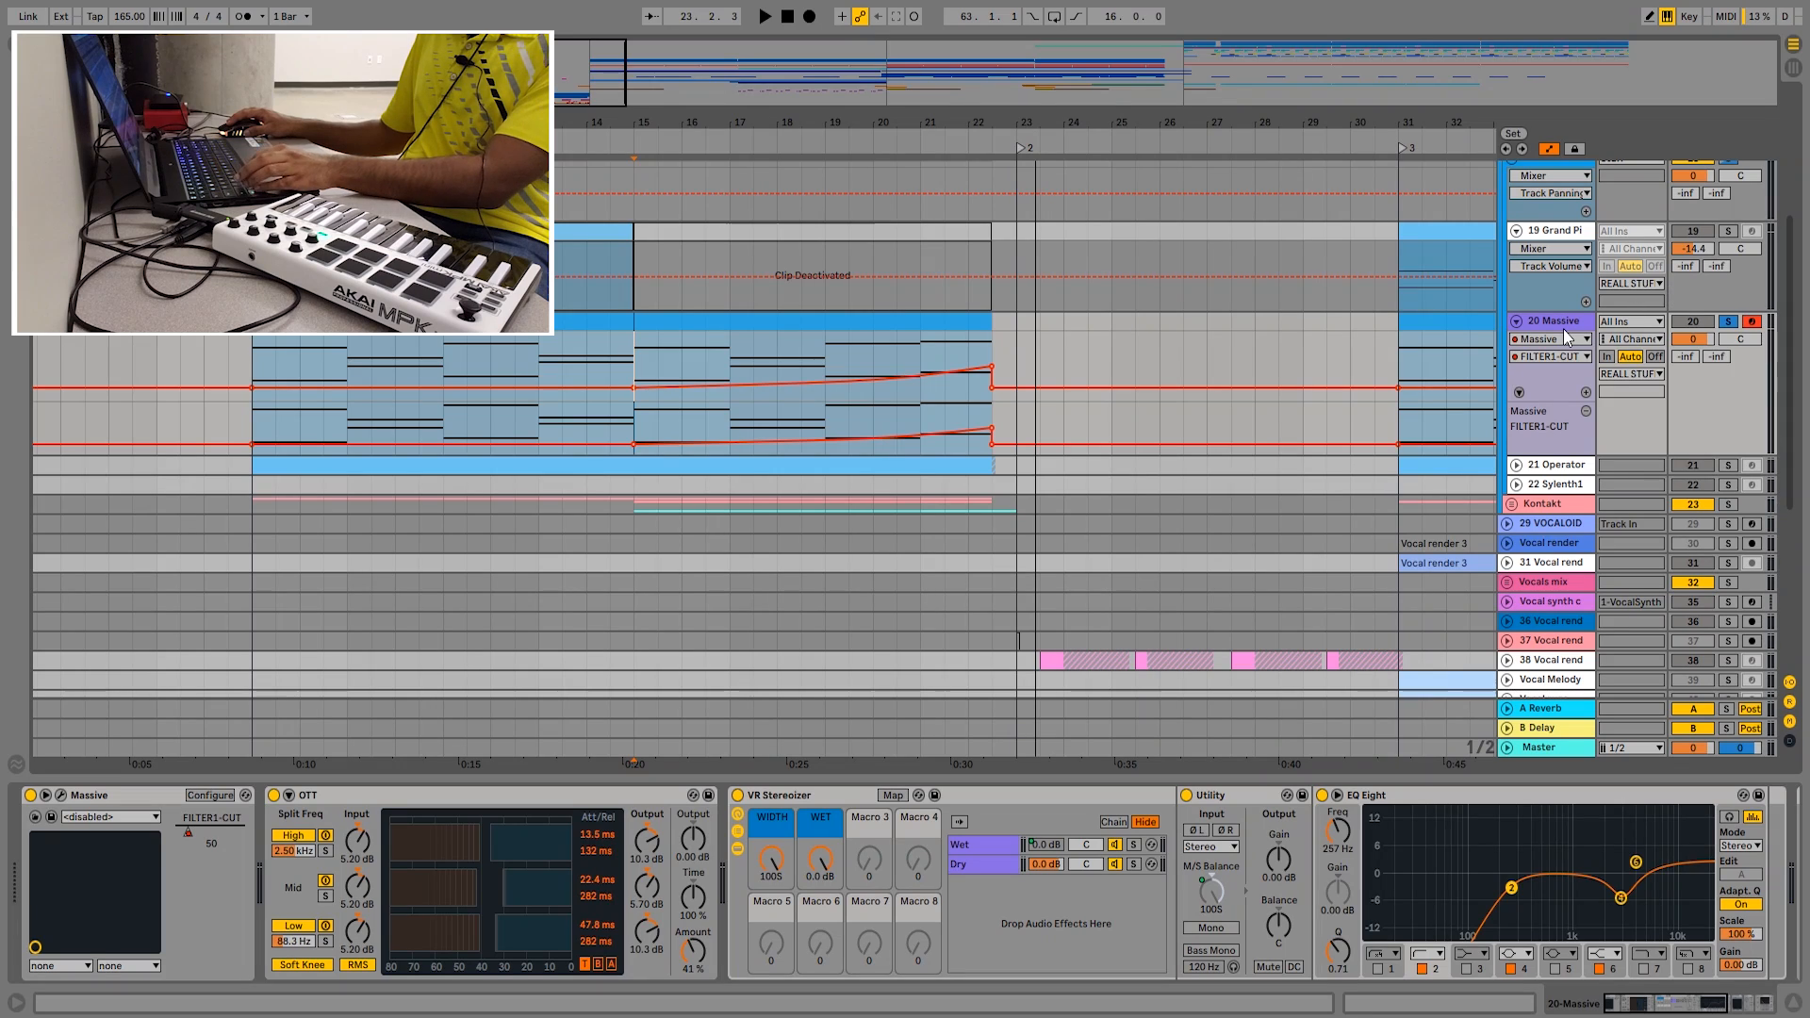
# - Fold the Massive track, unfold the Operator track and audition it soloed from bar 7
pyautogui.click(1516, 320)
pyautogui.click(1516, 341)
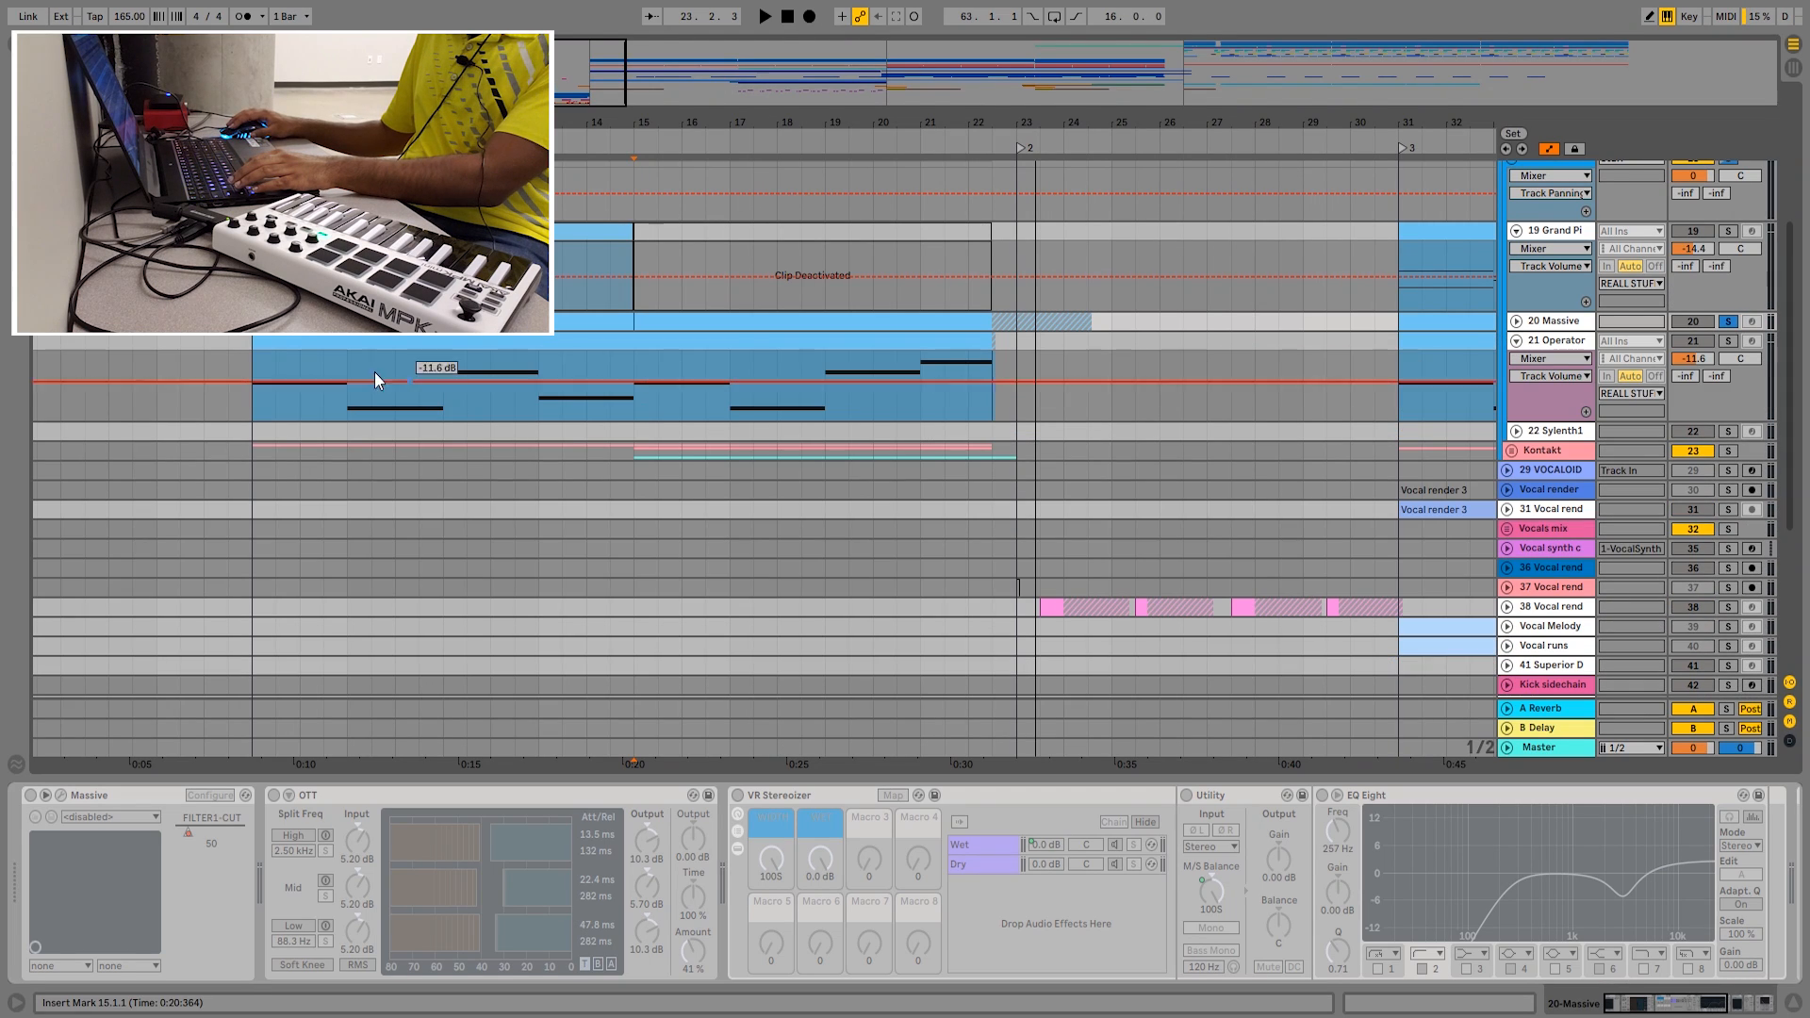
pyautogui.click(258, 367)
pyautogui.click(1725, 341)
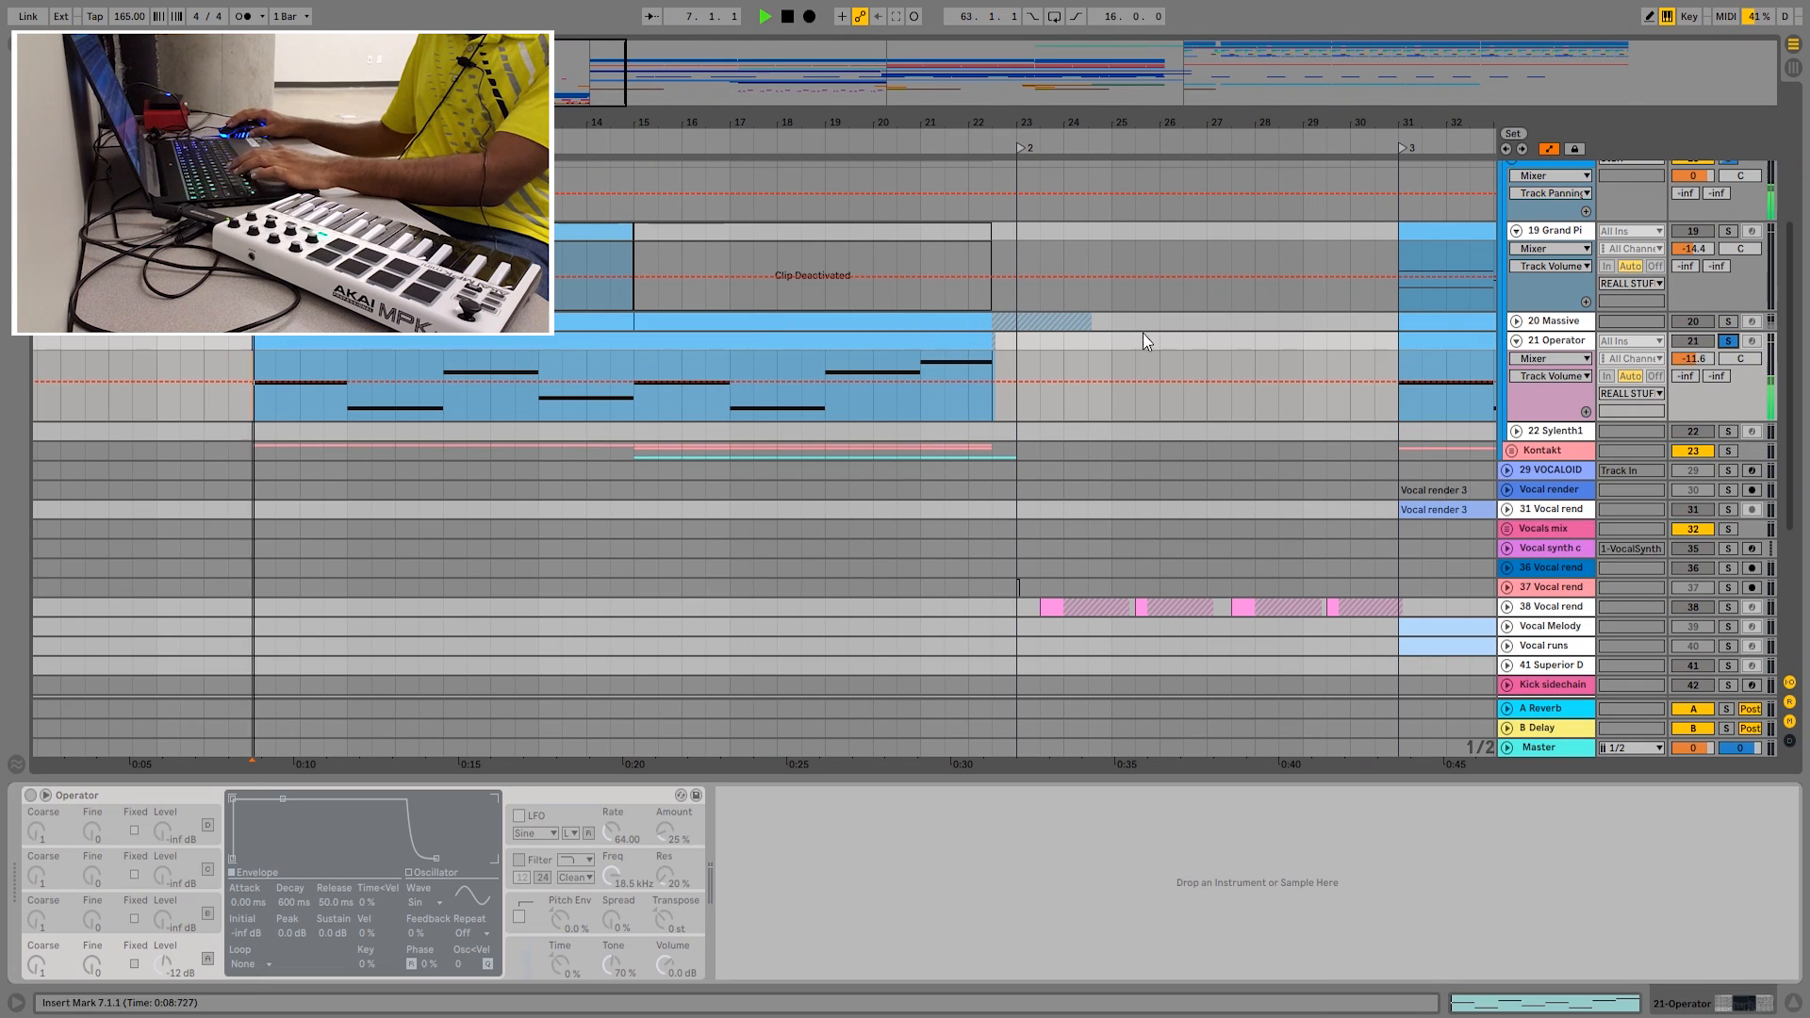
pyautogui.press('space')
# - Look over the arrangement's vocal, effects and drum tracks, set the insert marker at bar 23 and examine the Wubby Drop synth group
pyautogui.press('-')
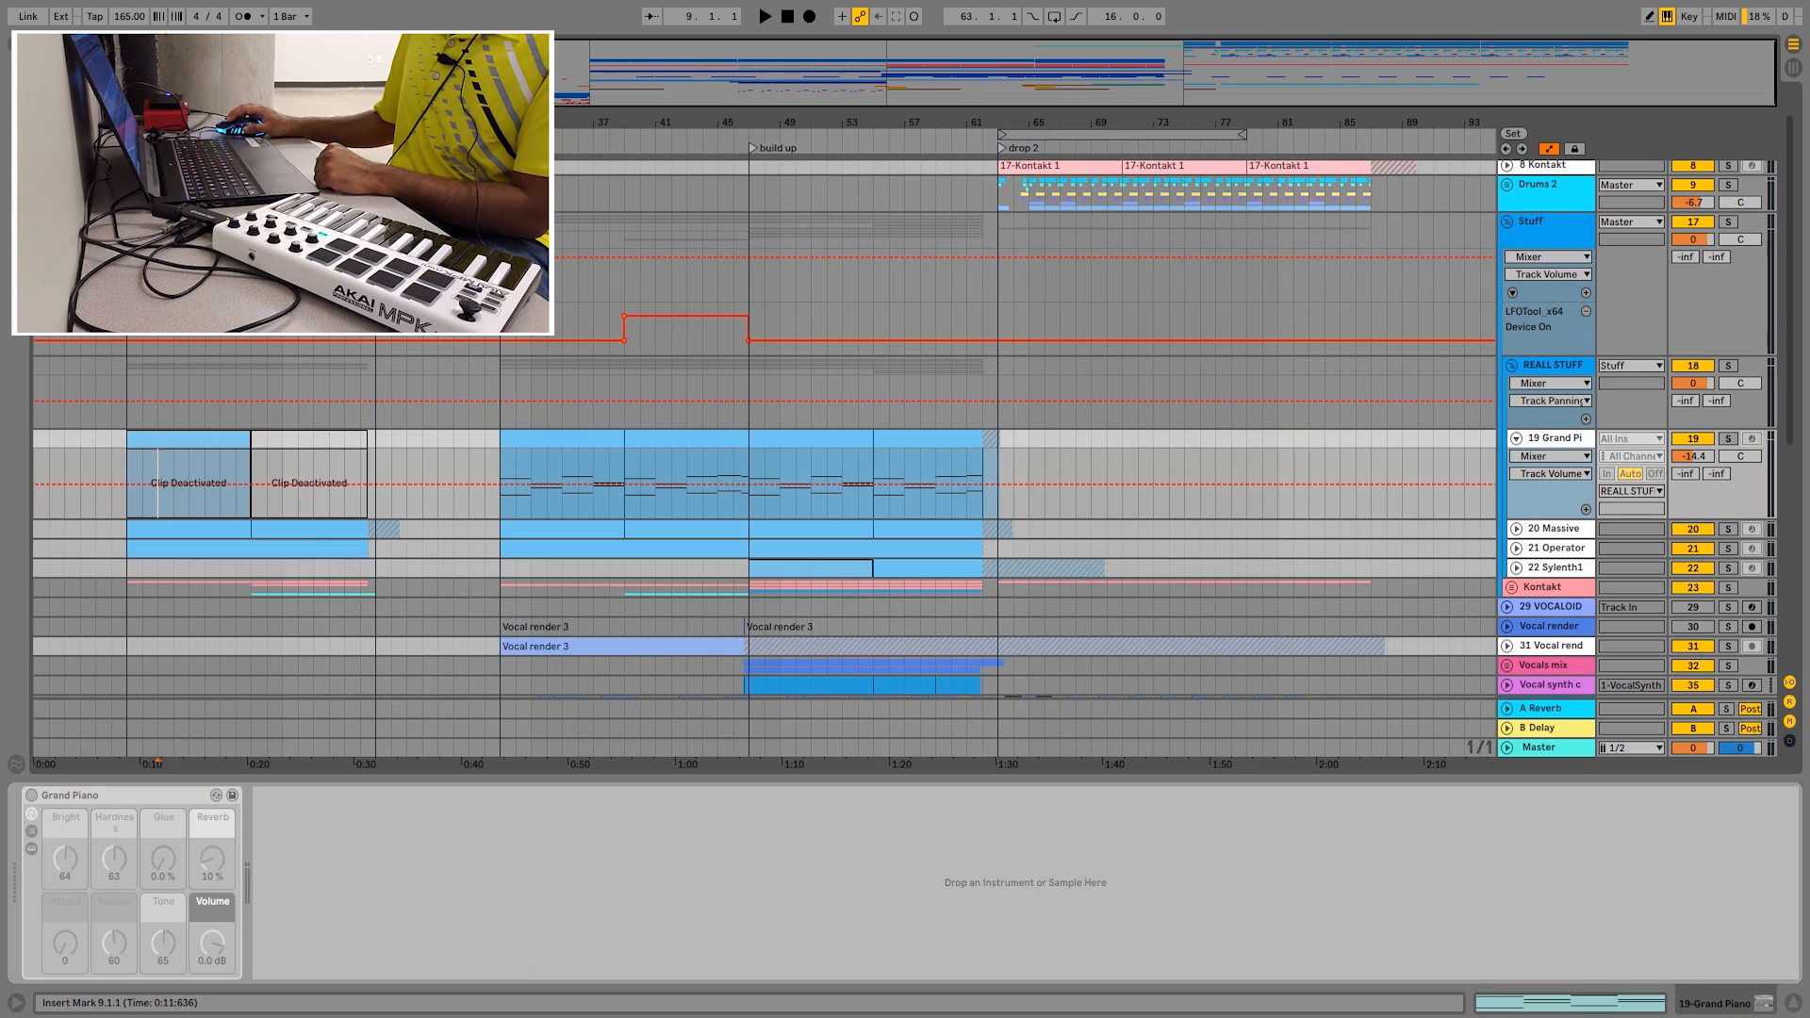
pyautogui.scroll(-2, 313, 386)
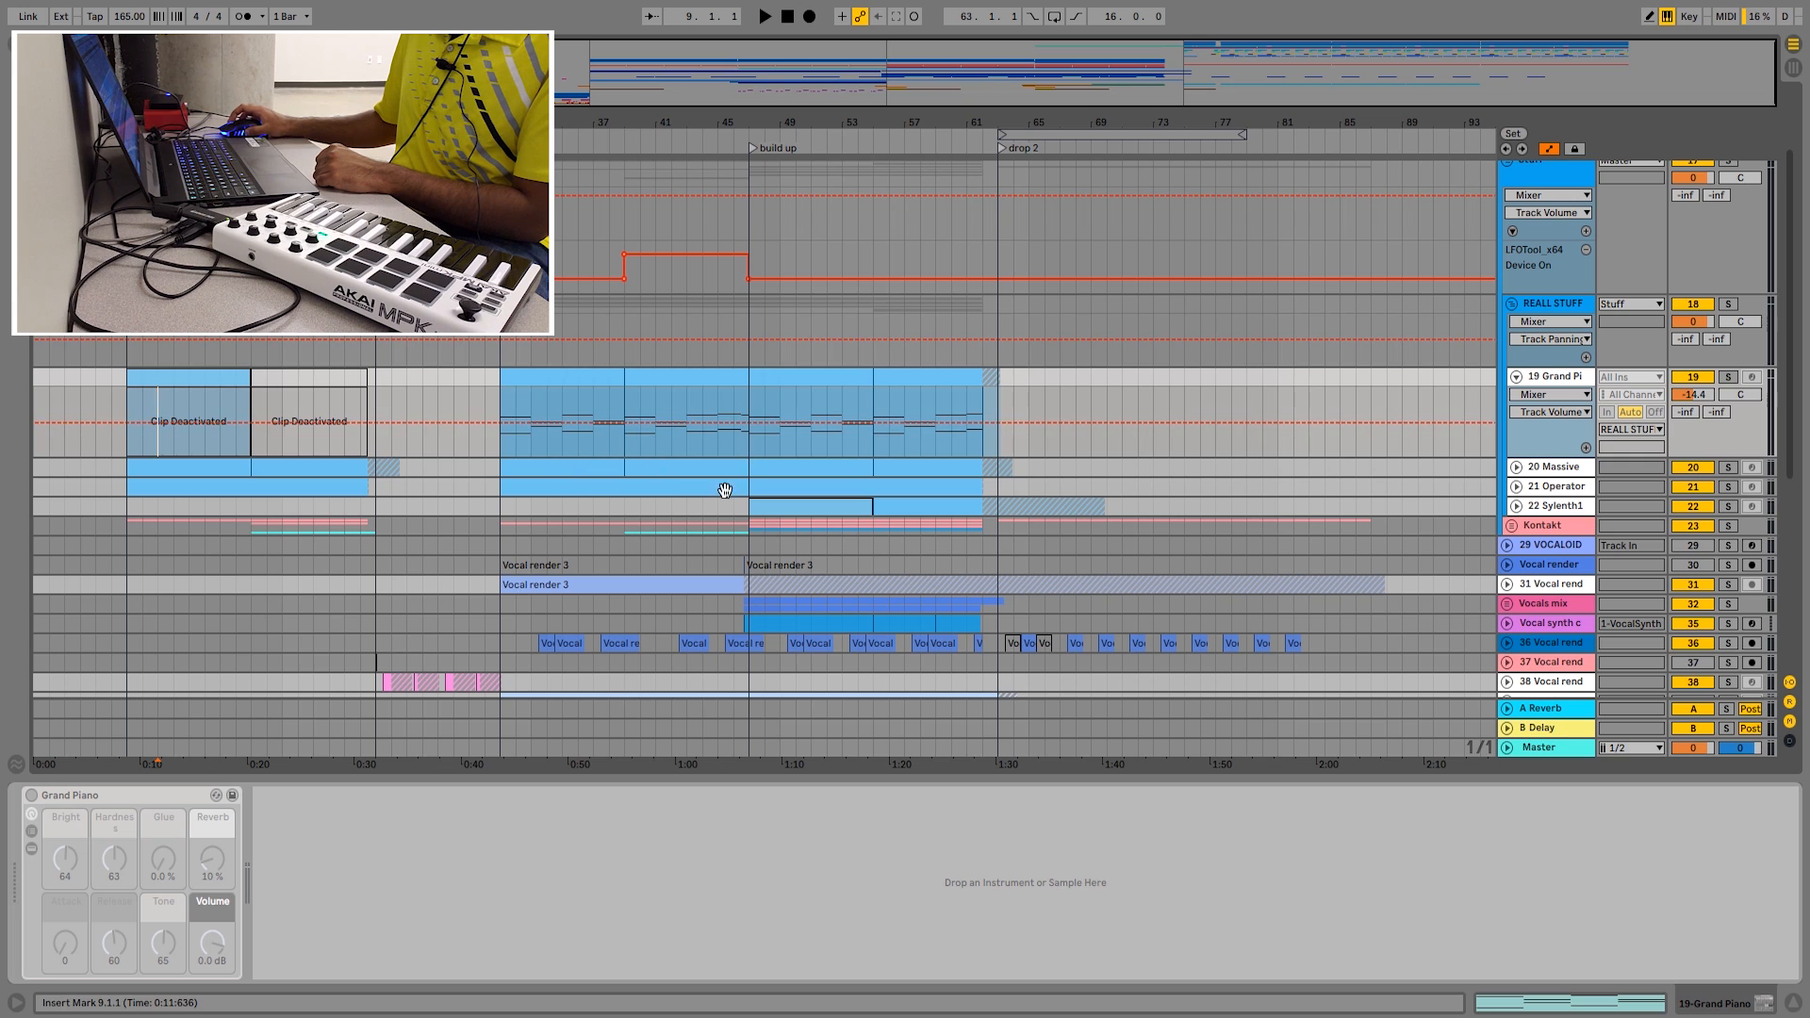
pyautogui.scroll(-4, 862, 472)
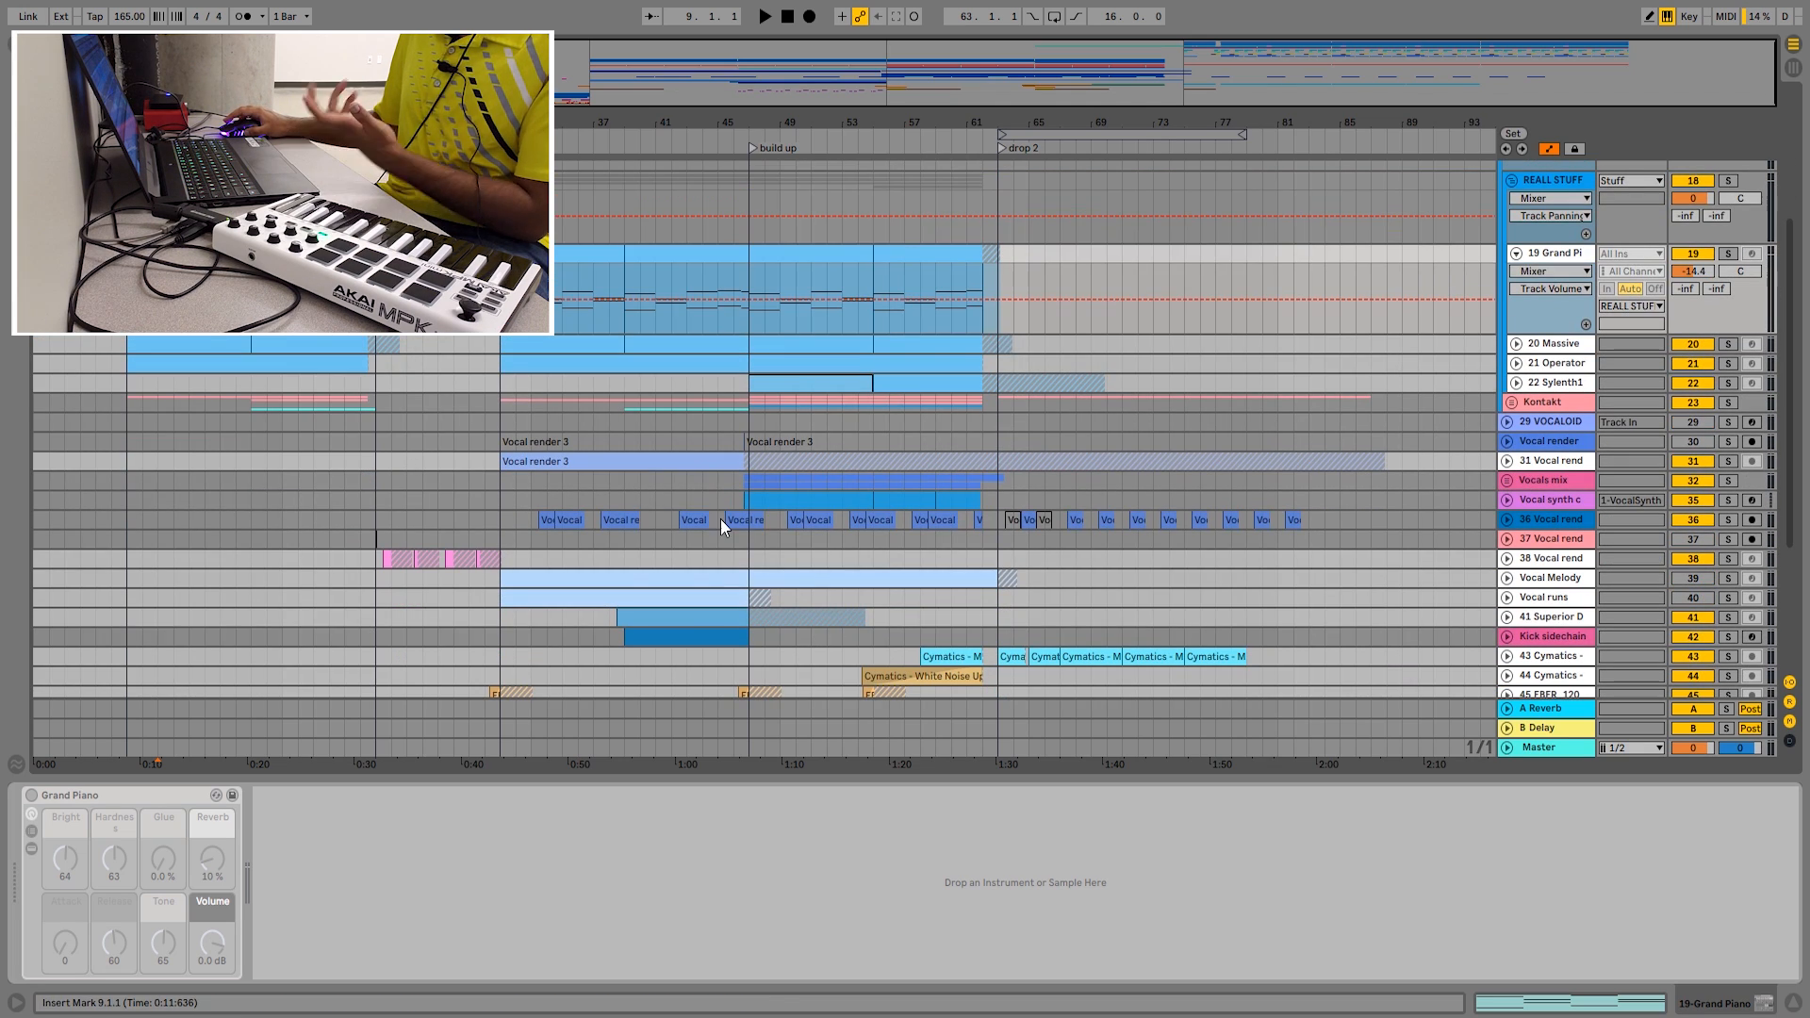
pyautogui.scroll(-3, 514, 443)
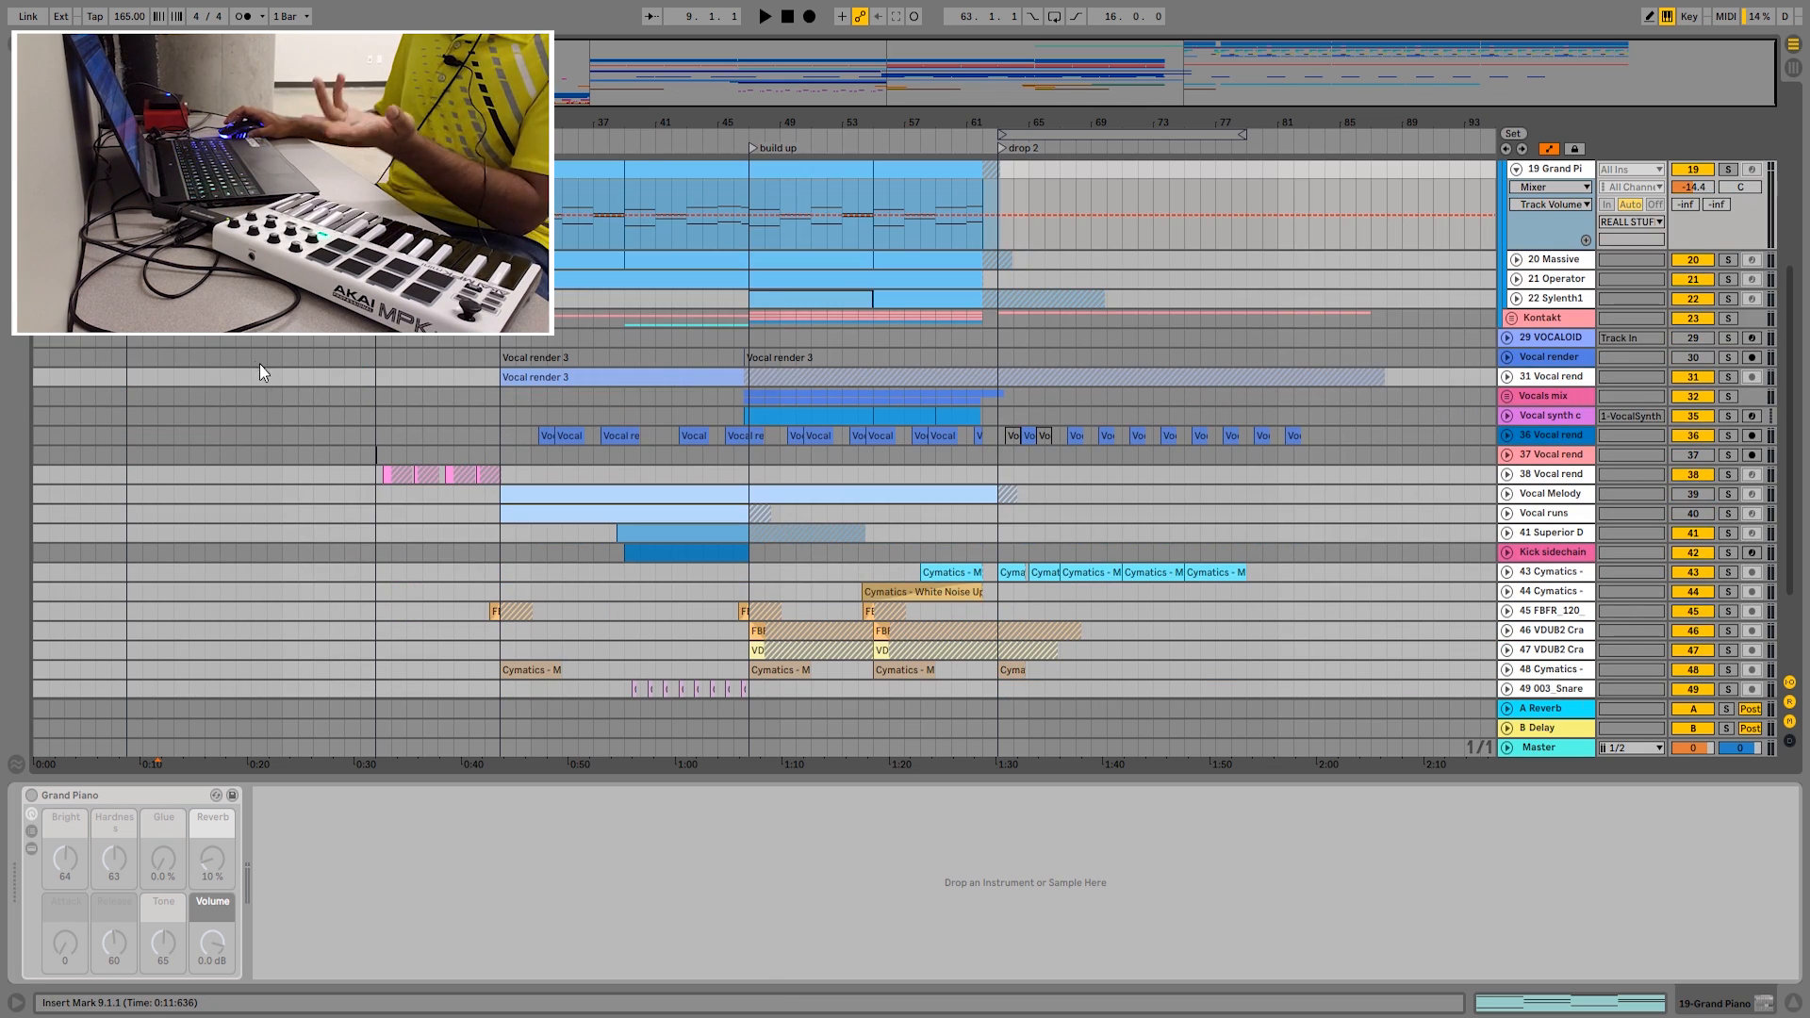
pyautogui.scroll(-4, 1093, 405)
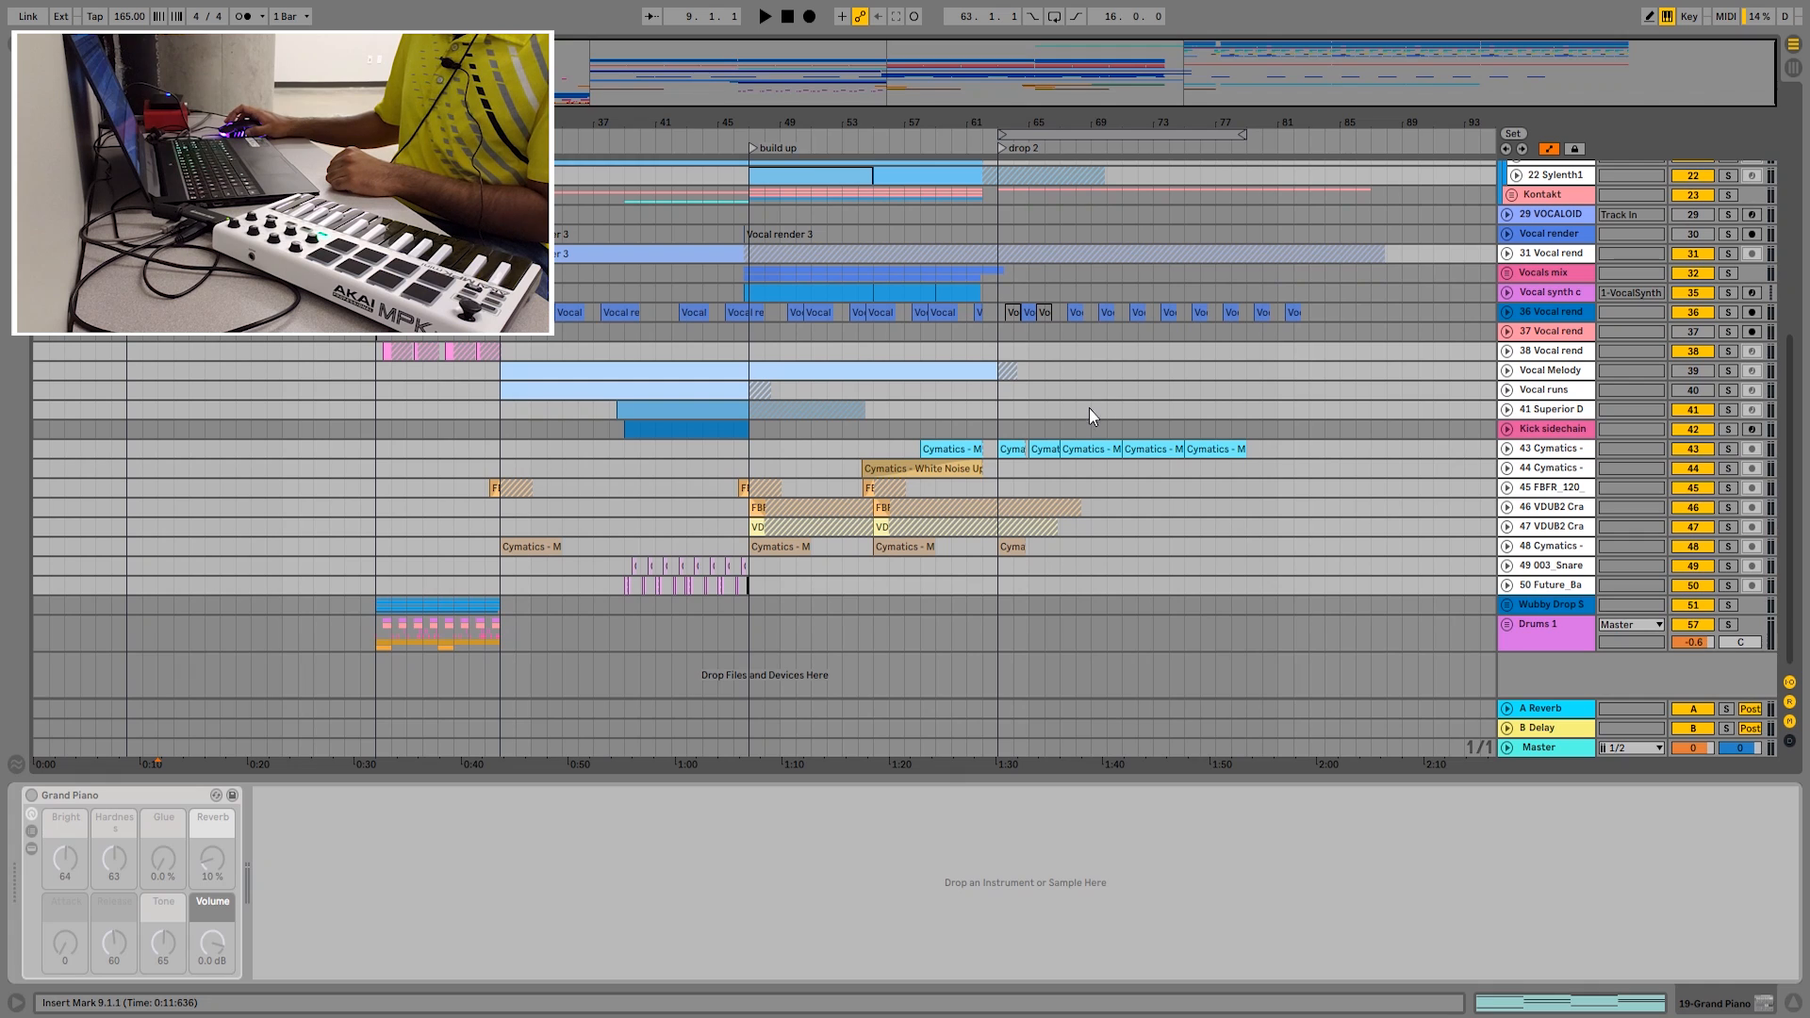
pyautogui.click(376, 563)
pyautogui.scroll(3, 573, 516)
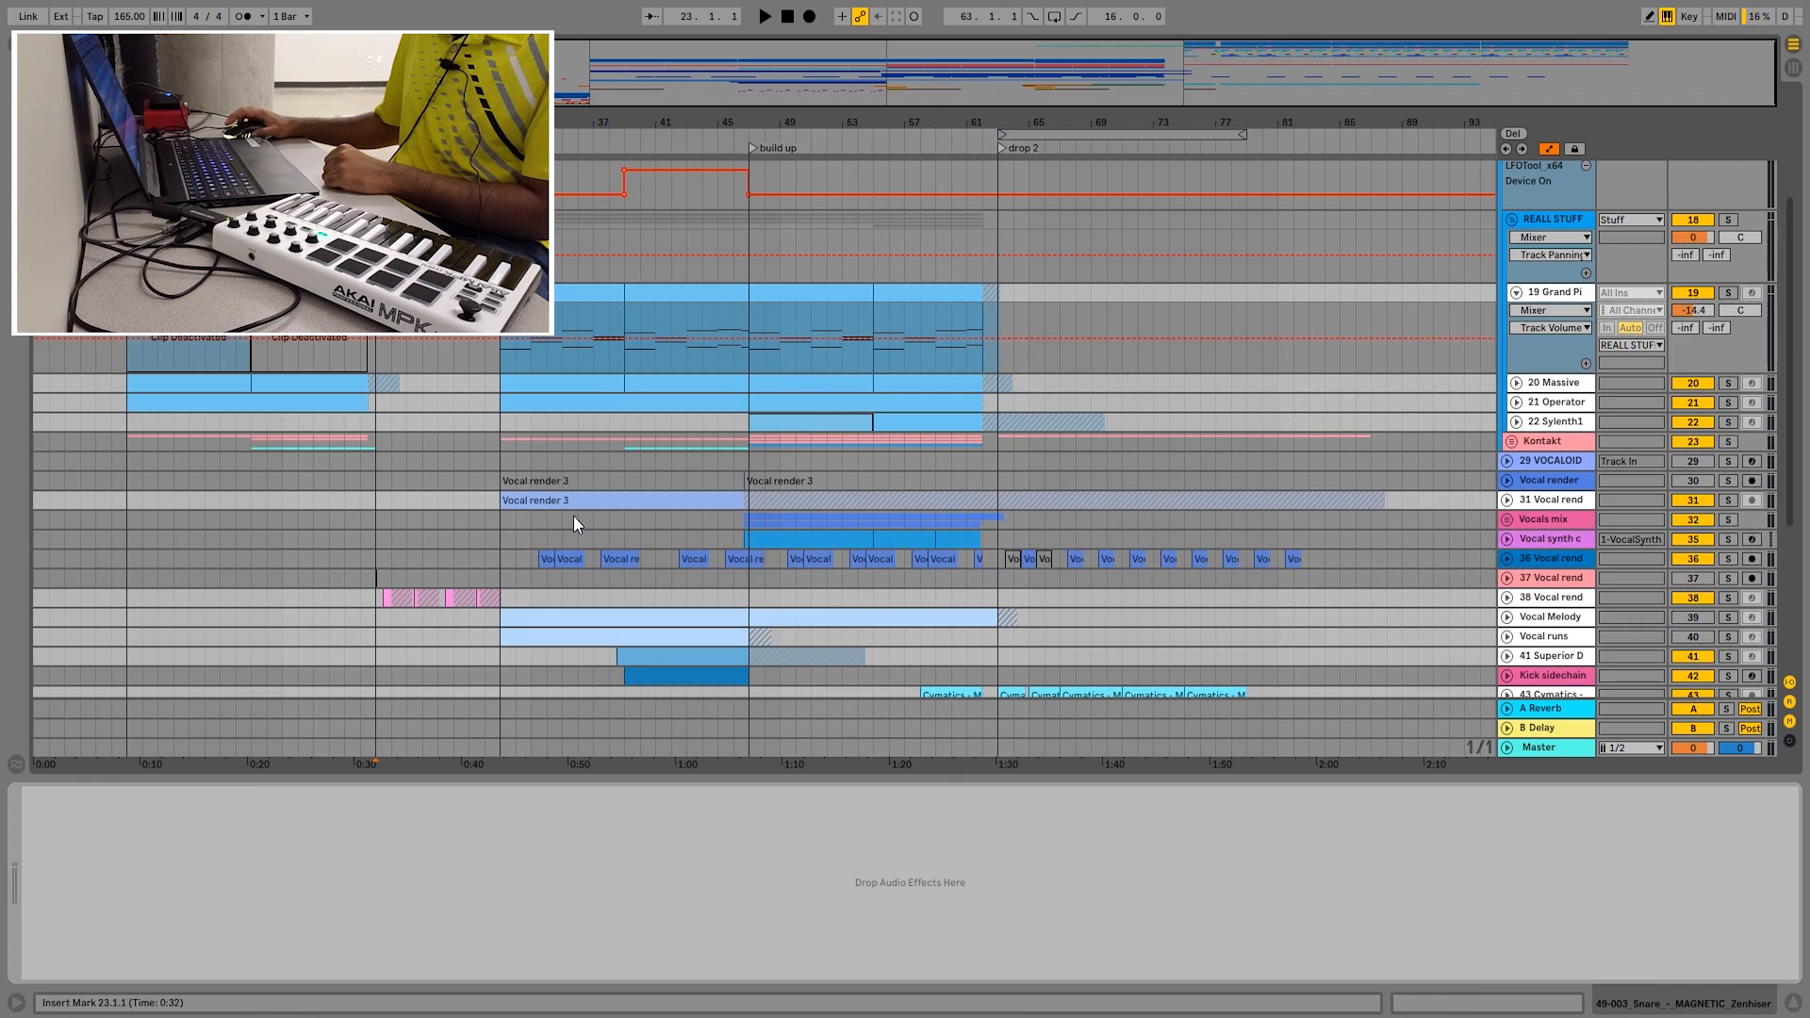
pyautogui.moveTo(494, 122); pyautogui.dragTo(721, 443)
pyautogui.scroll(-5, 720, 446)
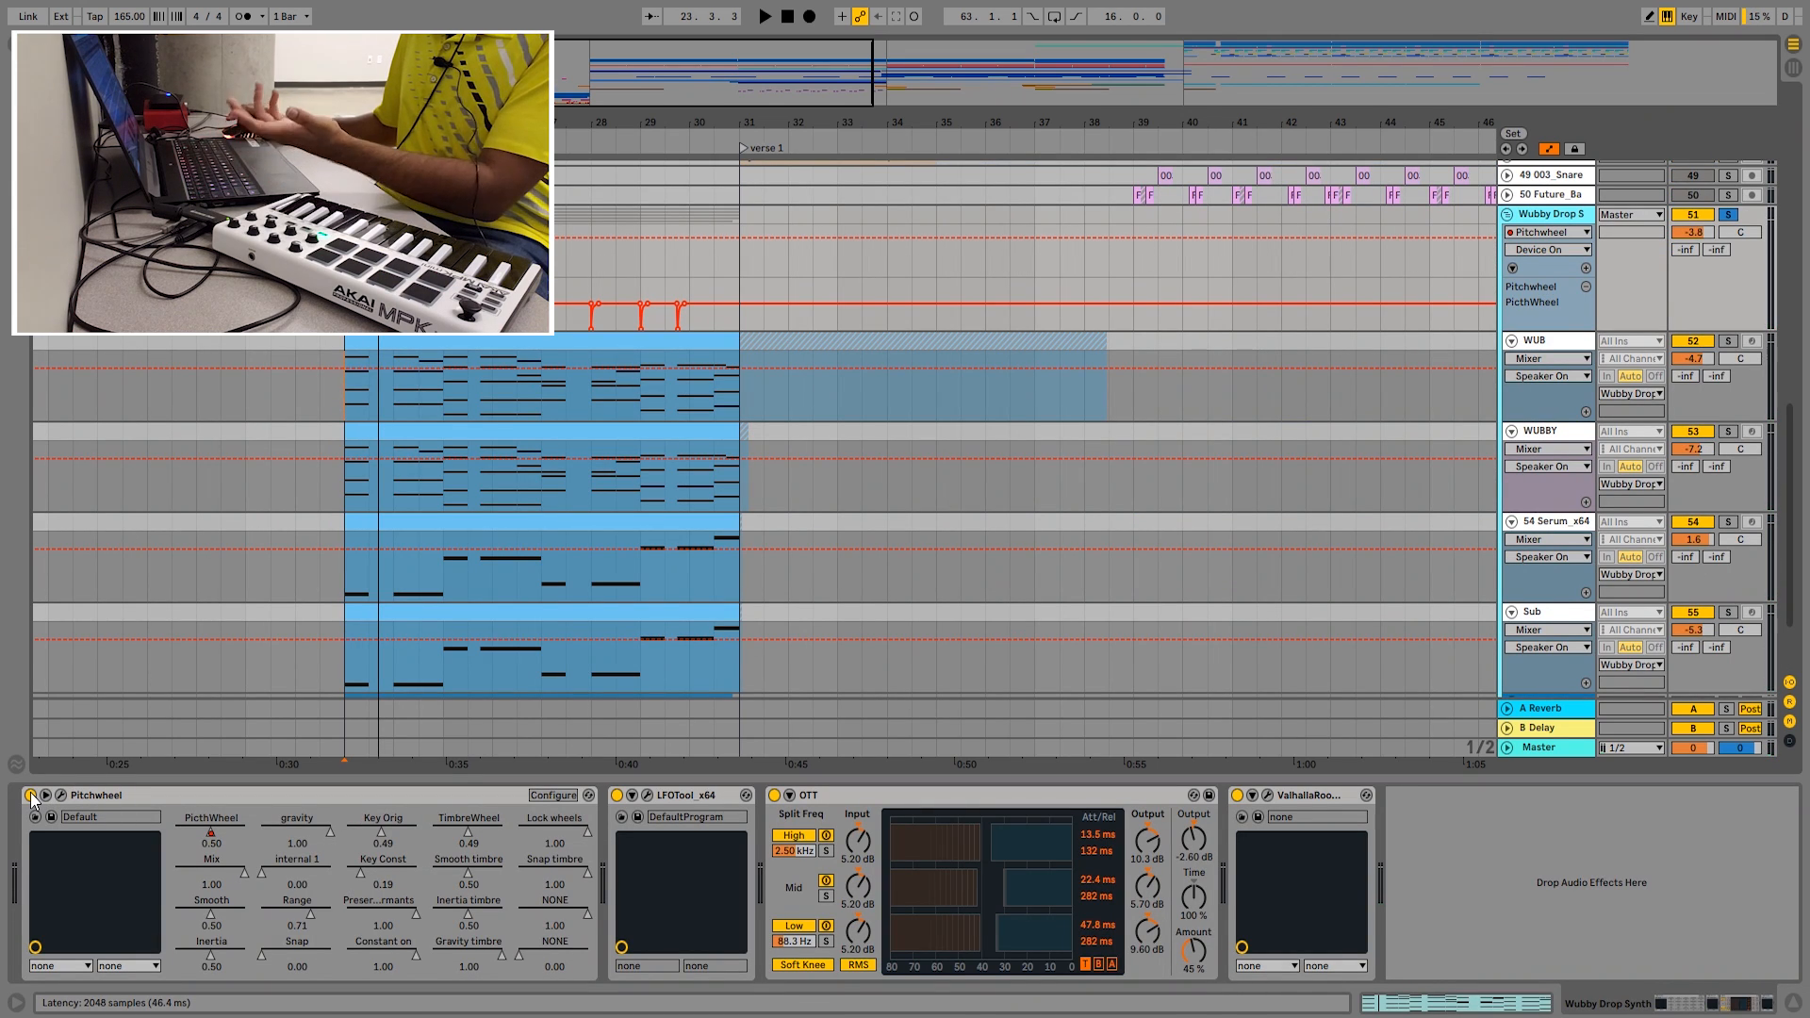
# - Examine the Wubby Drop group's PicthWheel automation around bar 24 and play the soloed group from bar 23
pyautogui.moveTo(325, 122); pyautogui.dragTo(343, 278)
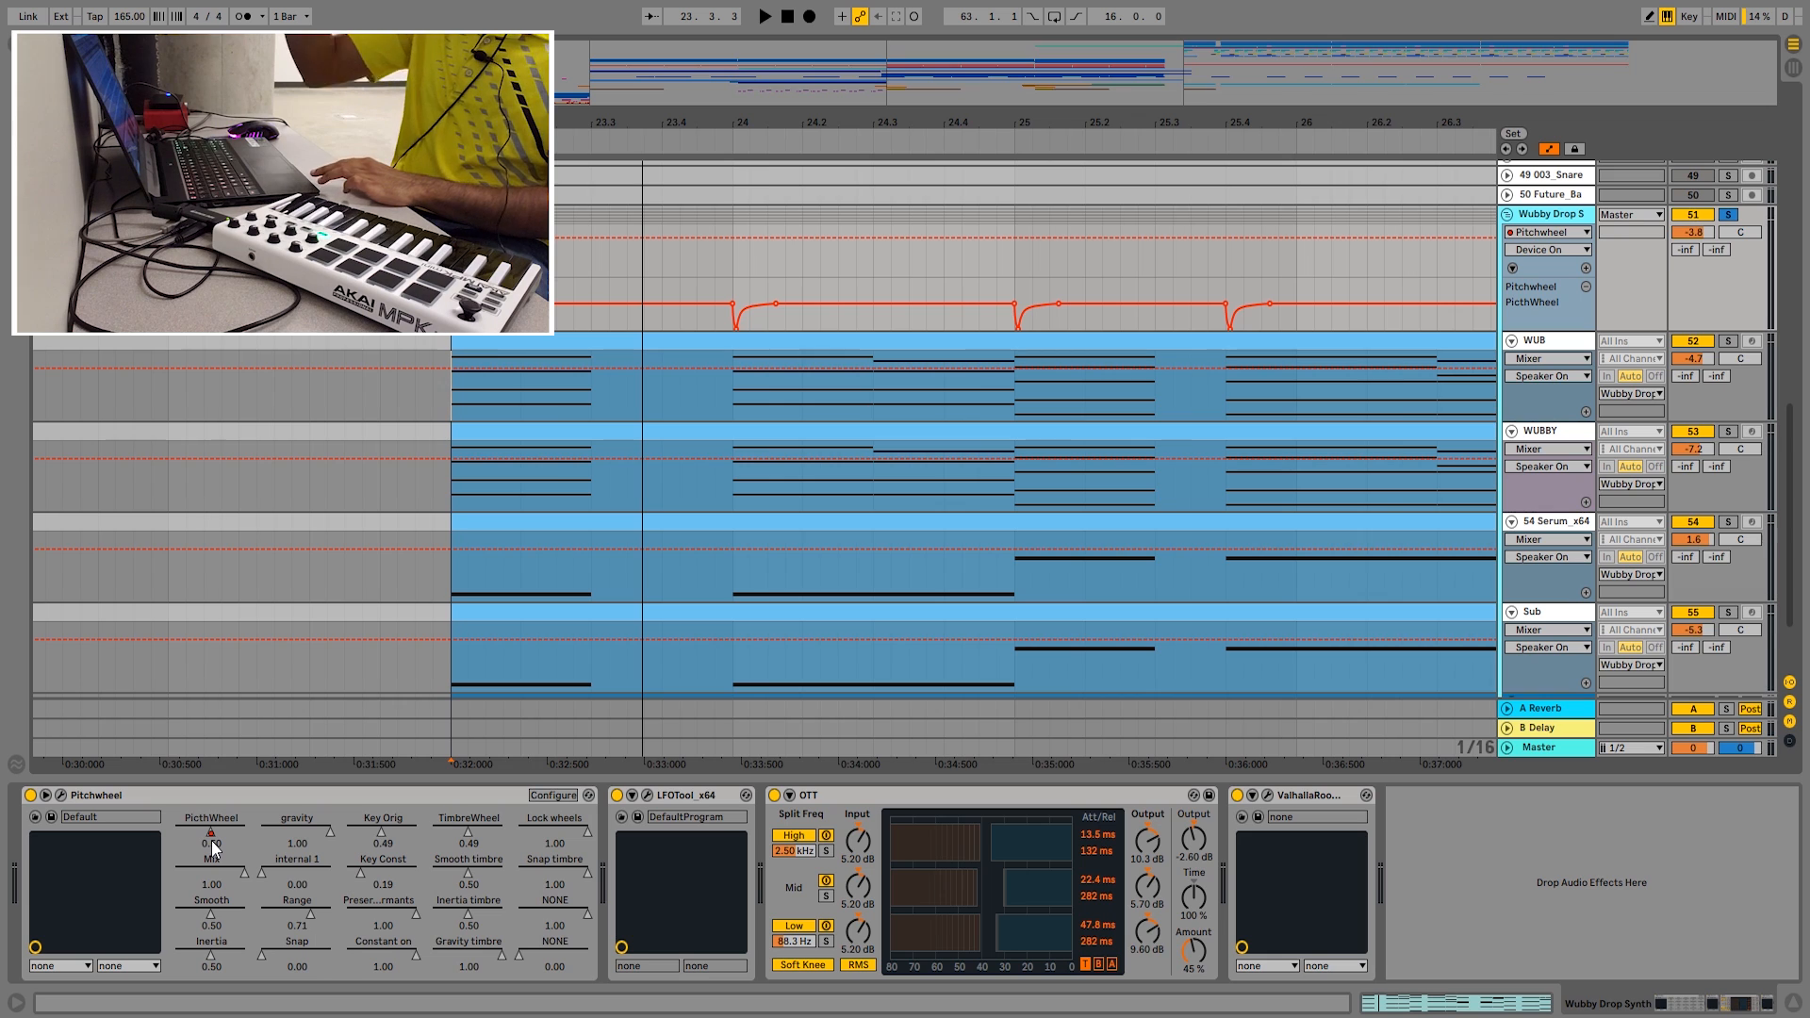
pyautogui.scroll(-5, 532, 245)
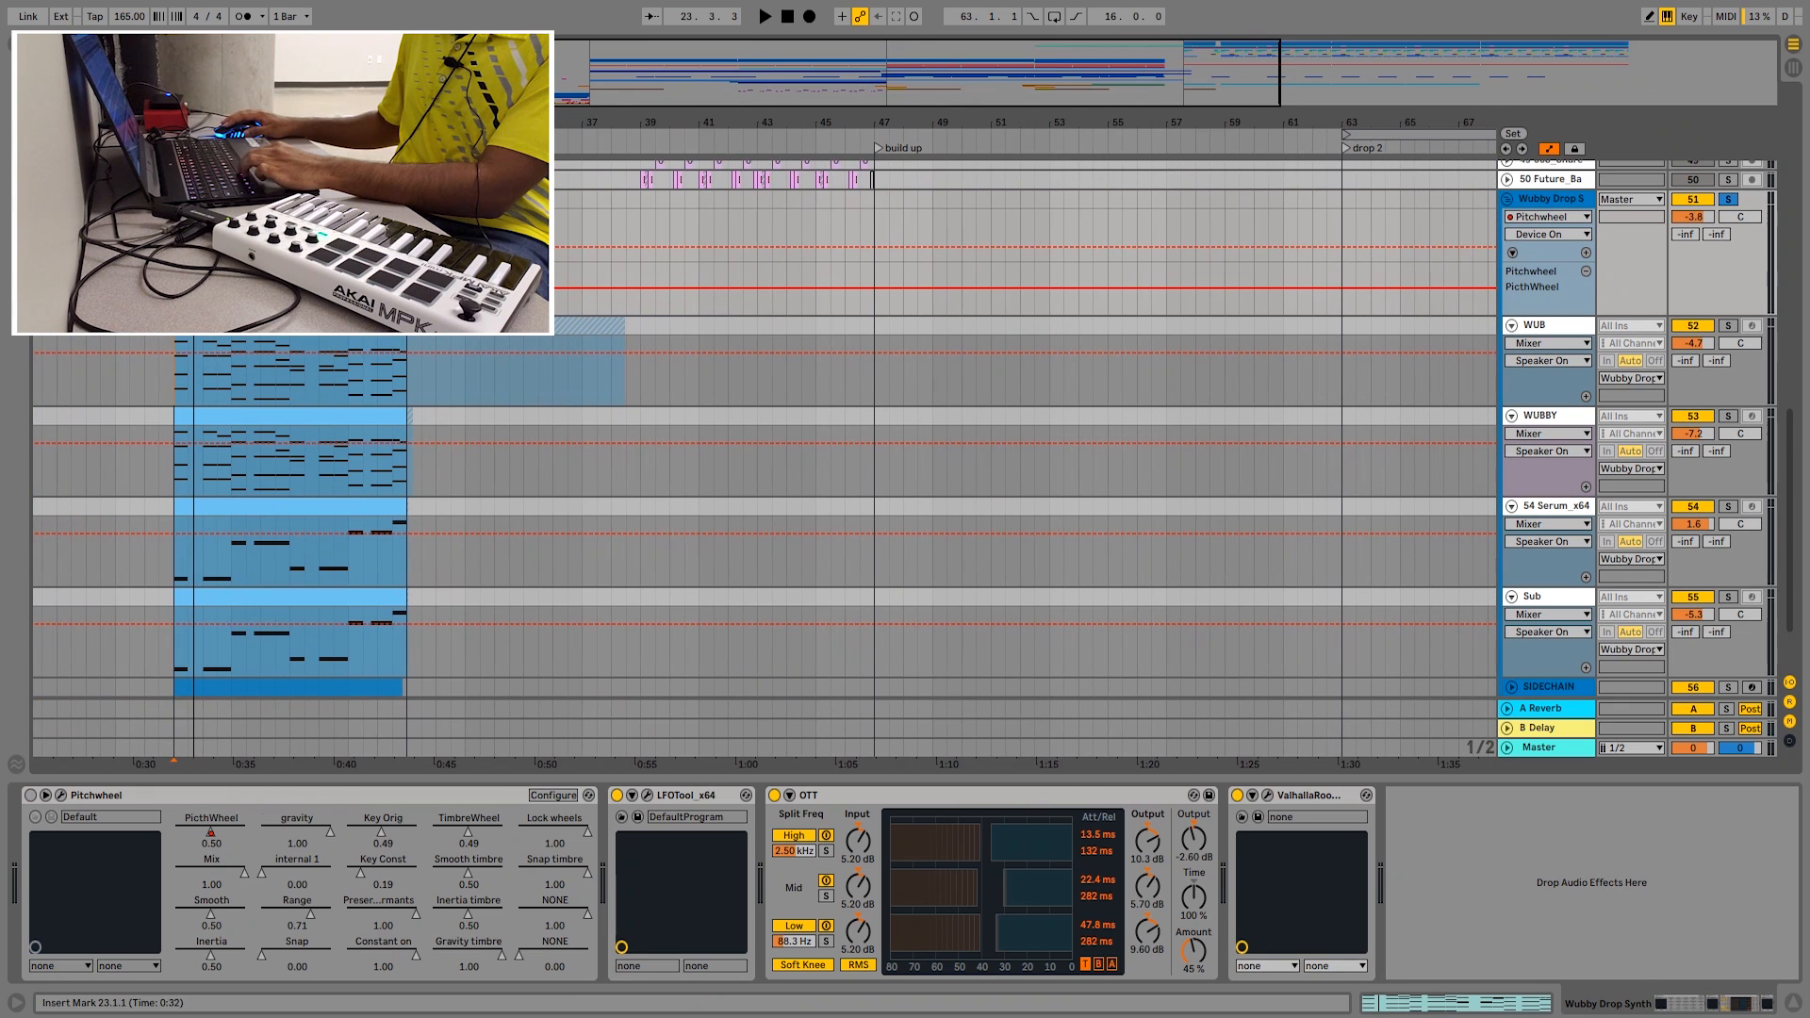
pyautogui.moveTo(189, 122); pyautogui.dragTo(457, 235)
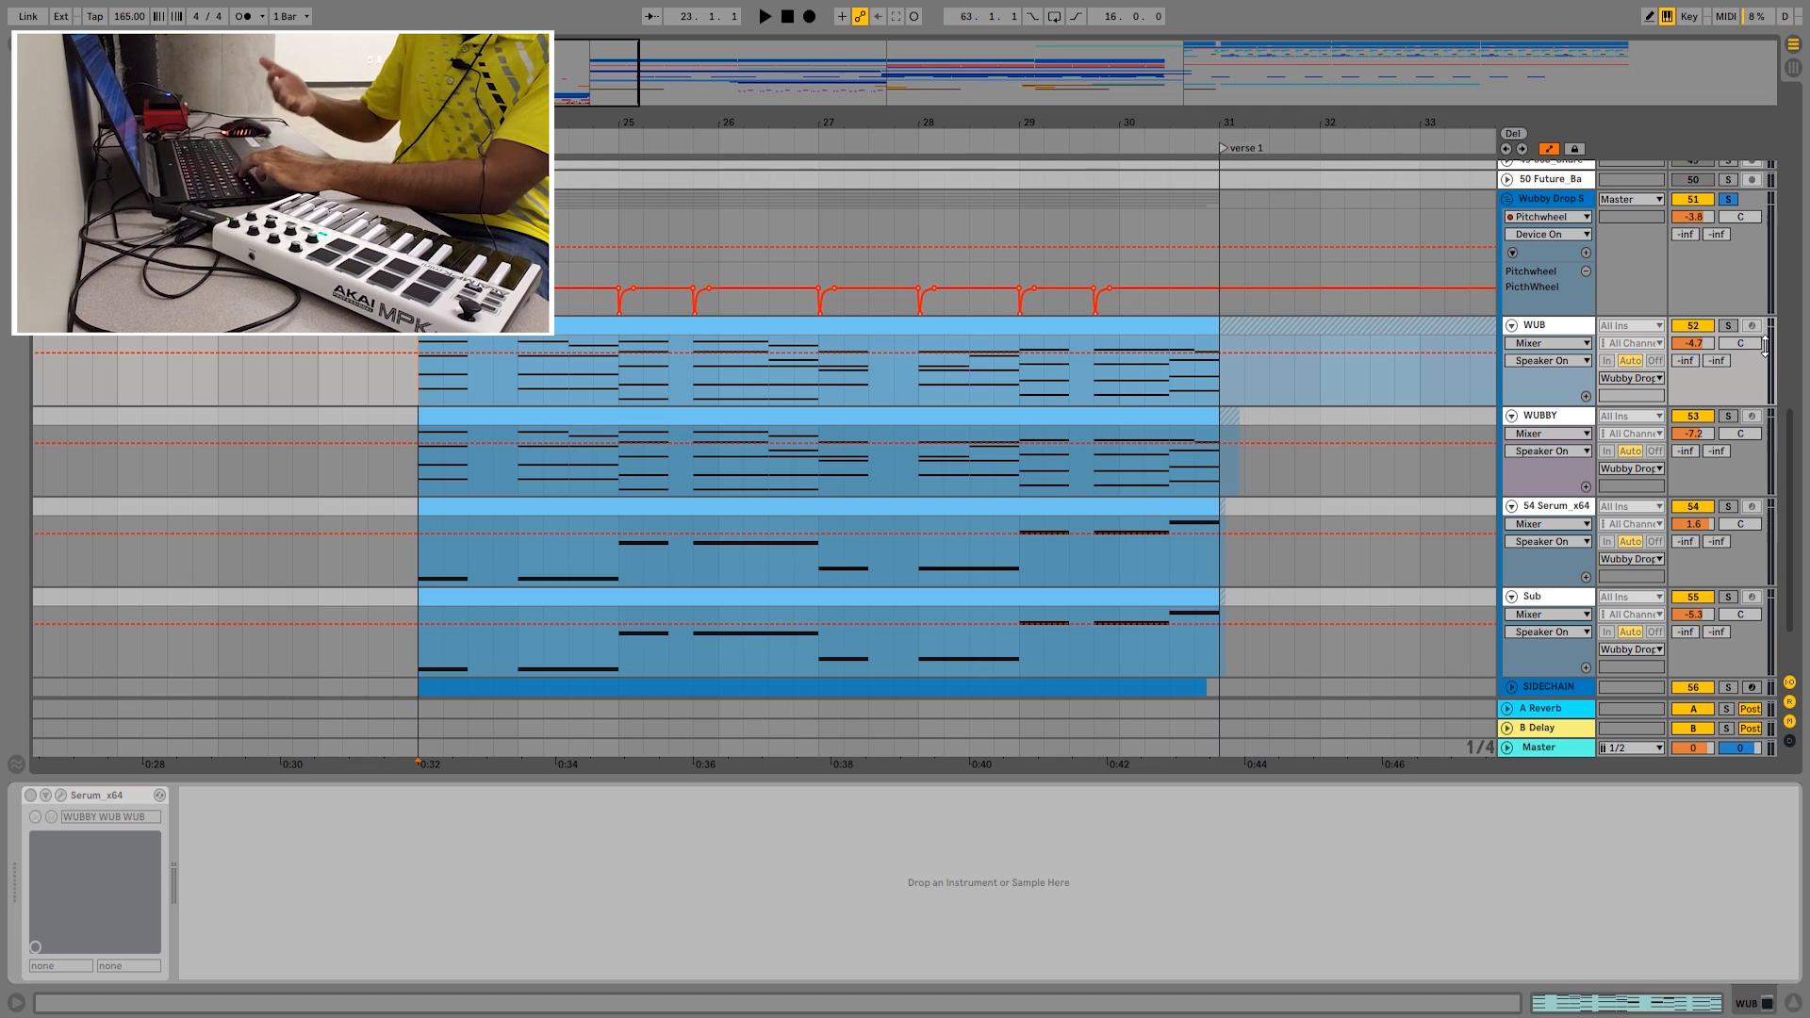
pyautogui.press('space')
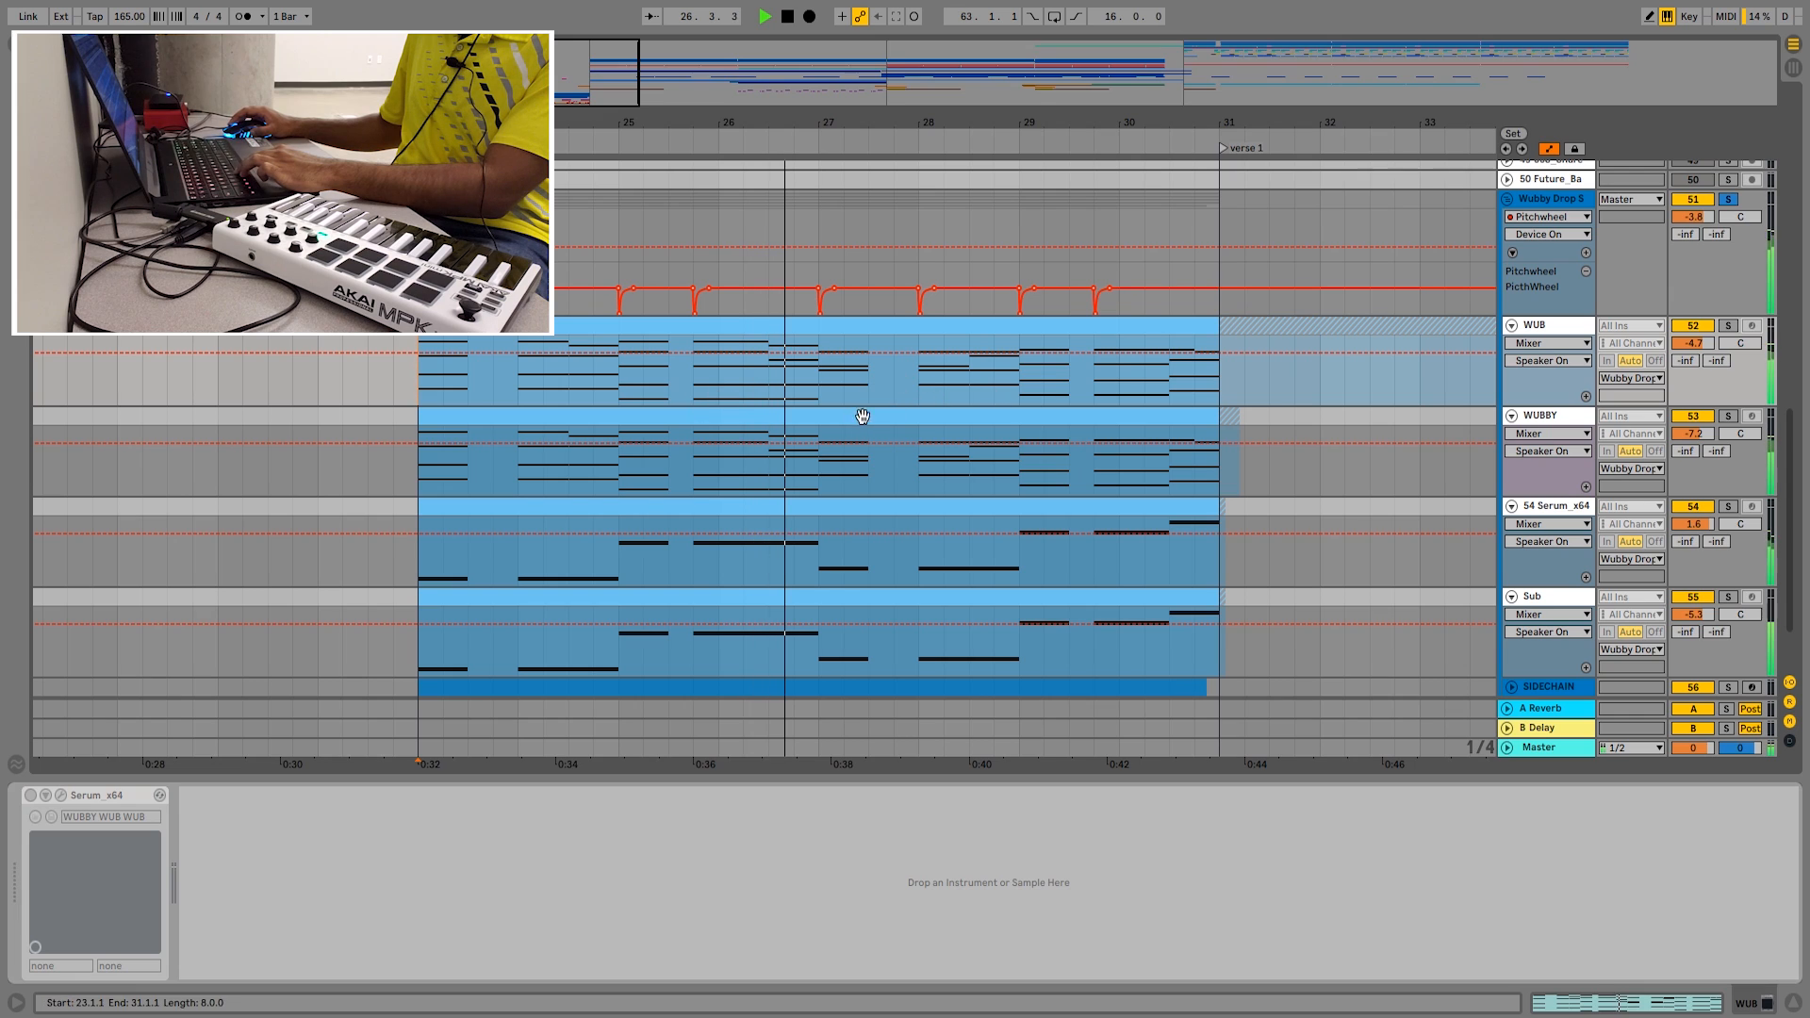
pyautogui.click(1195, 406)
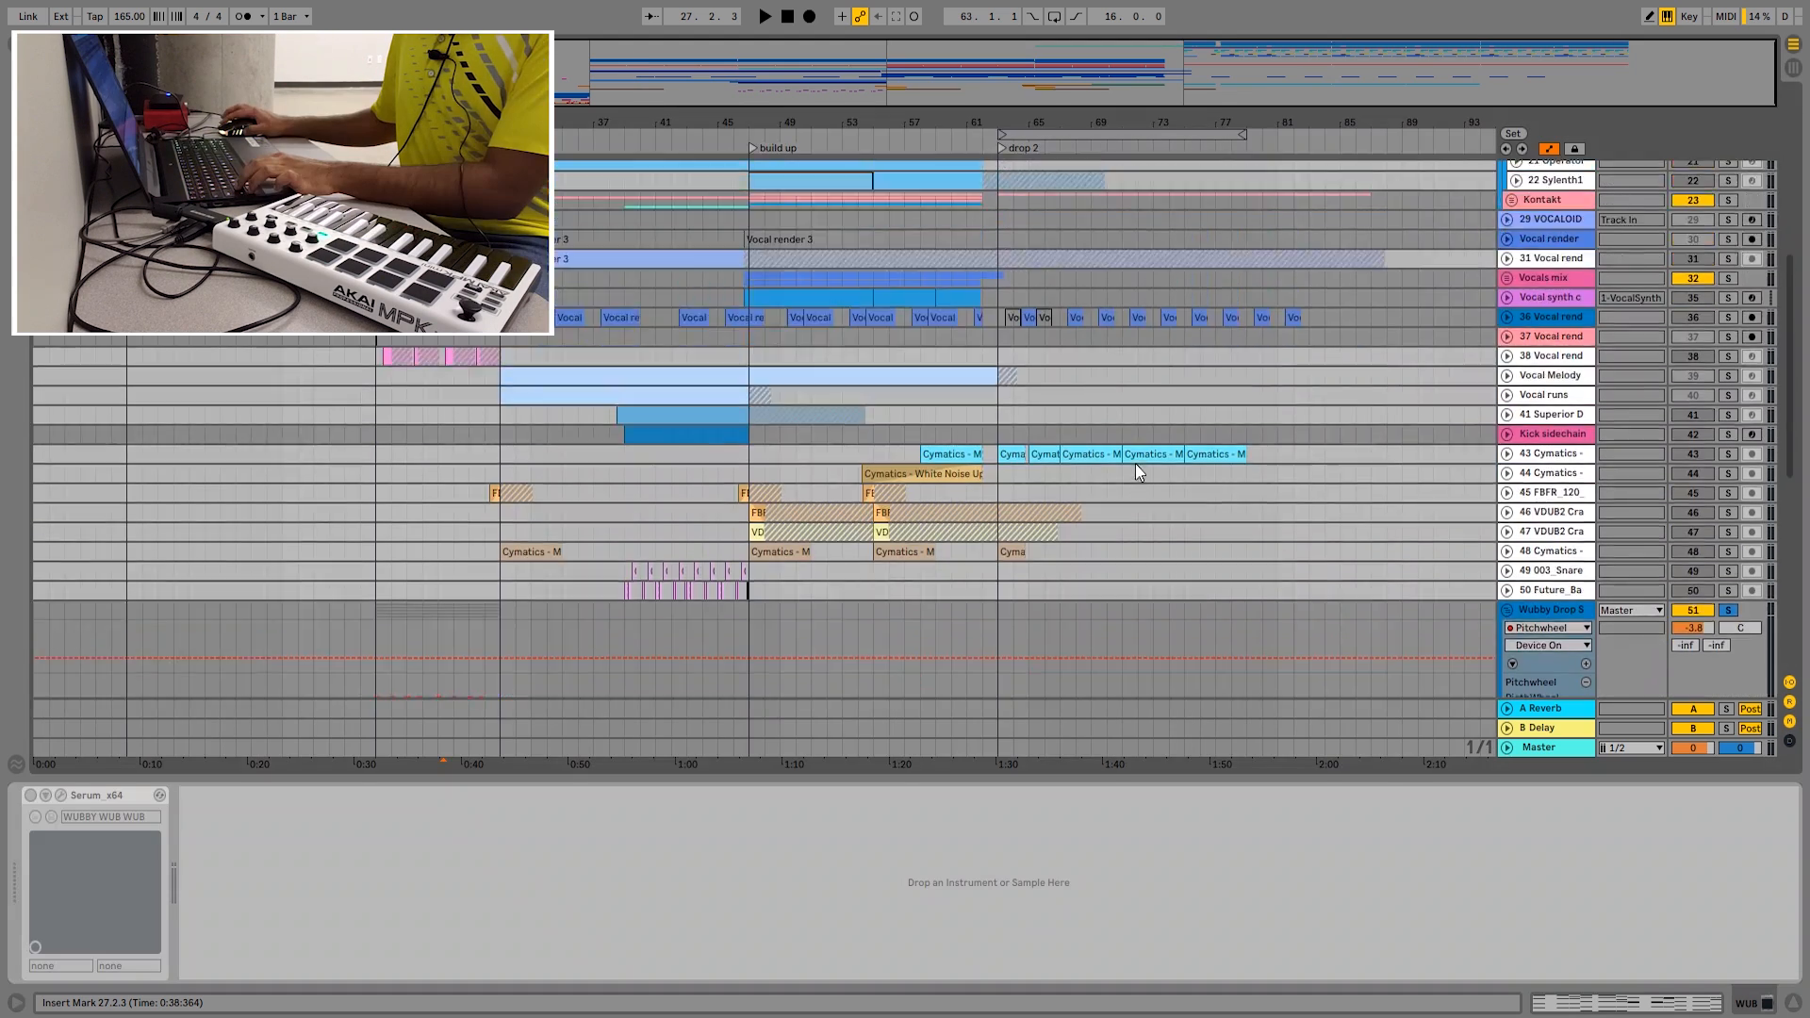
# - Go to drop 2 at bar 63 and open the 2 BIG SAUCE clip's notes for viewing
pyautogui.scroll(10, 1135, 464)
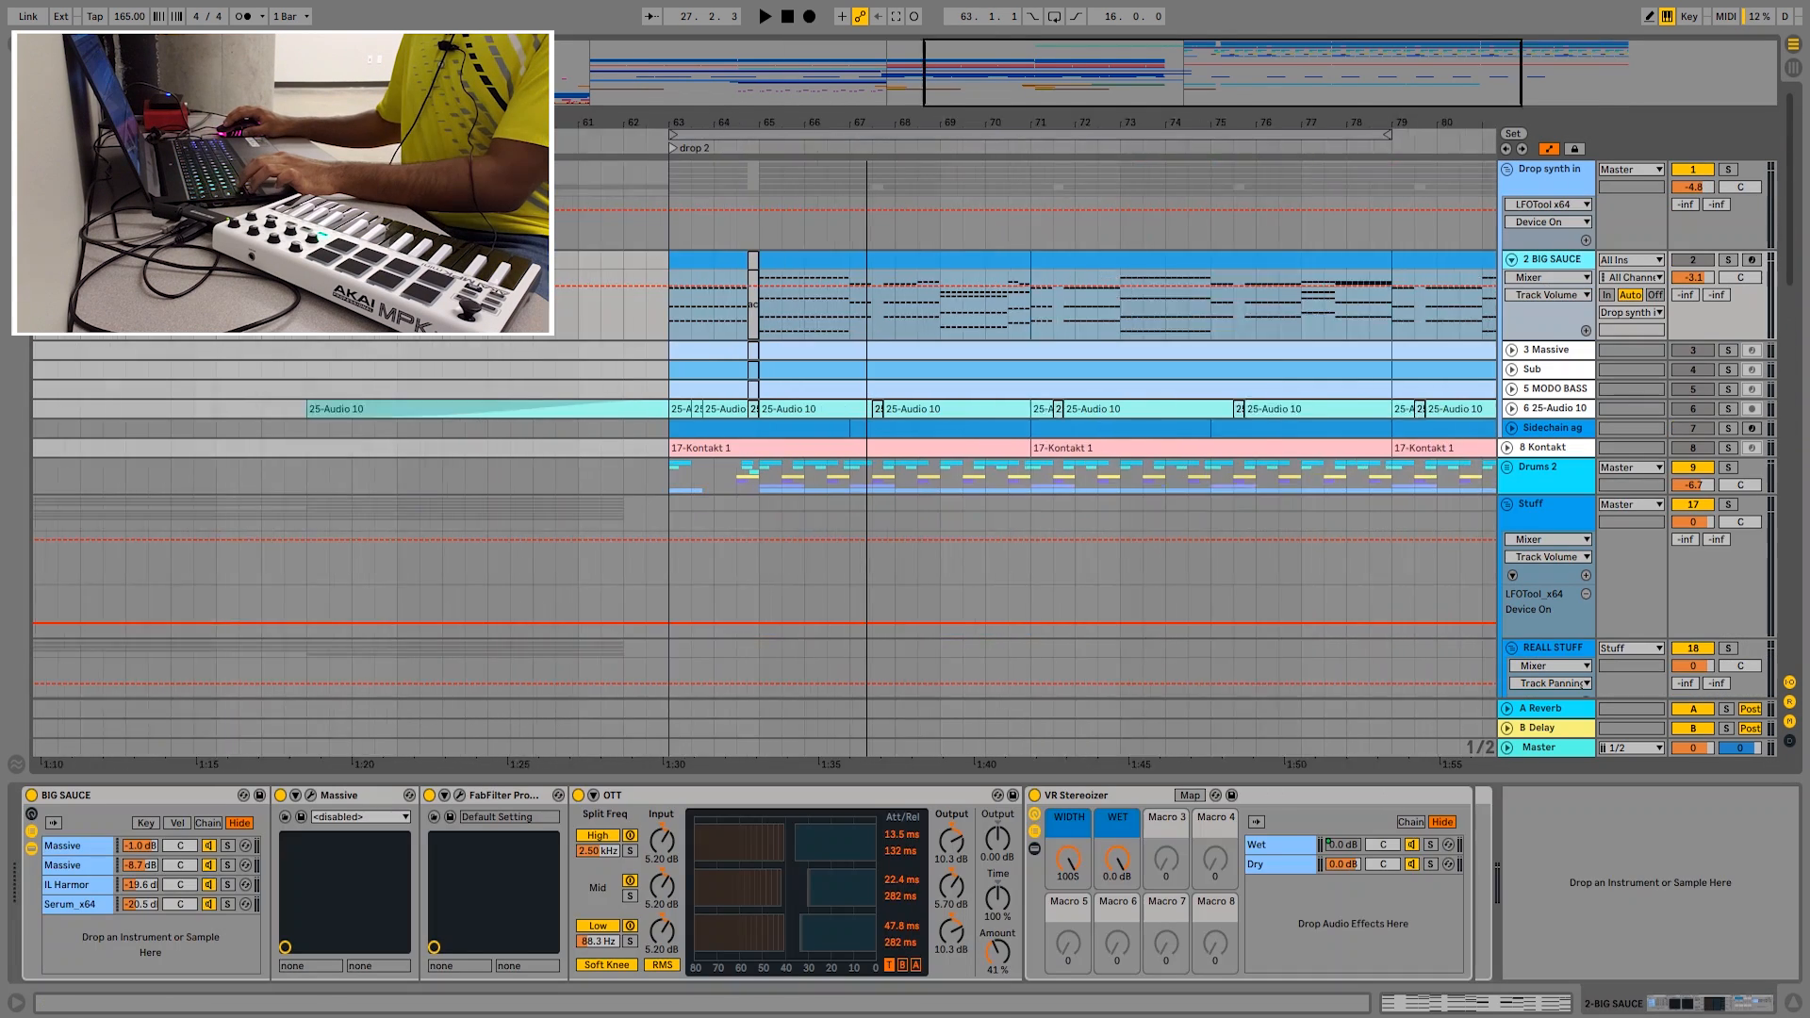
pyautogui.moveTo(987, 111); pyautogui.dragTo(713, 112)
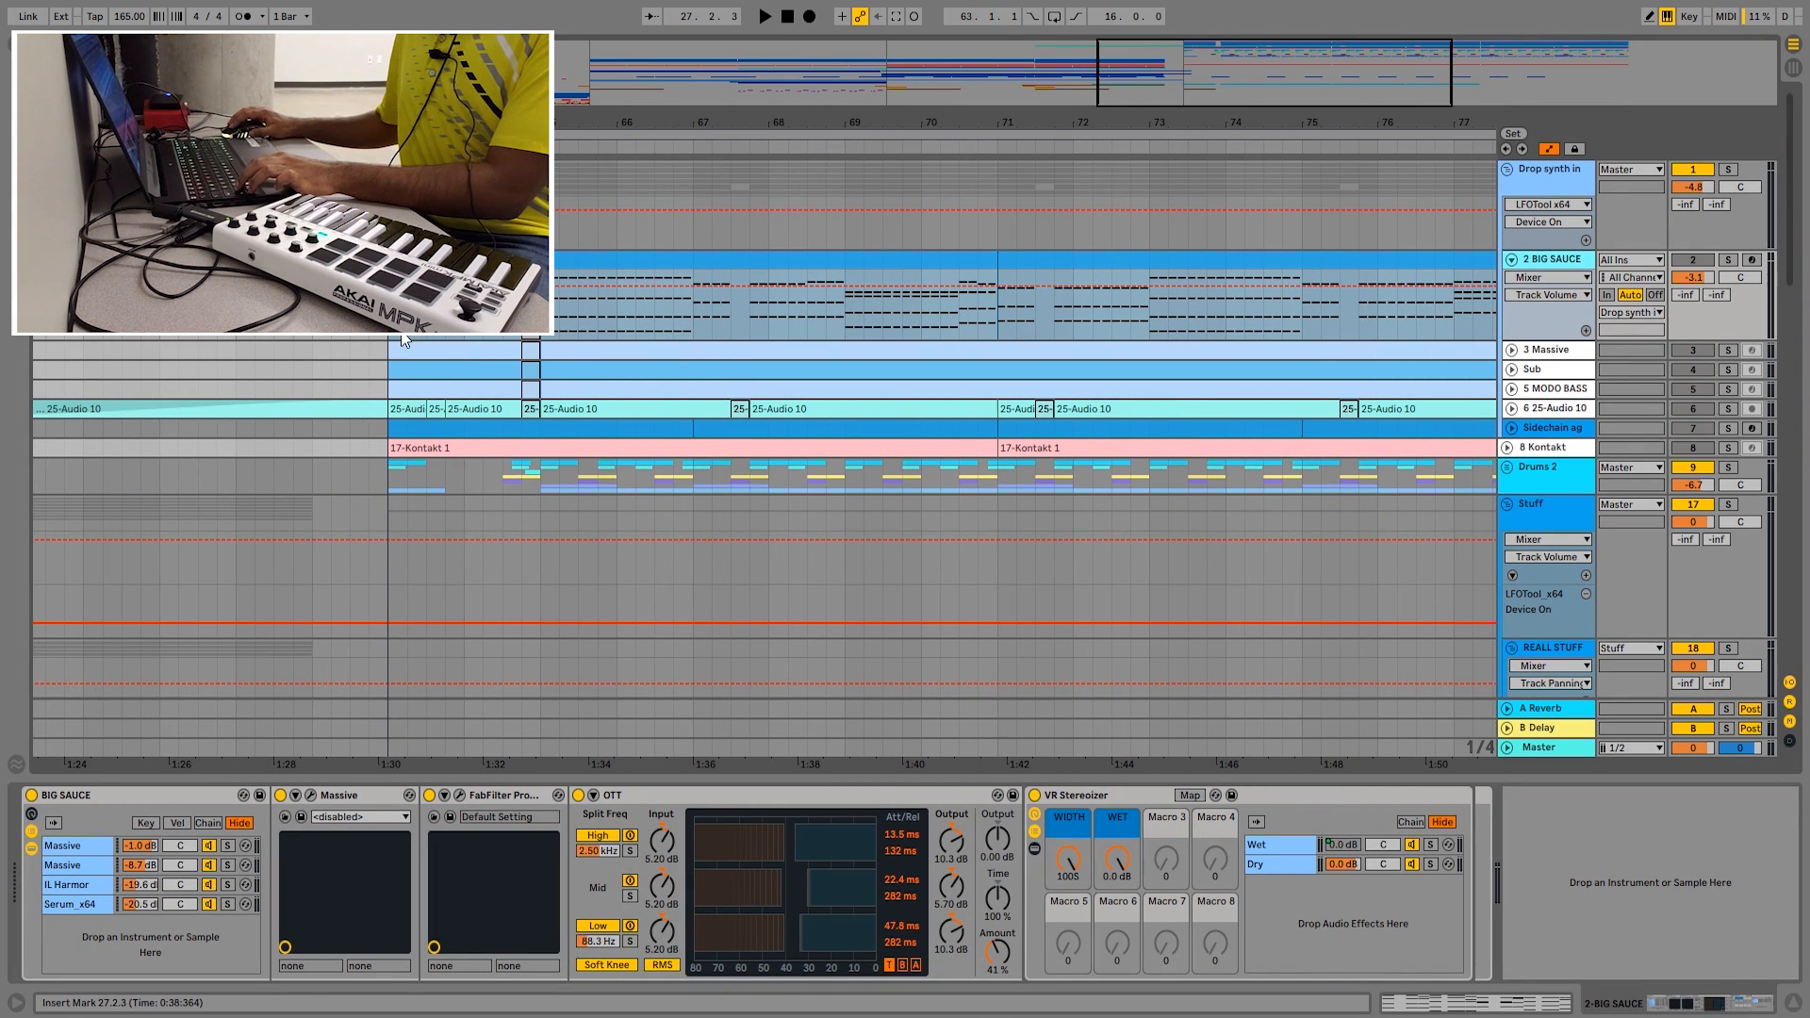
pyautogui.click(388, 761)
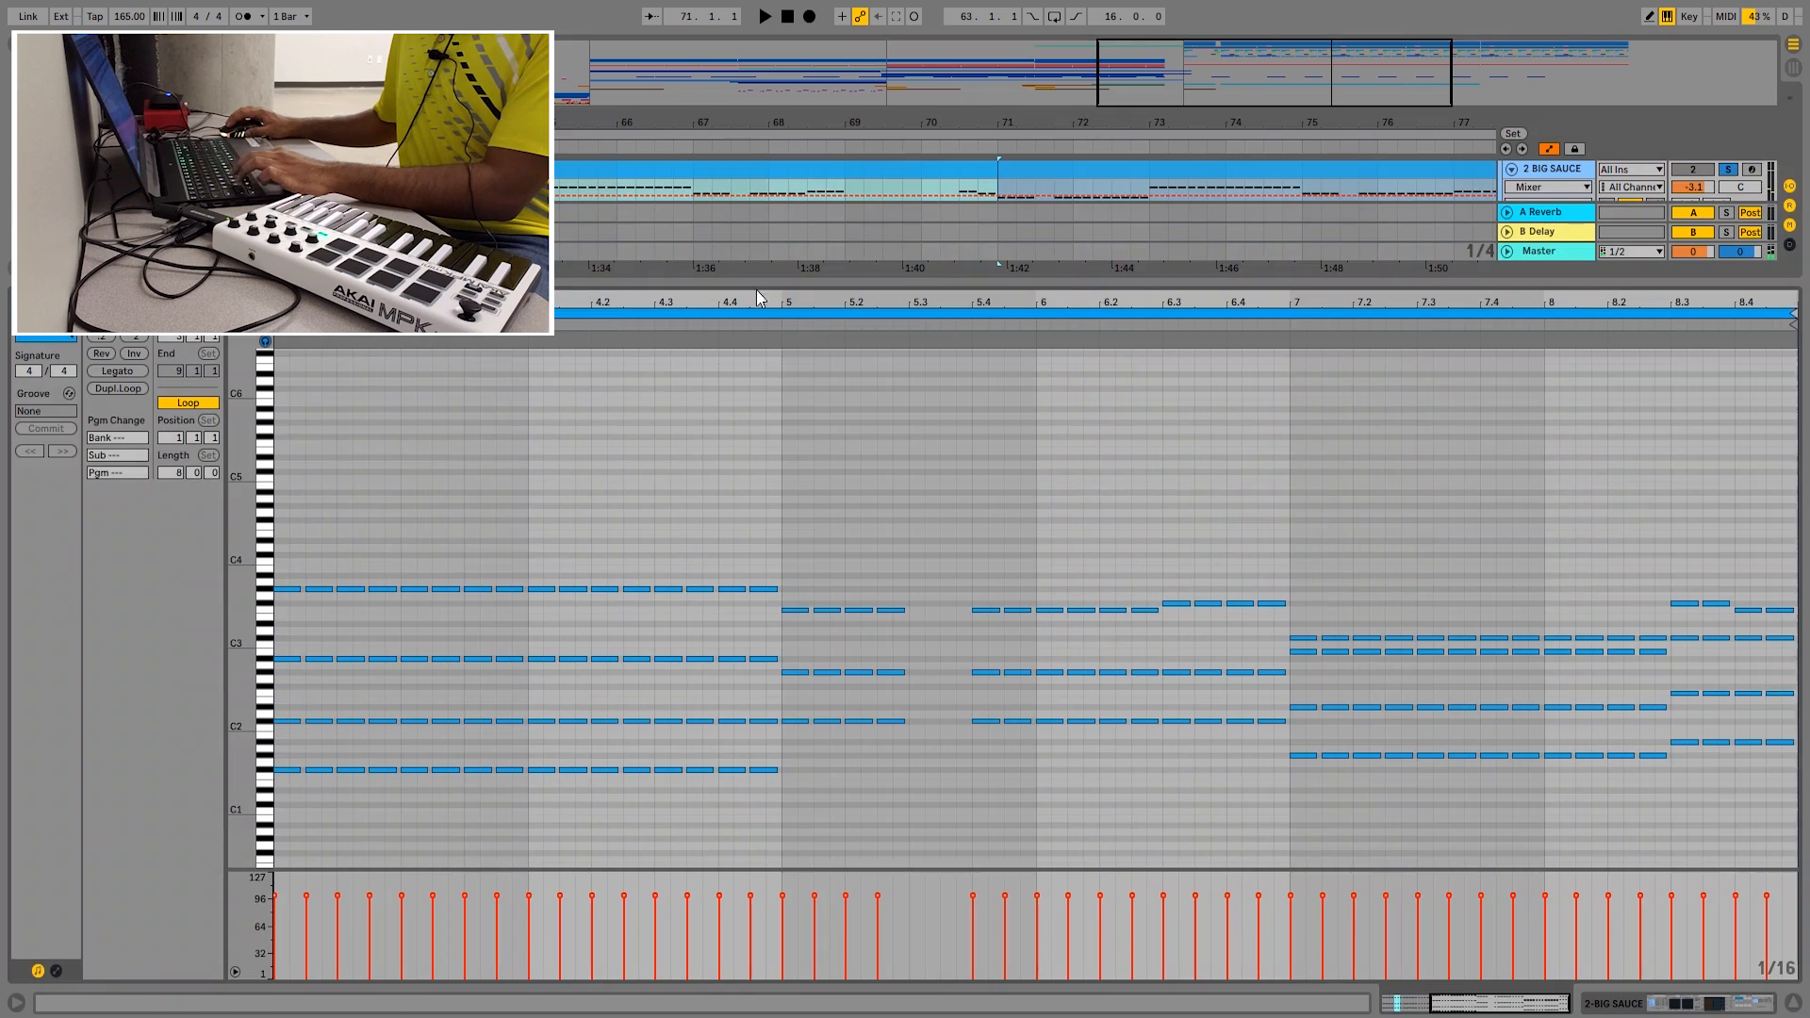
pyautogui.scroll(-2, 396, 663)
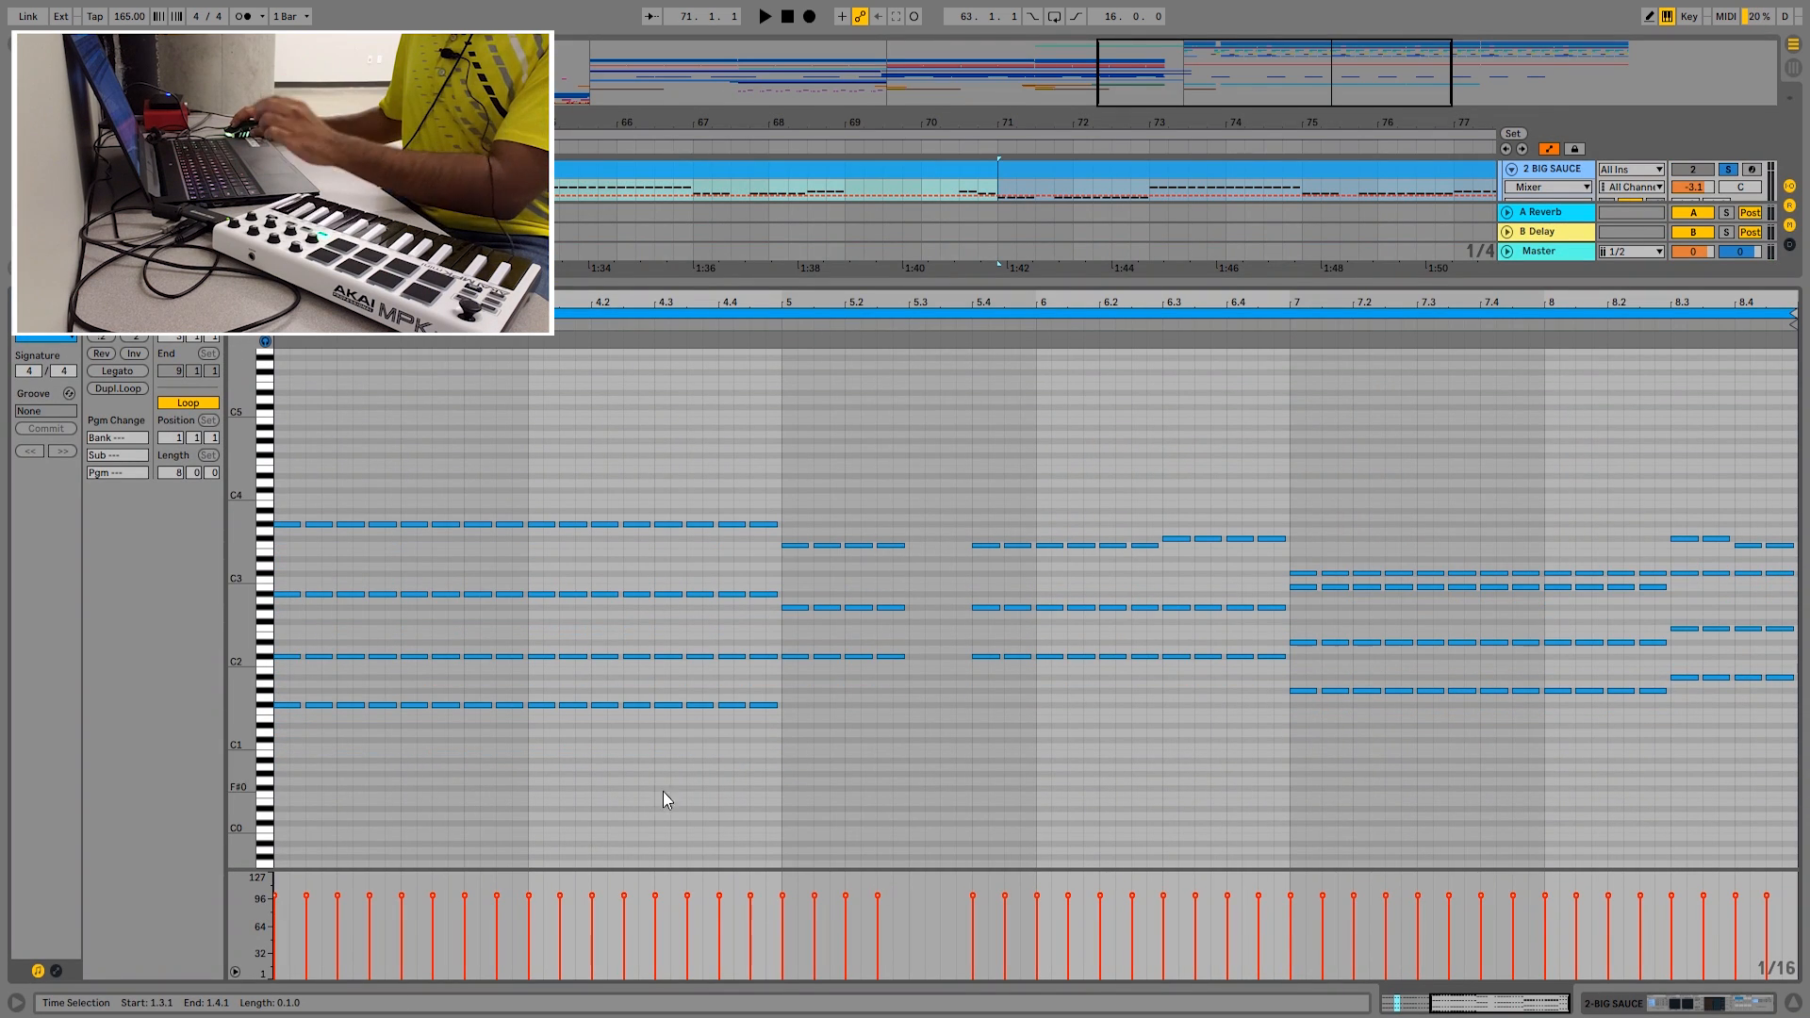
# - Highlight the successive chord groups in the BIG SAUCE clip, from bar 4 through bar 8, to point out their repeated notes
pyautogui.moveTo(682, 812); pyautogui.dragTo(283, 458)
pyautogui.moveTo(910, 748); pyautogui.dragTo(805, 483)
pyautogui.moveTo(1122, 734); pyautogui.dragTo(960, 477)
pyautogui.moveTo(1249, 740); pyautogui.dragTo(1167, 490)
pyautogui.moveTo(1337, 781); pyautogui.dragTo(1299, 512)
pyautogui.moveTo(1400, 730); pyautogui.dragTo(1368, 501)
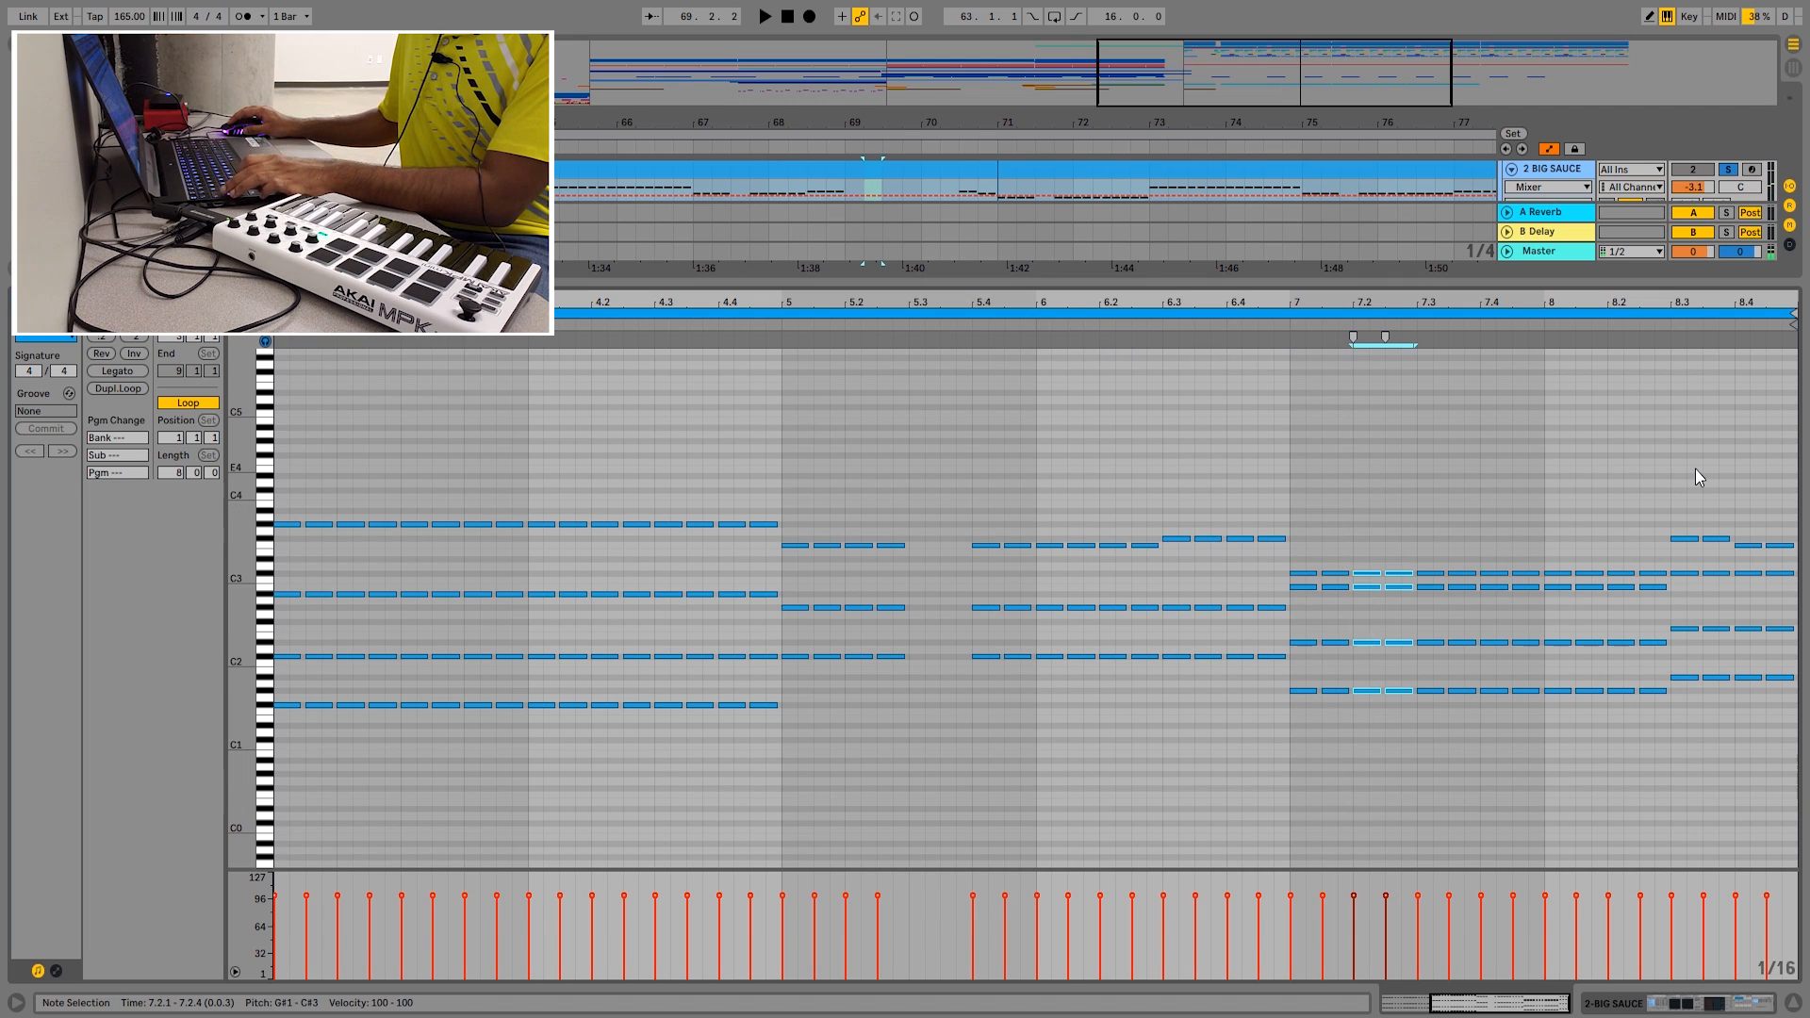
pyautogui.moveTo(1694, 469); pyautogui.dragTo(1744, 711)
pyautogui.moveTo(1757, 465); pyautogui.dragTo(1765, 735)
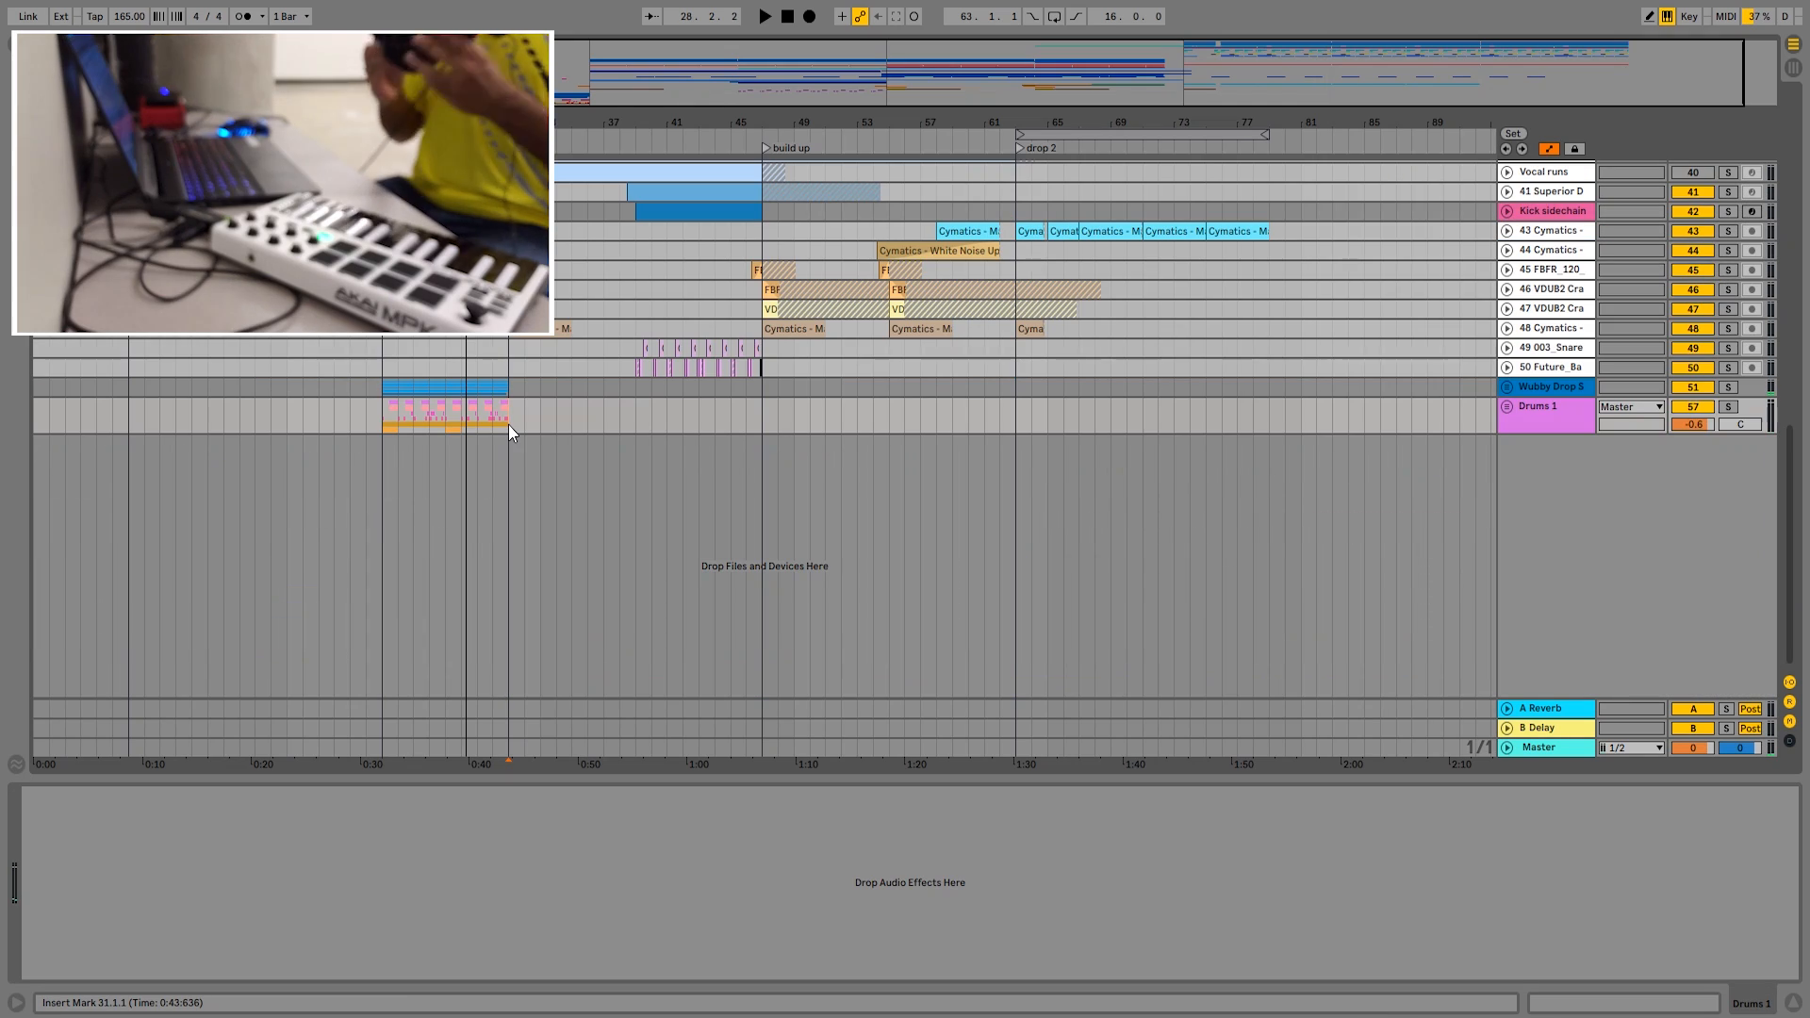
# - Unfold the Drums 1 group, loop bars 23 to 31 and play Cymatics track 61 soloed with its Drum Buss
pyautogui.scroll(3, 506, 428)
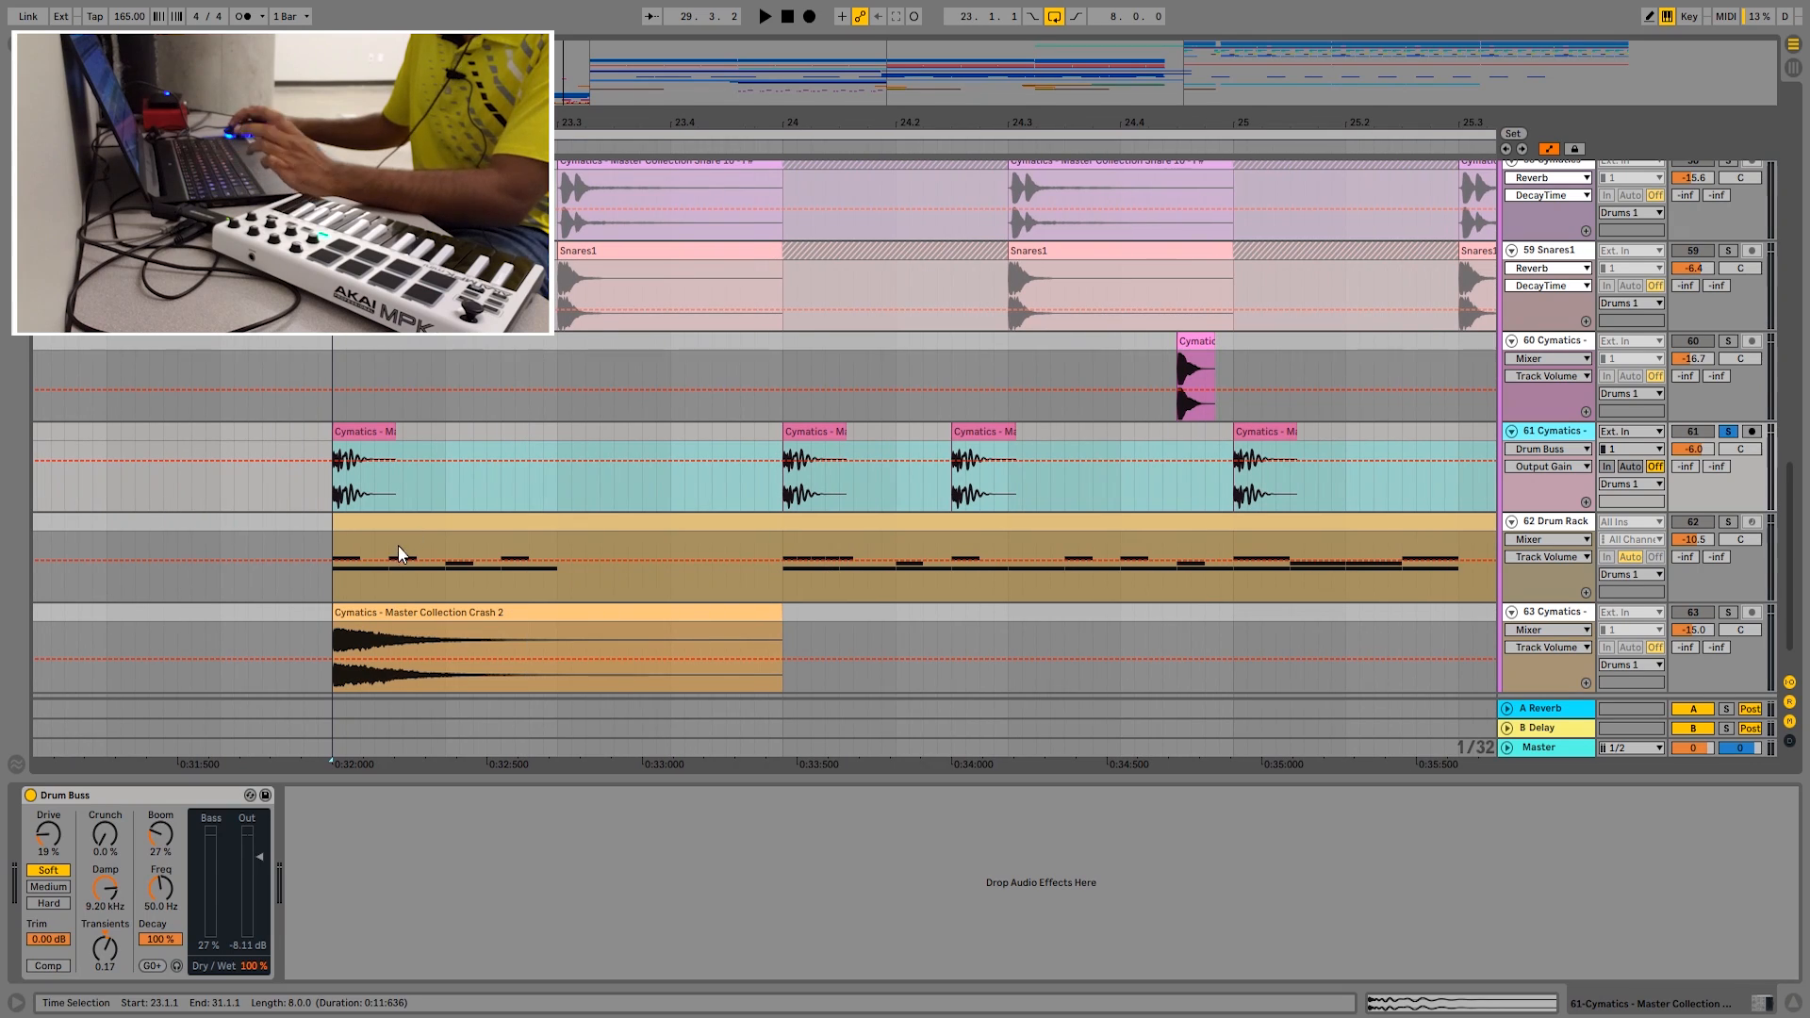
pyautogui.press('-')
pyautogui.press('space')
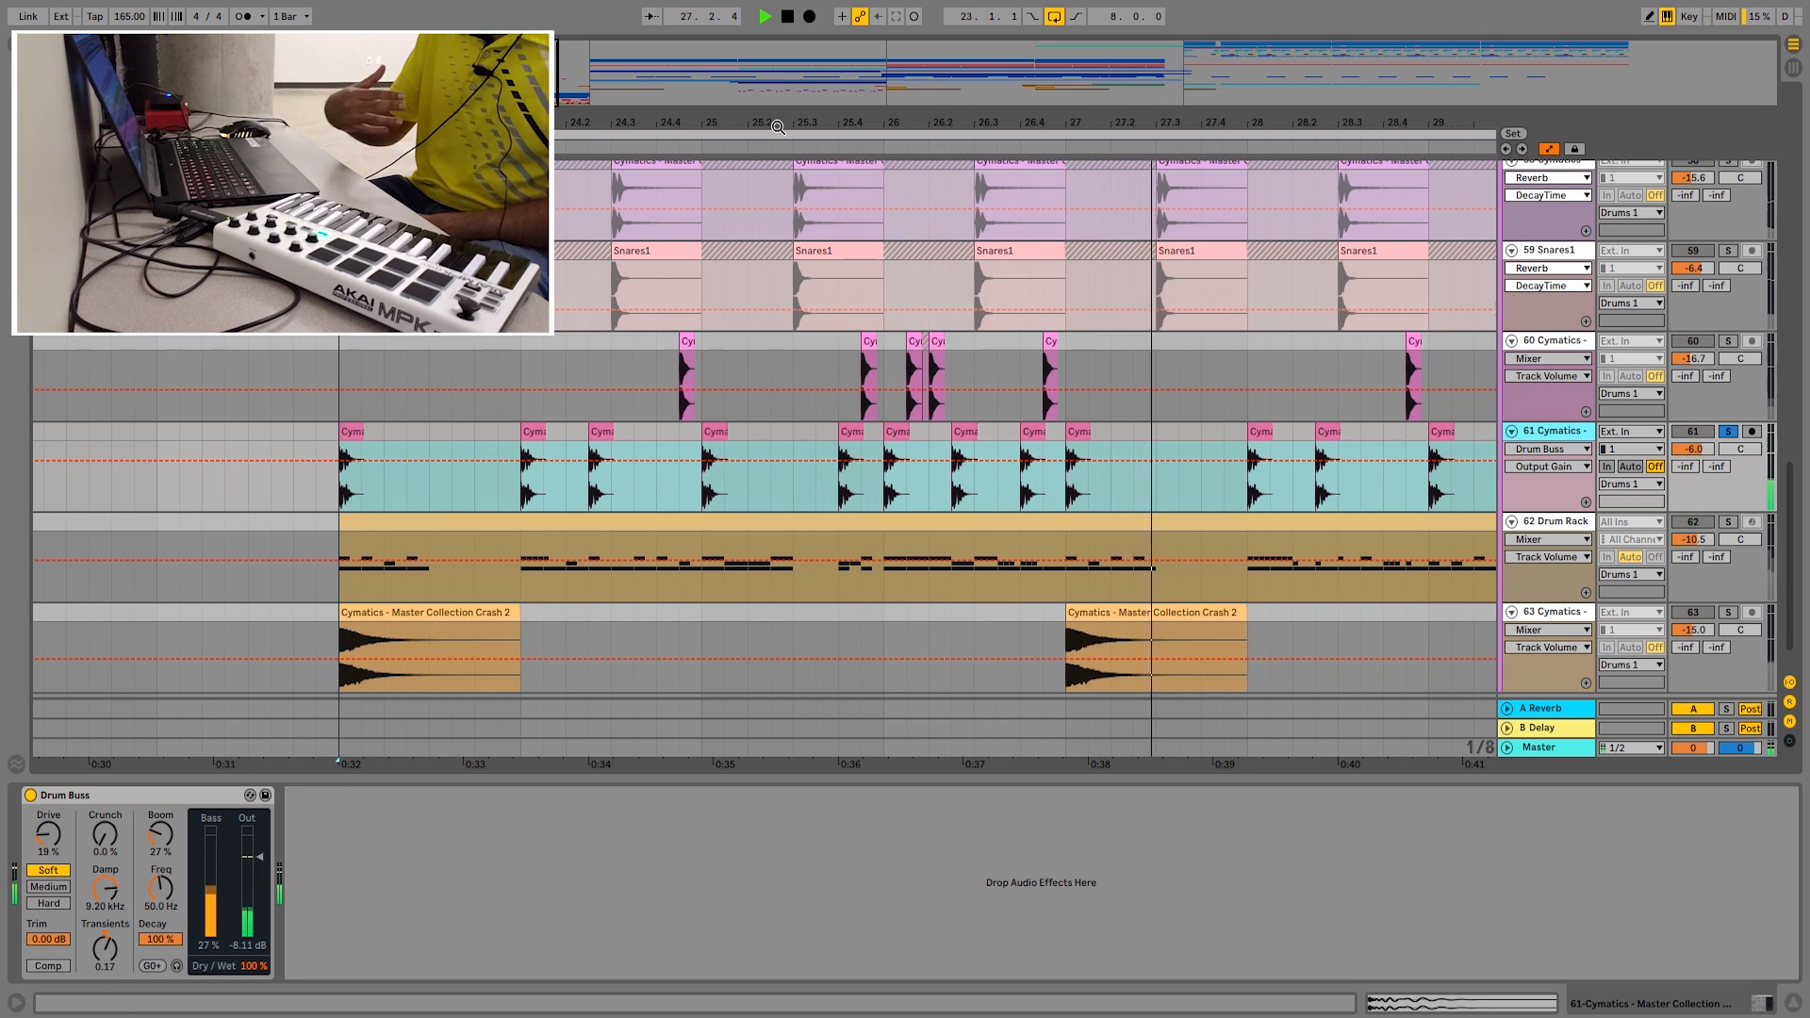
pyautogui.moveTo(788, 127); pyautogui.dragTo(773, 127)
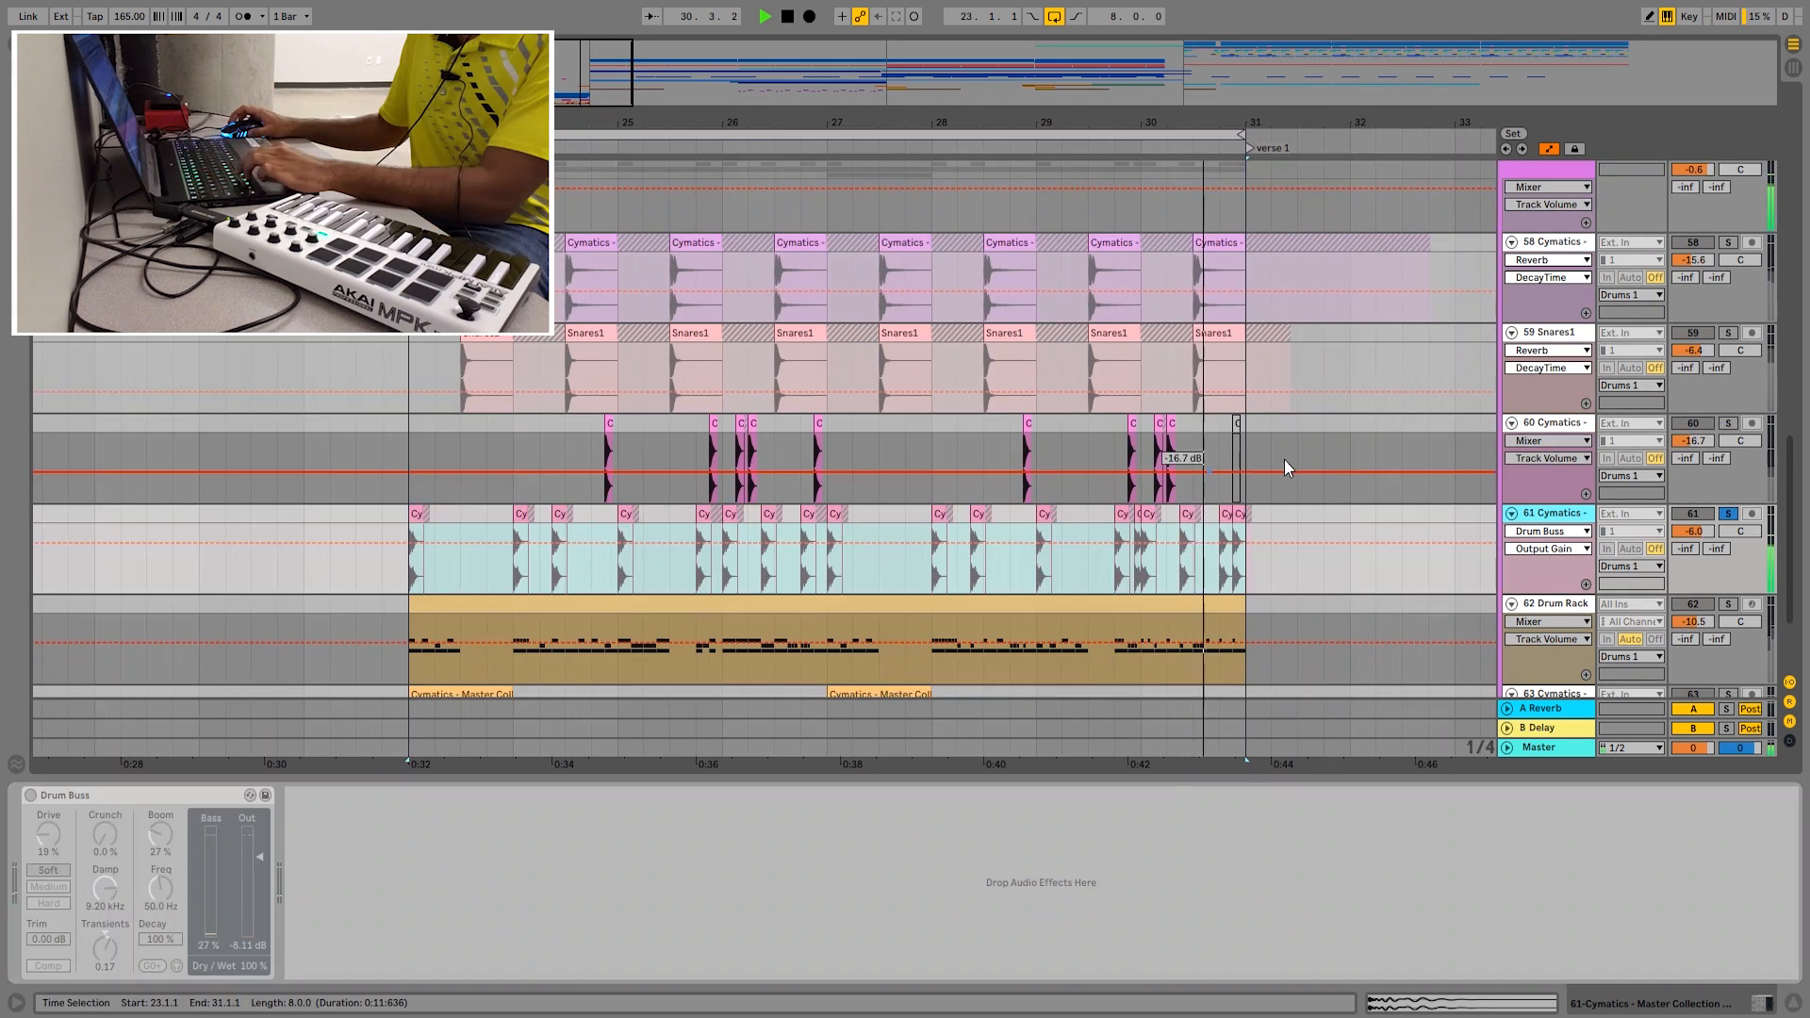
# - Add the snare layers on tracks 59 and 58 to the soloed playback and view their Reverb devices
pyautogui.click(1729, 331)
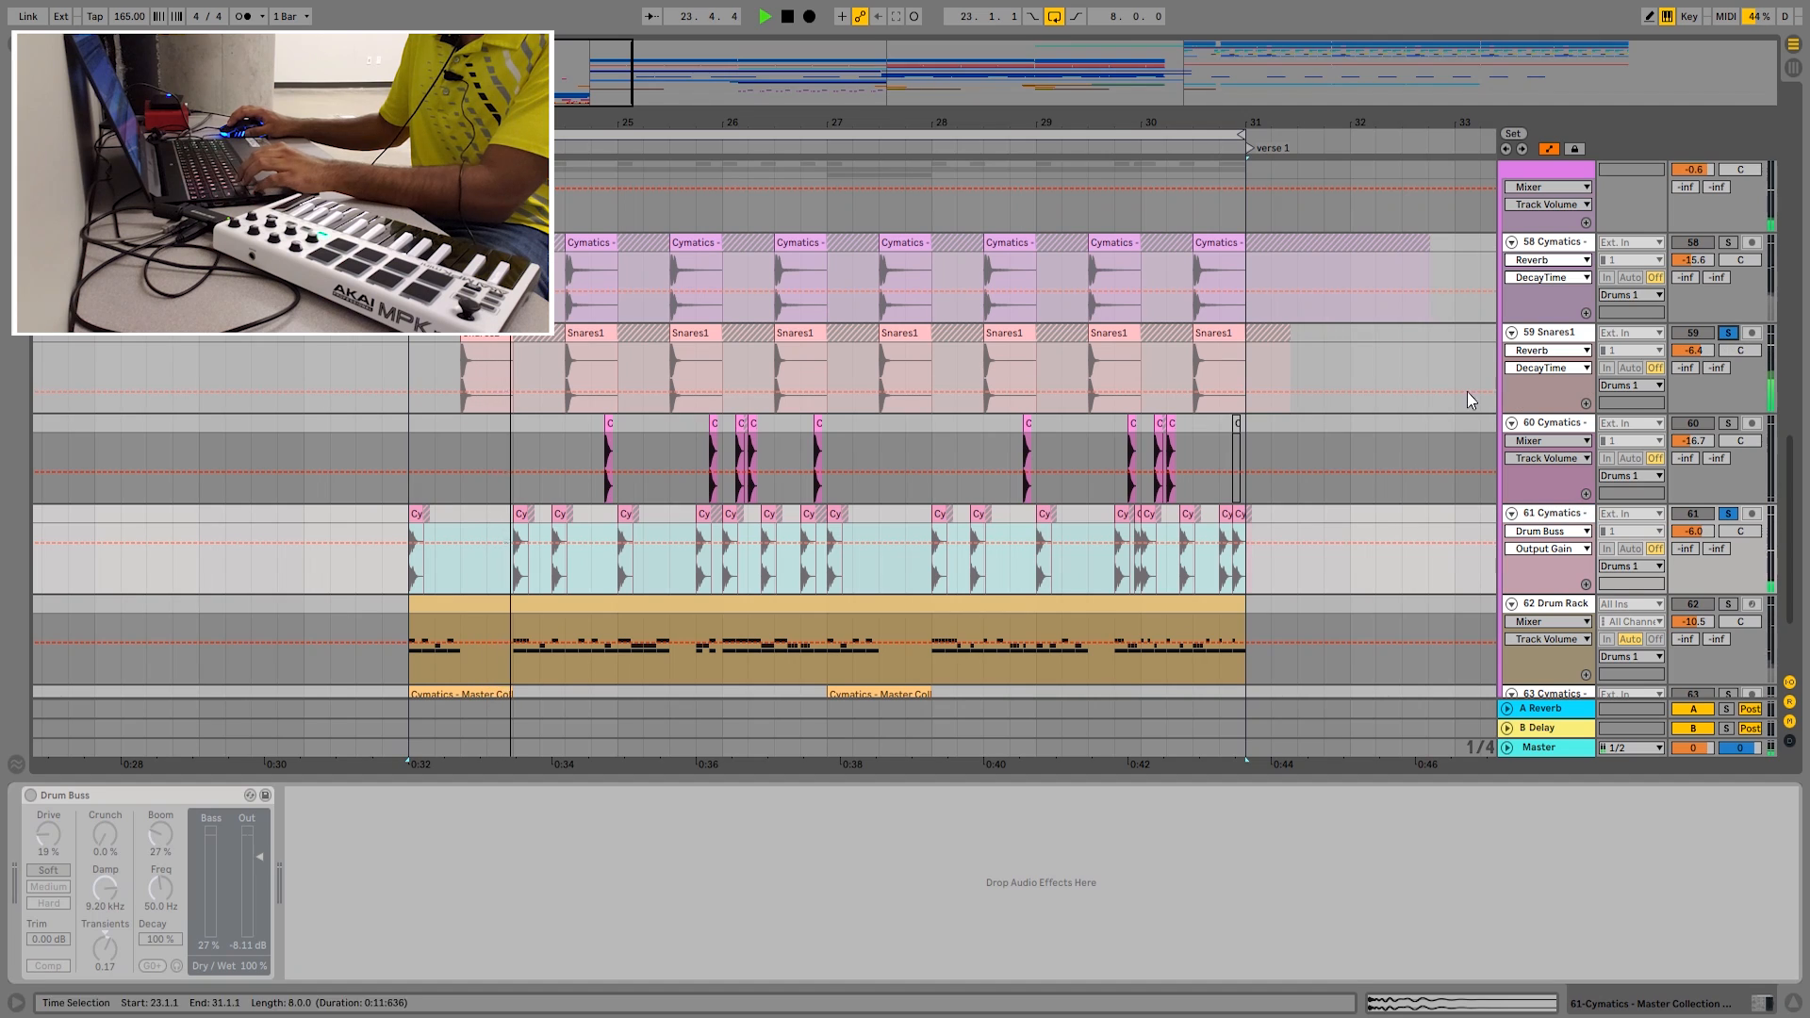
pyautogui.click(1504, 370)
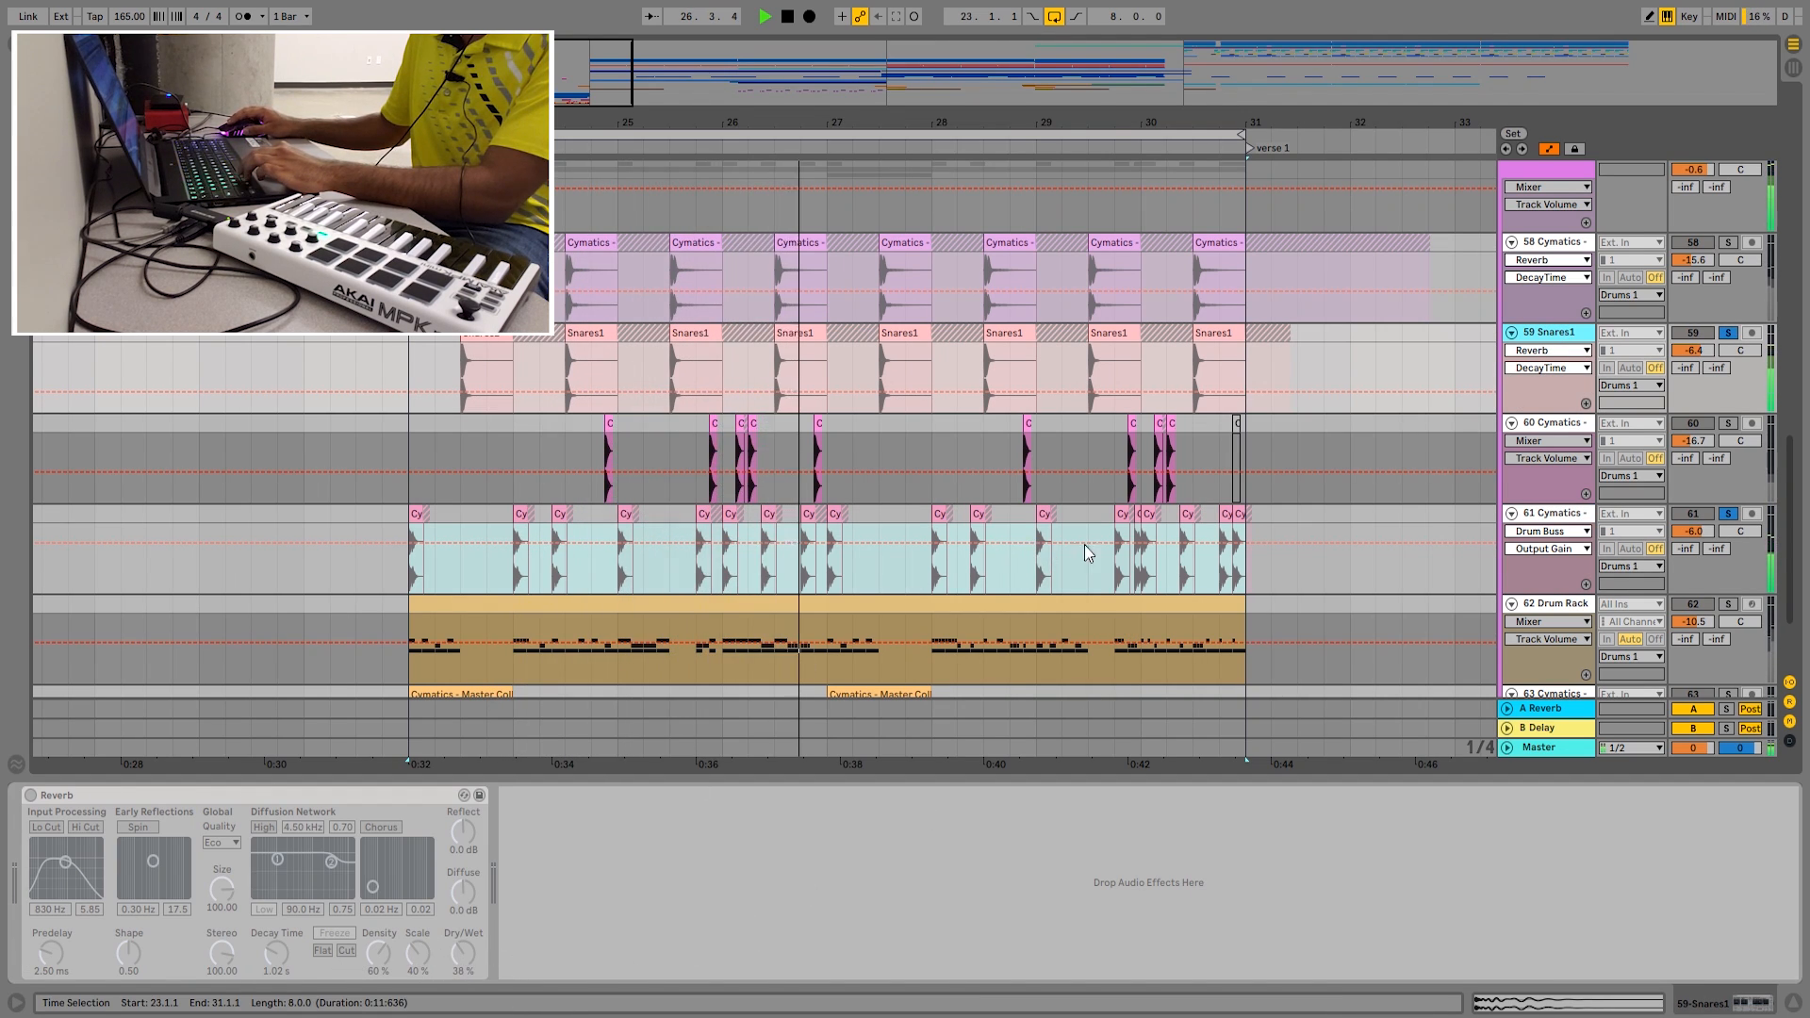
pyautogui.click(1727, 244)
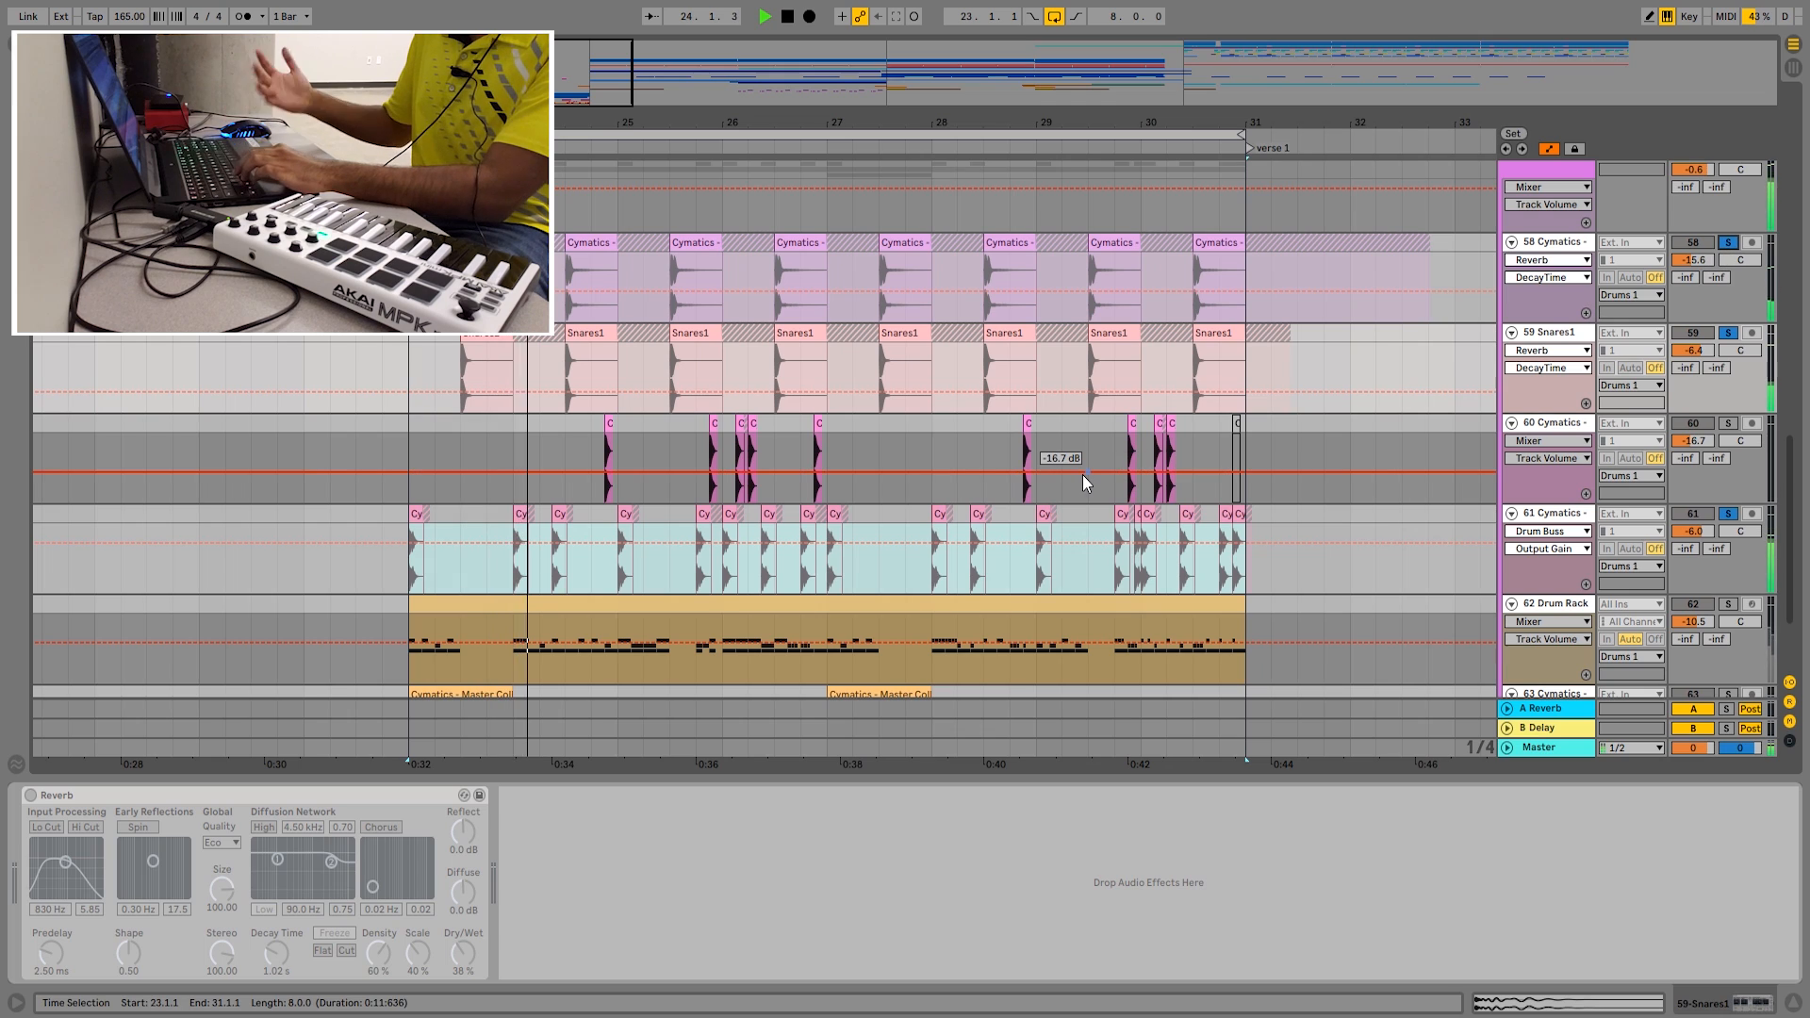
pyautogui.click(1563, 246)
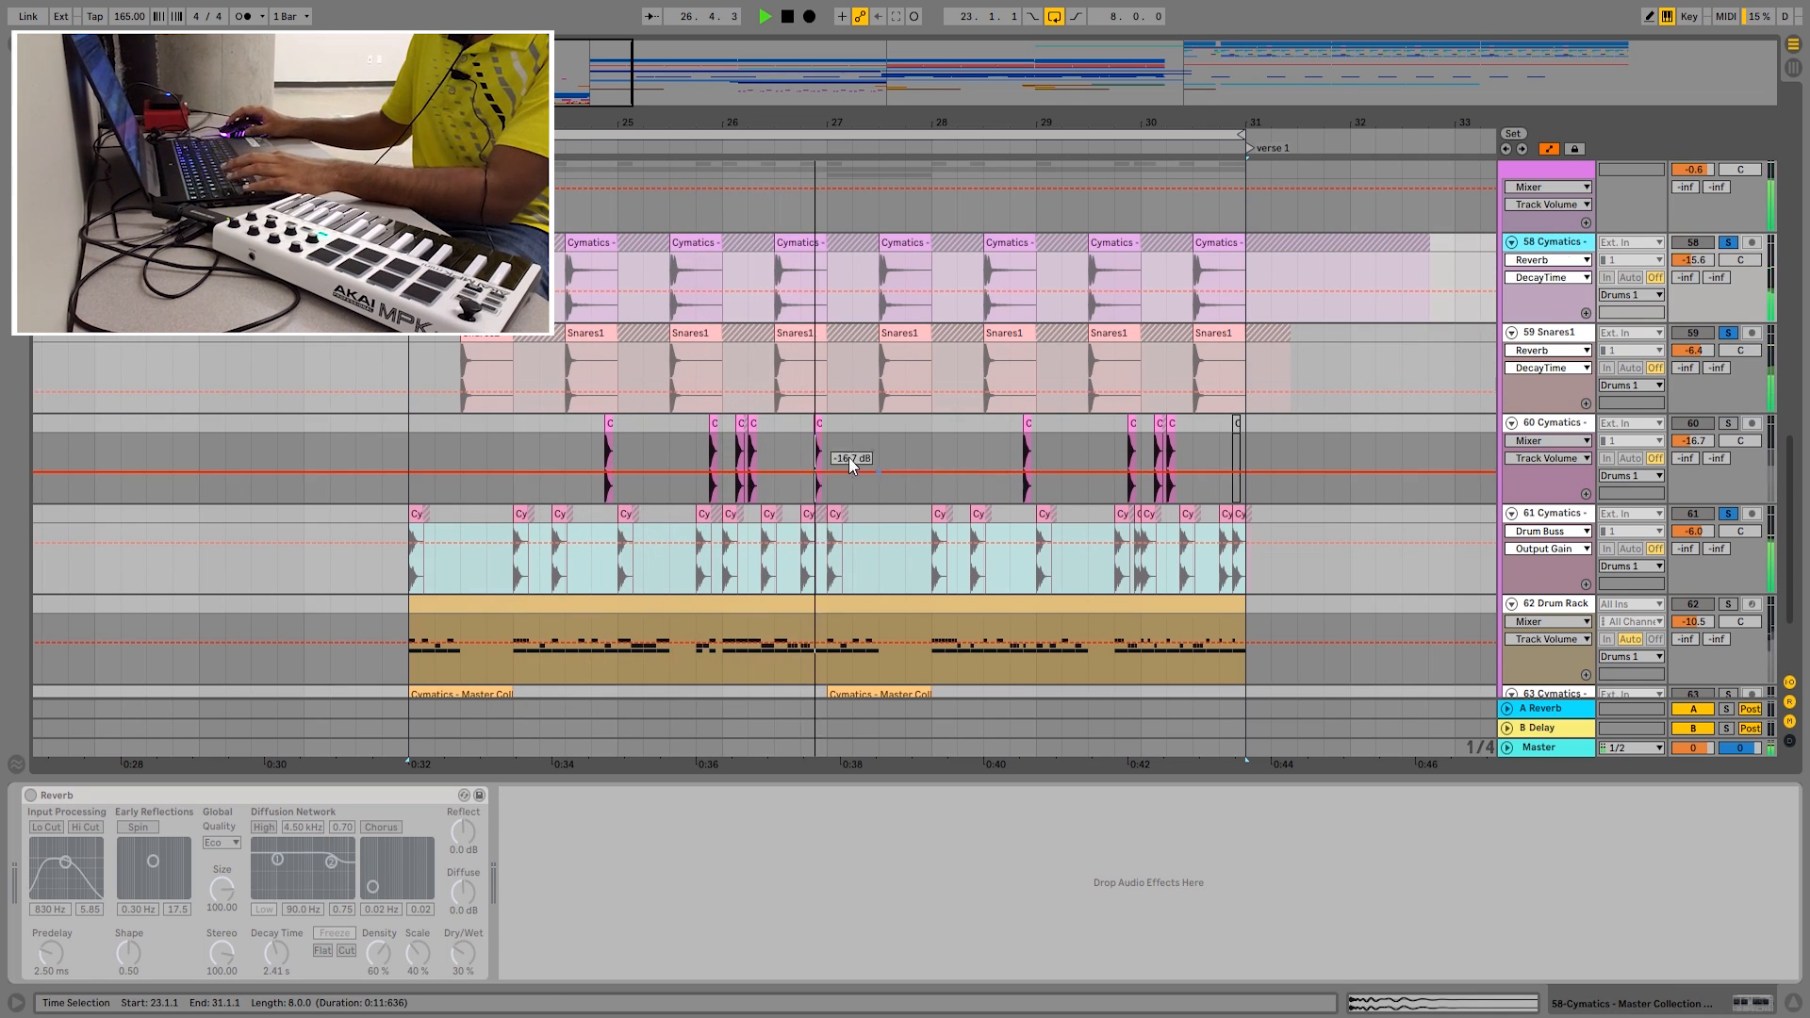
# - Add Cymatics track 60 to the soloed drum playback and select it to view its devices
pyautogui.click(1729, 422)
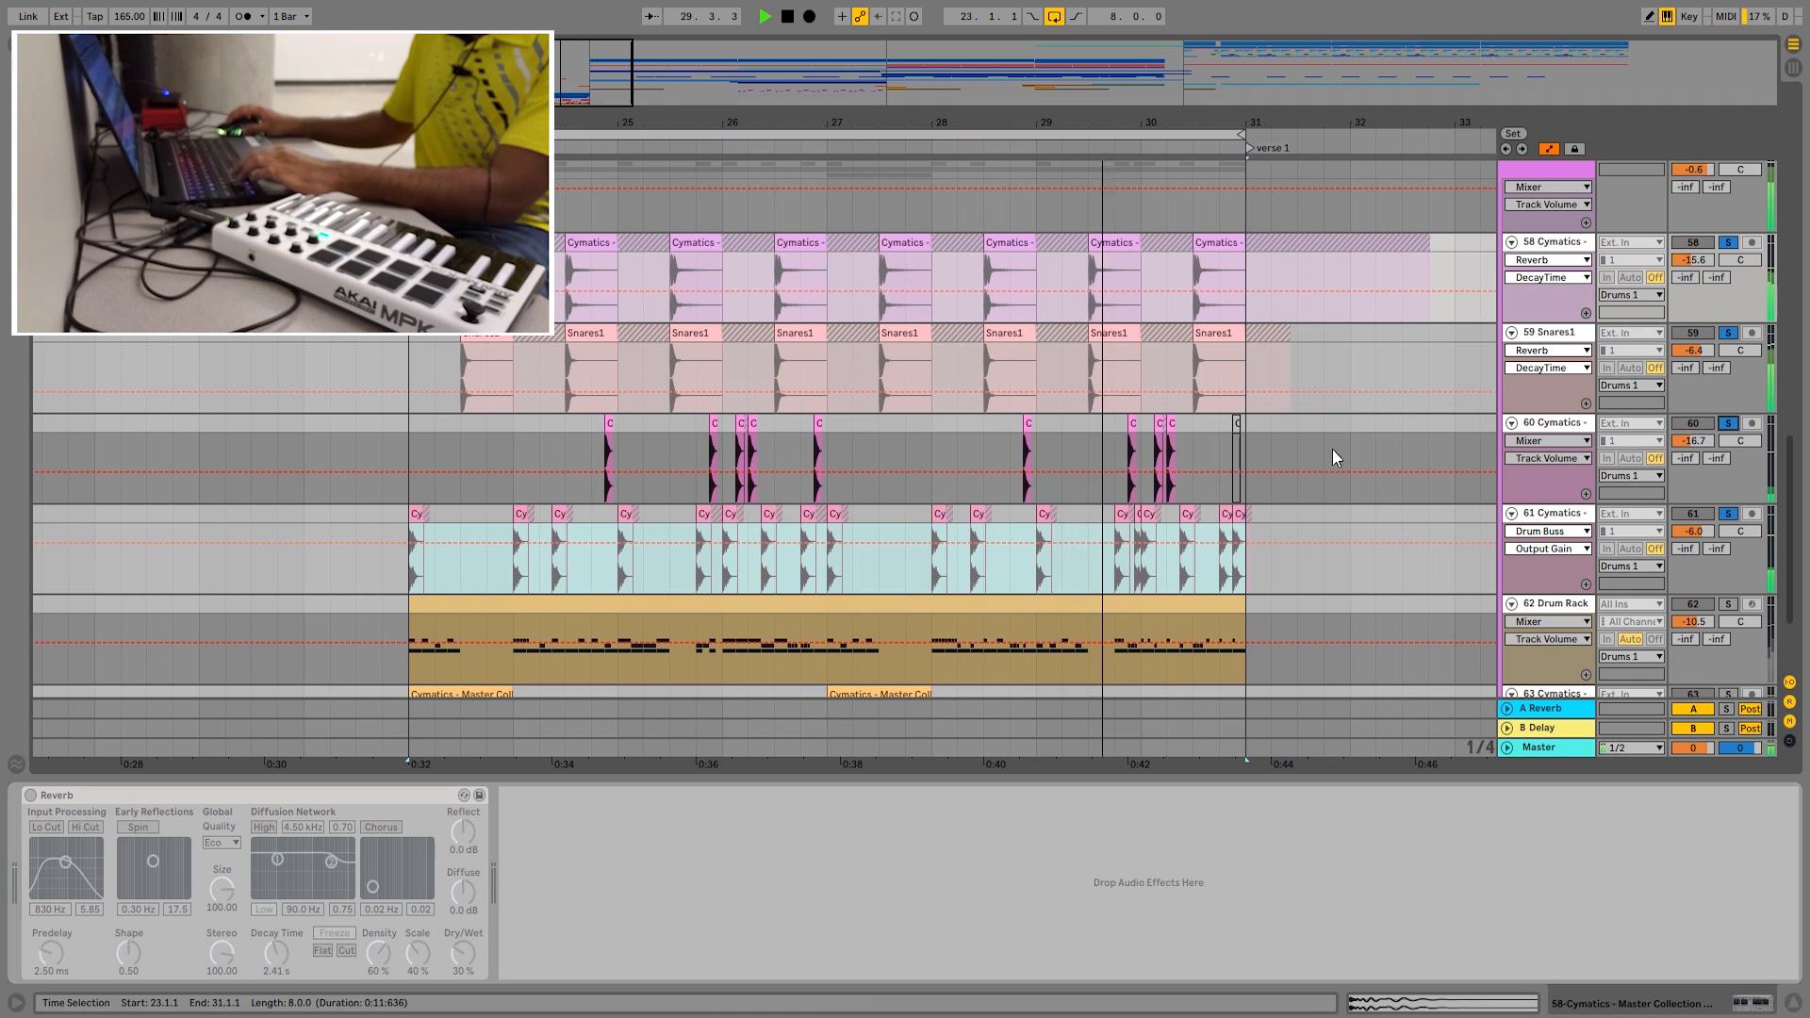
pyautogui.scroll(-1, 1451, 439)
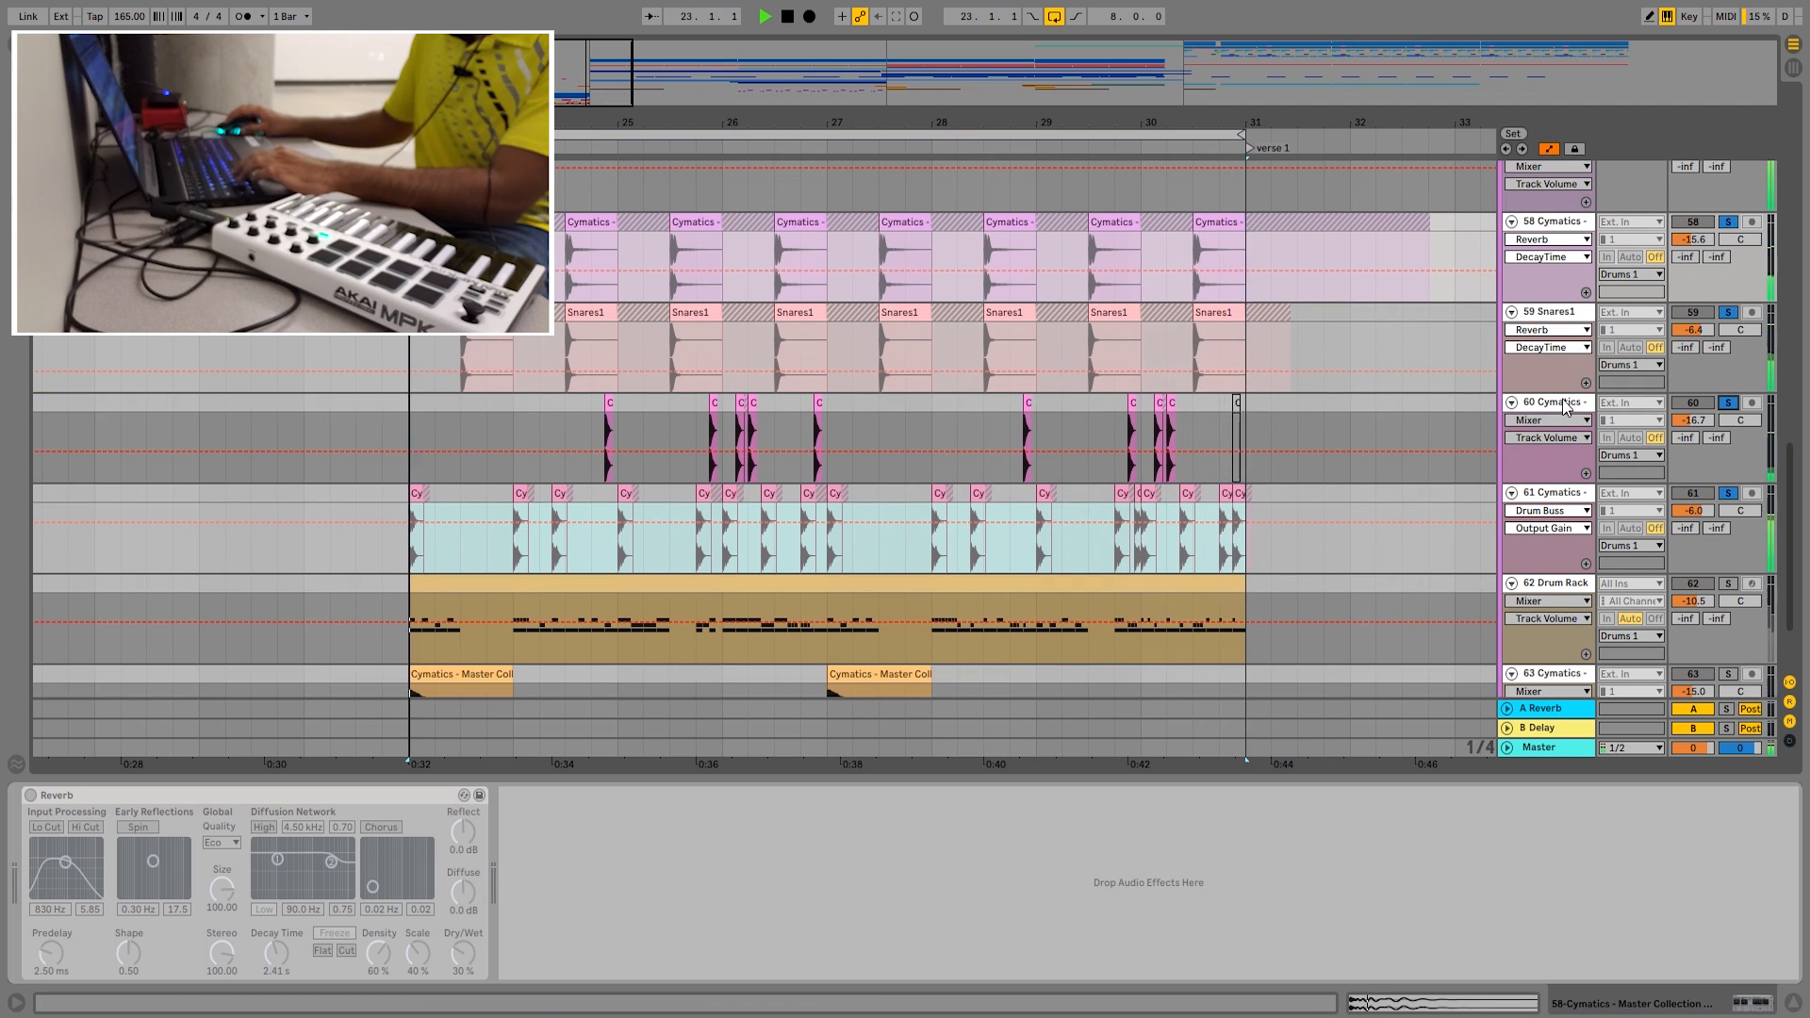
pyautogui.click(1562, 401)
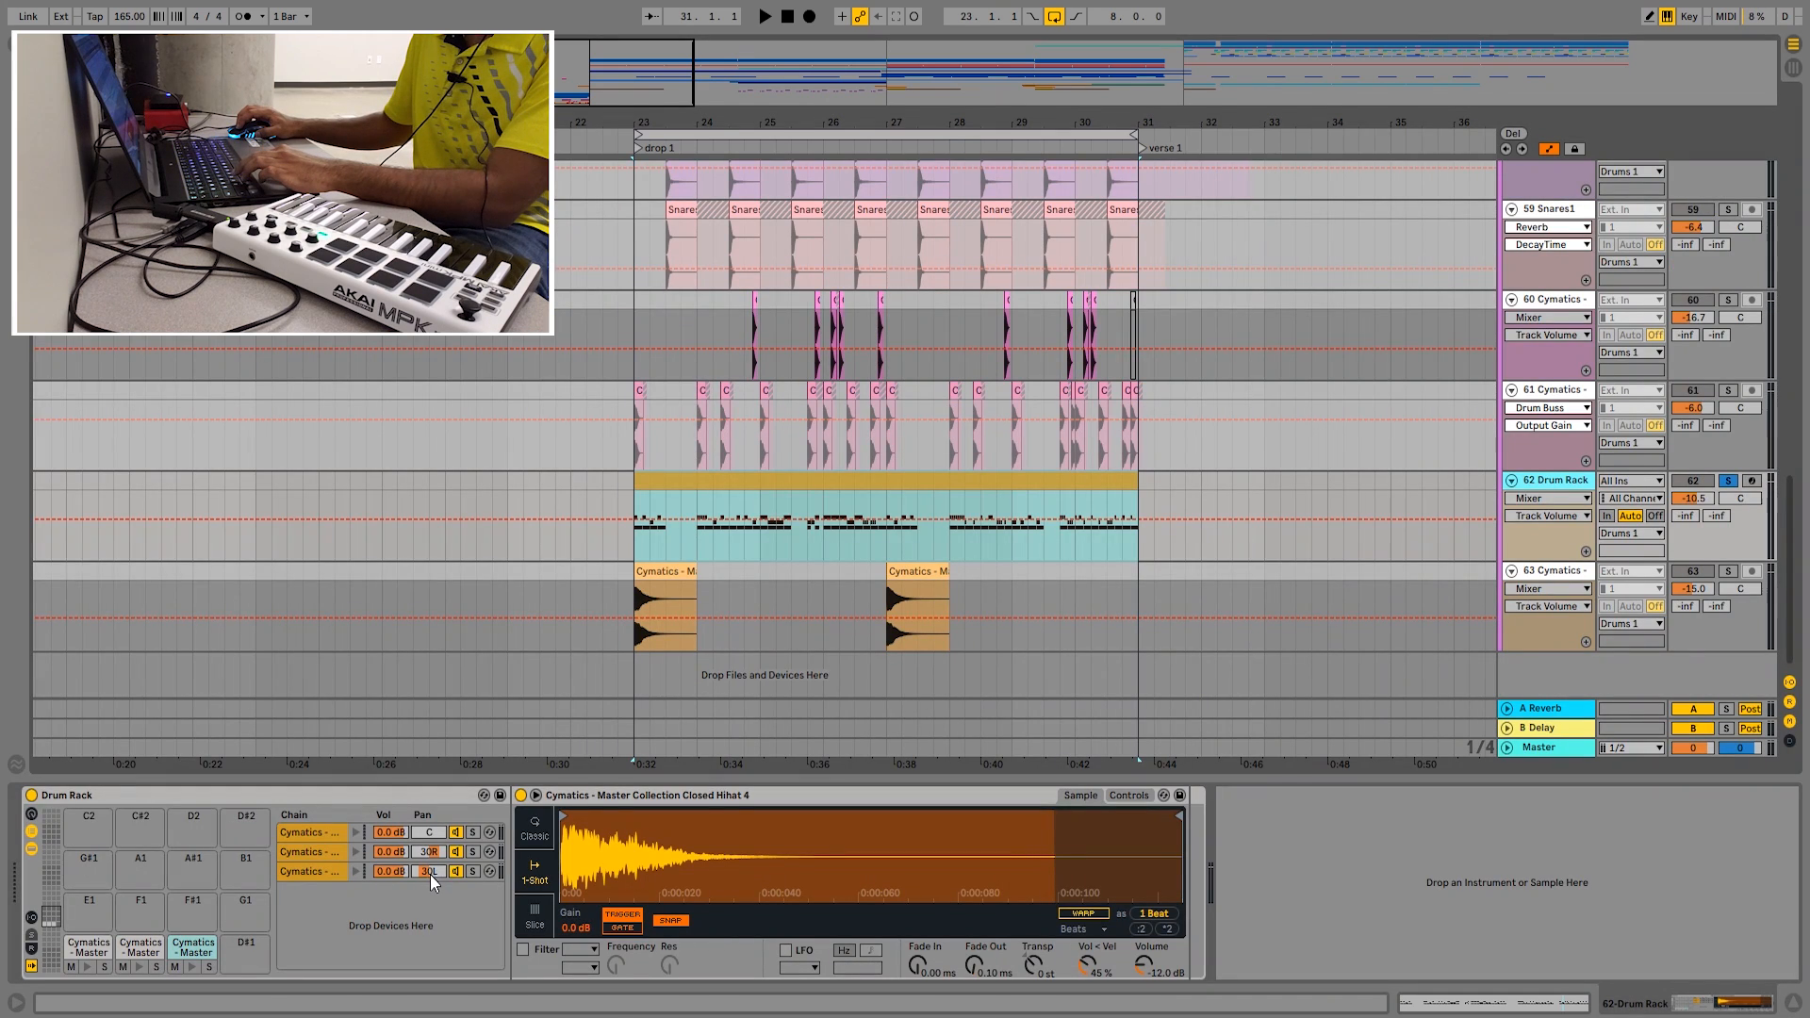
# - Preview the Drum Rack's three closed hi-hat chains and play its soloed pattern from bar 23
pyautogui.click(315, 872)
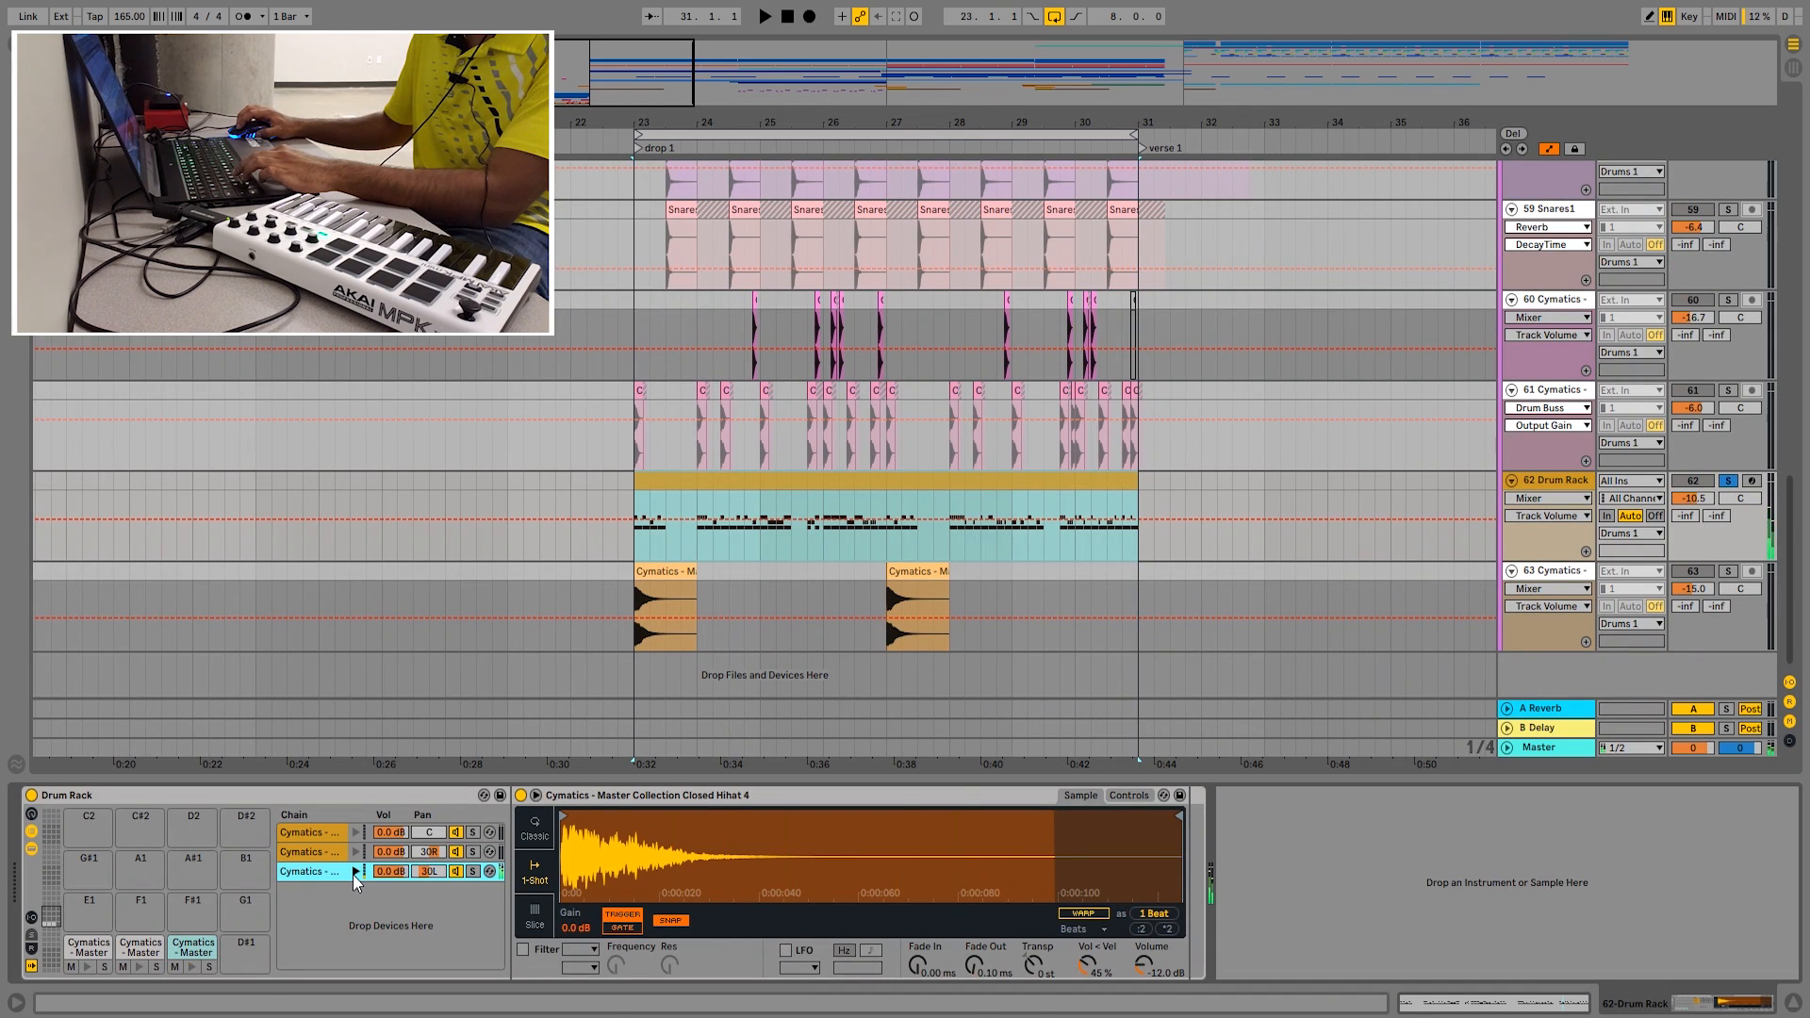
pyautogui.click(331, 852)
pyautogui.click(341, 831)
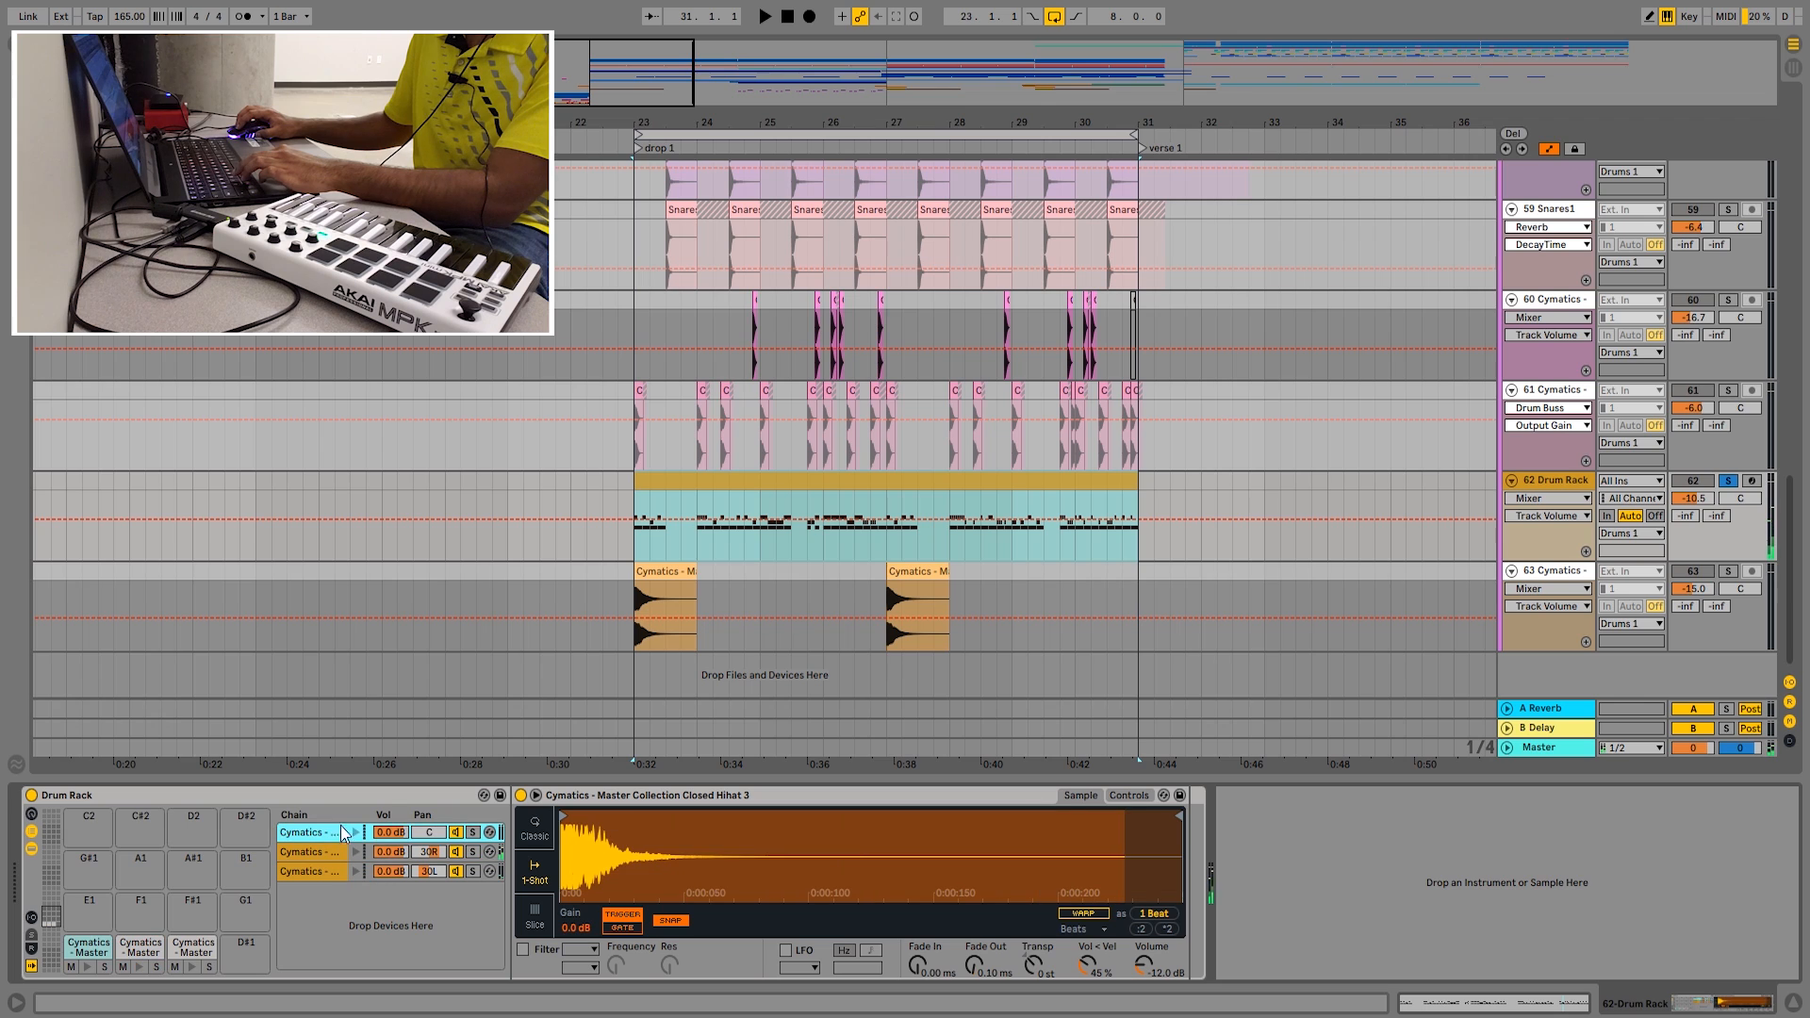
pyautogui.click(626, 539)
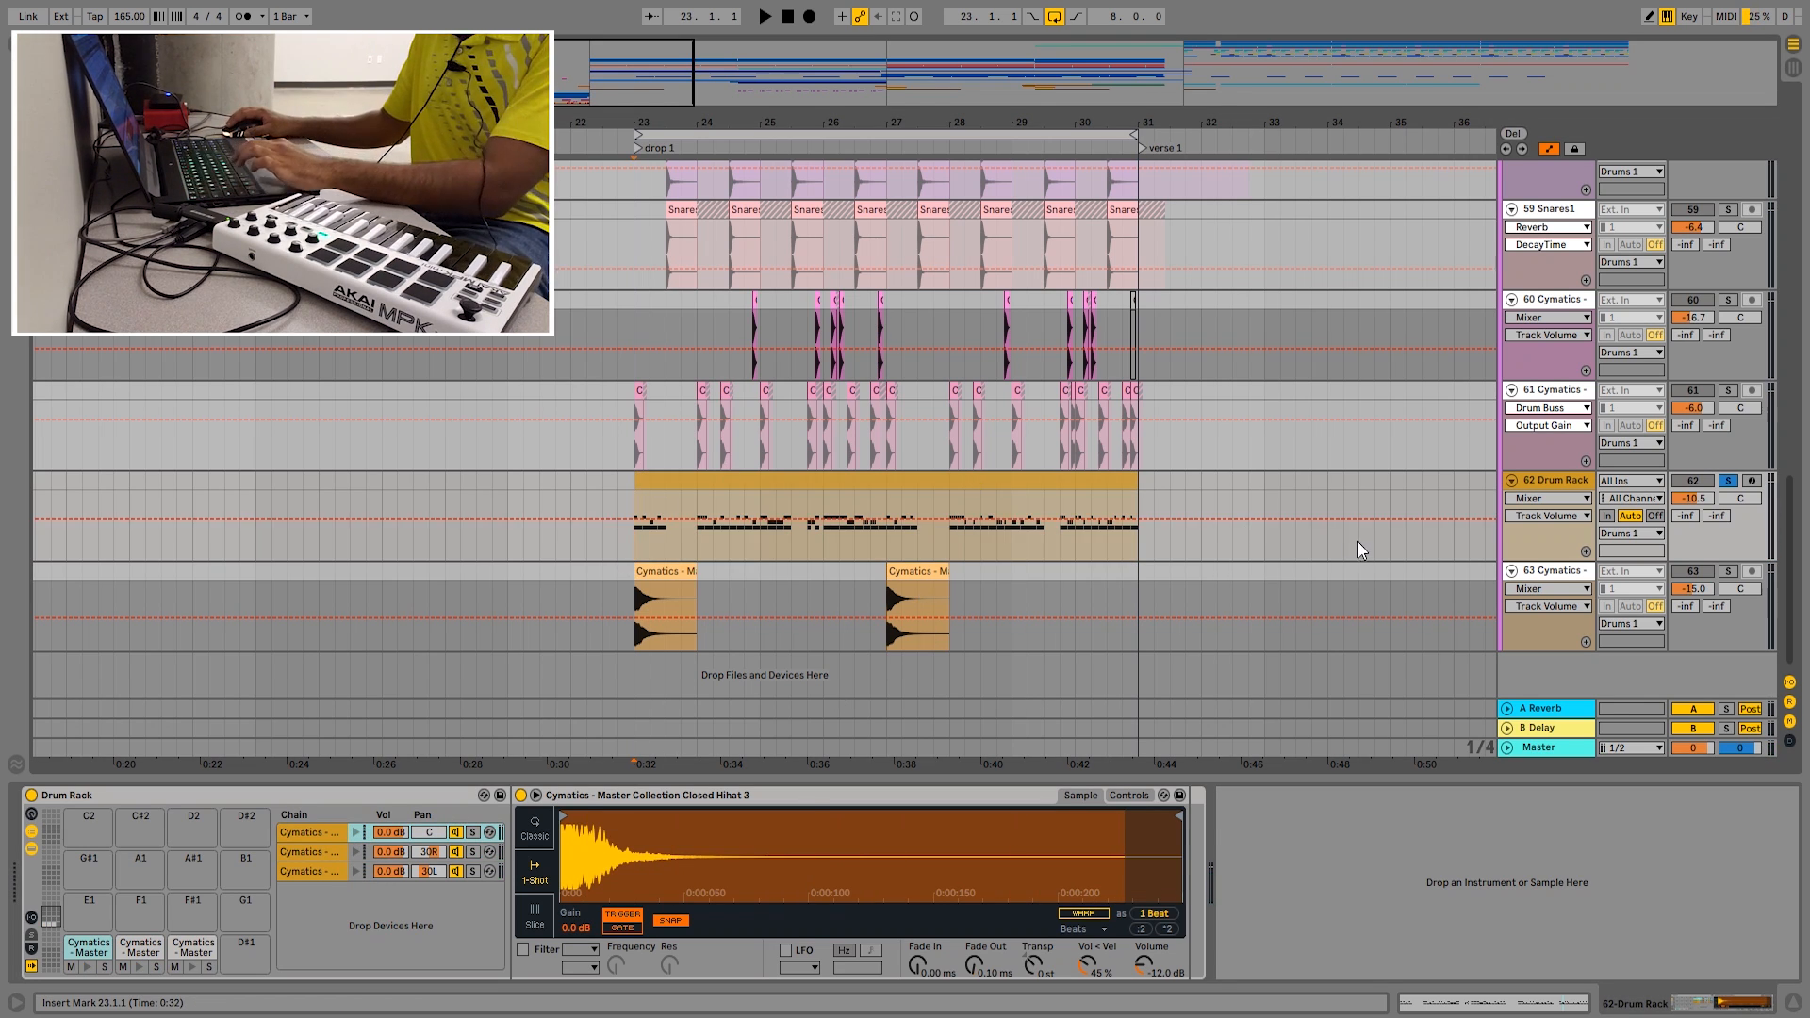
pyautogui.moveTo(731, 122); pyautogui.dragTo(677, 585)
pyautogui.press('space')
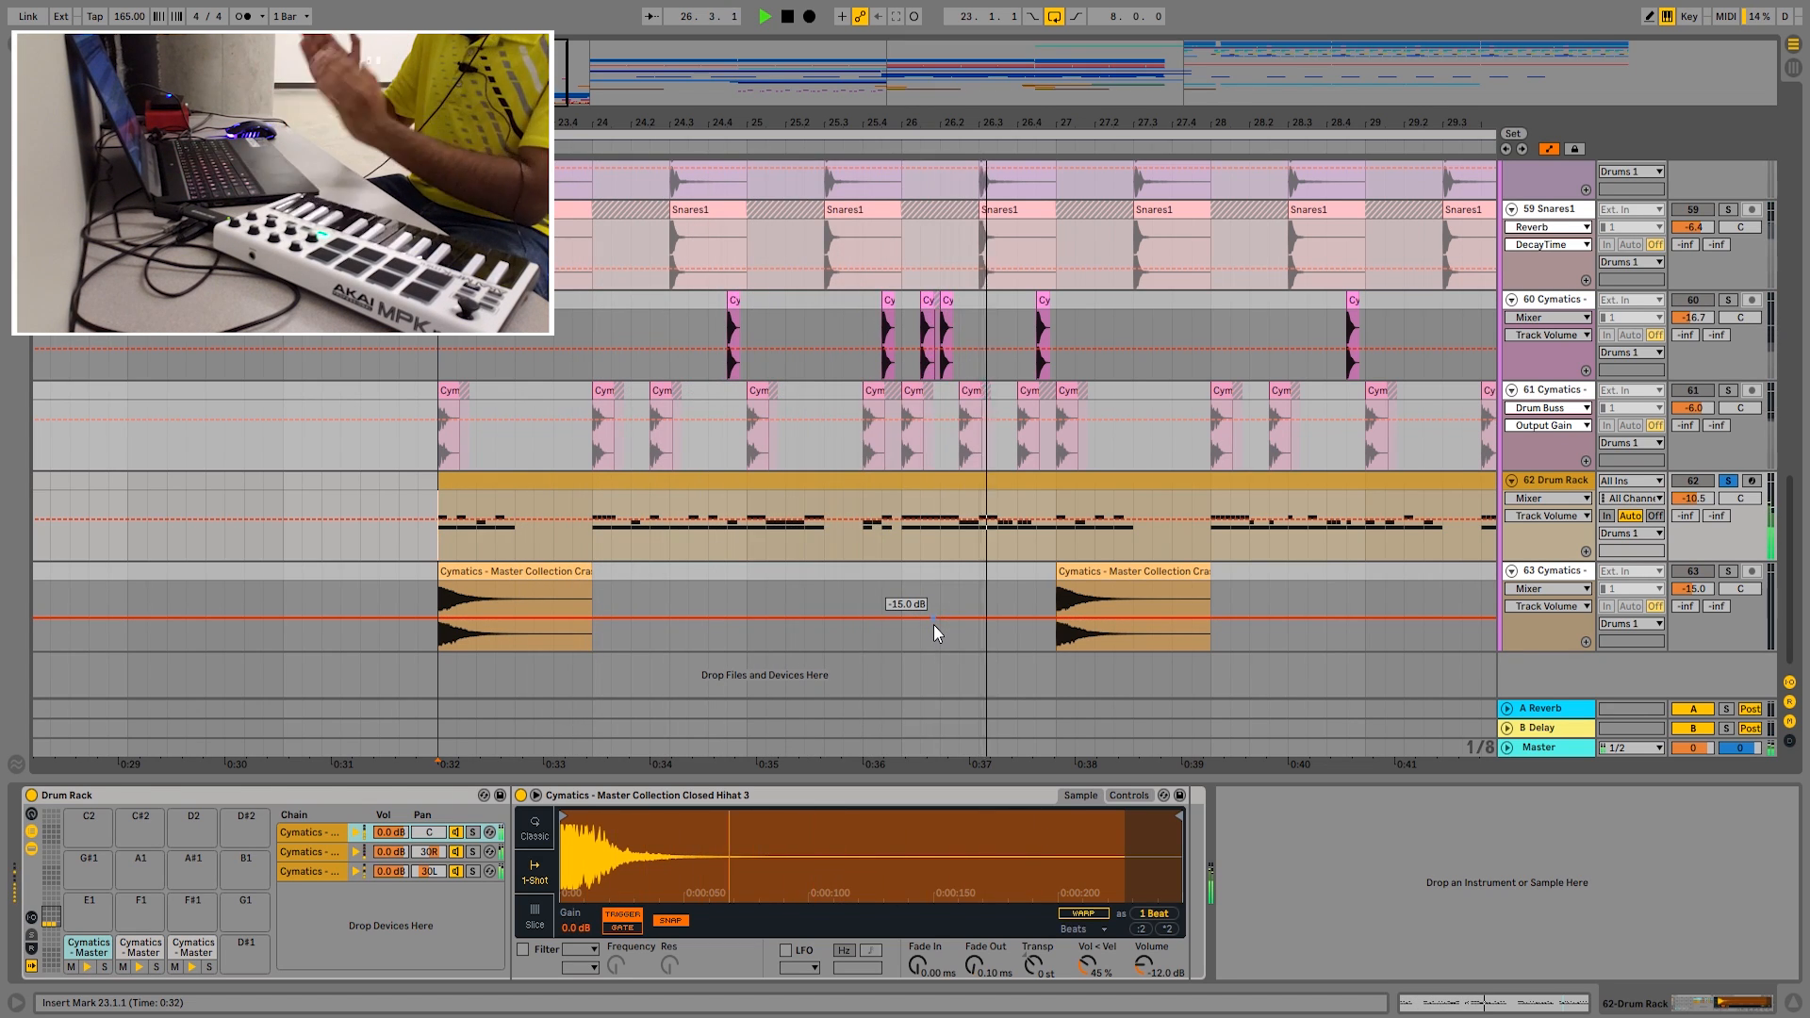
# - Stop the Drum Rack playback, select crash track 63 and audition it soloed
pyautogui.click(1555, 571)
pyautogui.press('space')
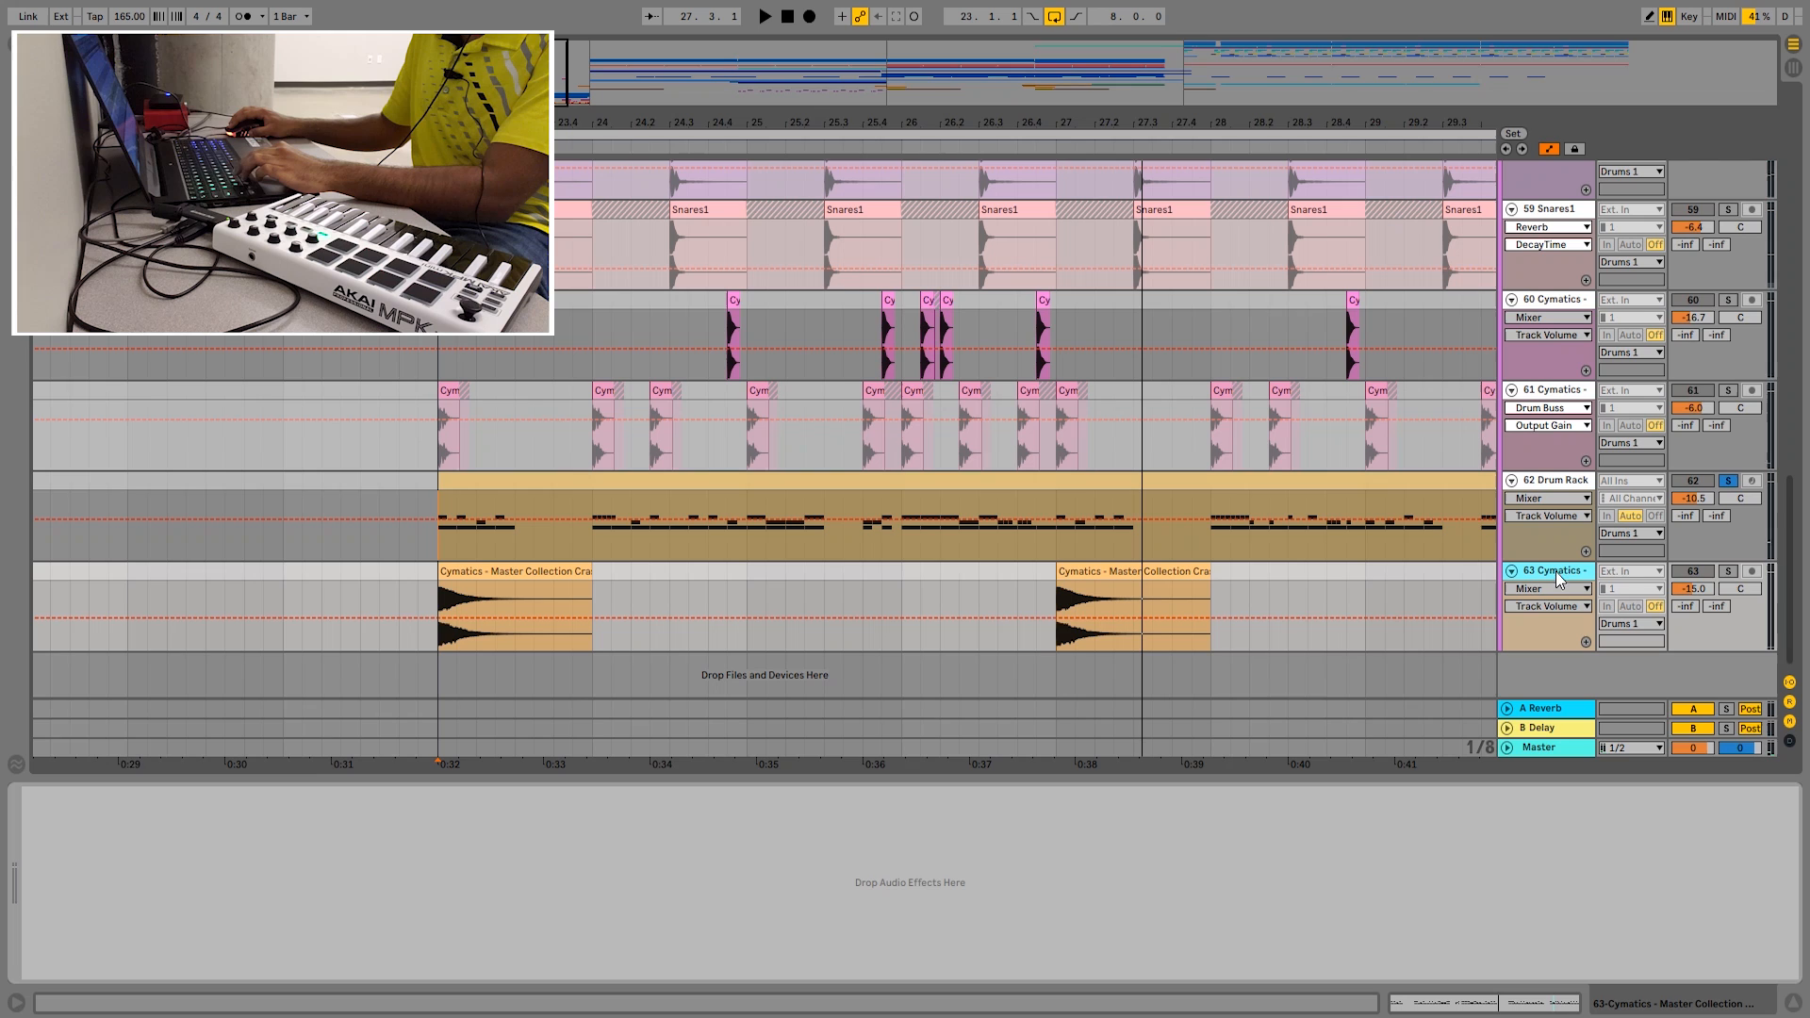
pyautogui.click(1726, 571)
pyautogui.press('space')
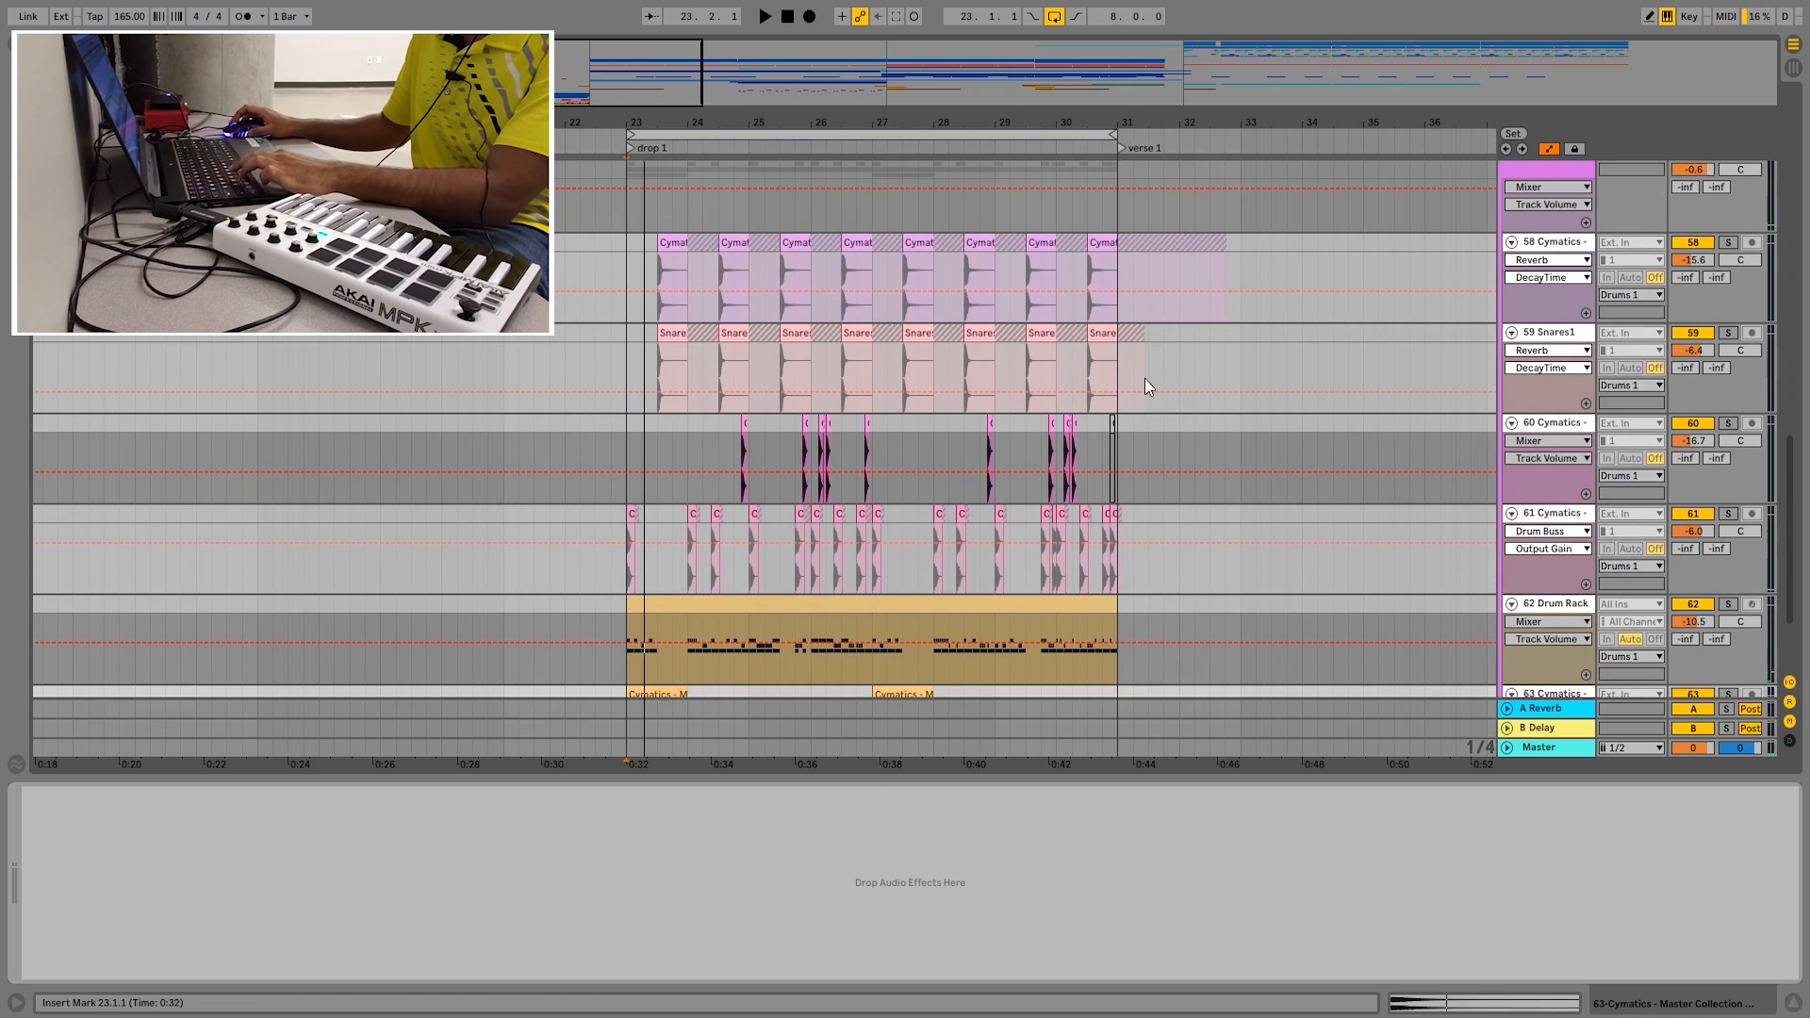
# - Play the whole Drums 1 group soloed from bar 23 while looking over tracks 58 to 63
pyautogui.scroll(-3, 970, 455)
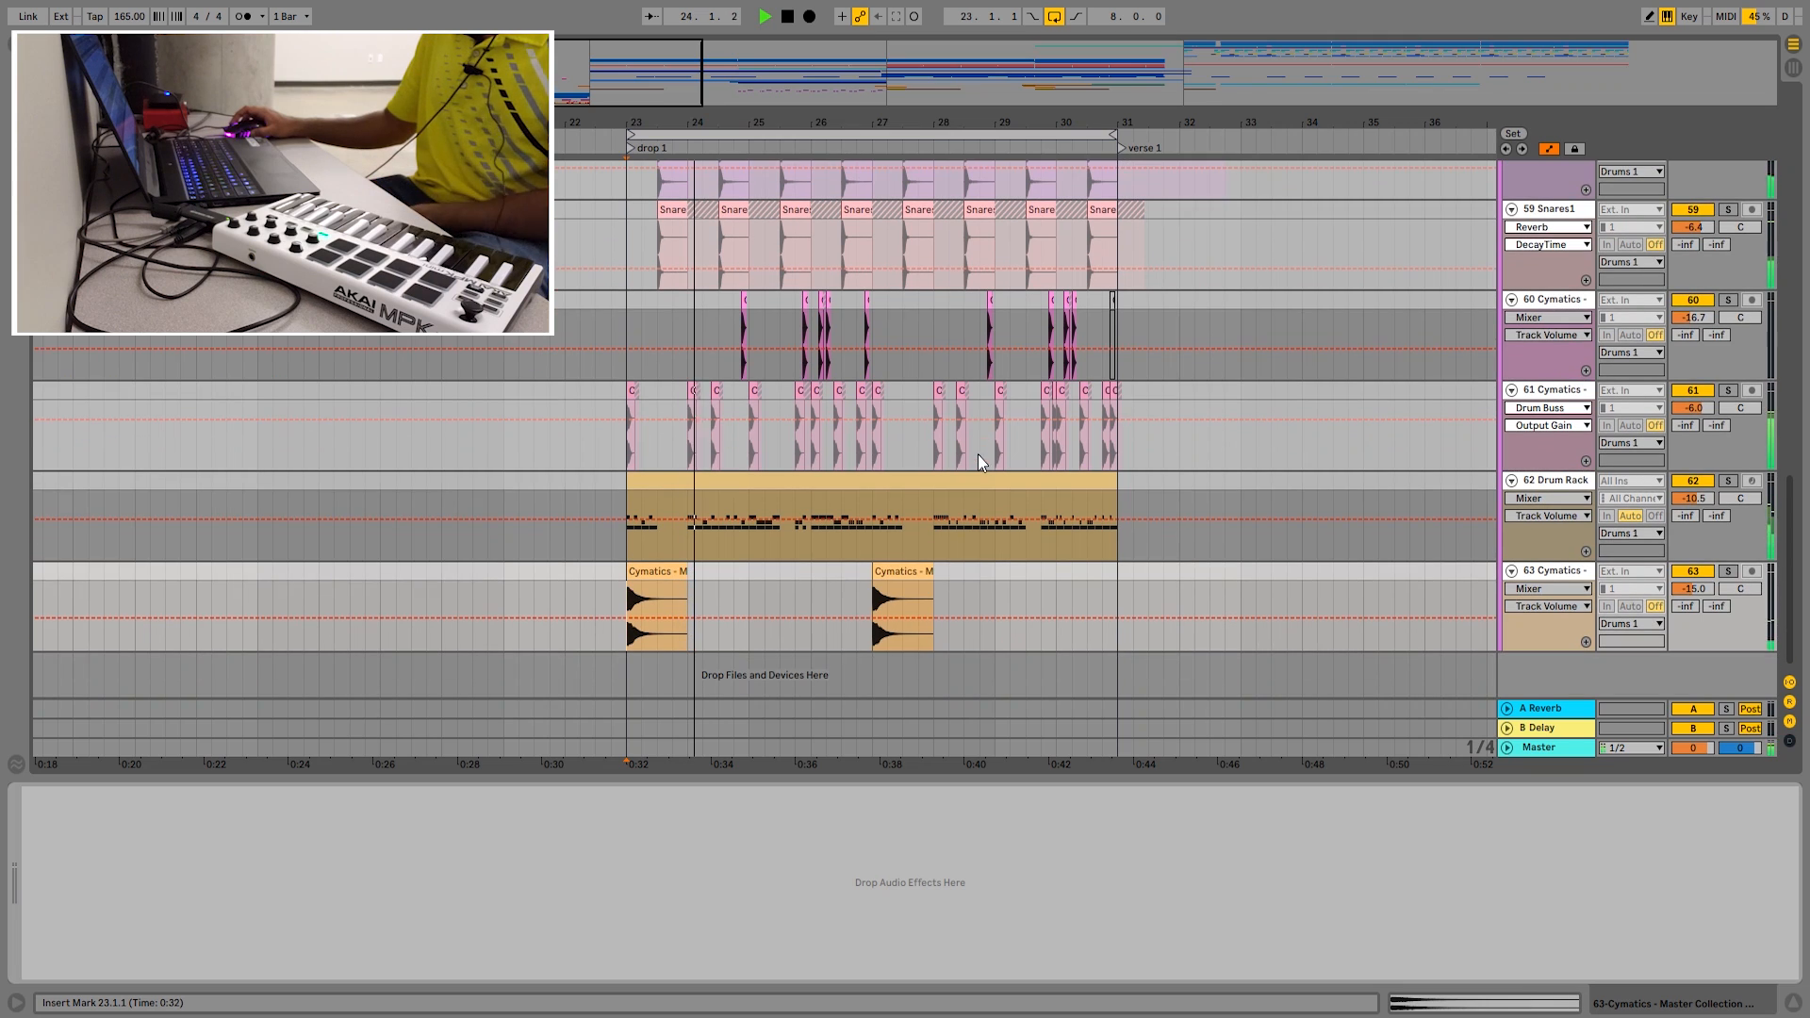
pyautogui.scroll(1, 1213, 461)
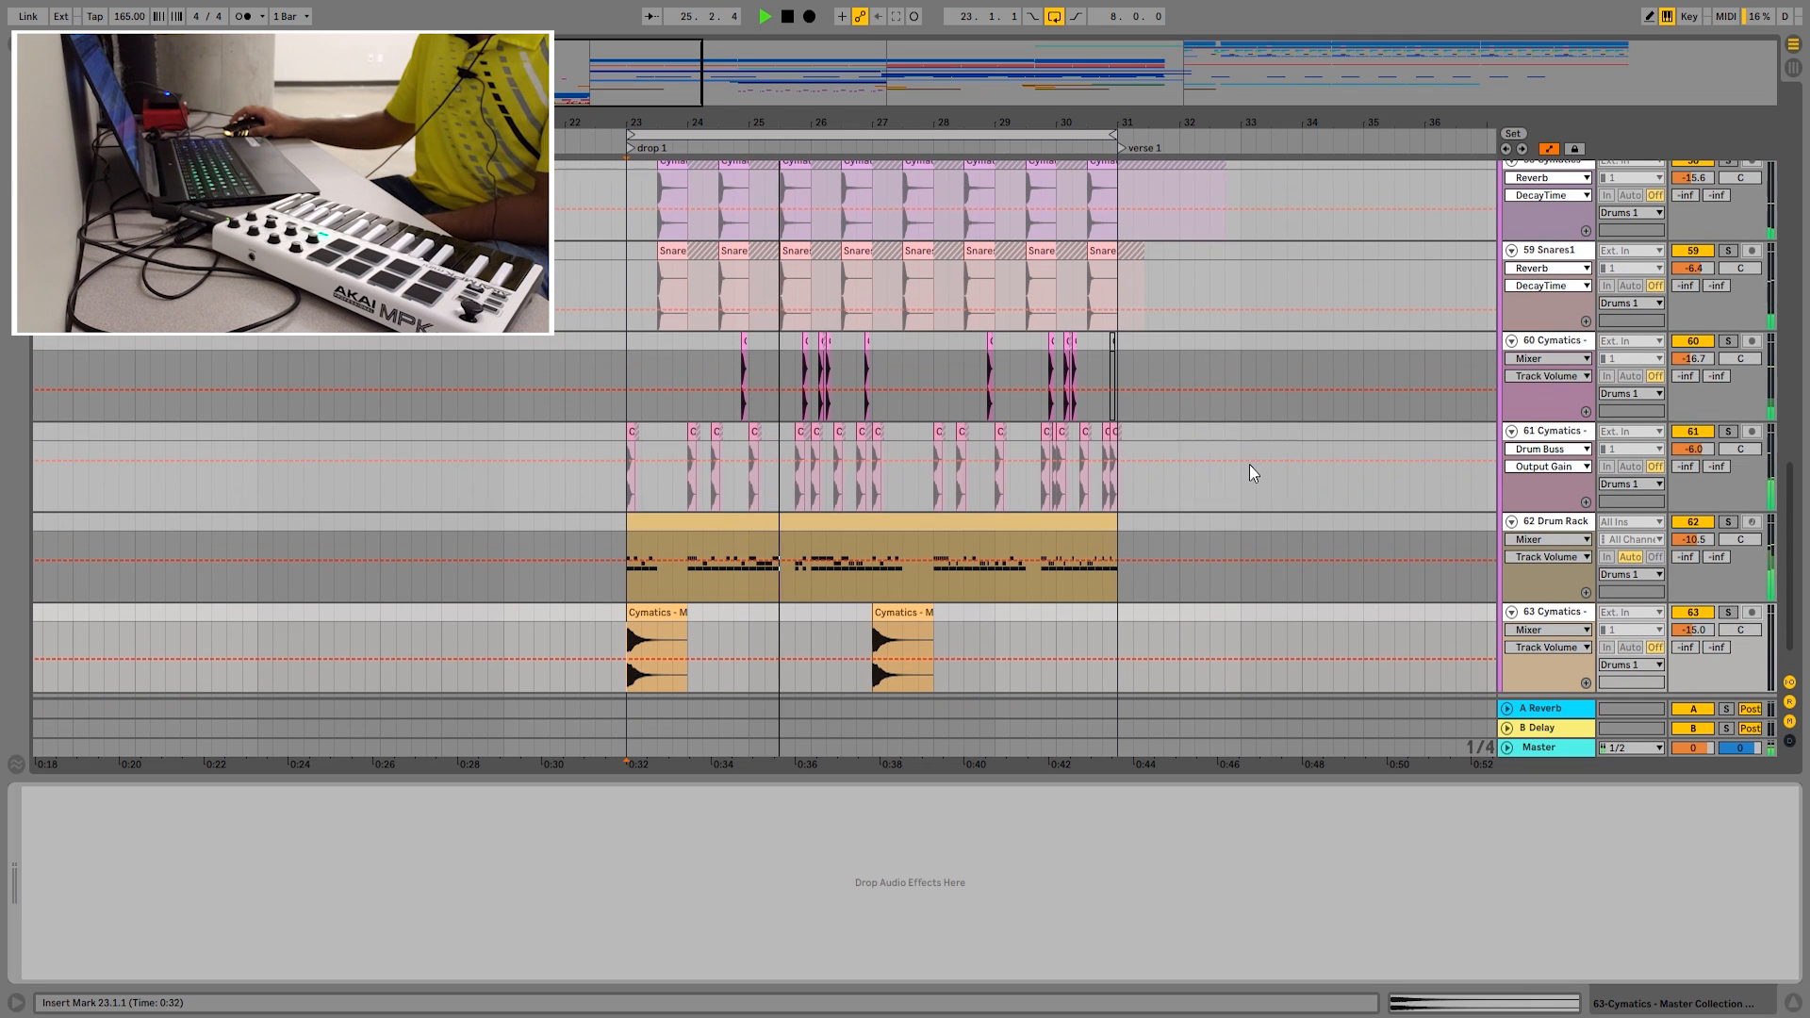
pyautogui.scroll(1, 1250, 466)
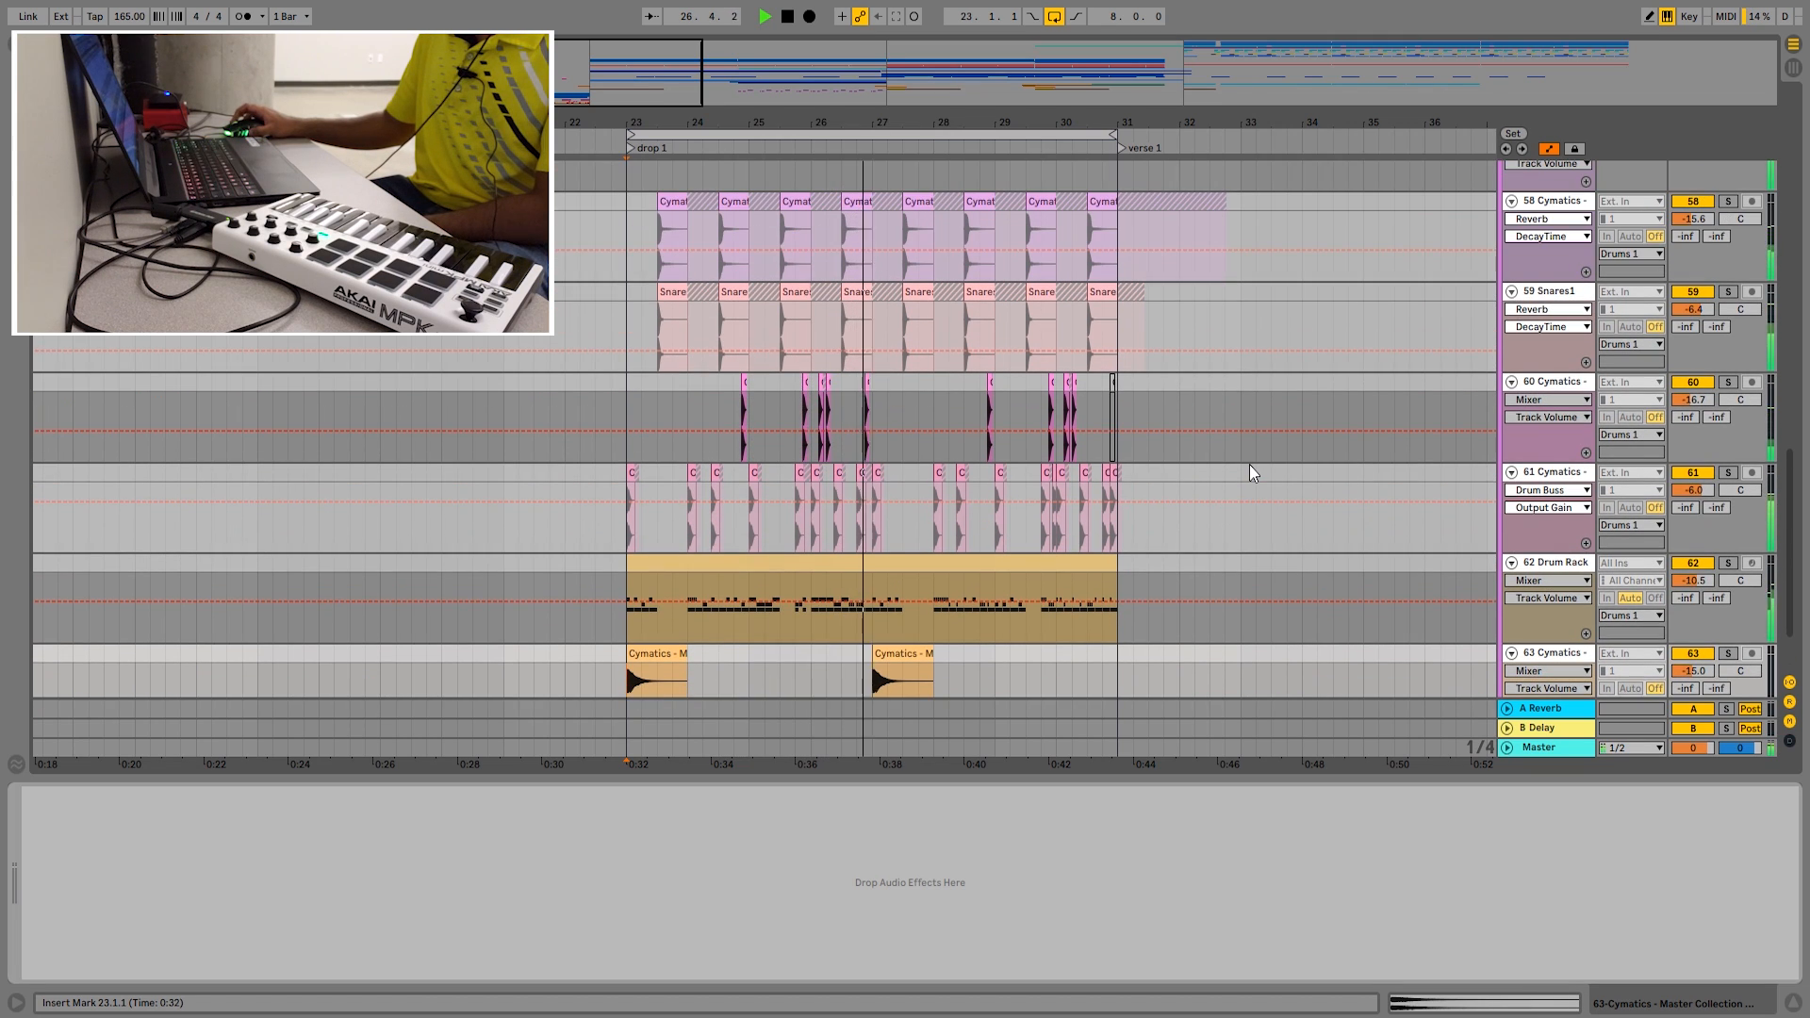
pyautogui.scroll(2, 1248, 466)
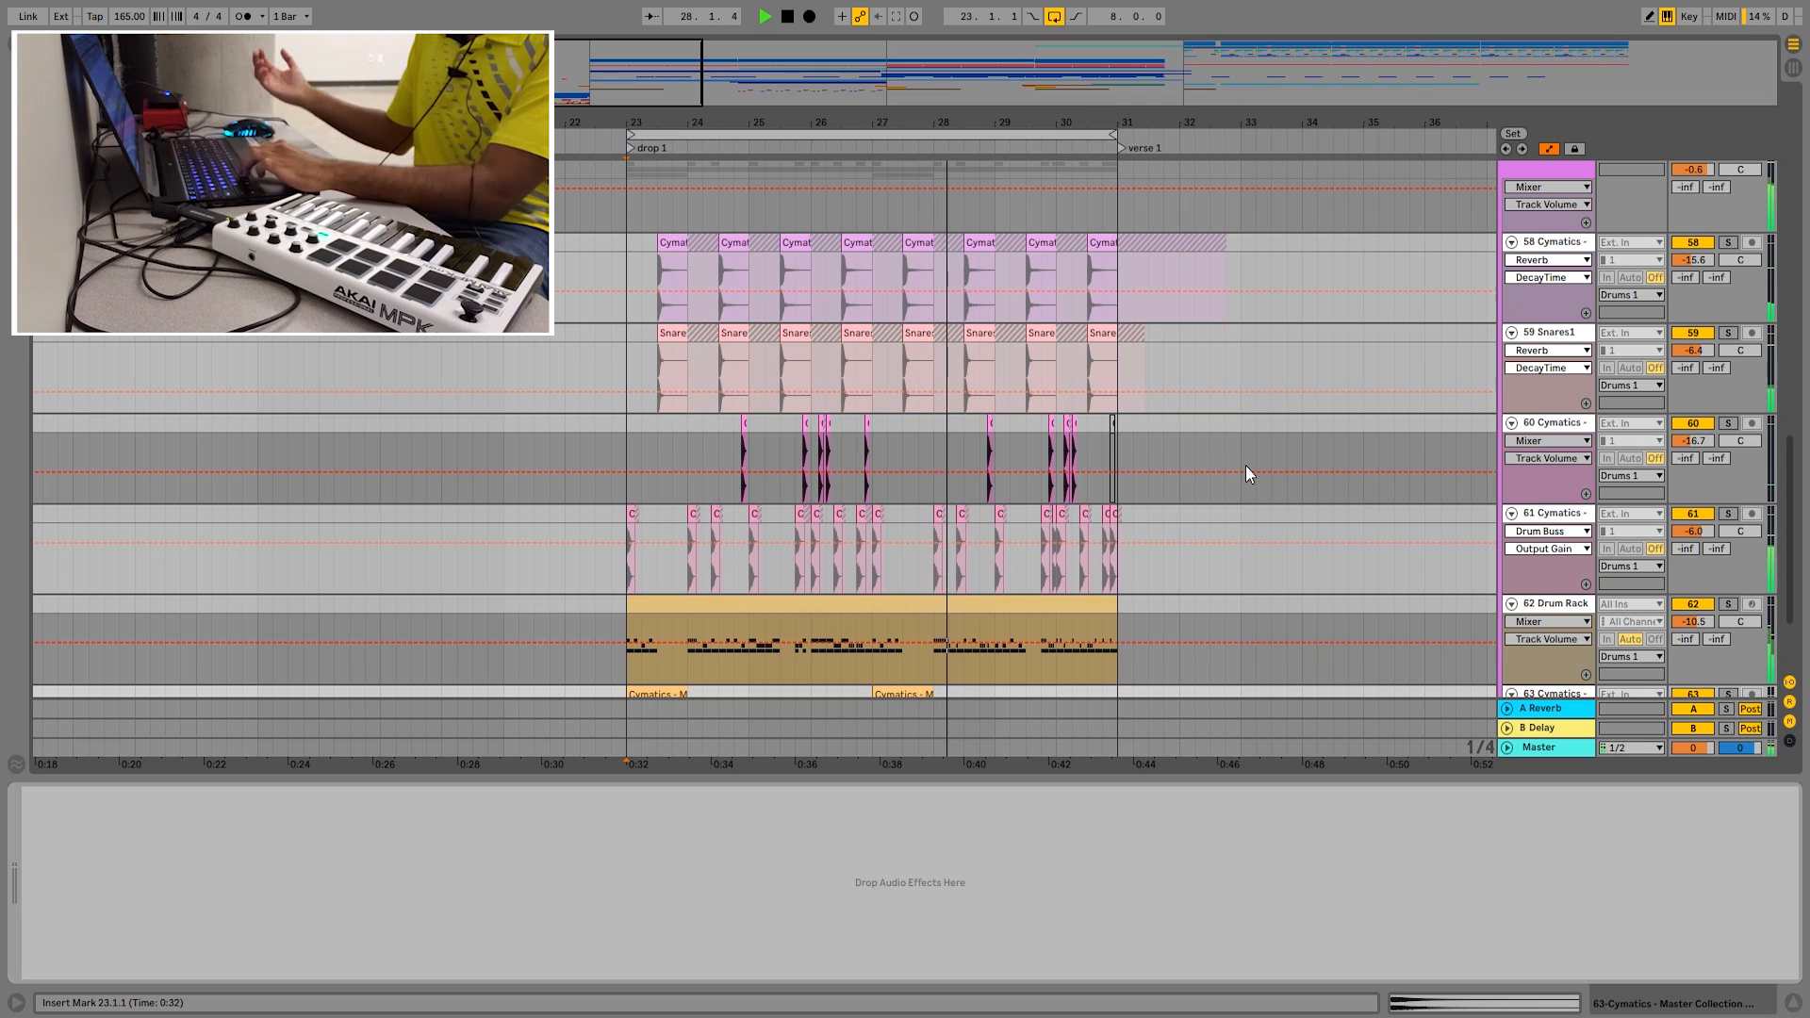
pyautogui.scroll(2, 1246, 465)
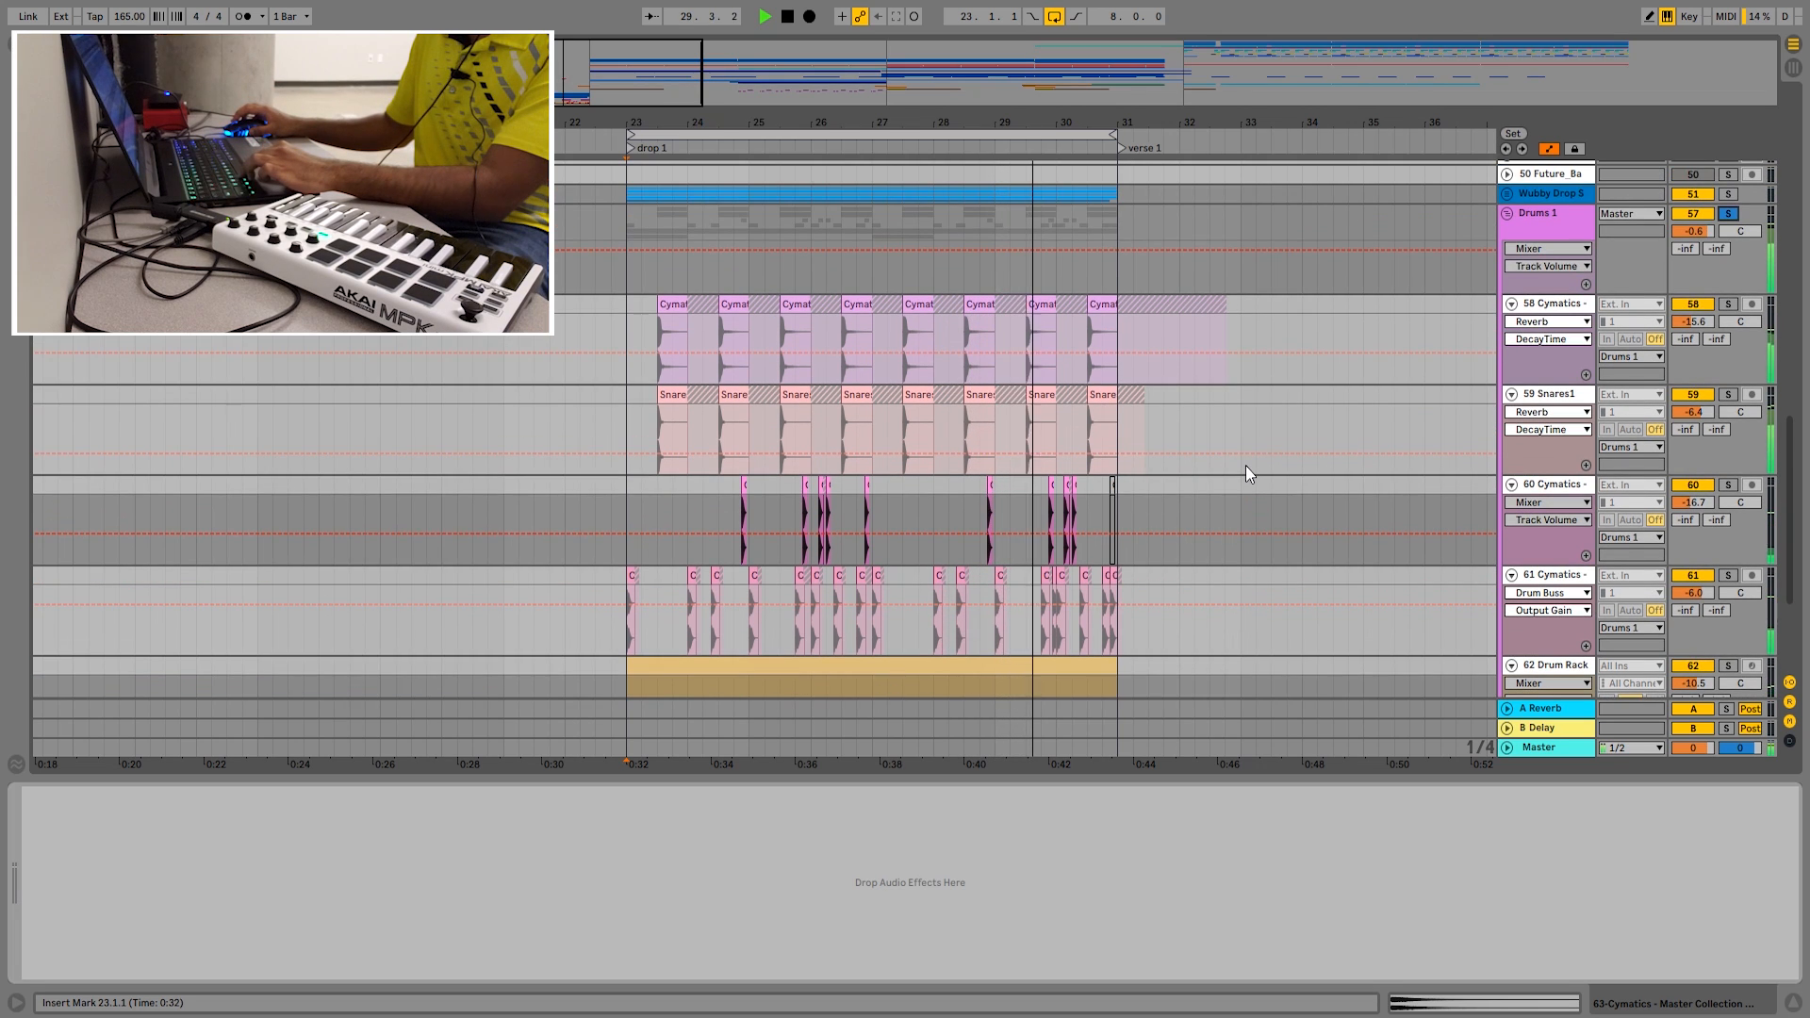
# - Unfold the 45 FBFR_120 effects track to show its clip leading into verse 1
pyautogui.scroll(-3, 1246, 466)
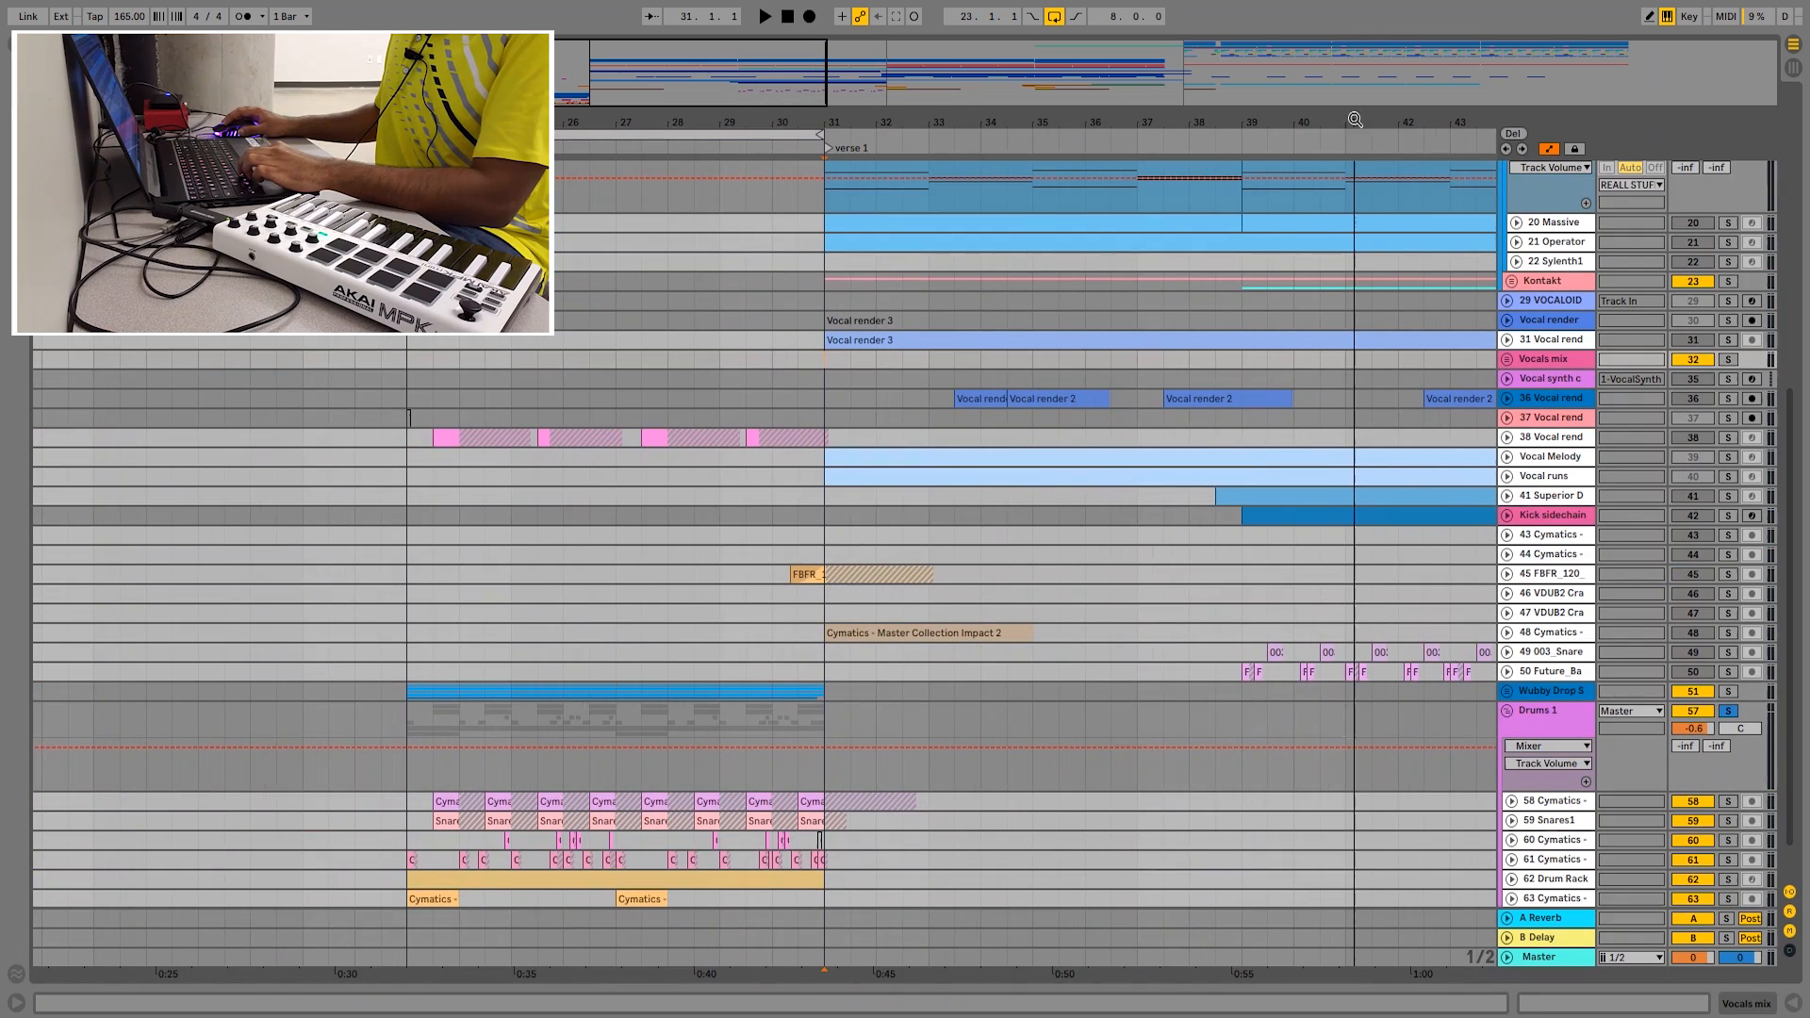
pyautogui.scroll(-2, 884, 573)
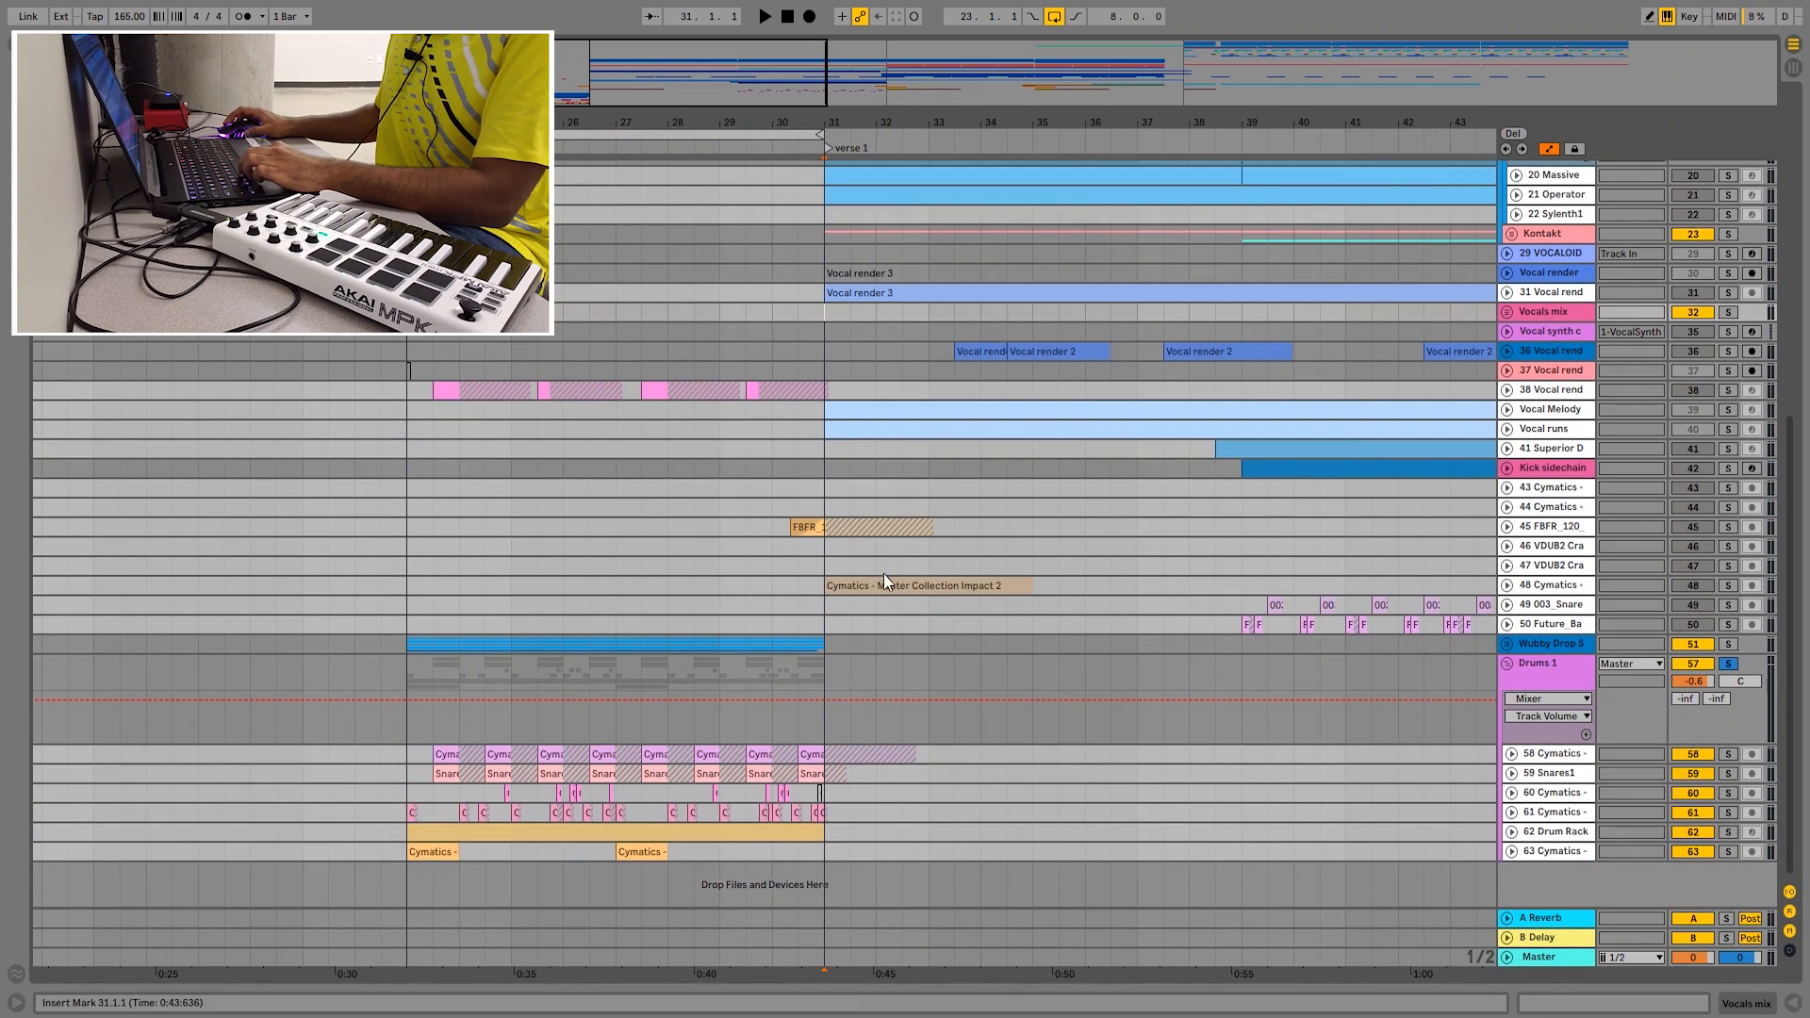
pyautogui.click(1506, 528)
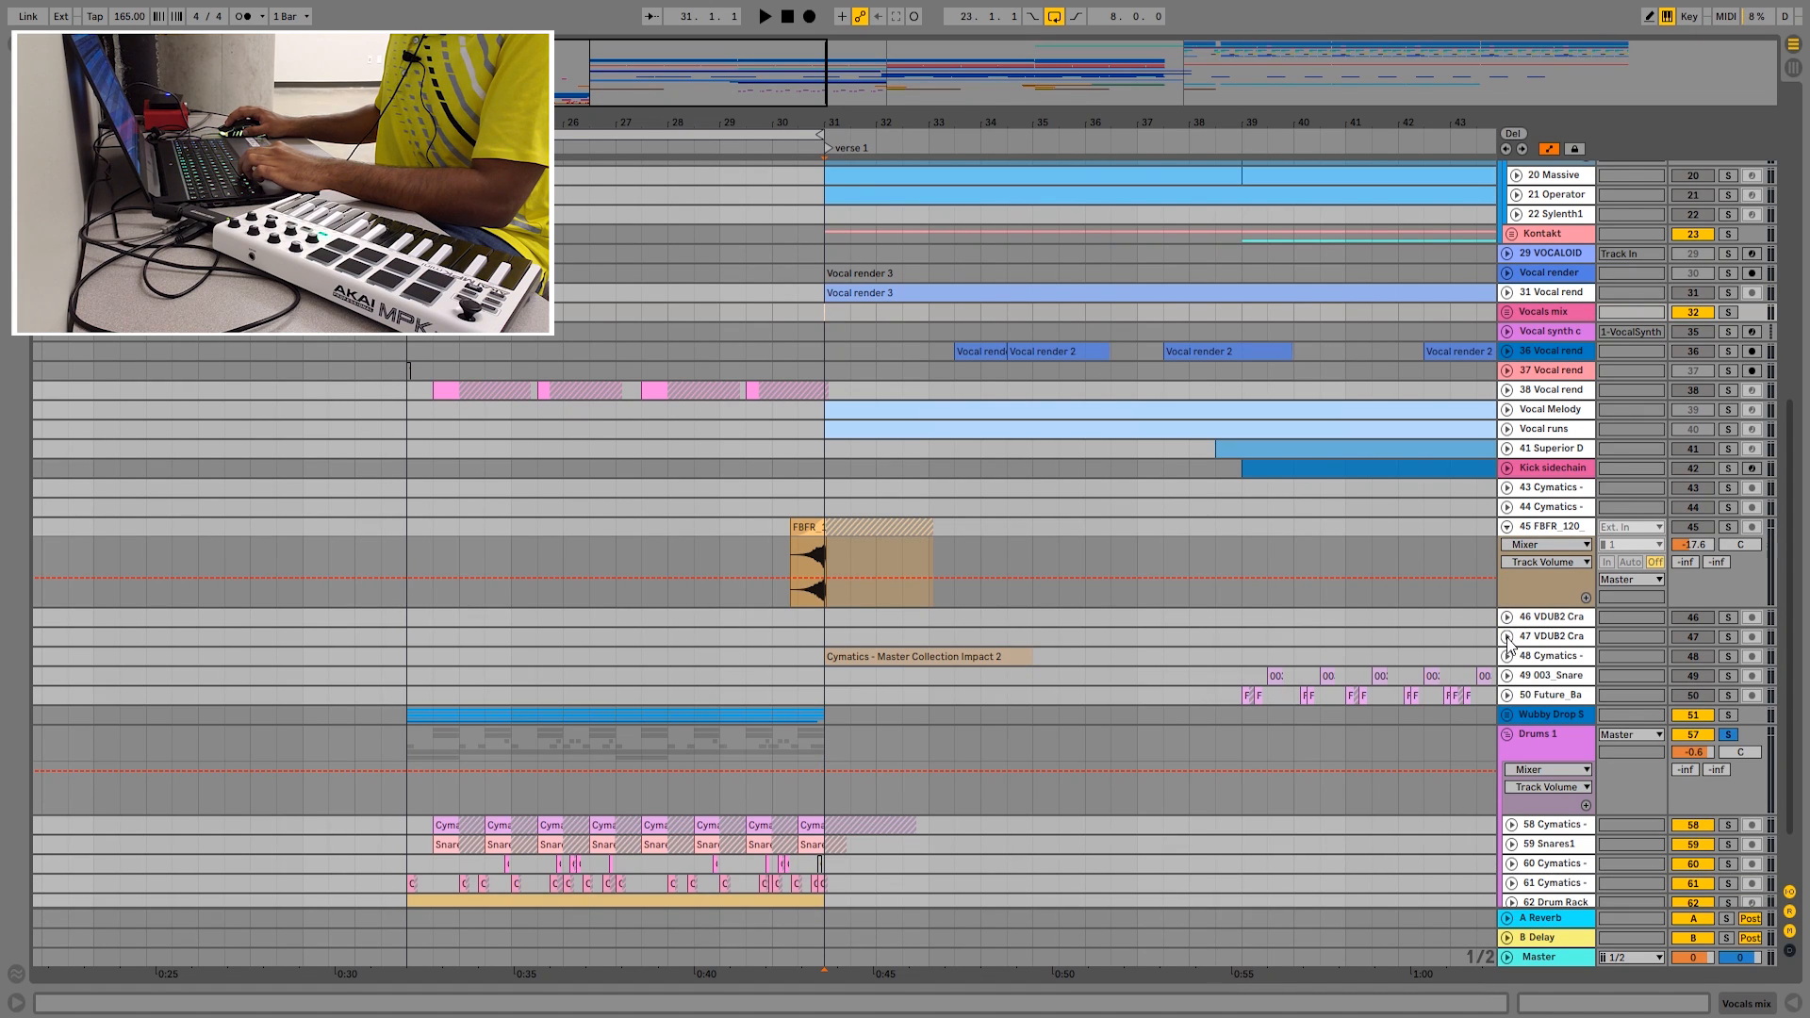
# - Unfold impact track 48 and solo it together with the FBFR_120 crash track 45
pyautogui.click(1507, 656)
pyautogui.scroll(-6, 1105, 551)
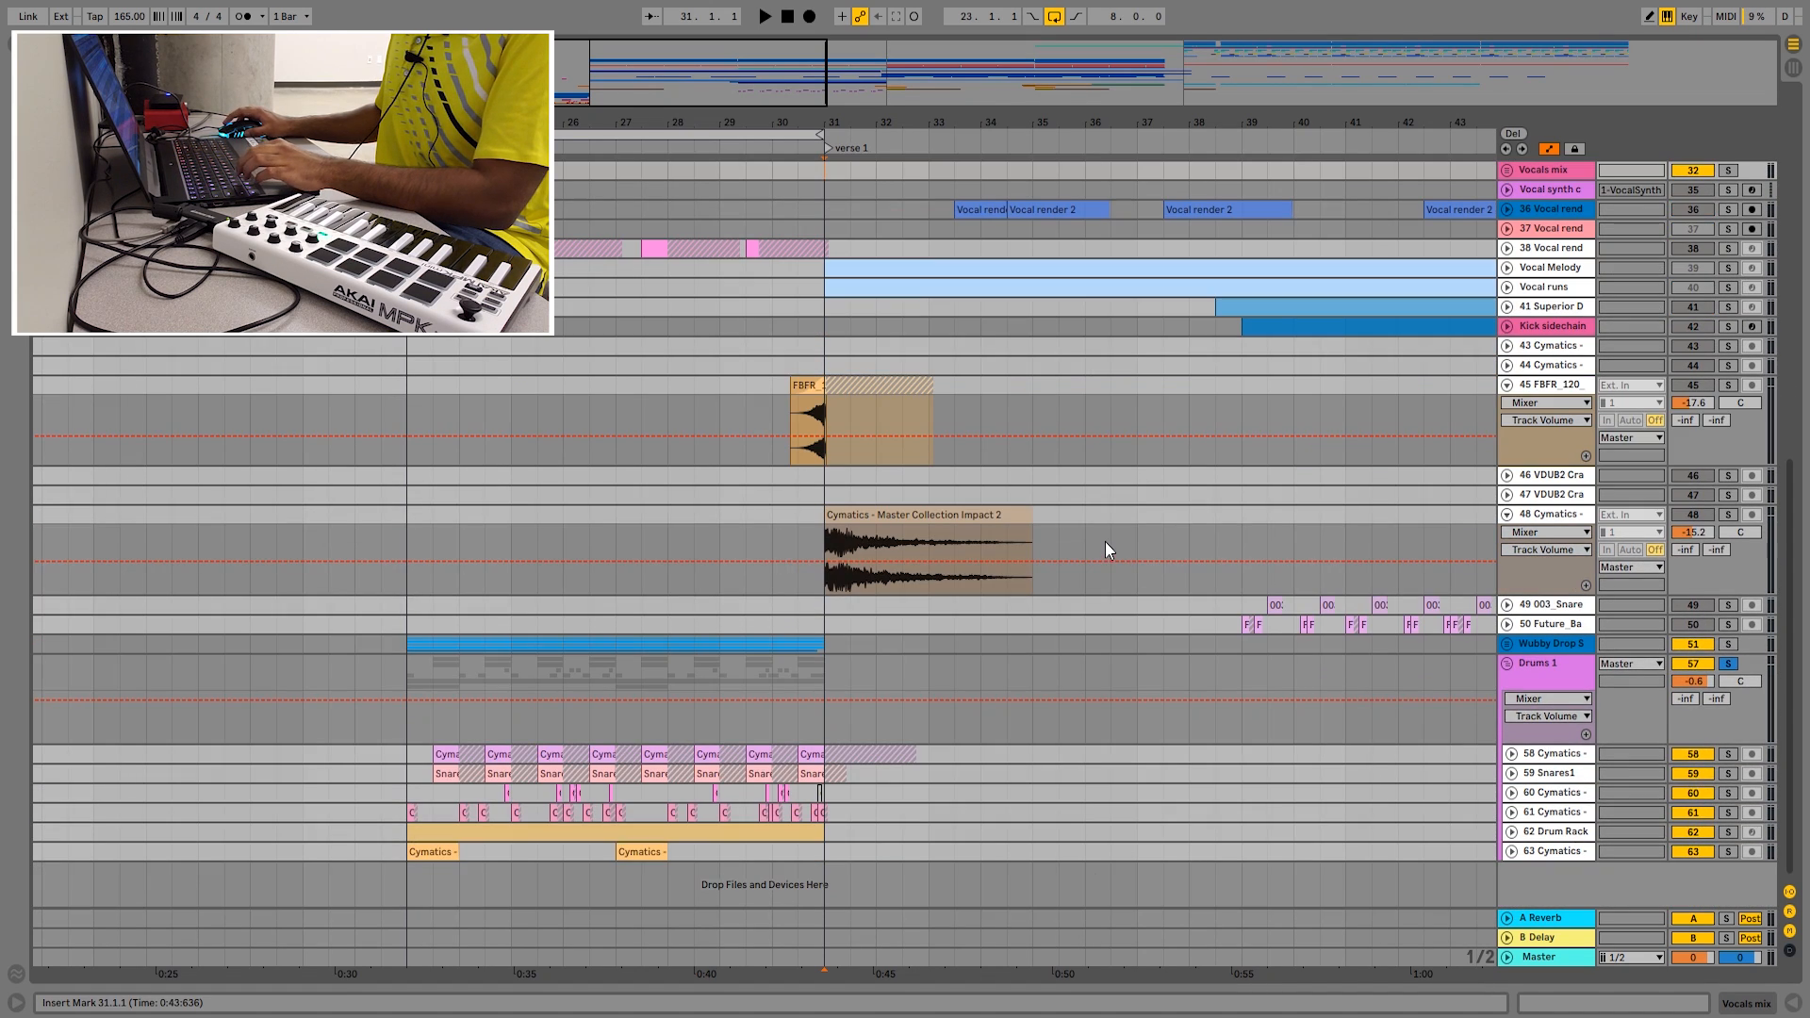
pyautogui.click(1727, 513)
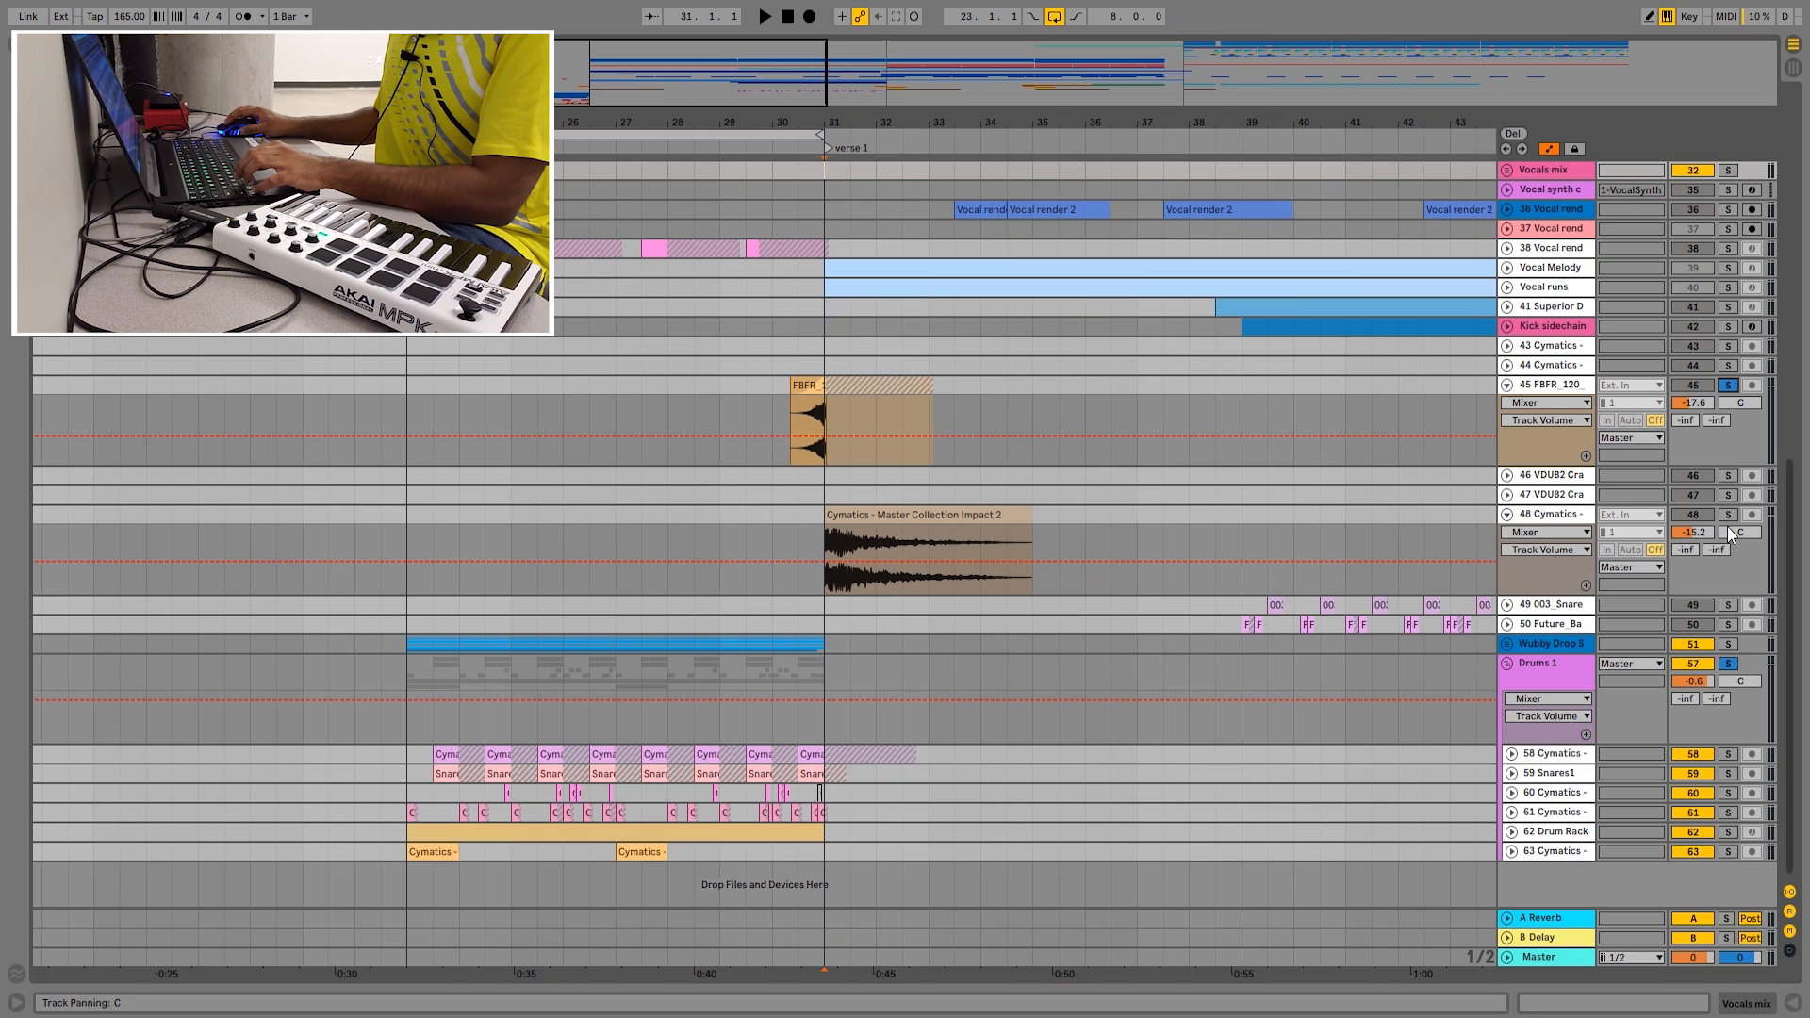
pyautogui.click(1727, 384)
# - Play the soloed FBFR_120 crash and Impact 2 clips from bar 29 into verse 1
pyautogui.moveTo(848, 101); pyautogui.dragTo(802, 130)
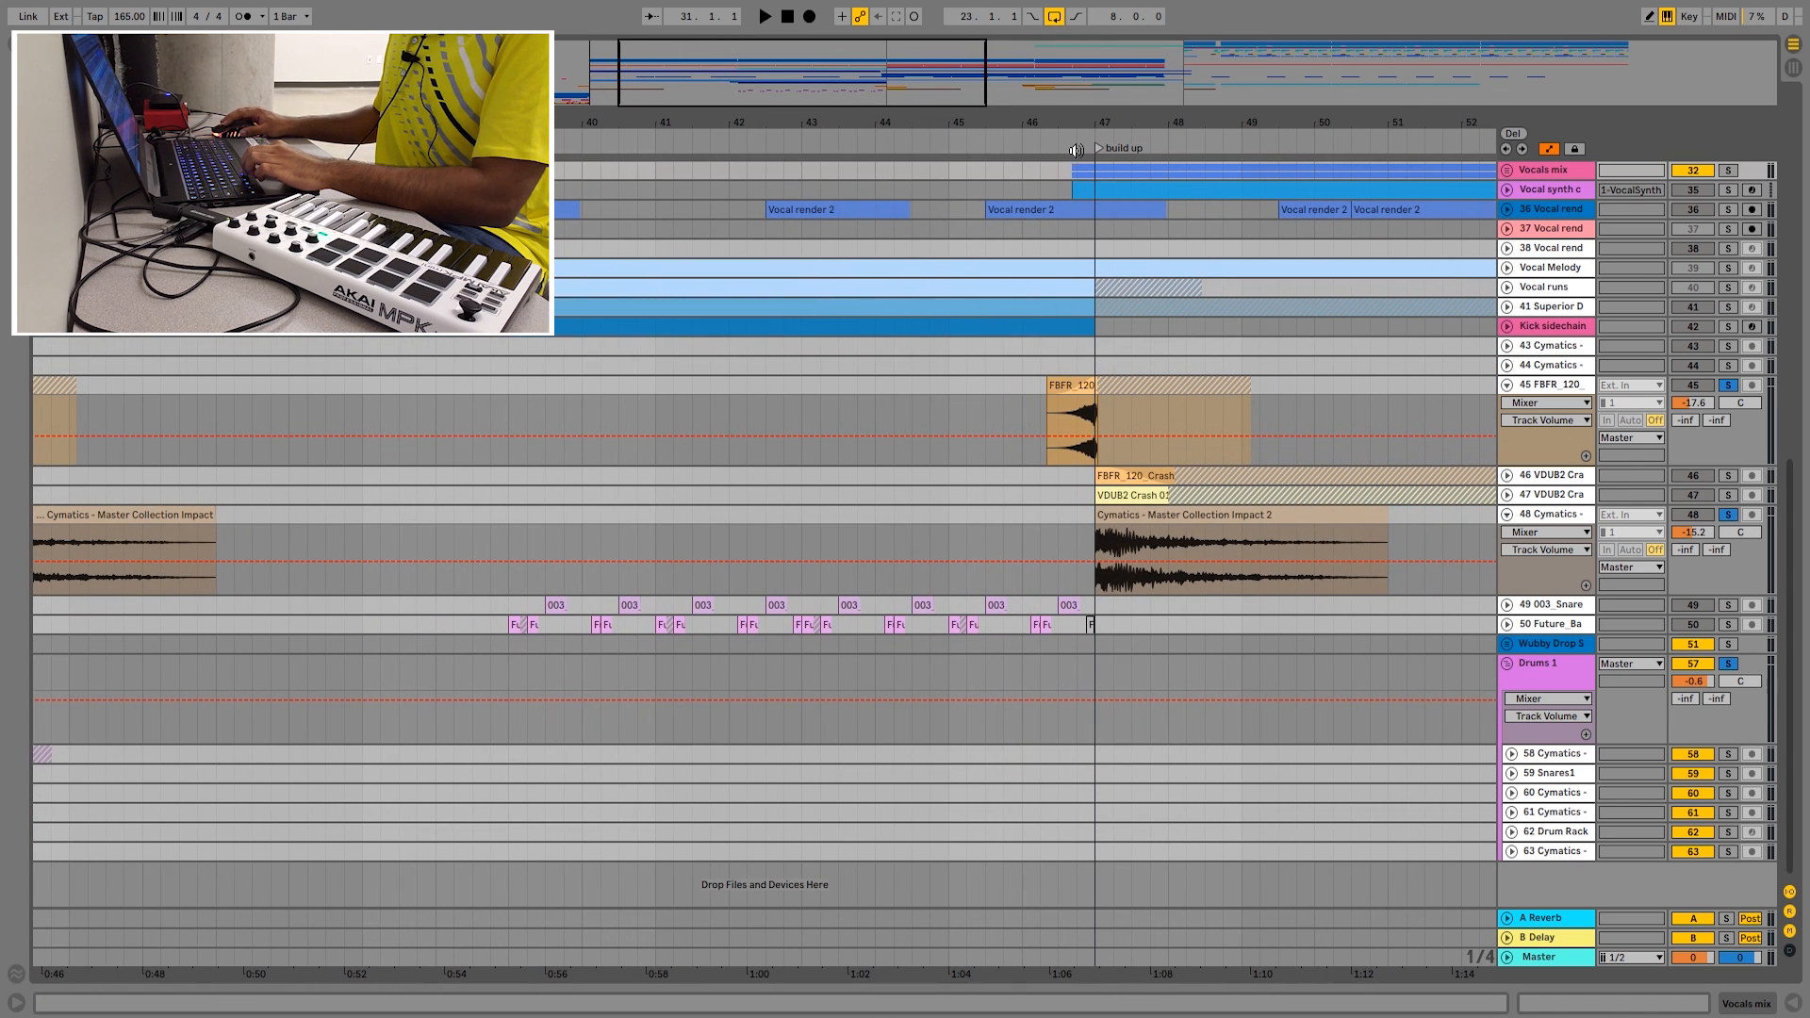
pyautogui.moveTo(619, 131); pyautogui.dragTo(686, 537)
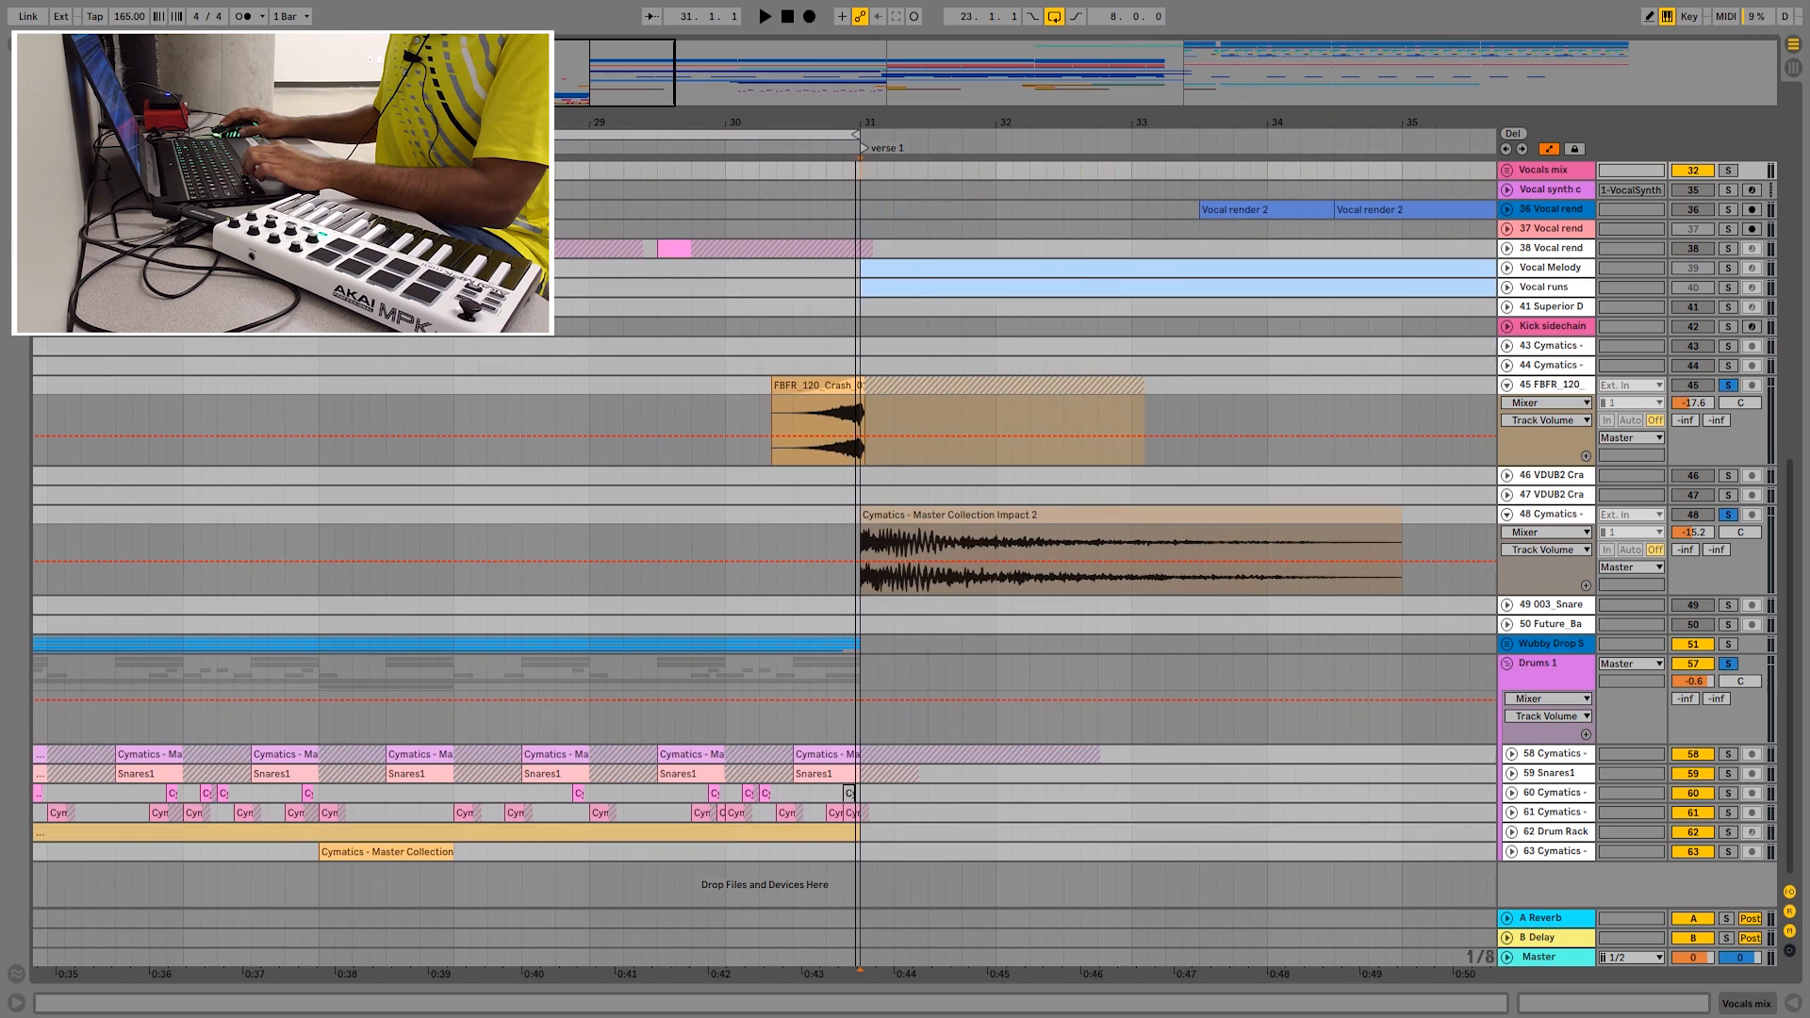
pyautogui.click(598, 539)
pyautogui.press('space')
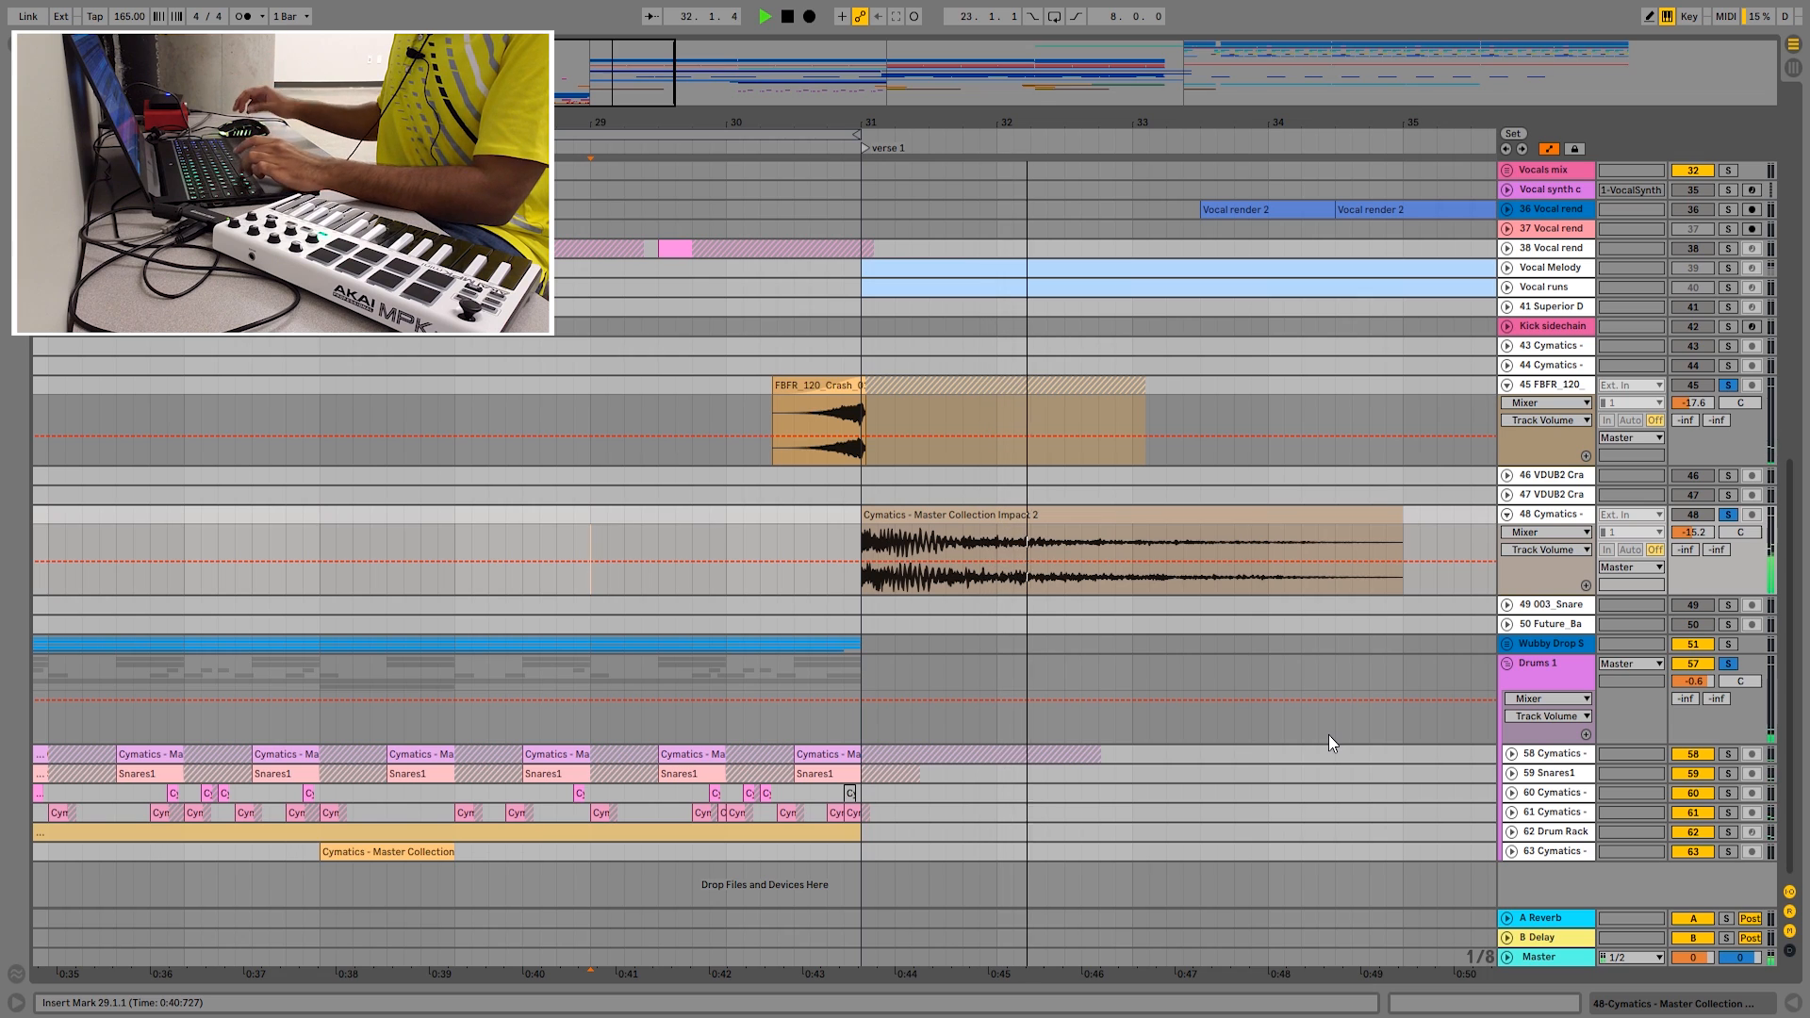
pyautogui.press('space')
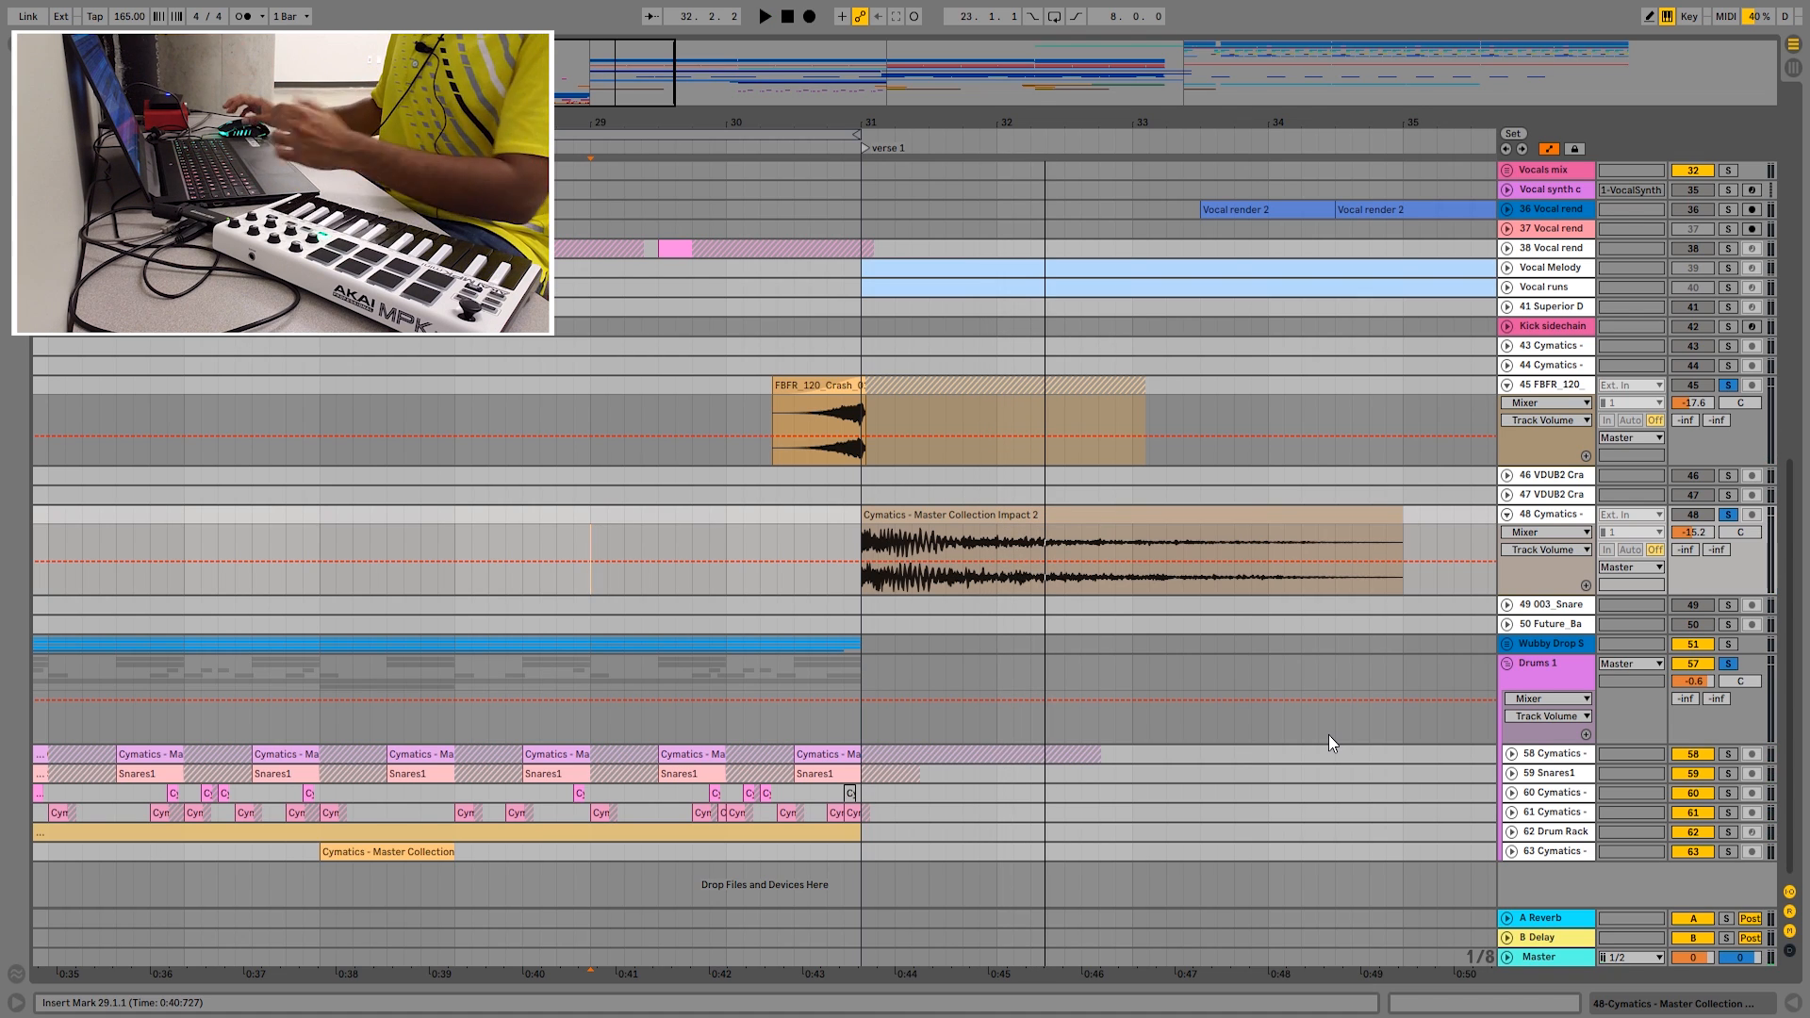
# - Unfold and solo crash tracks 46 and 47, and play the crashes leading into the build up
pyautogui.moveTo(1230, 110); pyautogui.dragTo(1167, 438)
pyautogui.click(1167, 457)
pyautogui.moveTo(1189, 112); pyautogui.dragTo(1195, 245)
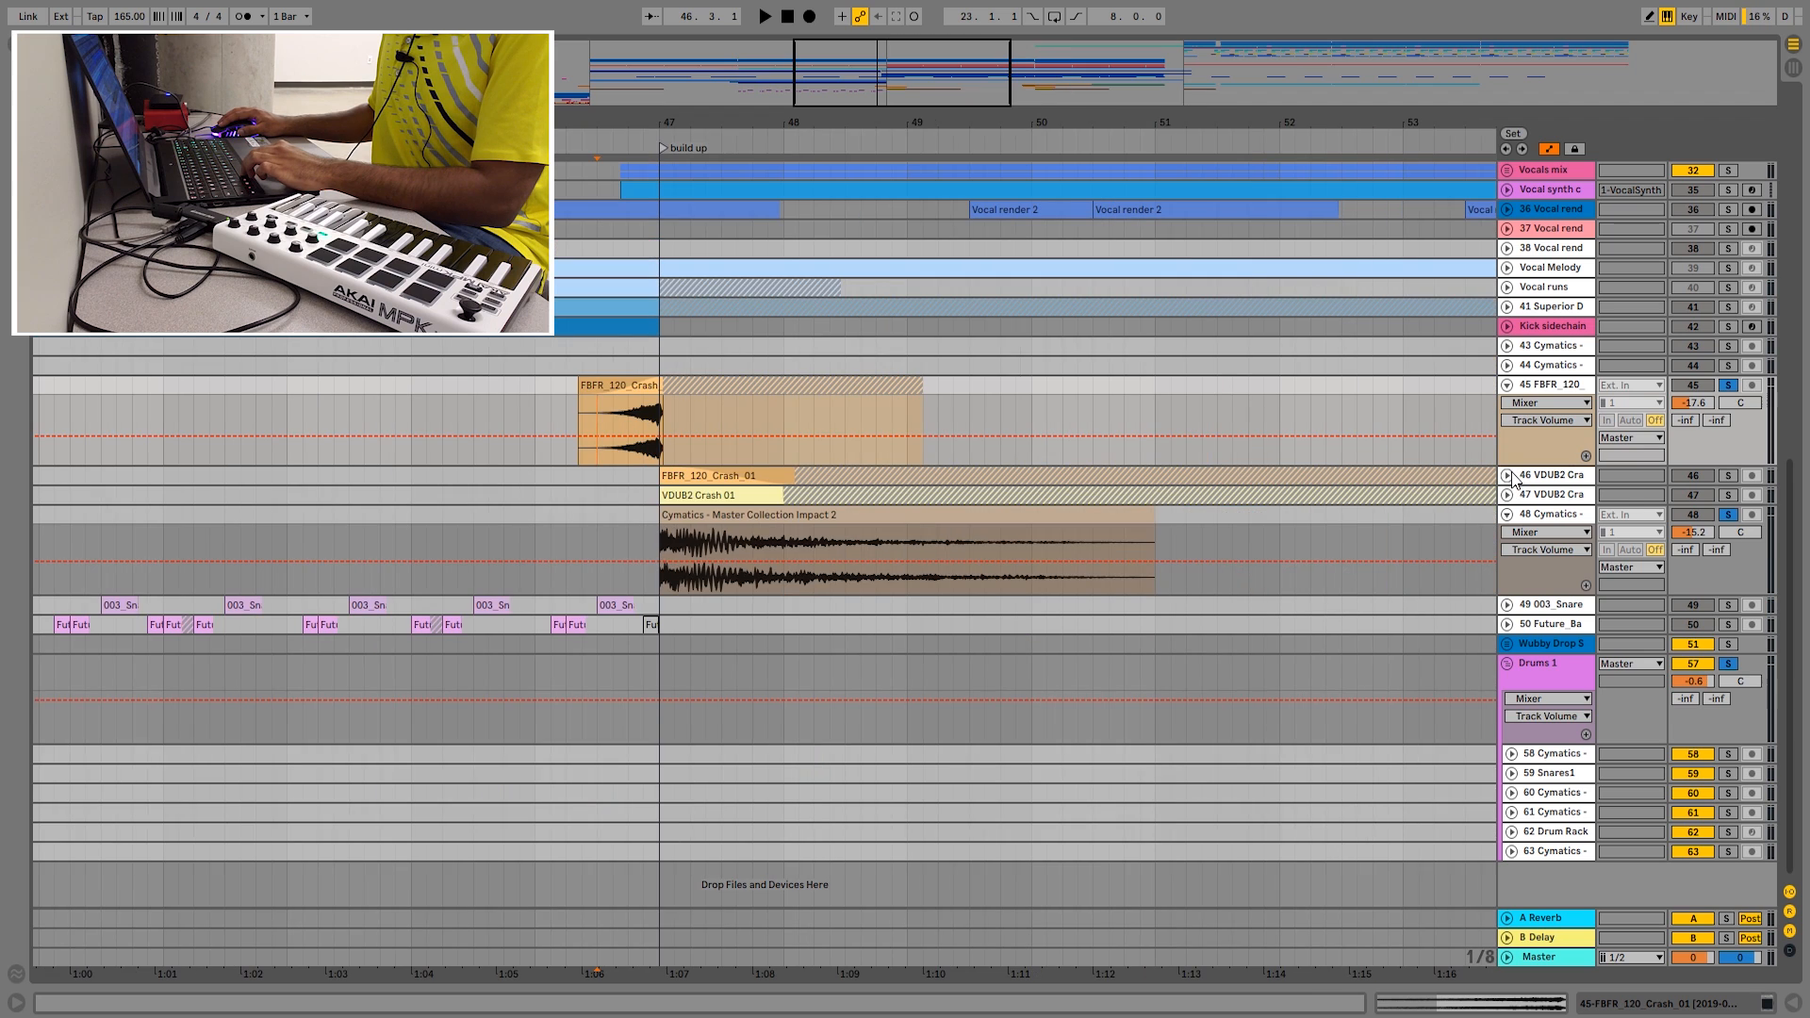
pyautogui.click(1506, 475)
pyautogui.click(1507, 567)
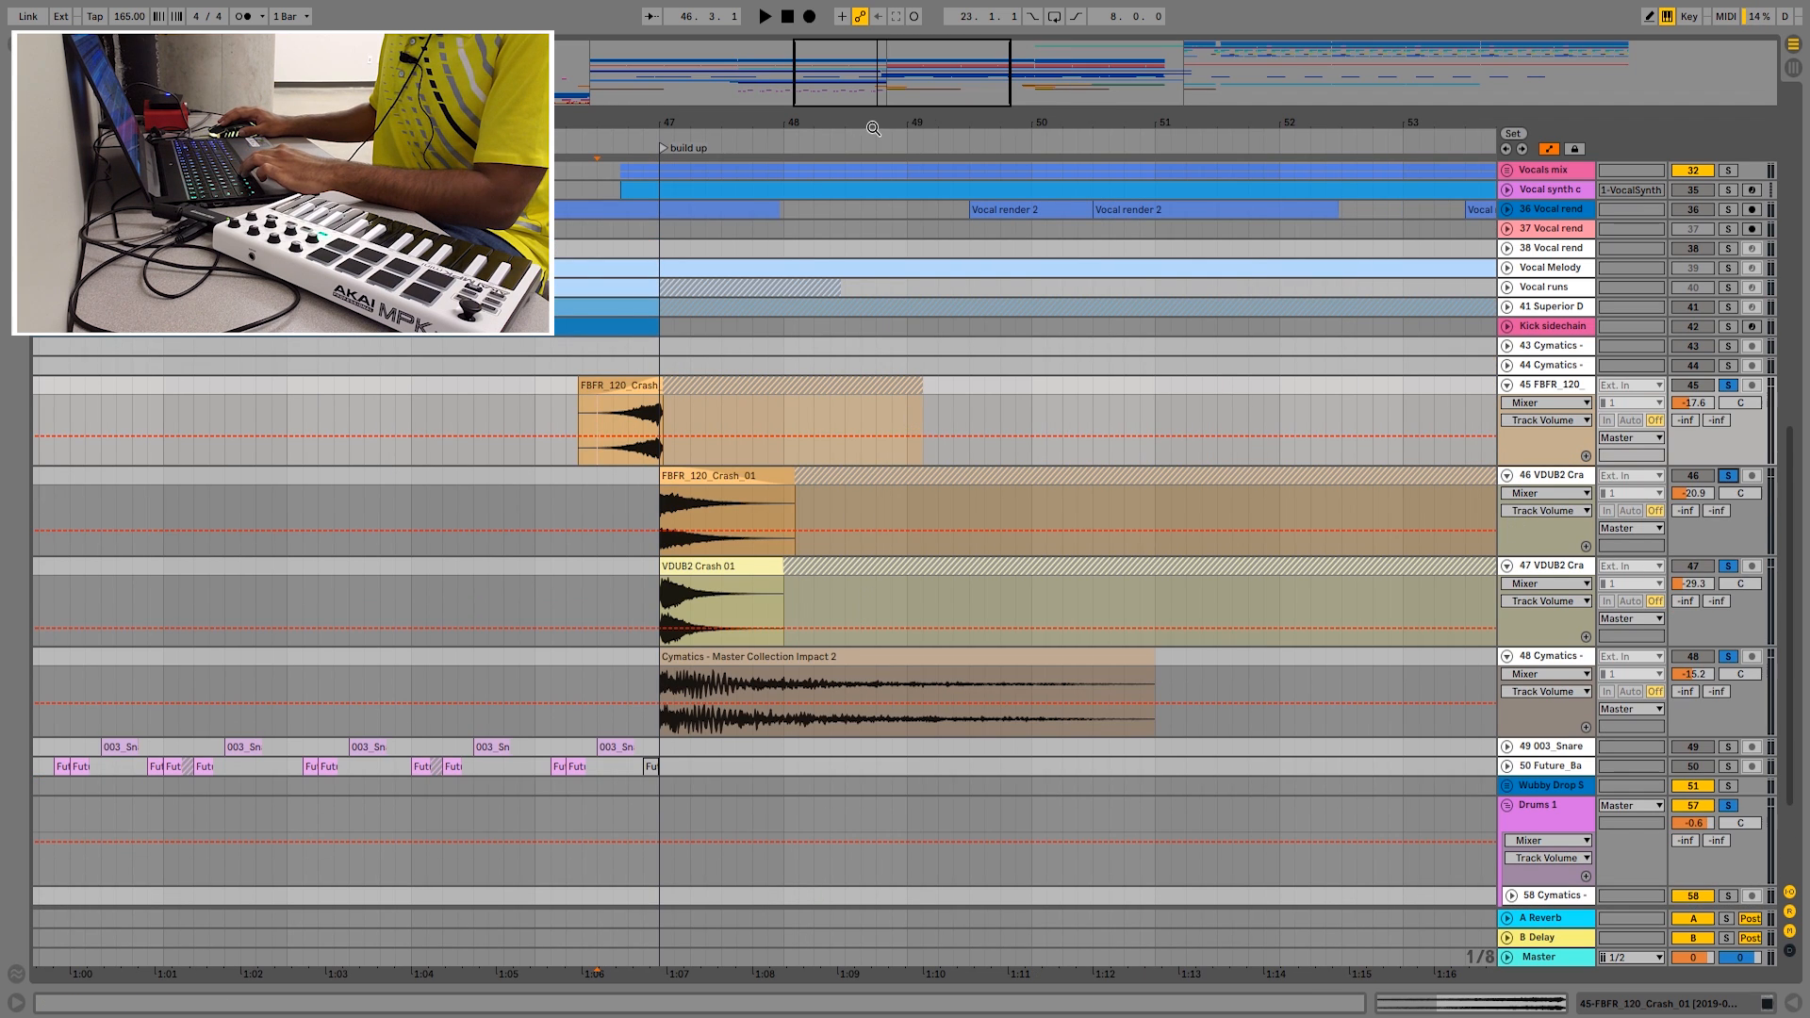
pyautogui.moveTo(899, 120); pyautogui.dragTo(754, 47)
pyautogui.click(705, 429)
pyautogui.press('space')
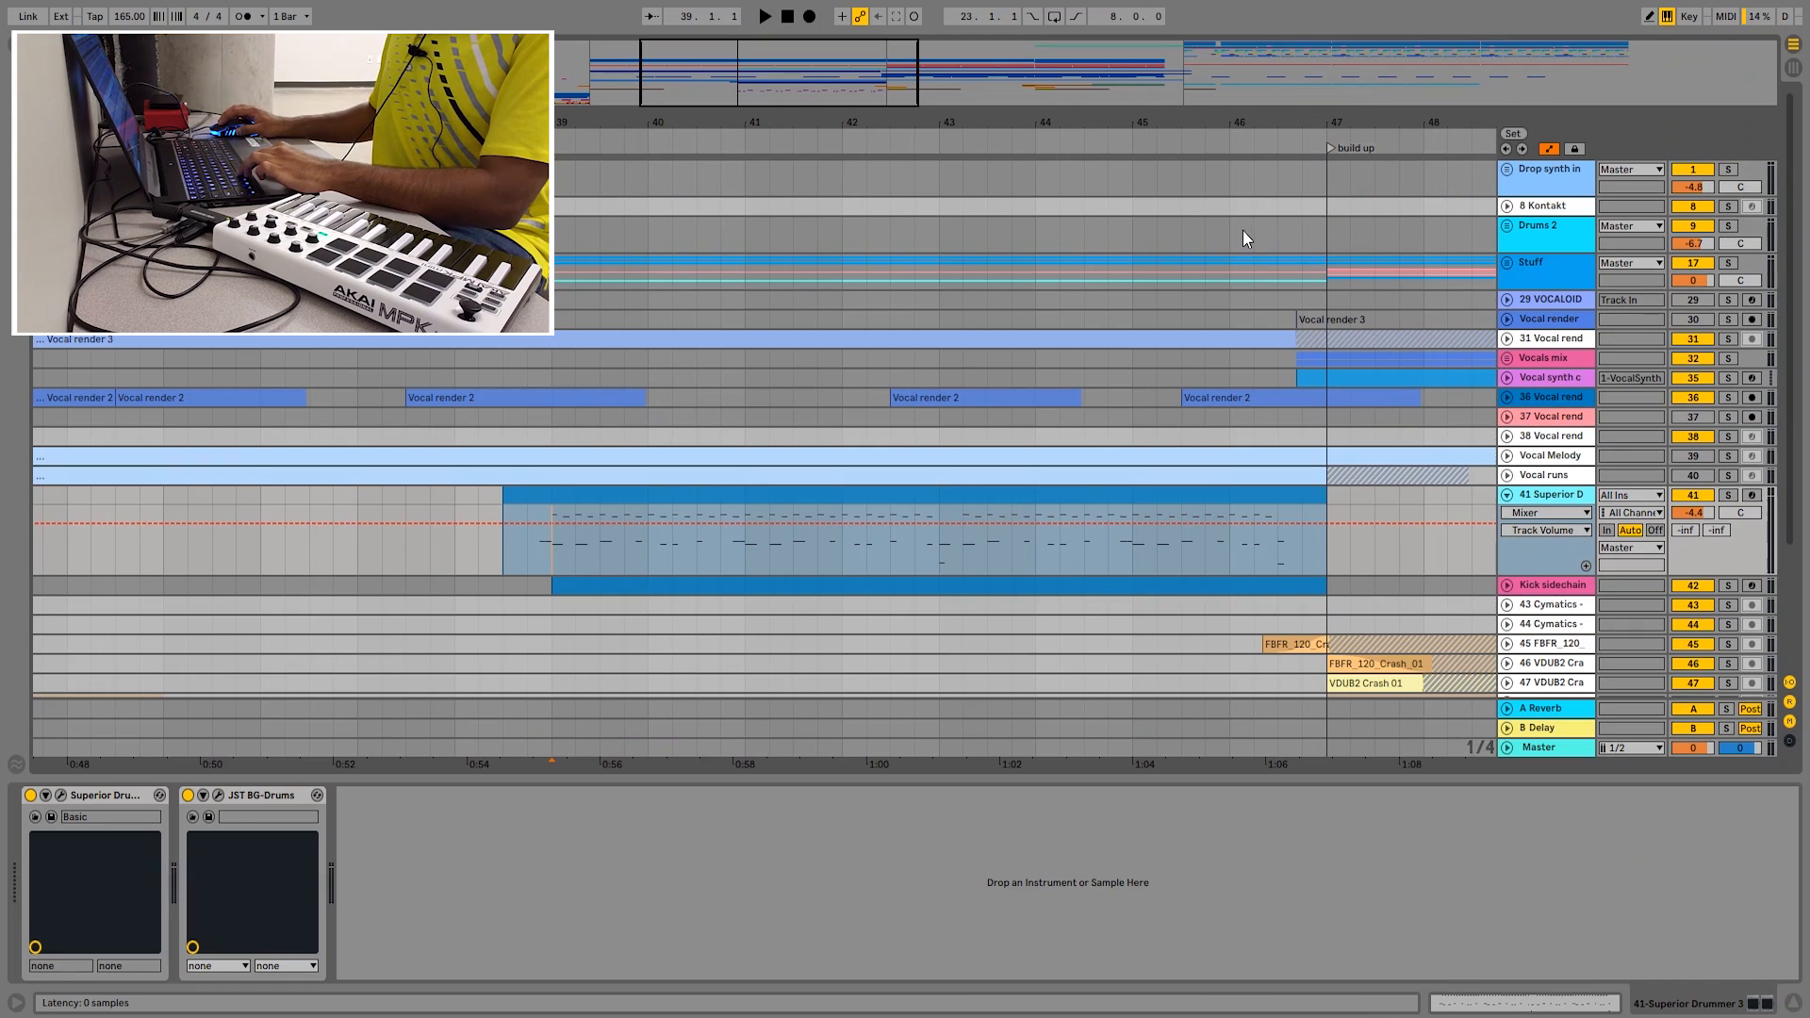
# - Open Superior Drummer 3 on track 41 and audition its snare, toms, ride and hi-hat
pyautogui.hotkey('ctrl', 'alt', 'p')
pyautogui.moveTo(884, 81); pyautogui.dragTo(1013, 61)
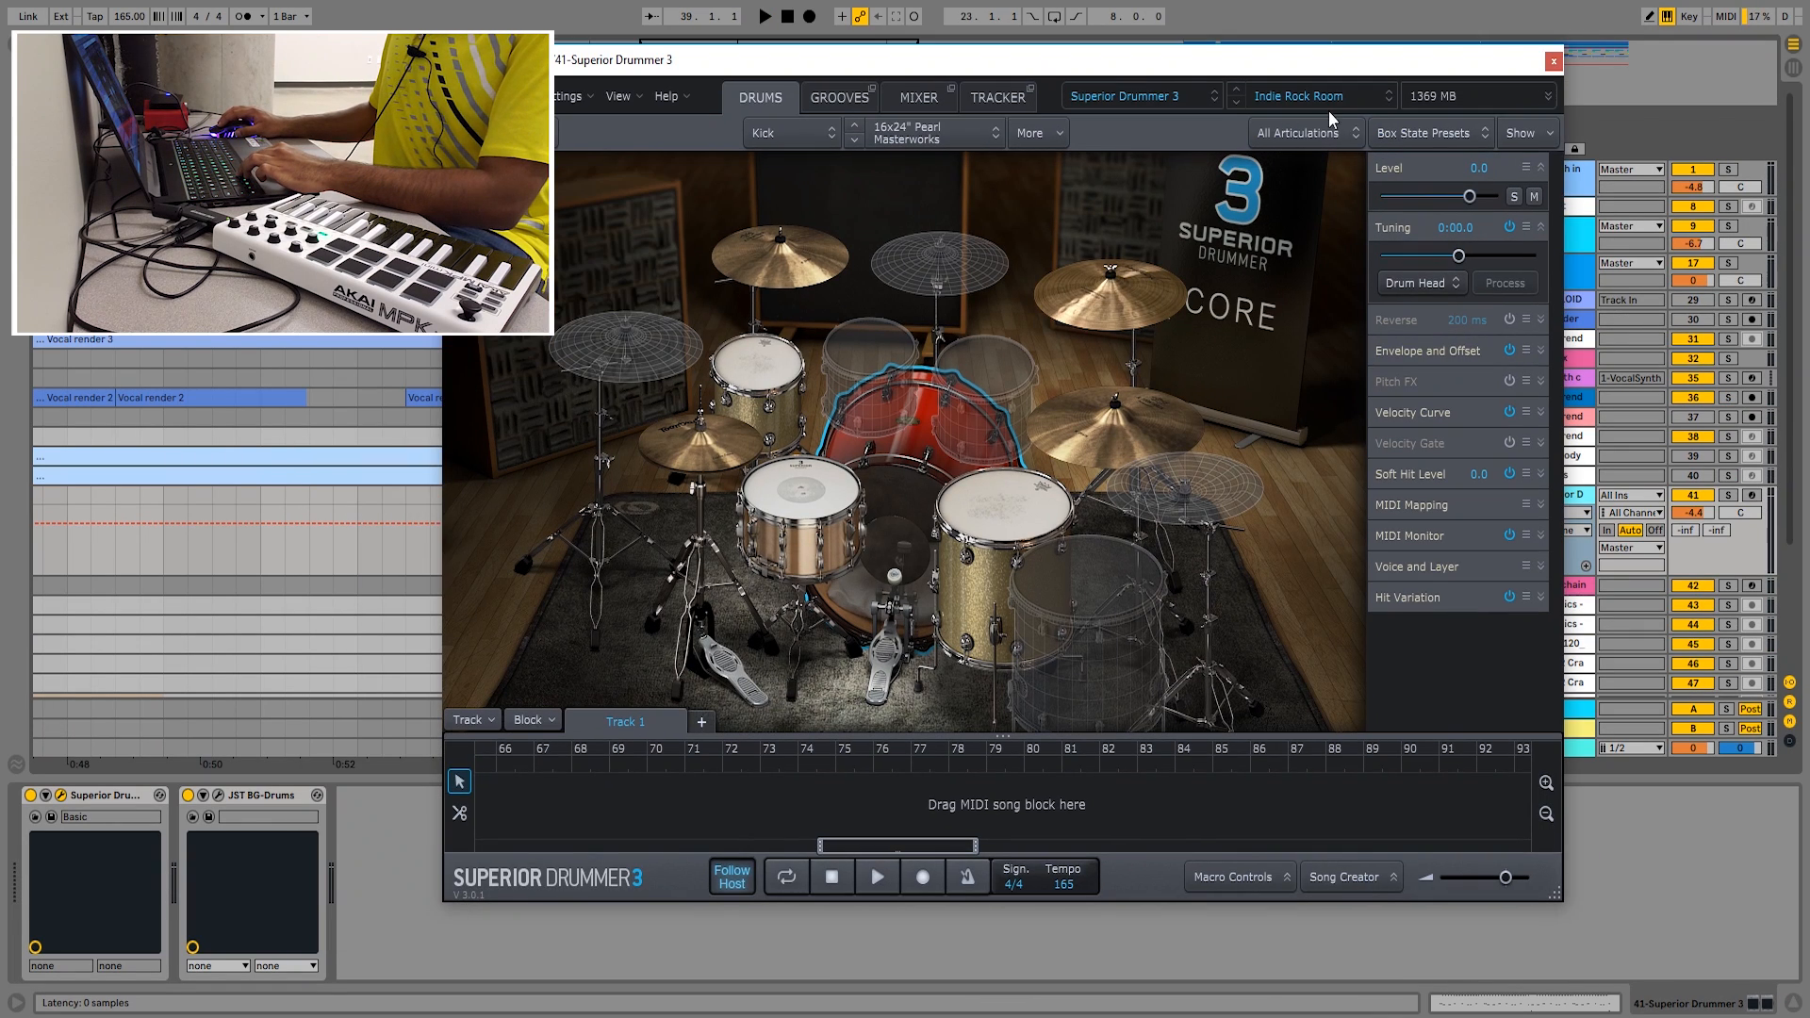
pyautogui.click(817, 484)
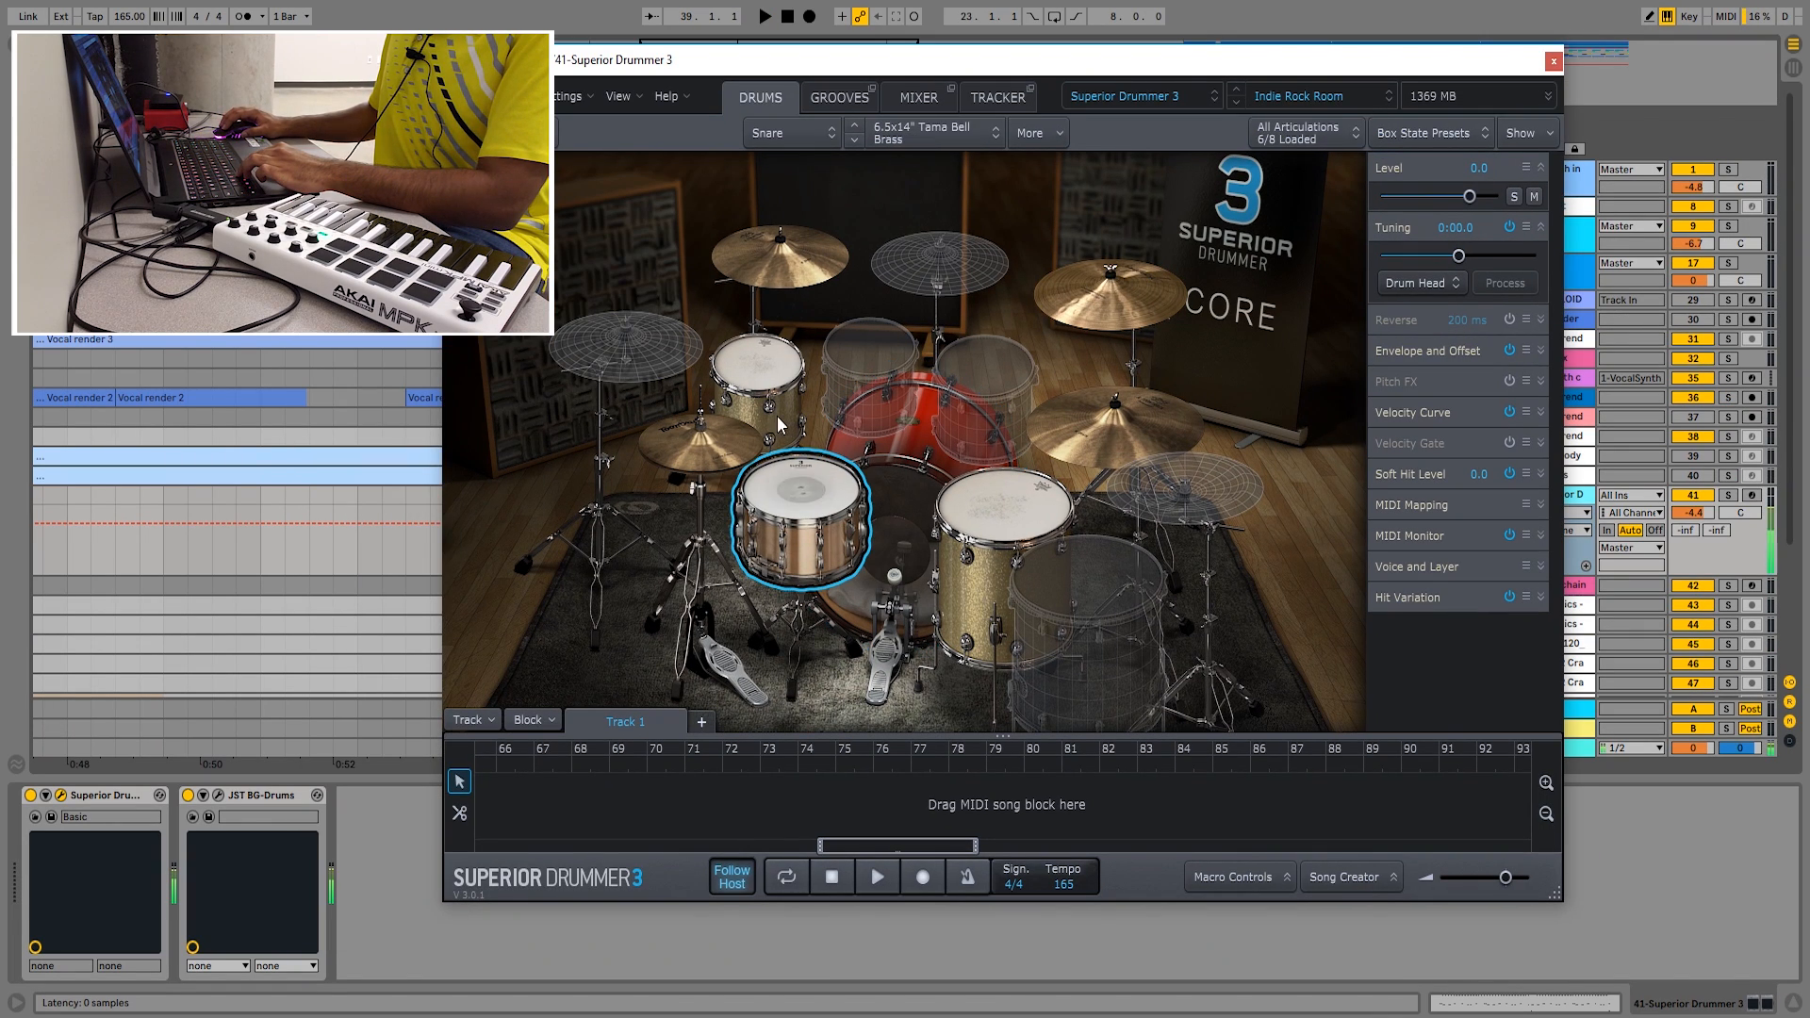
pyautogui.click(765, 370)
pyautogui.click(972, 507)
pyautogui.click(1080, 420)
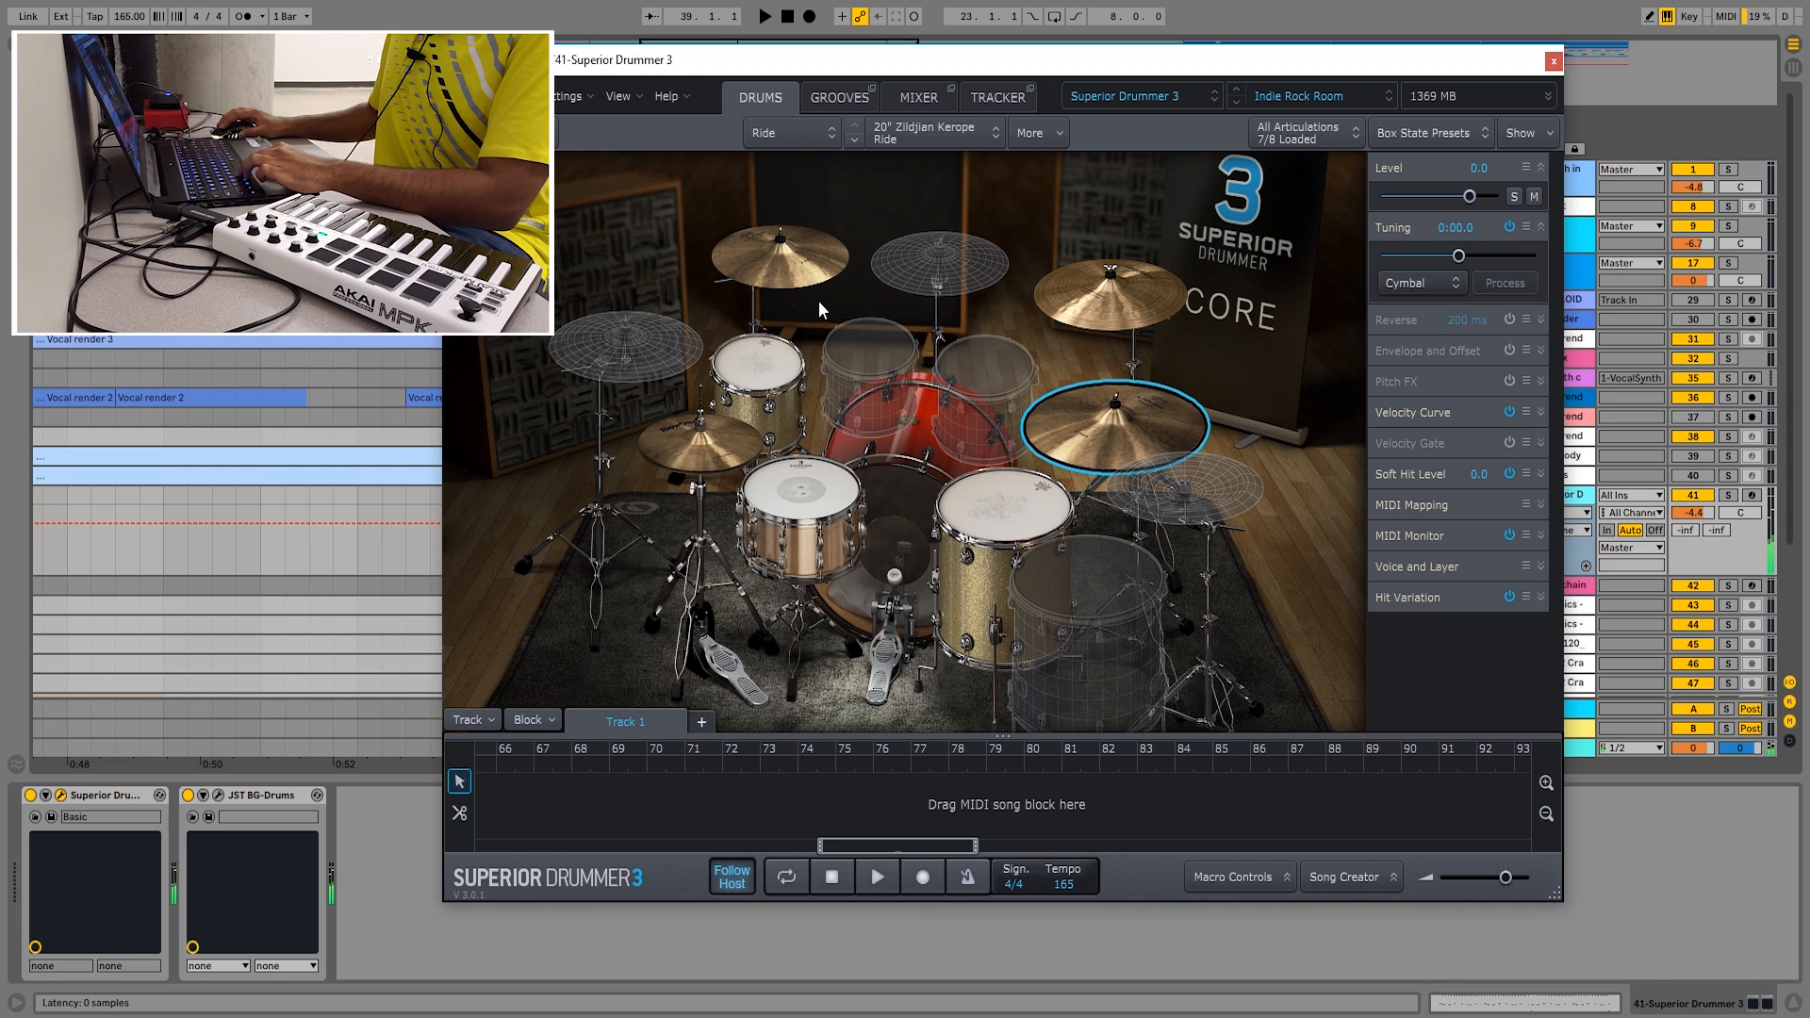
pyautogui.click(699, 439)
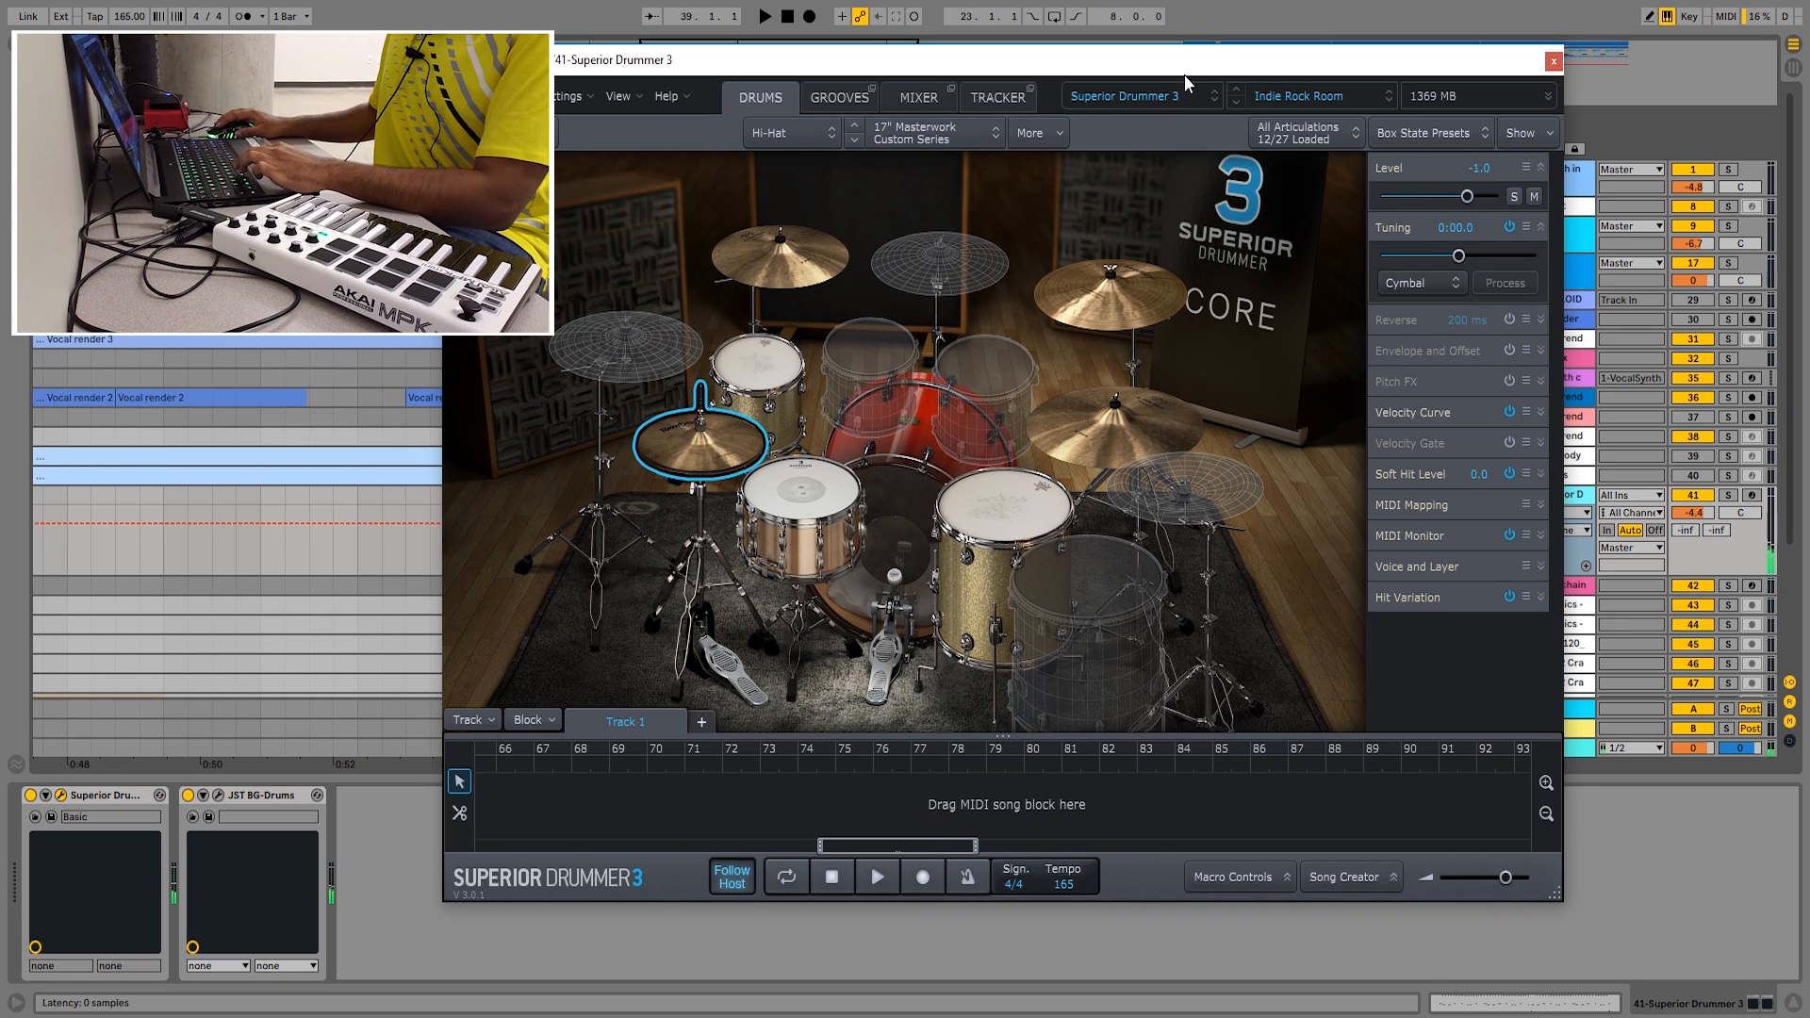
# - Open the JST BG-Drums effect on track 41, inspect its settings beside the drum kit, and close it
pyautogui.moveTo(1166, 76); pyautogui.dragTo(1200, 141)
pyautogui.click(224, 796)
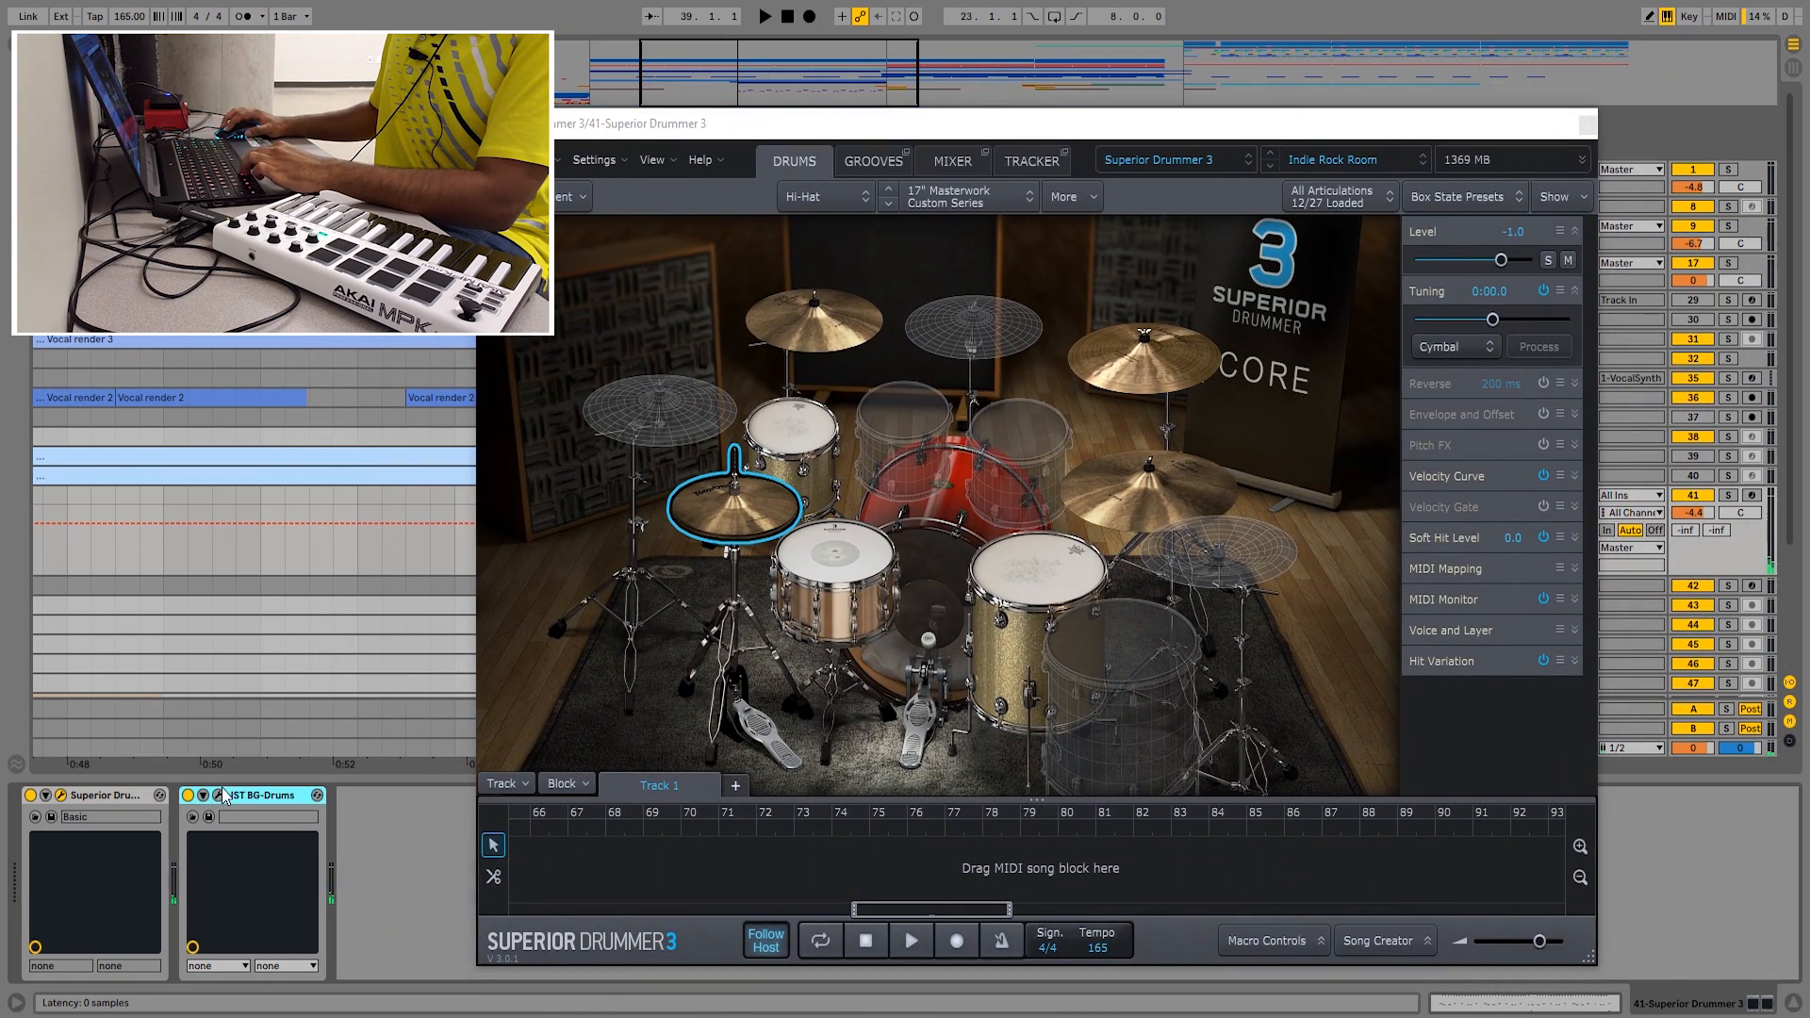
pyautogui.click(219, 795)
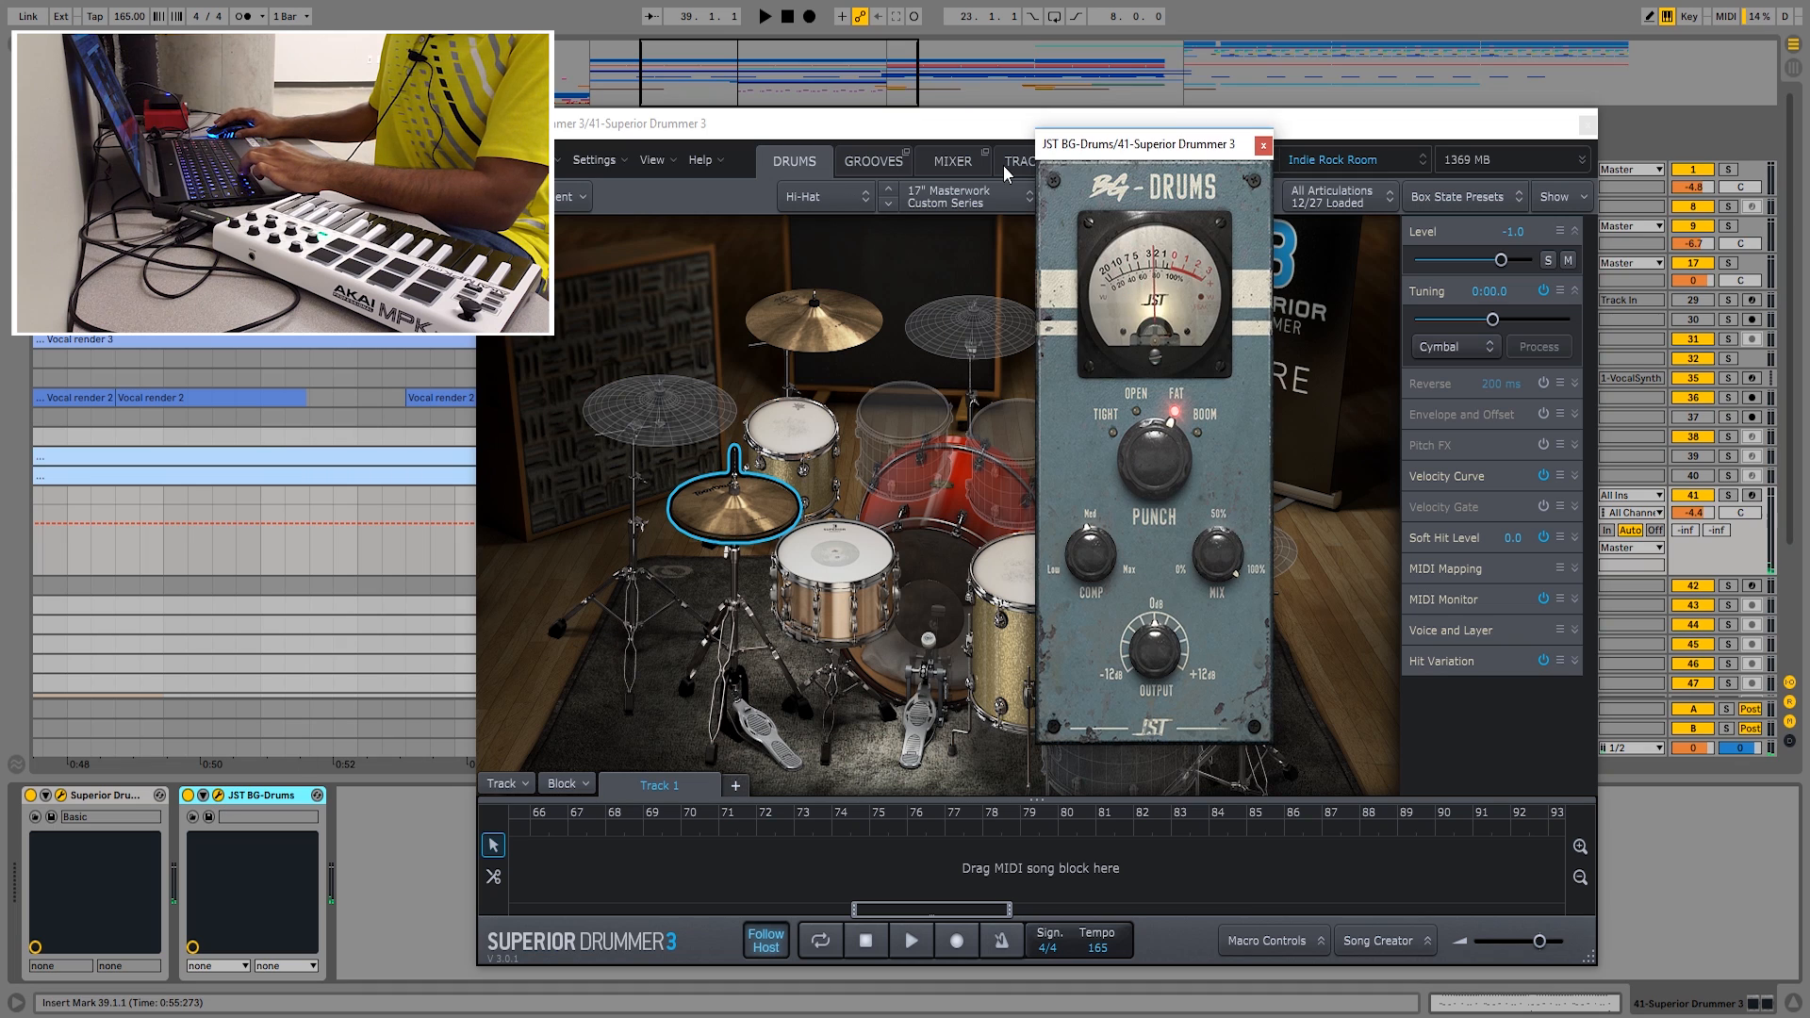
pyautogui.moveTo(1159, 132); pyautogui.dragTo(359, 160)
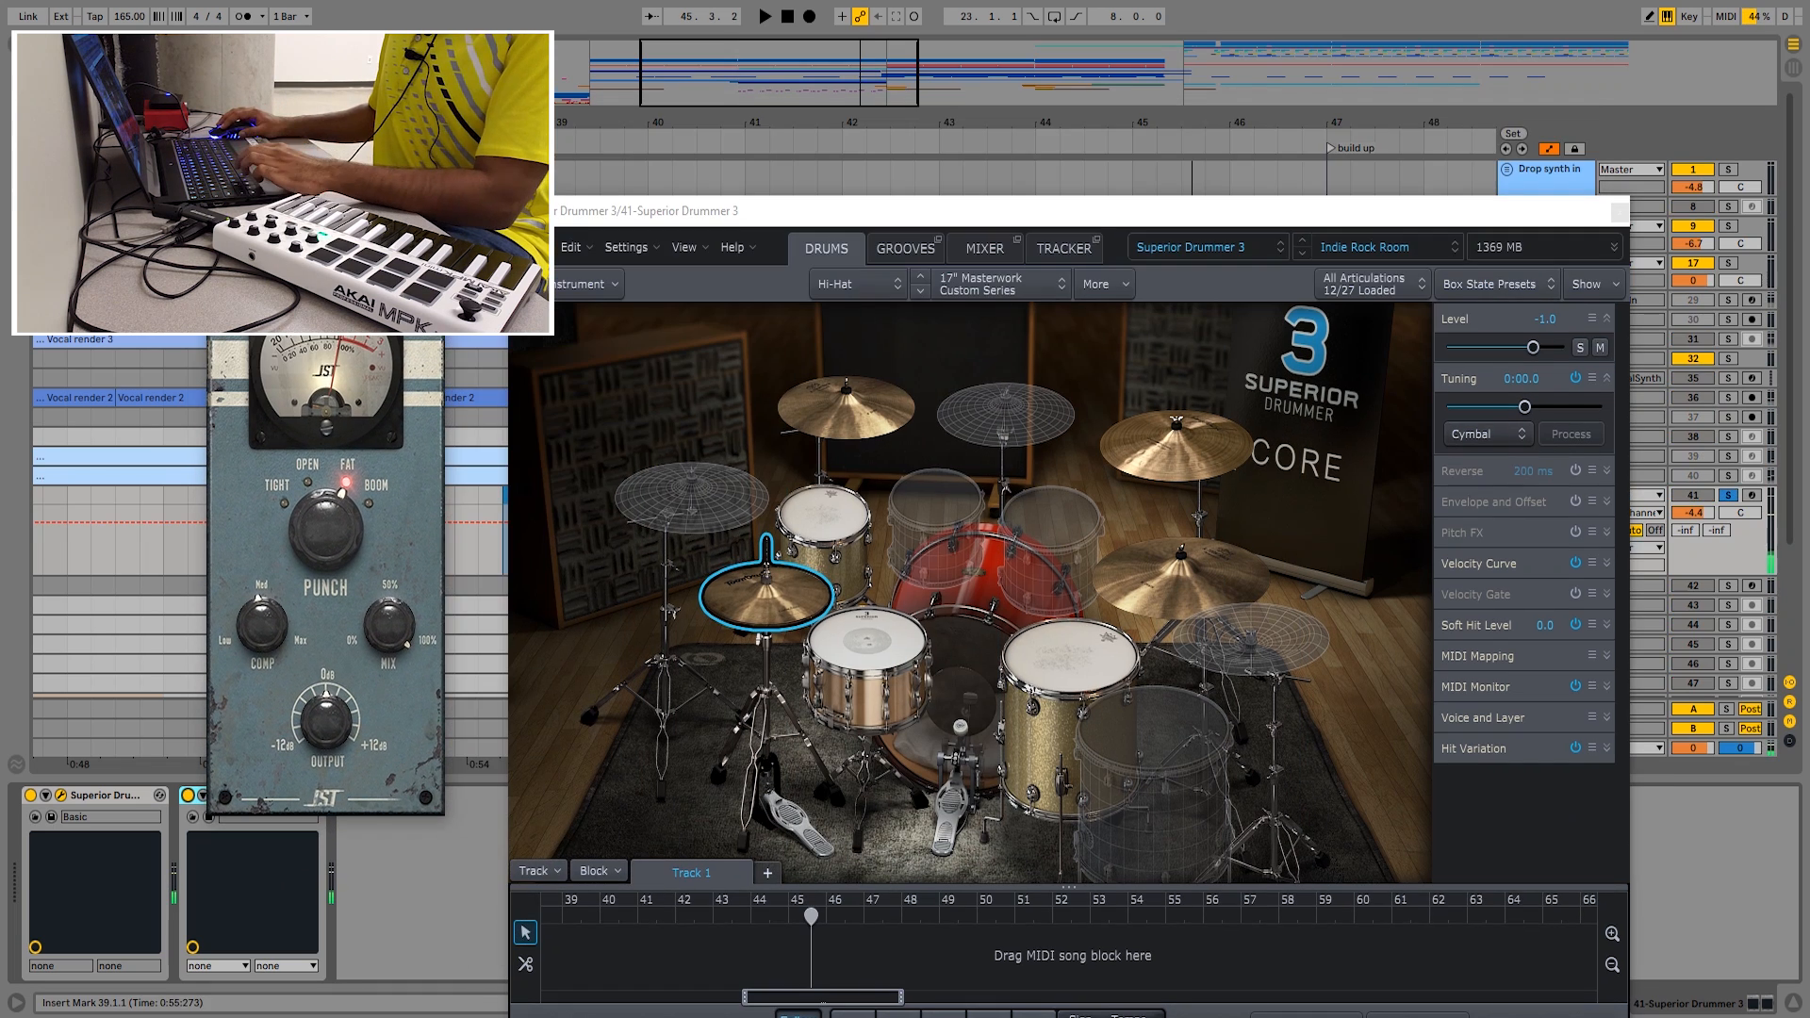
pyautogui.click(433, 188)
# - Open track 41's Superior Drummer MIDI clip and examine its notes while it plays soloed
pyautogui.scroll(3, 440, 419)
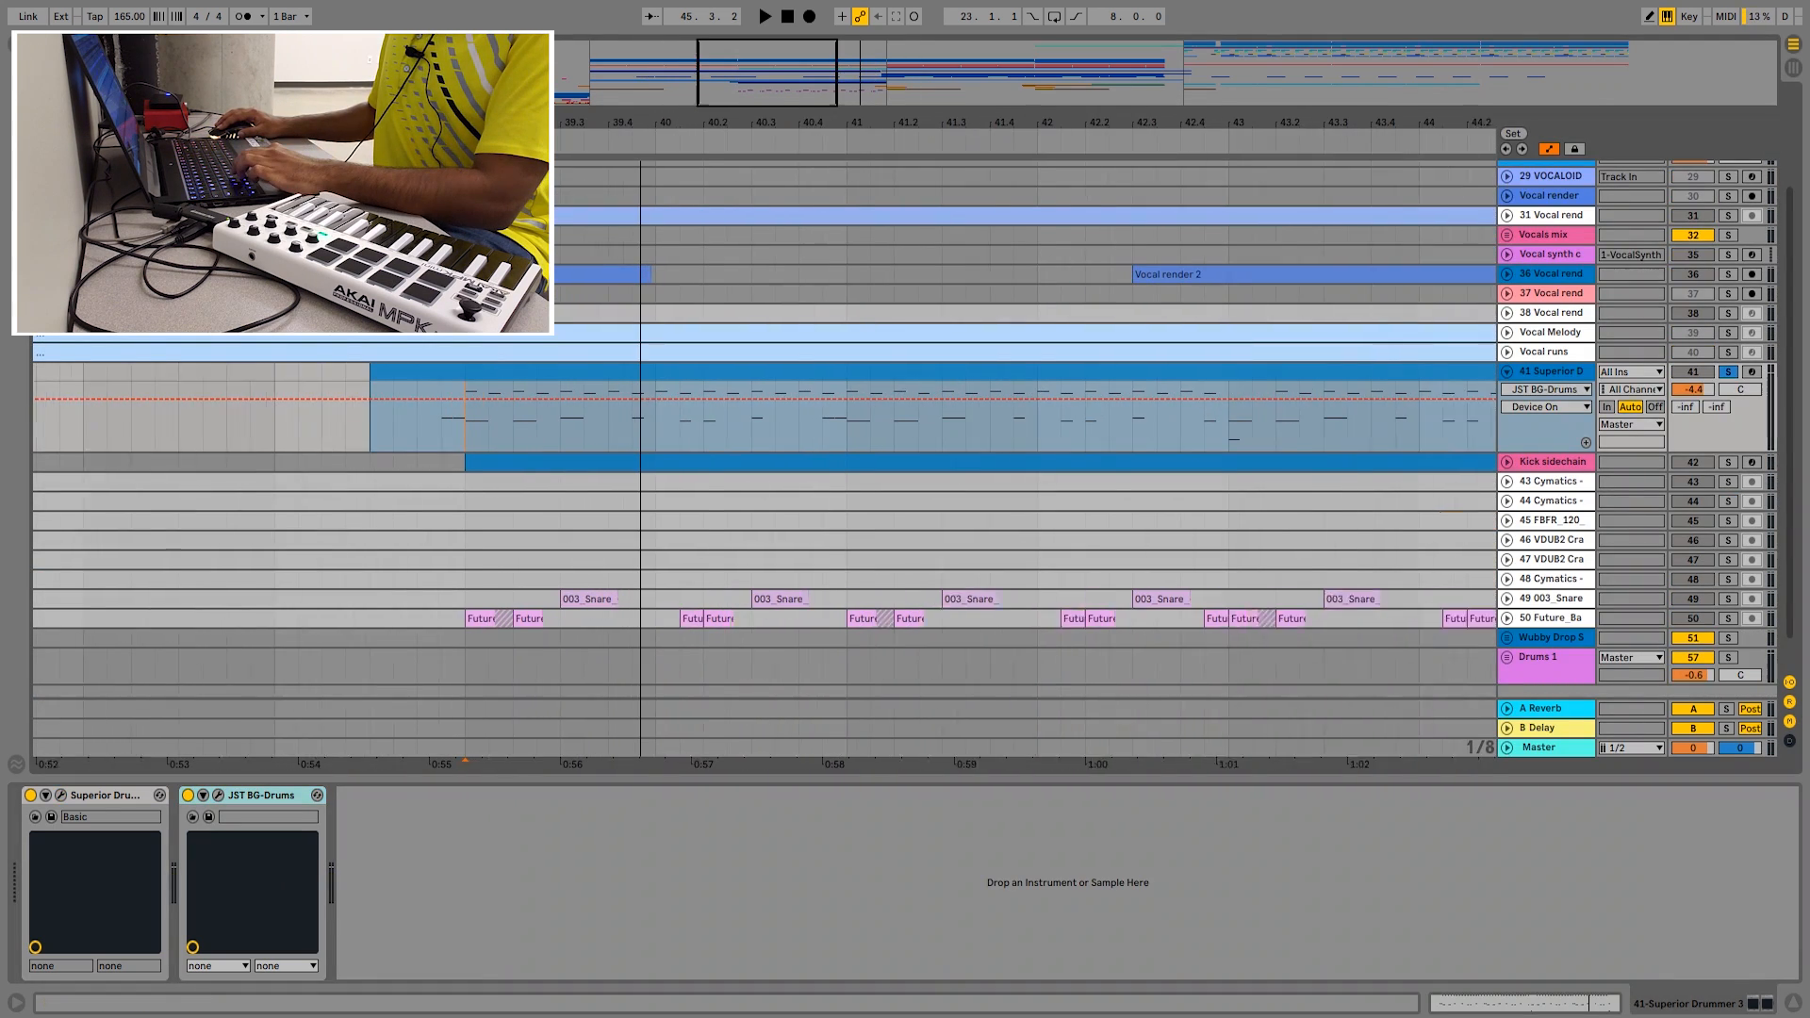
pyautogui.doubleClick(437, 422)
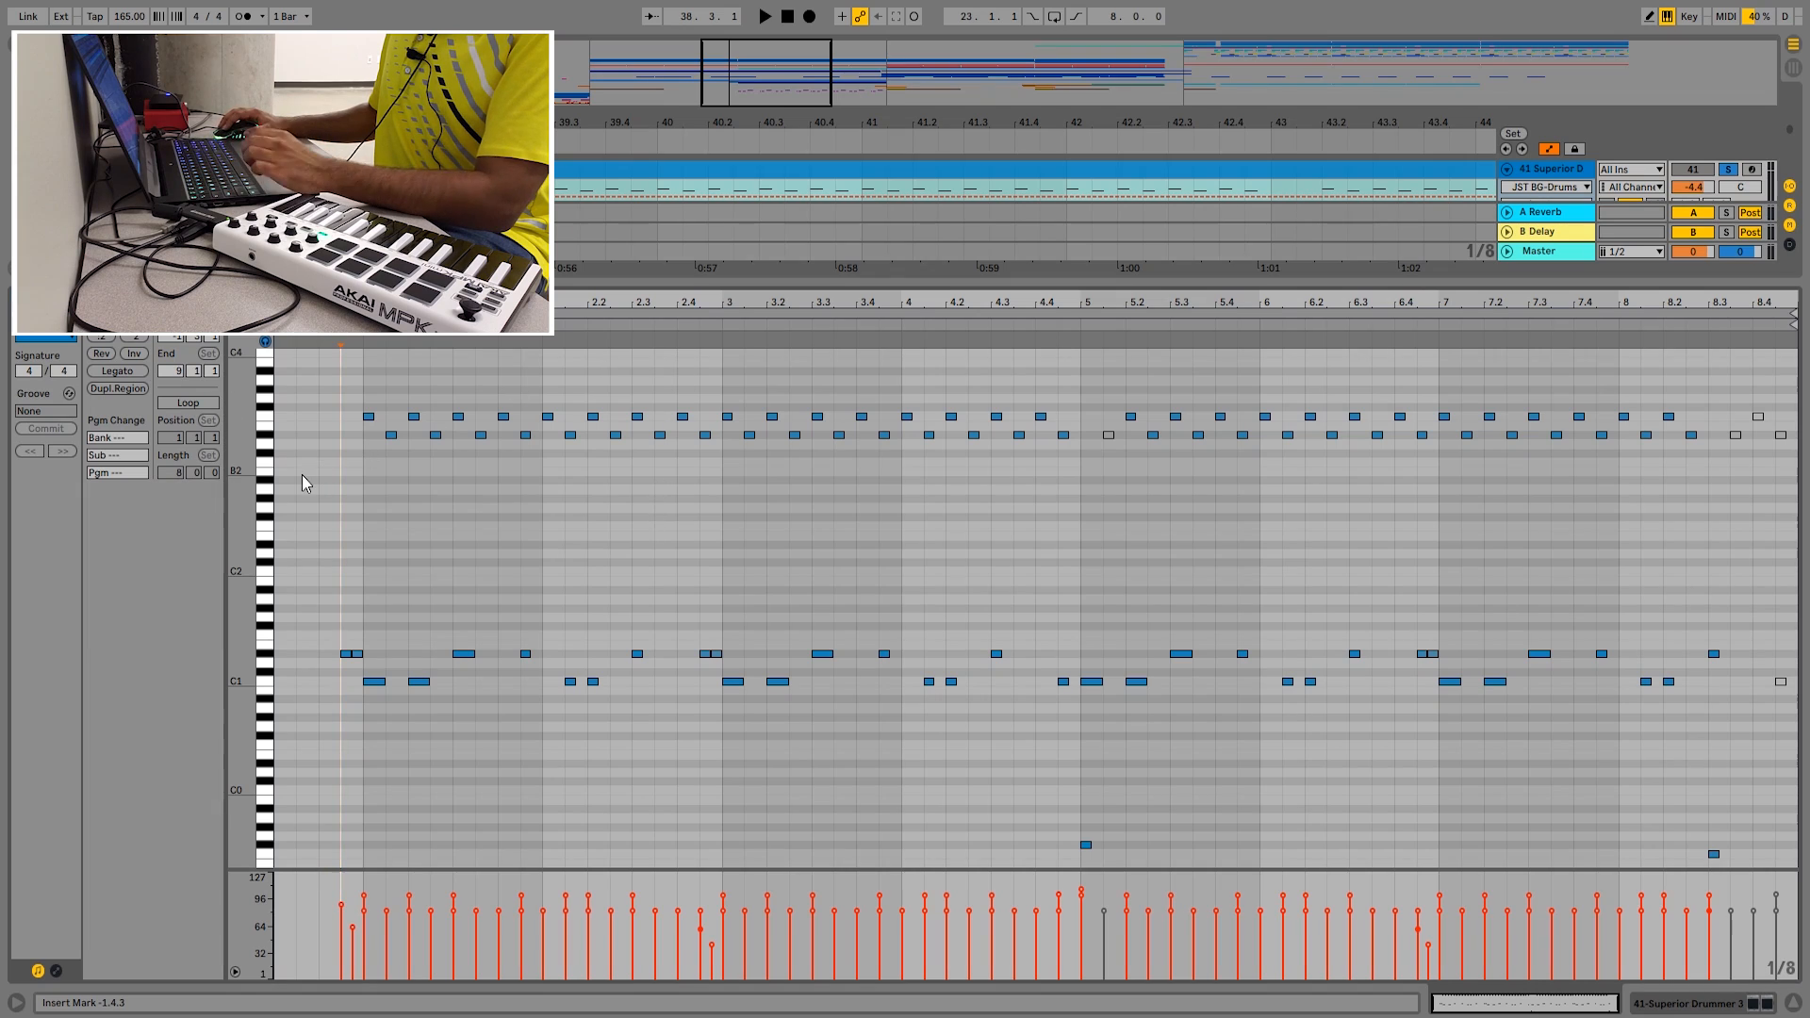
pyautogui.moveTo(415, 302); pyautogui.dragTo(795, 377)
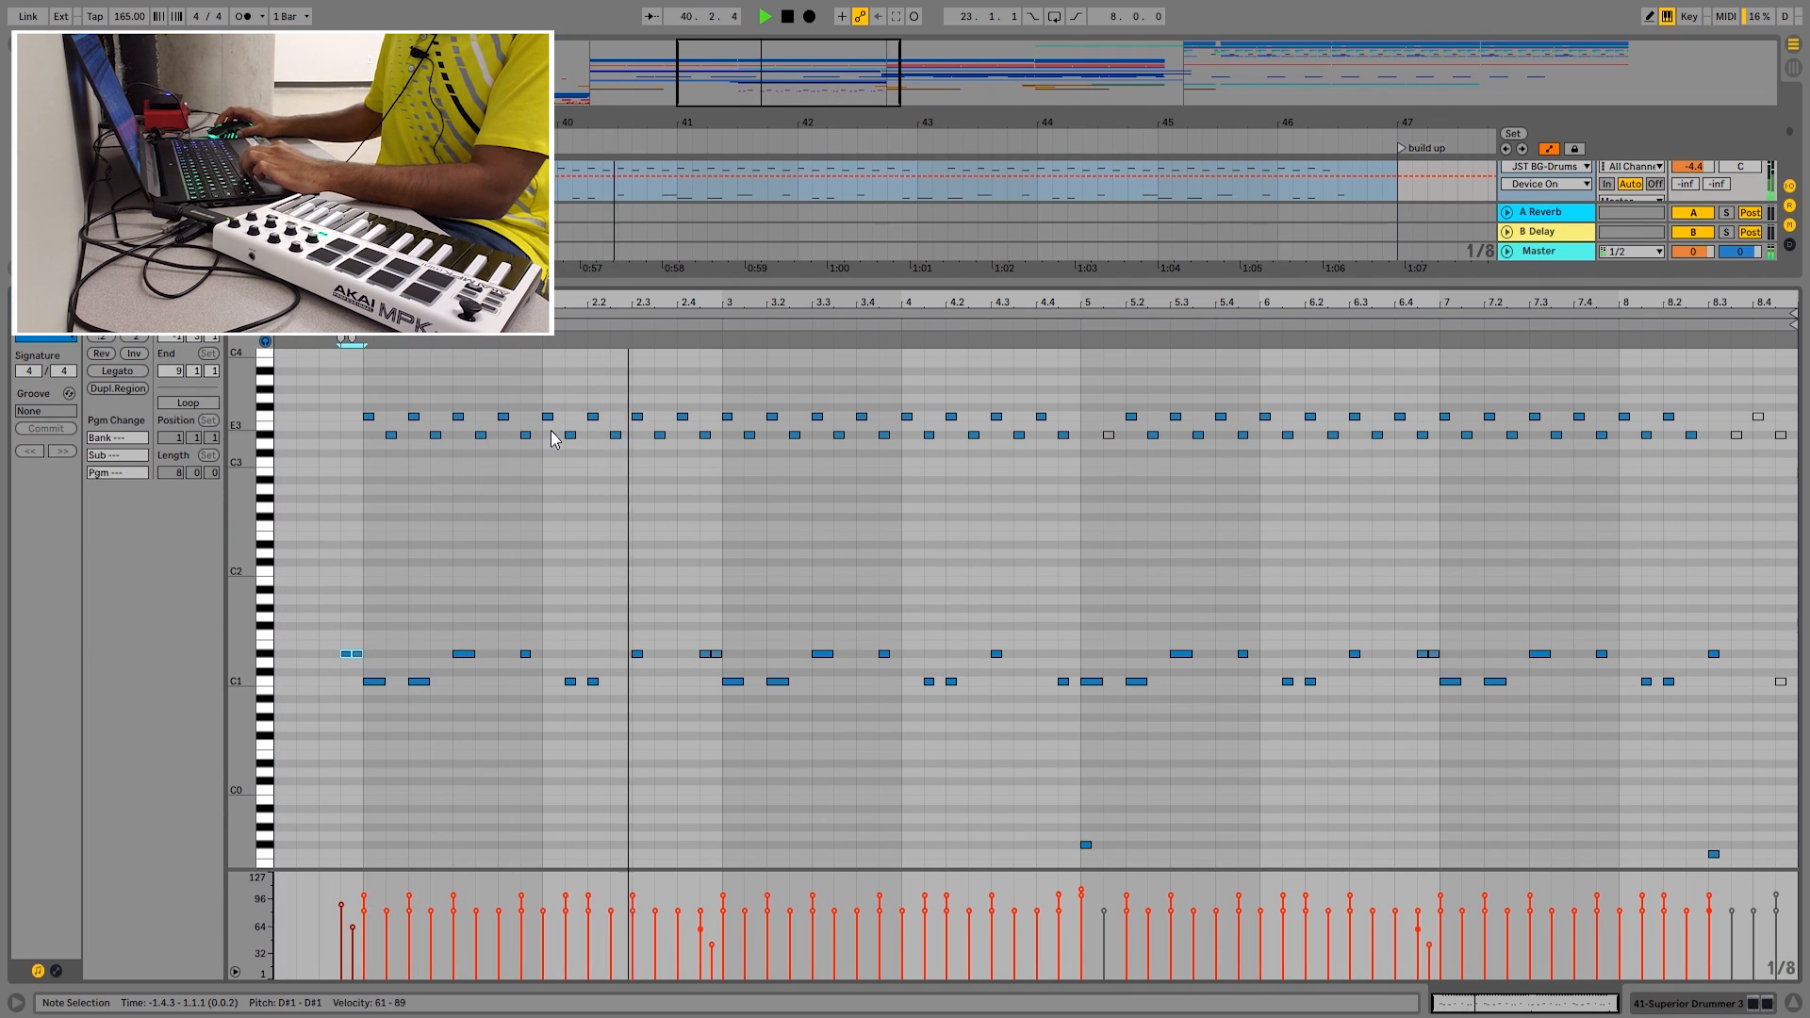
pyautogui.scroll(-1, 1093, 534)
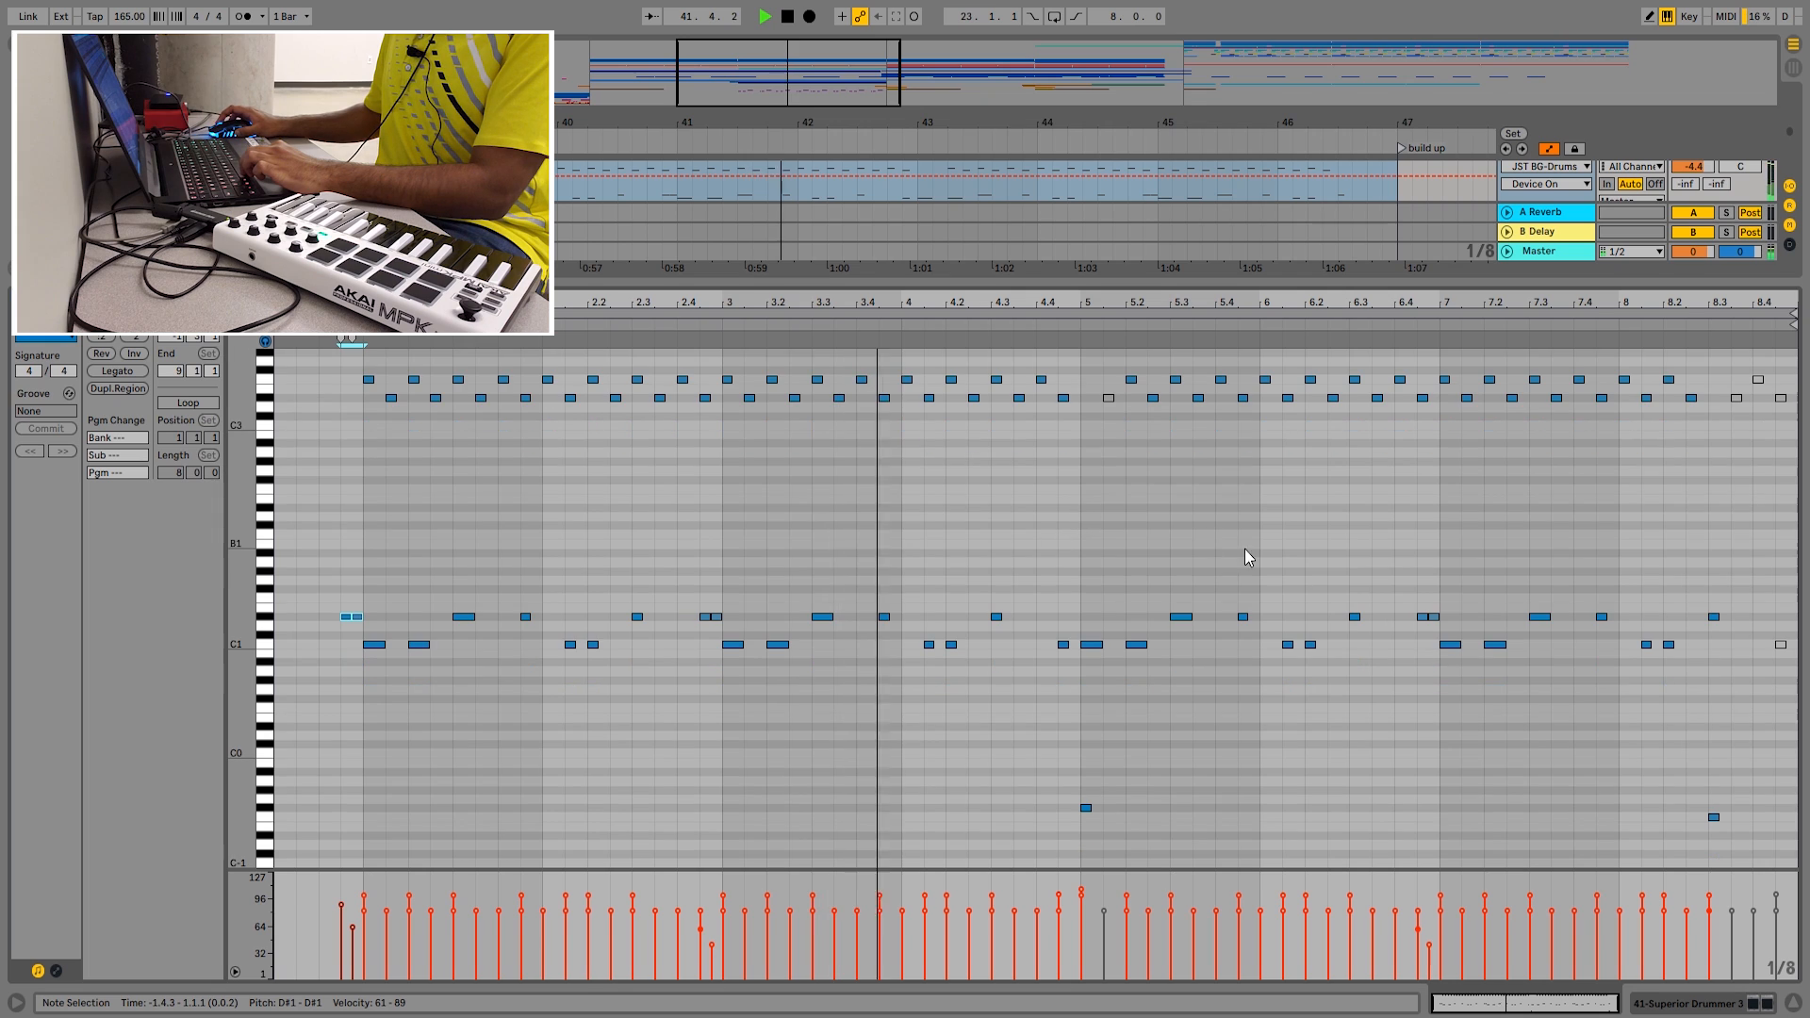
pyautogui.moveTo(1202, 304); pyautogui.dragTo(933, 760)
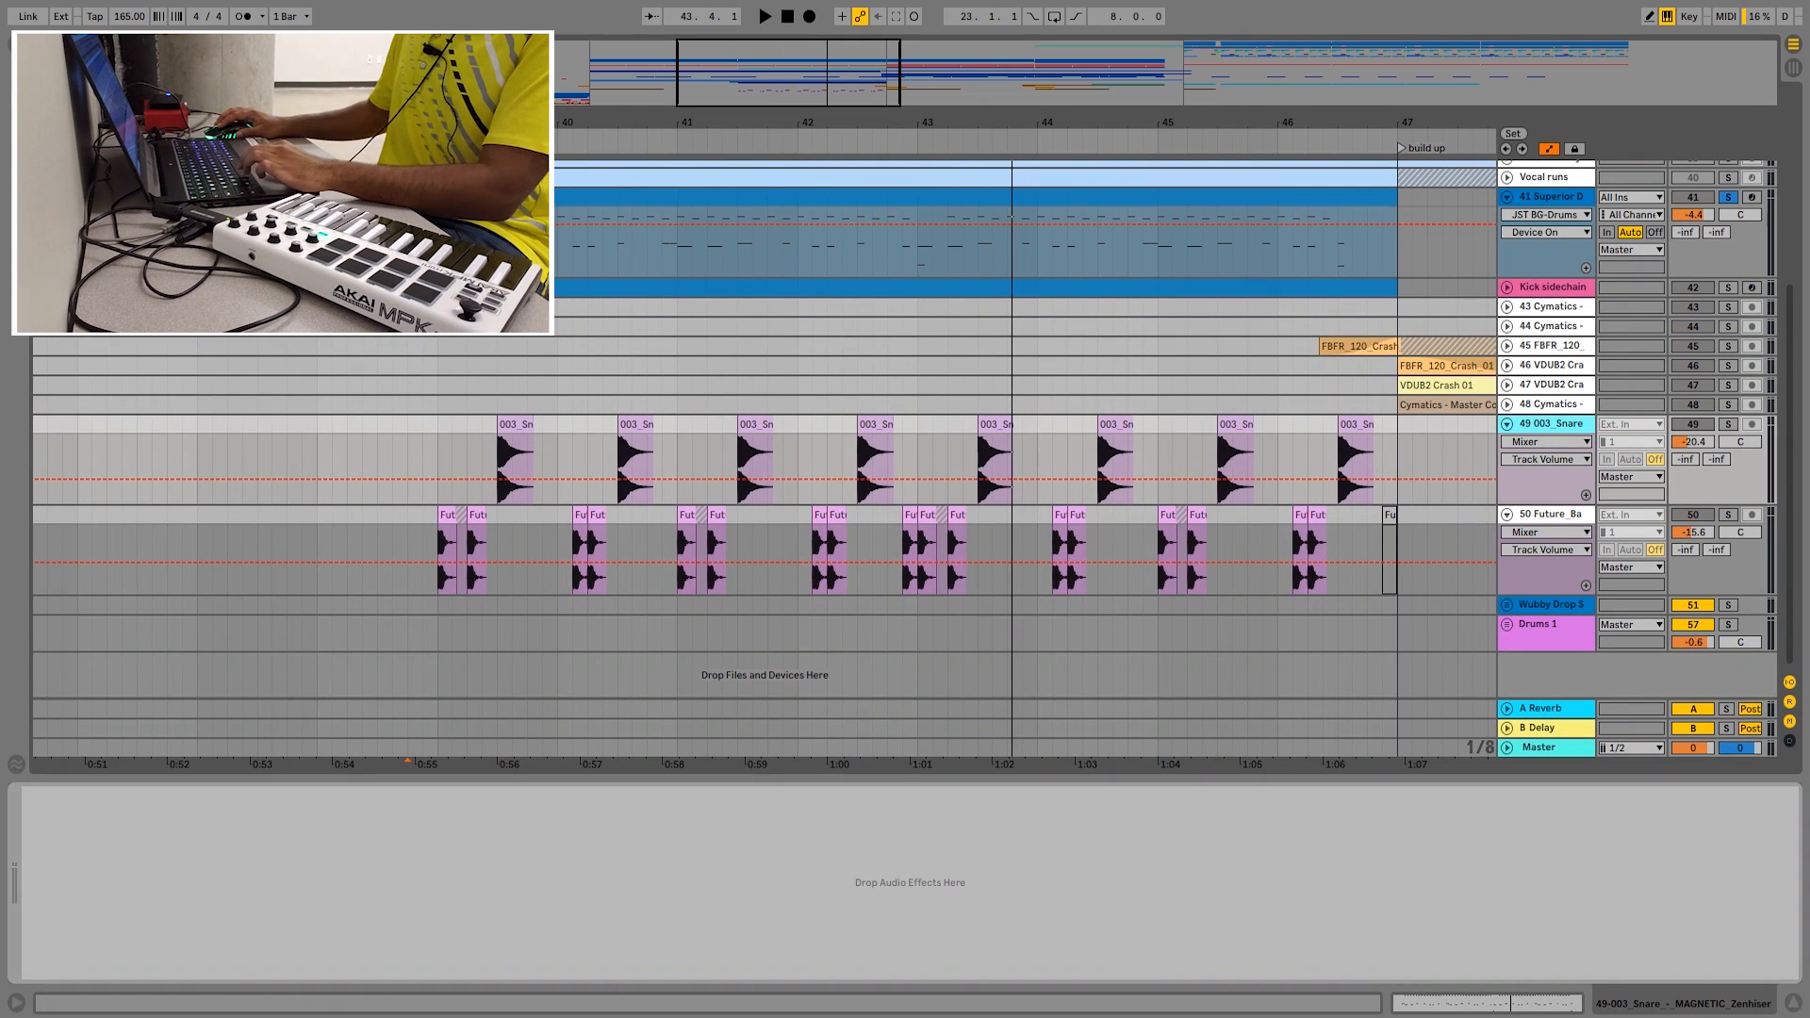
# - Audition Future_Bass kick track 50 soloed from bar 39 and 003_Snare track 49 soloed from bar 39.3
pyautogui.moveTo(751, 68); pyautogui.dragTo(741, 109)
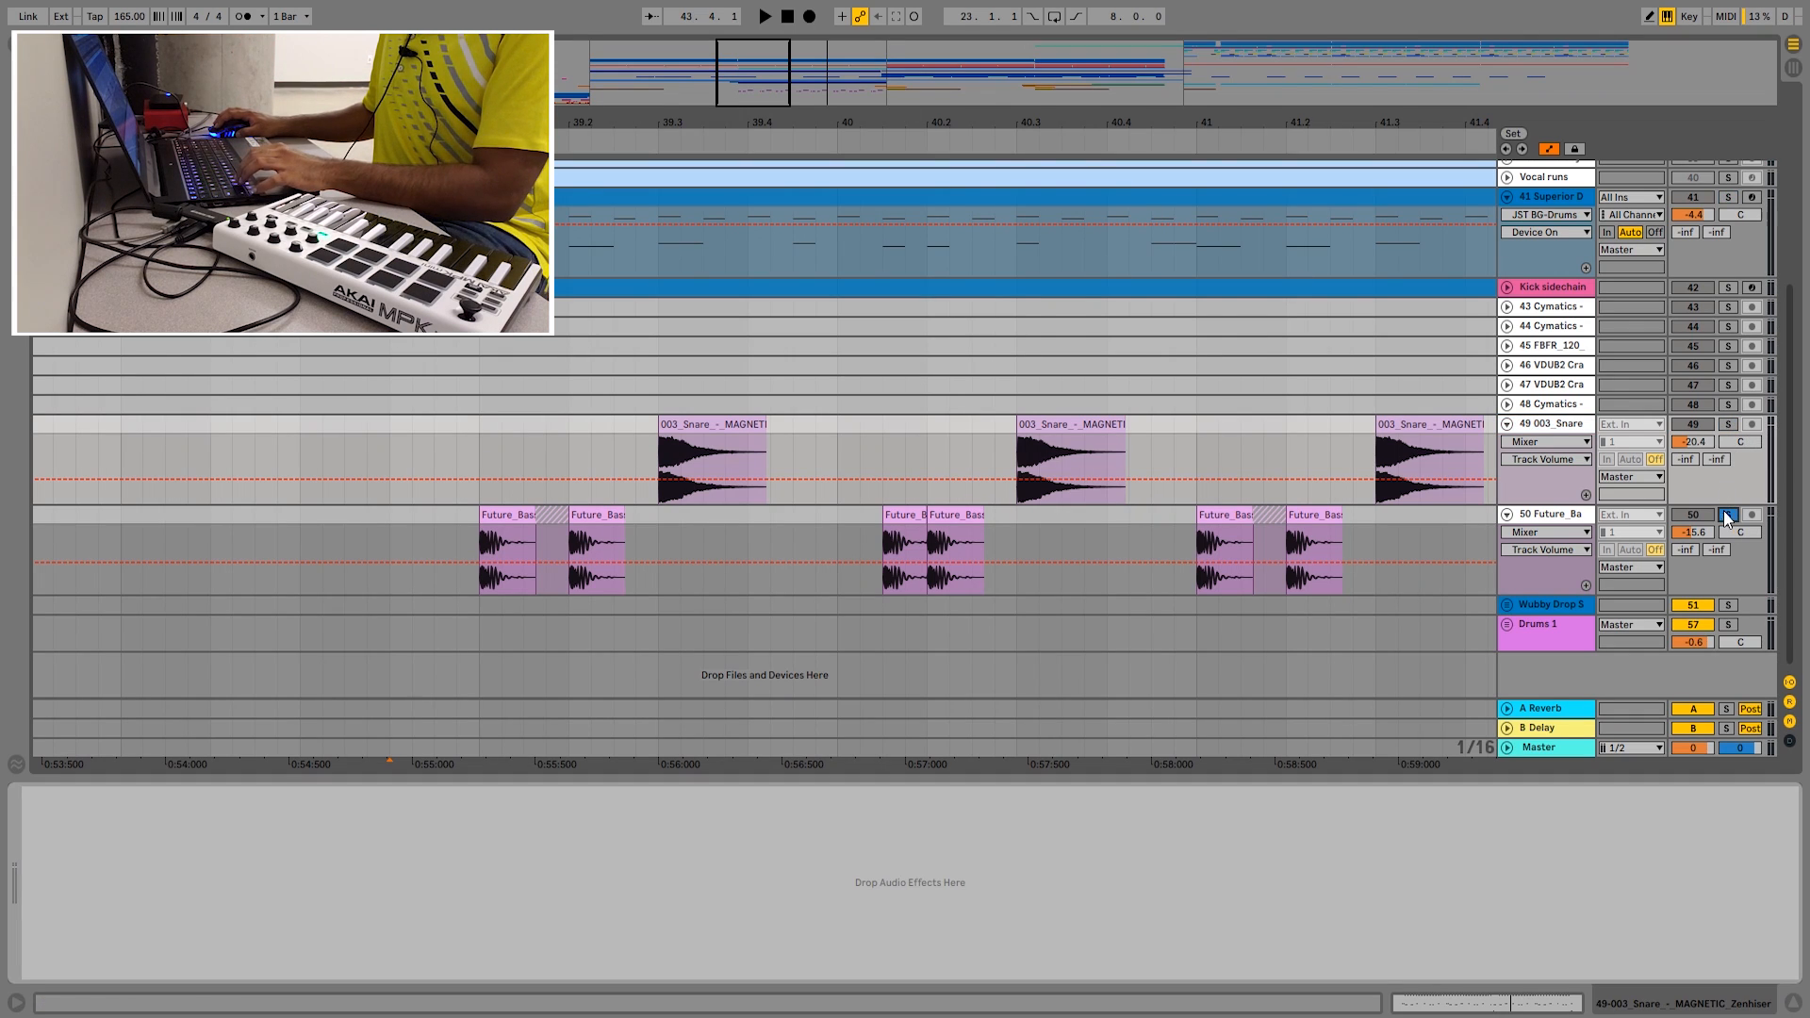
pyautogui.click(479, 451)
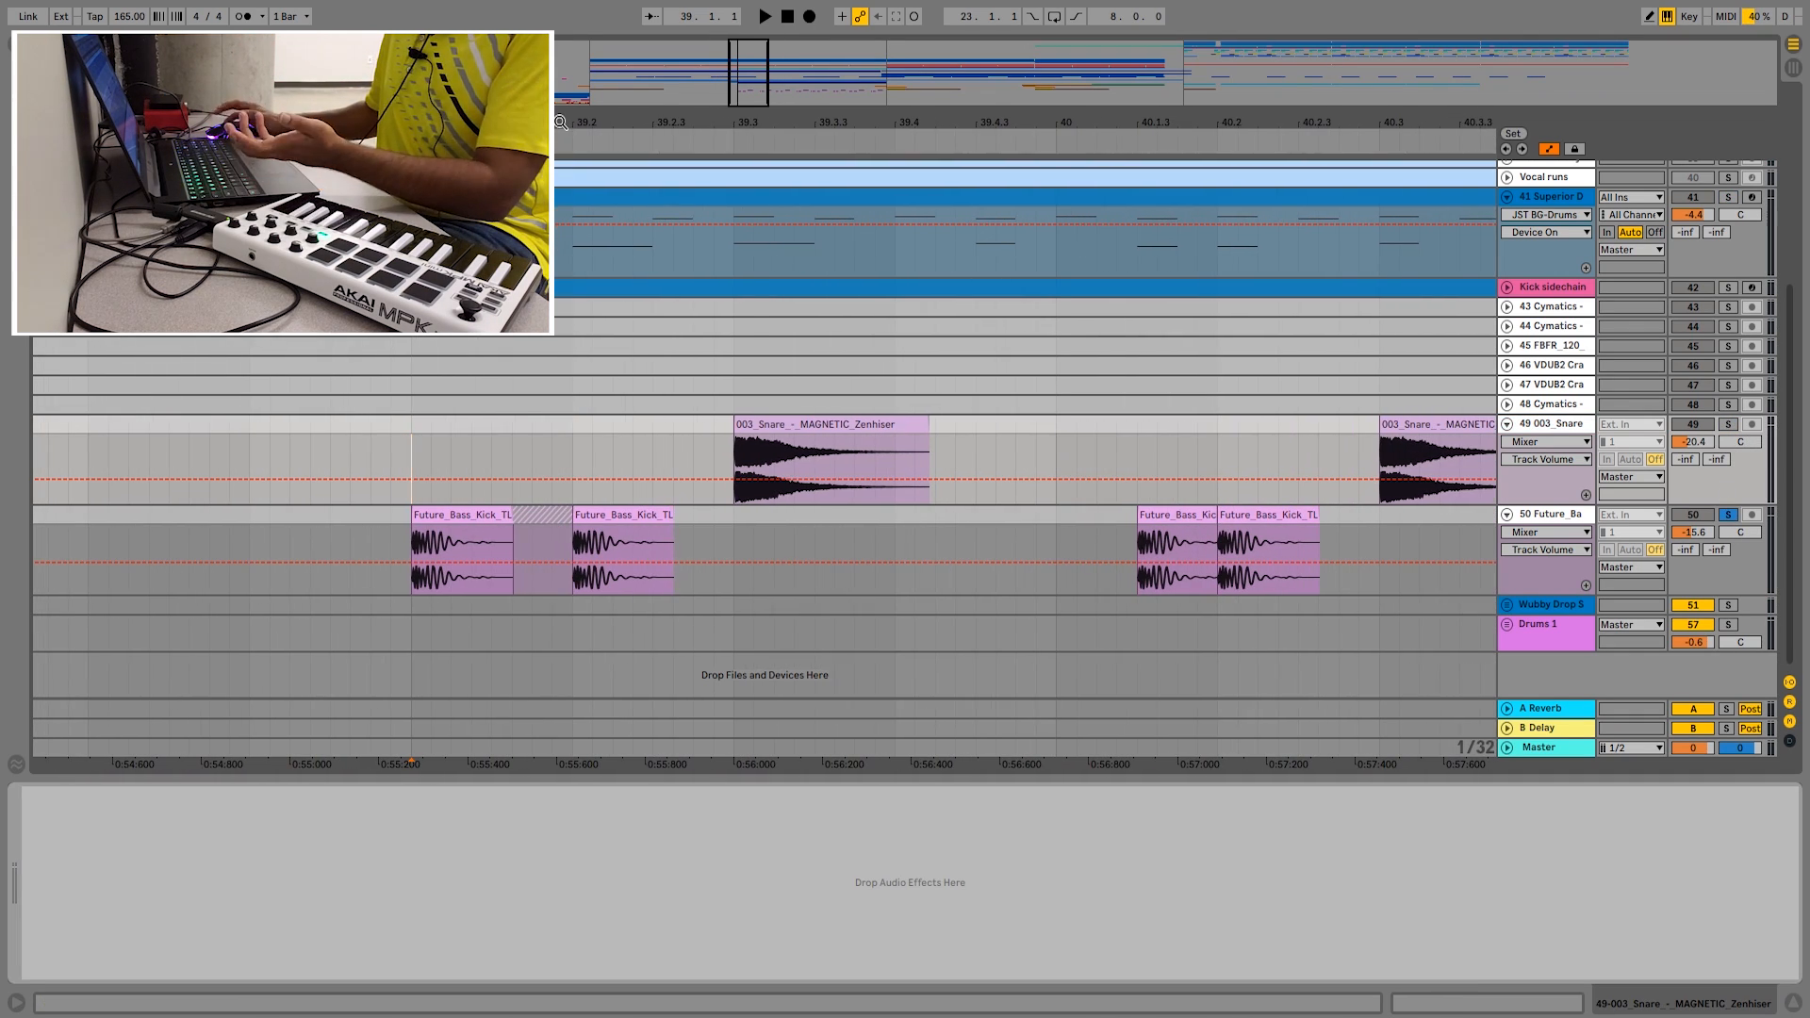
pyautogui.press('space')
pyautogui.press('space')
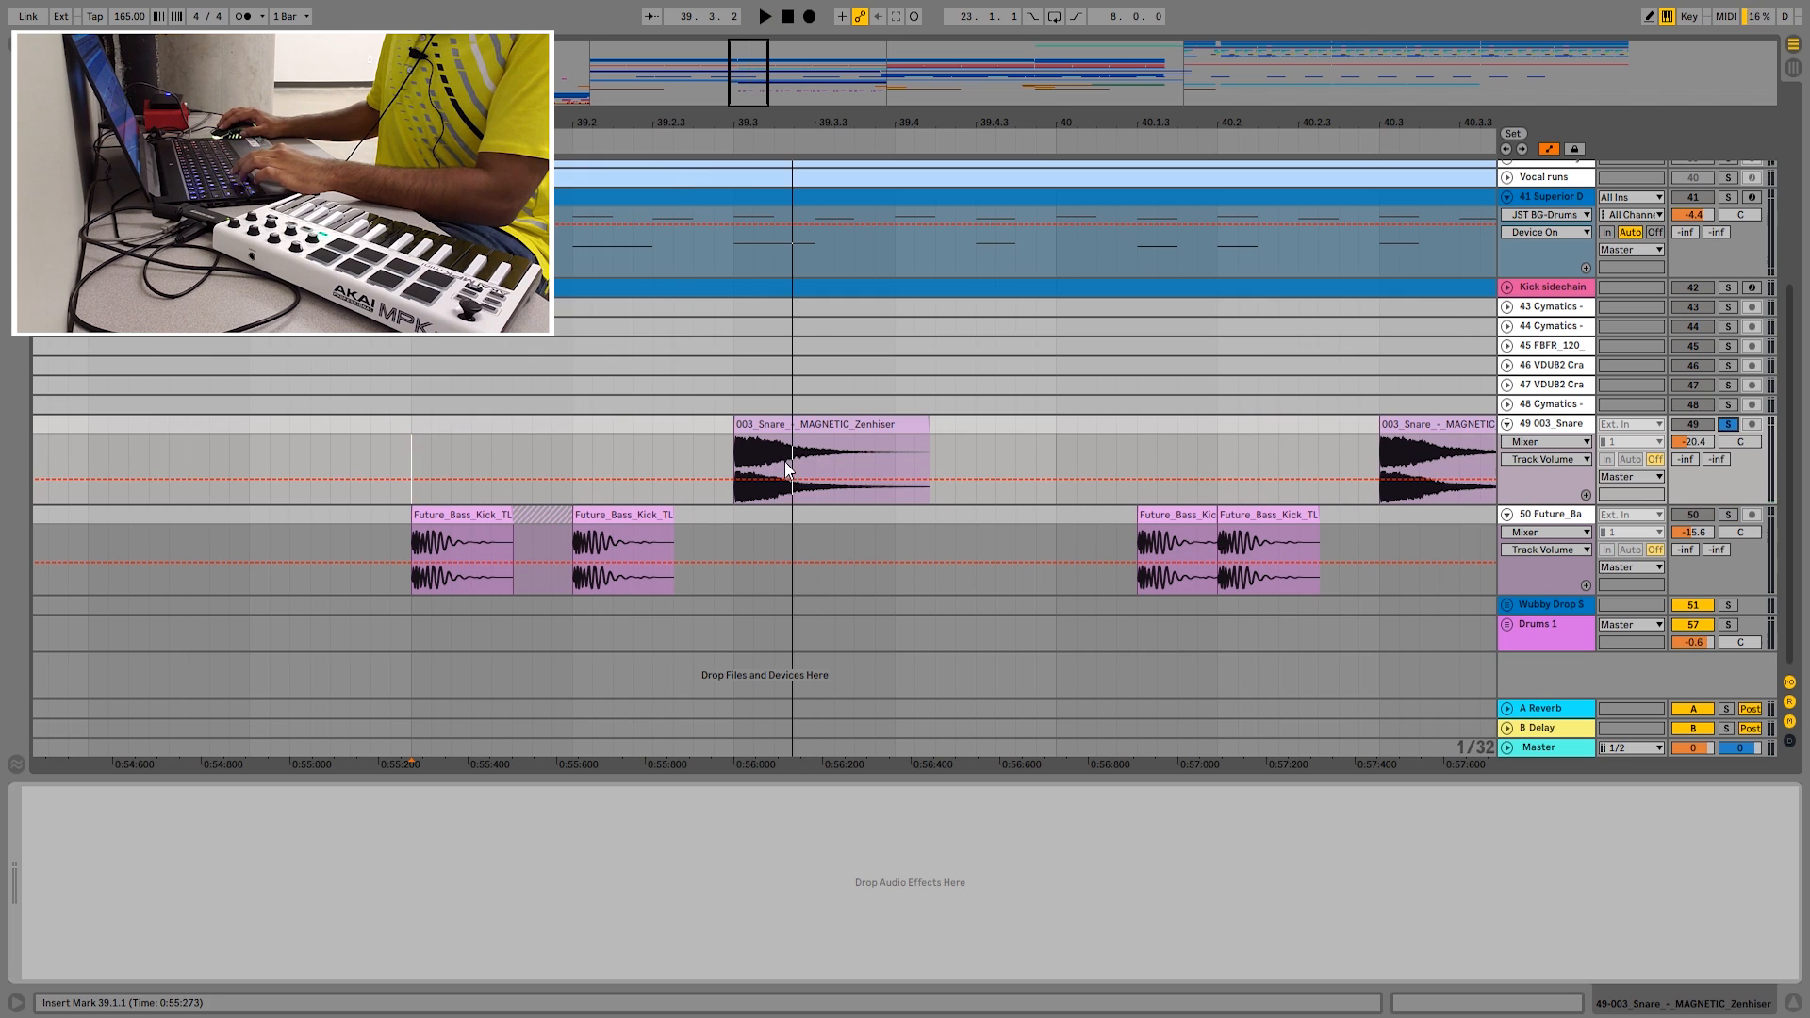
pyautogui.click(735, 462)
pyautogui.press('space')
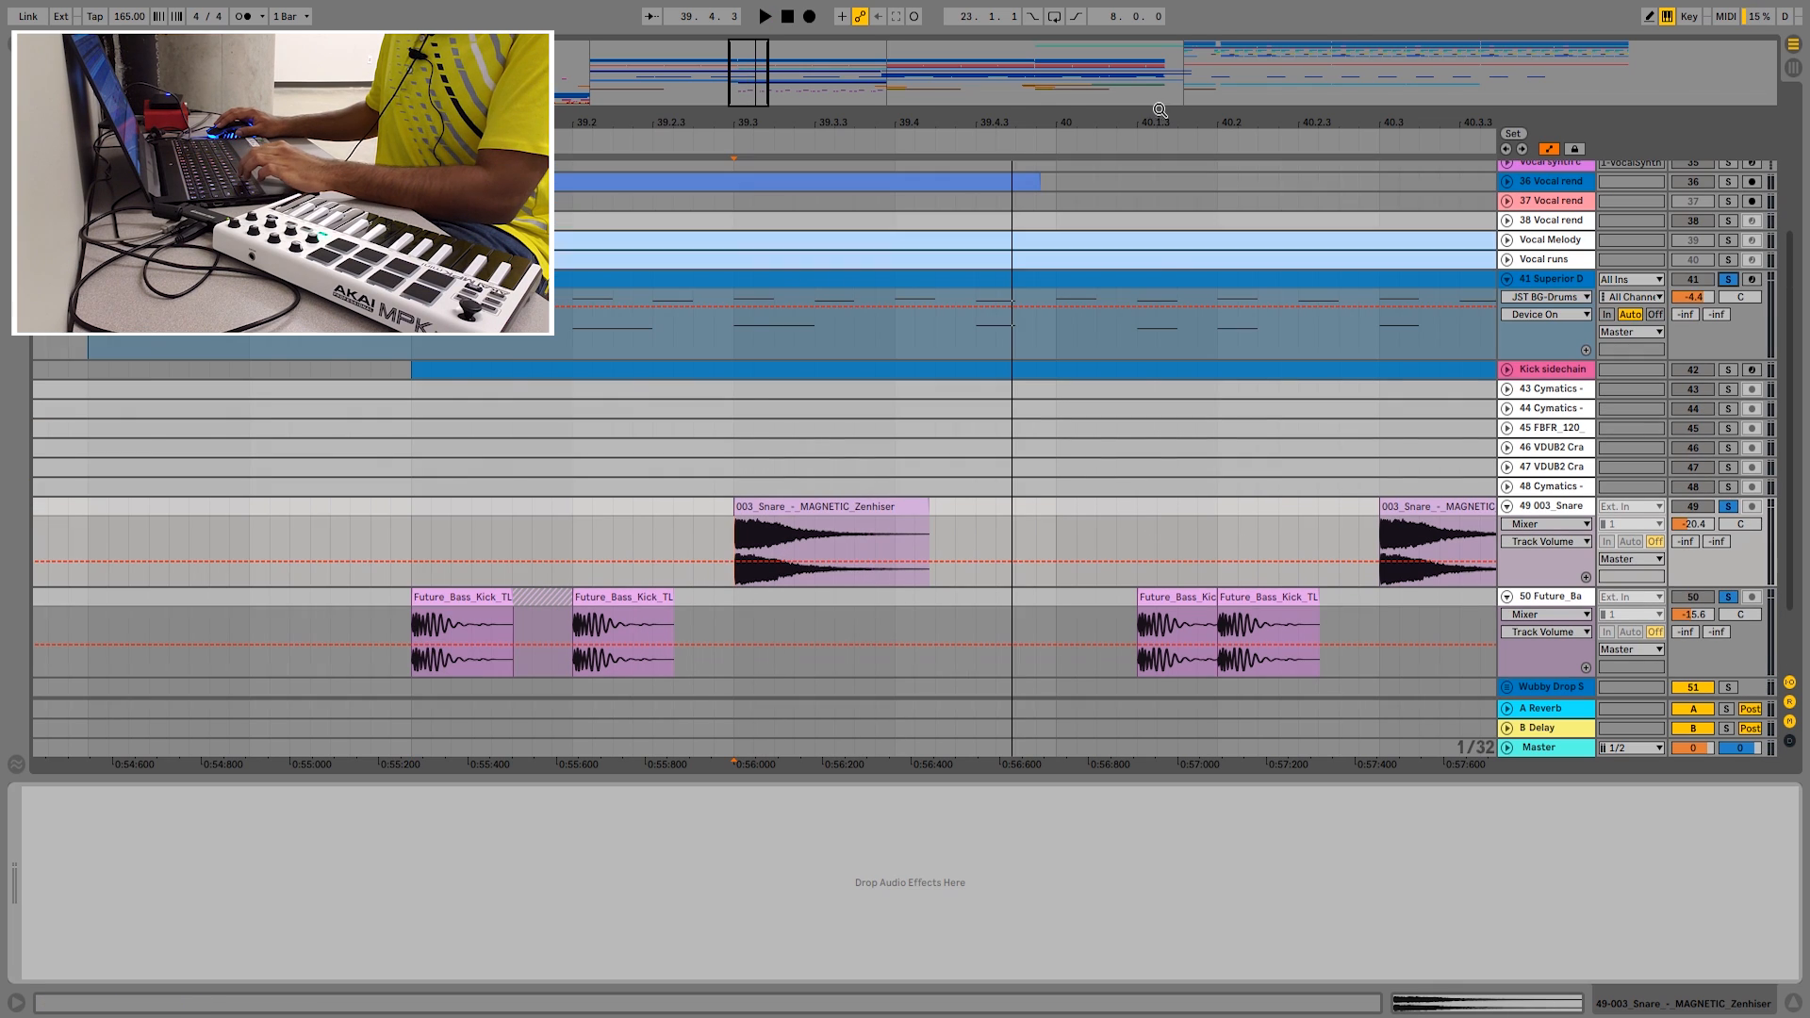
# - Play the Superior Drummer, snare and kick tracks 41, 49 and 50 together from bar 39
pyautogui.moveTo(1163, 119); pyautogui.dragTo(895, 130)
pyautogui.click(730, 339)
pyautogui.press('space')
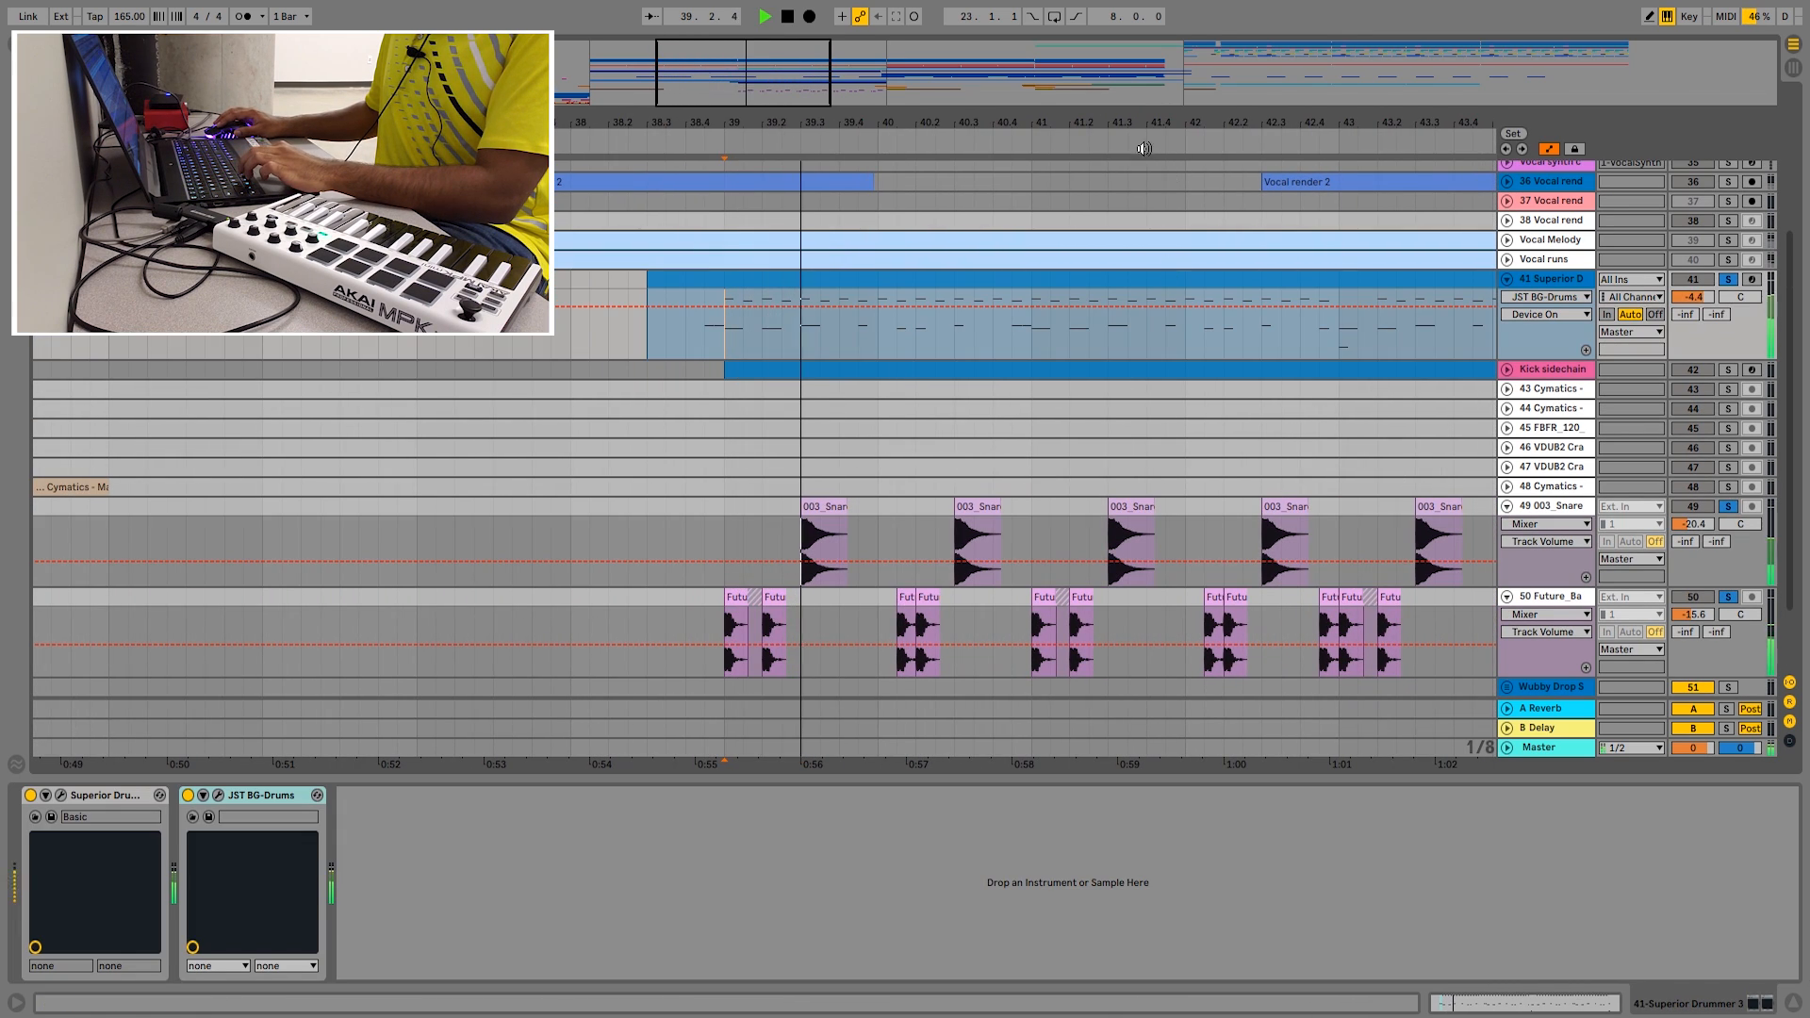
pyautogui.scroll(-2, 952, 435)
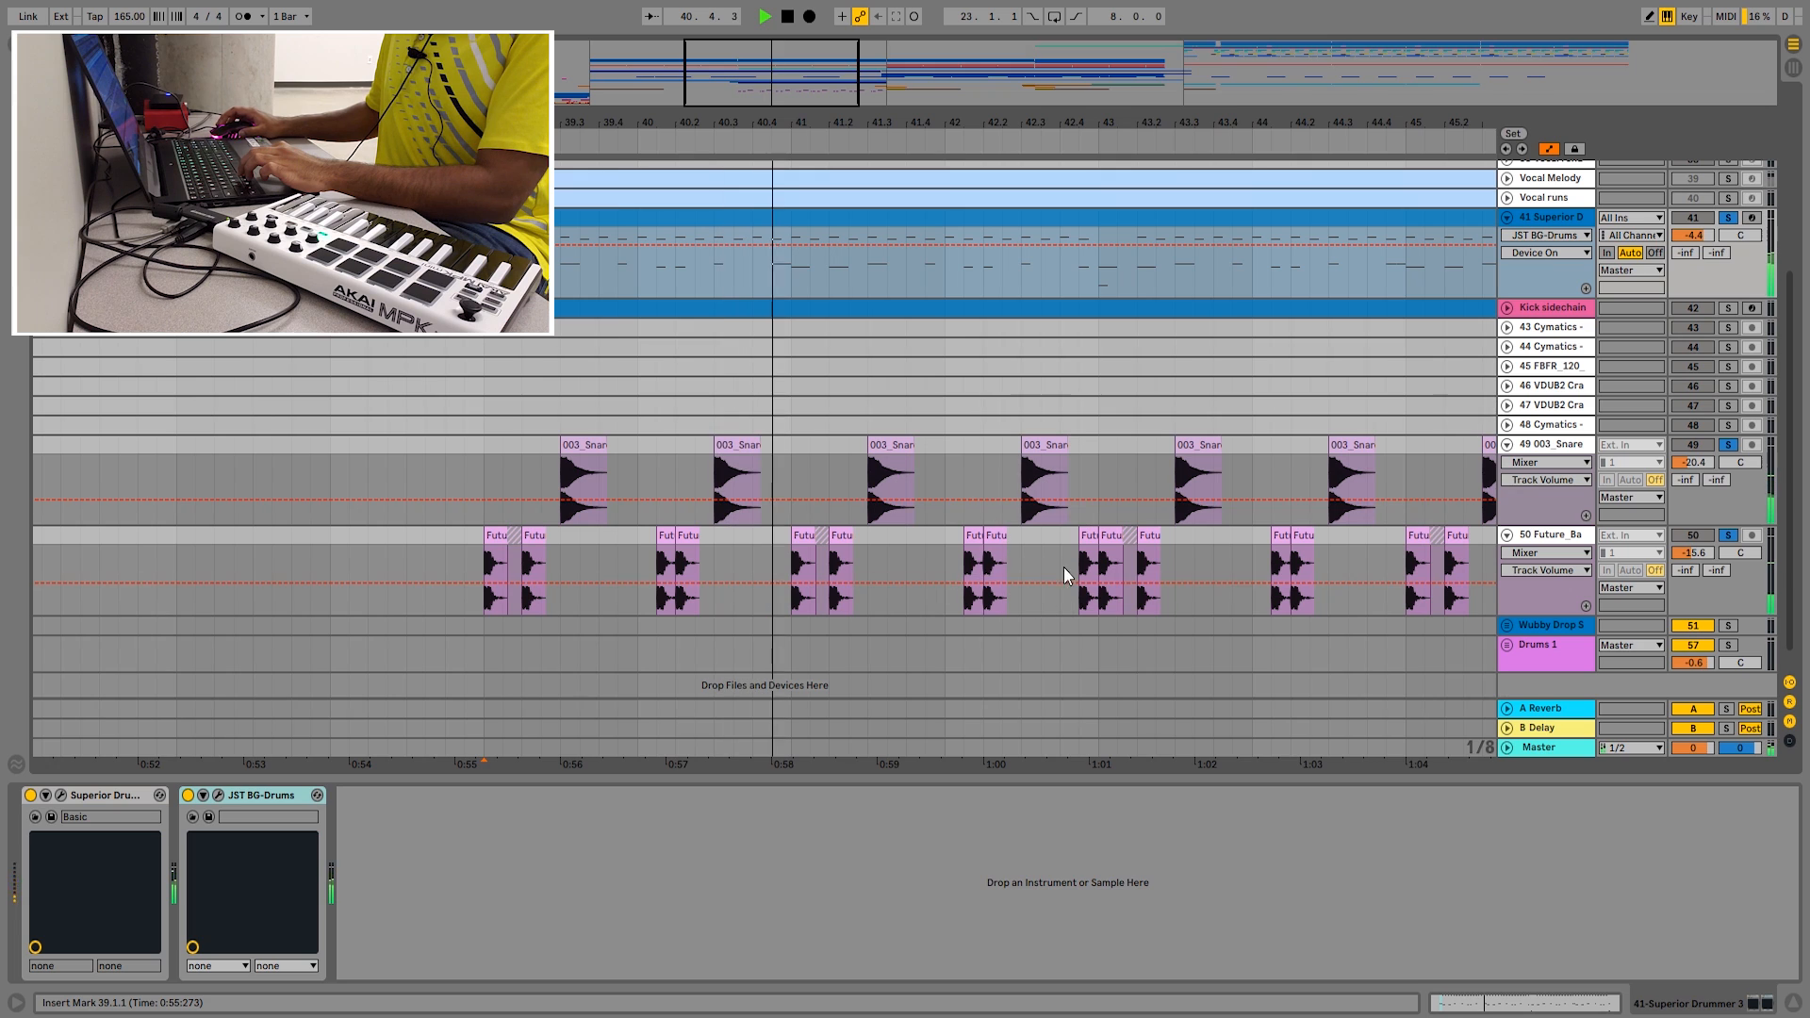
pyautogui.moveTo(1172, 127); pyautogui.dragTo(883, 104)
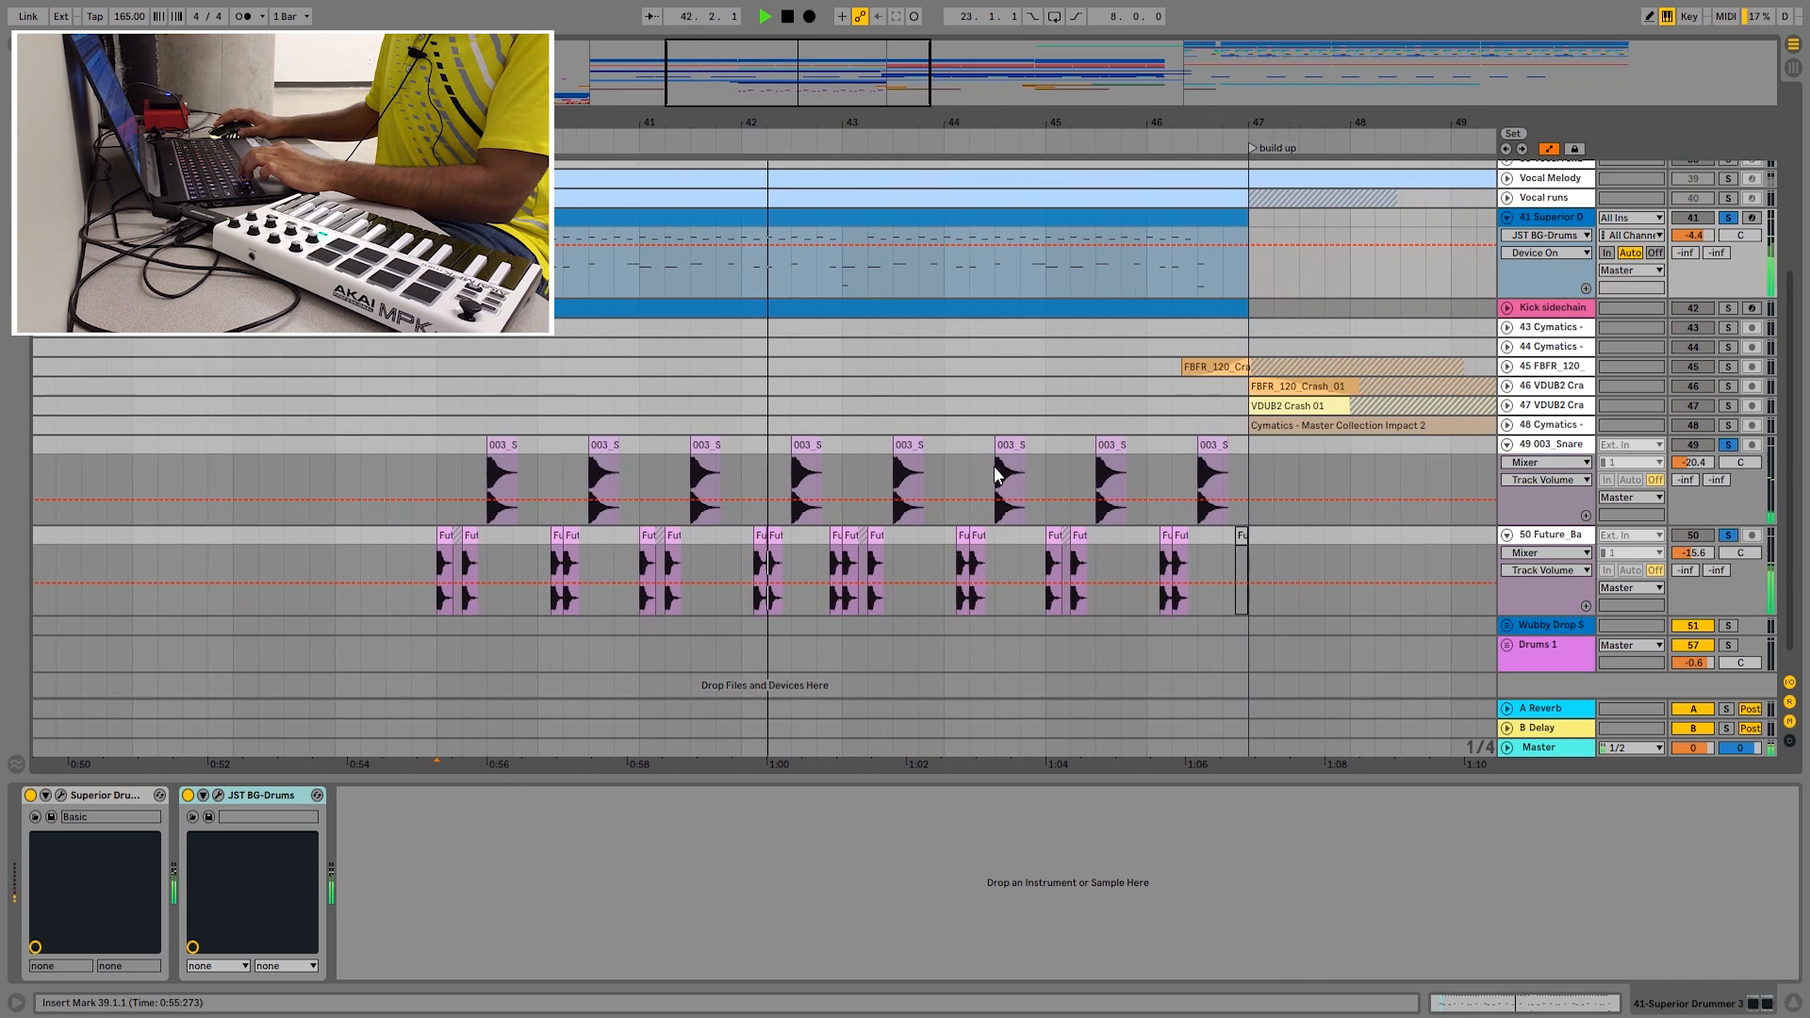
pyautogui.scroll(-1, 1093, 499)
pyautogui.scroll(1, 1055, 490)
pyautogui.scroll(-1, 1033, 483)
# - Open track 26's clip at the build up and examine its notes while playing it soloed from bar 47
pyautogui.moveTo(1235, 124); pyautogui.dragTo(1115, 106)
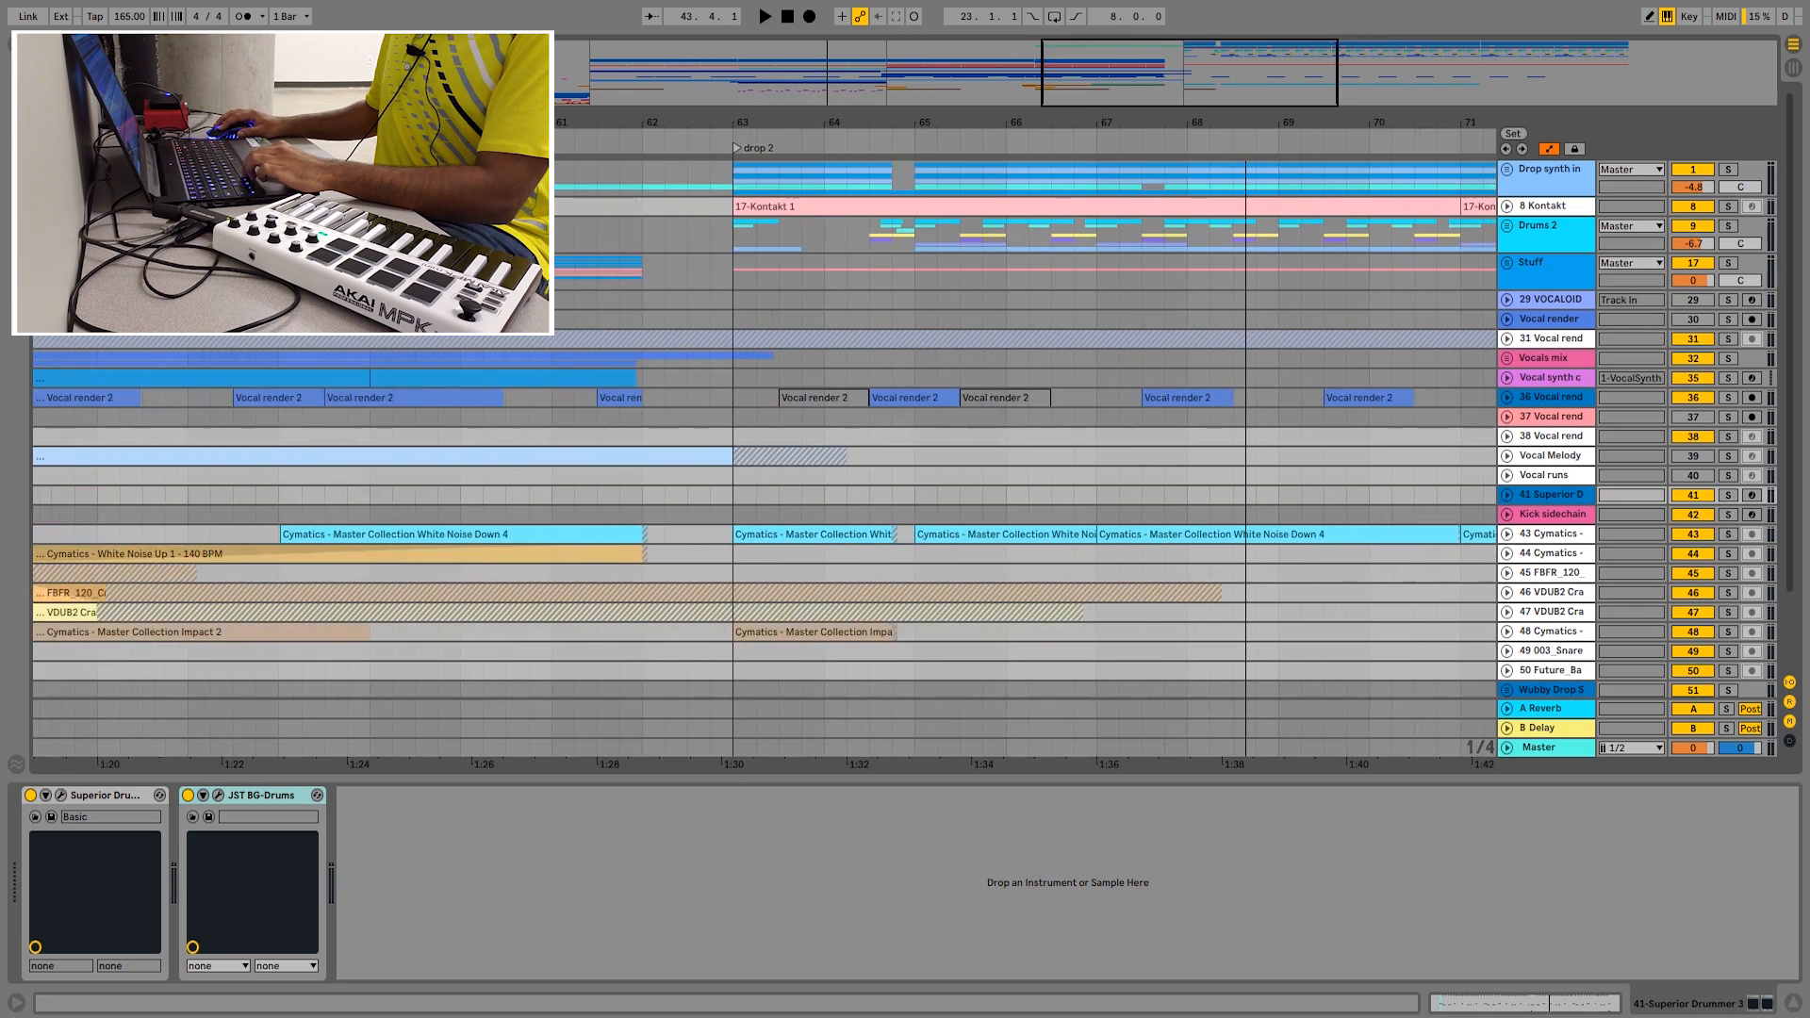
pyautogui.moveTo(905, 124); pyautogui.dragTo(917, 196)
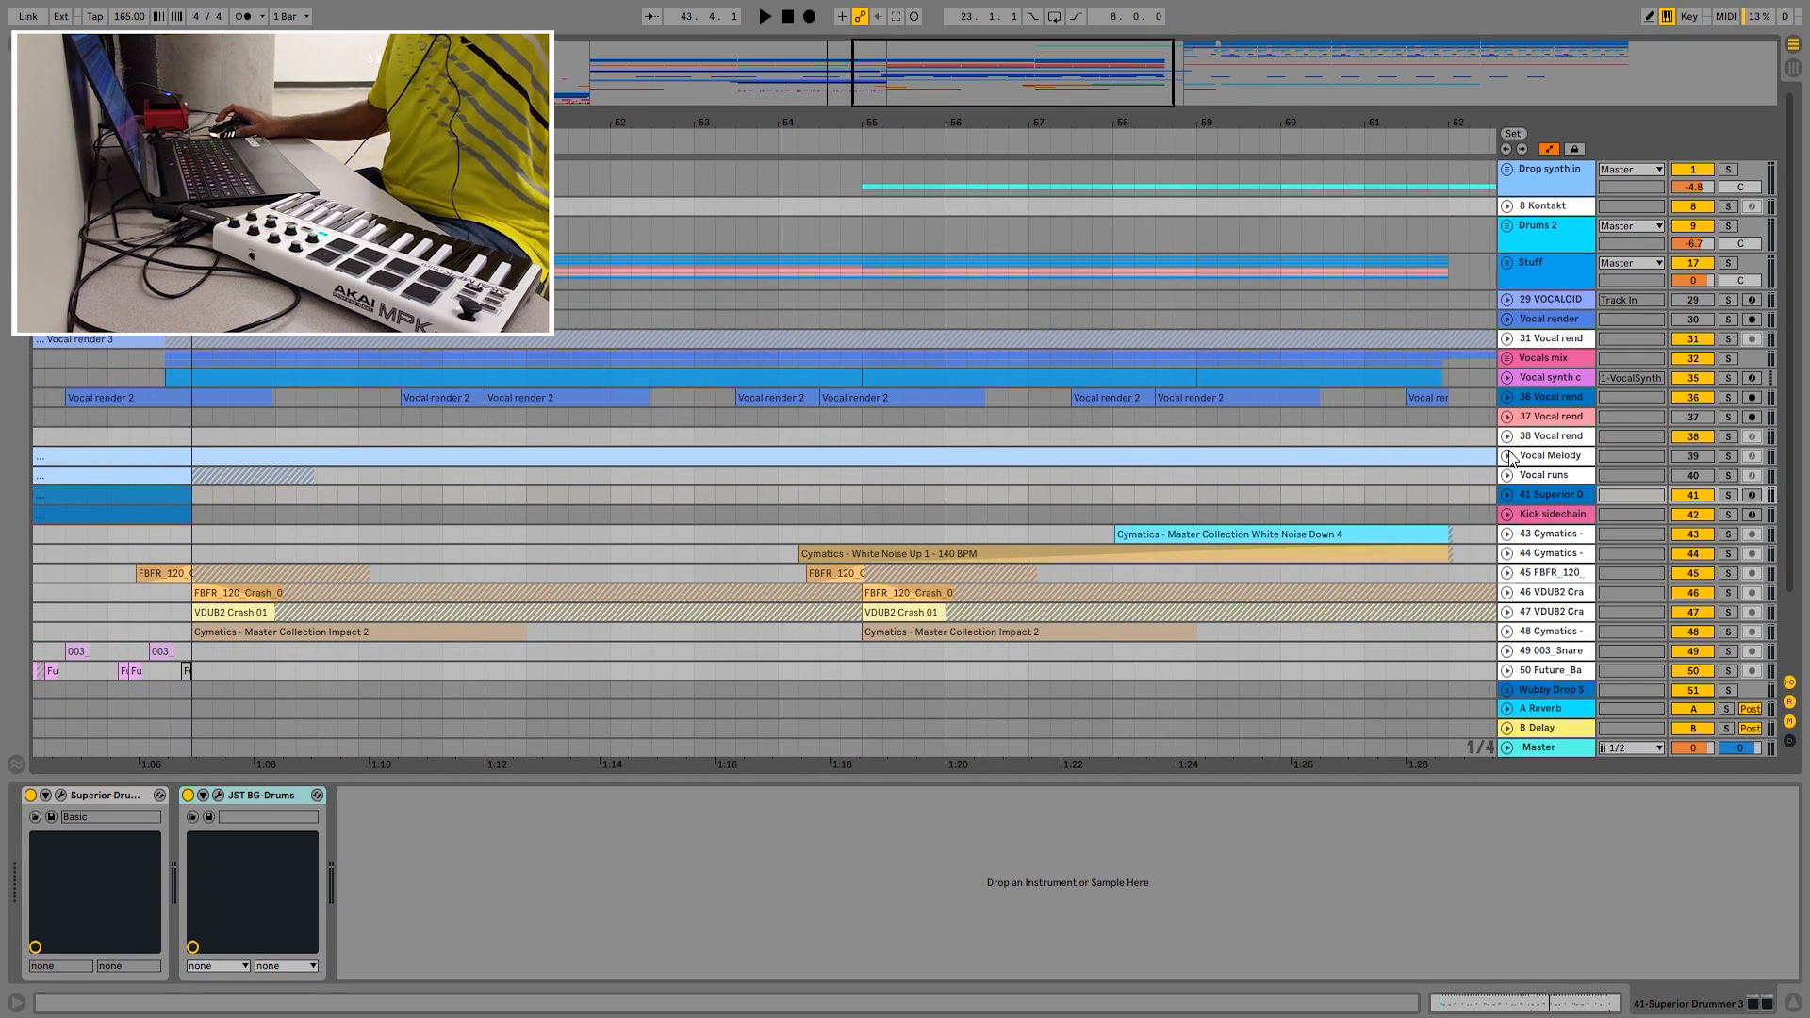
pyautogui.scroll(2, 1545, 538)
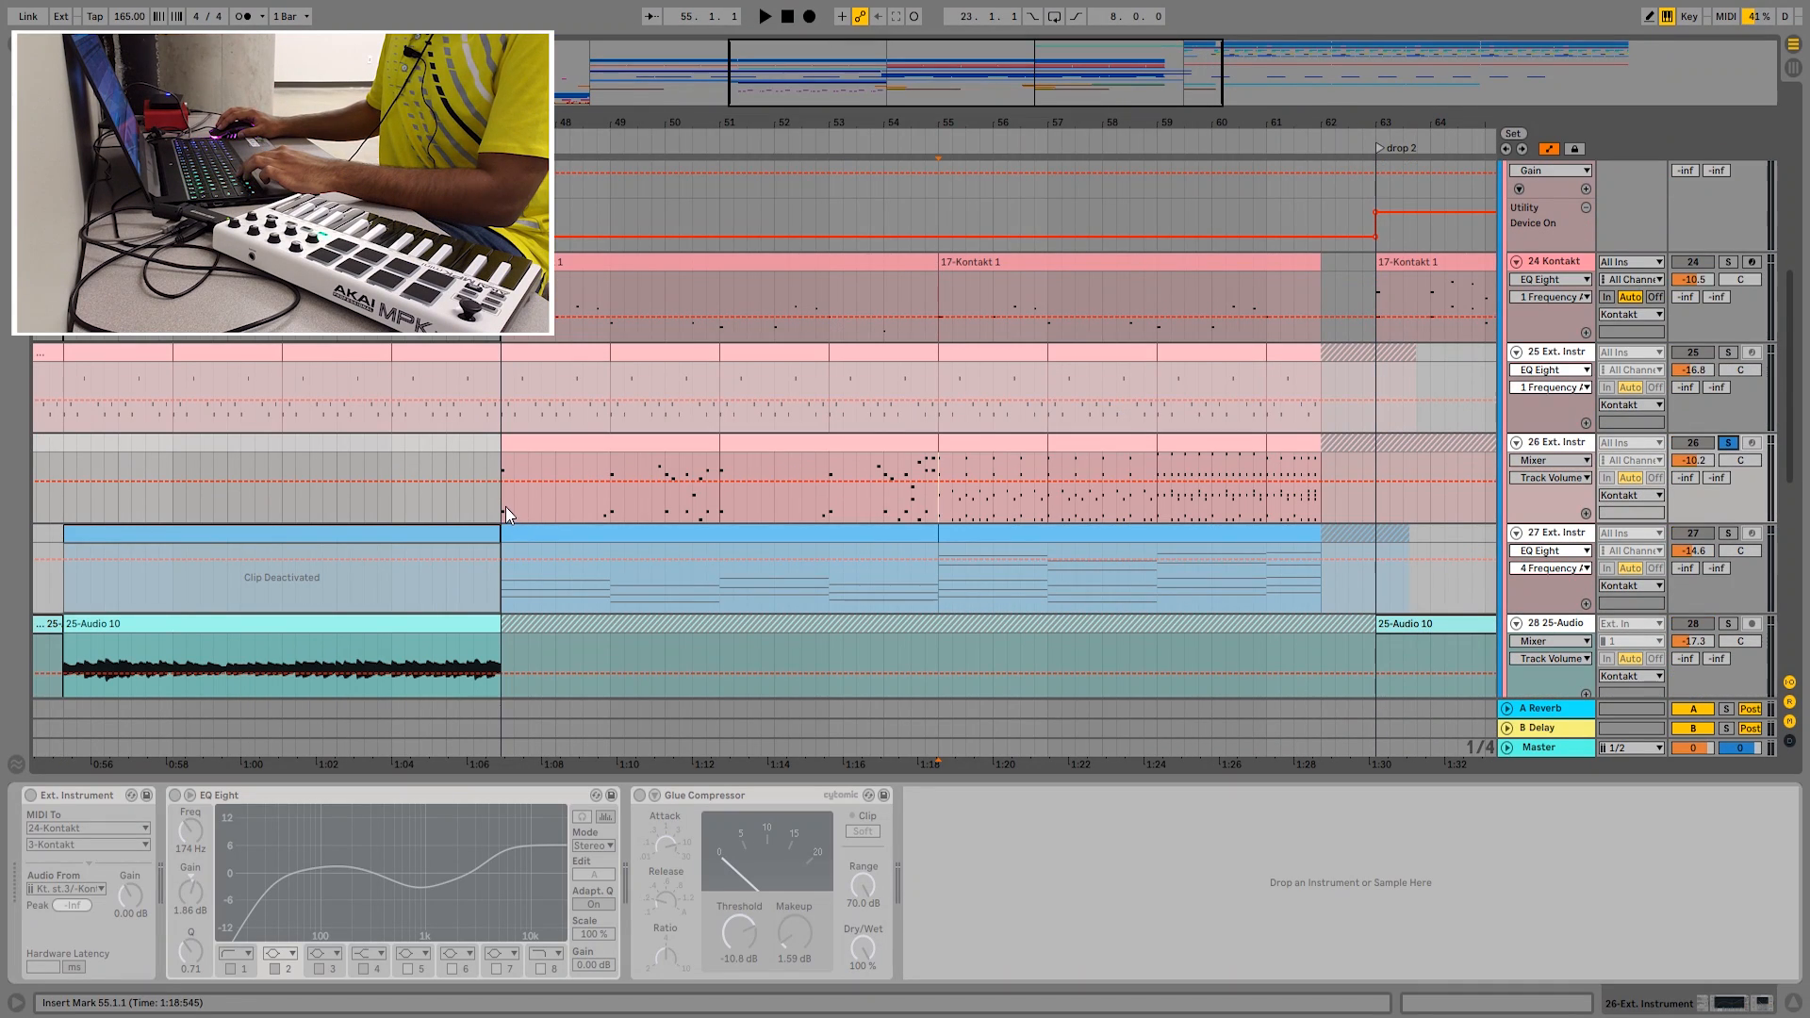
pyautogui.click(505, 506)
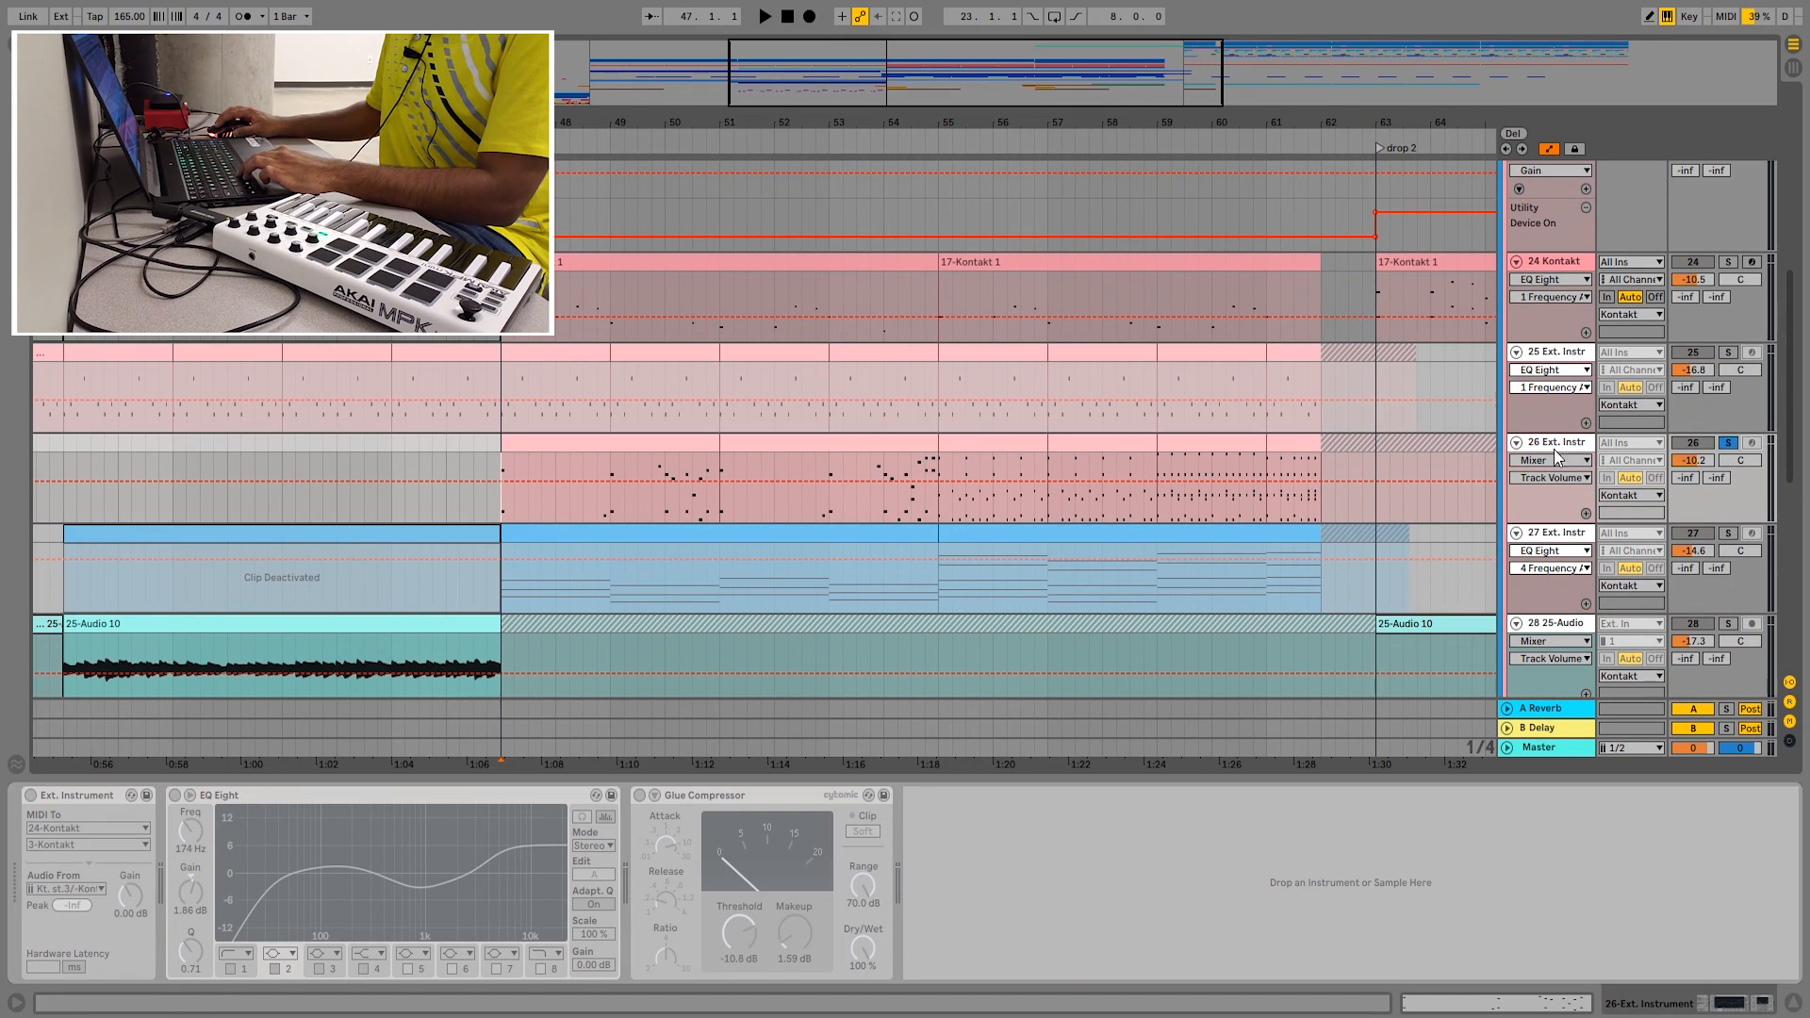
pyautogui.doubleClick(591, 446)
pyautogui.press('space')
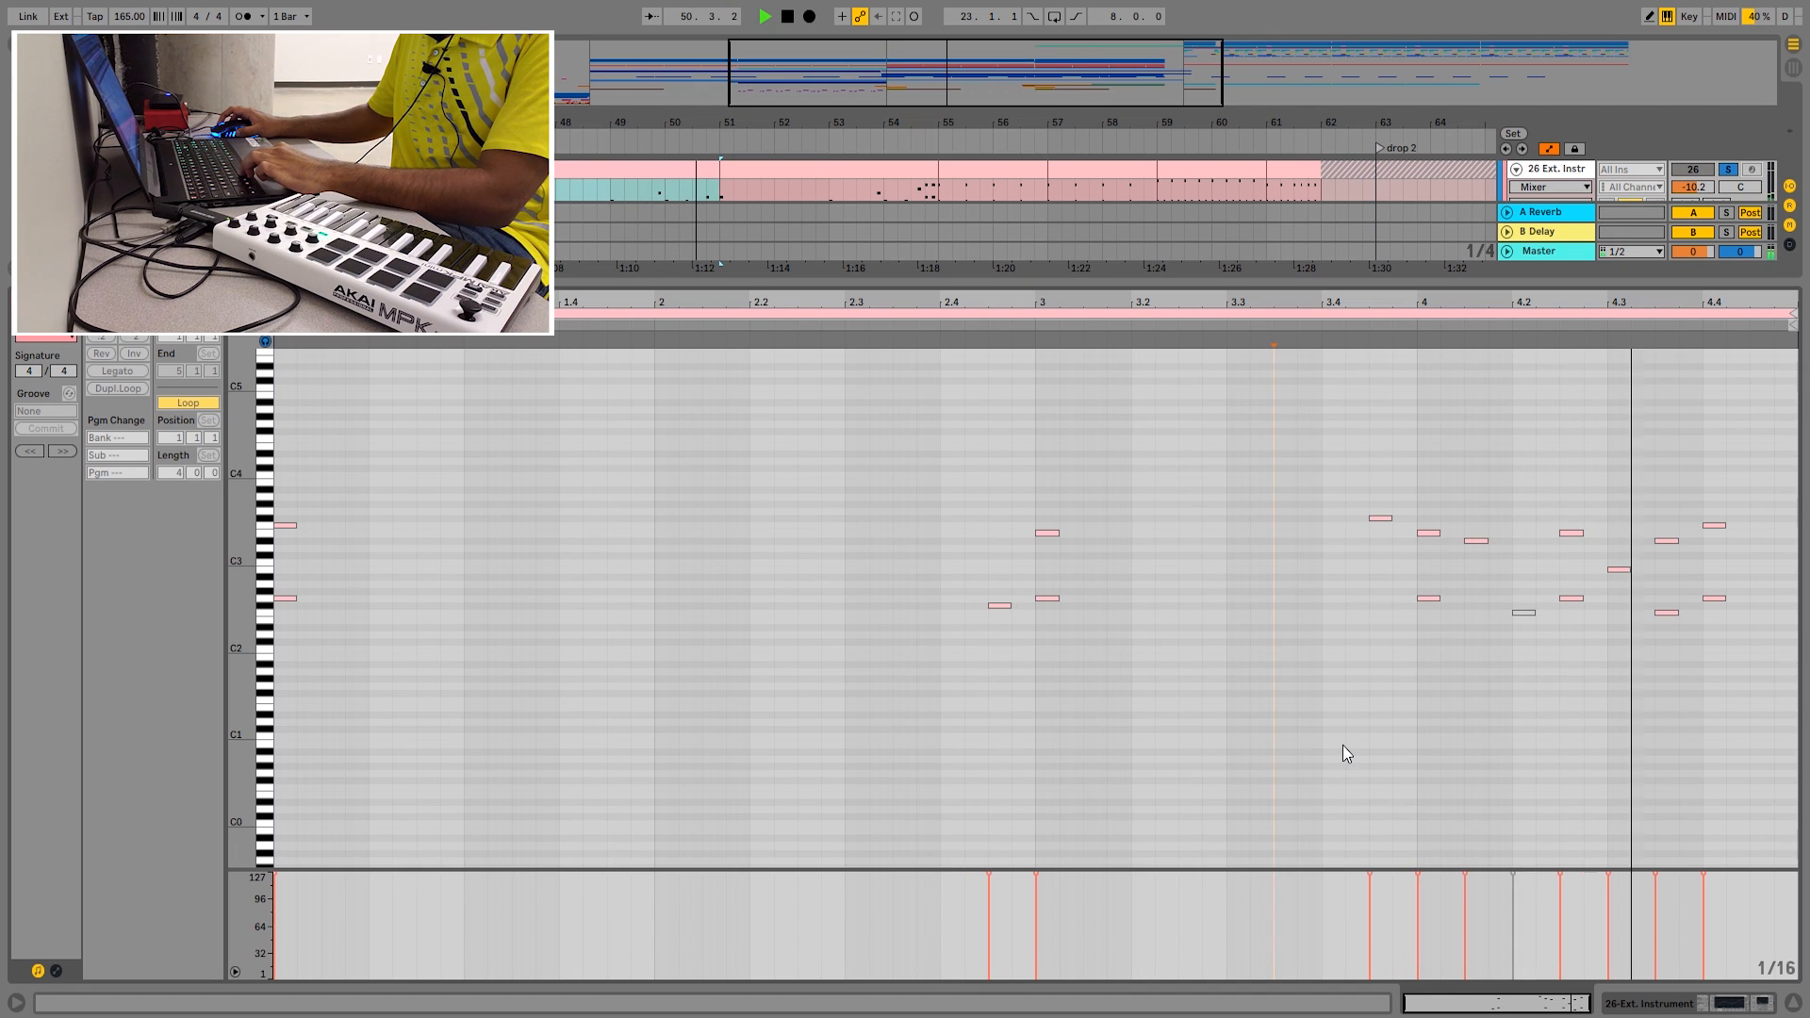
pyautogui.press('space')
pyautogui.hotkey('shift', 'Tab')
# - Open track 26's two-bar clip at bar 55 and examine its notes while playing it soloed
pyautogui.scroll(2, 828, 370)
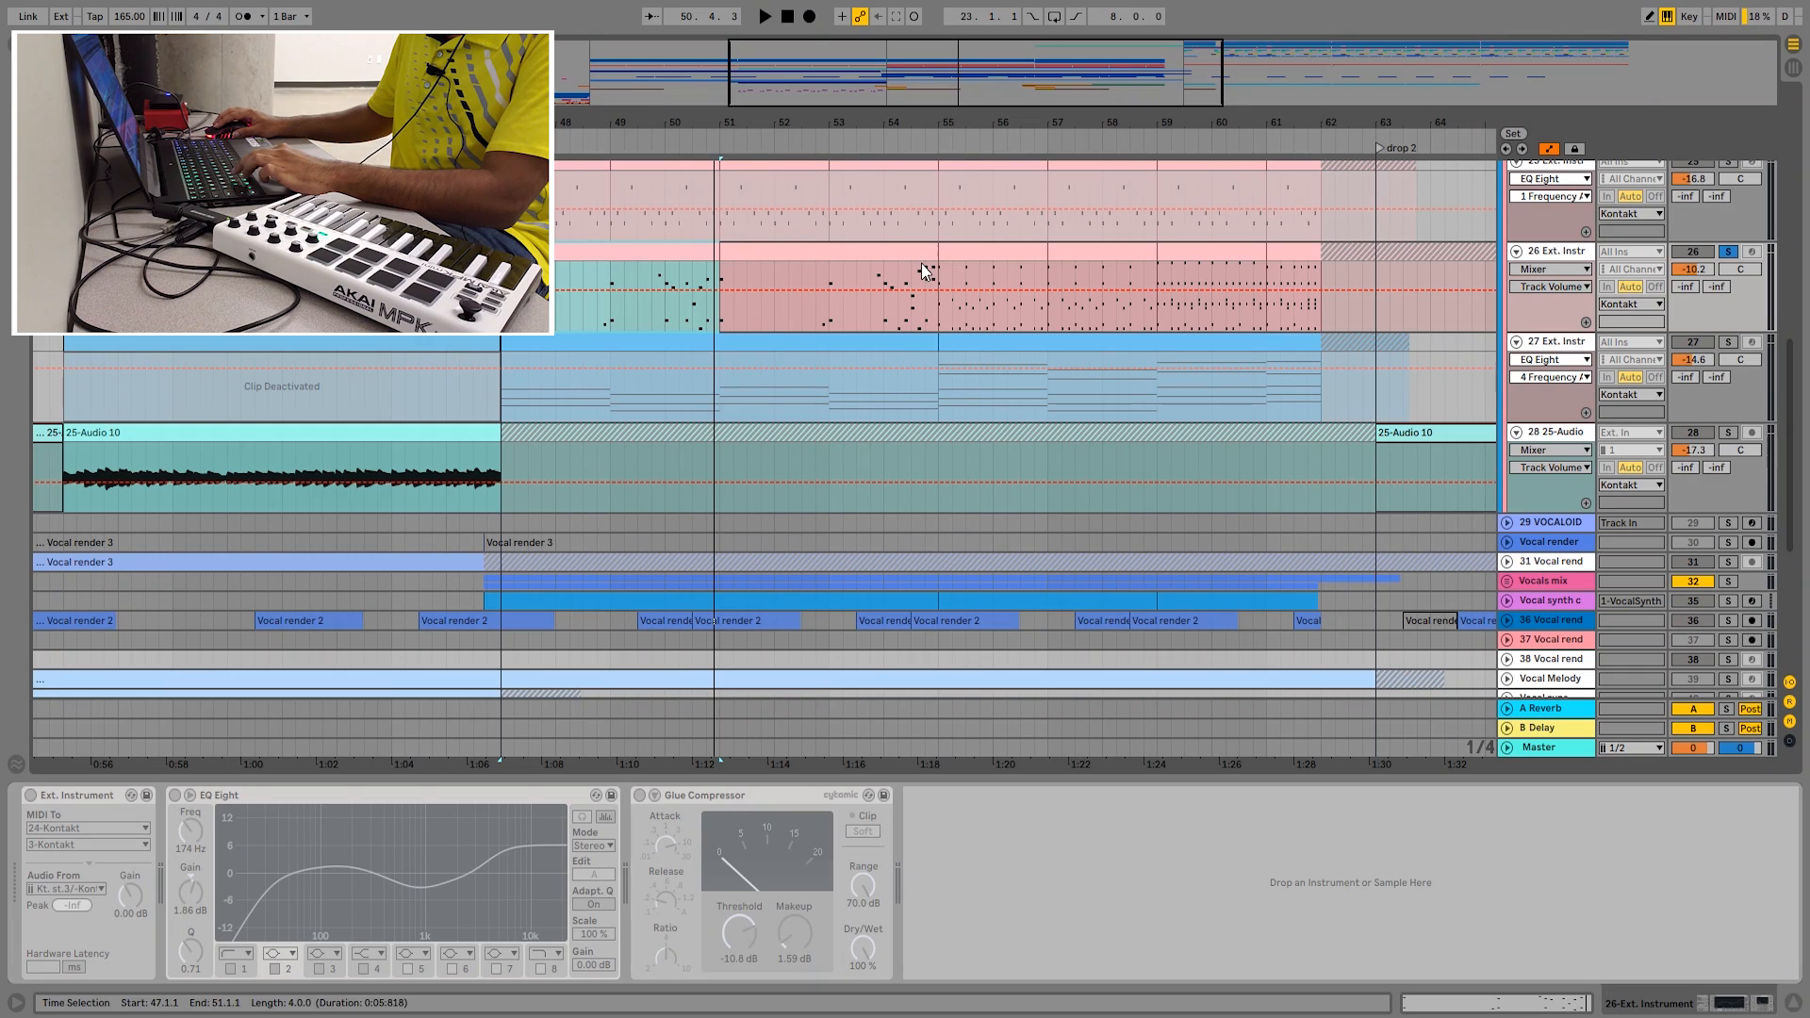
pyautogui.click(964, 268)
pyautogui.click(965, 251)
pyautogui.moveTo(999, 111); pyautogui.dragTo(862, 111)
pyautogui.click(840, 265)
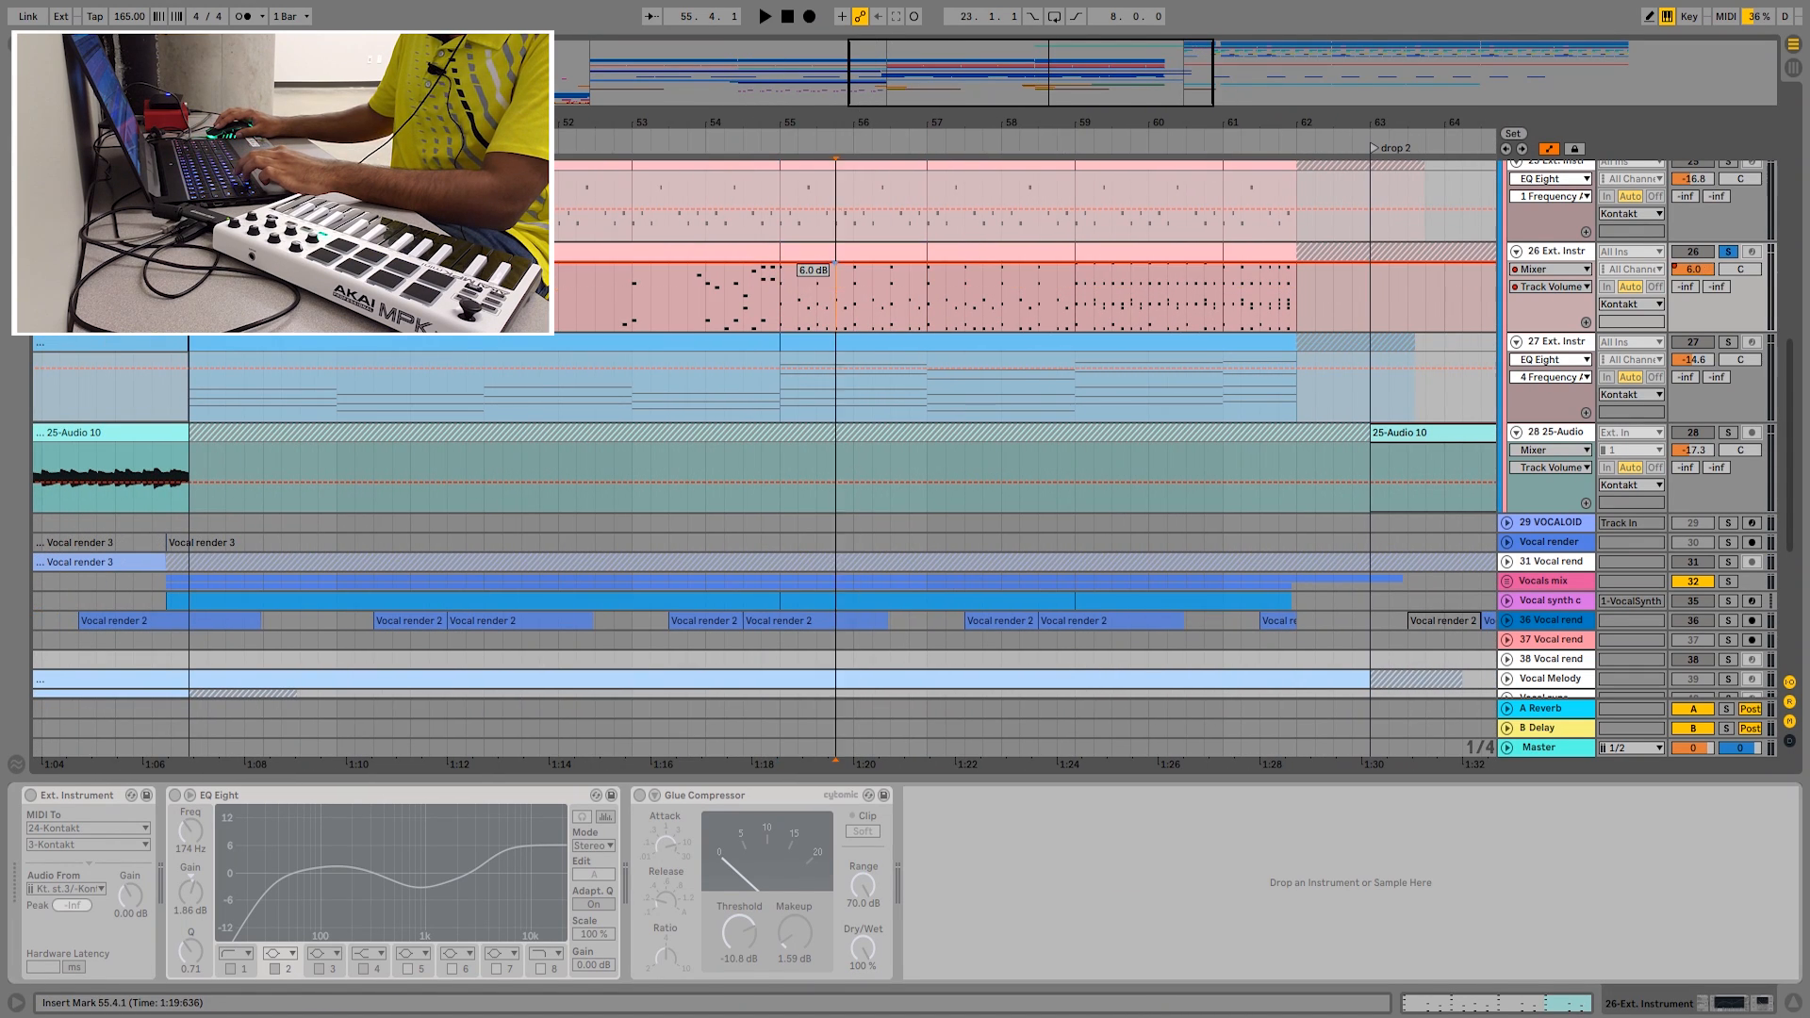
pyautogui.doubleClick(839, 251)
pyautogui.press('space')
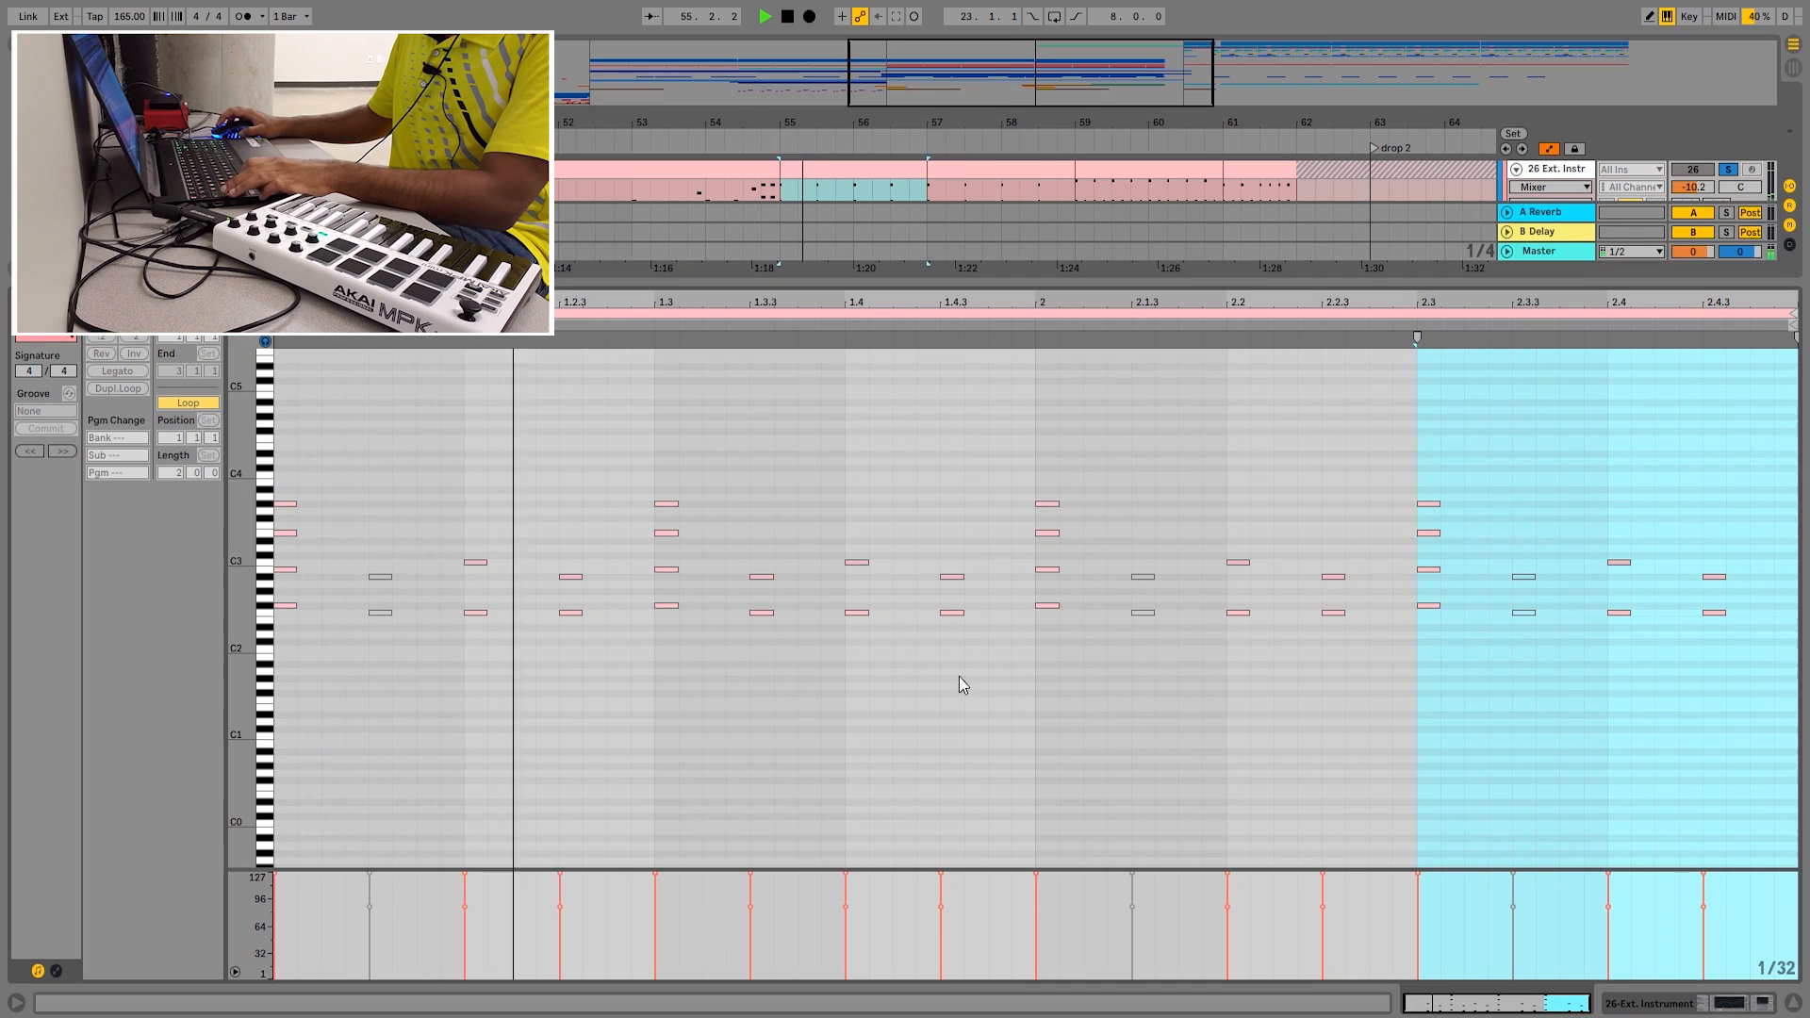
pyautogui.hotkey('shift', 'Tab')
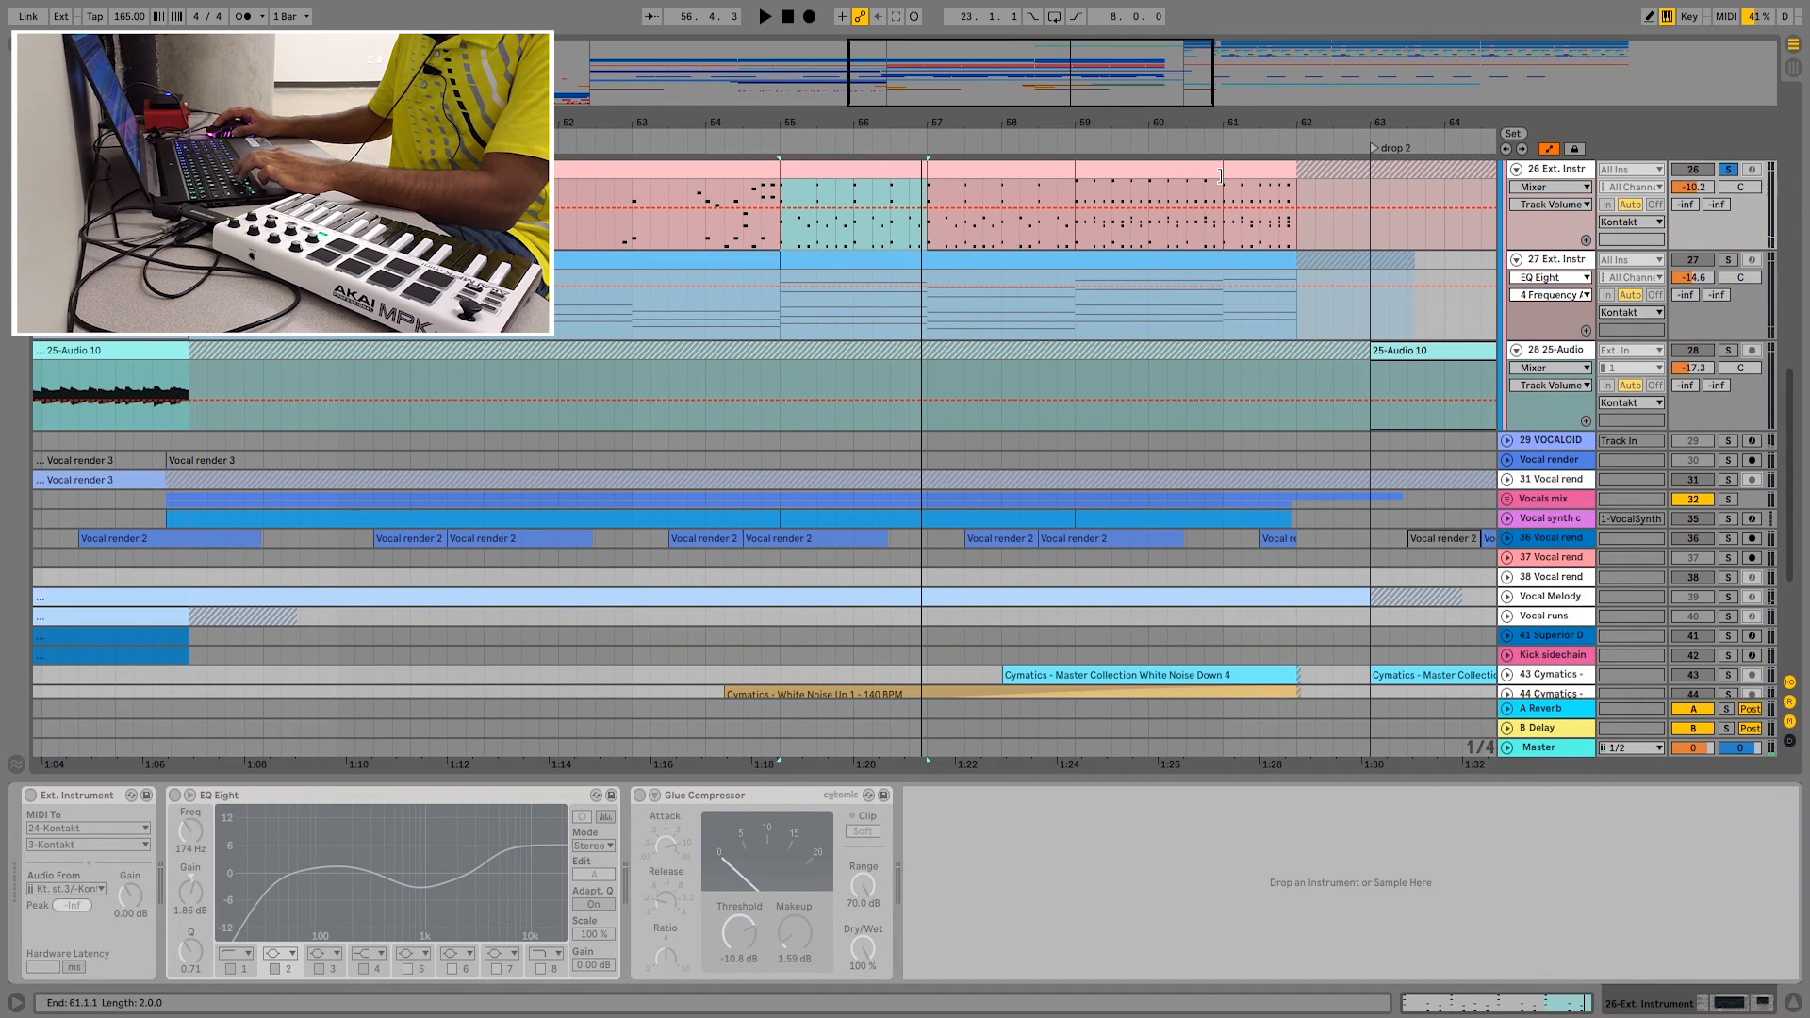
# - Enlarge the velocity lane of track 26's bar 55 clip to examine its note velocities
pyautogui.doubleClick(1189, 176)
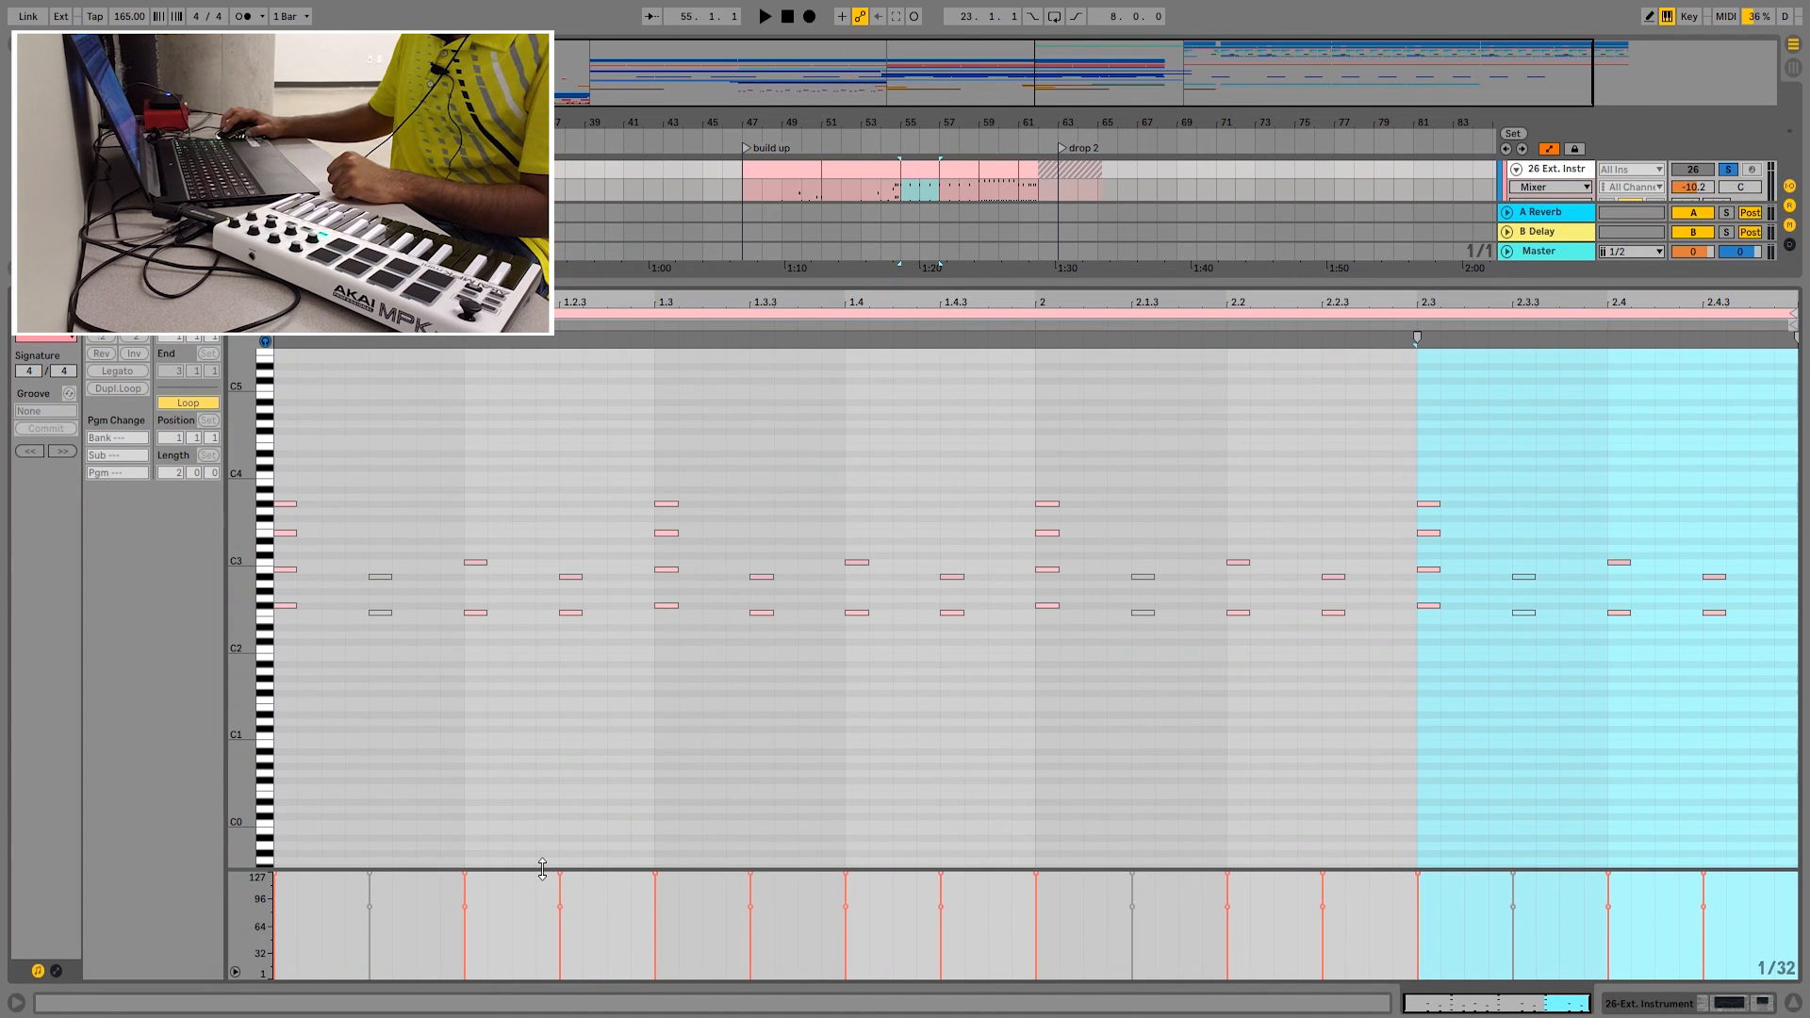
pyautogui.moveTo(542, 867); pyautogui.dragTo(537, 668)
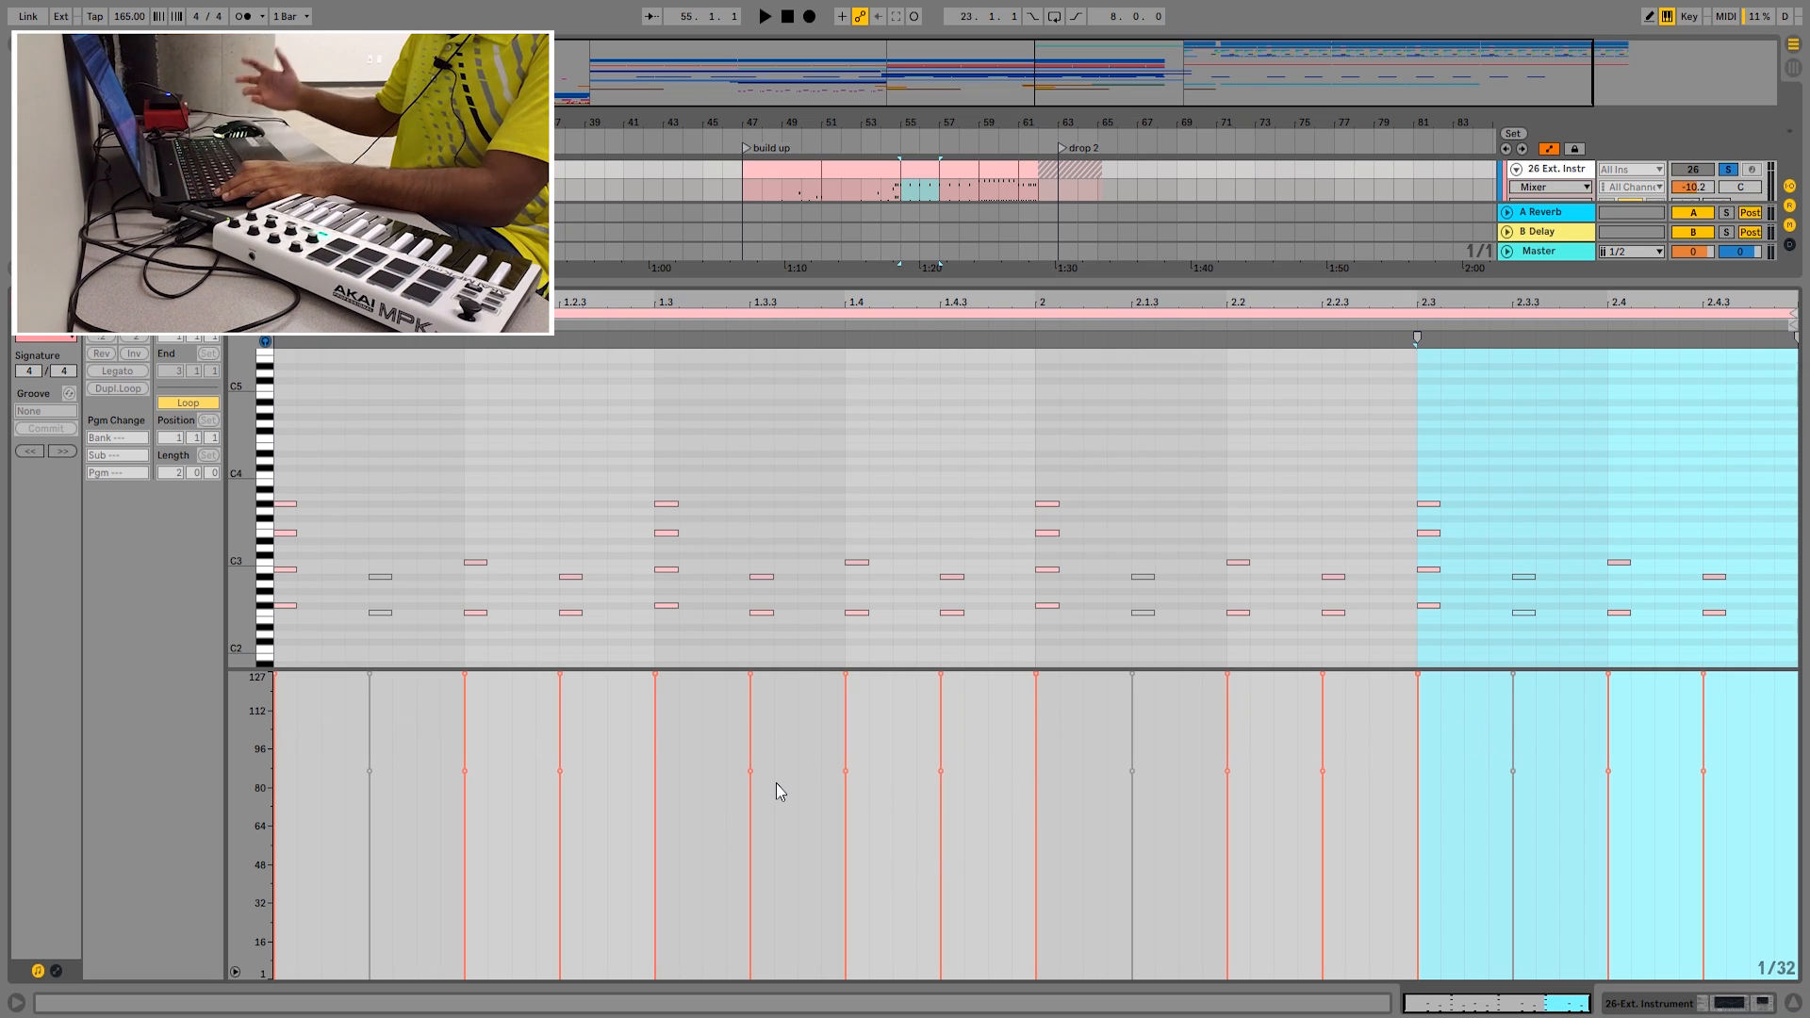
pyautogui.moveTo(704, 670); pyautogui.dragTo(708, 715)
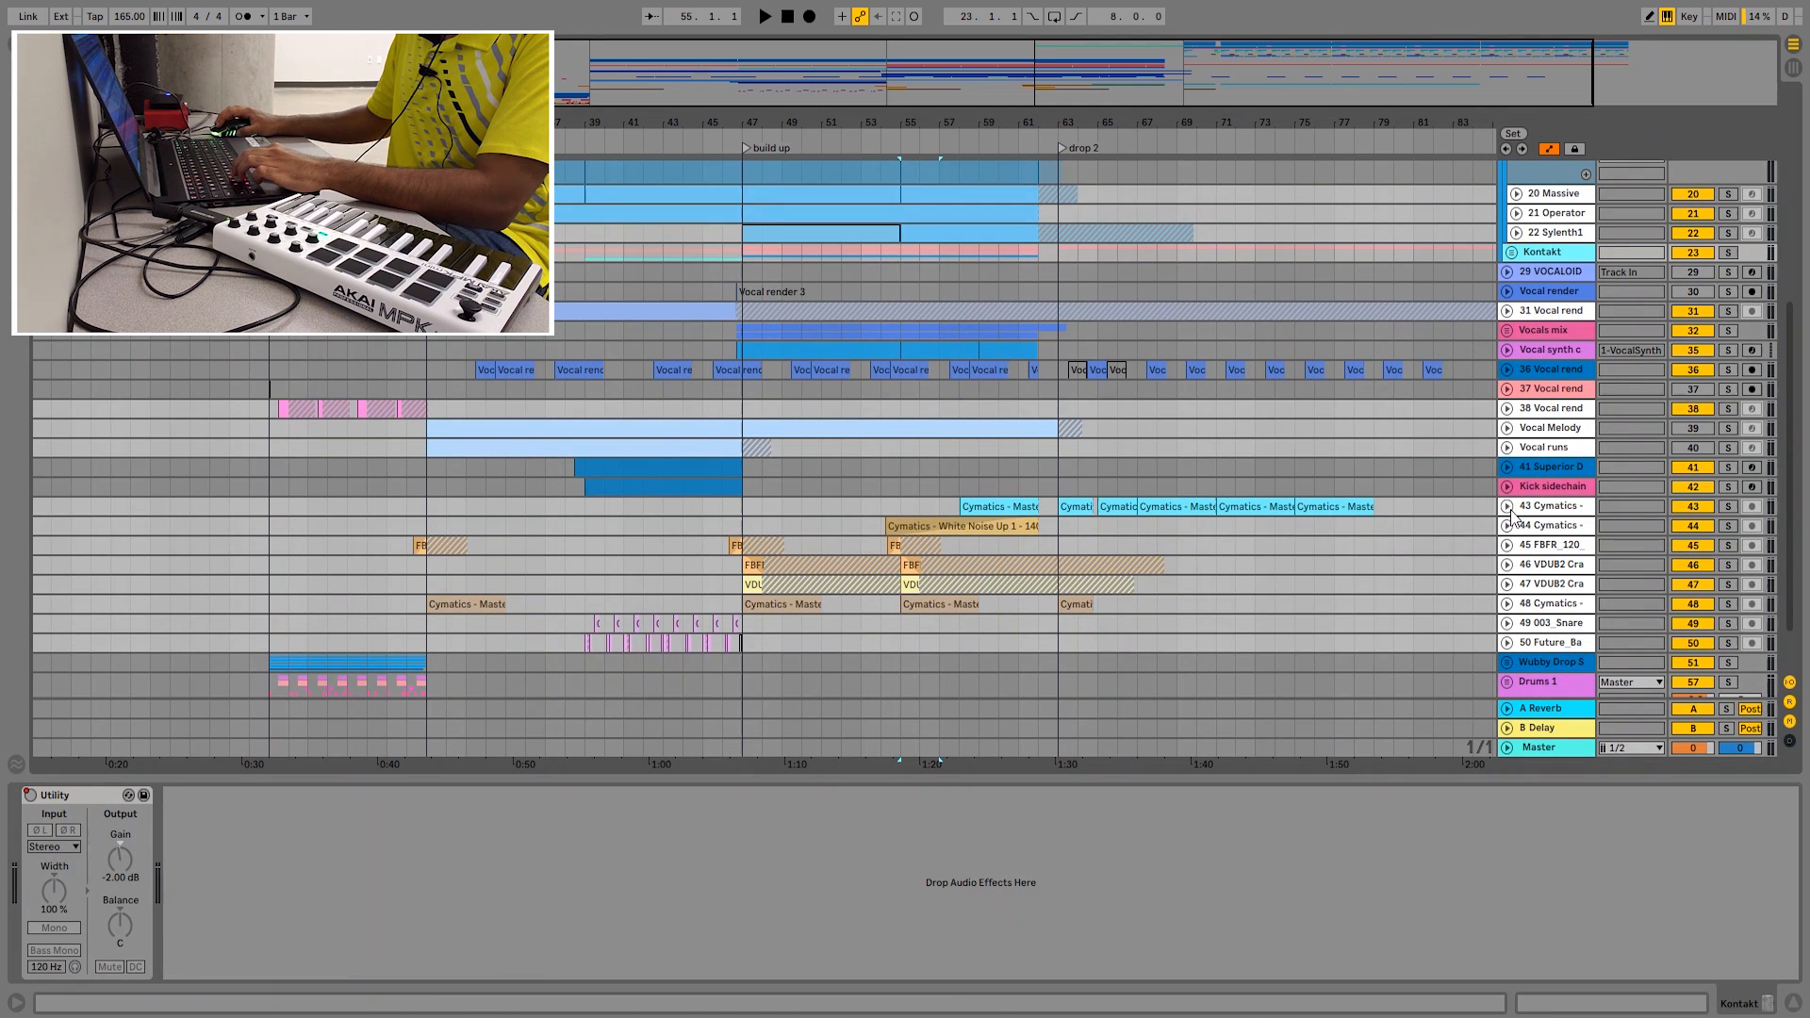
# - Unfold the Cymatics white noise tracks 43 and 44 and audition them soloed together from bar 57
pyautogui.click(1507, 507)
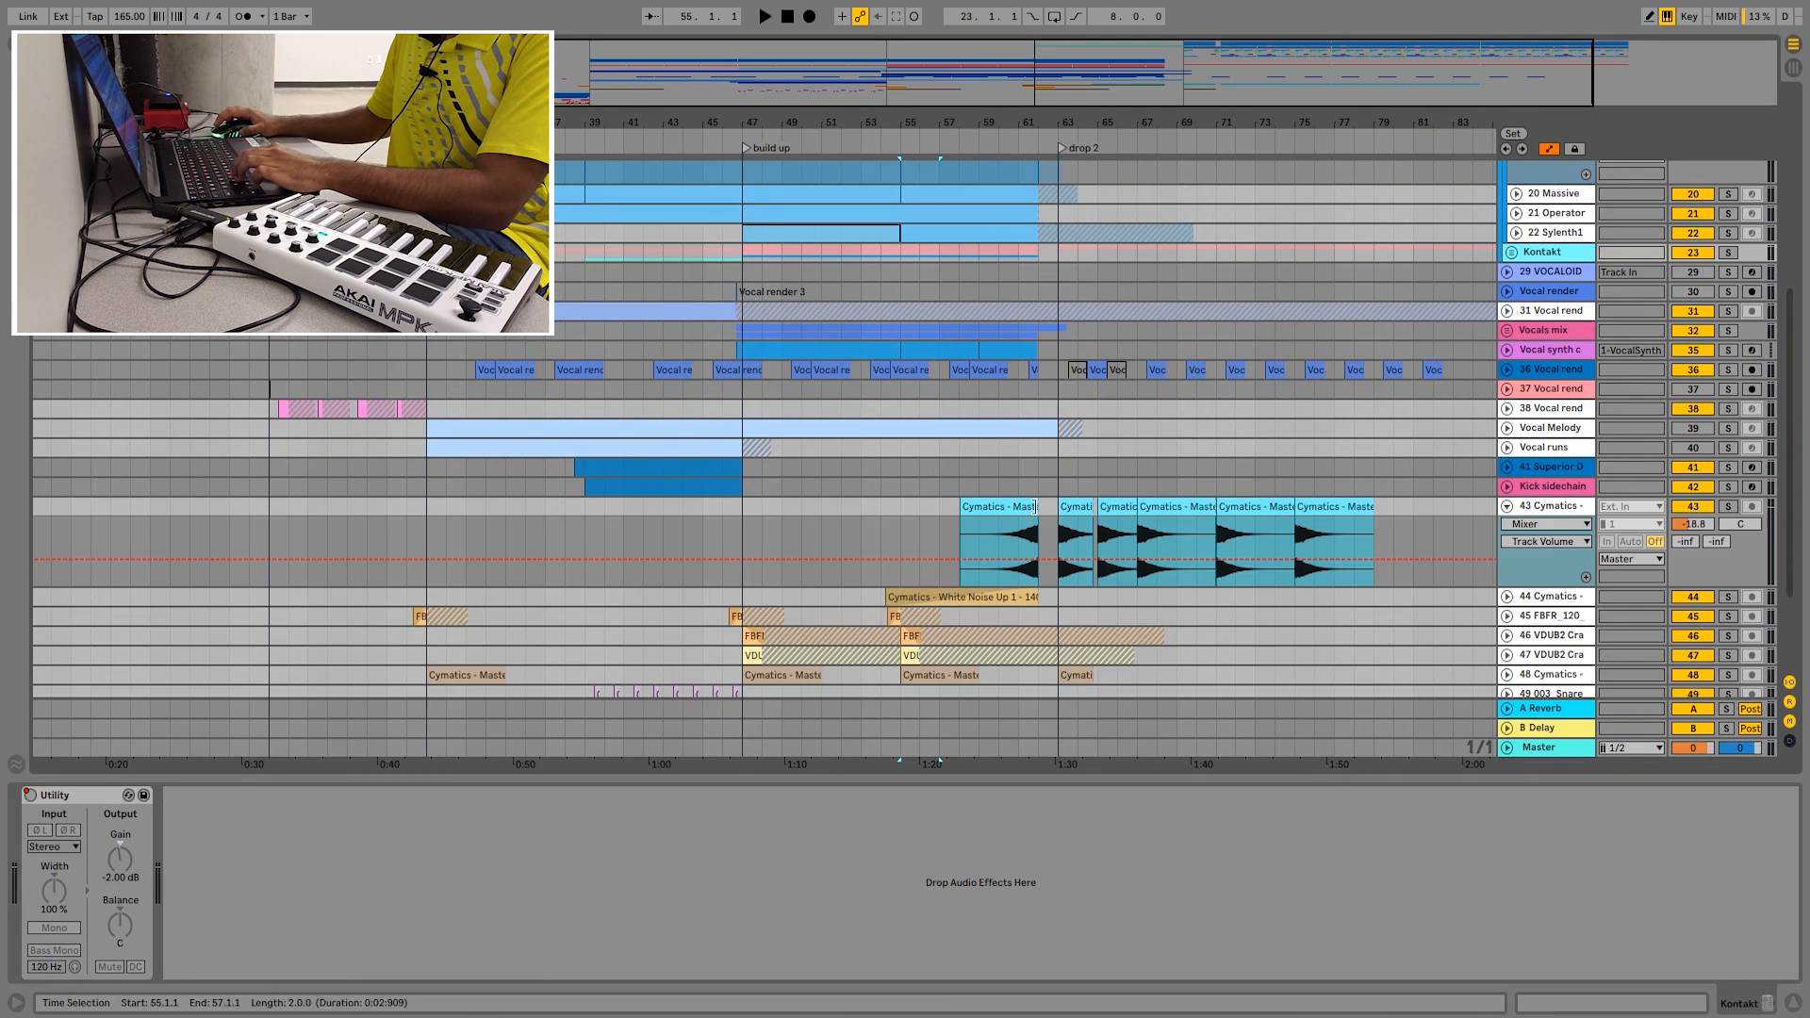
pyautogui.scroll(-3, 1007, 404)
pyautogui.click(1010, 401)
pyautogui.click(913, 423)
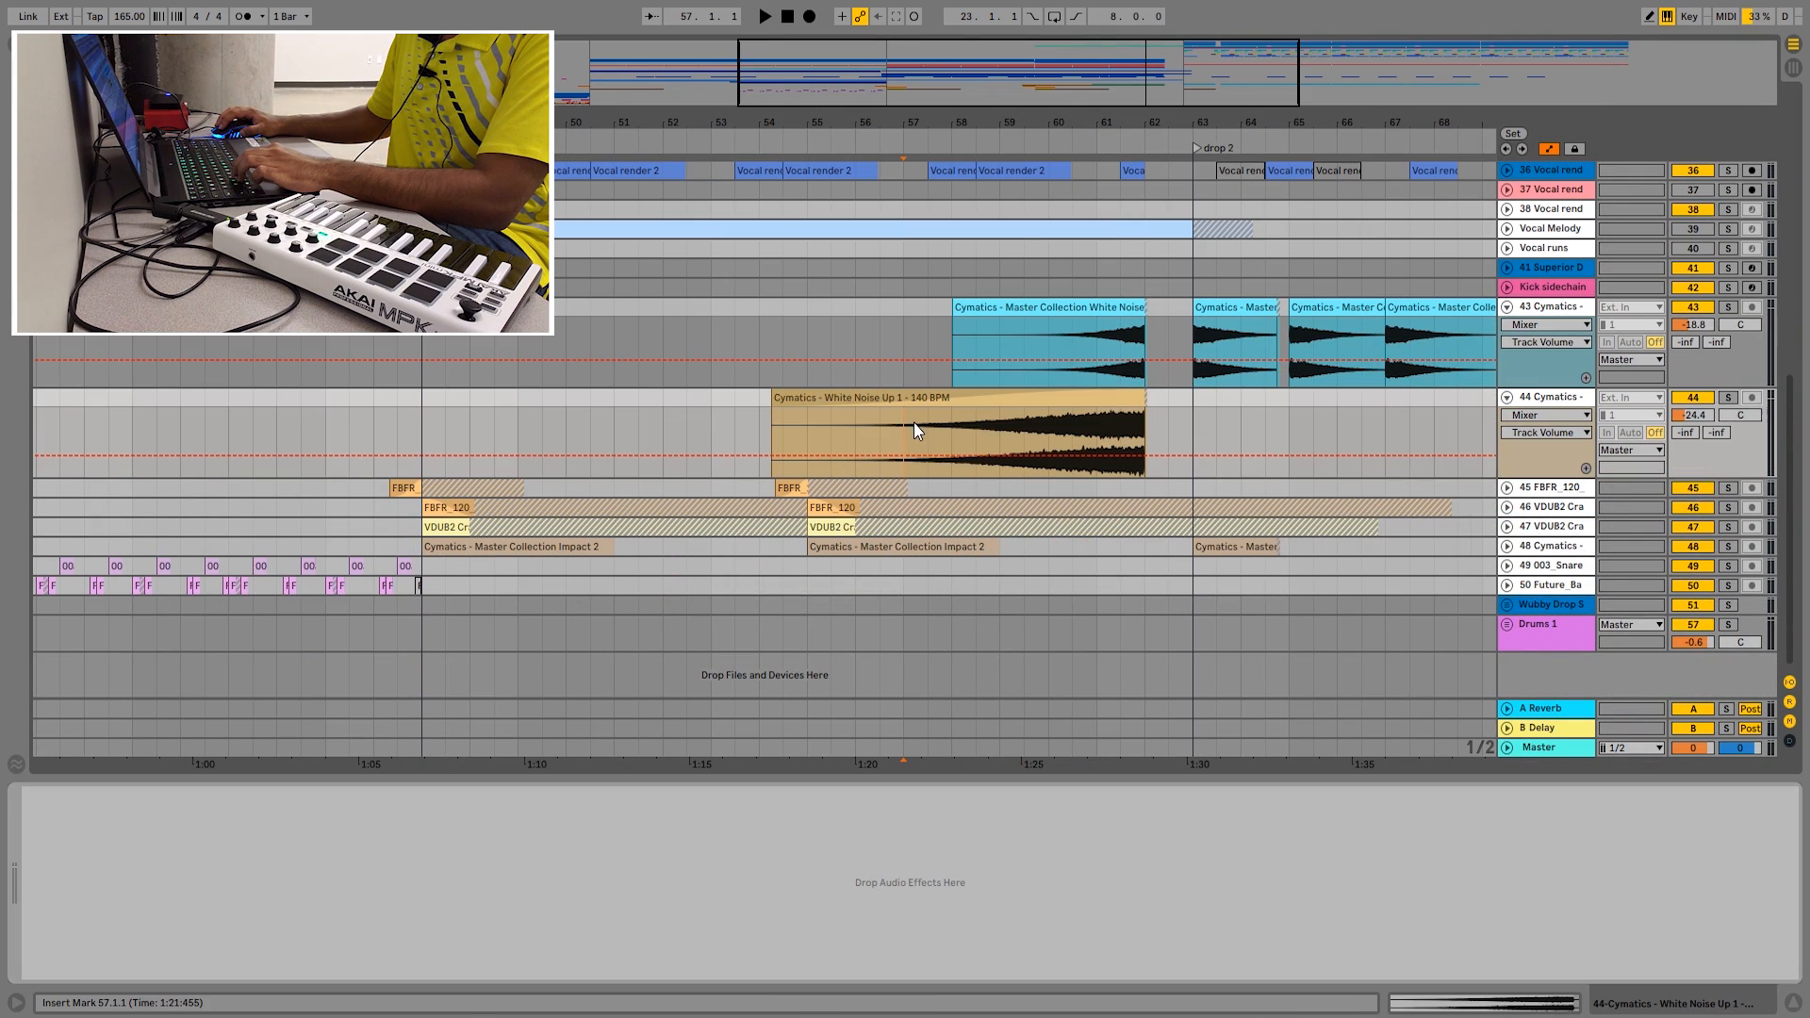
pyautogui.click(1727, 398)
pyautogui.keyDown('ctrl'); pyautogui.click(1727, 308); pyautogui.keyUp('ctrl')
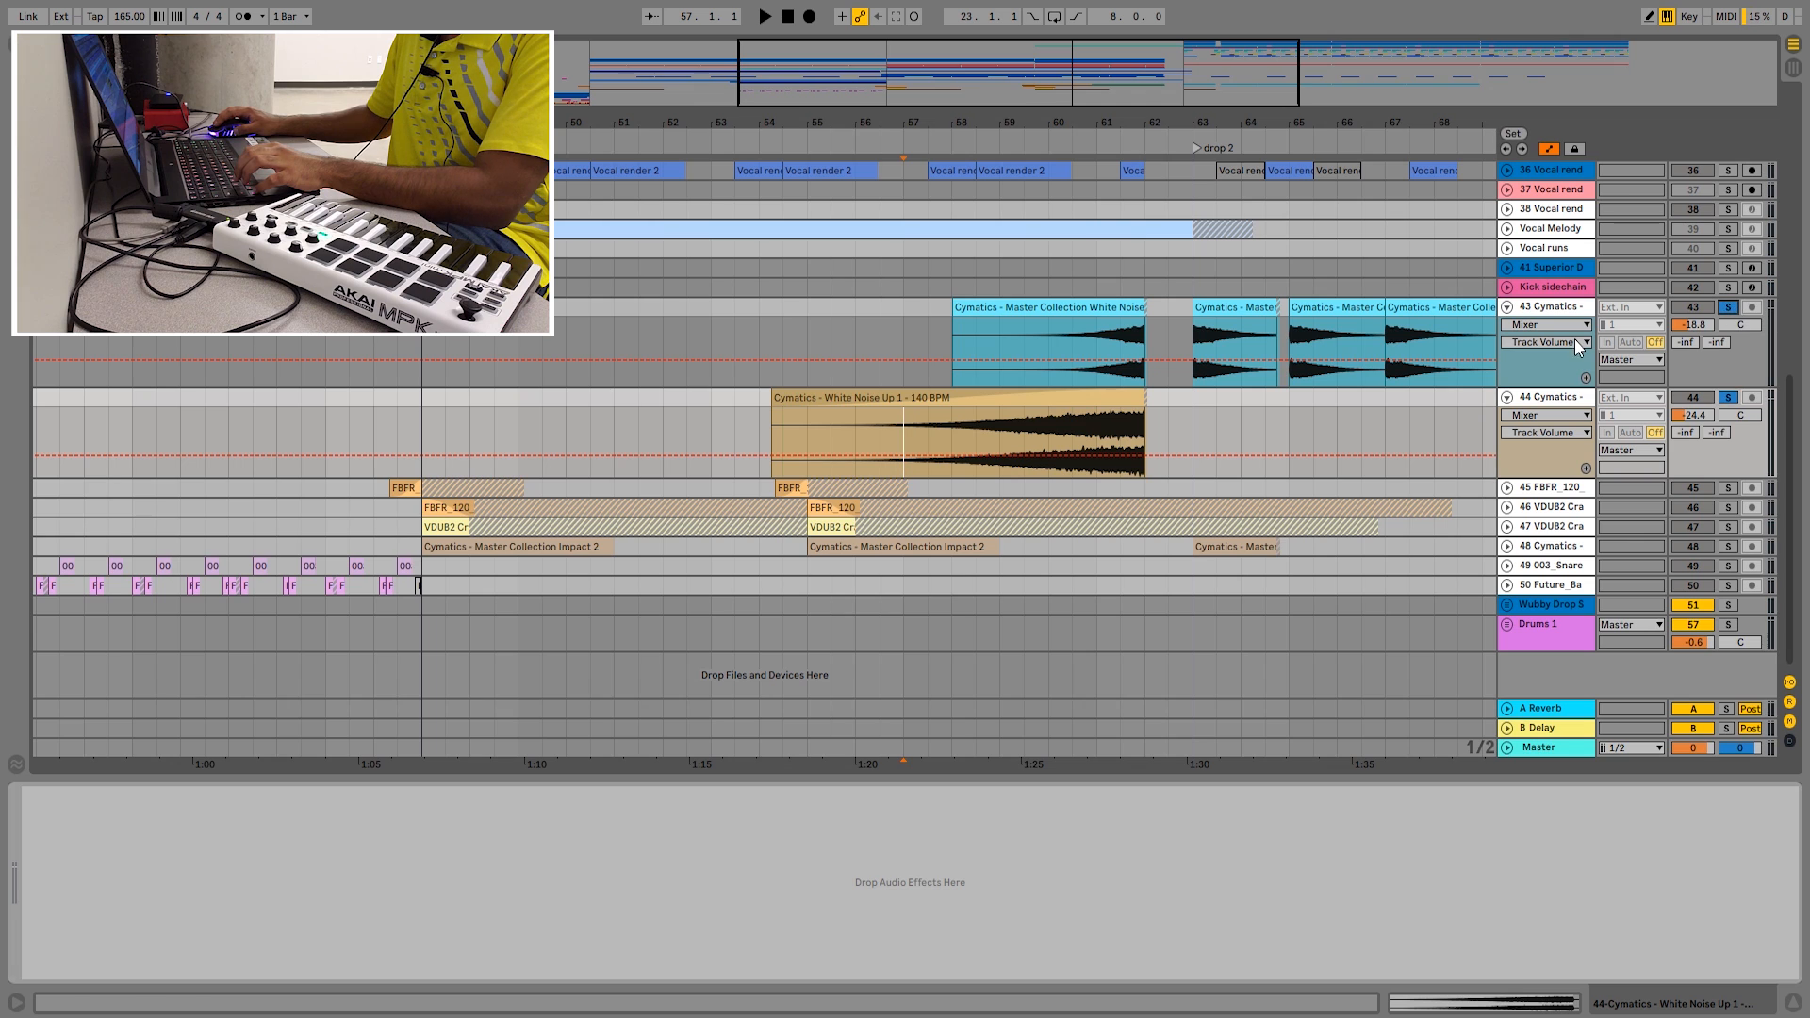
pyautogui.press('space')
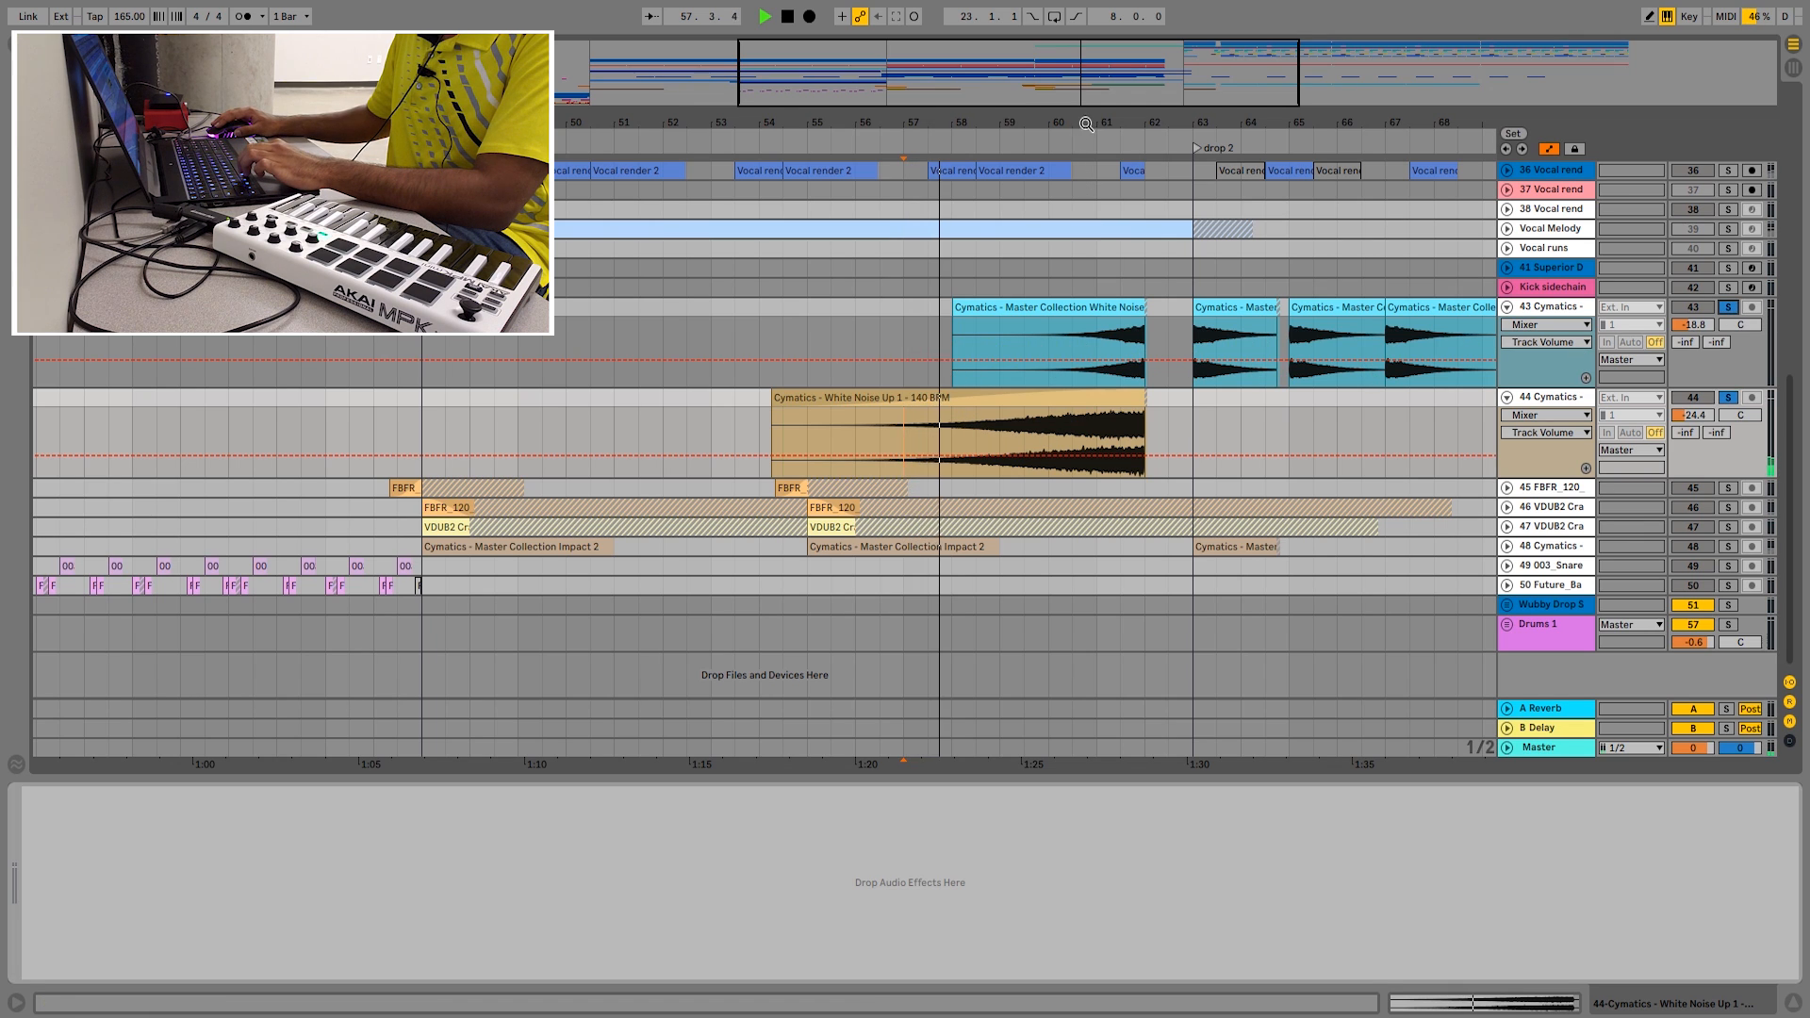
pyautogui.moveTo(1105, 123); pyautogui.dragTo(958, 145)
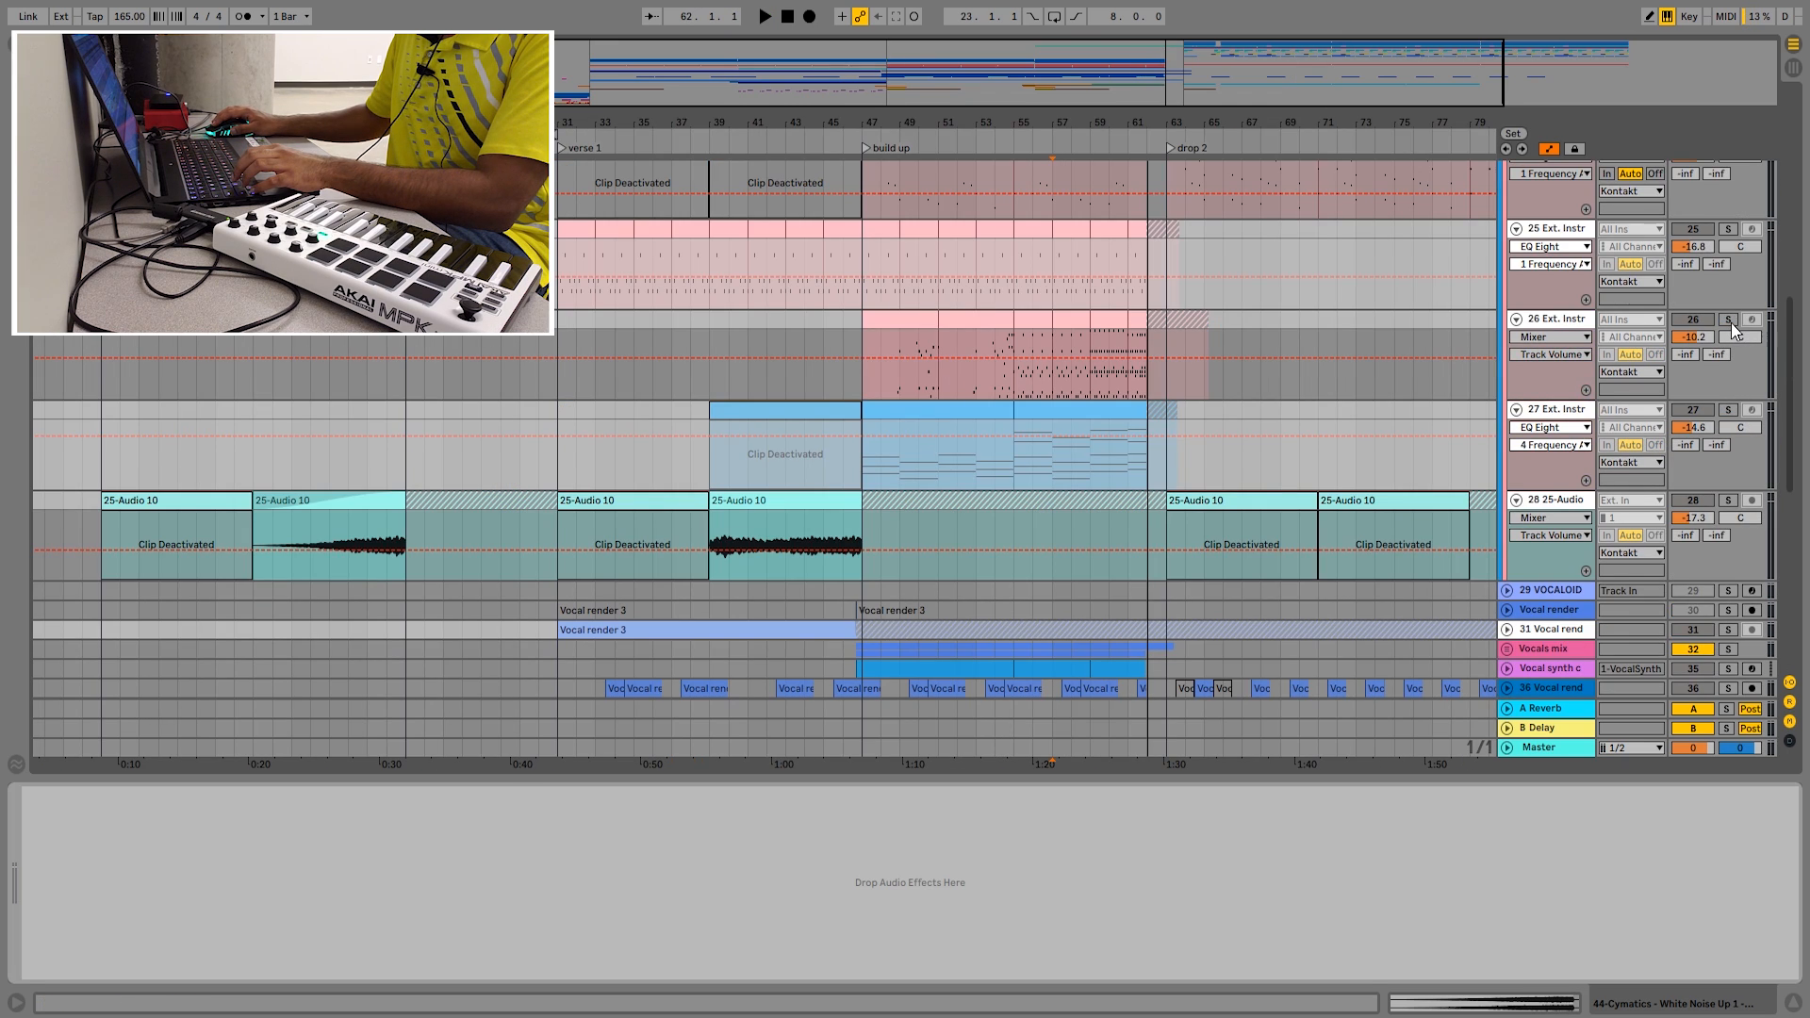
# - Play track 26 together with the soloed white noise tracks from bar 59 into drop 2
pyautogui.click(1083, 394)
pyautogui.press('space')
pyautogui.scroll(-5, 1281, 450)
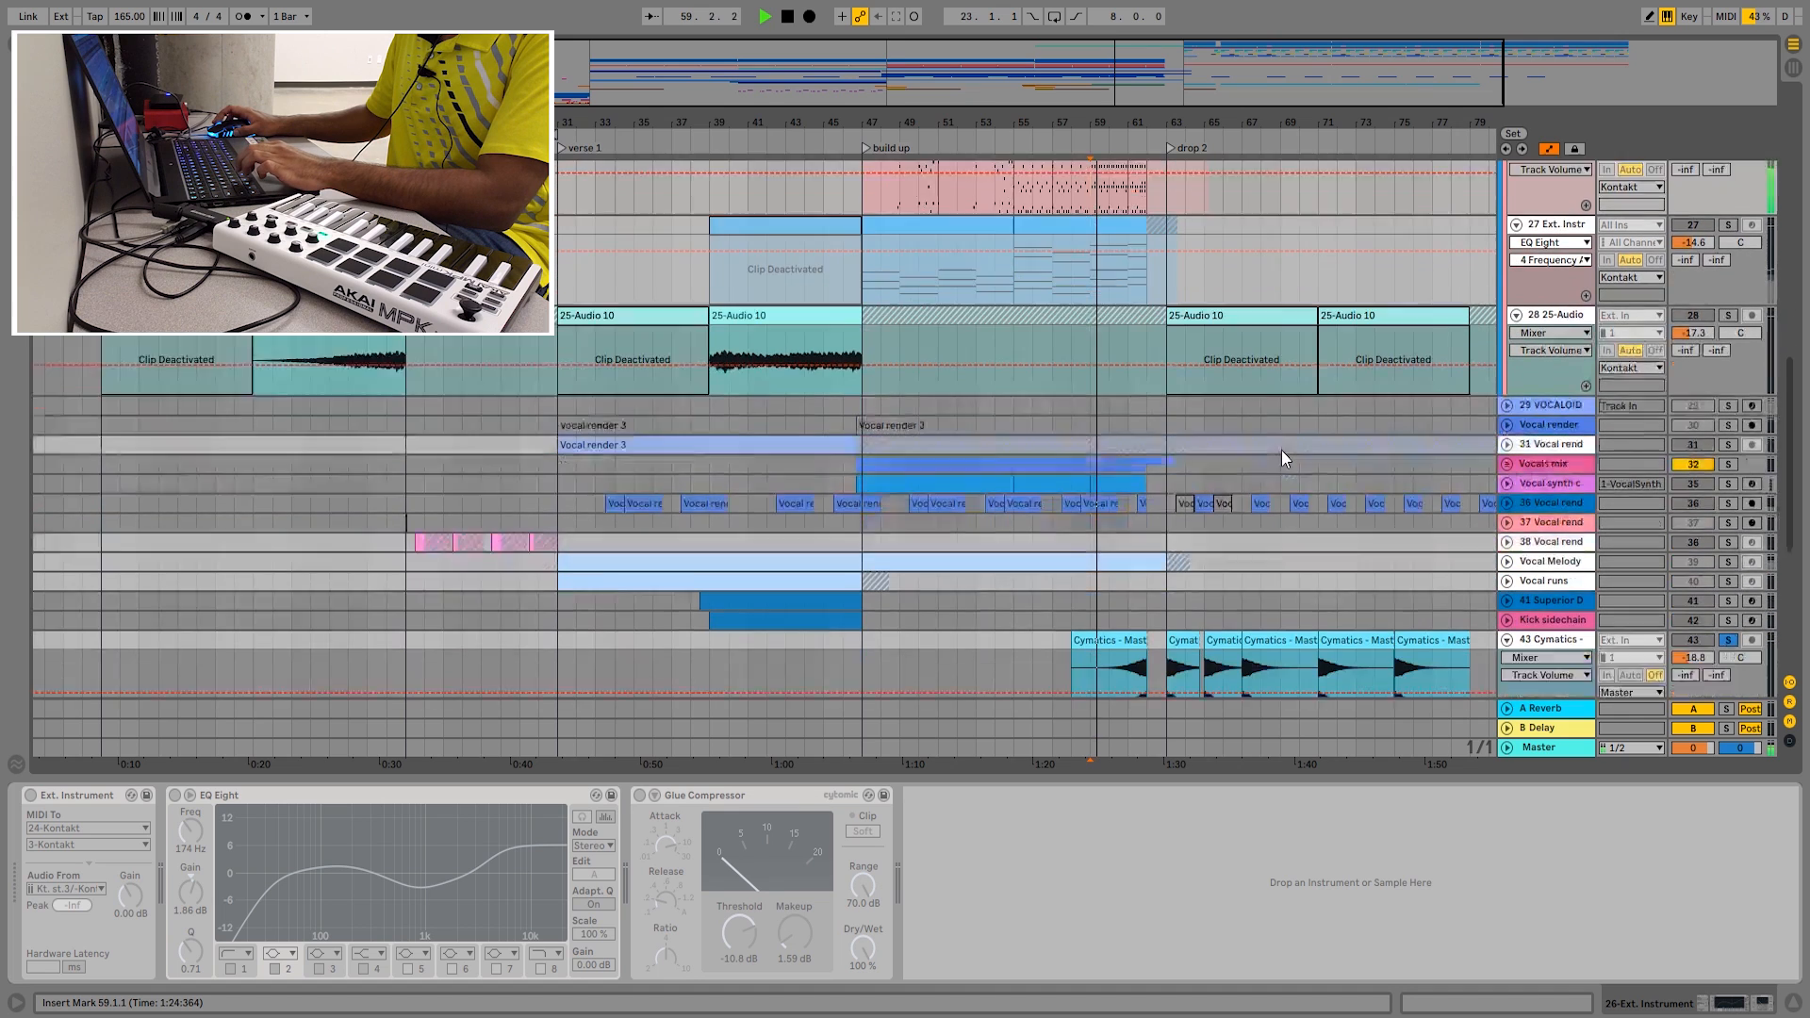
pyautogui.scroll(2, 1281, 449)
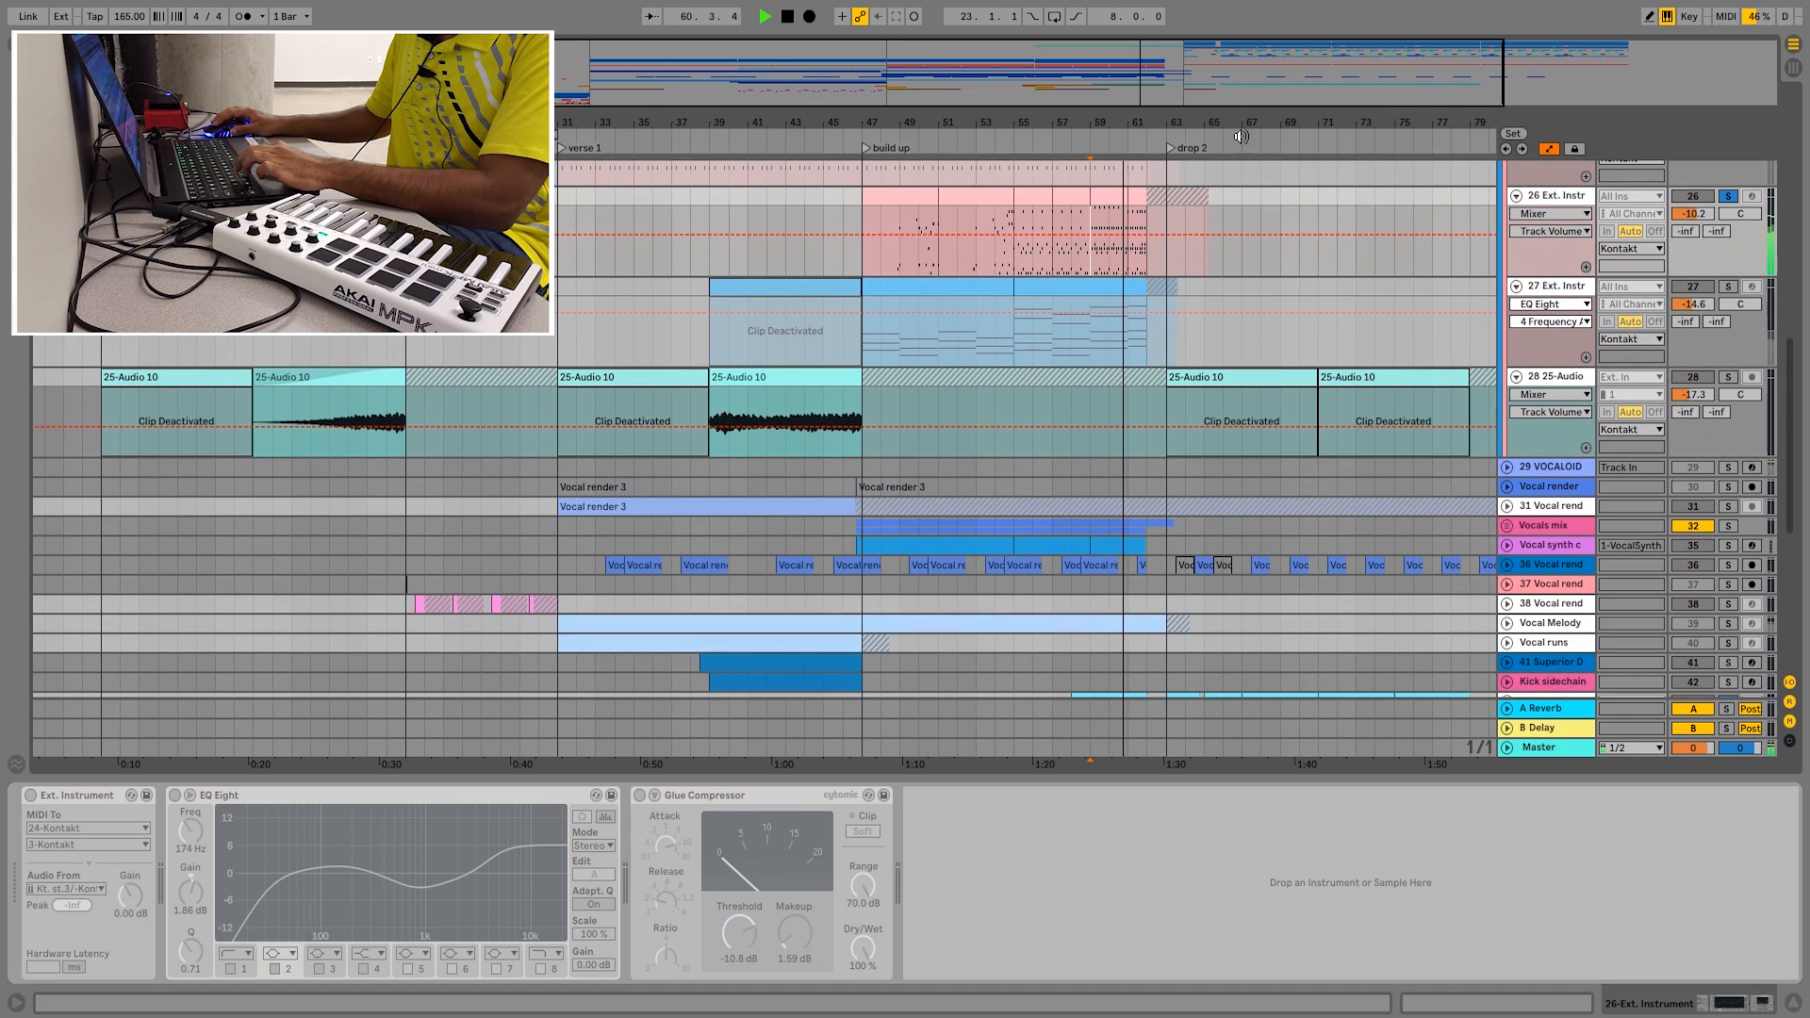
pyautogui.moveTo(1232, 126); pyautogui.dragTo(1188, 186)
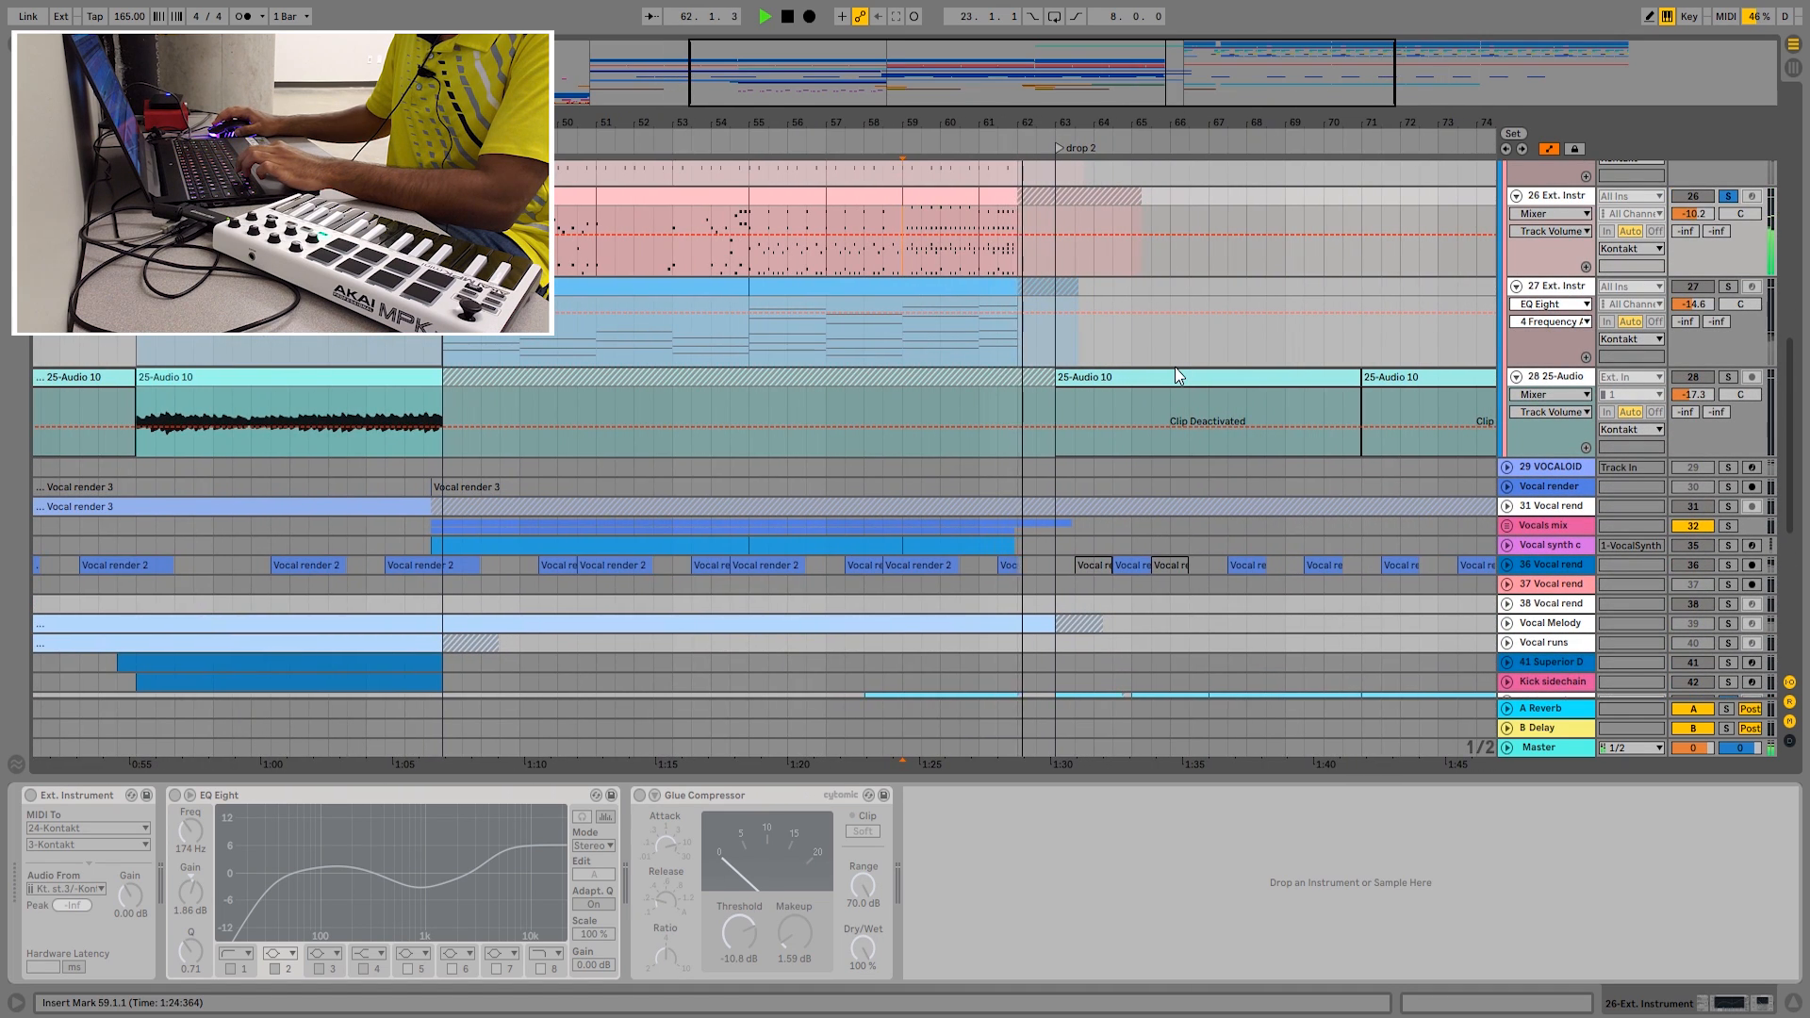
pyautogui.press('space')
# - Unfold the Drums 2 group and audition kick tracks 10 and 11 soloed from bar 64.3.3
pyautogui.scroll(3, 1174, 365)
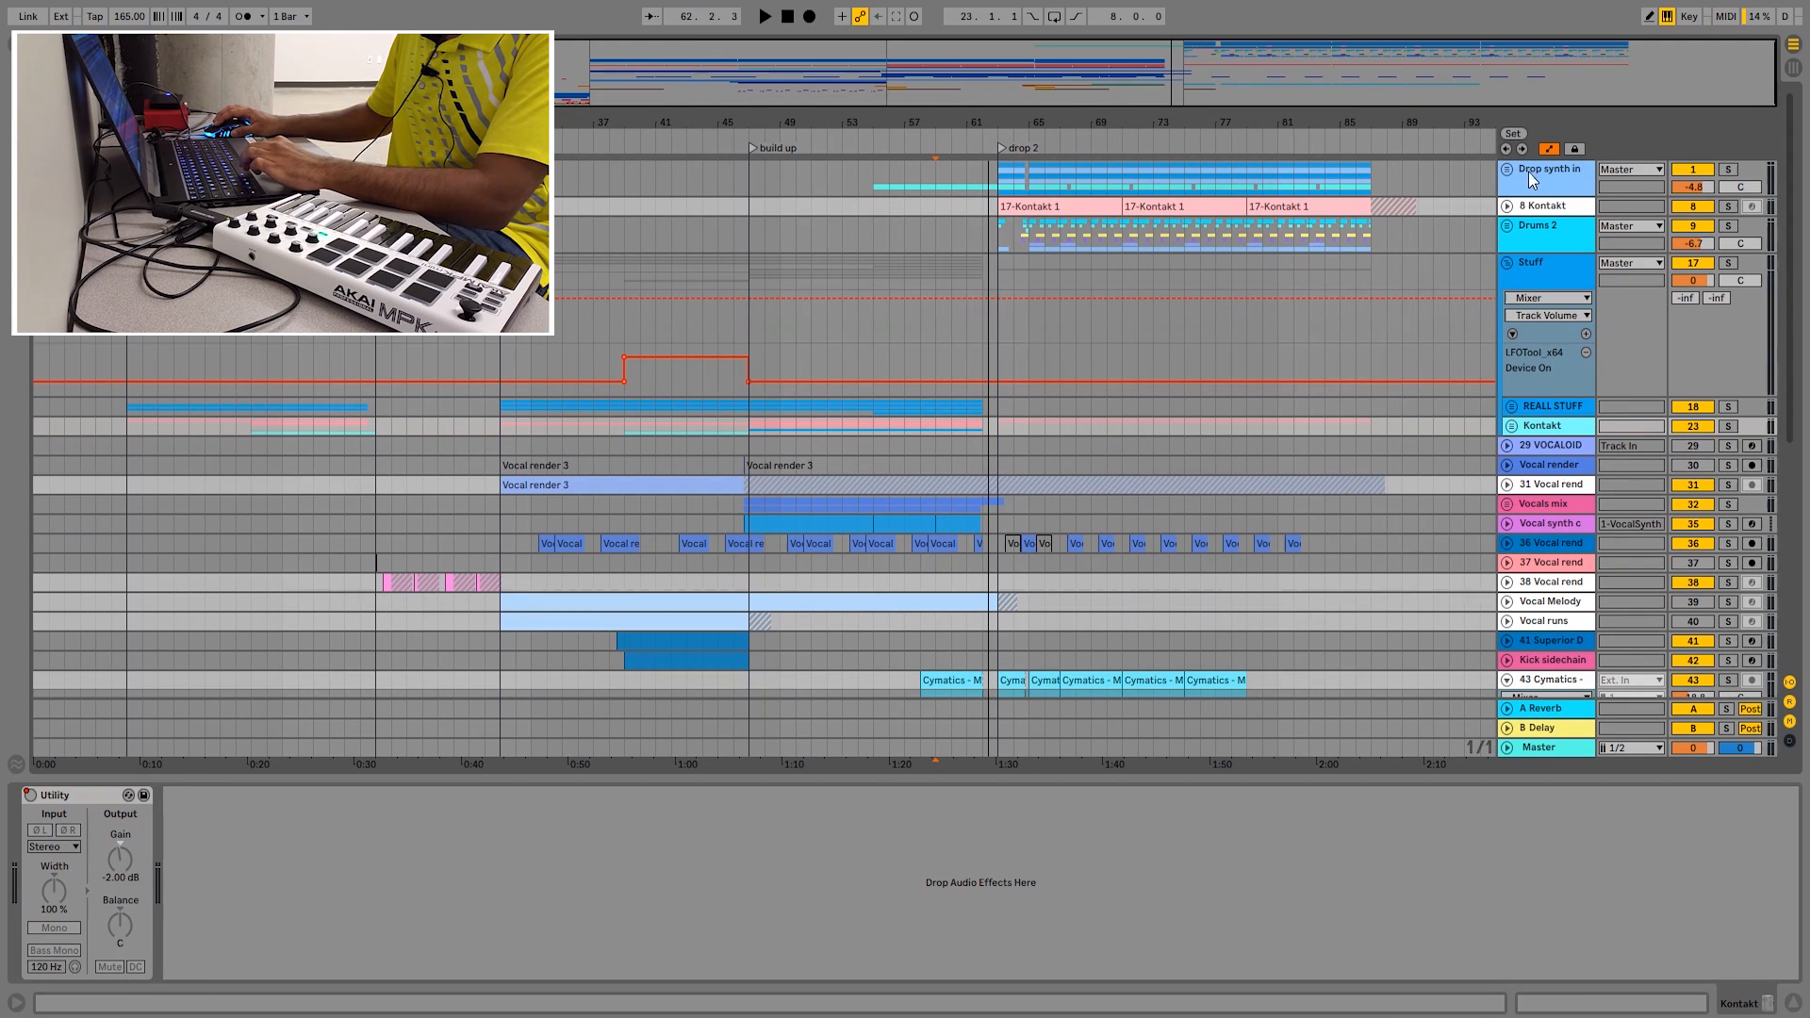
pyautogui.click(1508, 168)
pyautogui.click(1508, 167)
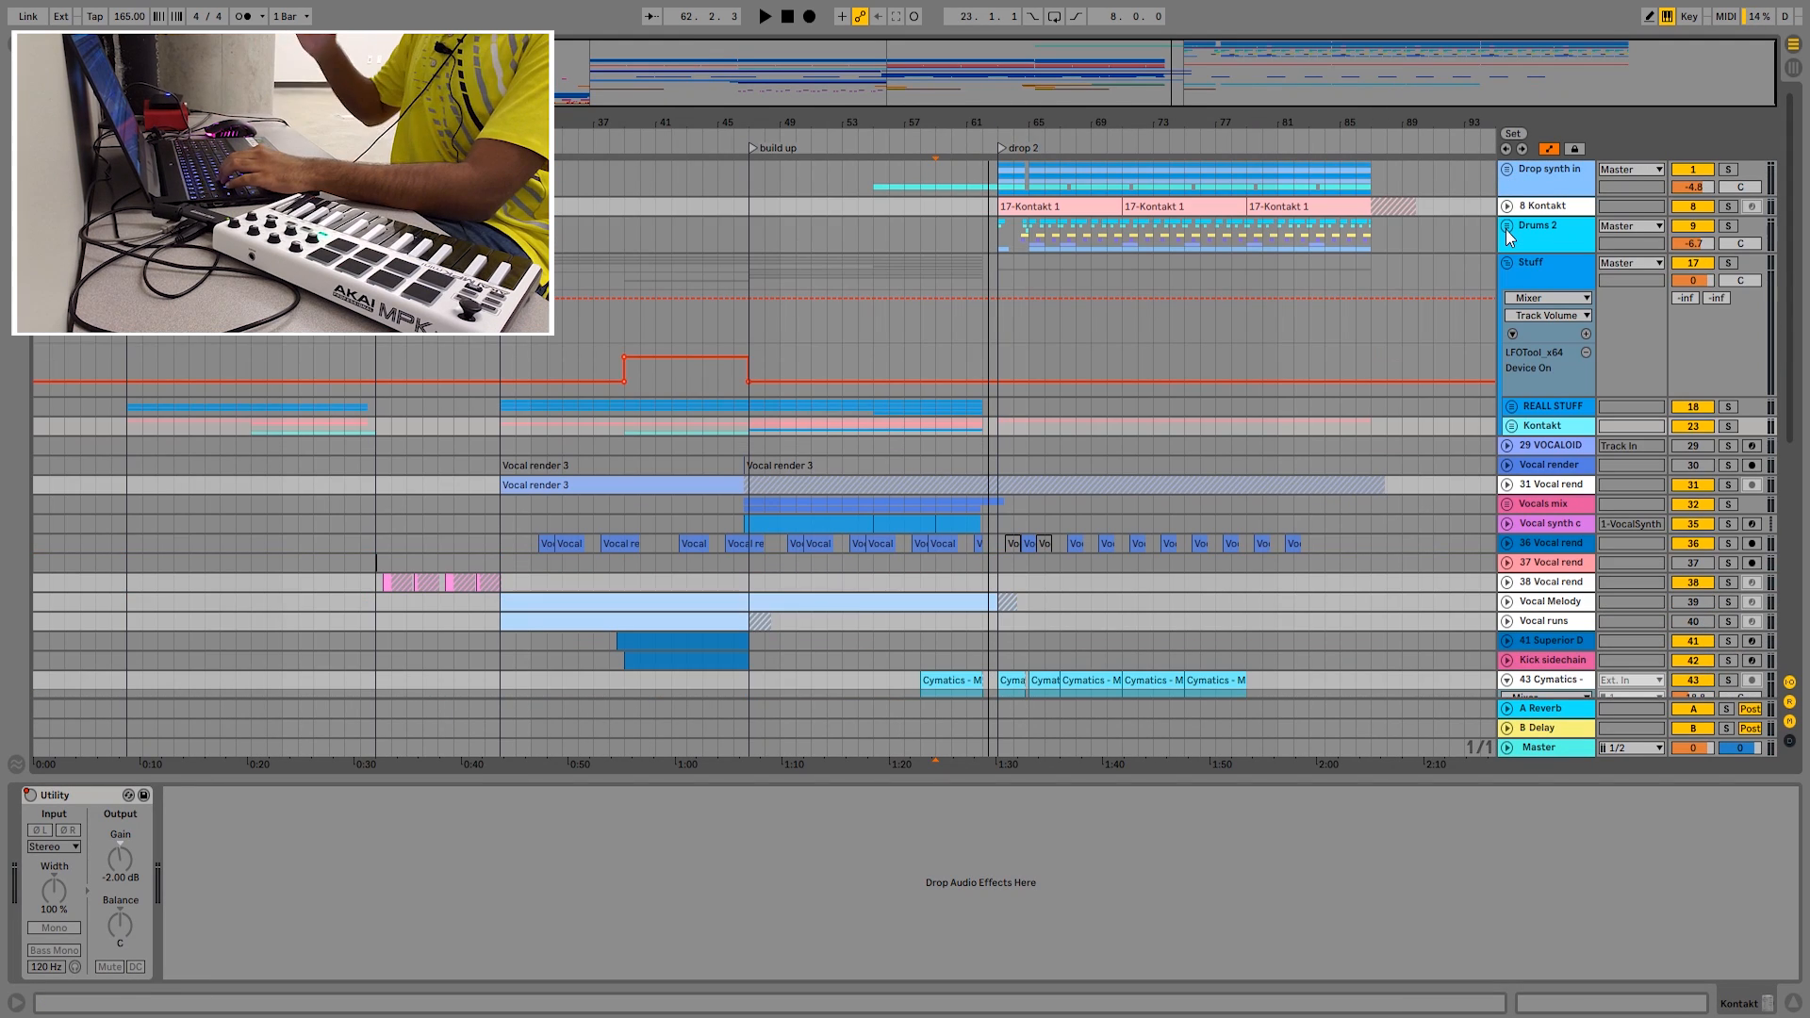
pyautogui.click(1507, 226)
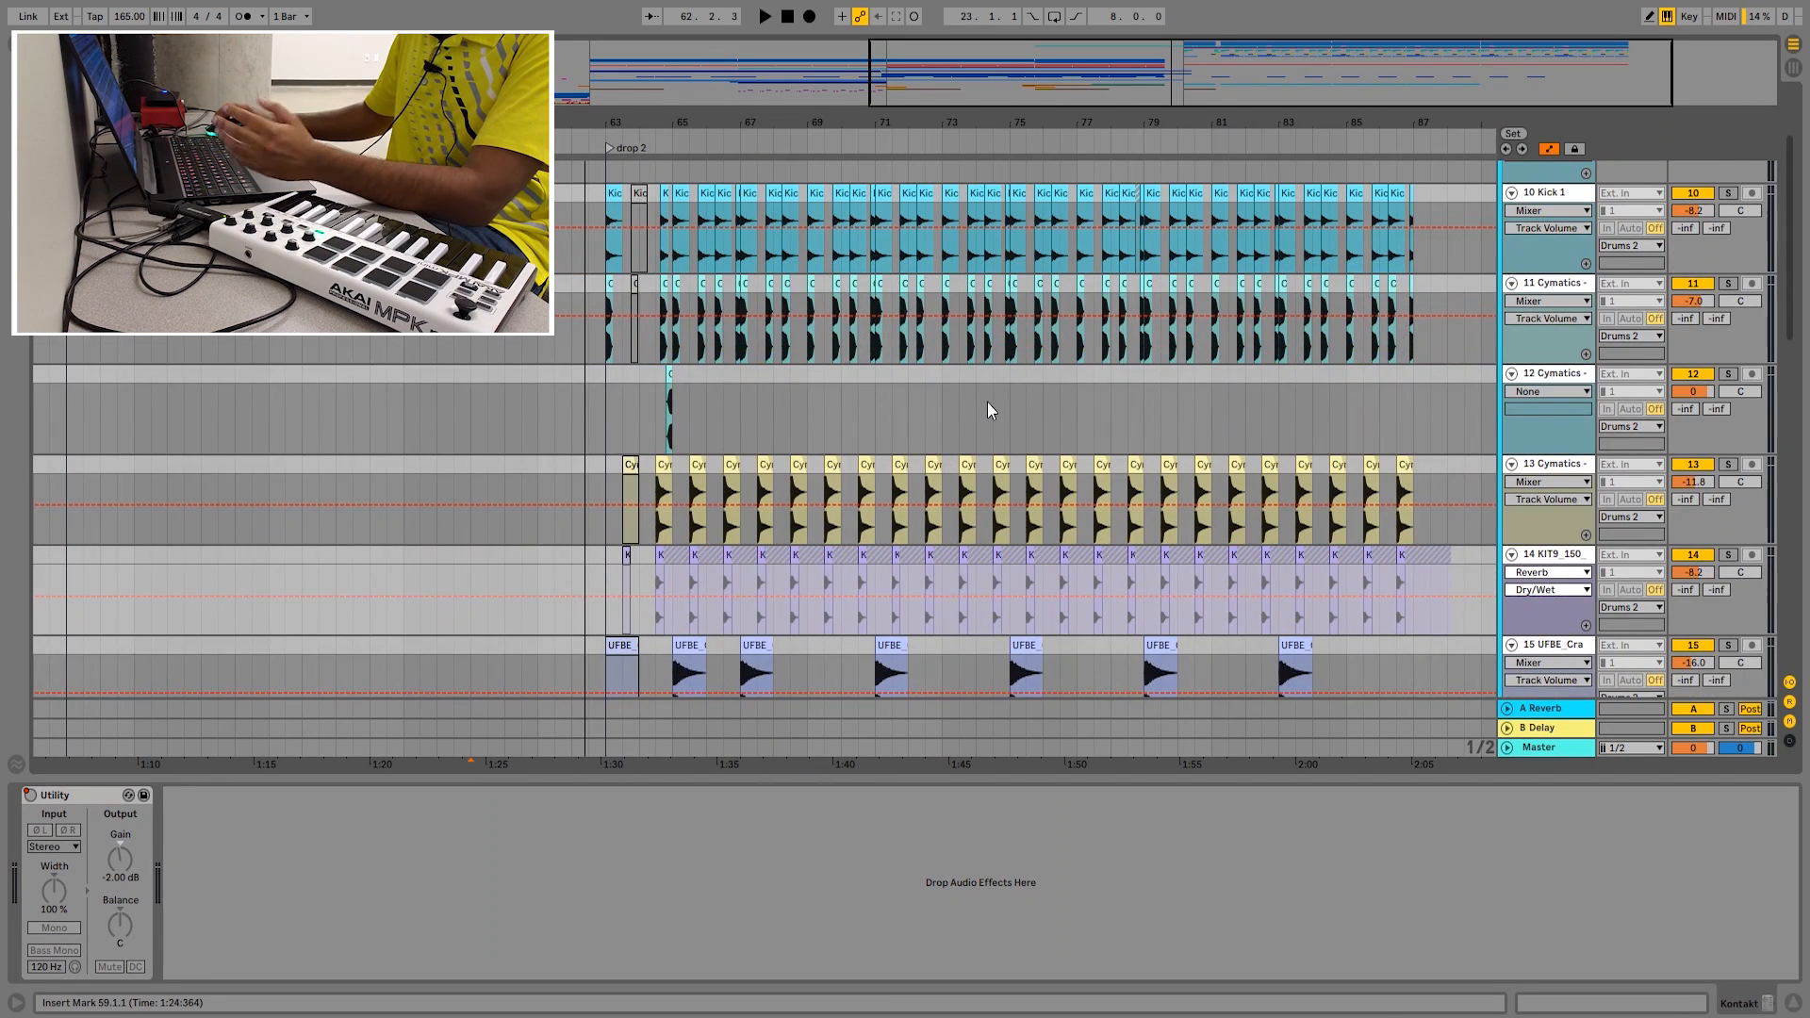
pyautogui.scroll(2, 987, 411)
pyautogui.click(1730, 186)
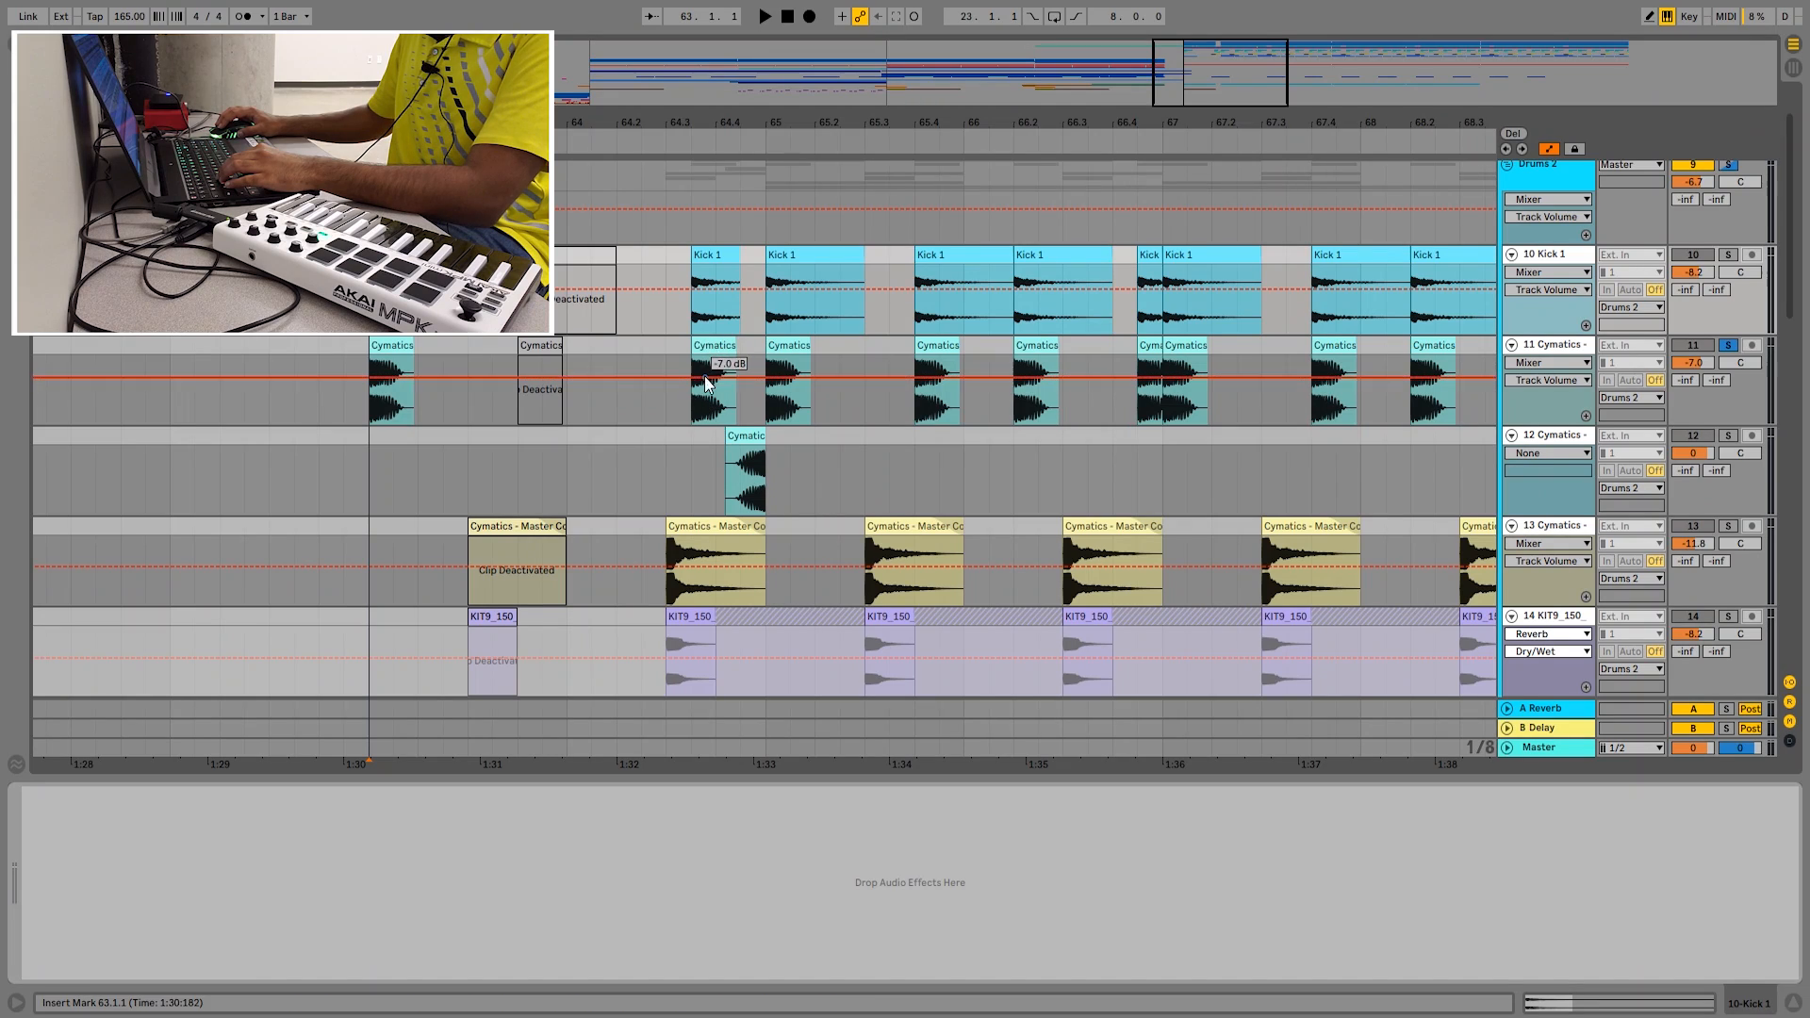
pyautogui.click(691, 413)
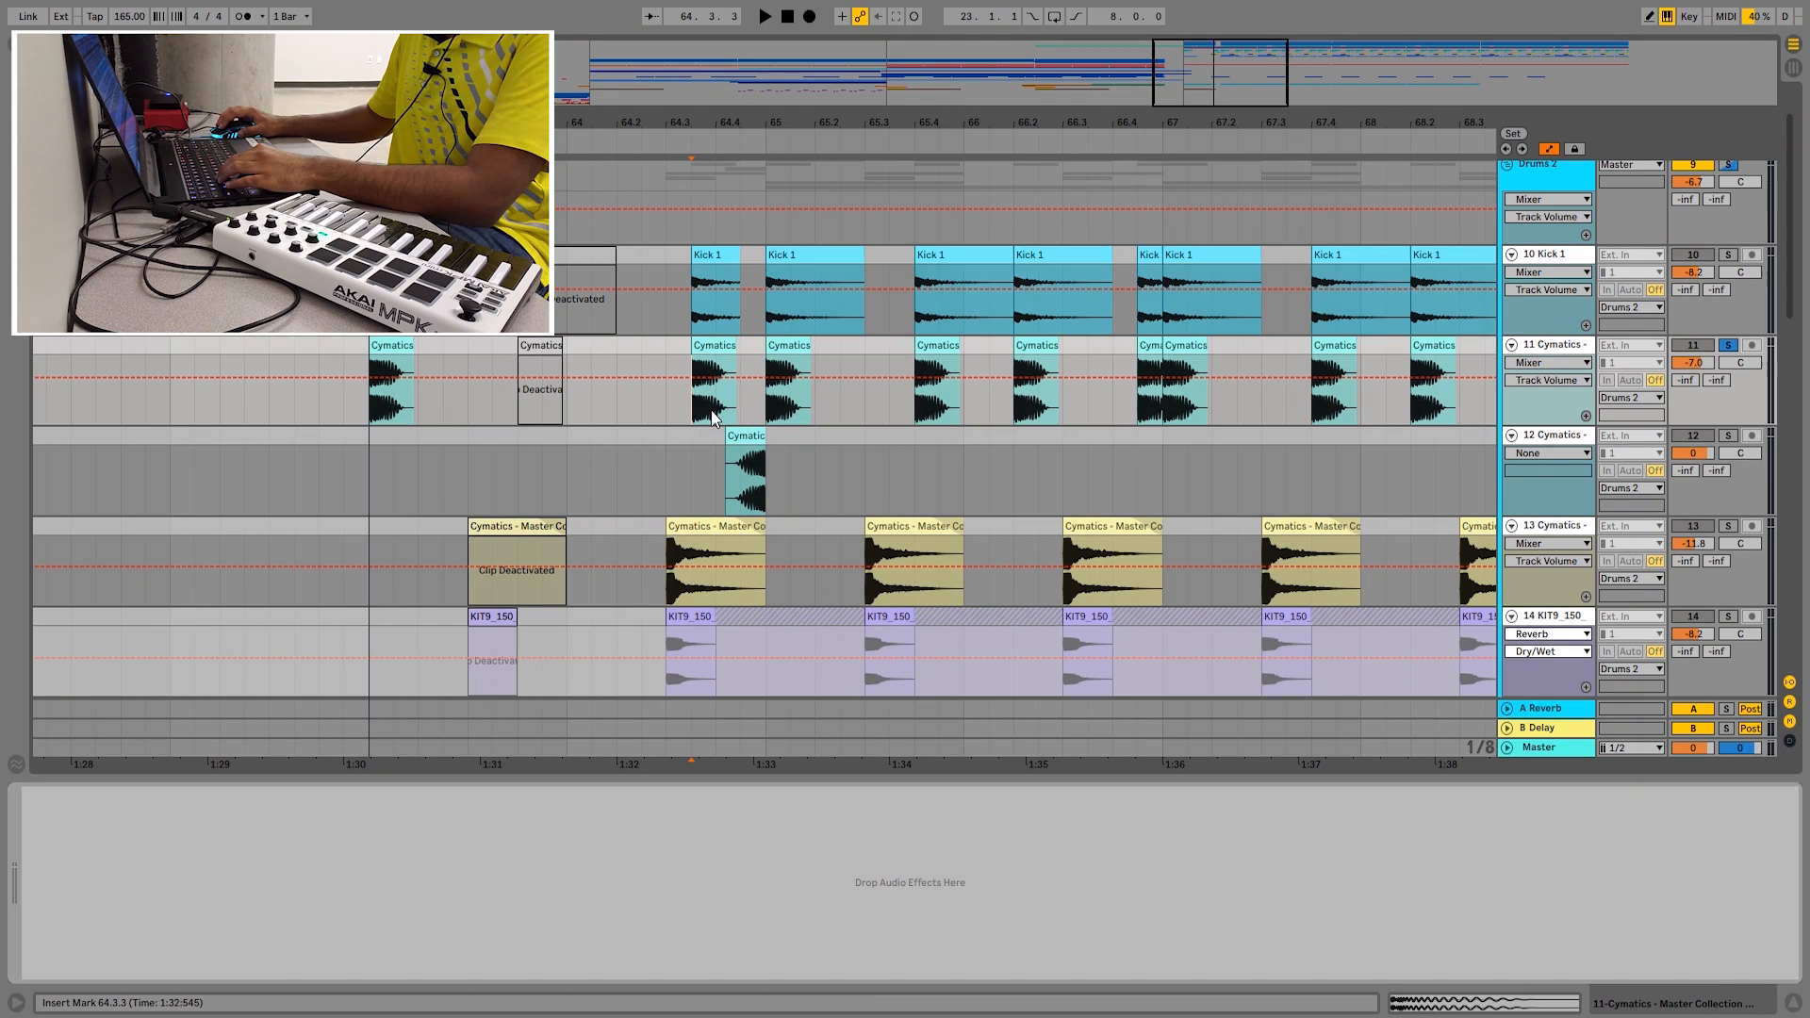
pyautogui.press('space')
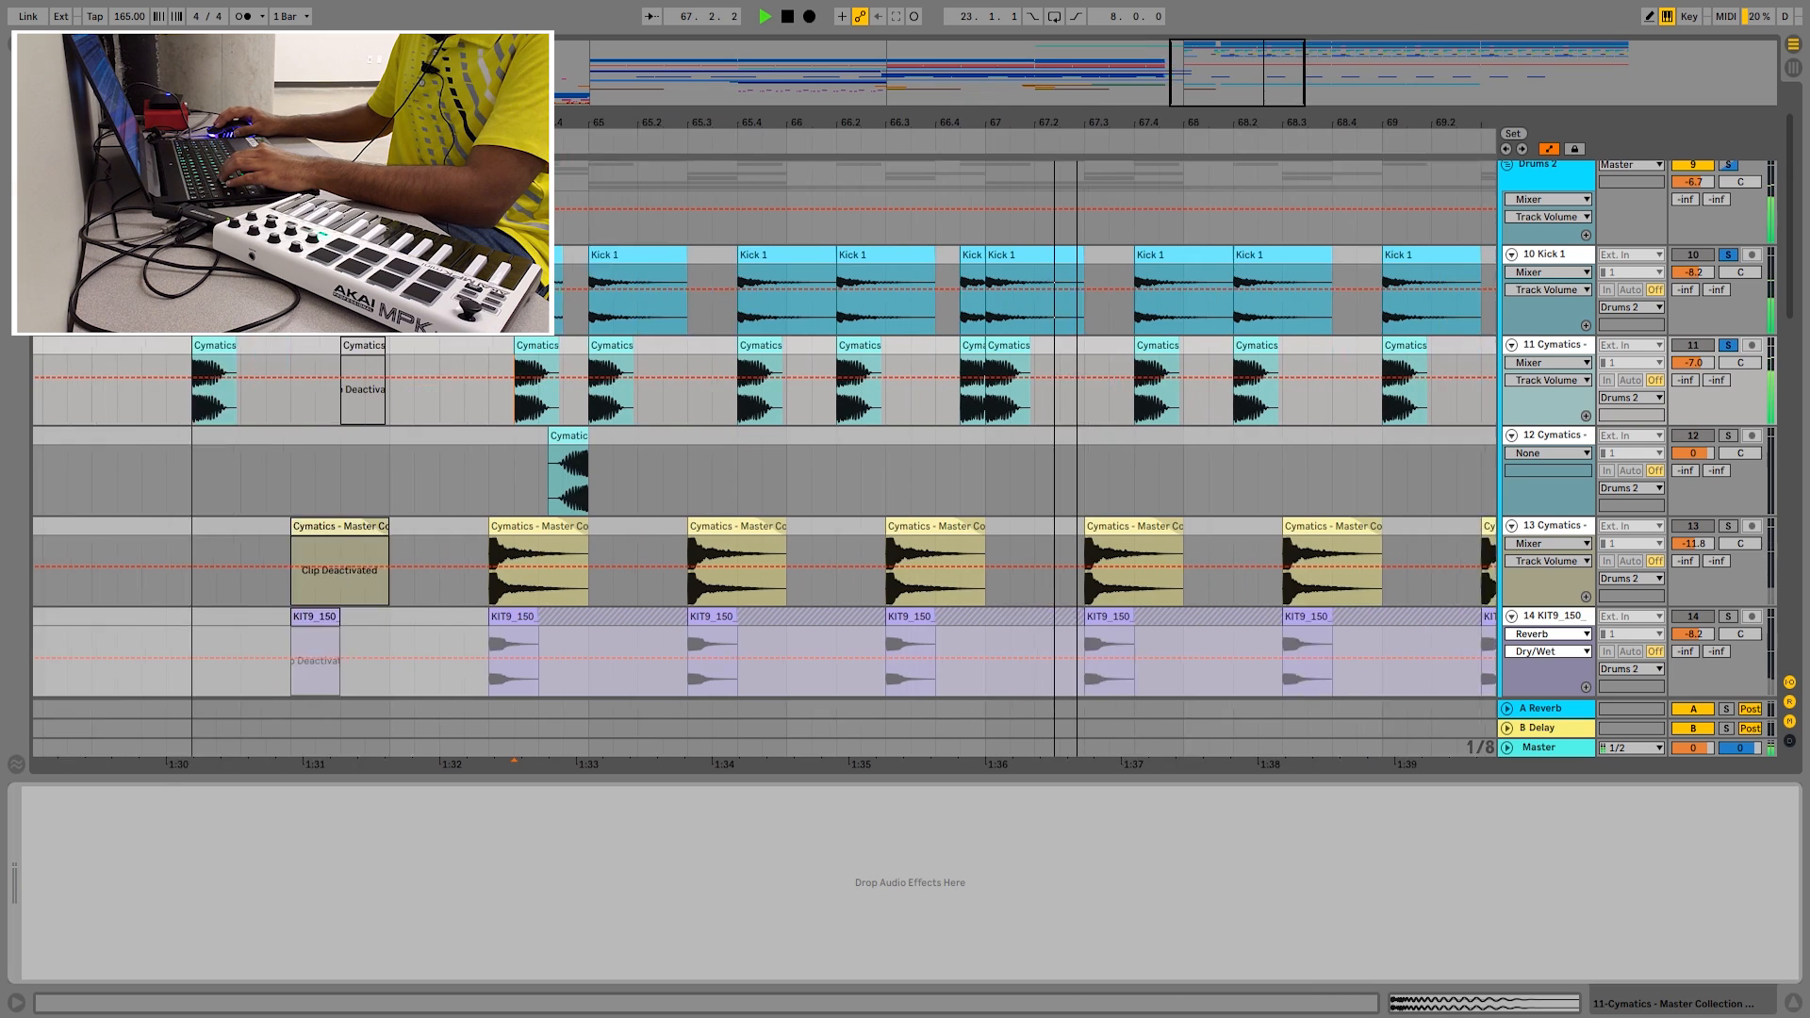
pyautogui.scroll(-2, 1028, 304)
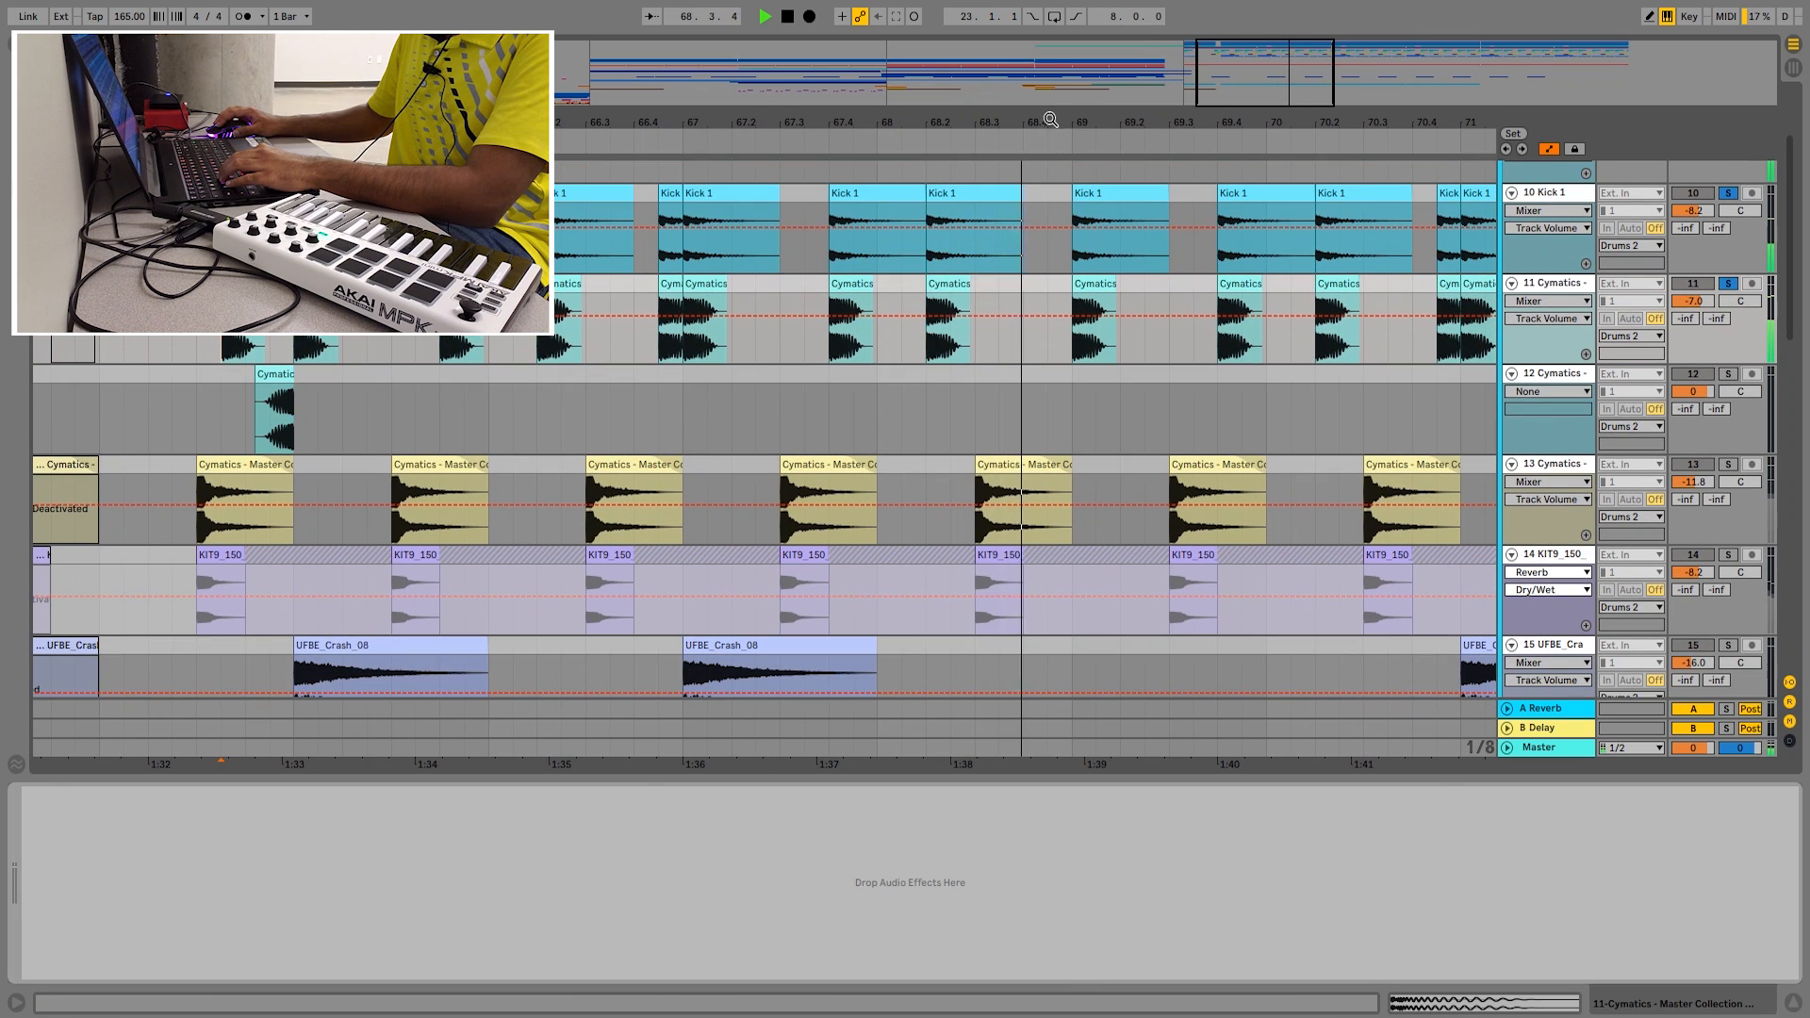
pyautogui.moveTo(1050, 122); pyautogui.dragTo(983, 77)
# - Add tracks 13 and 14 to the soloed kicks, play from bar 66.3, and show KIT9_150 snare track 14's Reverb
pyautogui.scroll(-2, 1112, 405)
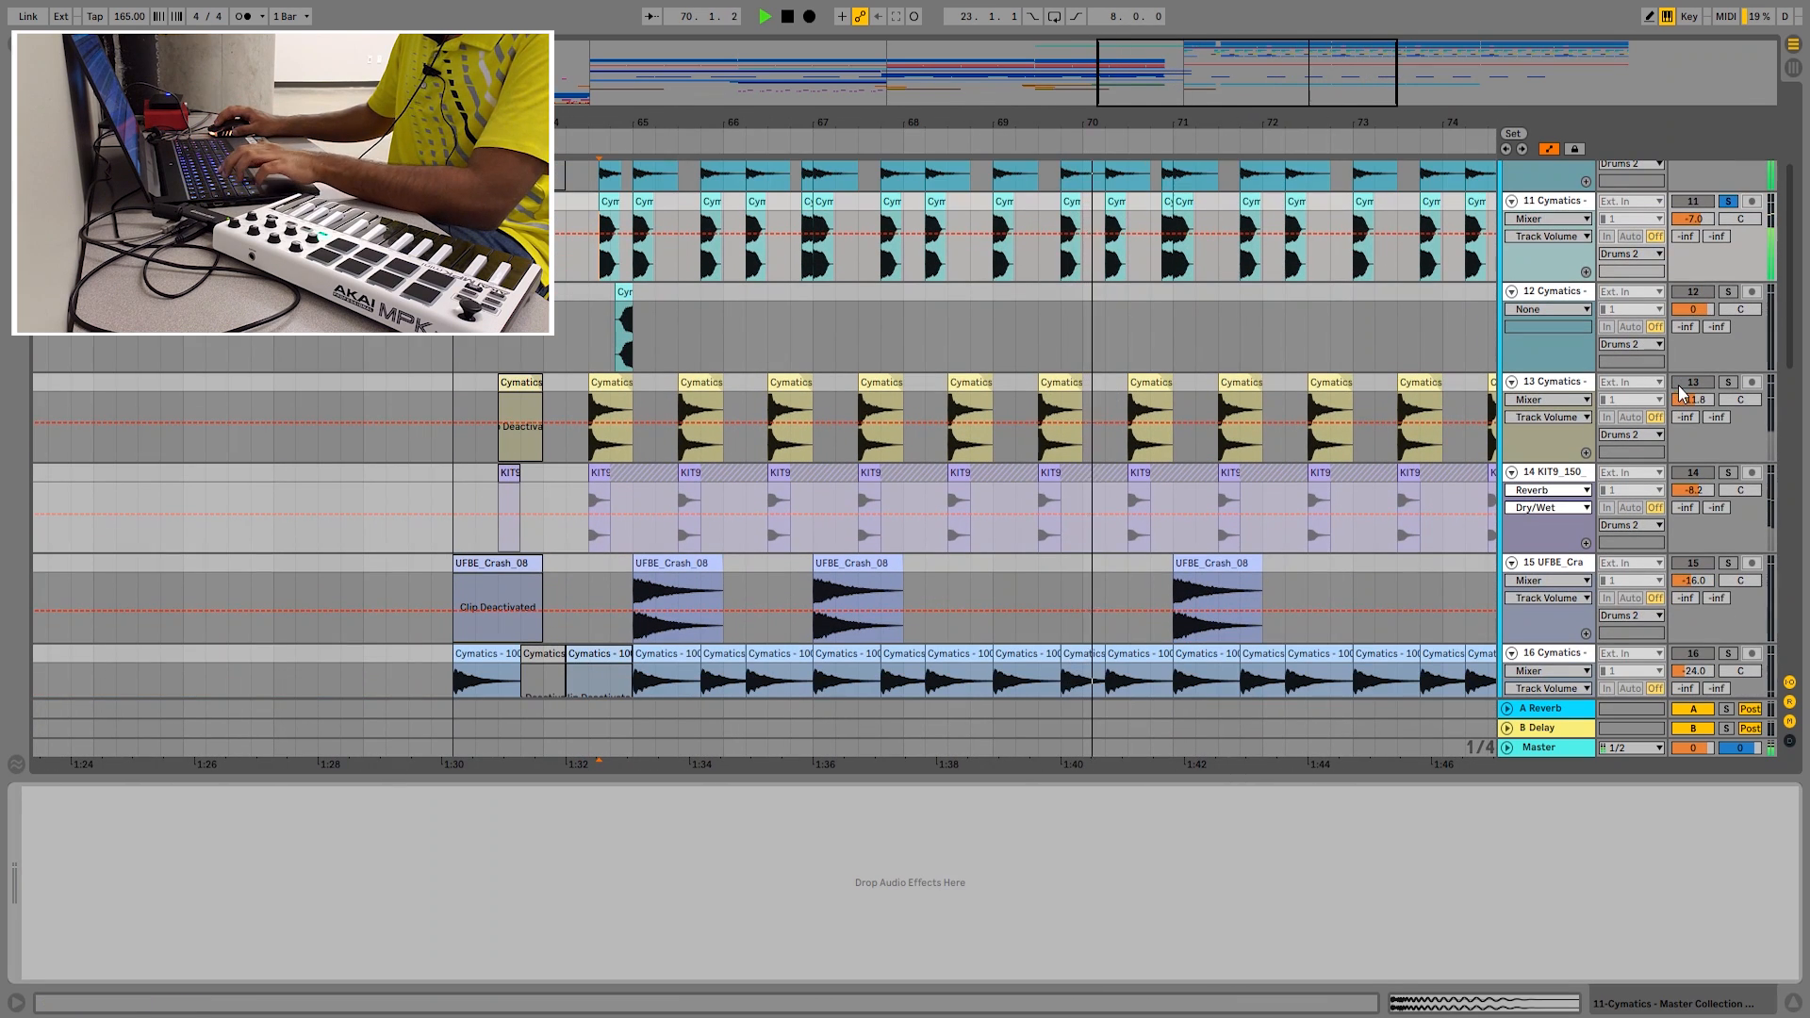
pyautogui.click(1727, 382)
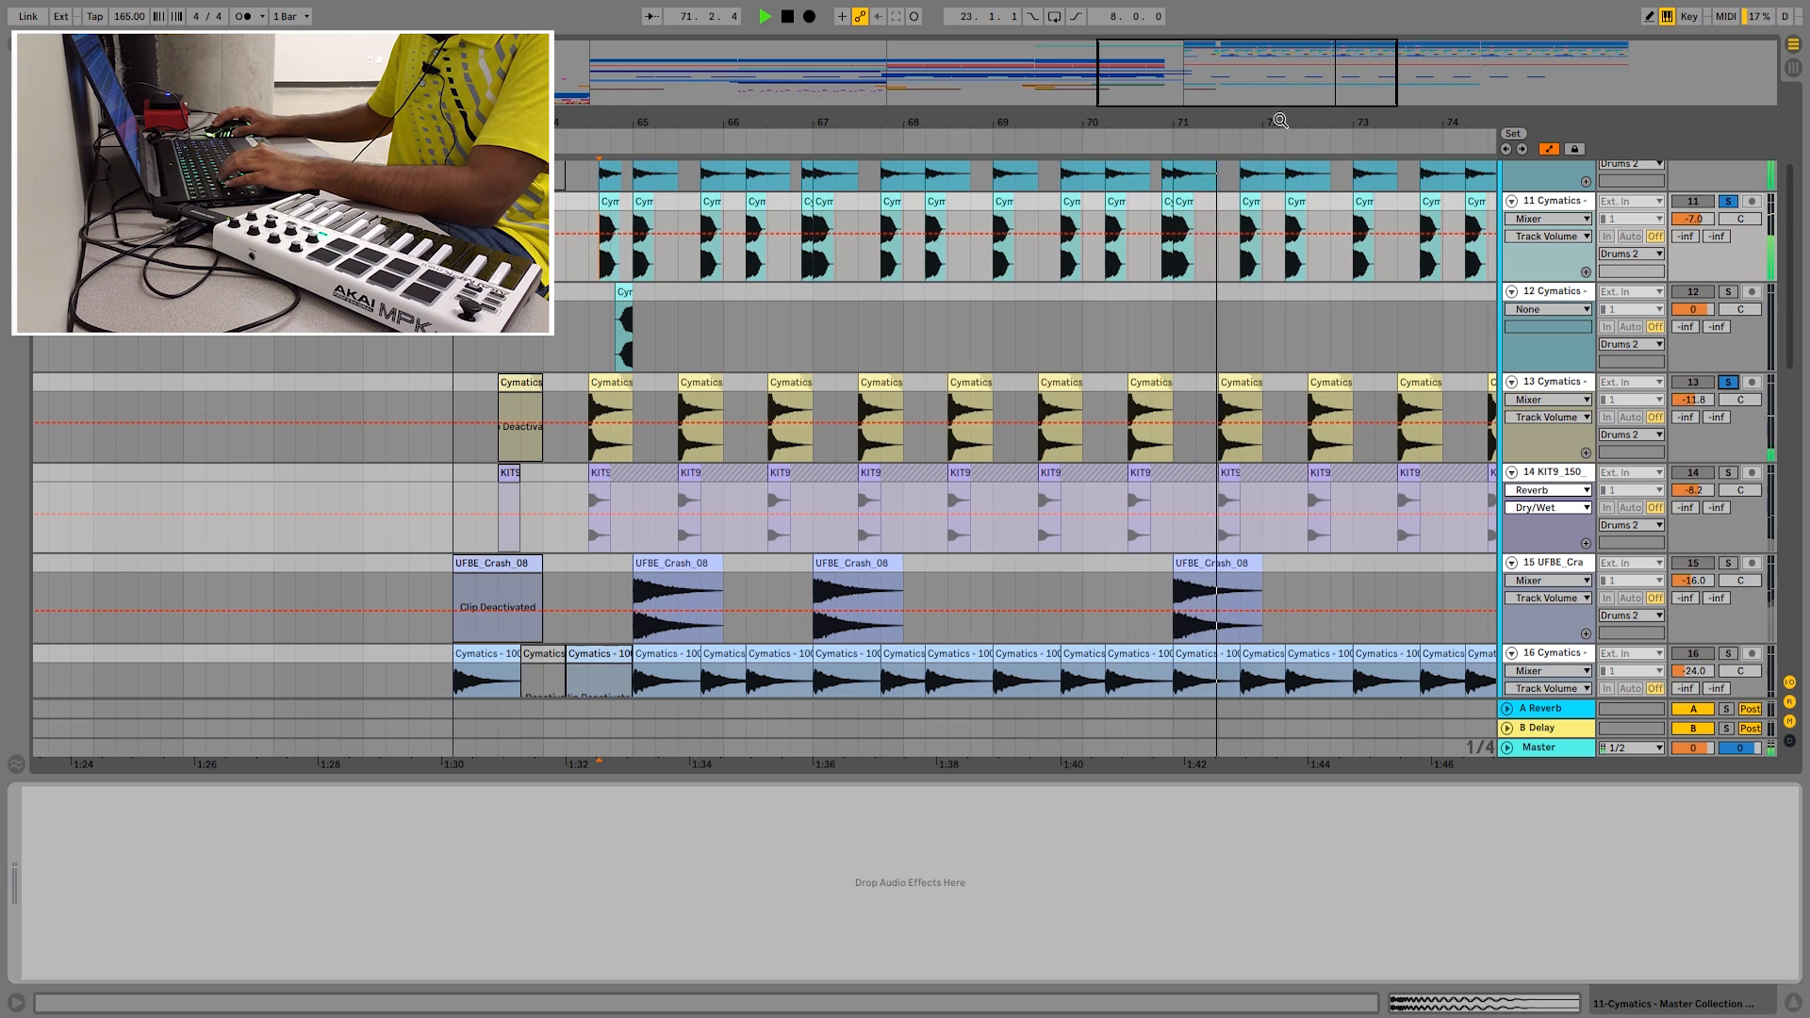
pyautogui.moveTo(1281, 122); pyautogui.dragTo(864, 100)
pyautogui.scroll(-2, 863, 437)
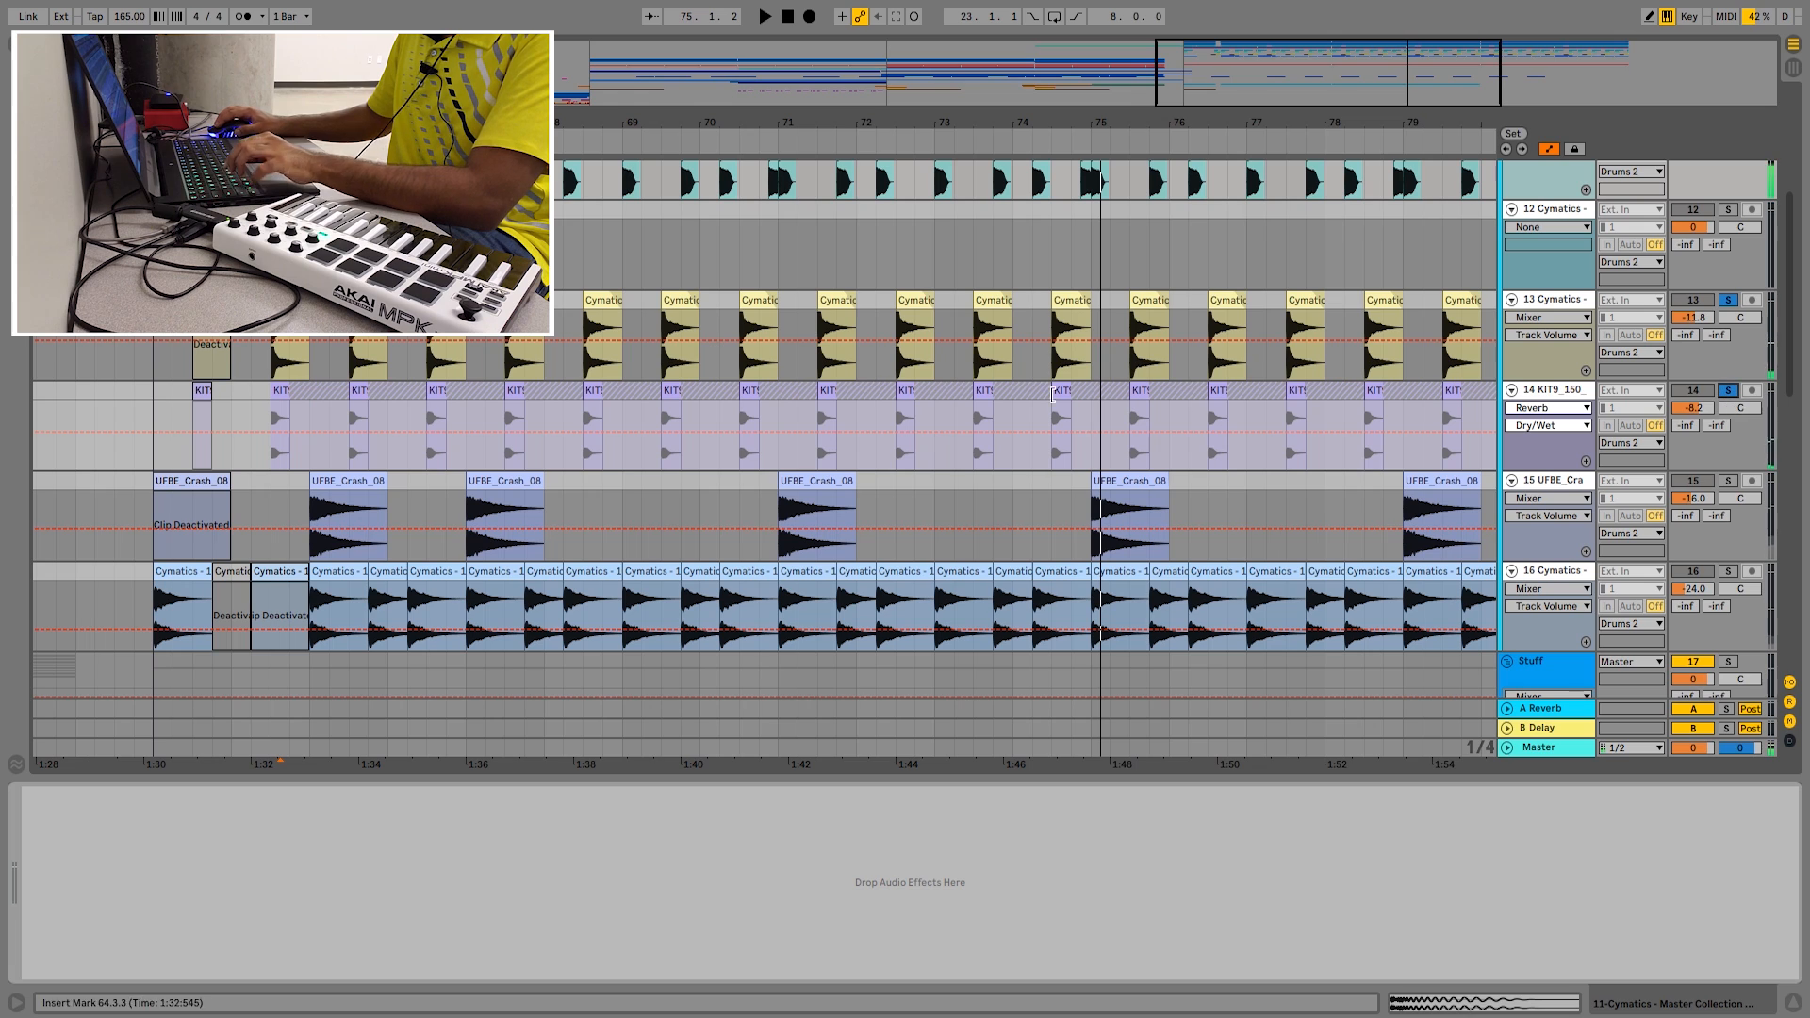
pyautogui.click(437, 405)
pyautogui.press('space')
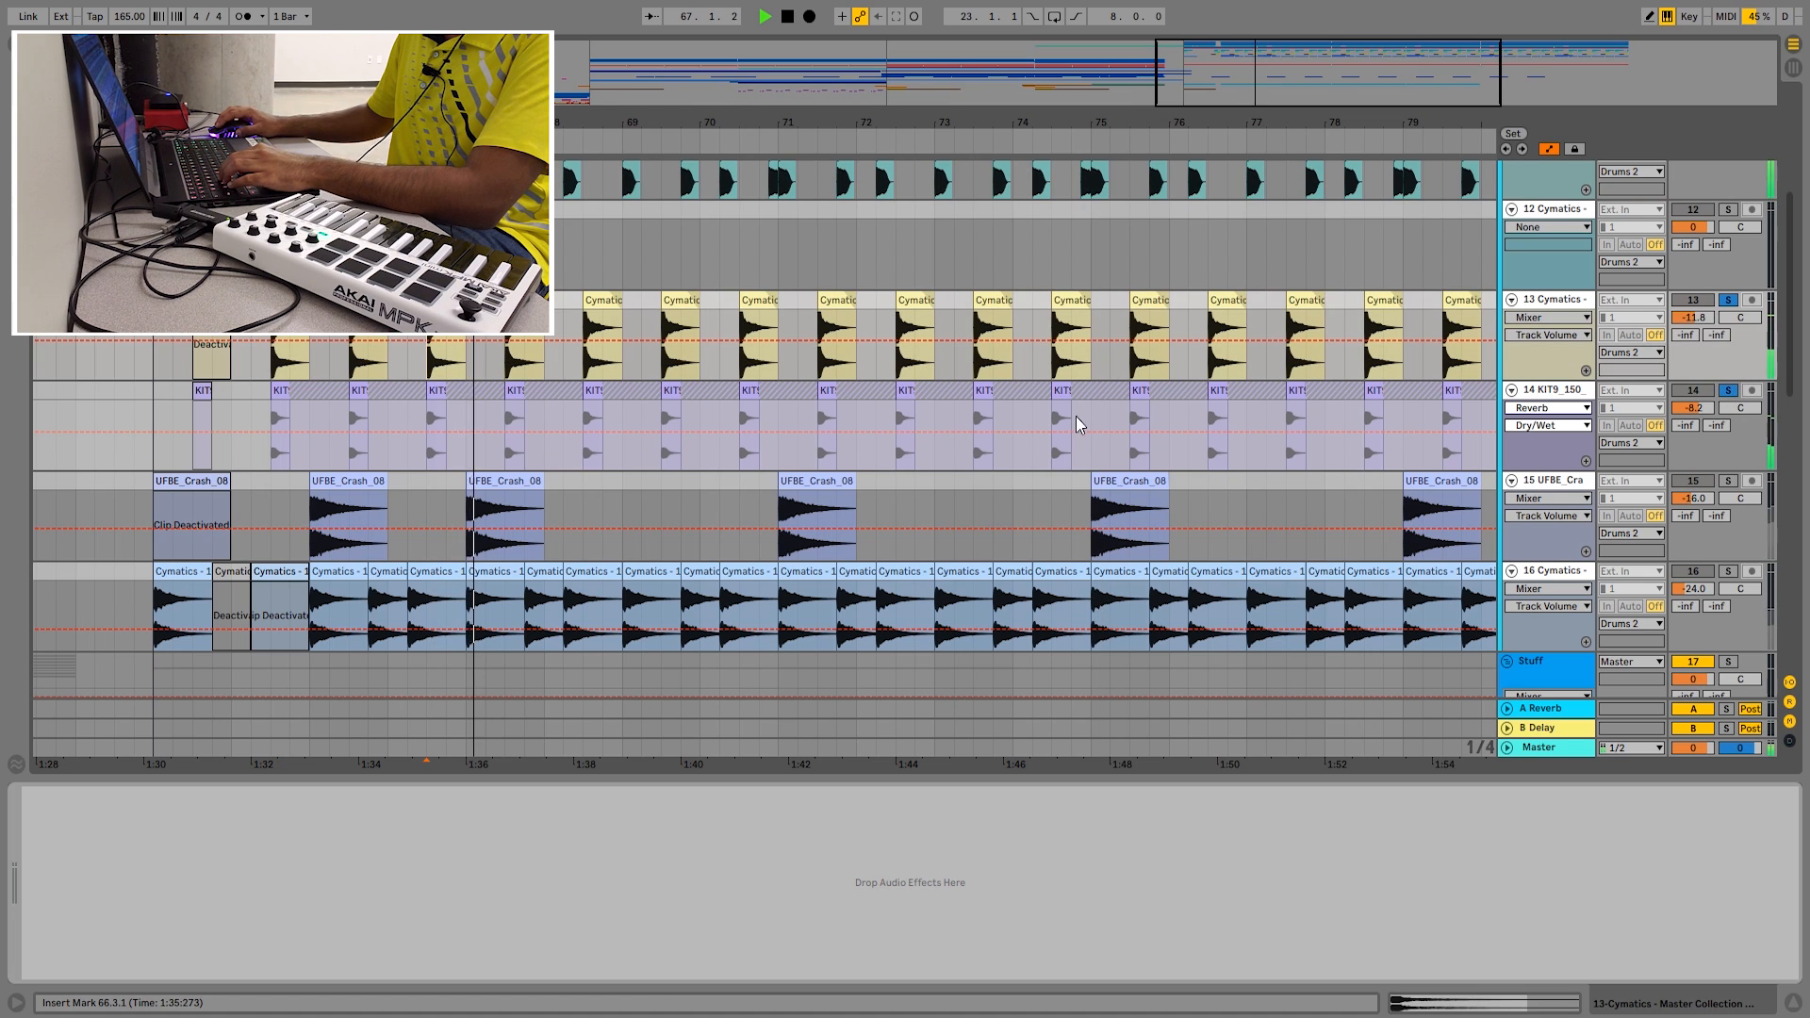
pyautogui.click(1574, 396)
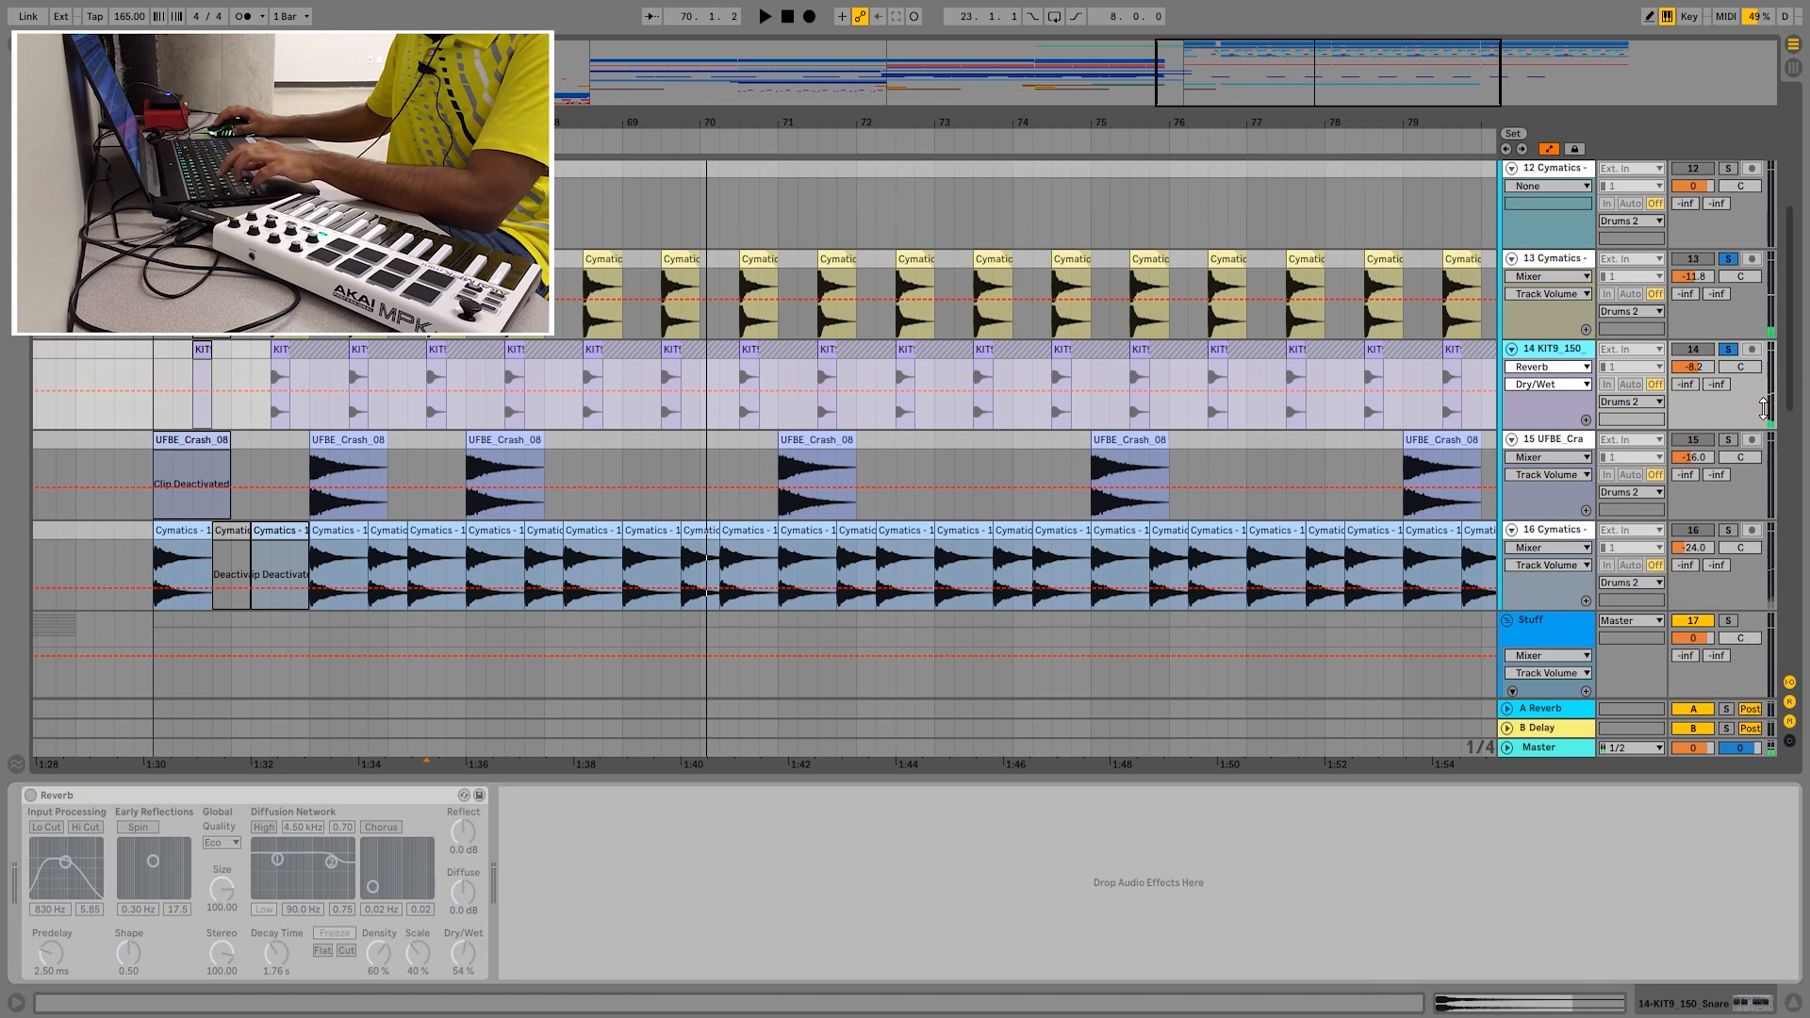
# - Add UFBE_Crash track 15 to the soloed drums and play them from bar 67
pyautogui.click(1728, 440)
pyautogui.click(475, 414)
pyautogui.press('space')
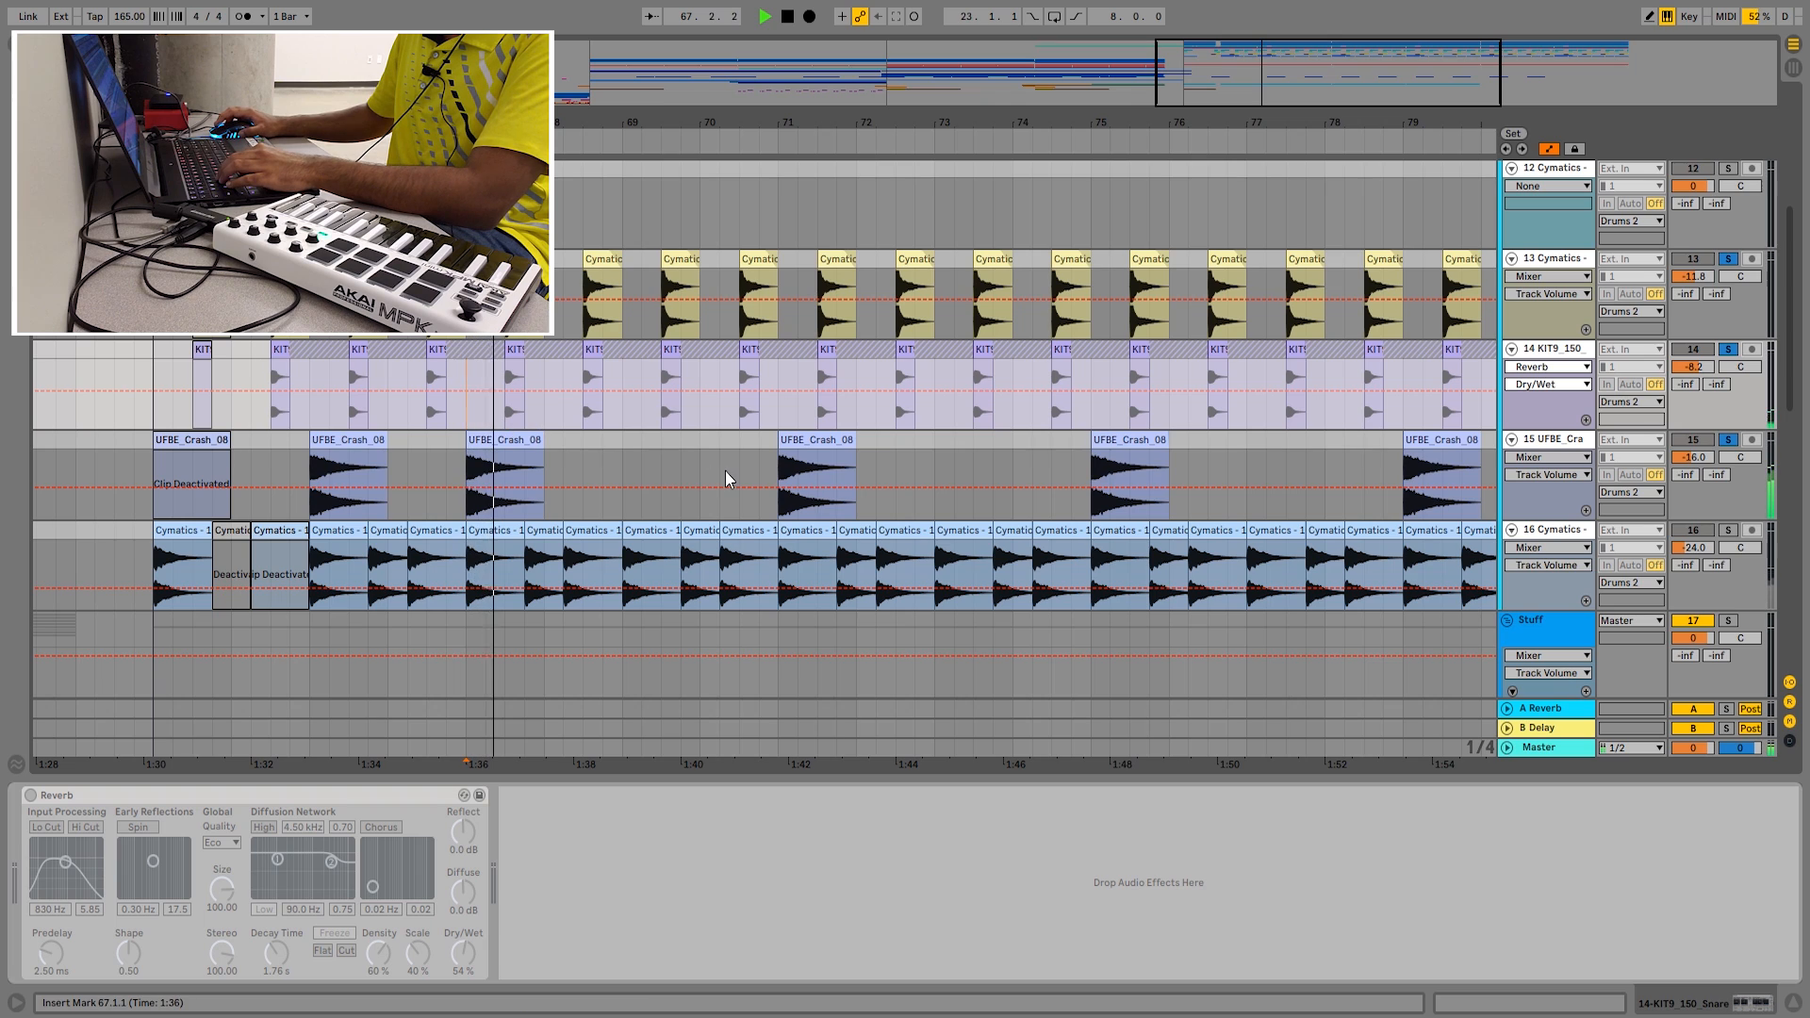
pyautogui.scroll(2, 810, 471)
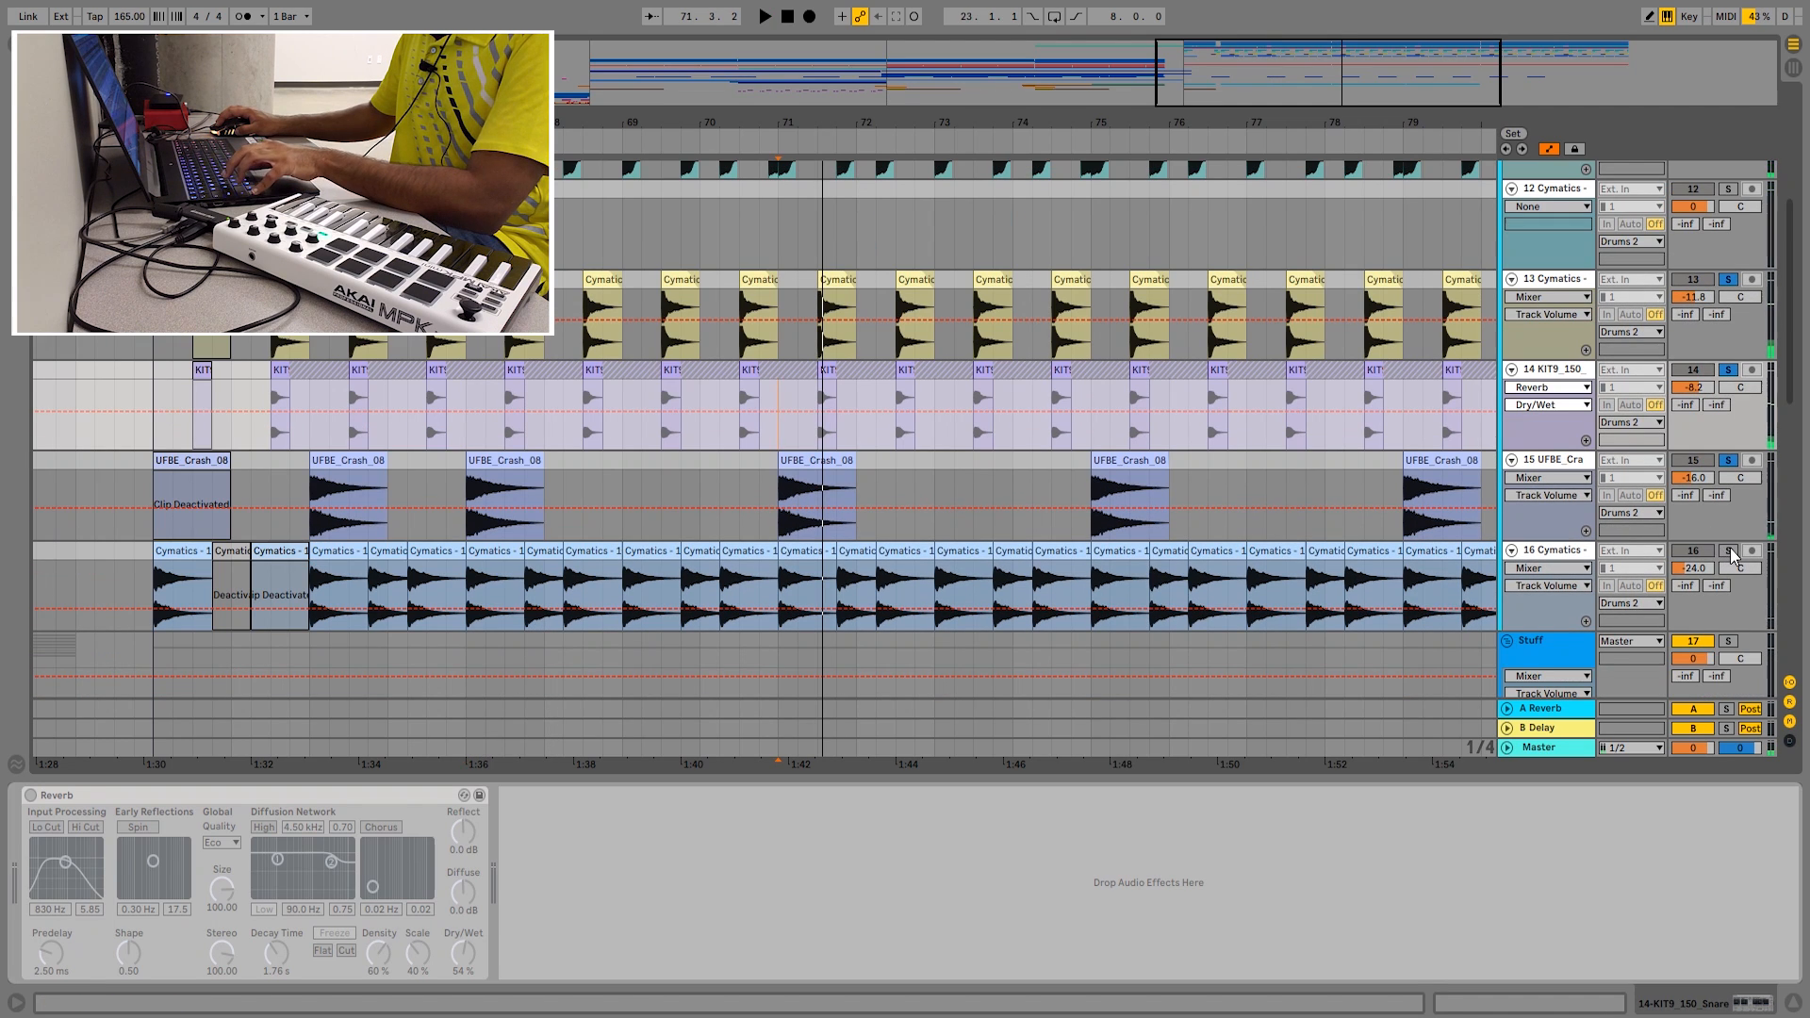
# - Add Cymatics track 16 to the soloed drums and play the full Drums 2 pattern from bar 65
pyautogui.click(1728, 552)
pyautogui.scroll(2, 342, 613)
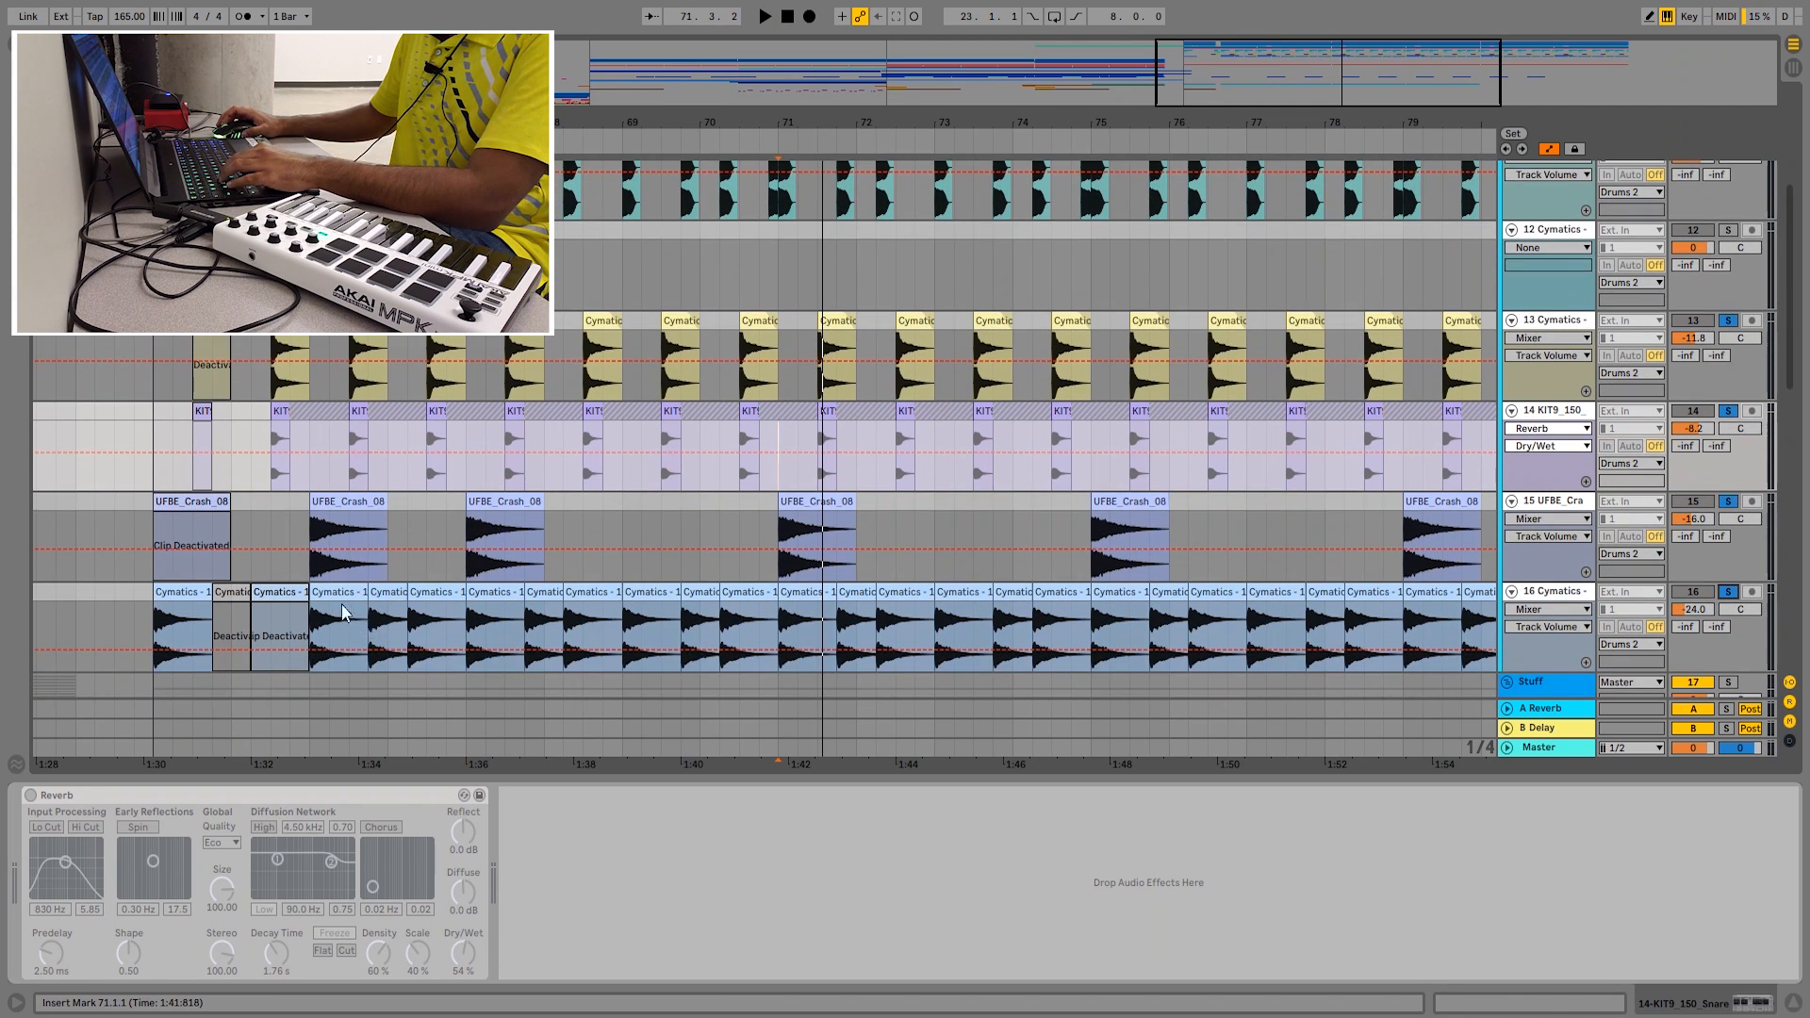
pyautogui.scroll(-1, 370, 359)
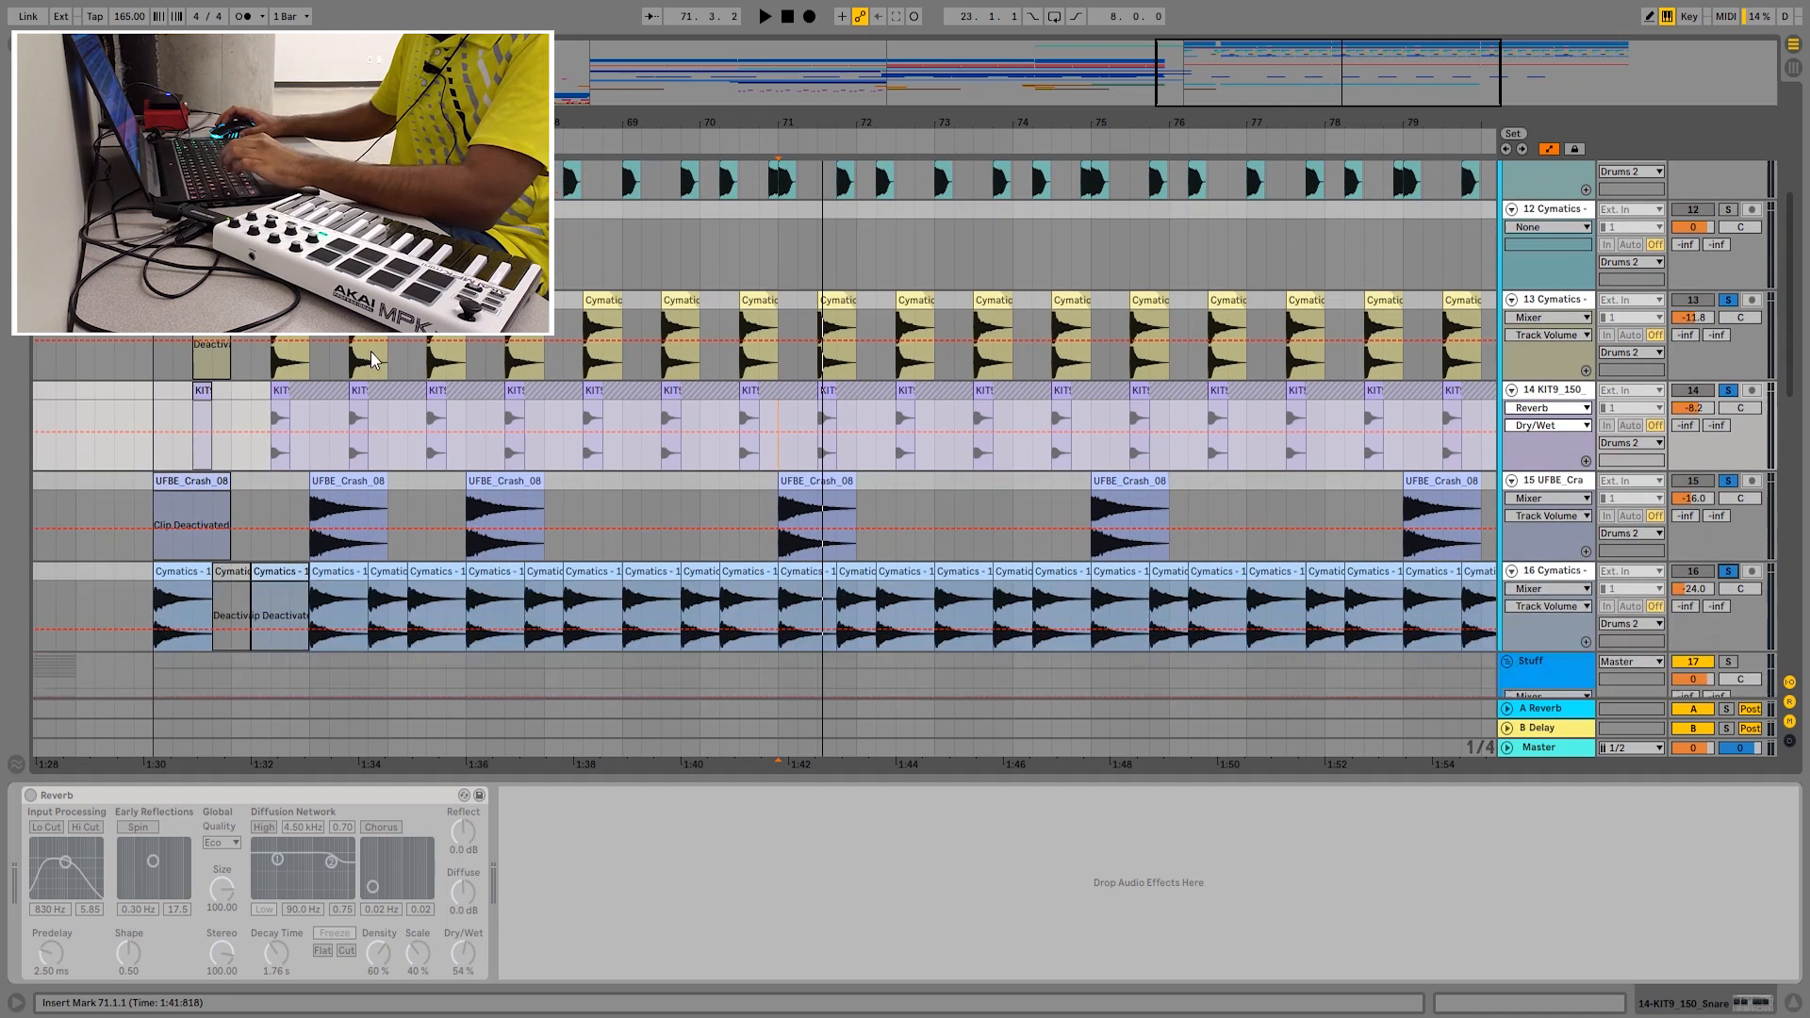
pyautogui.click(591, 516)
pyautogui.press('space')
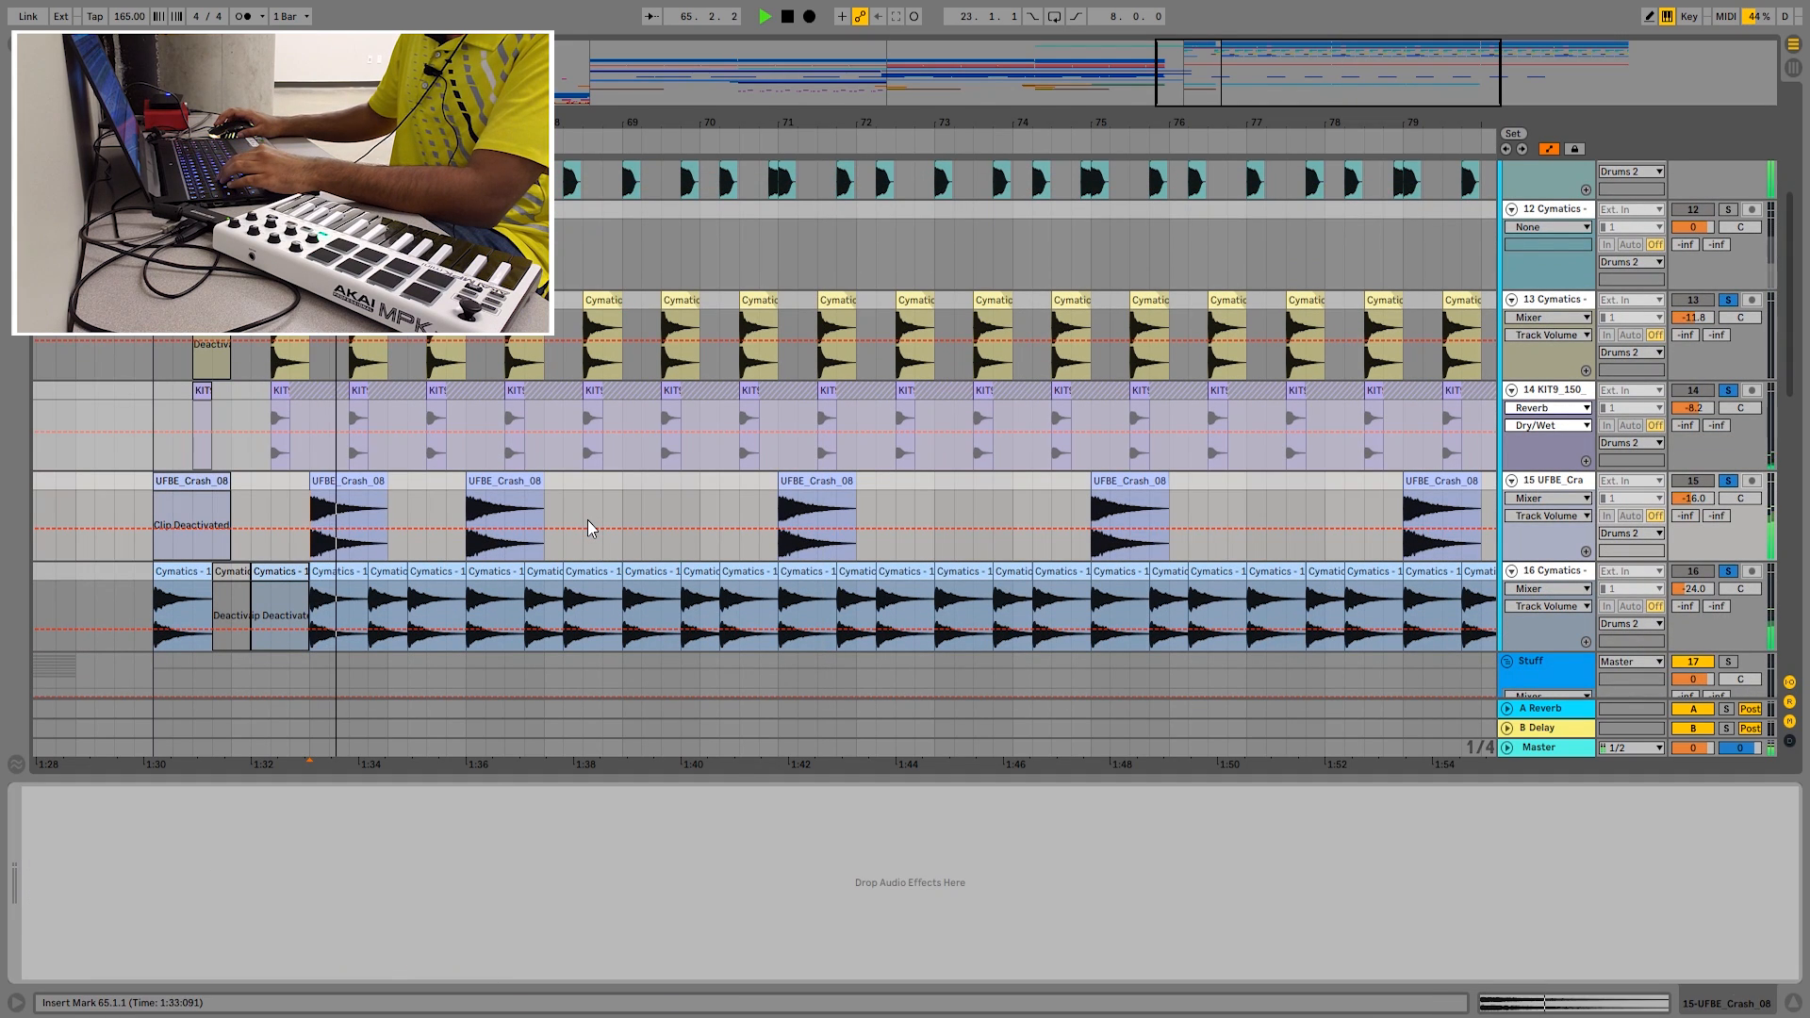
pyautogui.scroll(2, 586, 518)
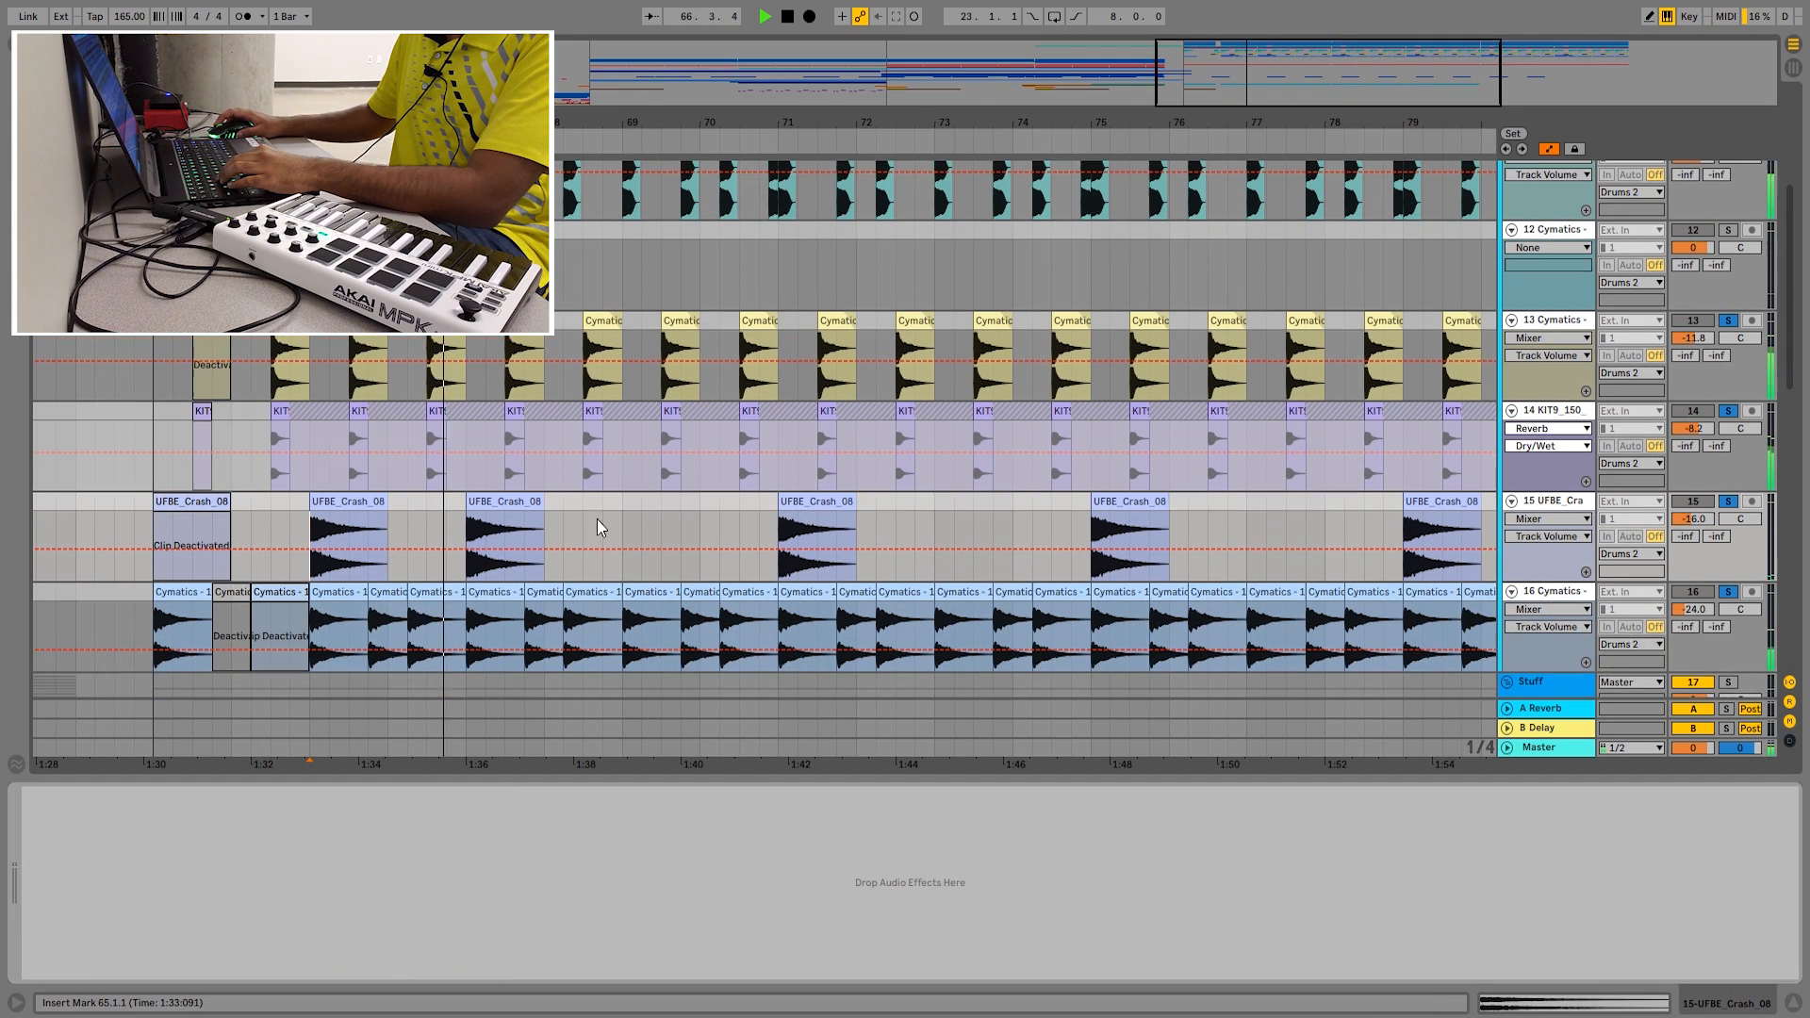
pyautogui.scroll(4, 643, 520)
pyautogui.scroll(-4, 644, 520)
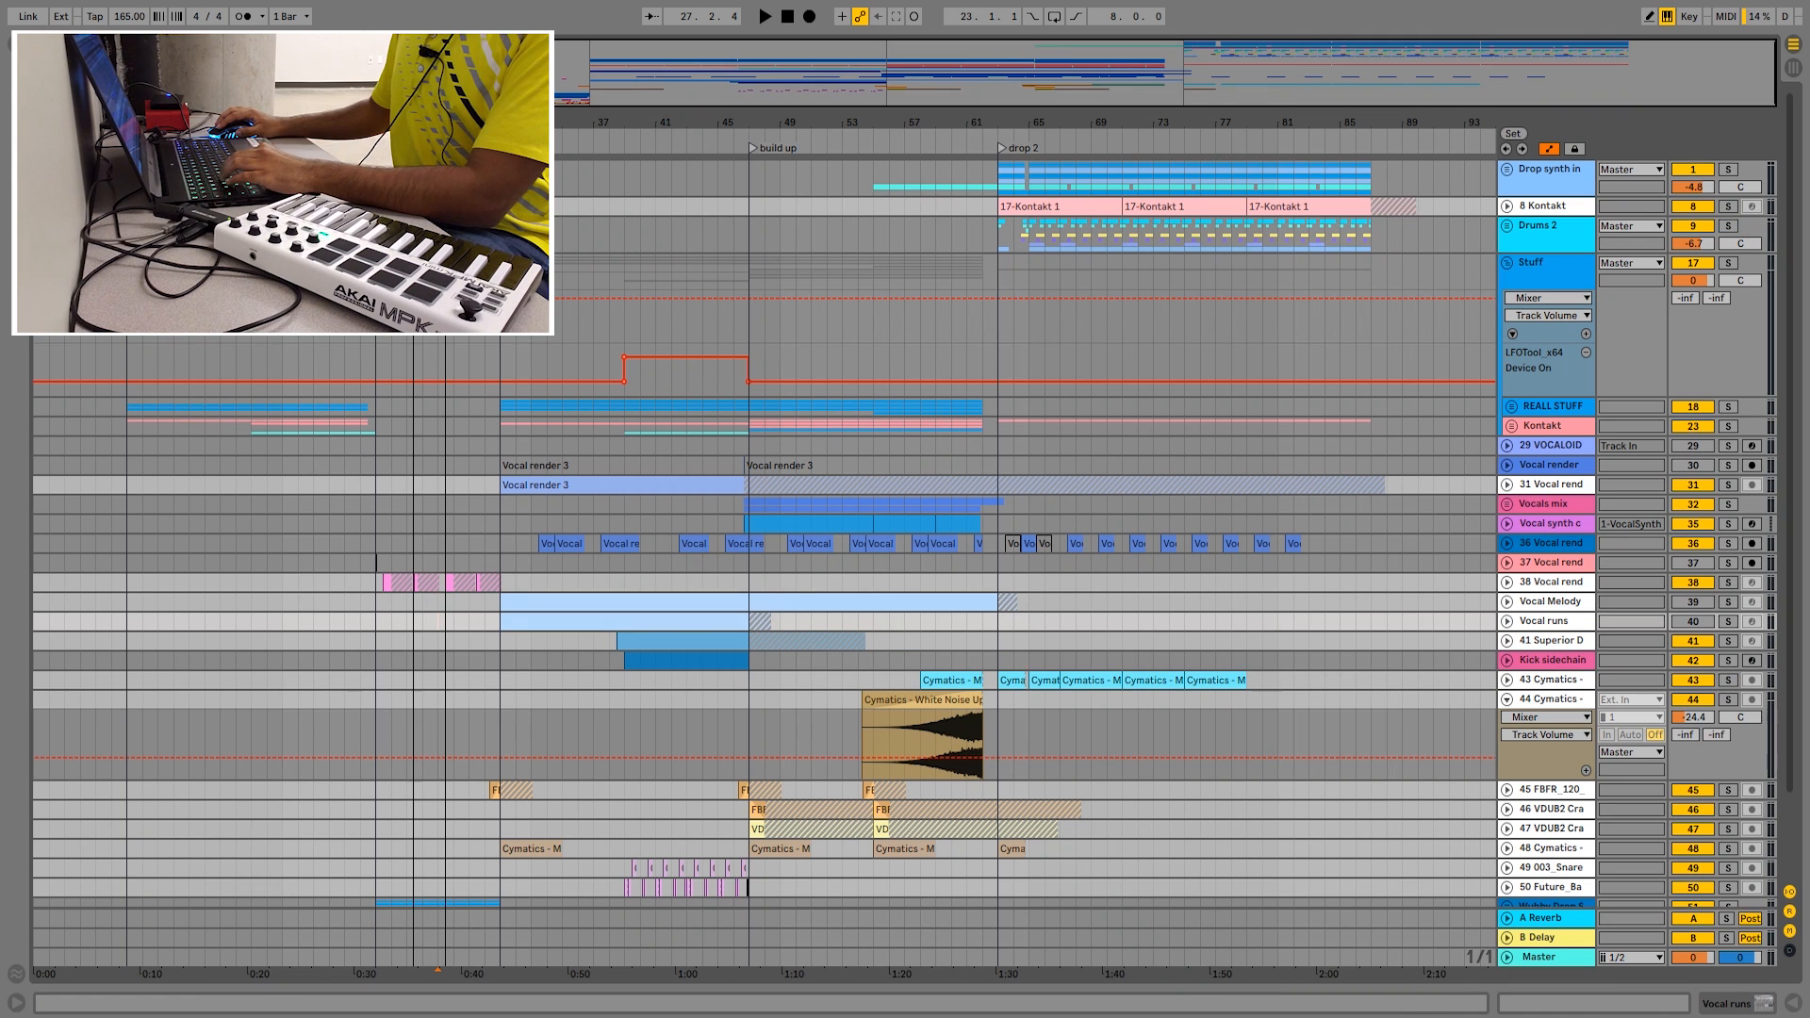
# - Unfold the Kontakt group inside Stuff and expand its tracks 24, 25 and 26 to show their clips' notes
pyautogui.moveTo(301, 122); pyautogui.dragTo(302, 189)
pyautogui.moveTo(600, 123); pyautogui.dragTo(601, 75)
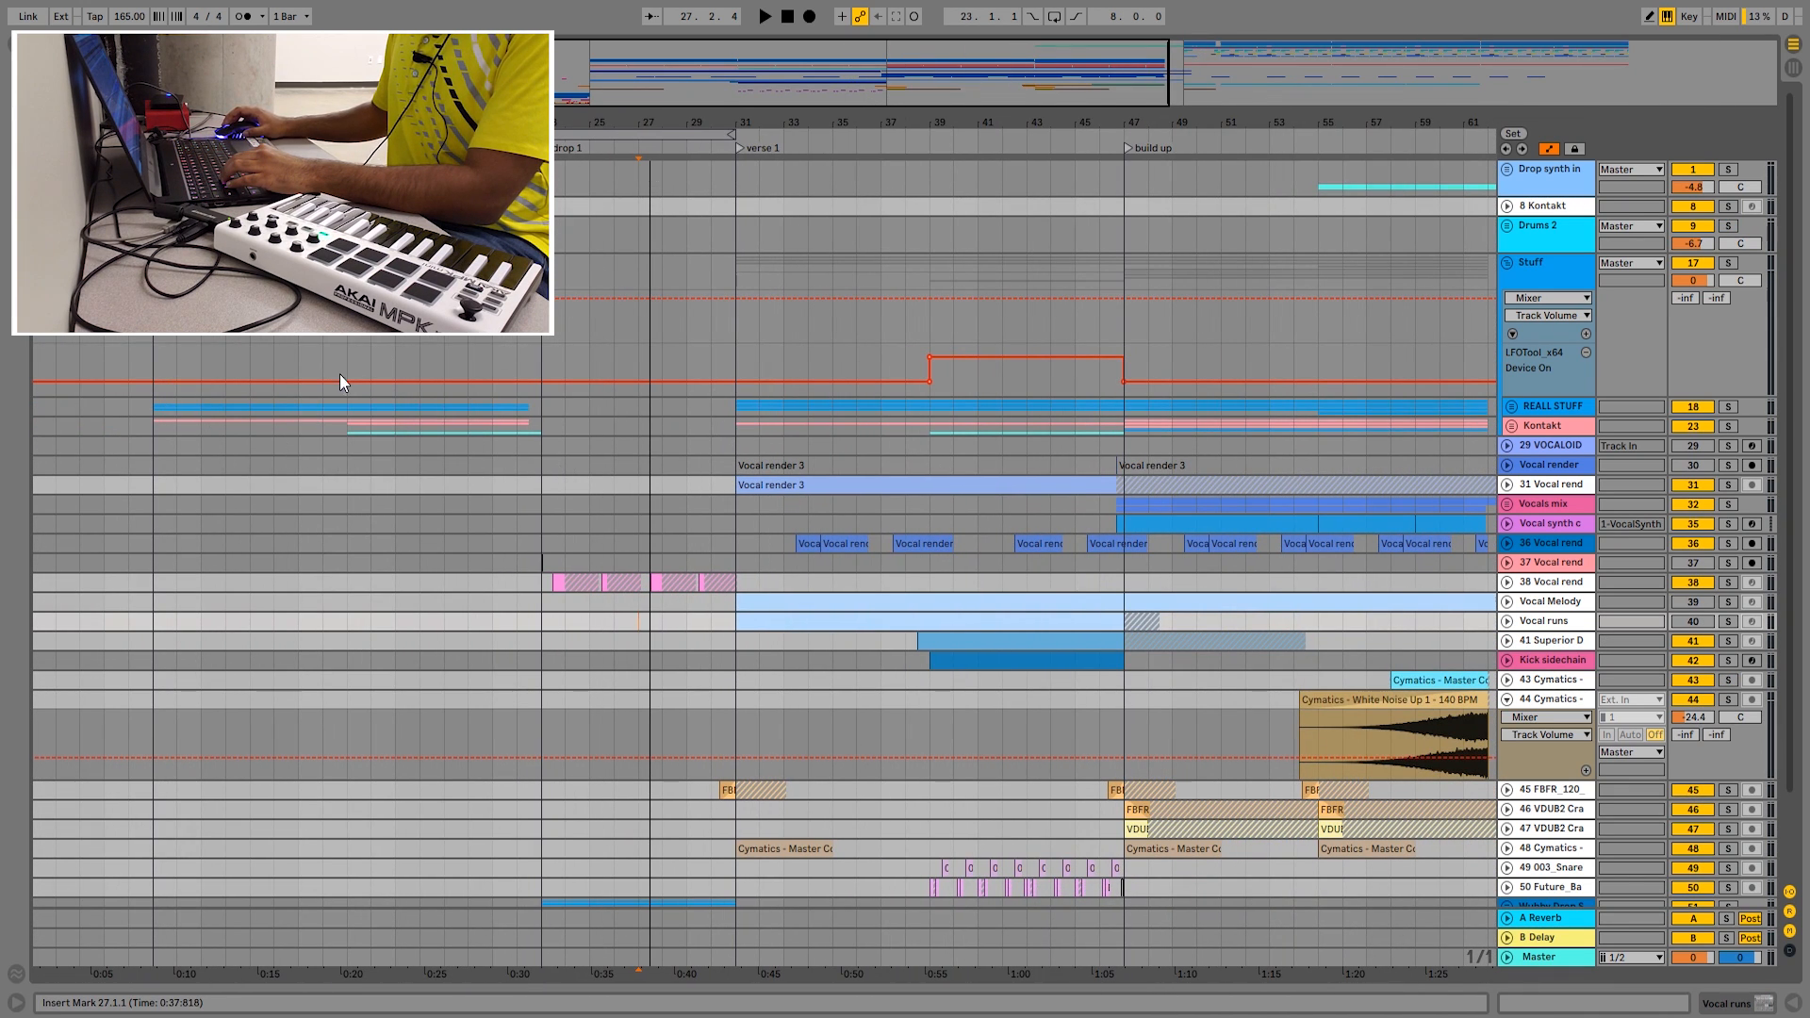
pyautogui.click(1511, 426)
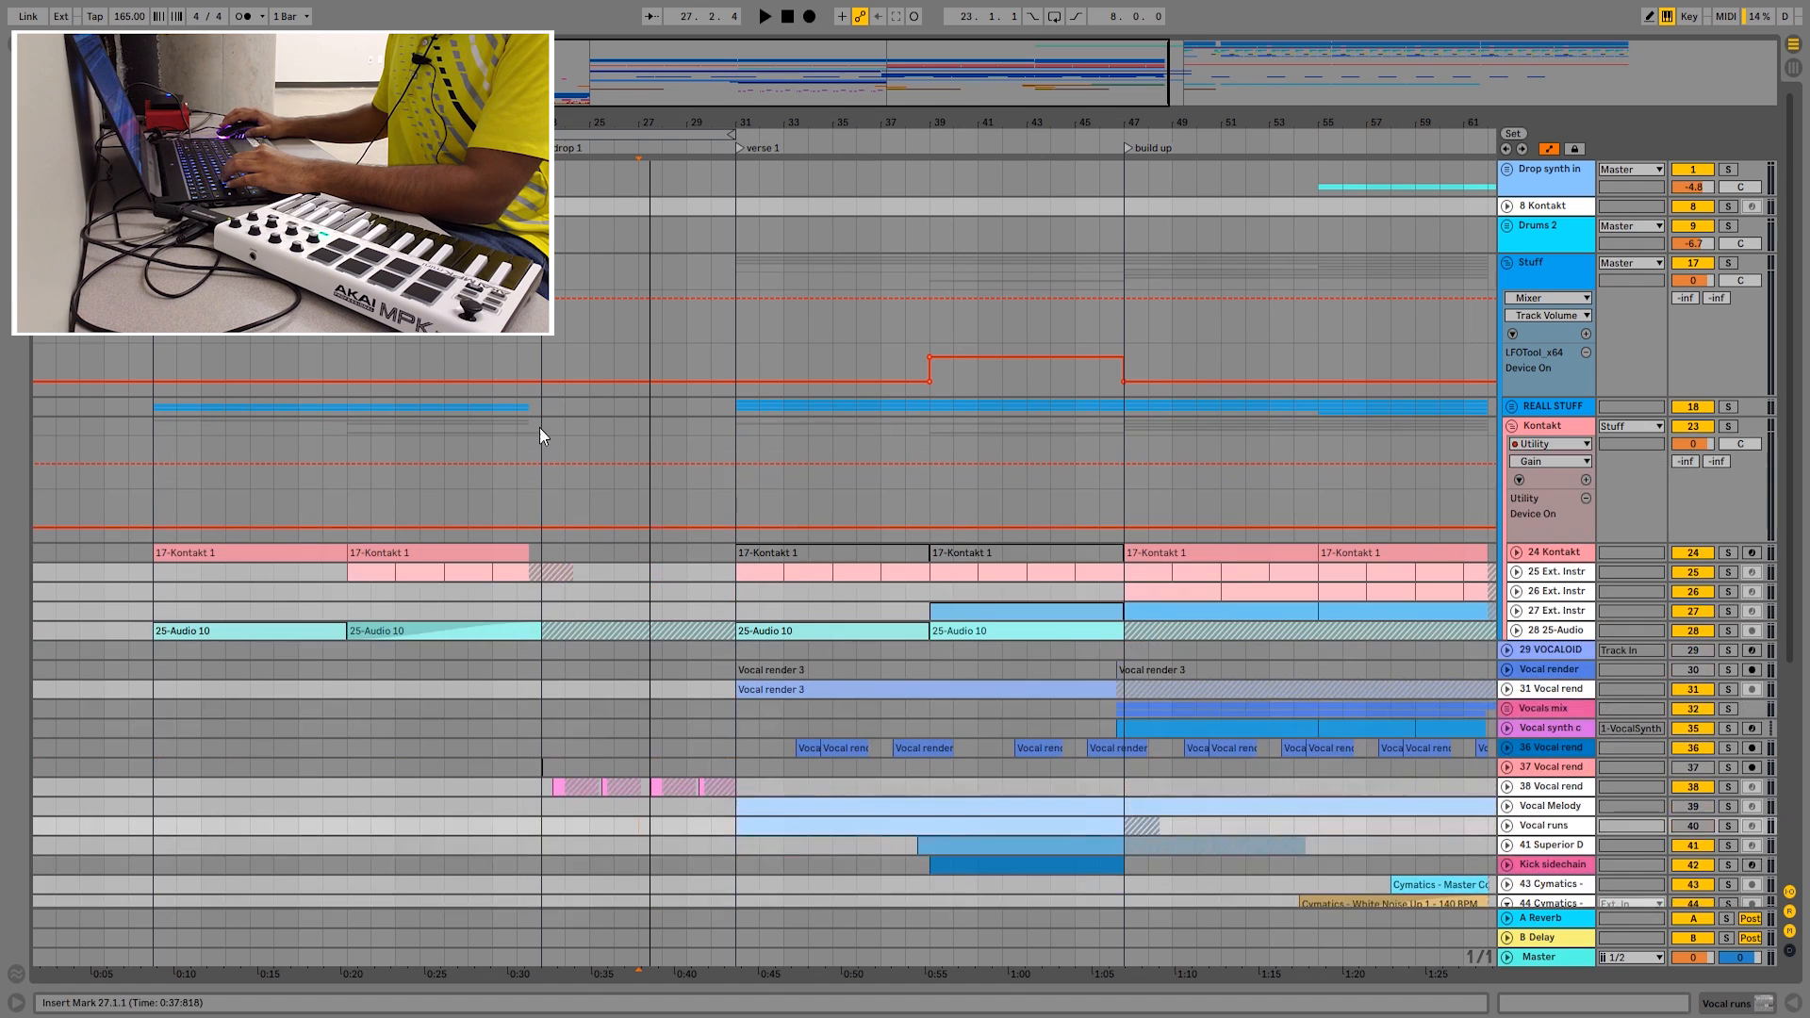
pyautogui.scroll(-3, 509, 425)
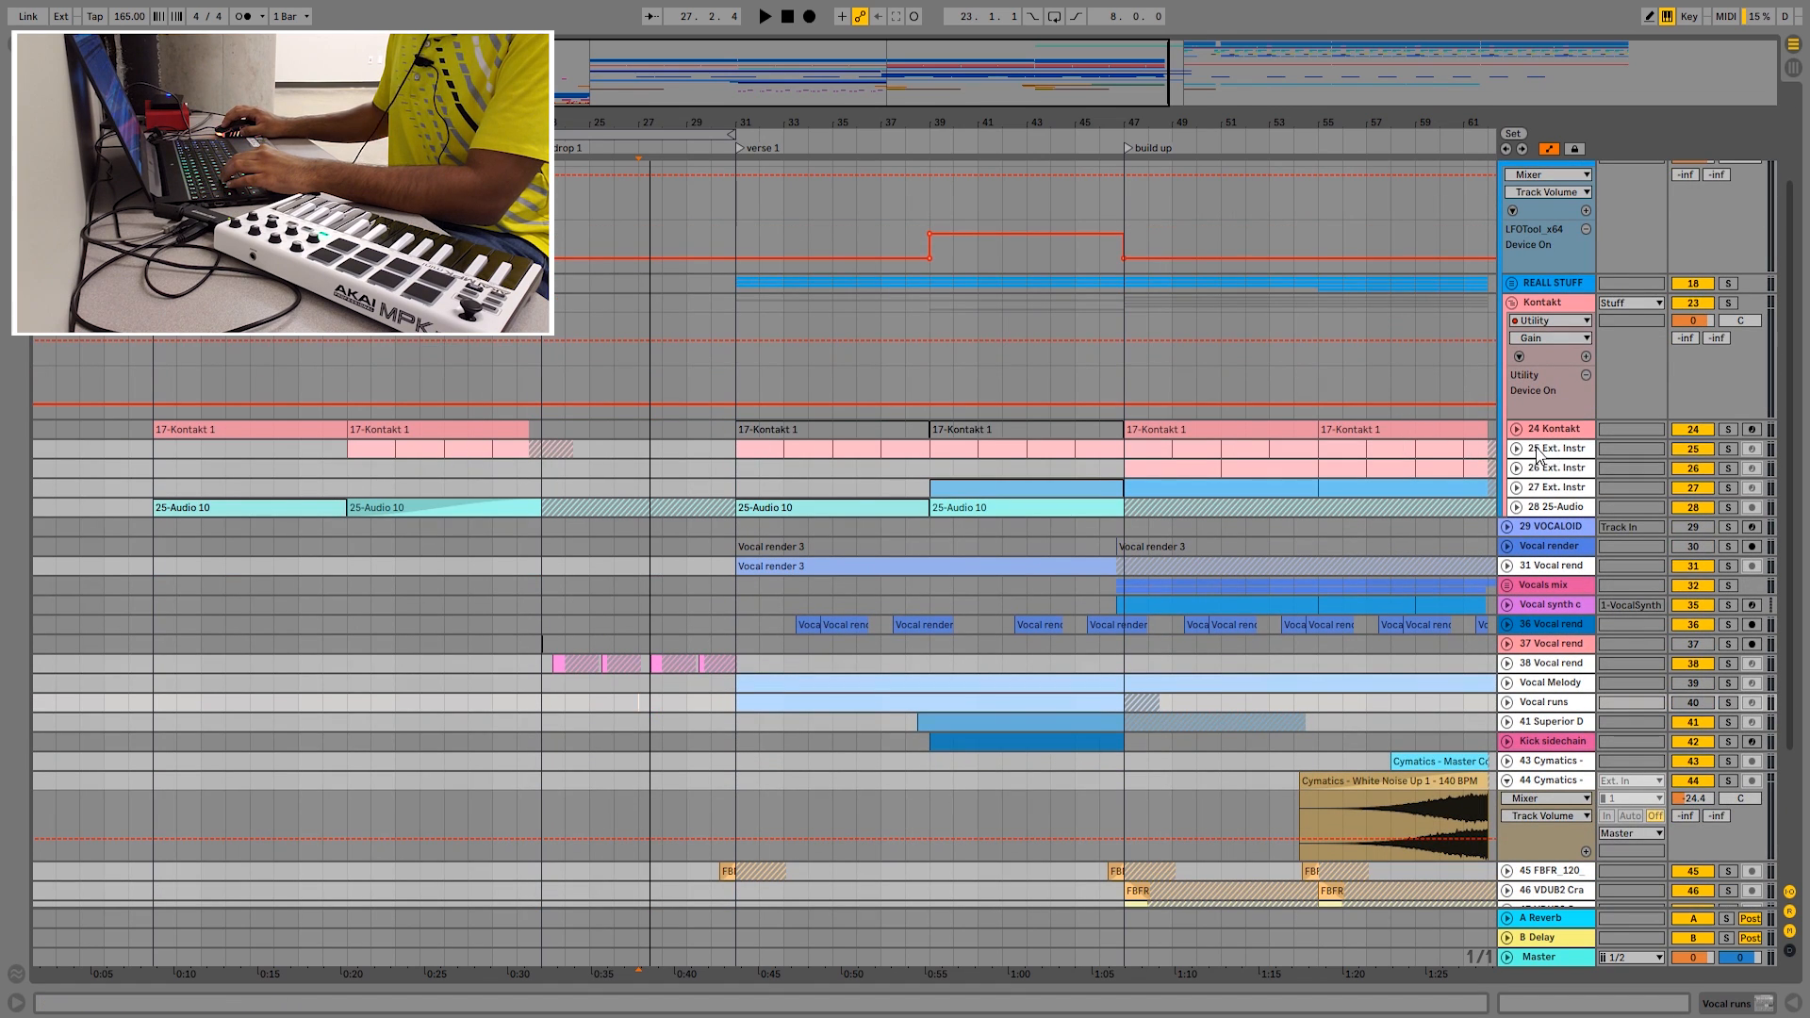
pyautogui.click(1515, 449)
pyautogui.click(1516, 538)
pyautogui.click(1515, 429)
pyautogui.scroll(-2, 341, 403)
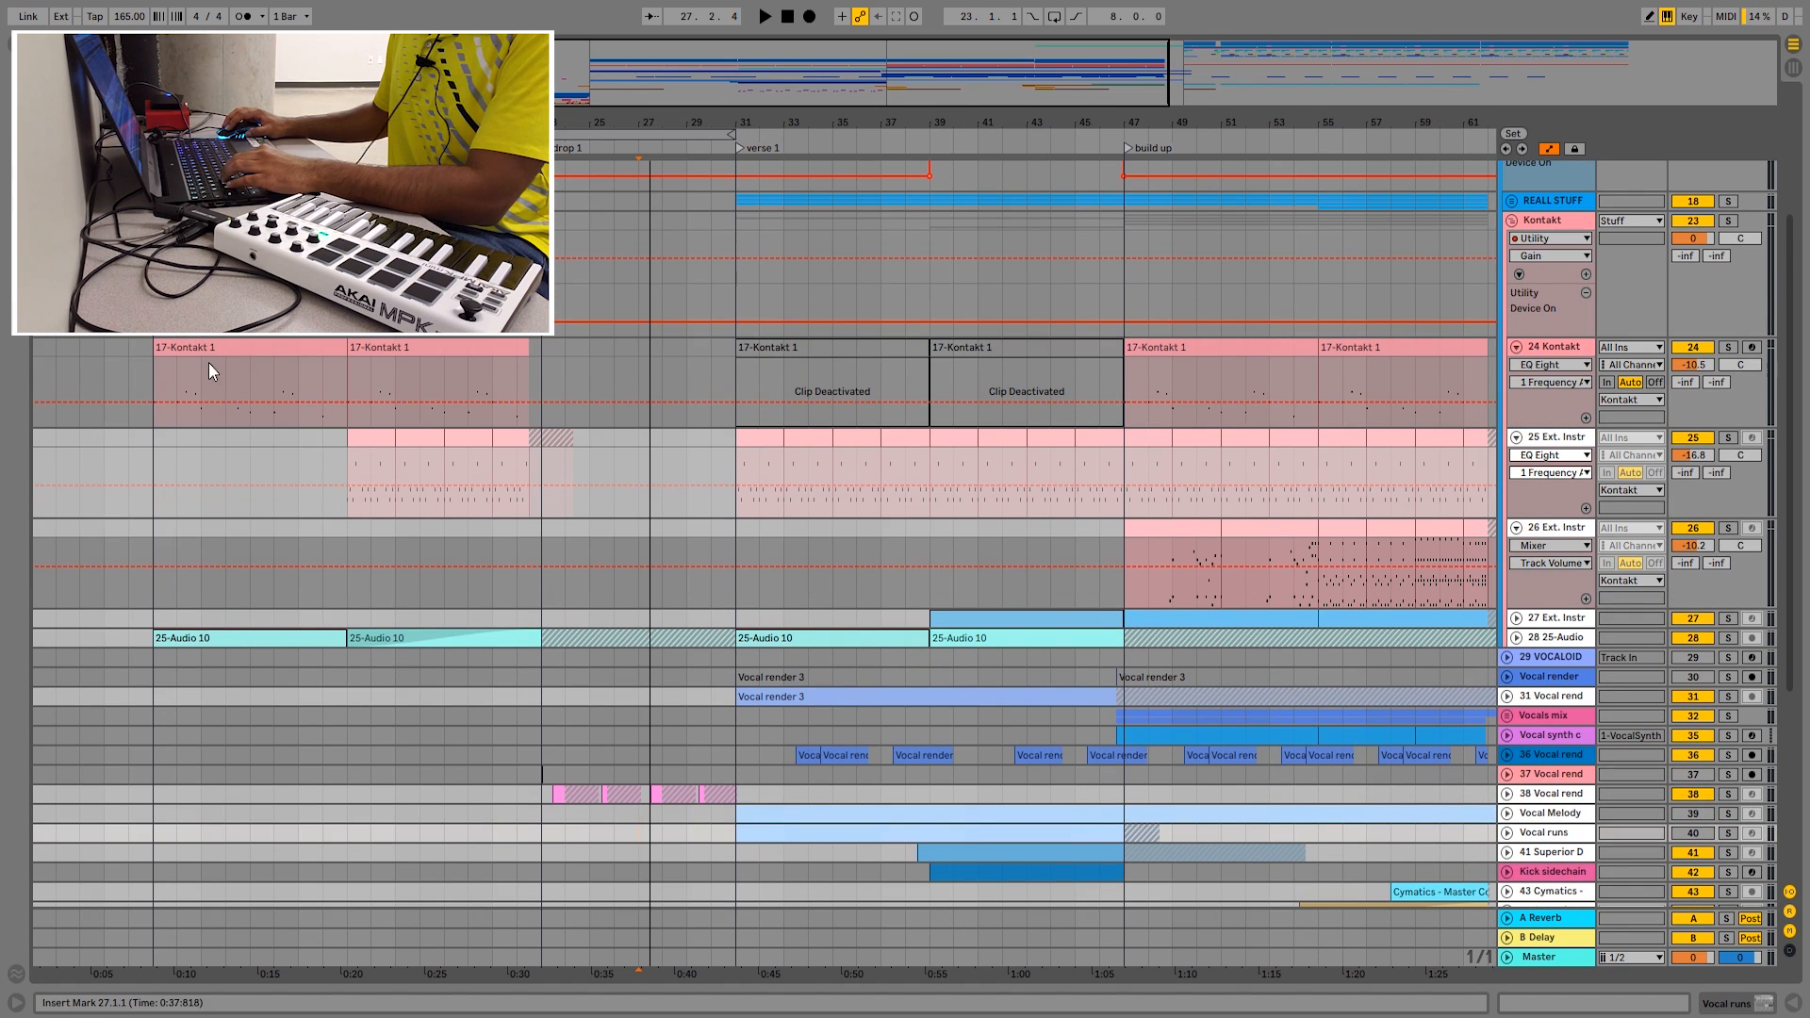
# - Solo track 24 Kontakt, show its device chain, play it from bar 7 and view the Epic Sonar Pluck MW instrument in Kontakt
pyautogui.click(157, 365)
pyautogui.press('s')
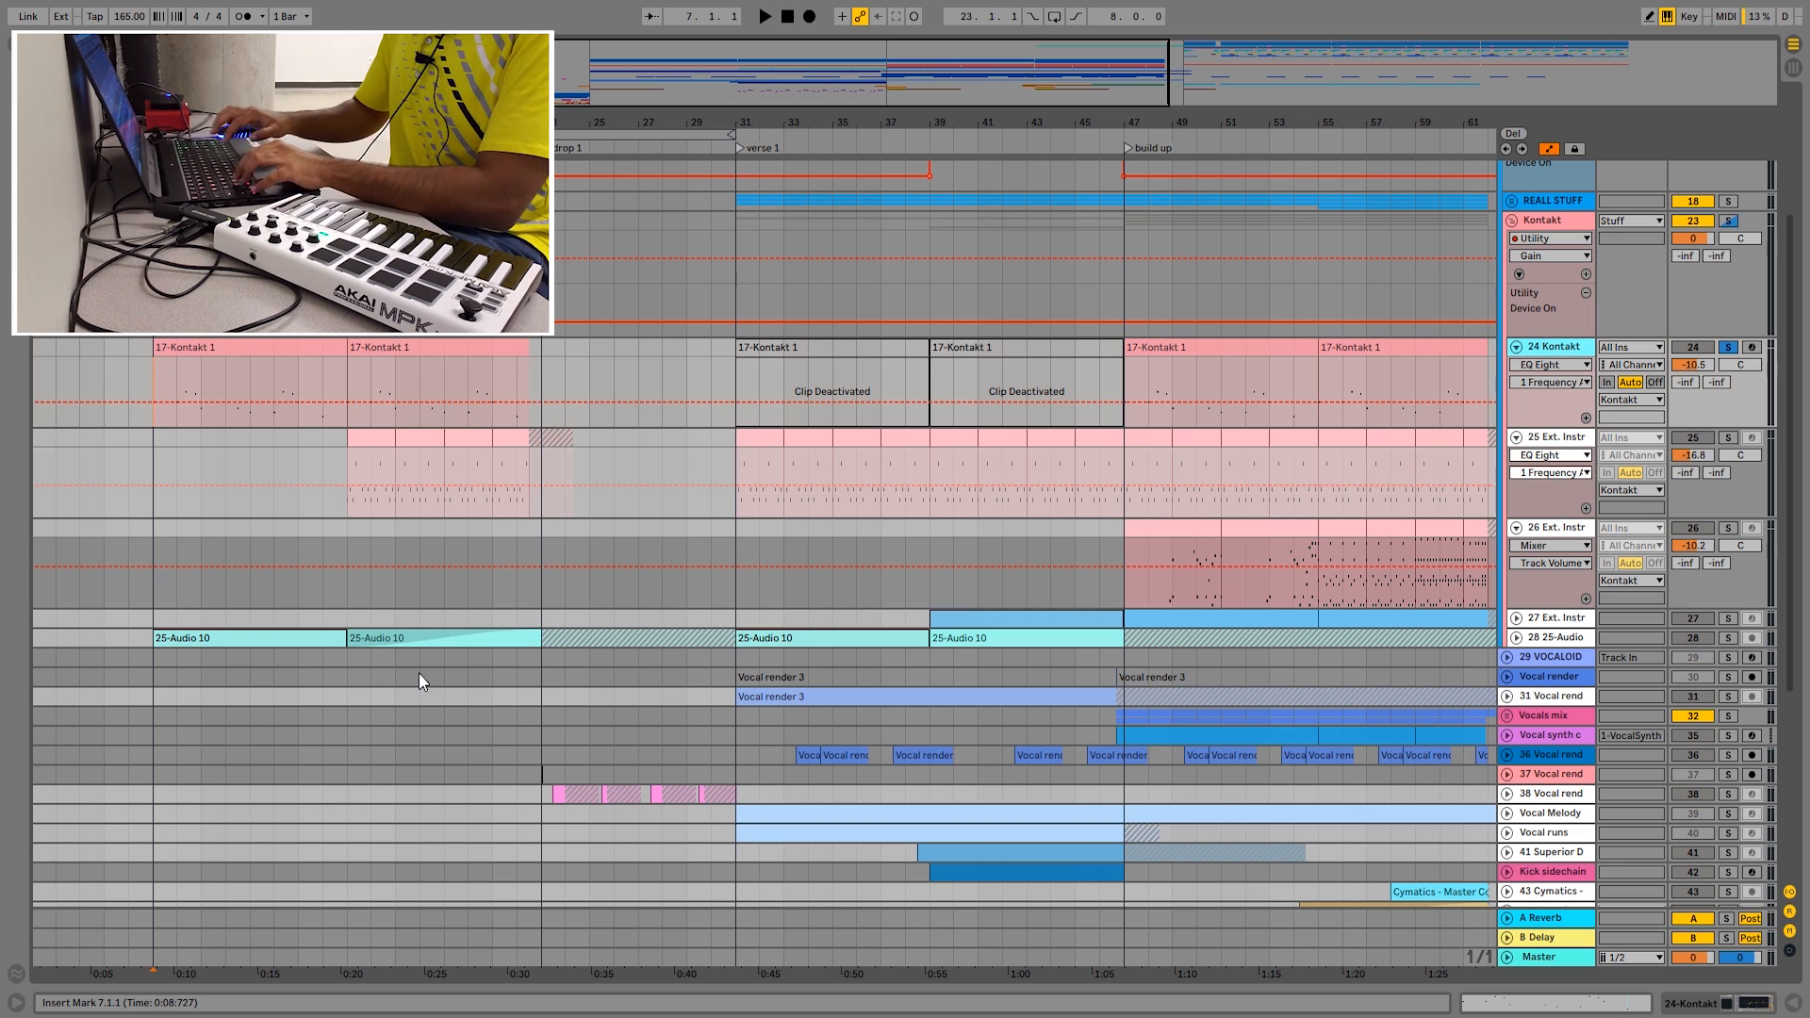
pyautogui.hotkey('ctrl', 'alt', 'l')
pyautogui.click(60, 796)
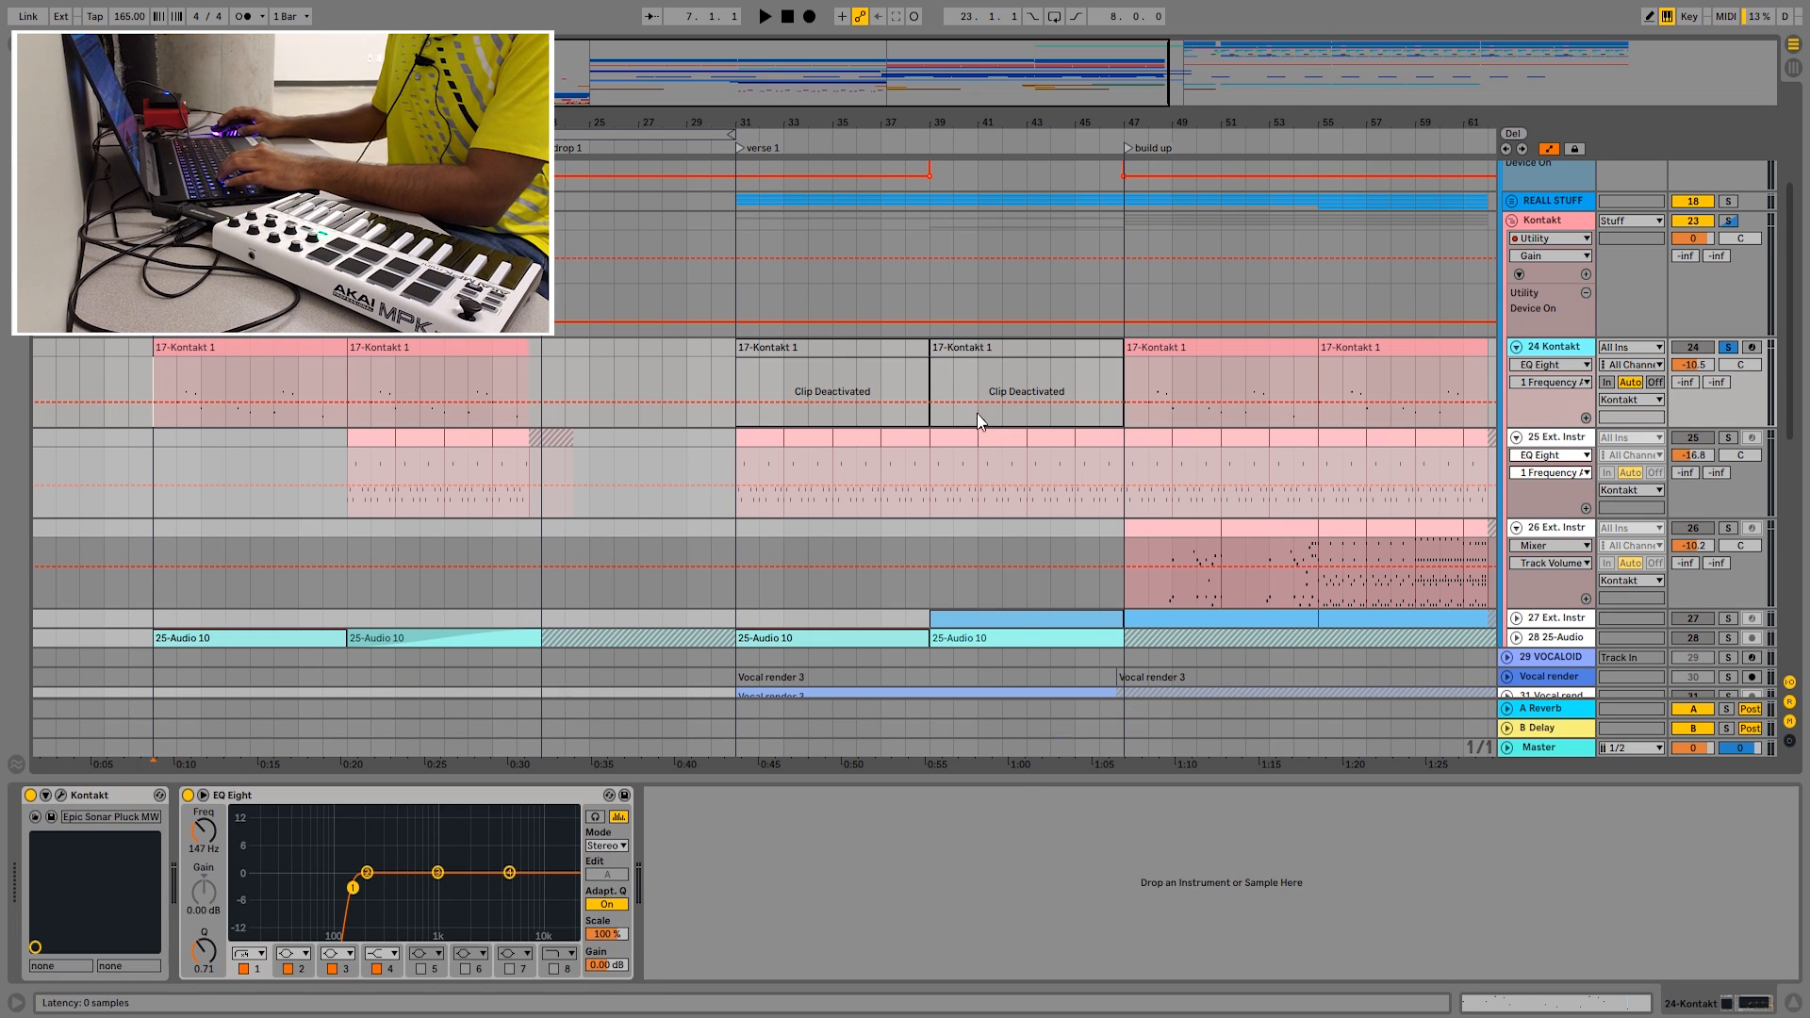
pyautogui.moveTo(616, 85); pyautogui.dragTo(1269, 79)
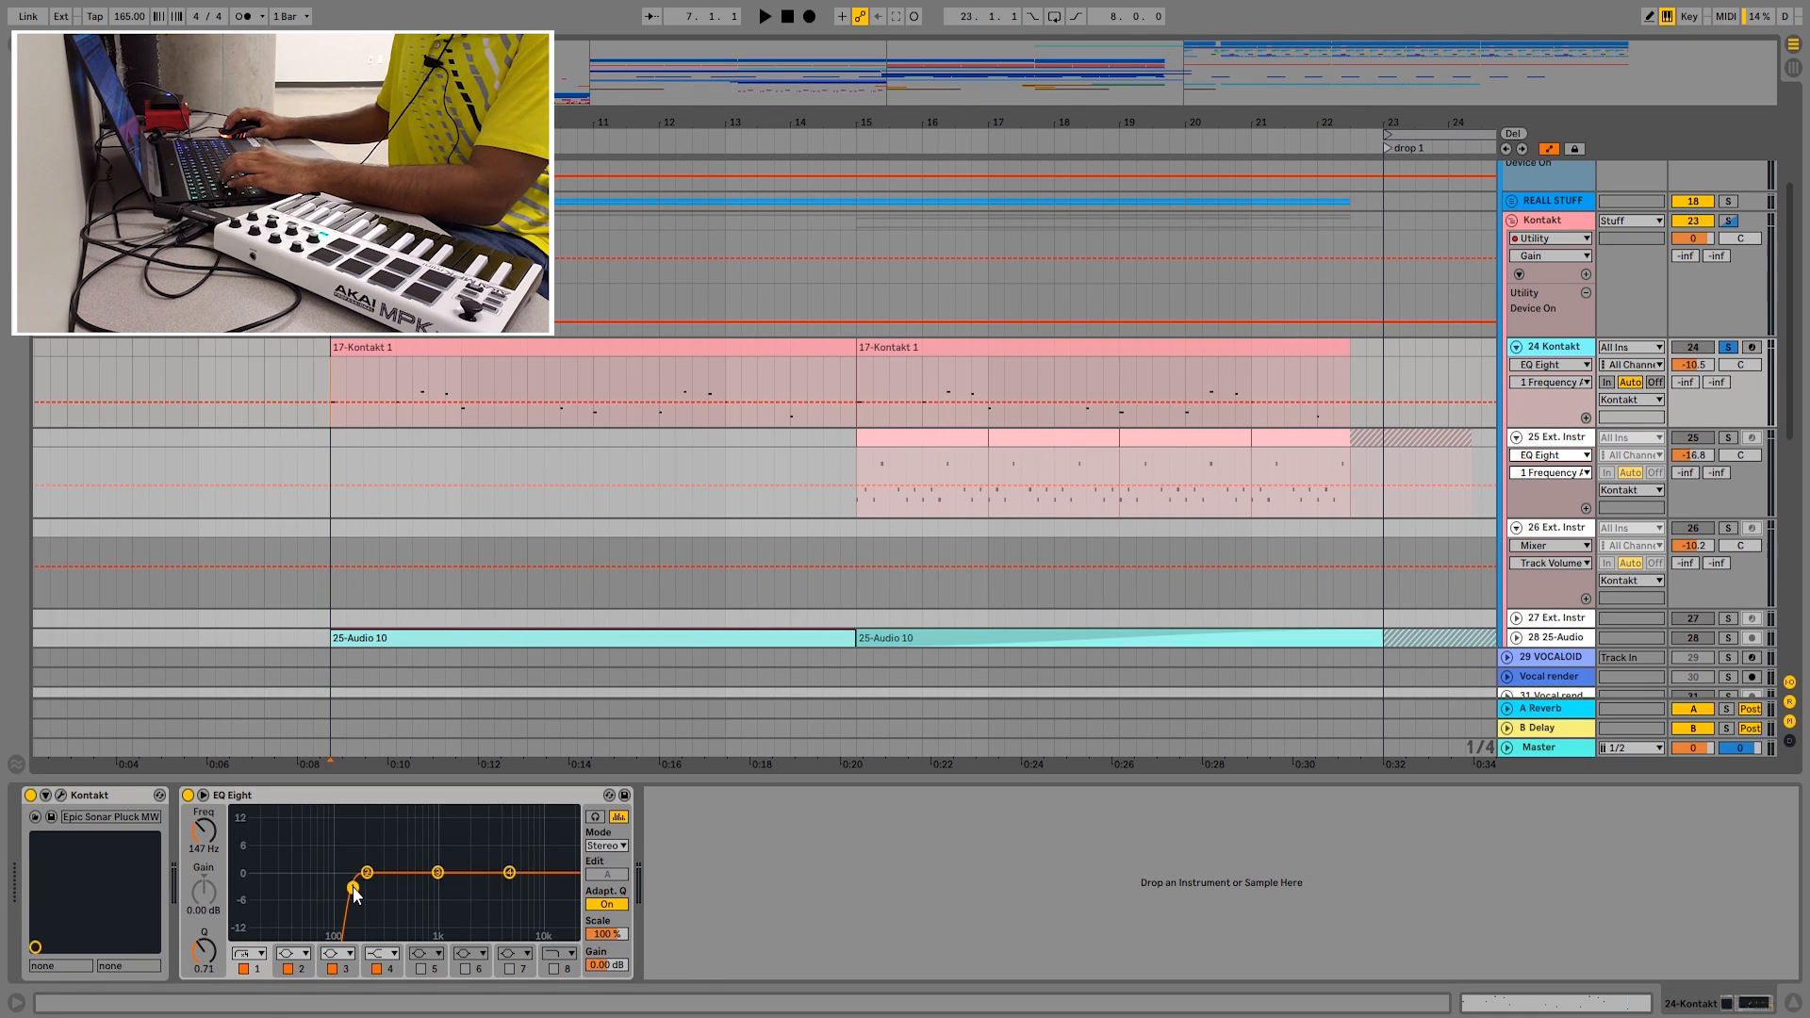
pyautogui.press('space')
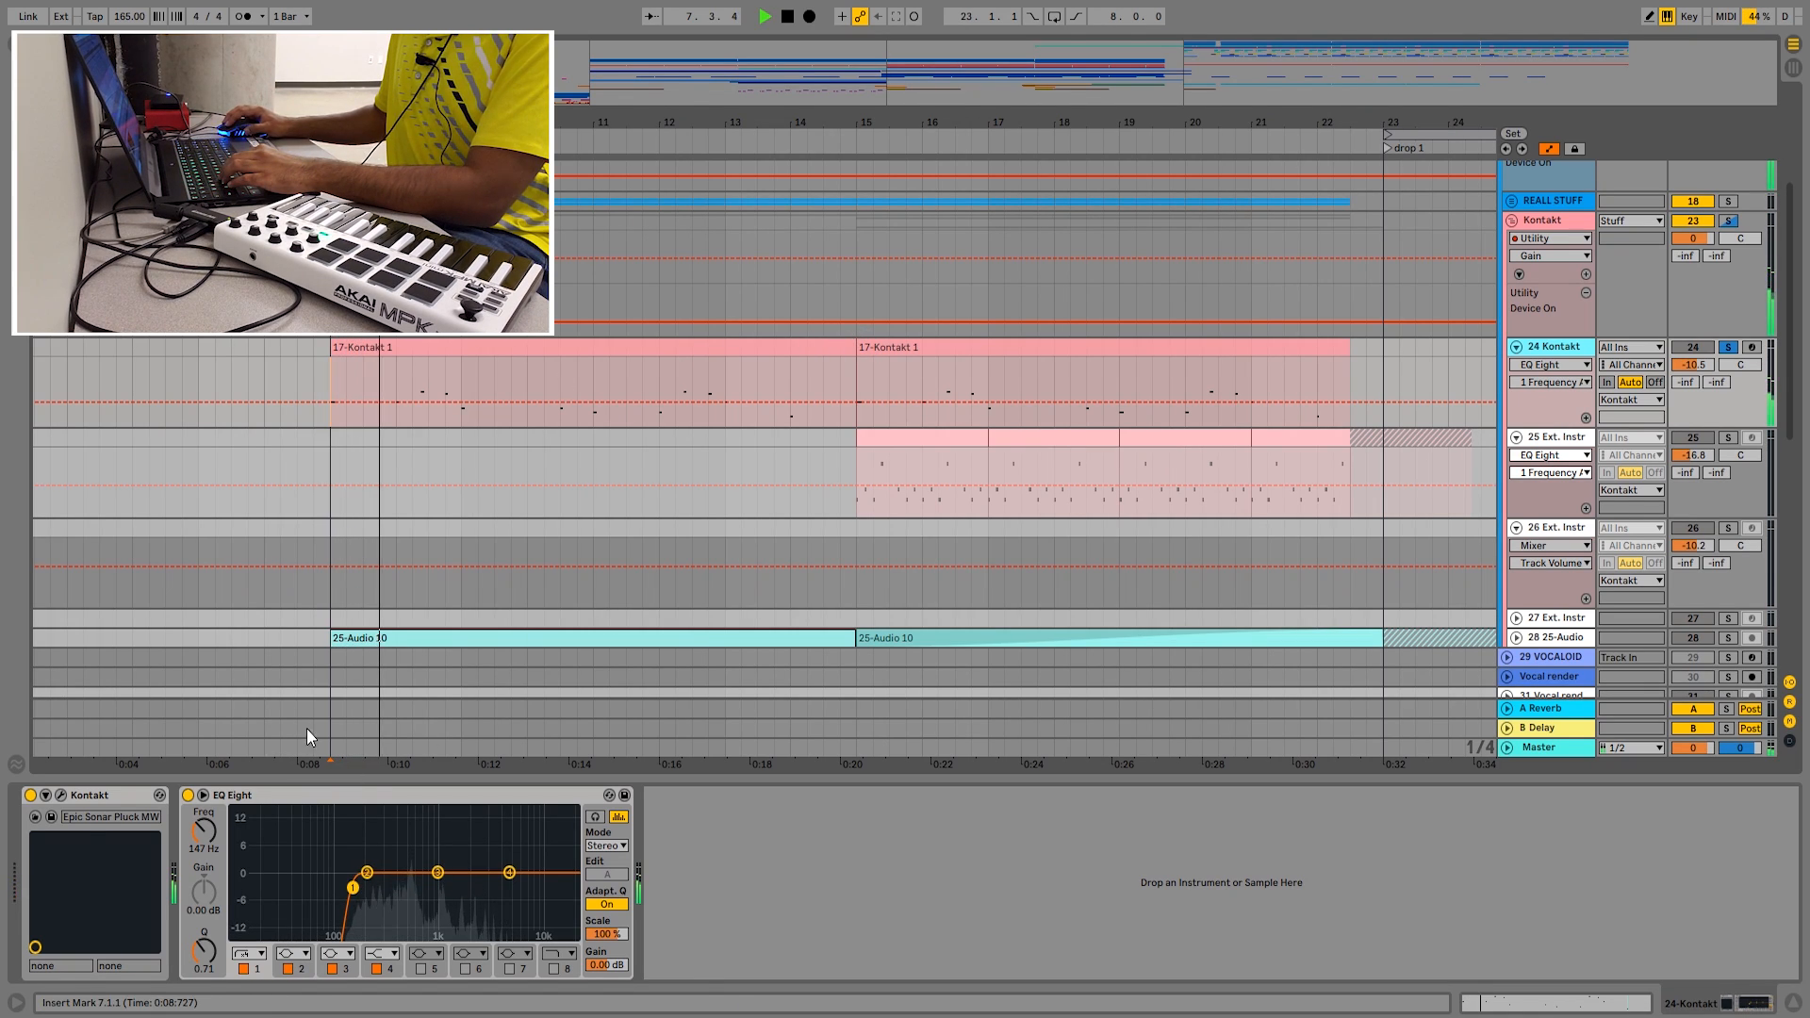
pyautogui.click(61, 795)
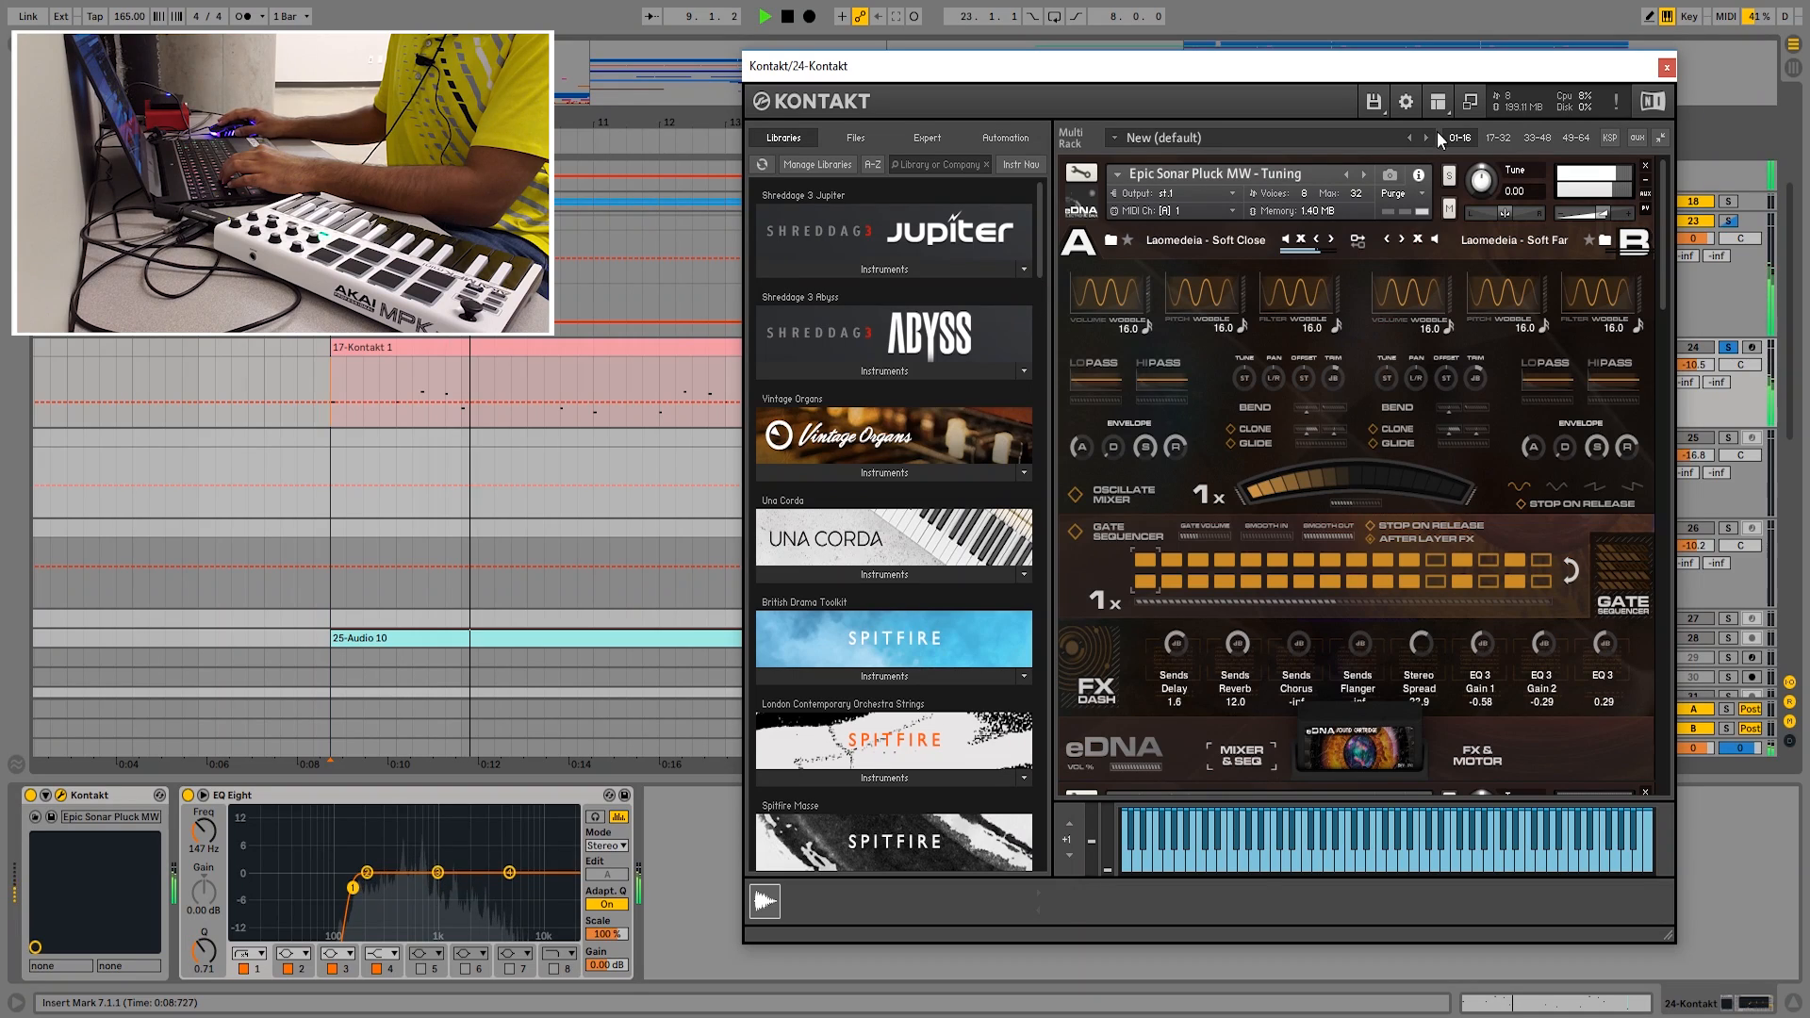
pyautogui.moveTo(1402, 62); pyautogui.dragTo(1538, 70)
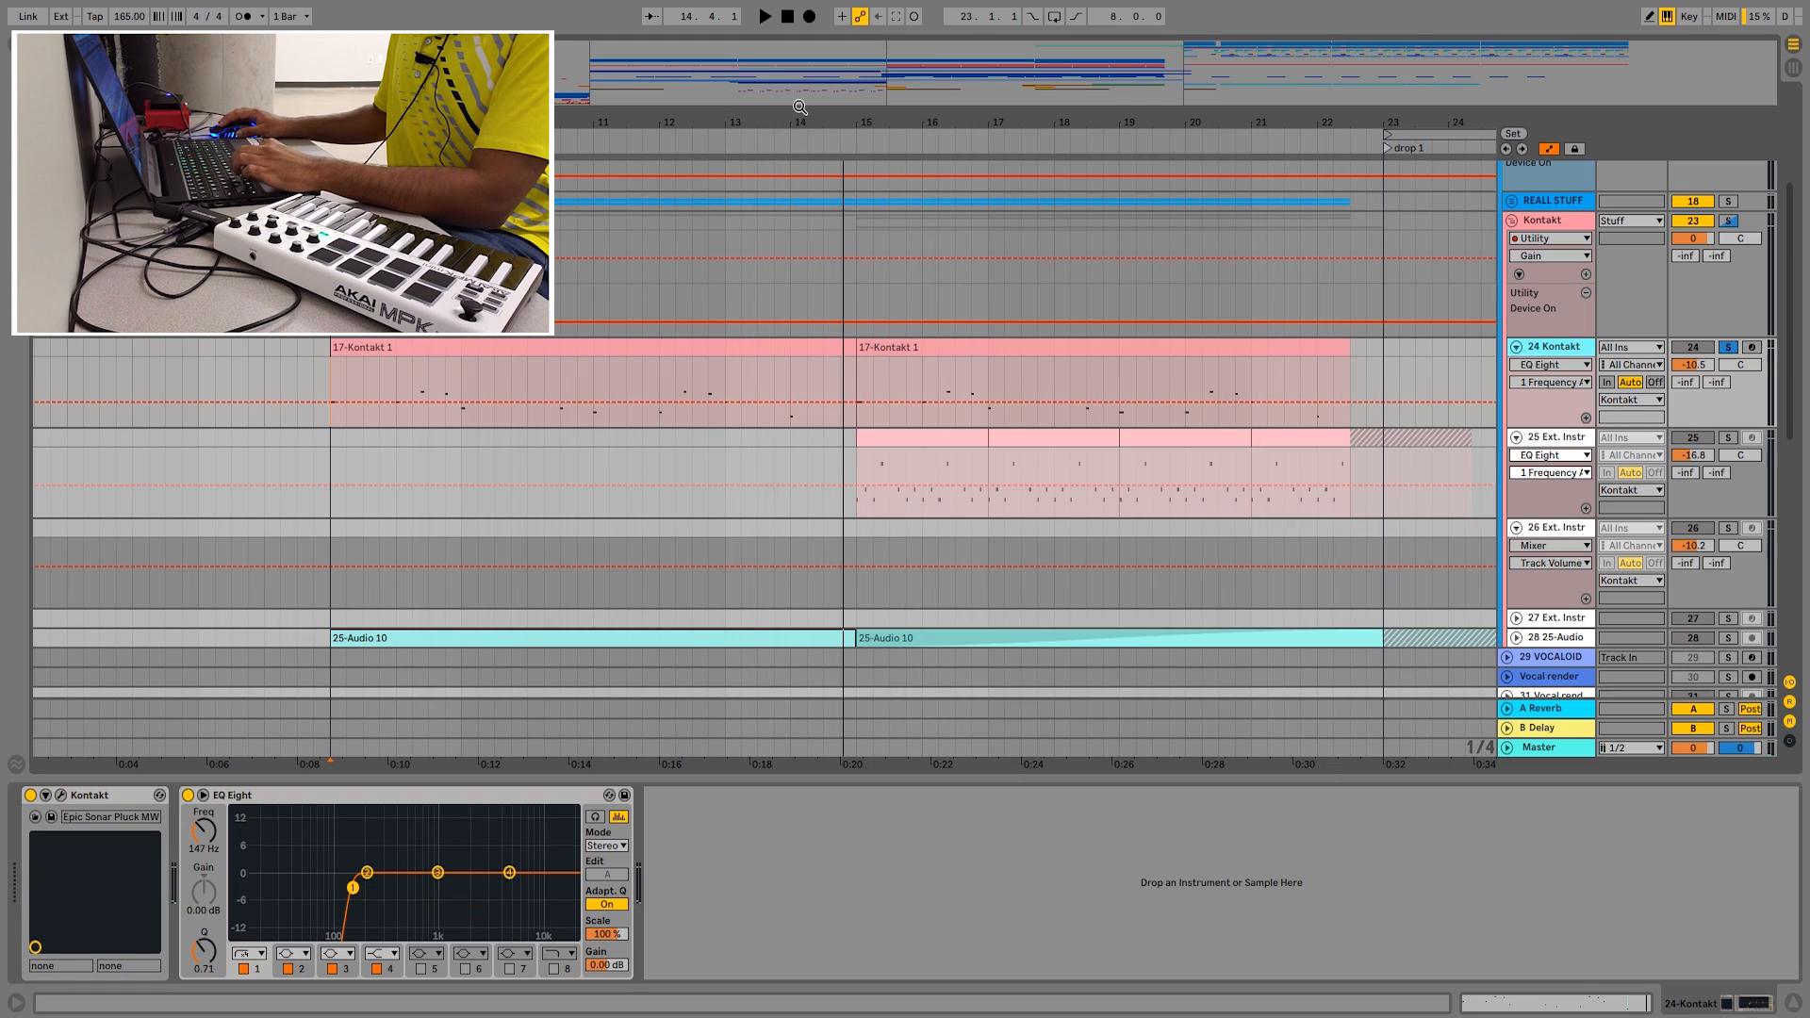
# - Solo track 25 from bar 15 and bring up the Vibrarium - Soft Close instrument in track 24's Kontakt
pyautogui.moveTo(800, 107); pyautogui.dragTo(799, 39)
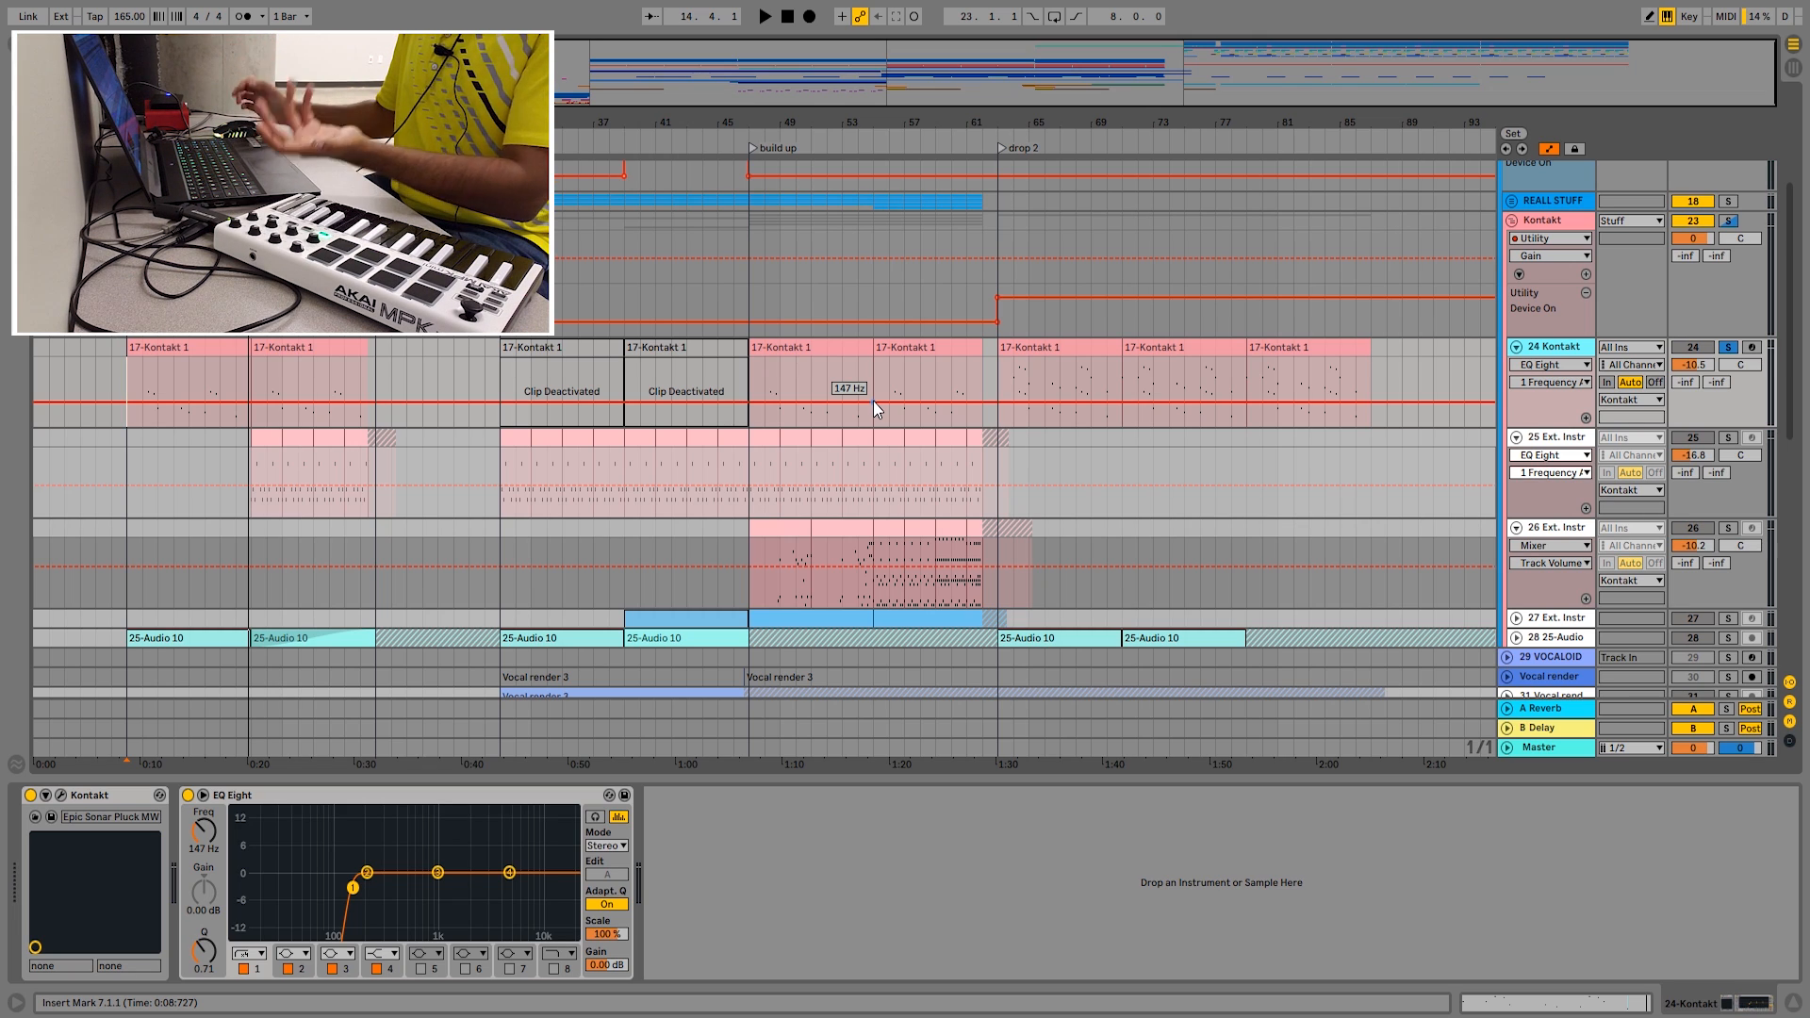
pyautogui.moveTo(311, 76); pyautogui.dragTo(311, 122)
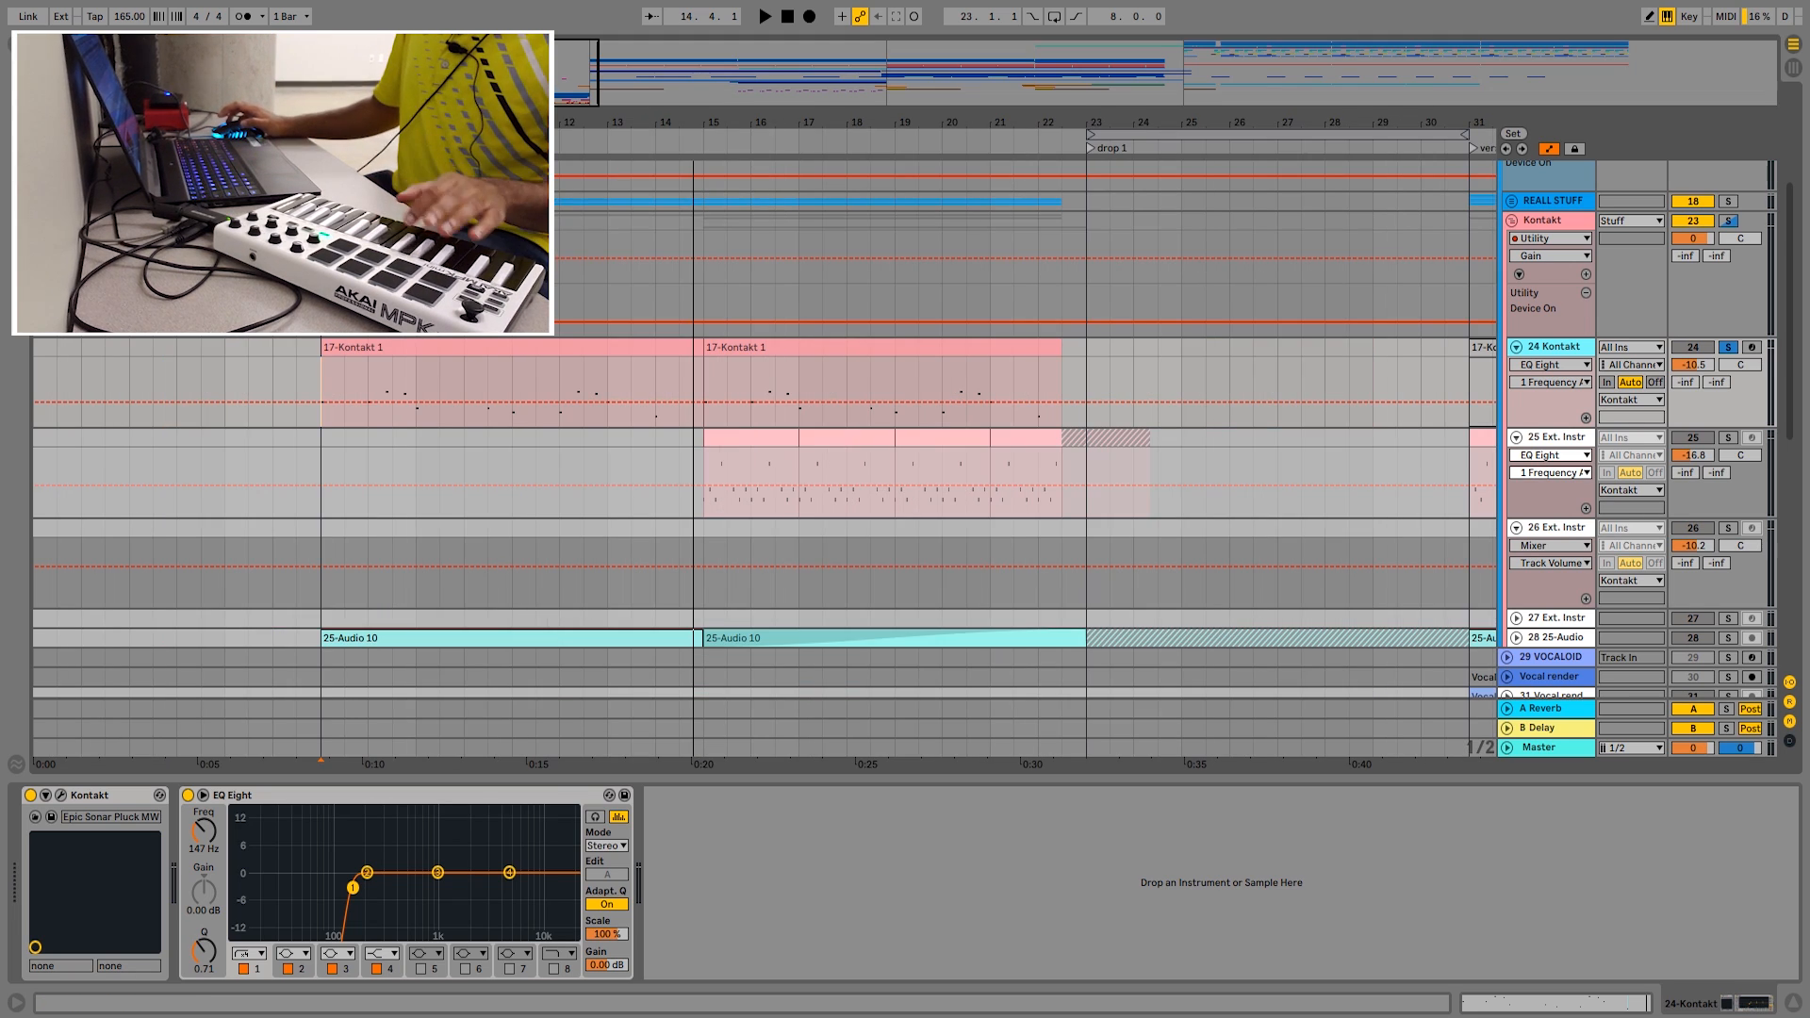
pyautogui.scroll(-2, 966, 375)
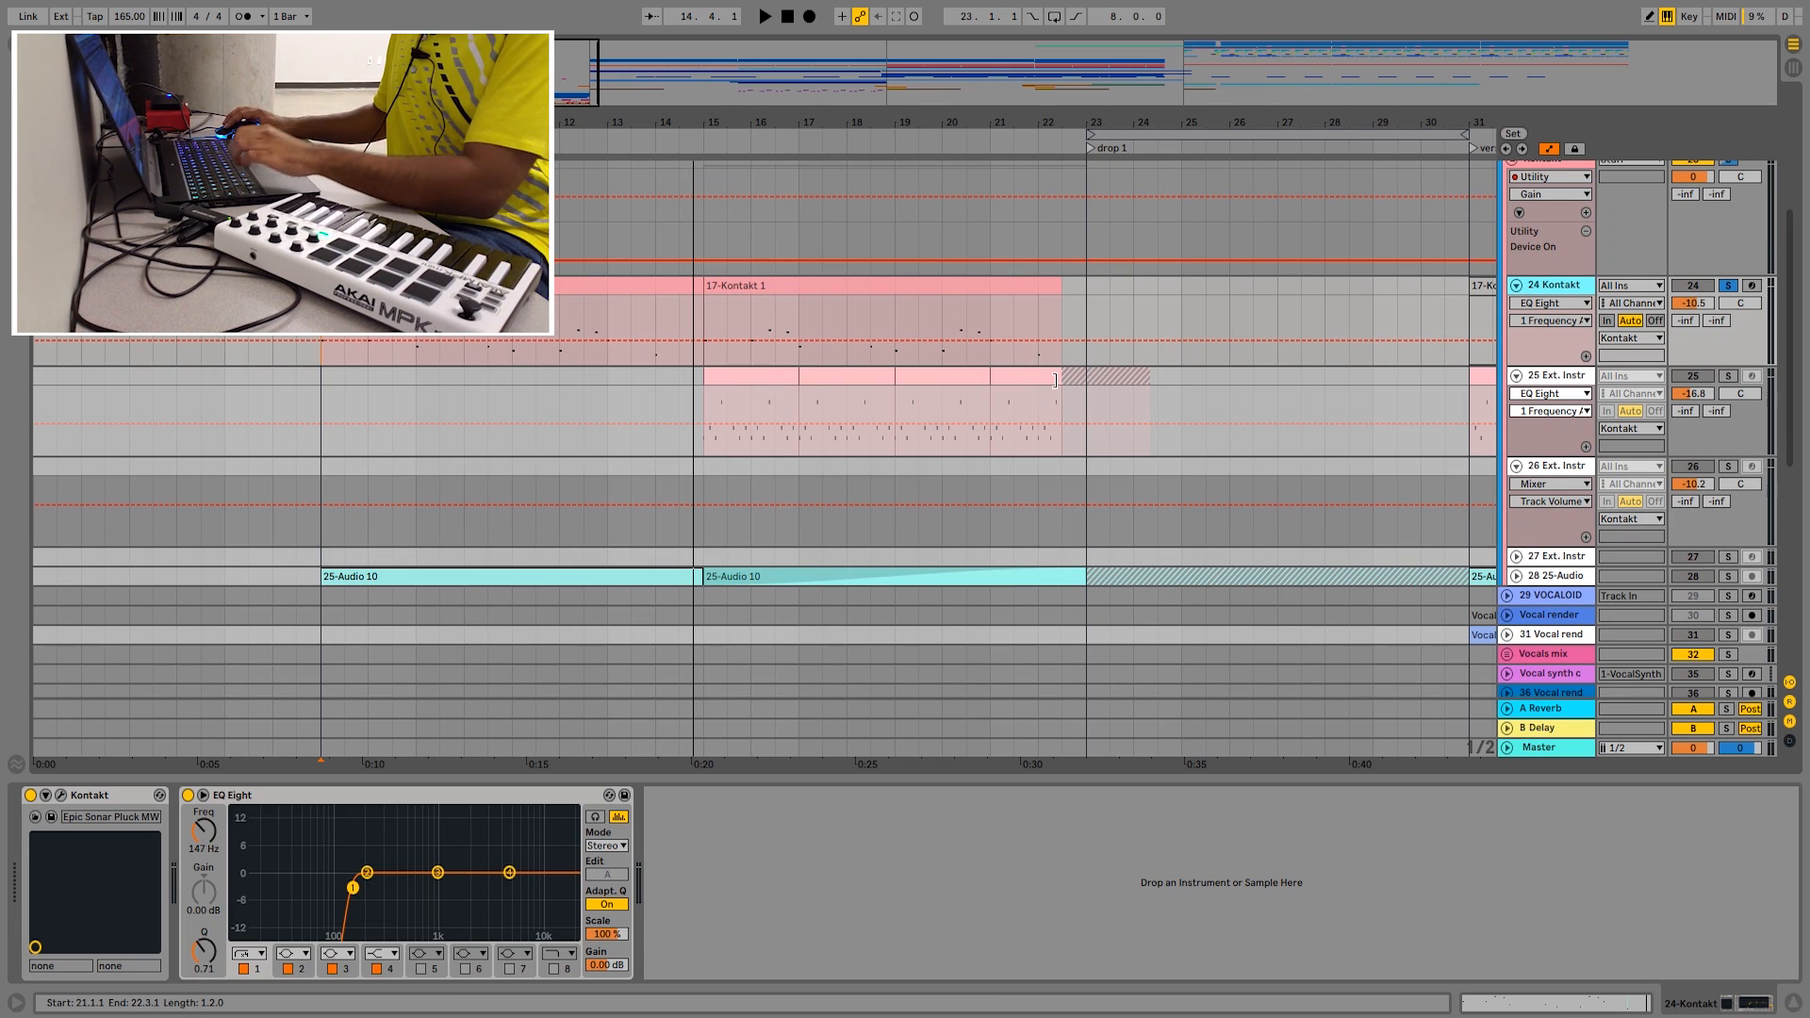
pyautogui.click(705, 434)
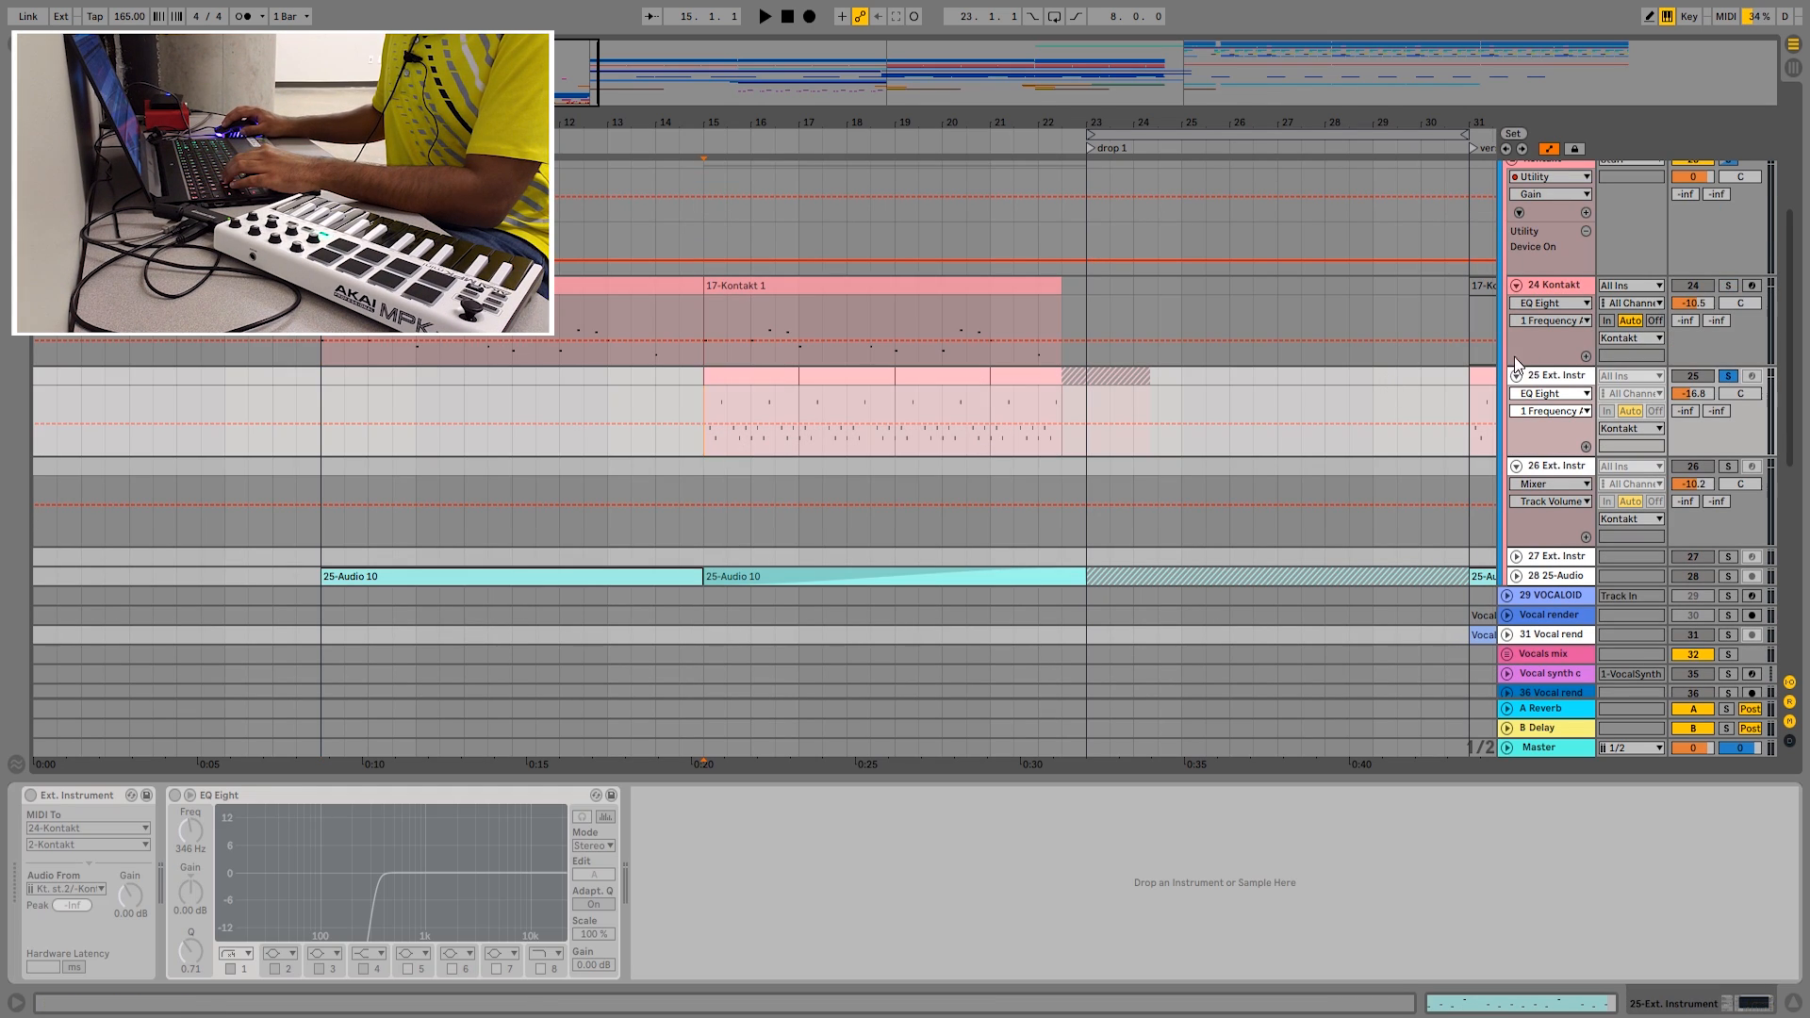
pyautogui.click(1553, 292)
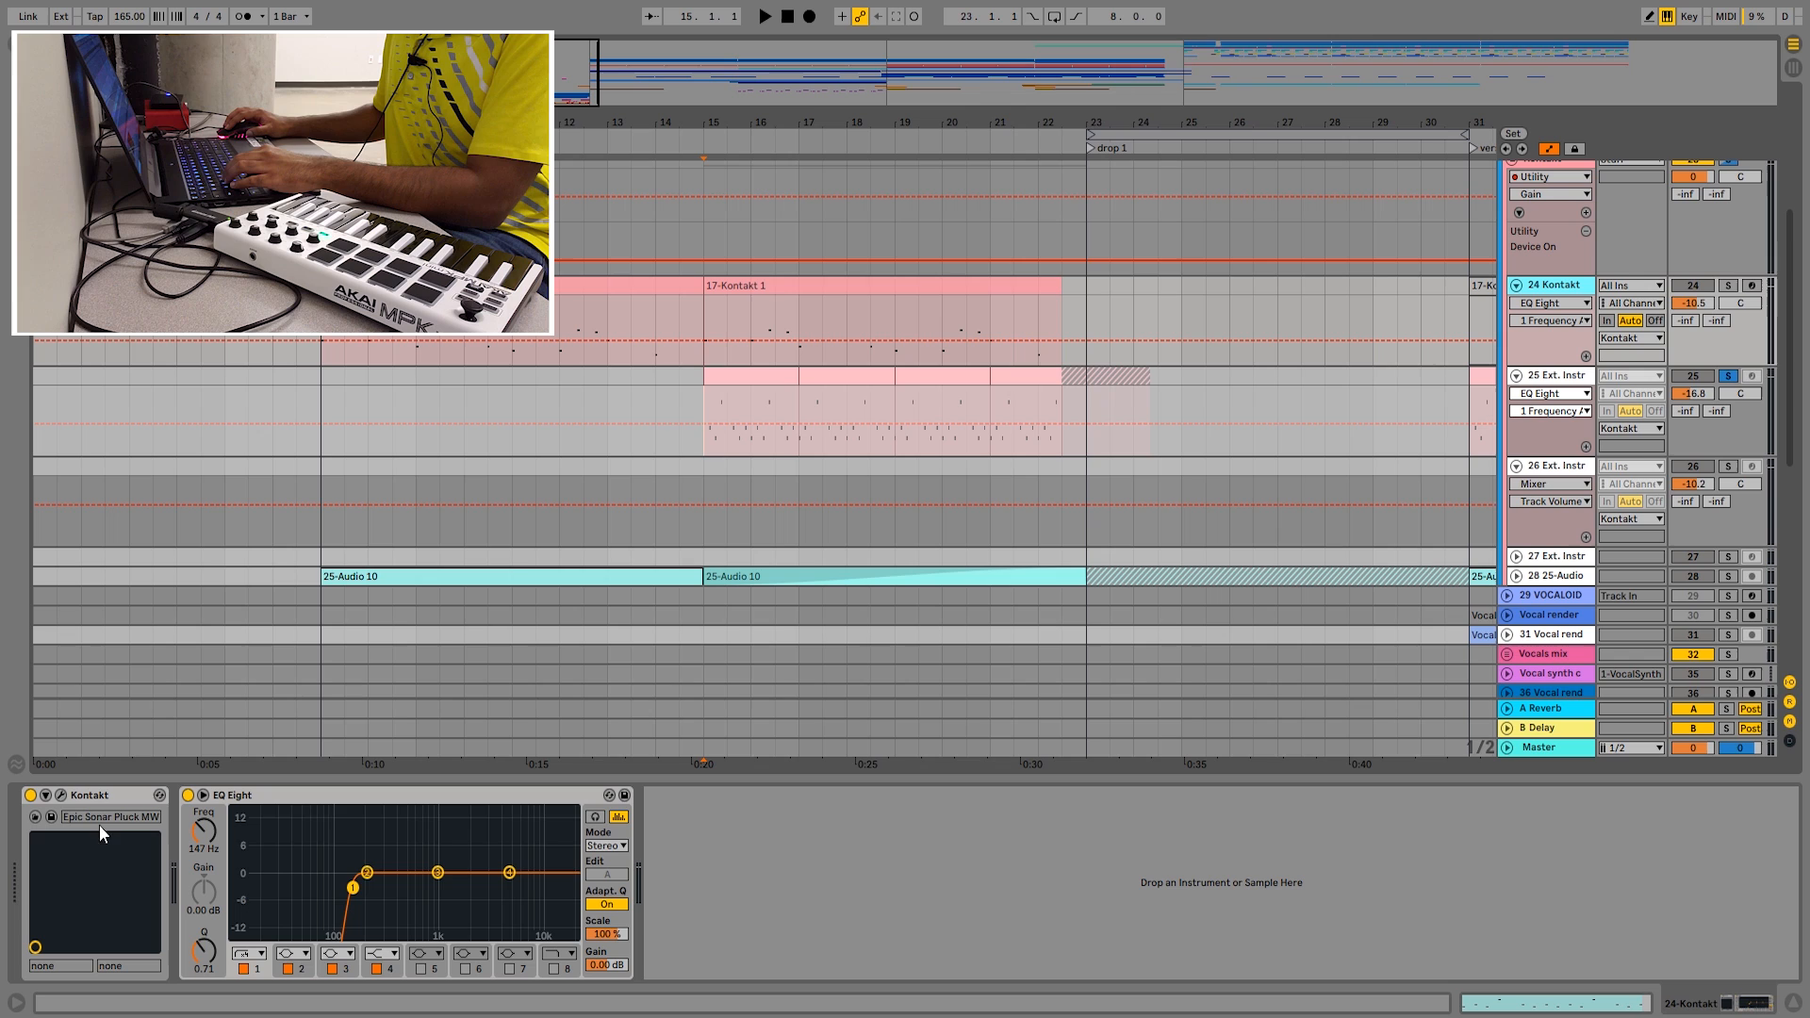
pyautogui.click(61, 795)
pyautogui.moveTo(1497, 77); pyautogui.dragTo(1390, 58)
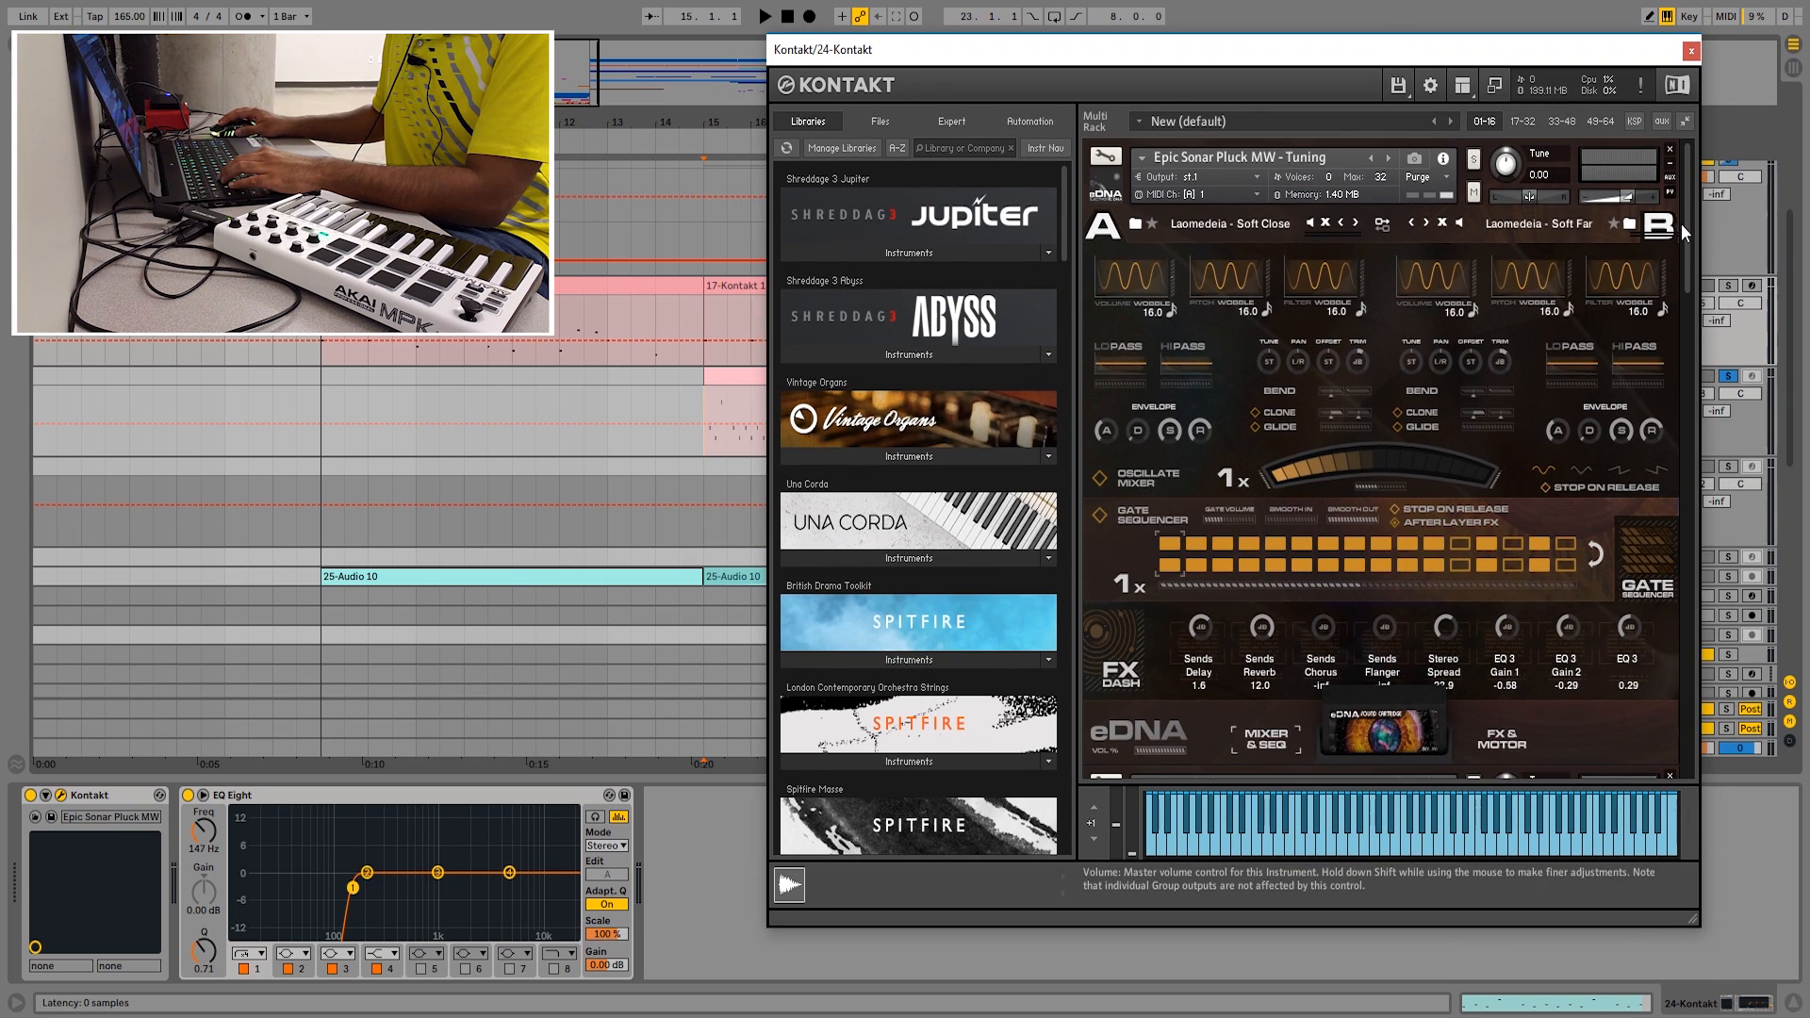
pyautogui.moveTo(1686, 224); pyautogui.dragTo(1688, 372)
# - Move the Kontakt window off the clips, play soloed track 25 from bar 15, and close the plug-in
pyautogui.moveTo(1414, 49); pyautogui.dragTo(409, 71)
pyautogui.moveTo(748, 110); pyautogui.dragTo(956, 151)
pyautogui.press('space')
pyautogui.moveTo(508, 85); pyautogui.dragTo(619, 81)
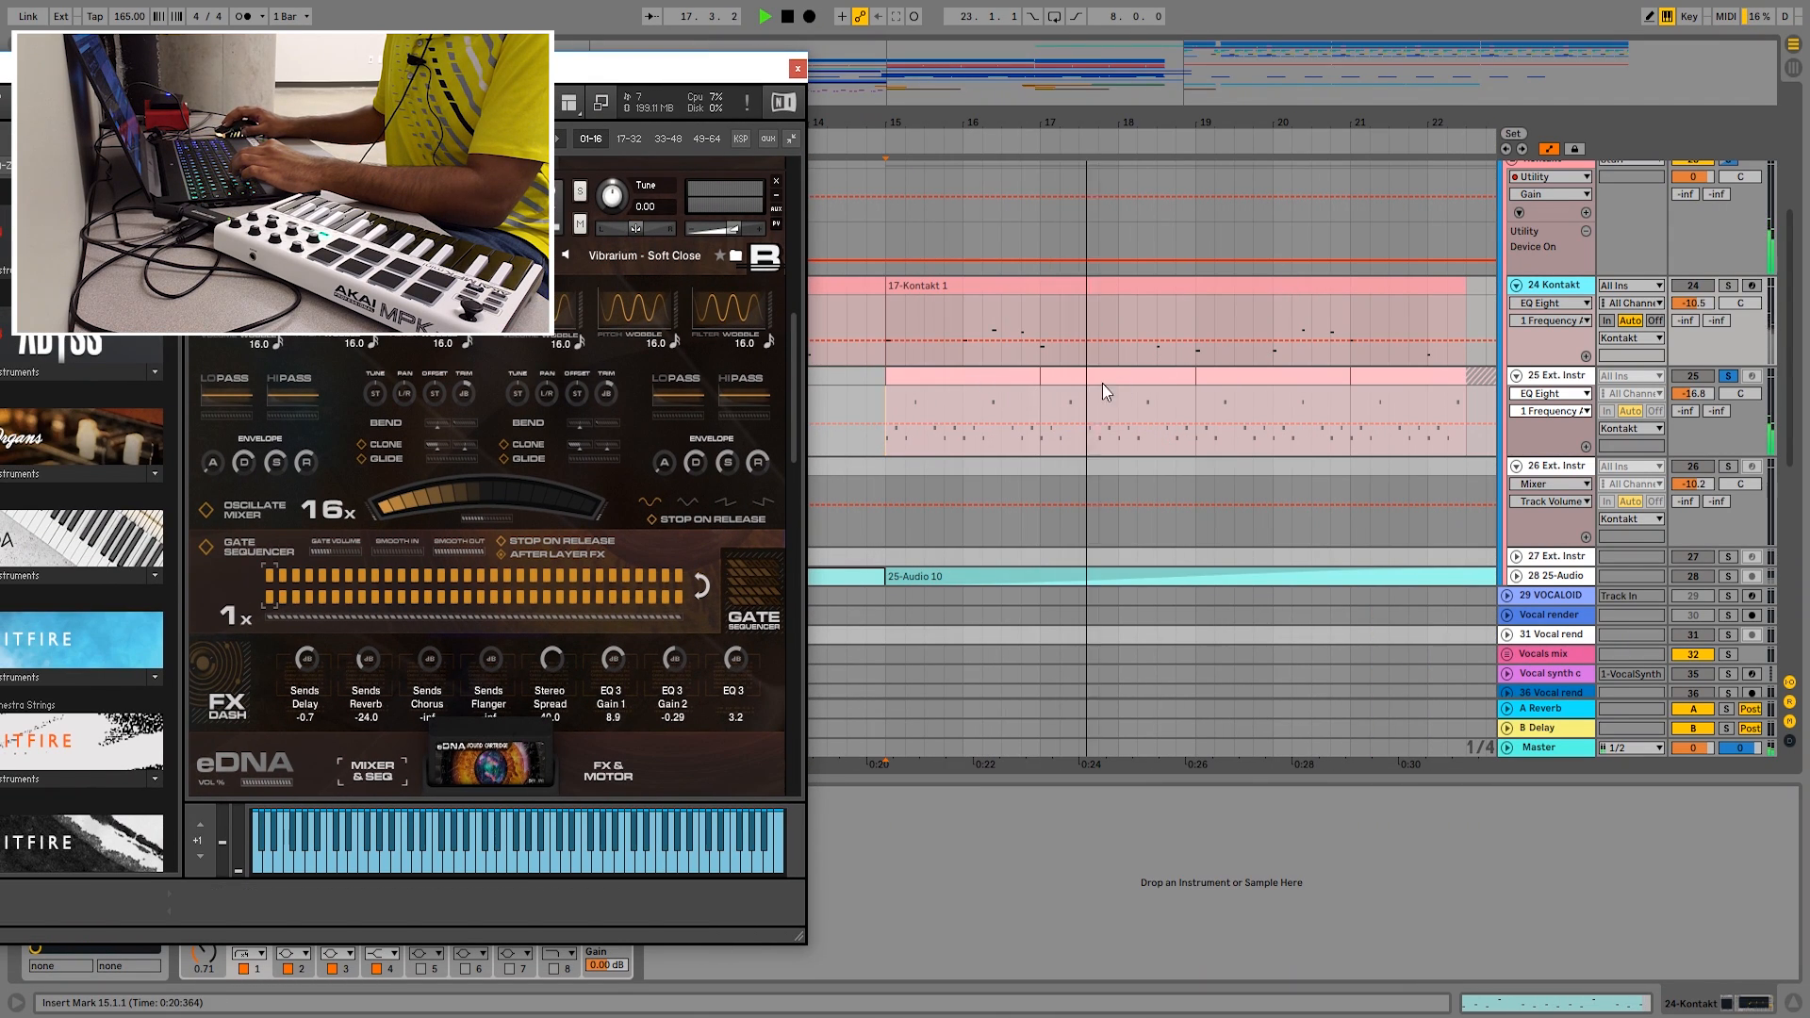
pyautogui.press('space')
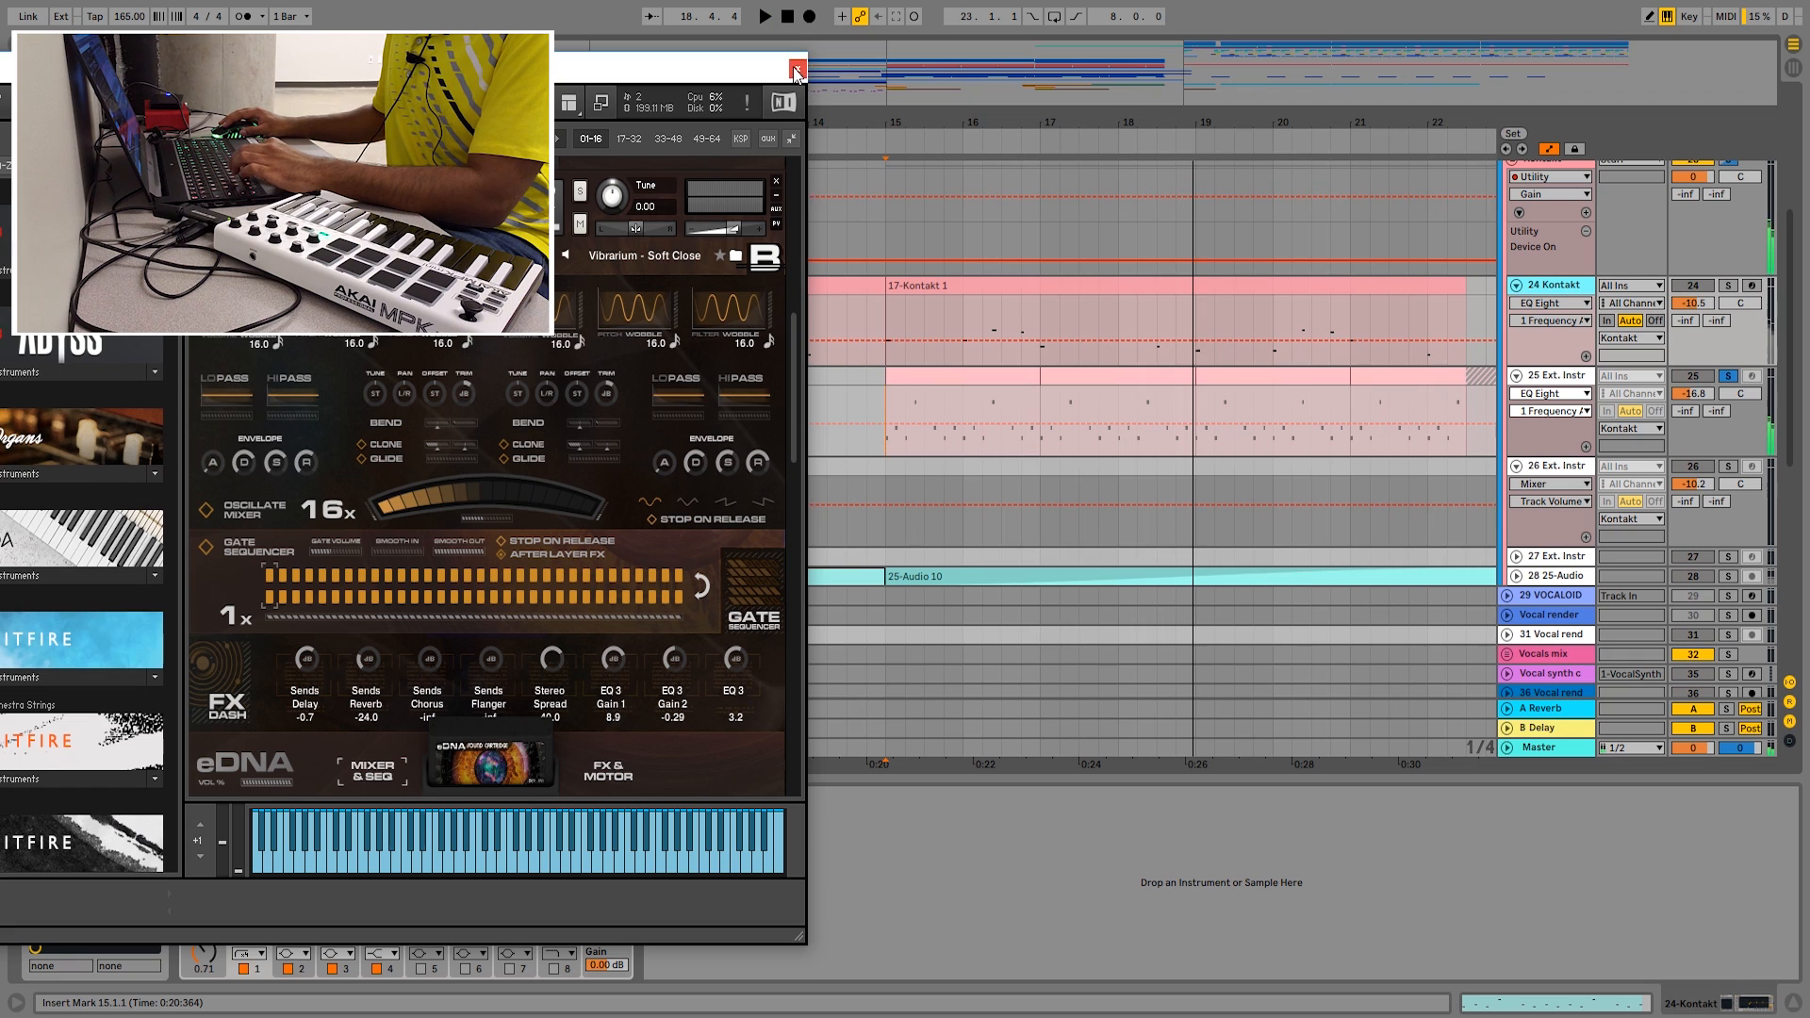
pyautogui.click(797, 68)
# - Expand track 28 25-Audio and examine its AmpliTube 4 amp and the compressor in Rack A
pyautogui.moveTo(1017, 126); pyautogui.dragTo(1017, 58)
pyautogui.click(1516, 575)
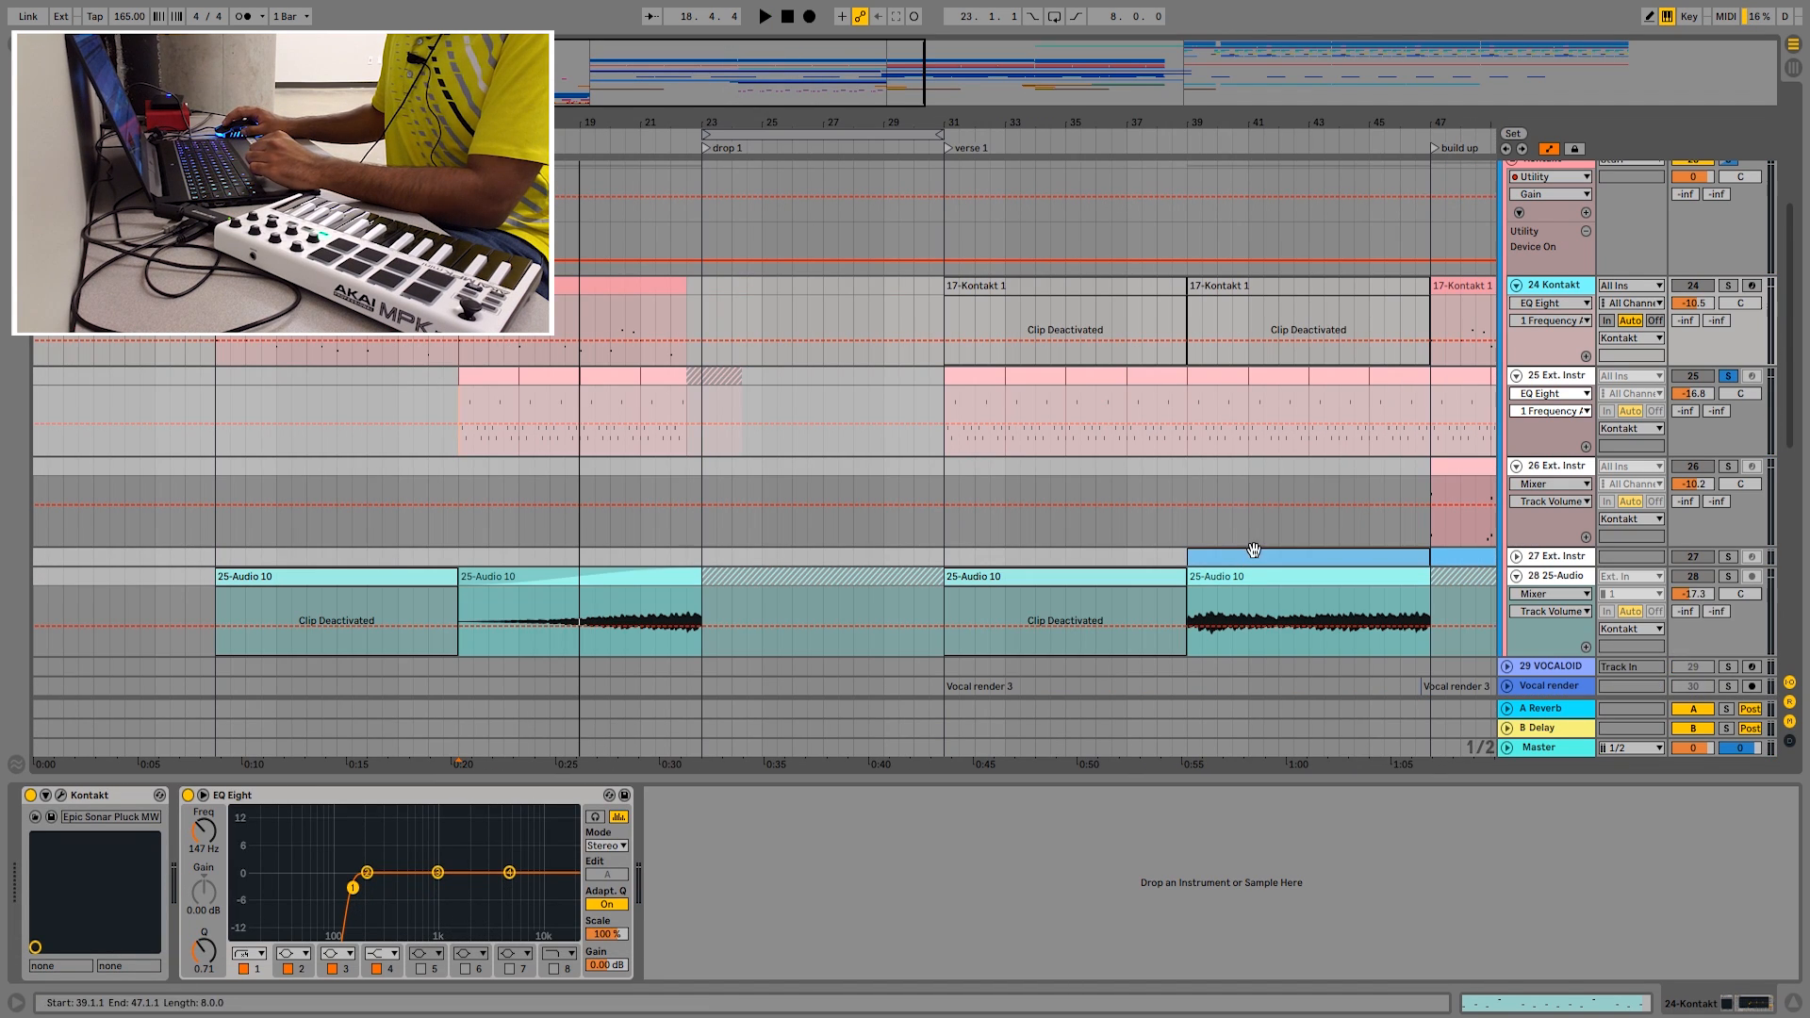
pyautogui.scroll(-2, 584, 543)
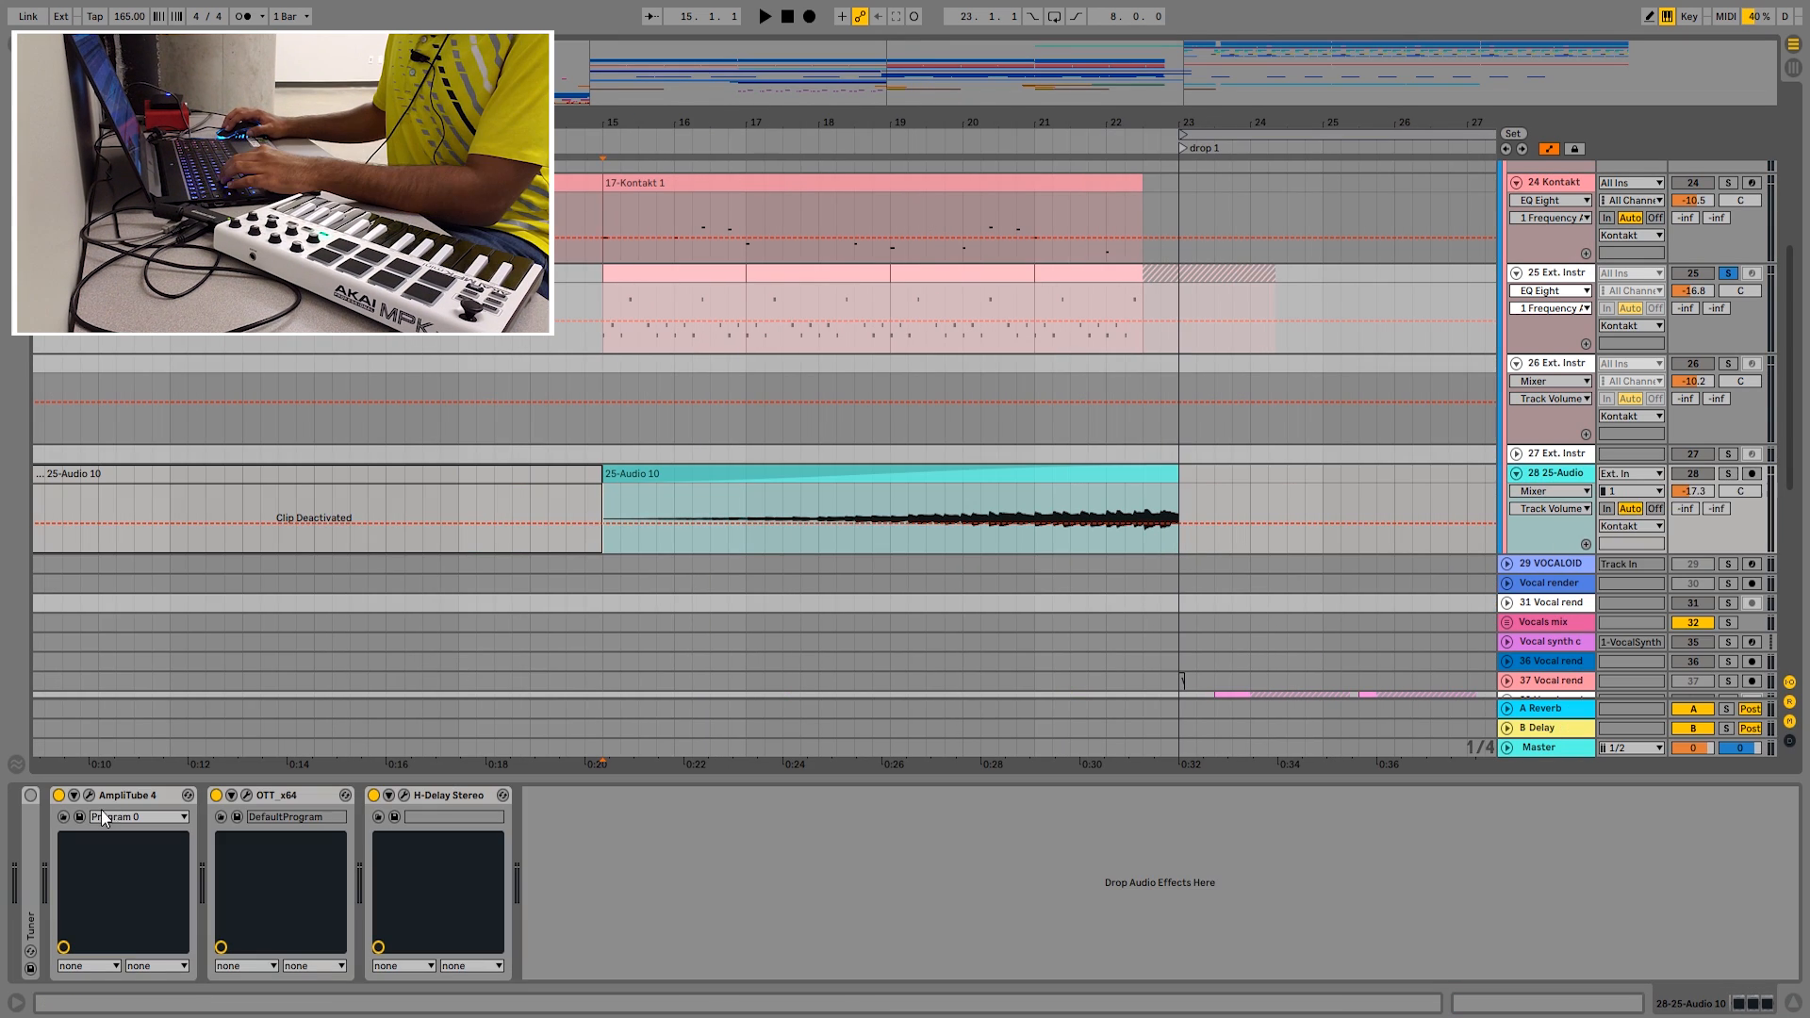
pyautogui.click(89, 795)
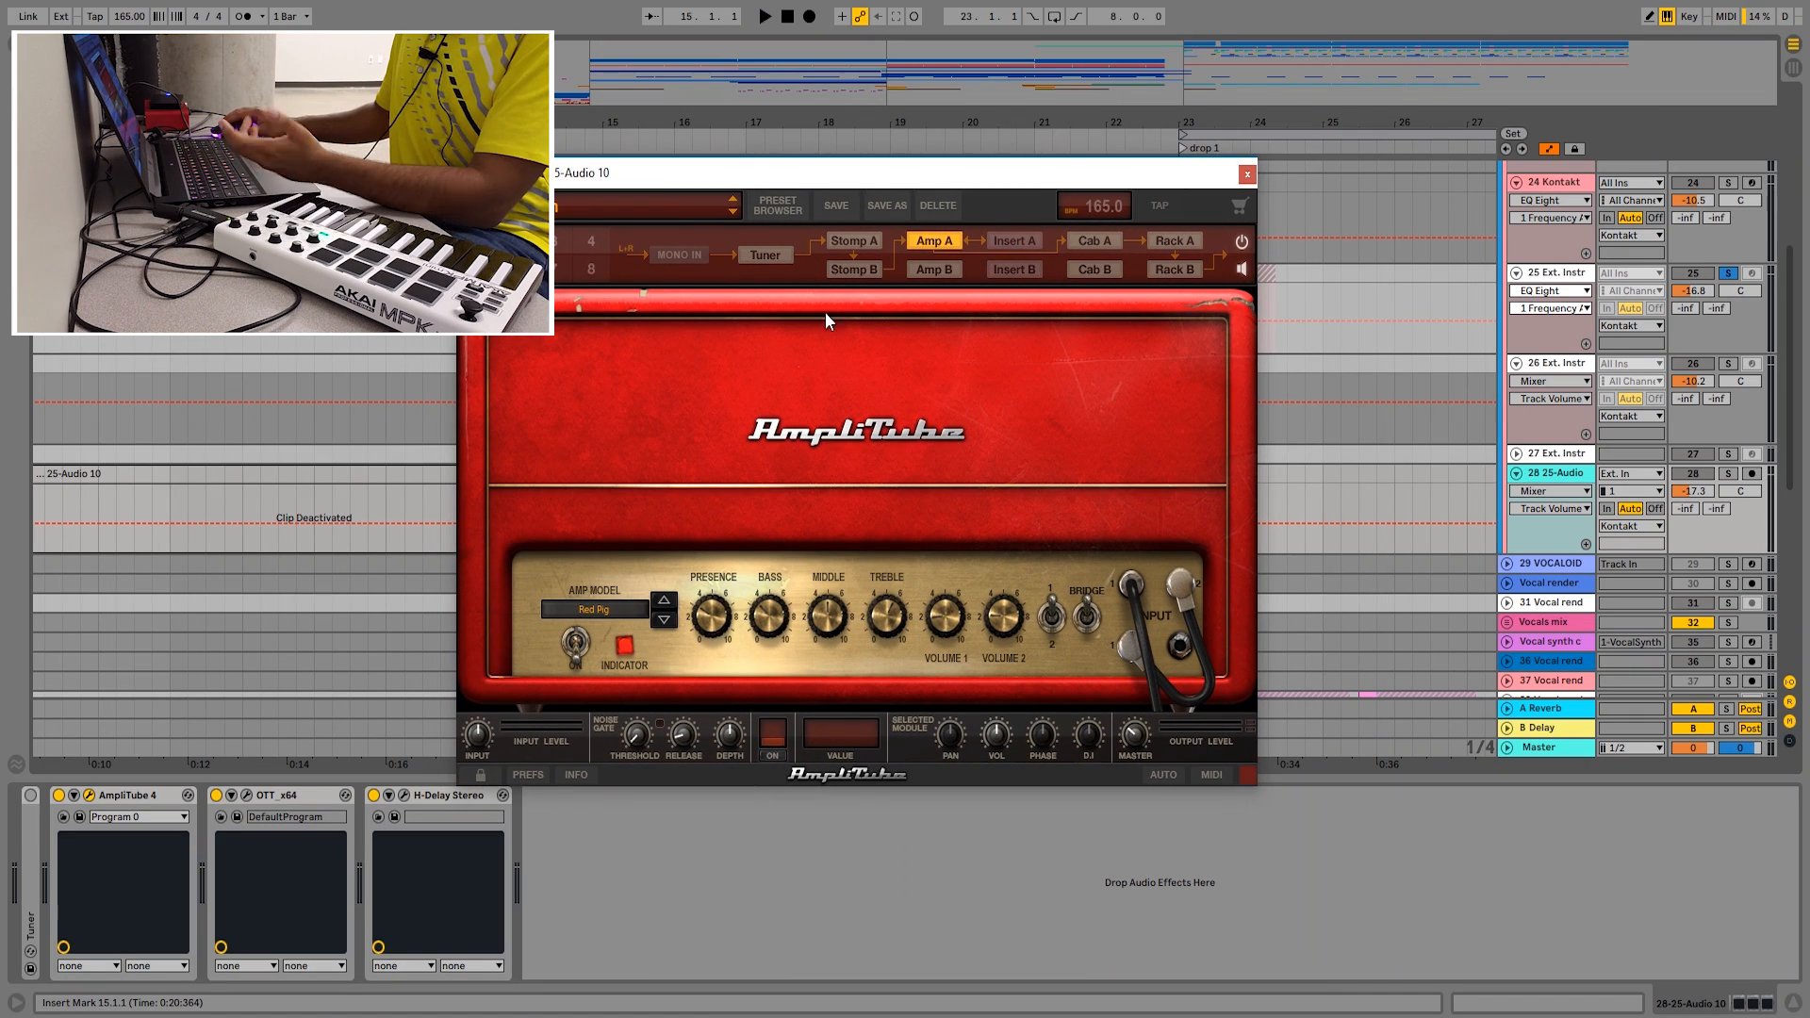
pyautogui.click(1174, 240)
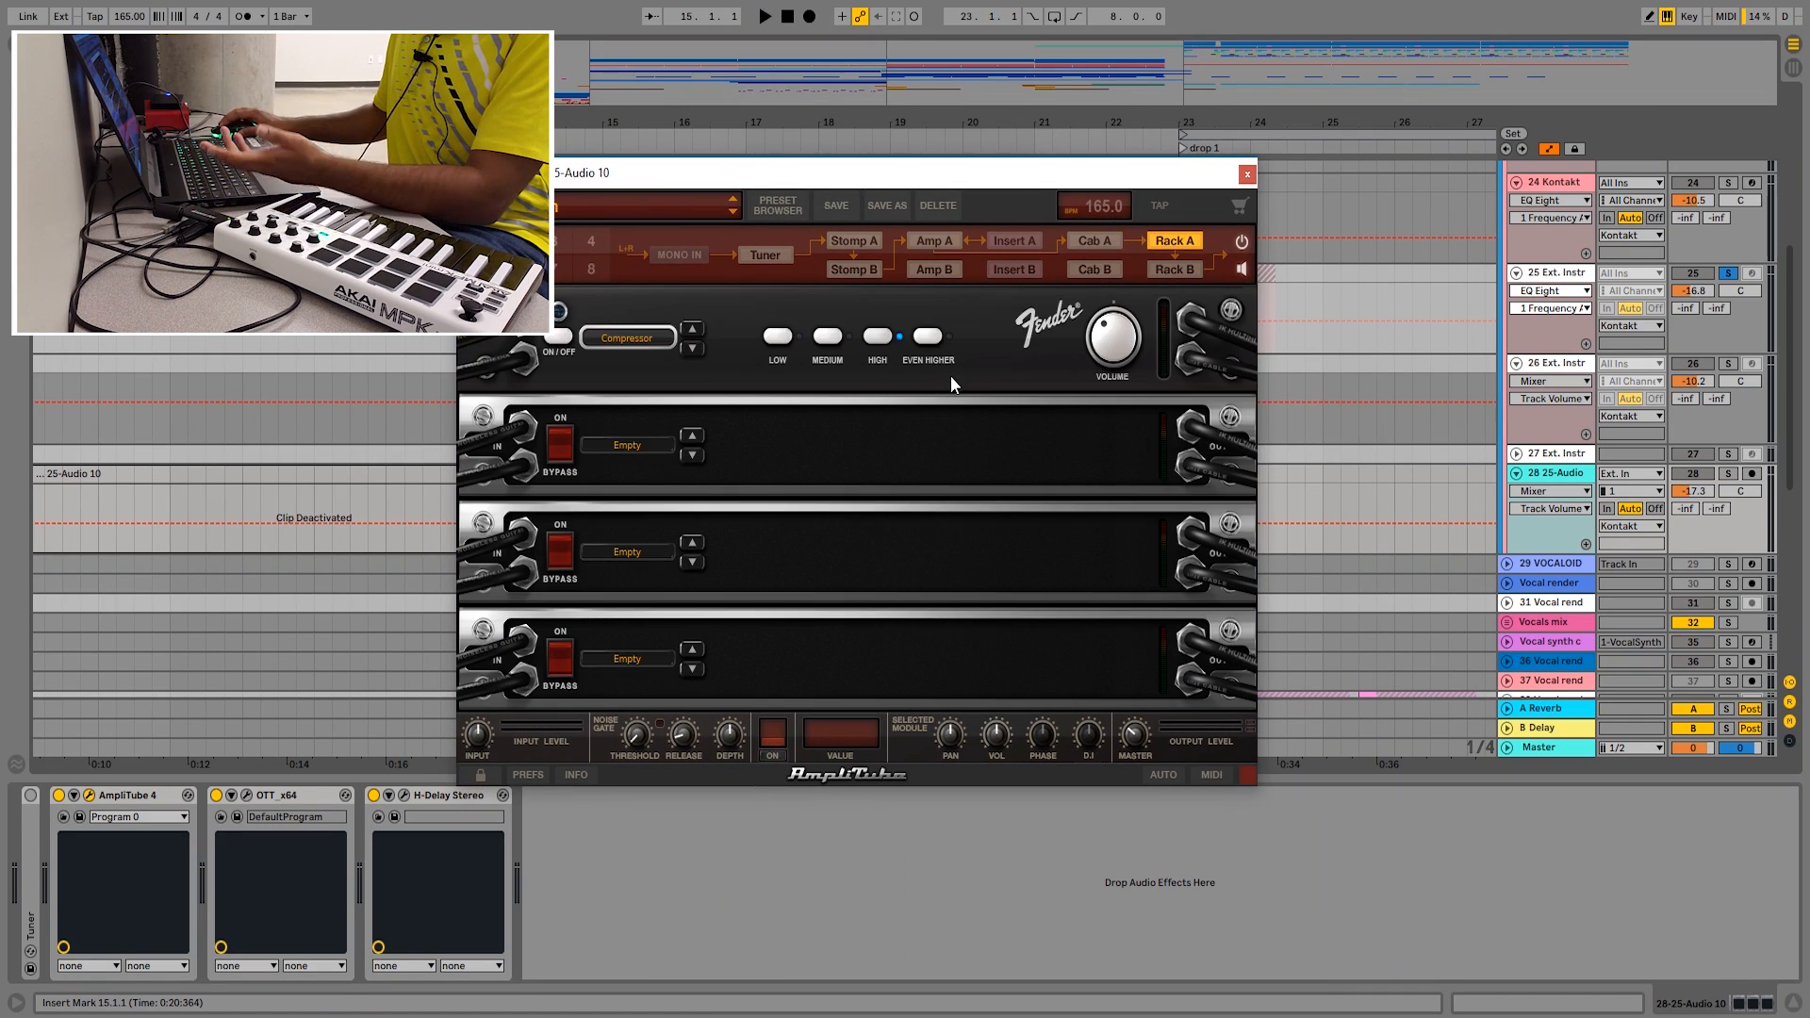
pyautogui.click(1246, 175)
# - View the OTT multiband compressor and then the H-Delay Stereo settings on track 28
pyautogui.click(247, 794)
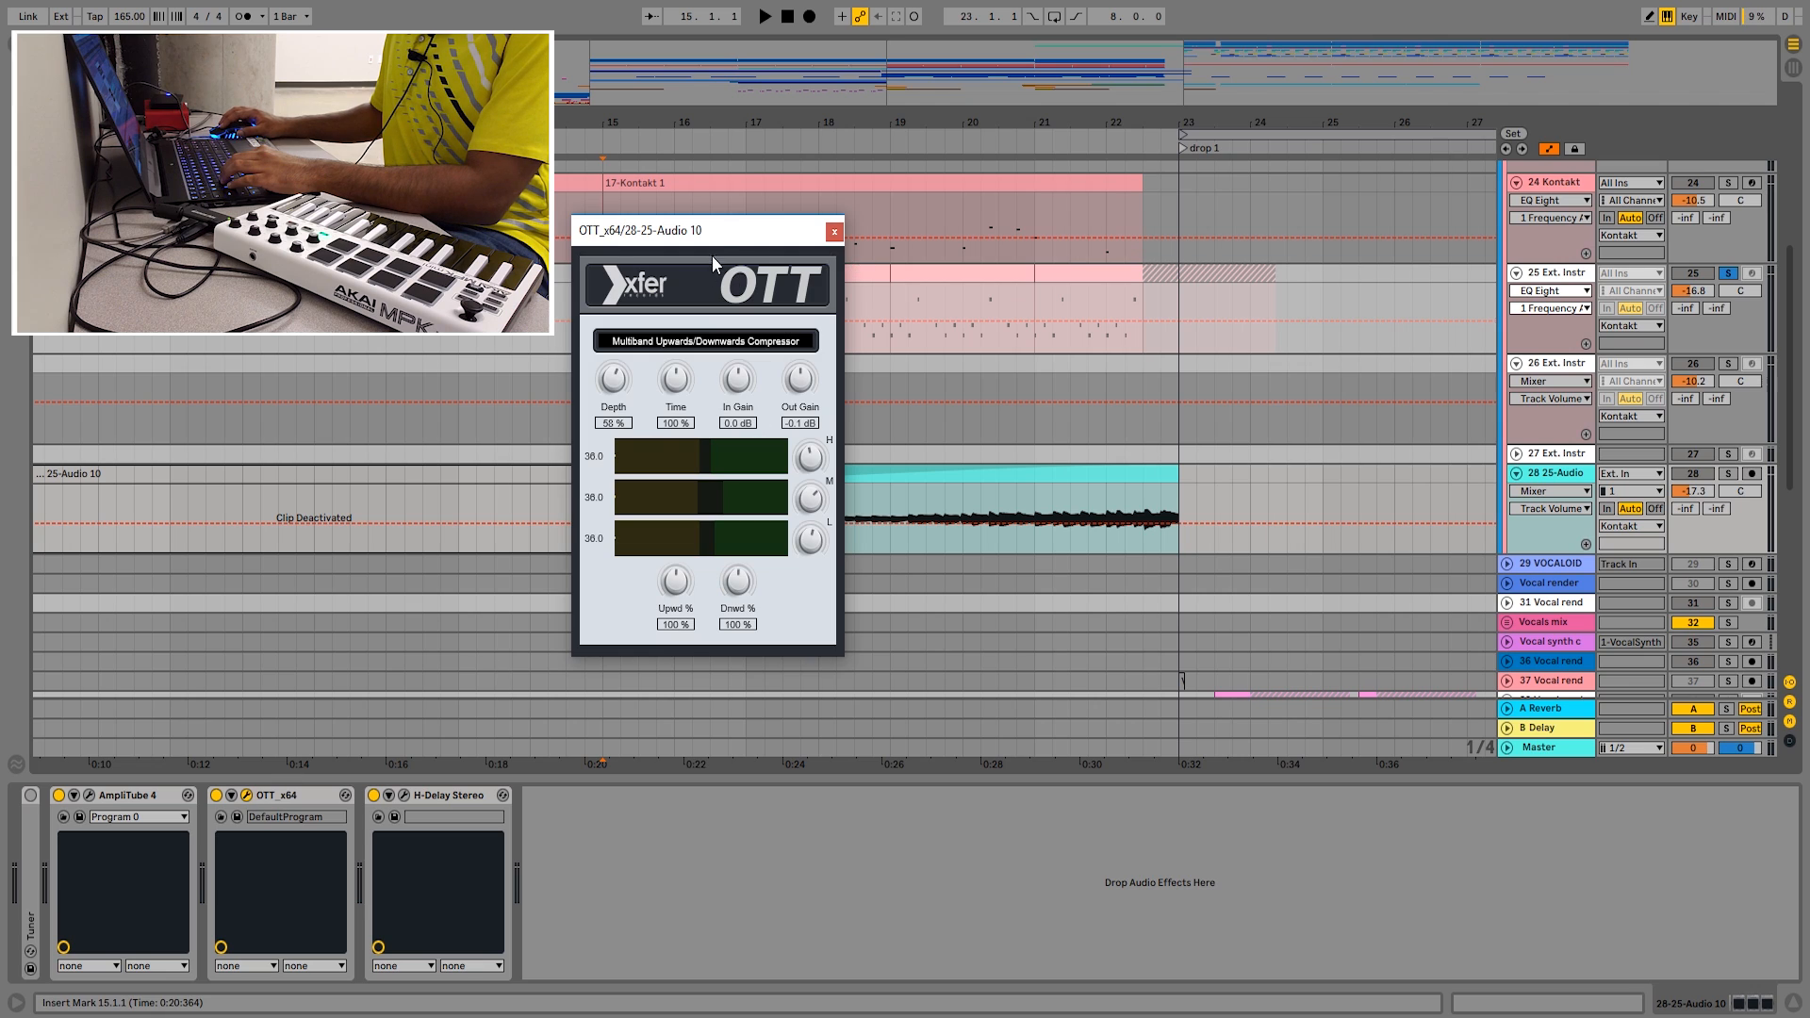
pyautogui.moveTo(712, 243); pyautogui.dragTo(1132, 304)
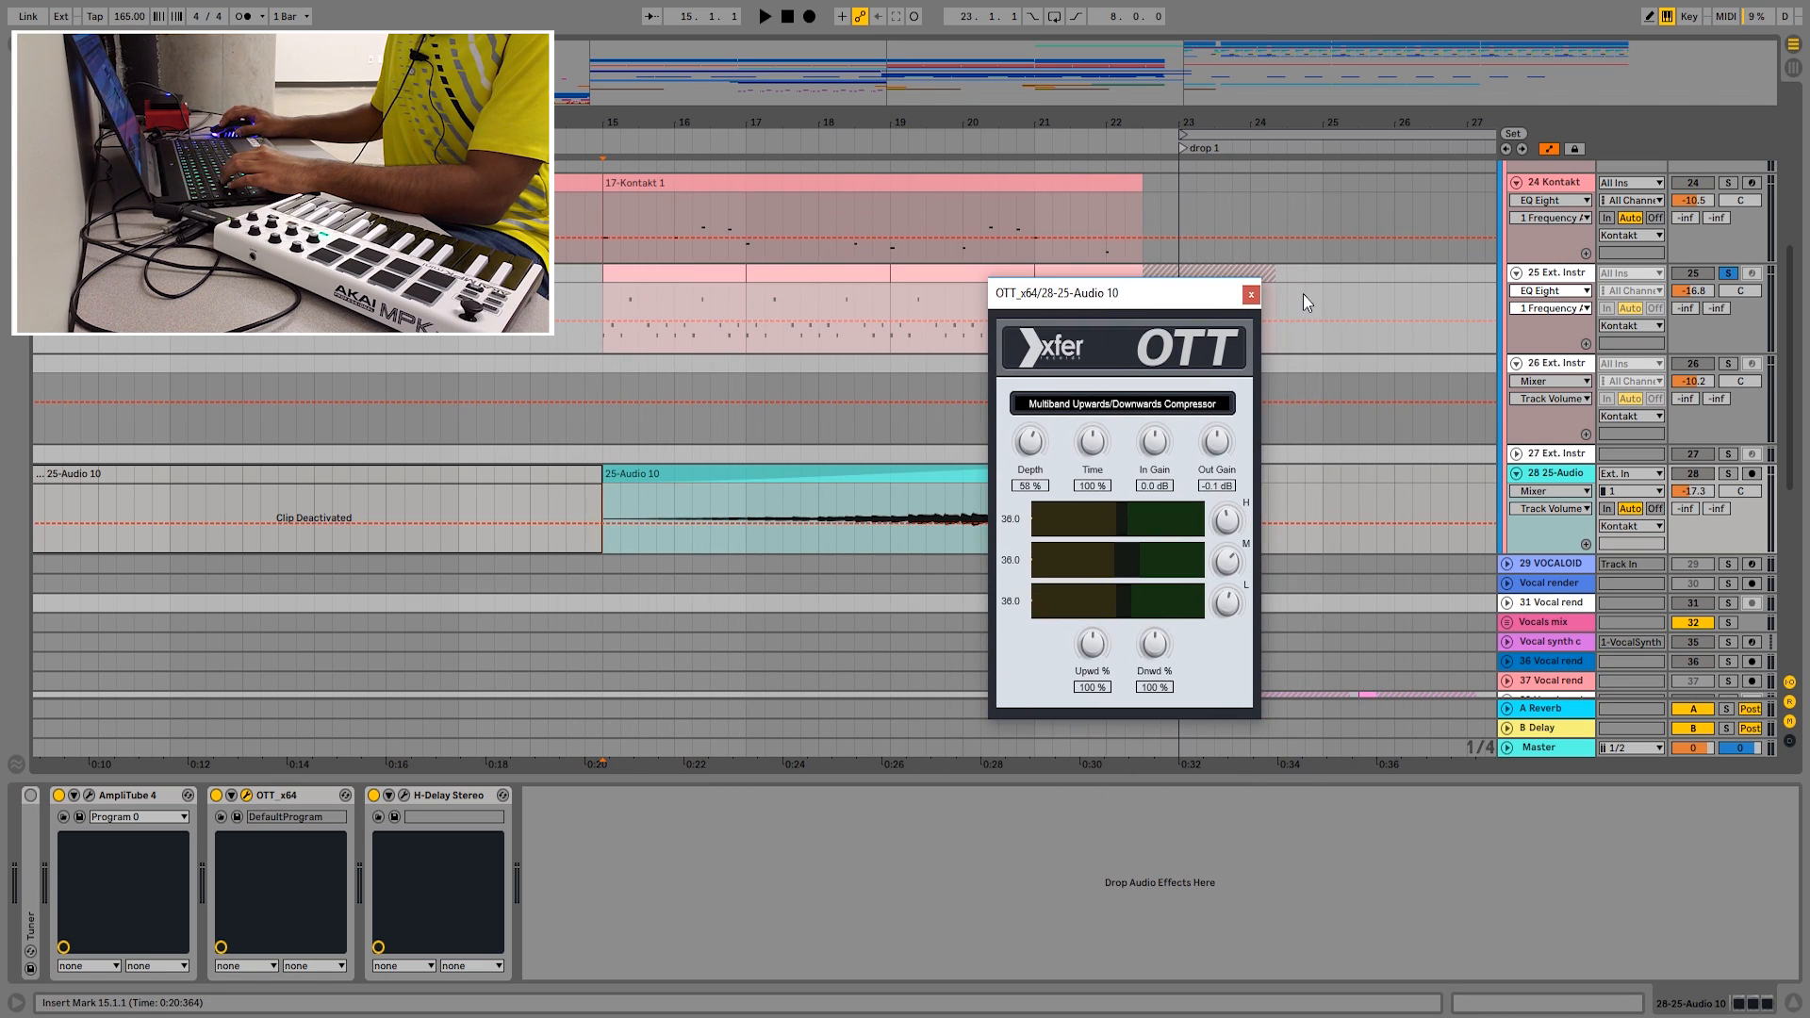
pyautogui.click(1250, 298)
pyautogui.click(403, 795)
pyautogui.moveTo(1204, 200); pyautogui.dragTo(1179, 271)
pyautogui.click(1441, 272)
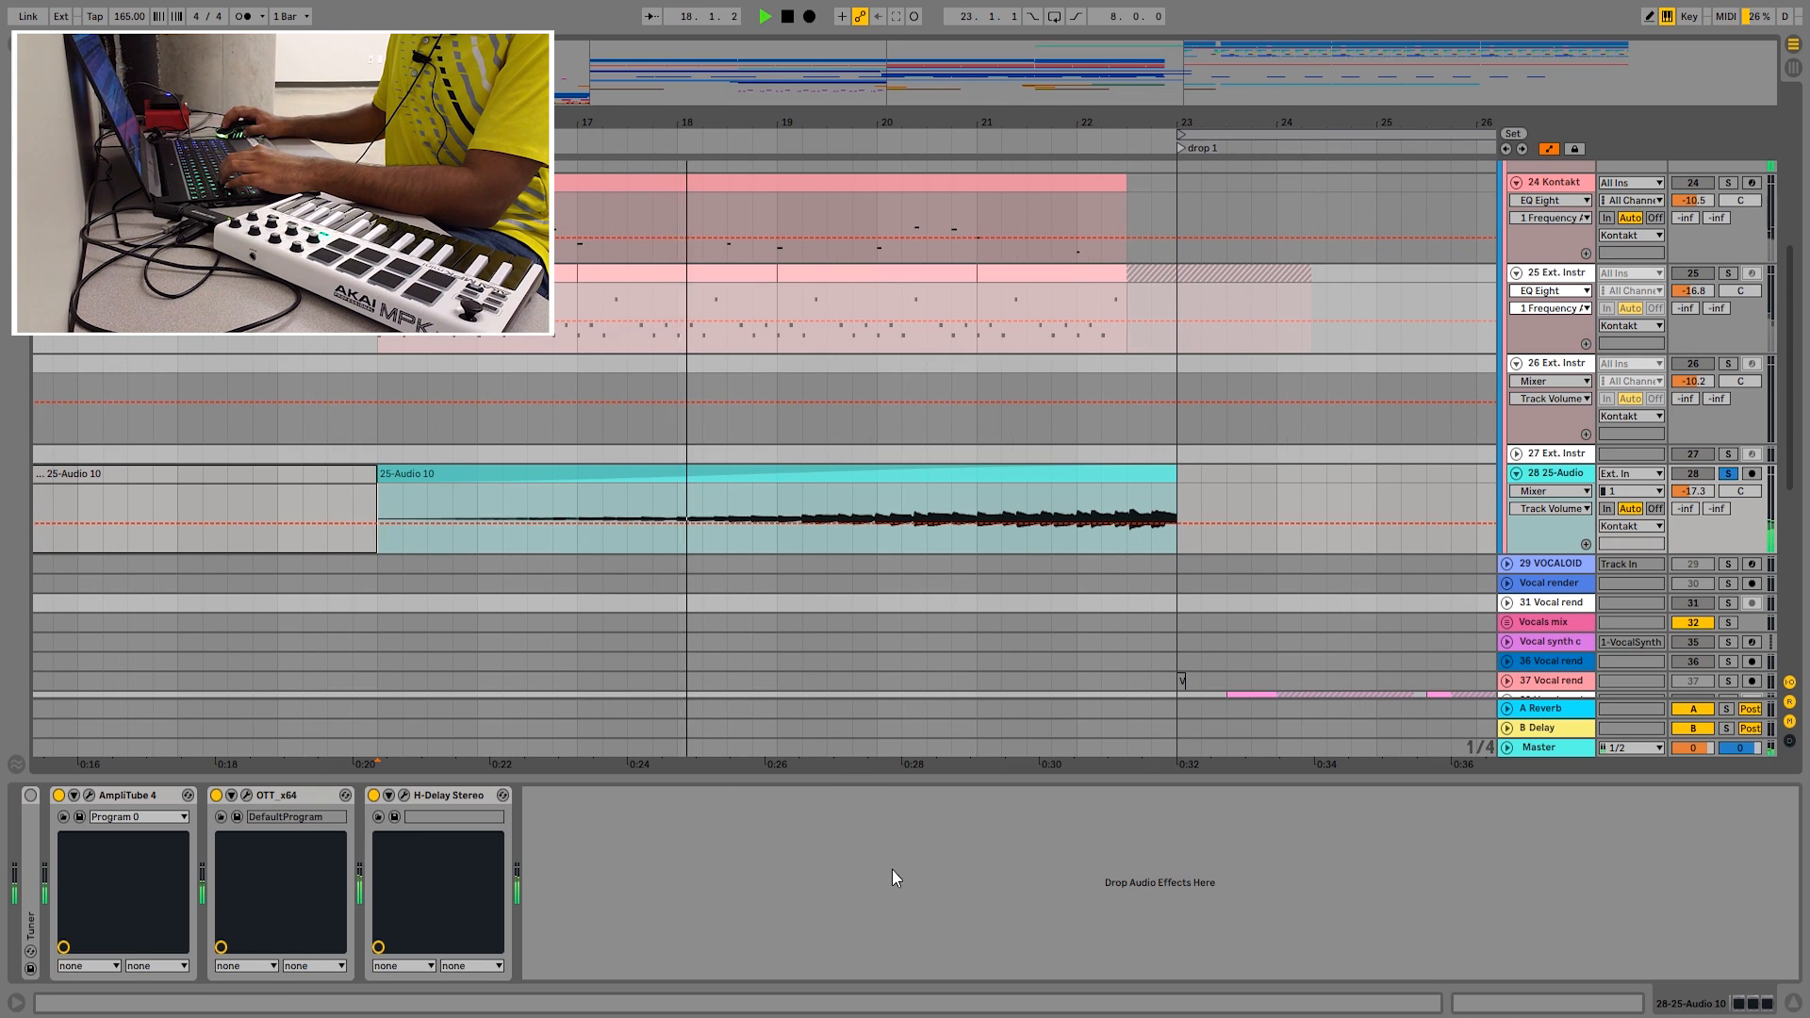
# - Play track 28's fading-in guitar clip soloed up to drop 1, stop playback and unsolo the track
pyautogui.moveTo(989, 126); pyautogui.dragTo(774, 96)
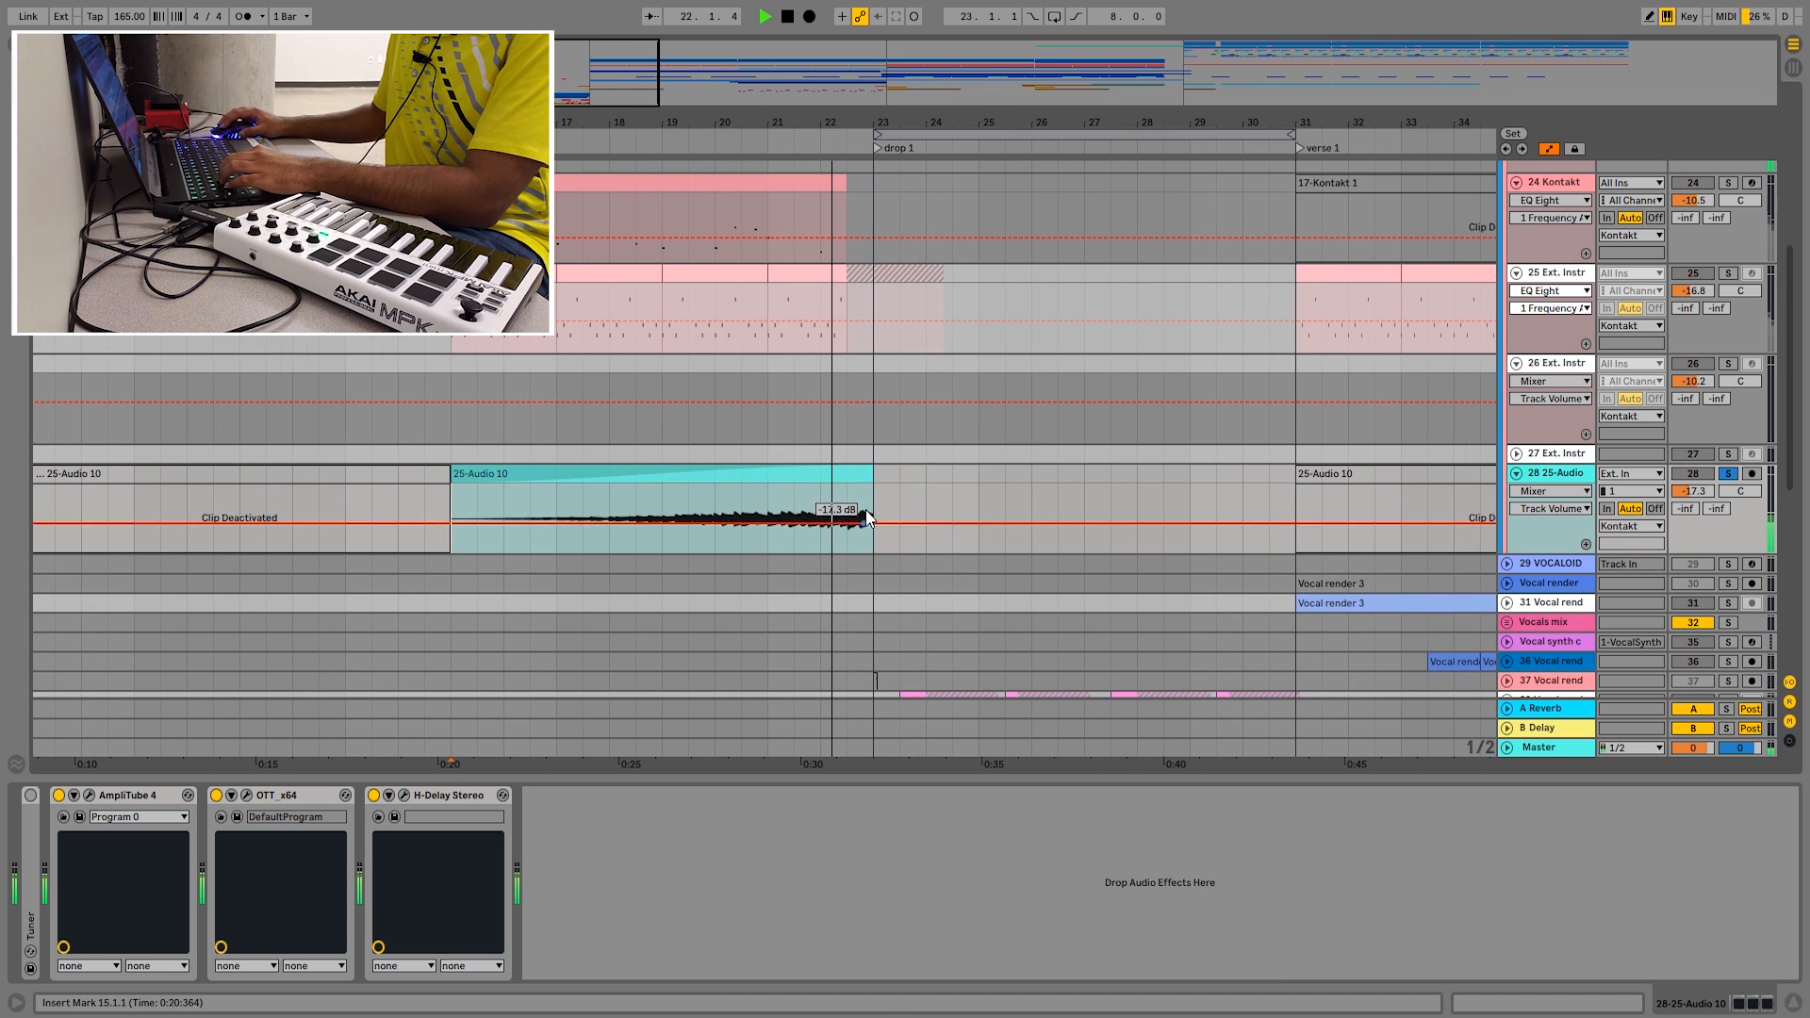
pyautogui.press('space')
pyautogui.click(1727, 474)
# - Examine the Toneforge Guilty Pleasure amp and the OTT on the drop 2 guitar track 6 25-Audio
pyautogui.moveTo(1140, 125); pyautogui.dragTo(754, 68)
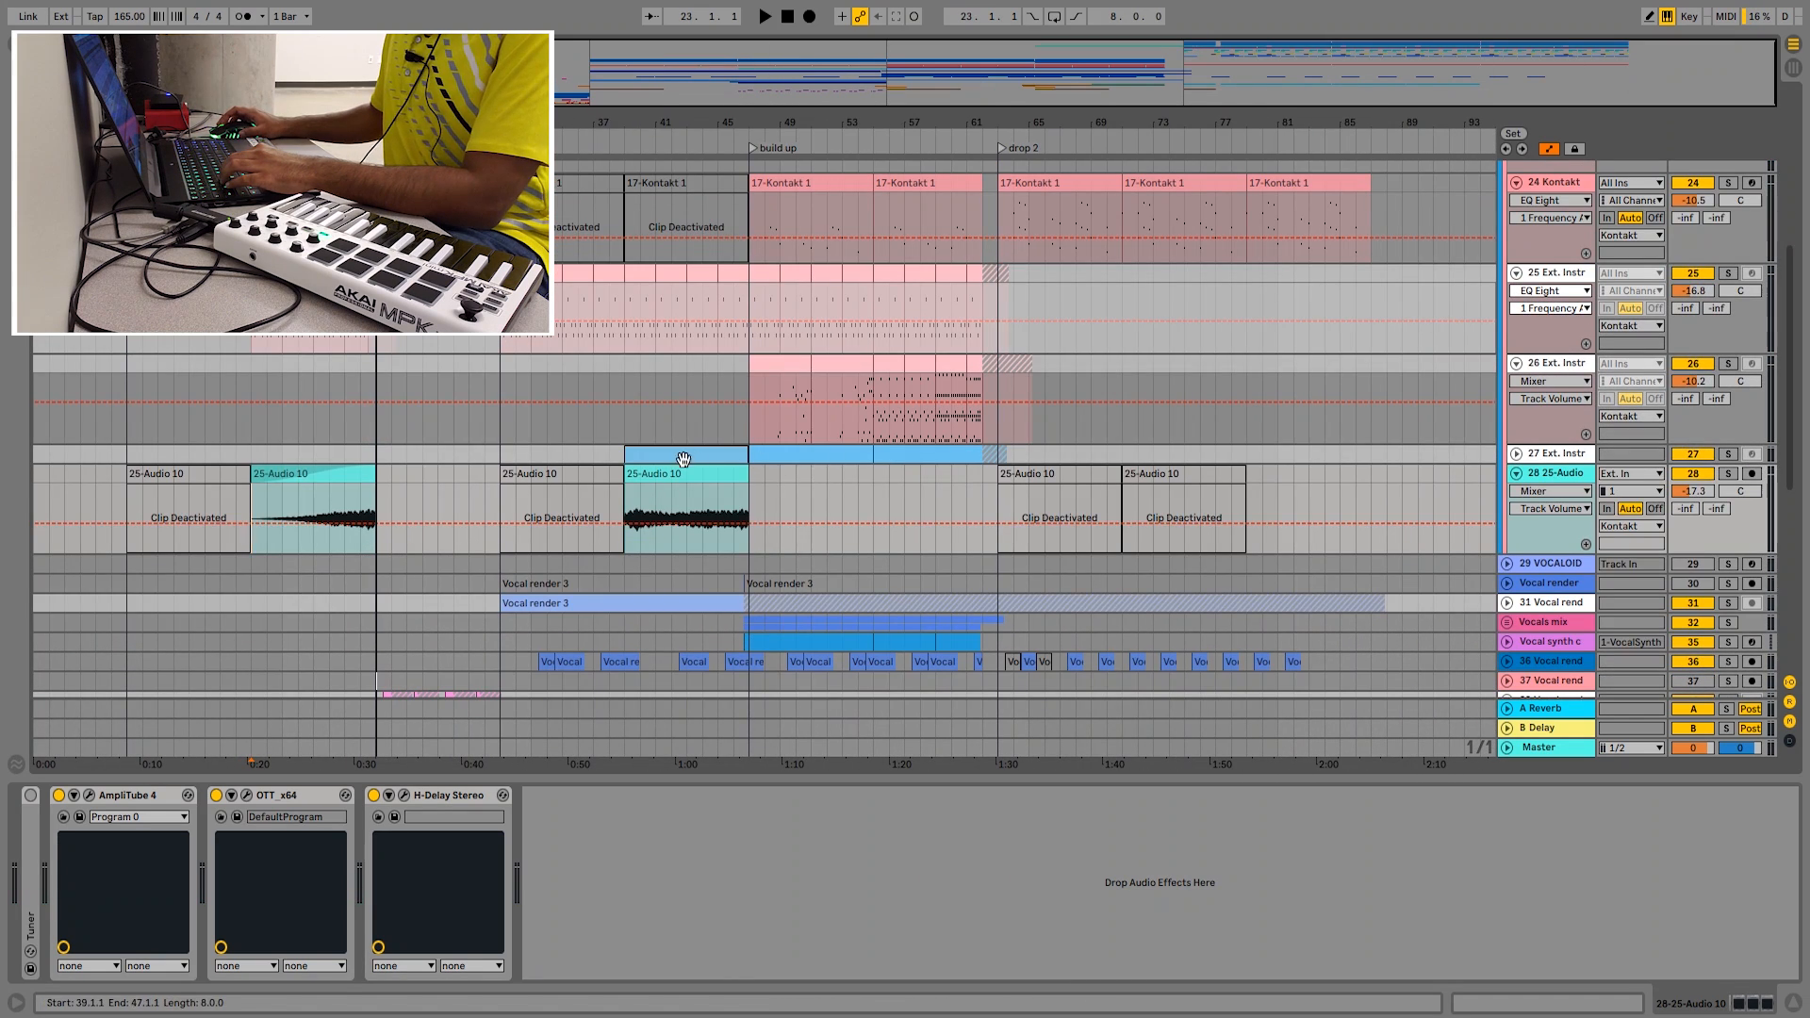
pyautogui.scroll(1, 683, 459)
pyautogui.scroll(5, 705, 505)
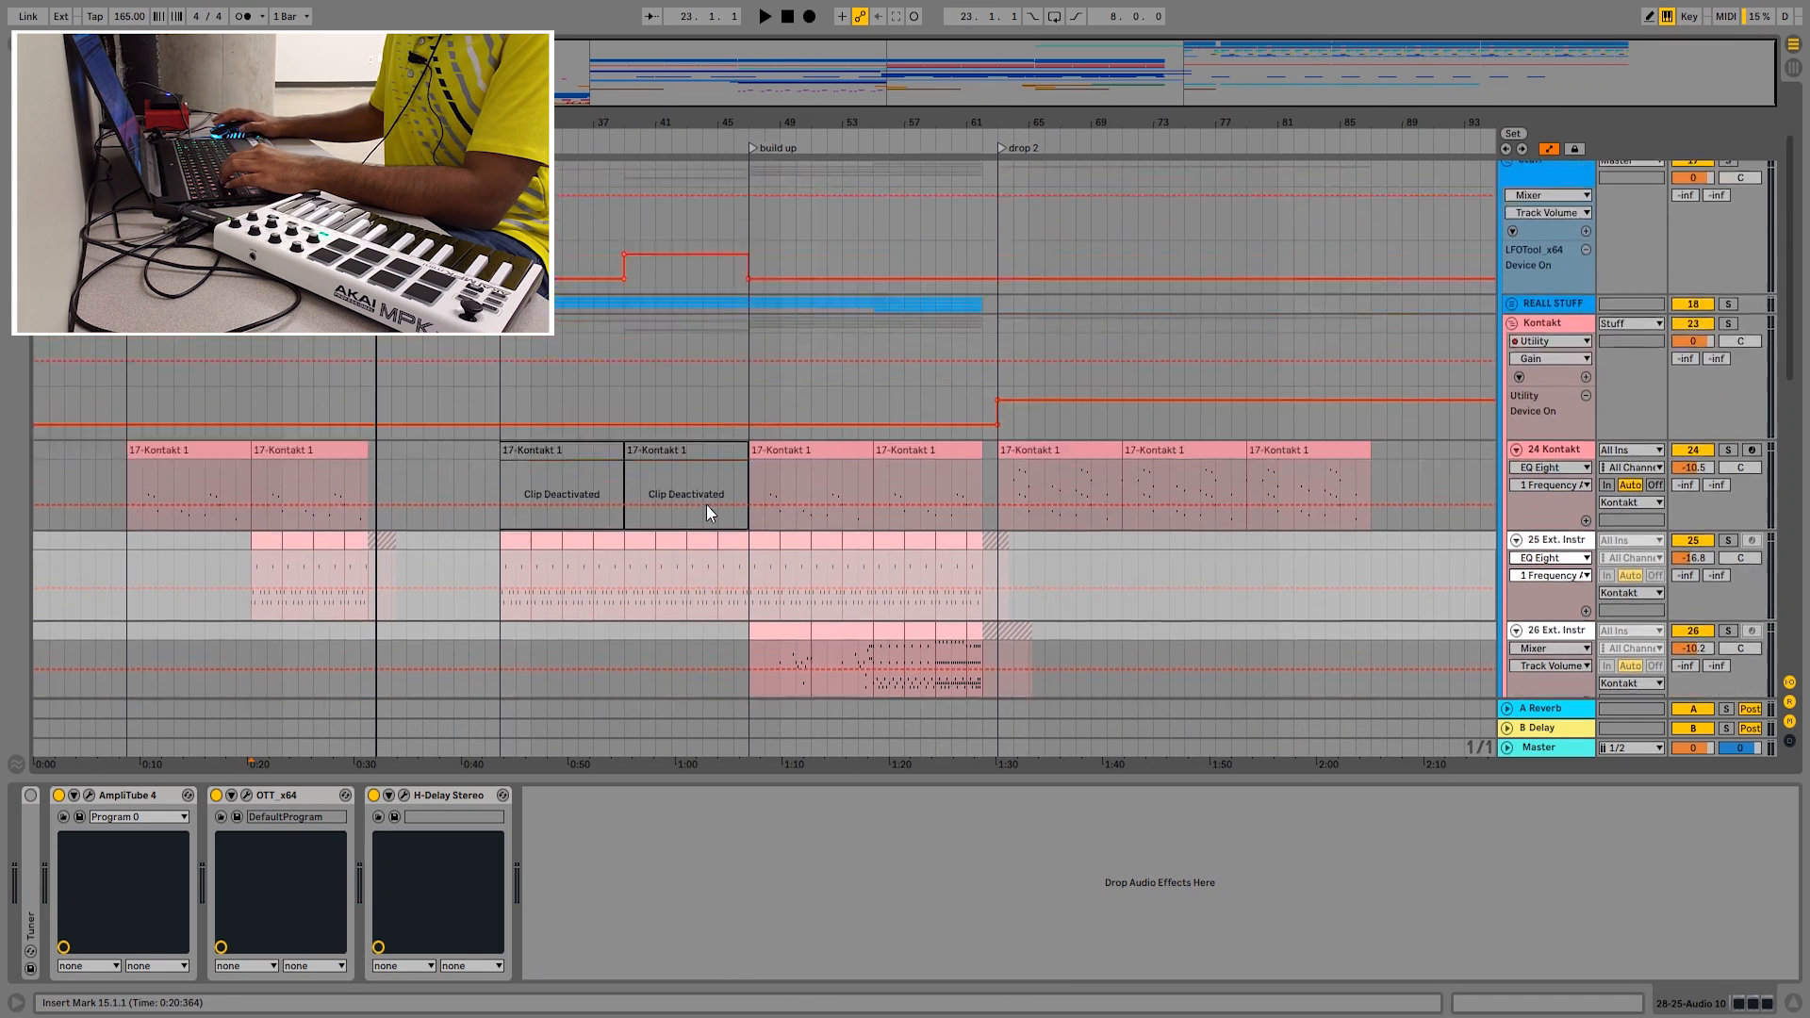
pyautogui.scroll(2, 705, 505)
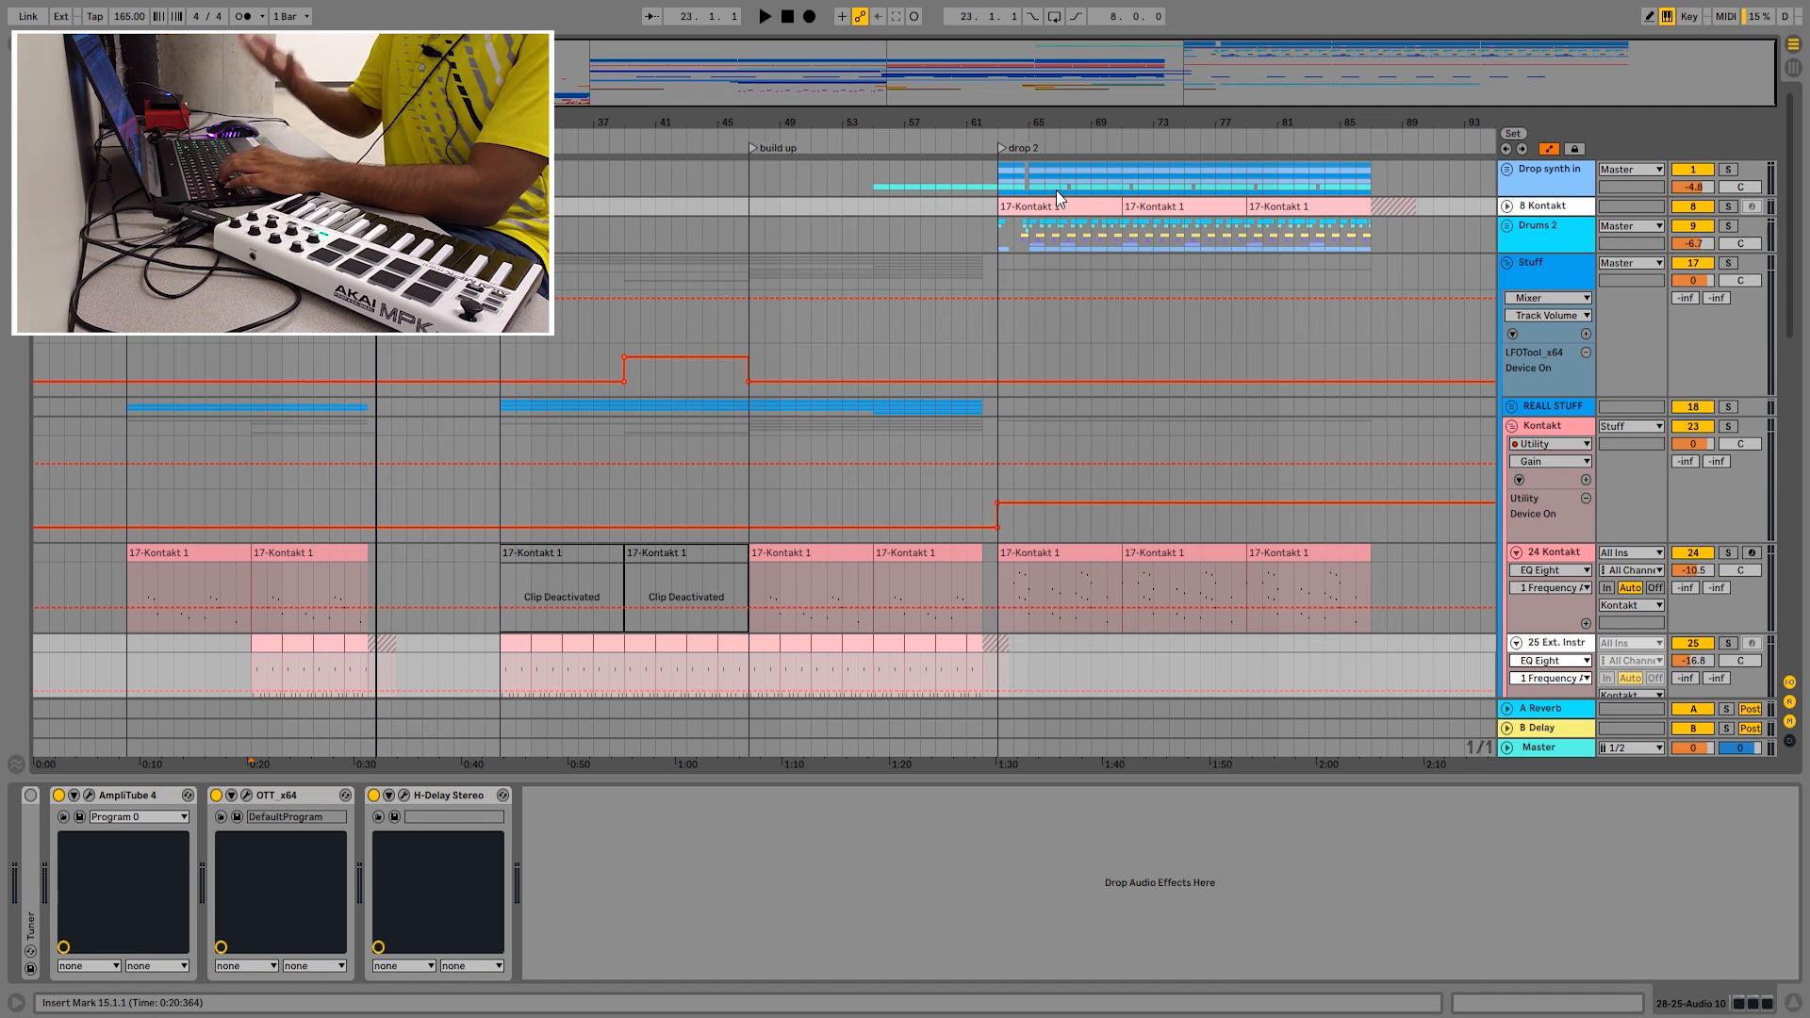
pyautogui.click(91, 795)
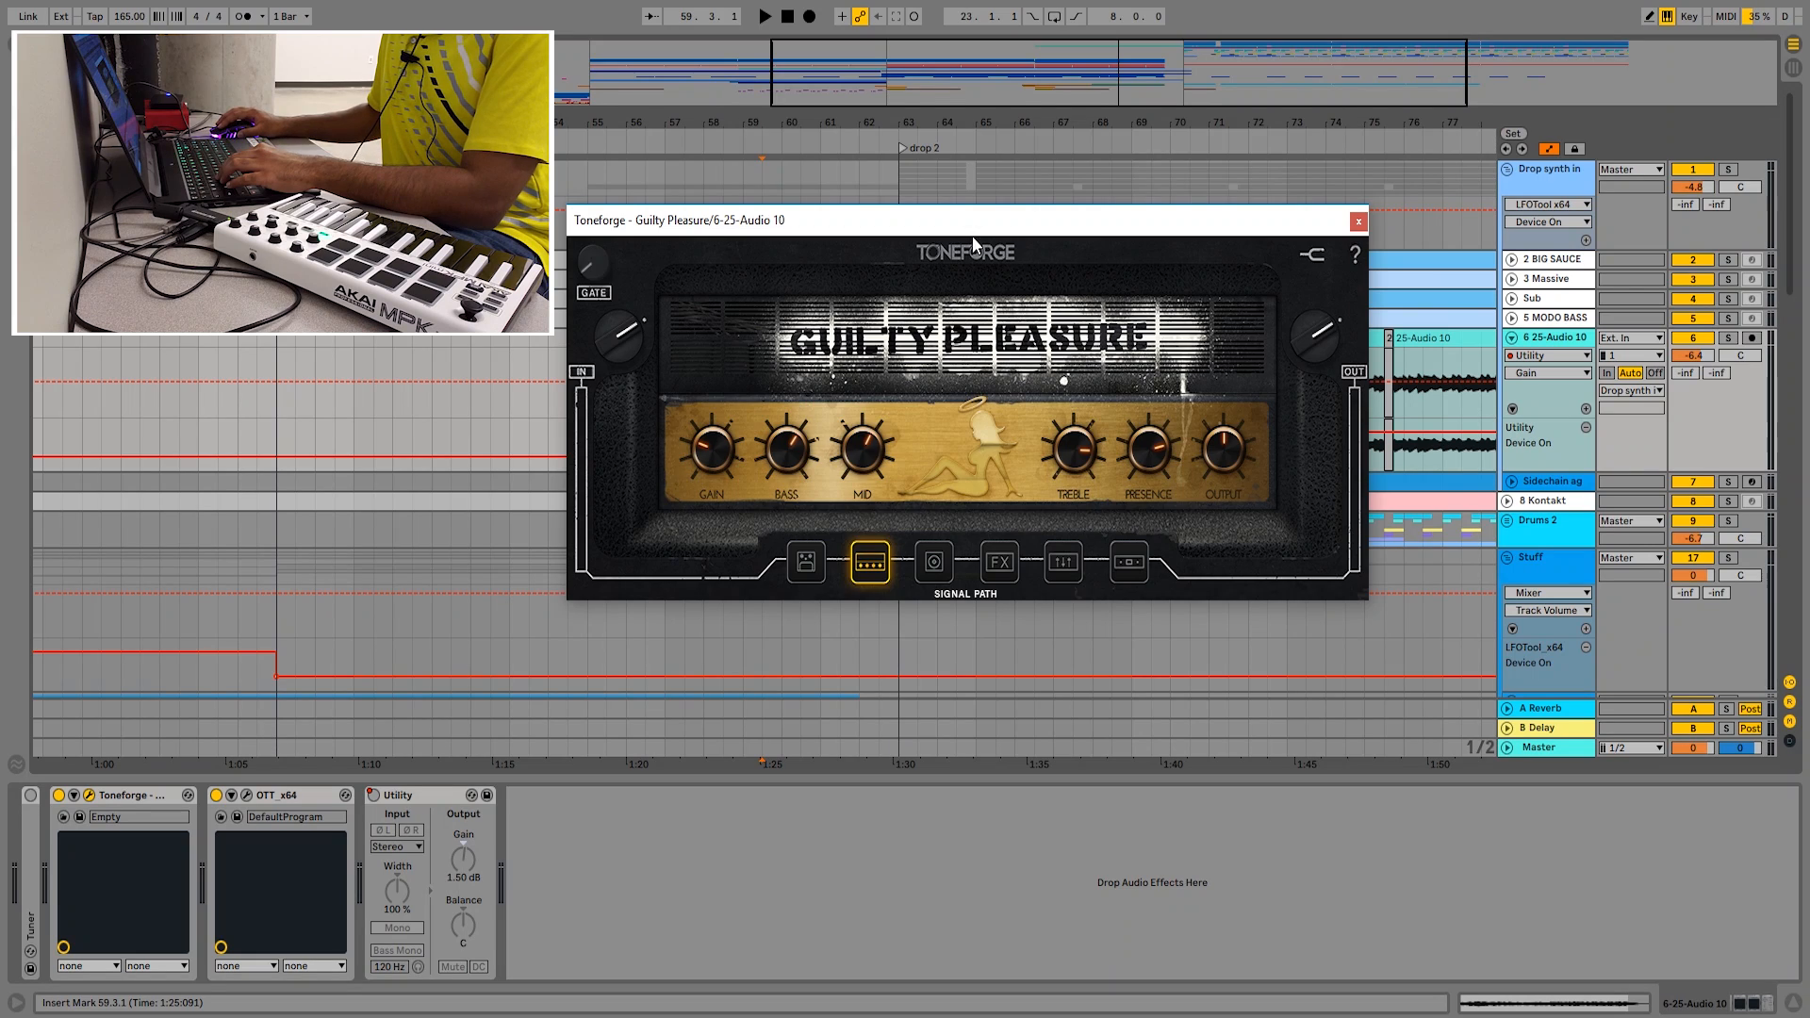
pyautogui.moveTo(967, 227); pyautogui.dragTo(847, 198)
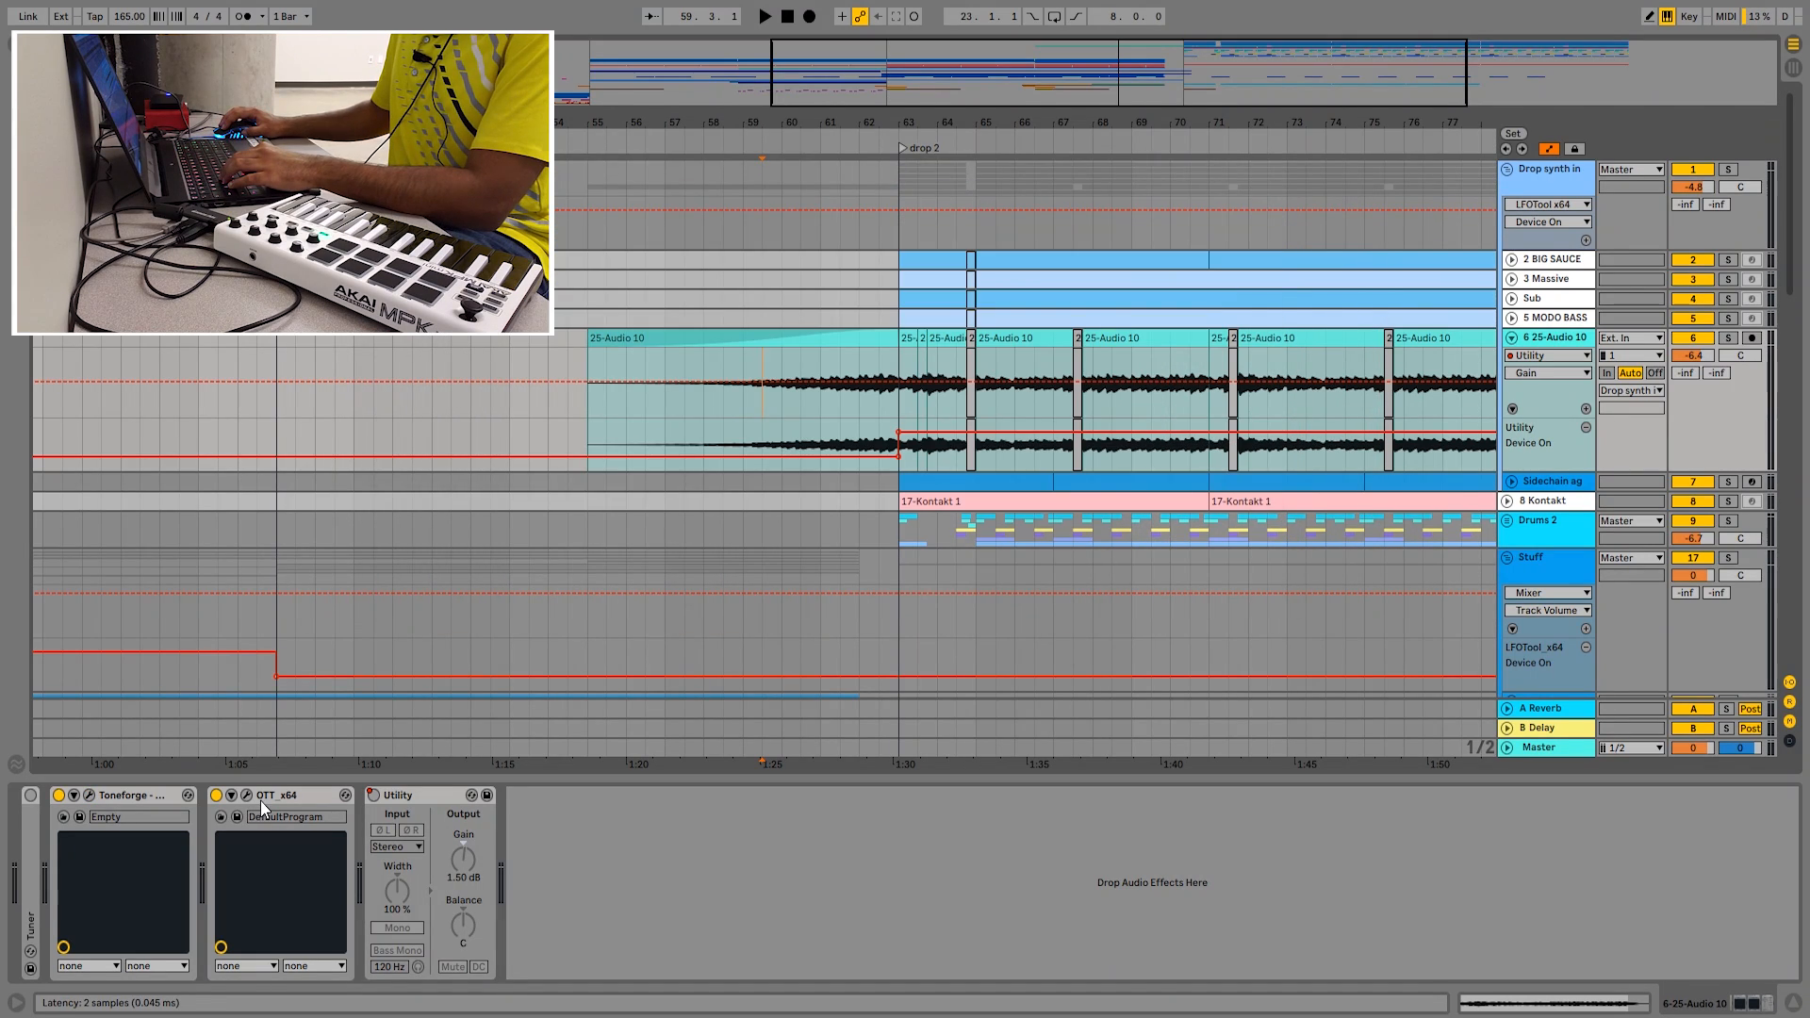
pyautogui.click(247, 796)
pyautogui.moveTo(642, 96); pyautogui.dragTo(788, 220)
pyautogui.click(908, 216)
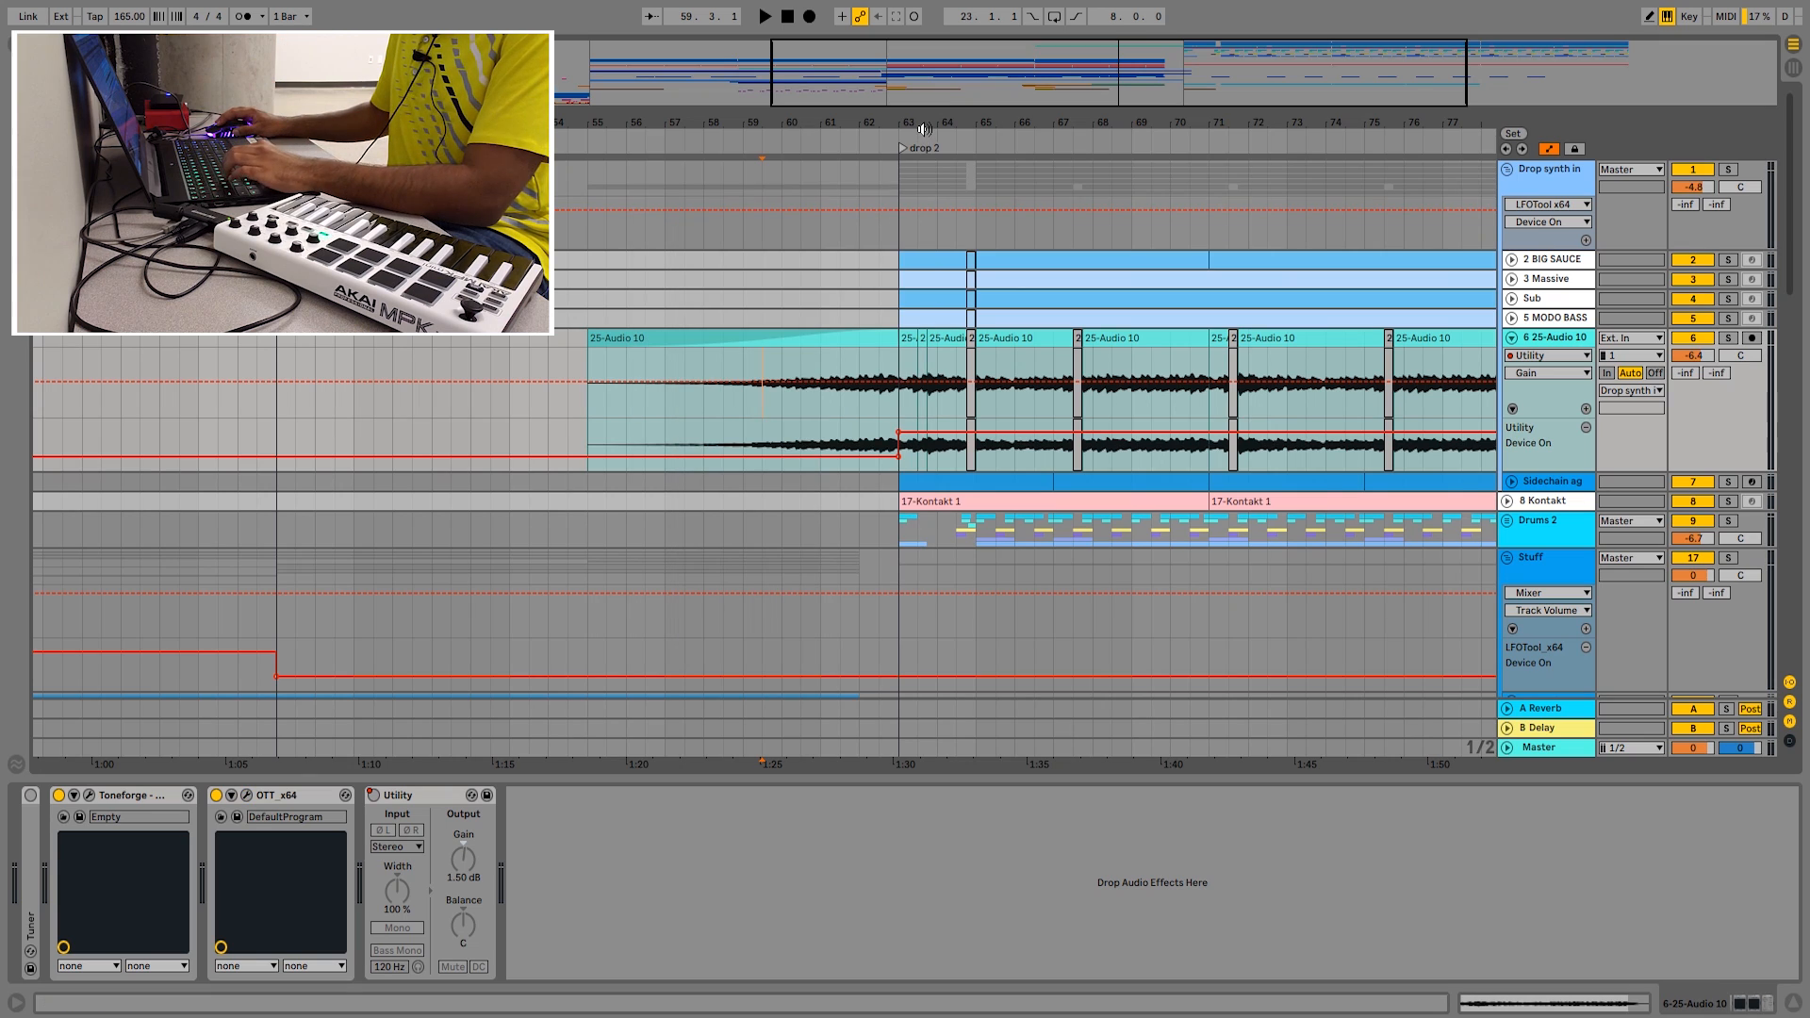
# - Show track 6's Utility and its gain automation at drop 2, and place the insert marker at bar 63
pyautogui.moveTo(926, 126); pyautogui.dragTo(534, 715)
pyautogui.click(398, 797)
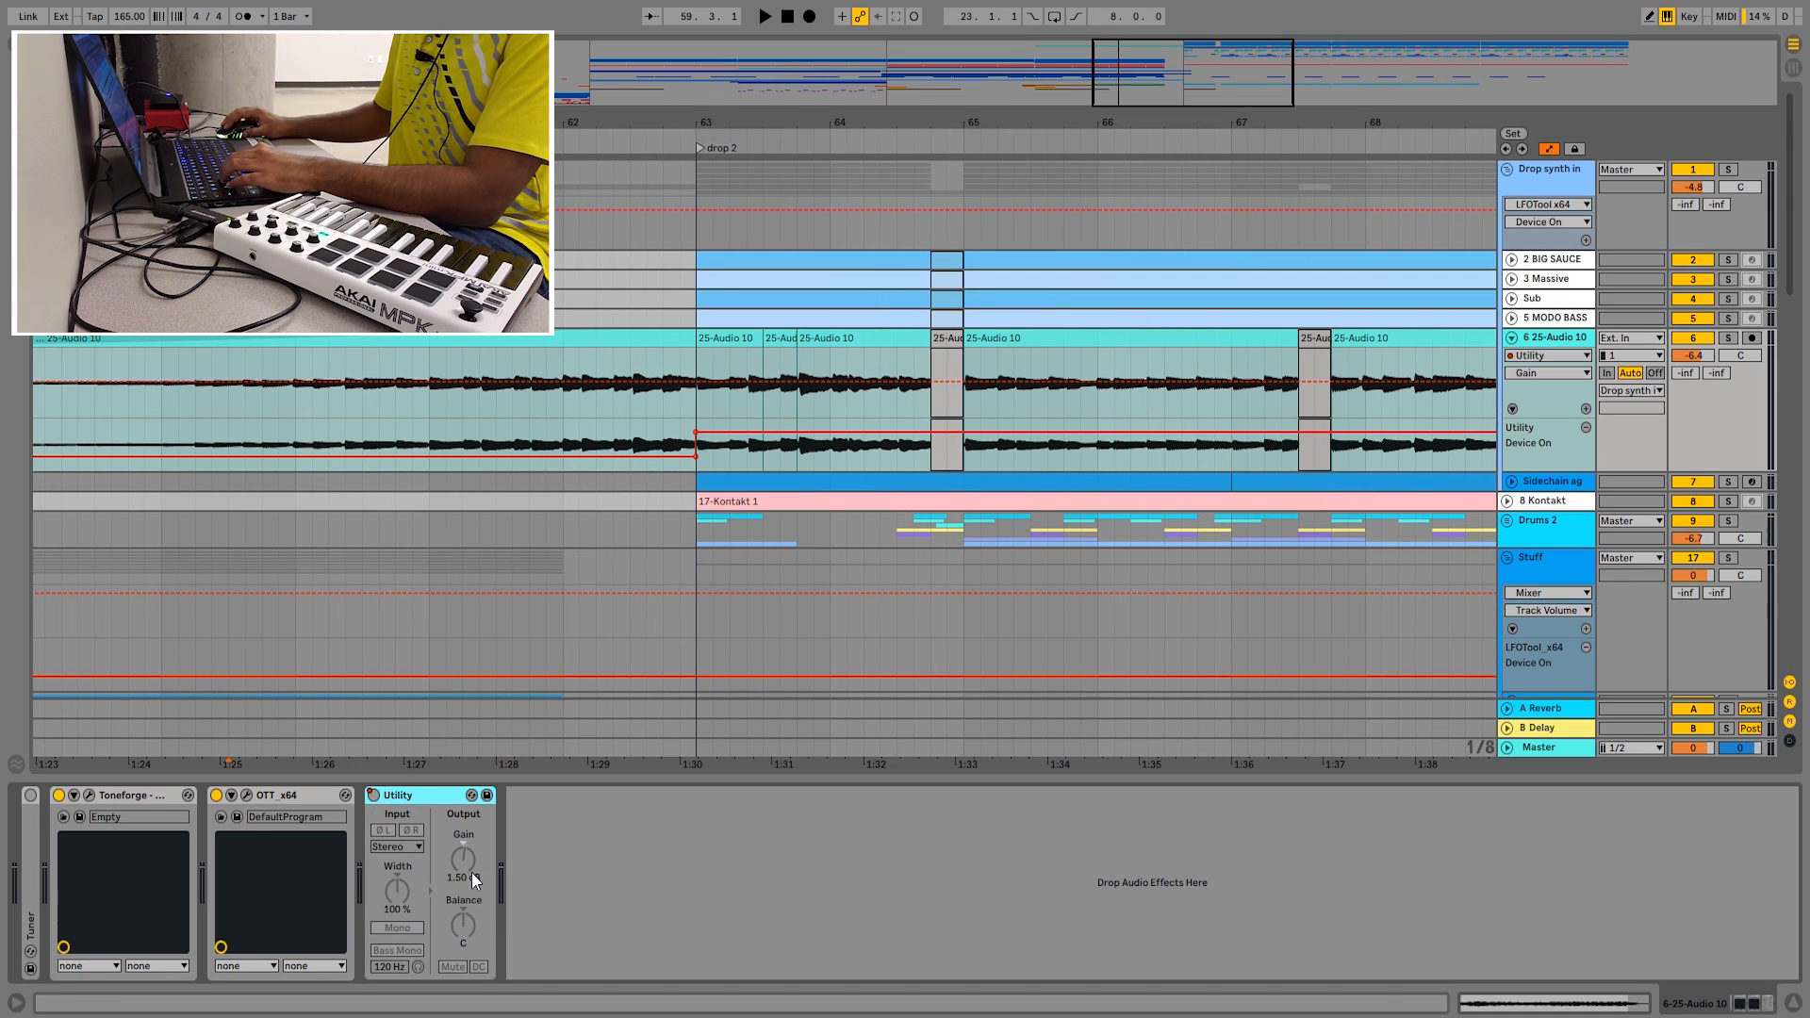
pyautogui.moveTo(1045, 117); pyautogui.dragTo(855, 83)
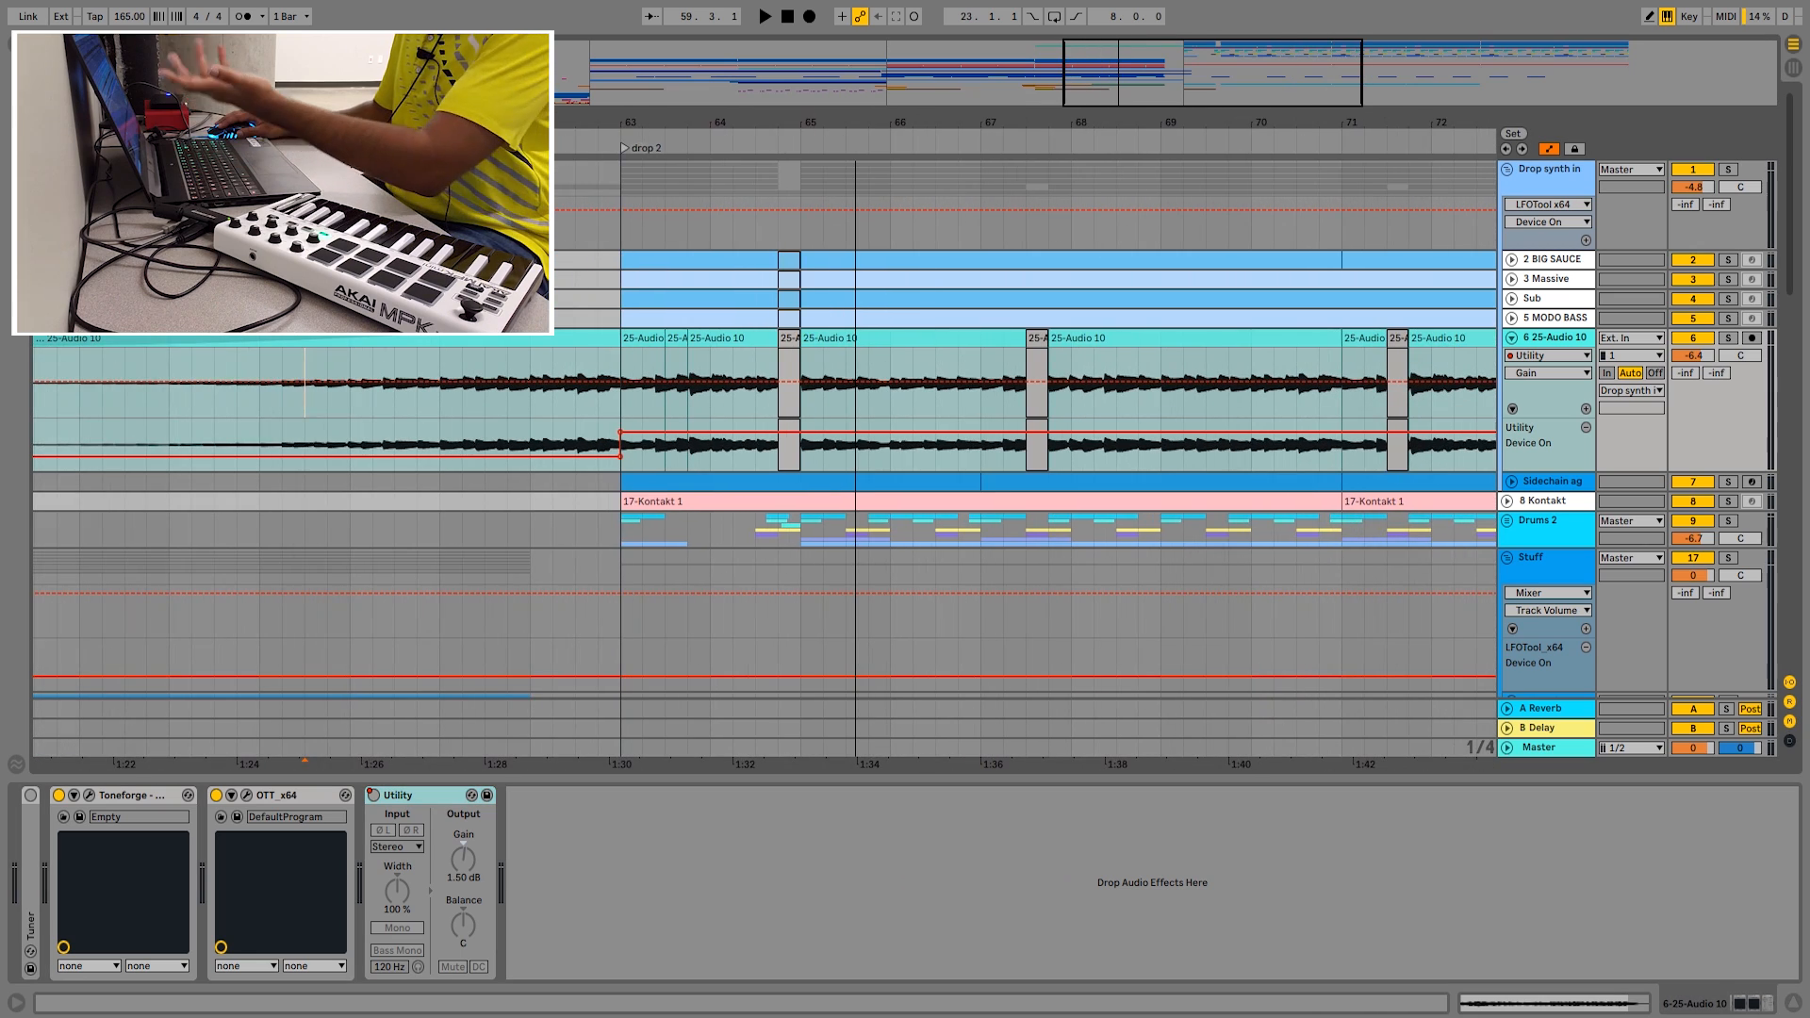
pyautogui.click(637, 409)
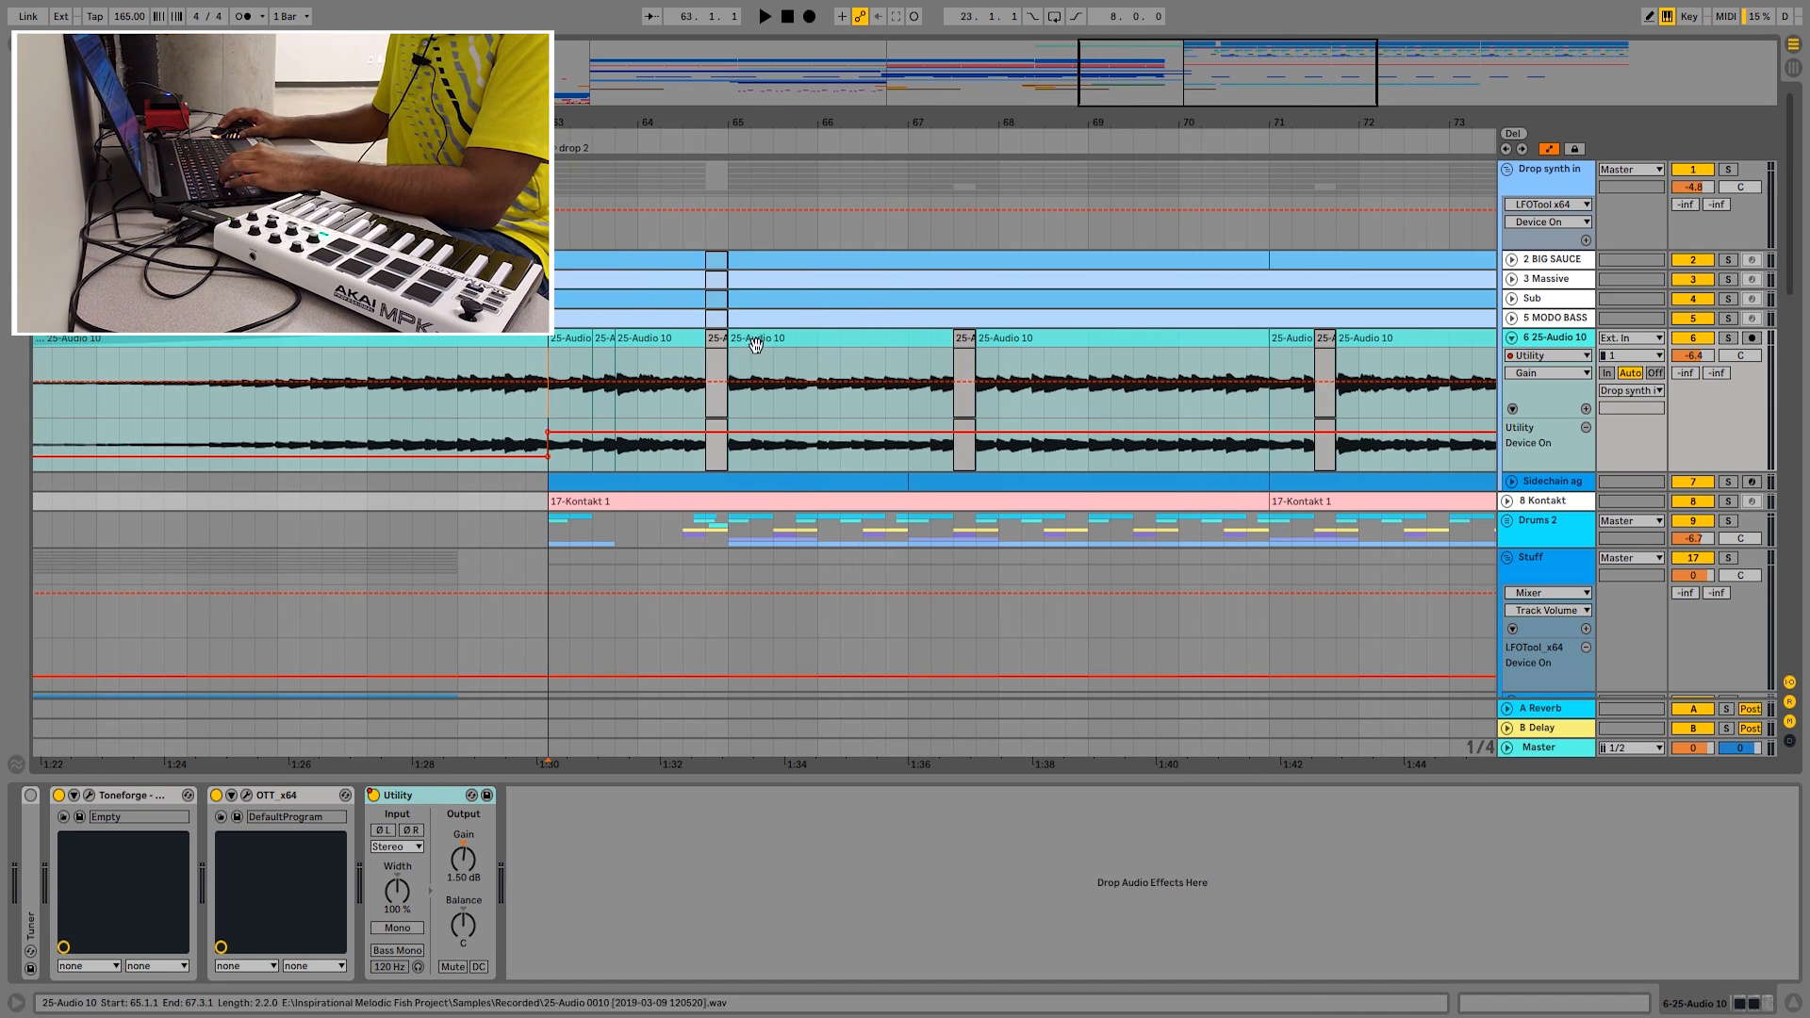
# - Play the soloed drop 2 guitar on track 6, then audition the soloed 22 Sylenth1 build-up clip from bar 55
pyautogui.press('space')
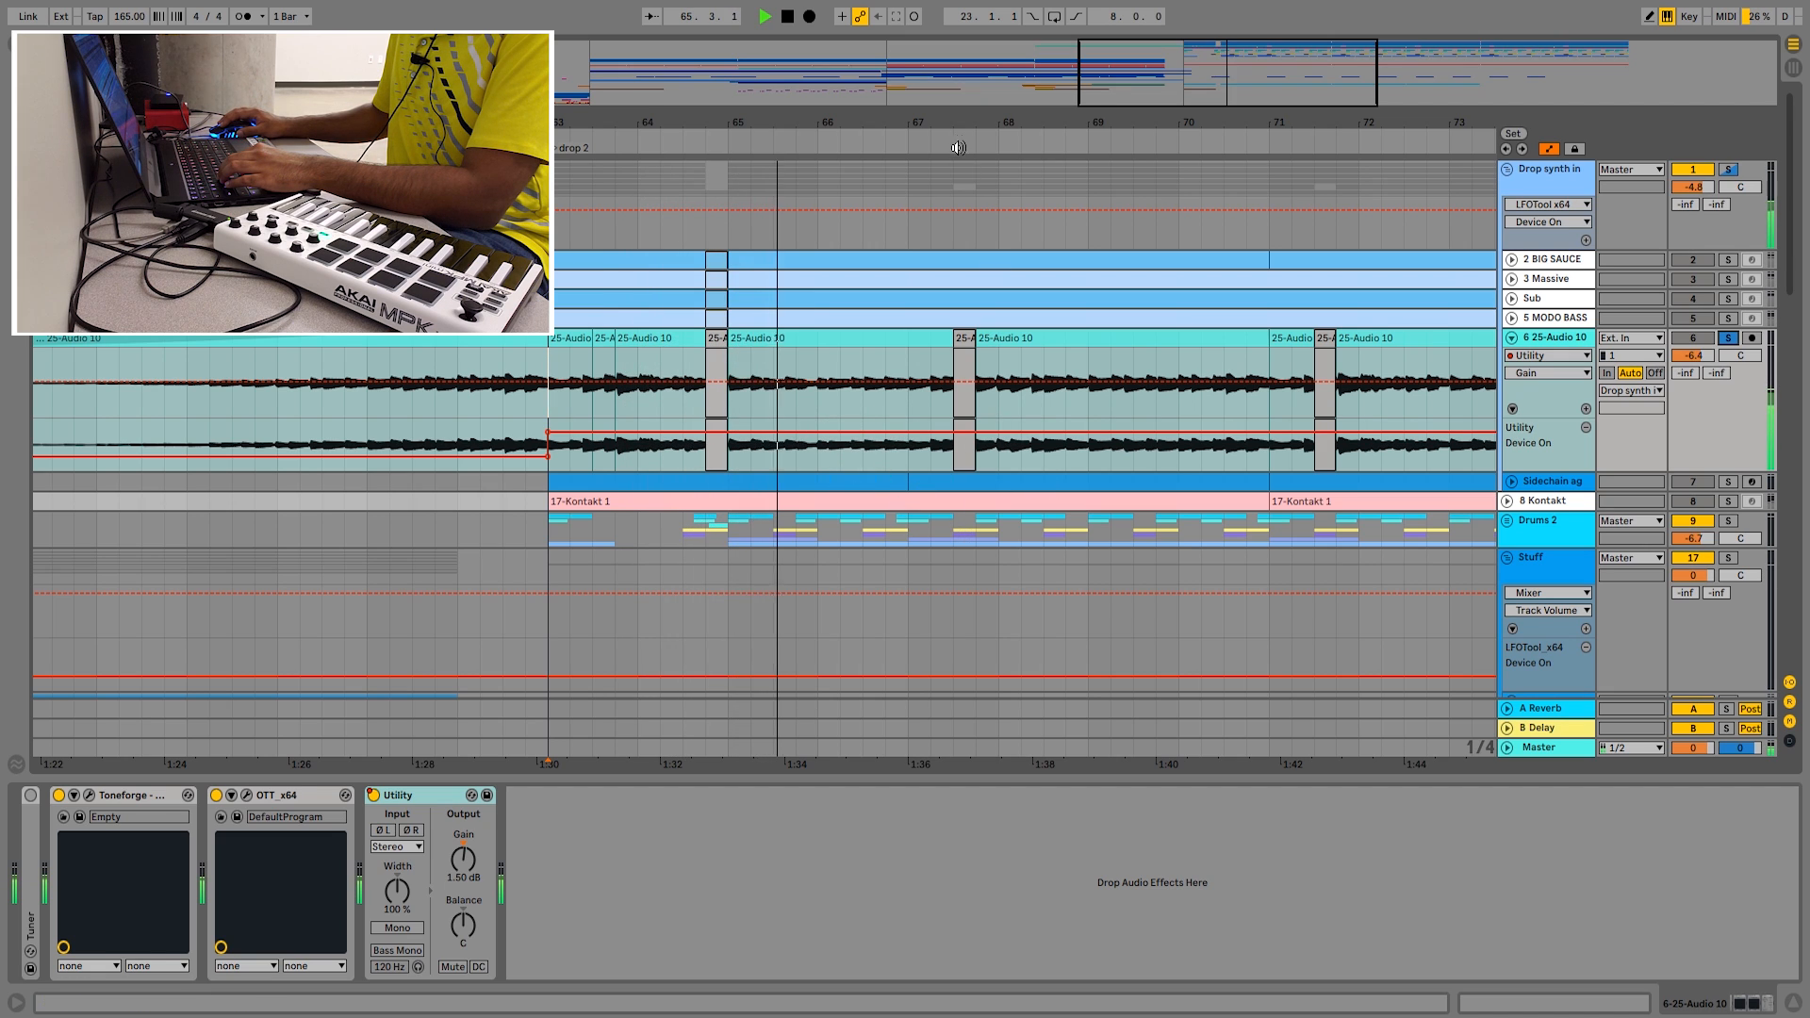
pyautogui.moveTo(960, 124)
pyautogui.mouseDown()
pyautogui.moveTo(874, 118)
pyautogui.moveTo(941, 93)
pyautogui.mouseUp()
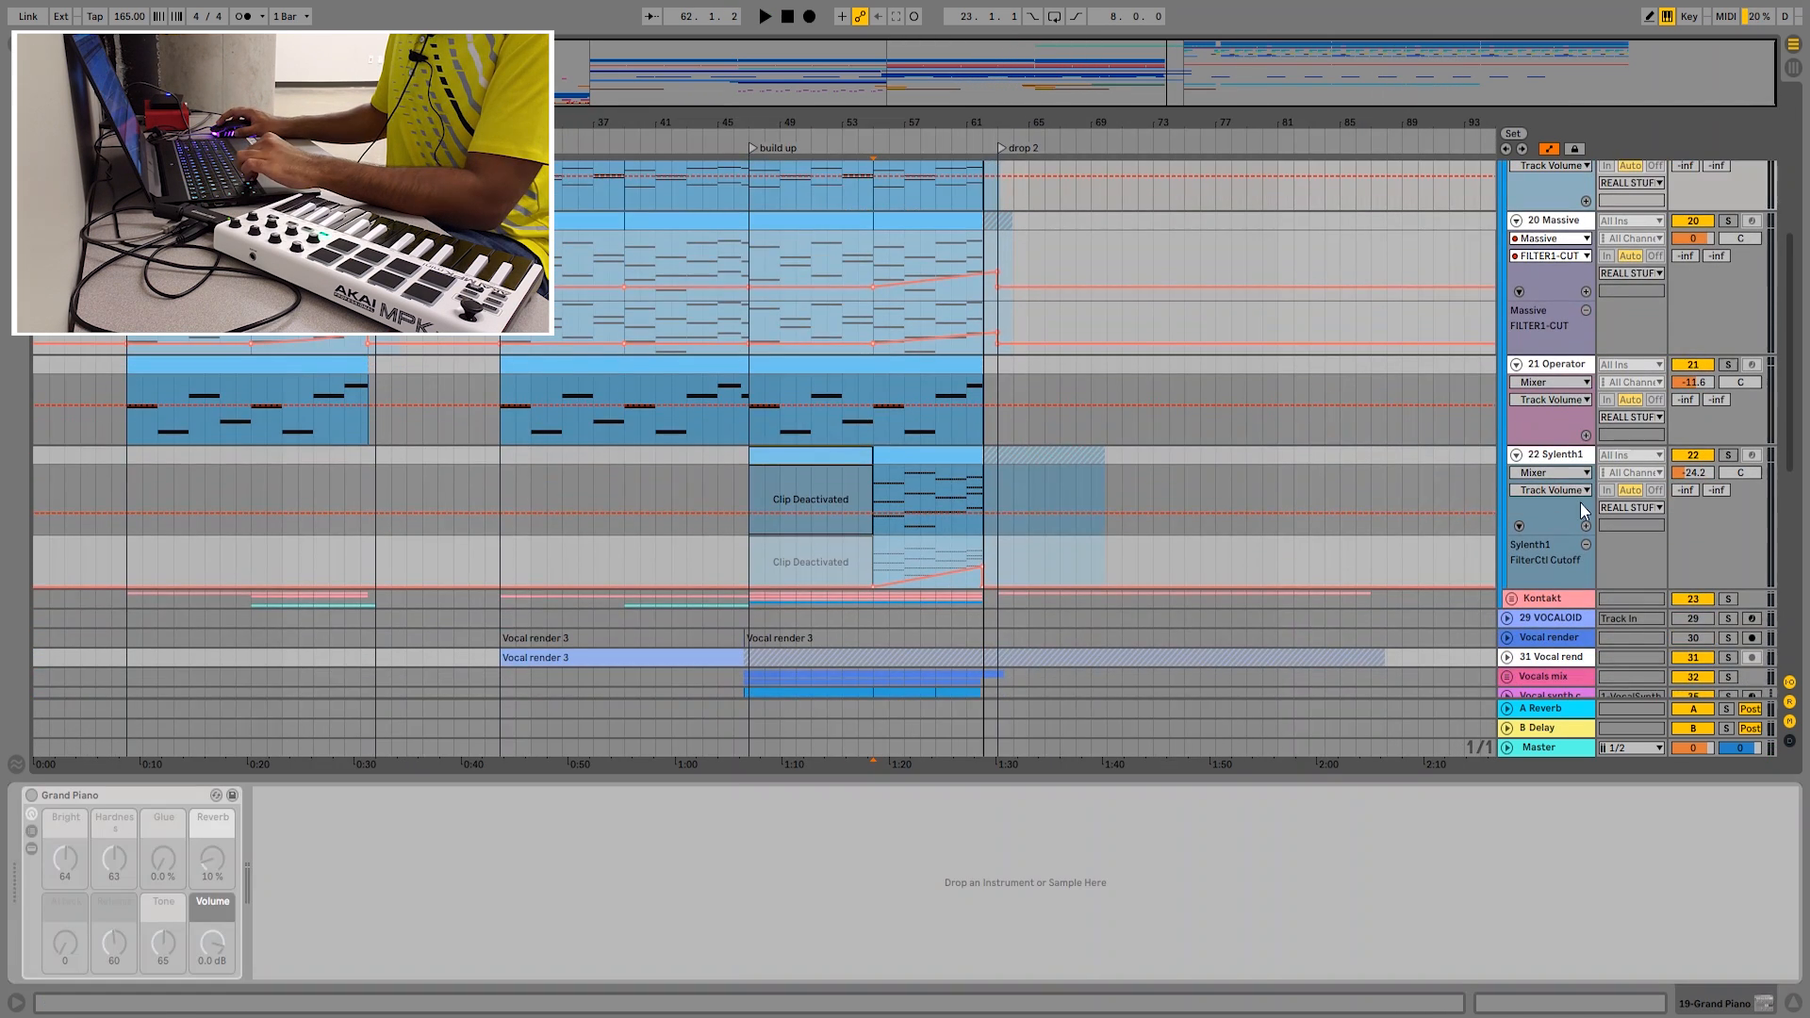
pyautogui.click(1573, 460)
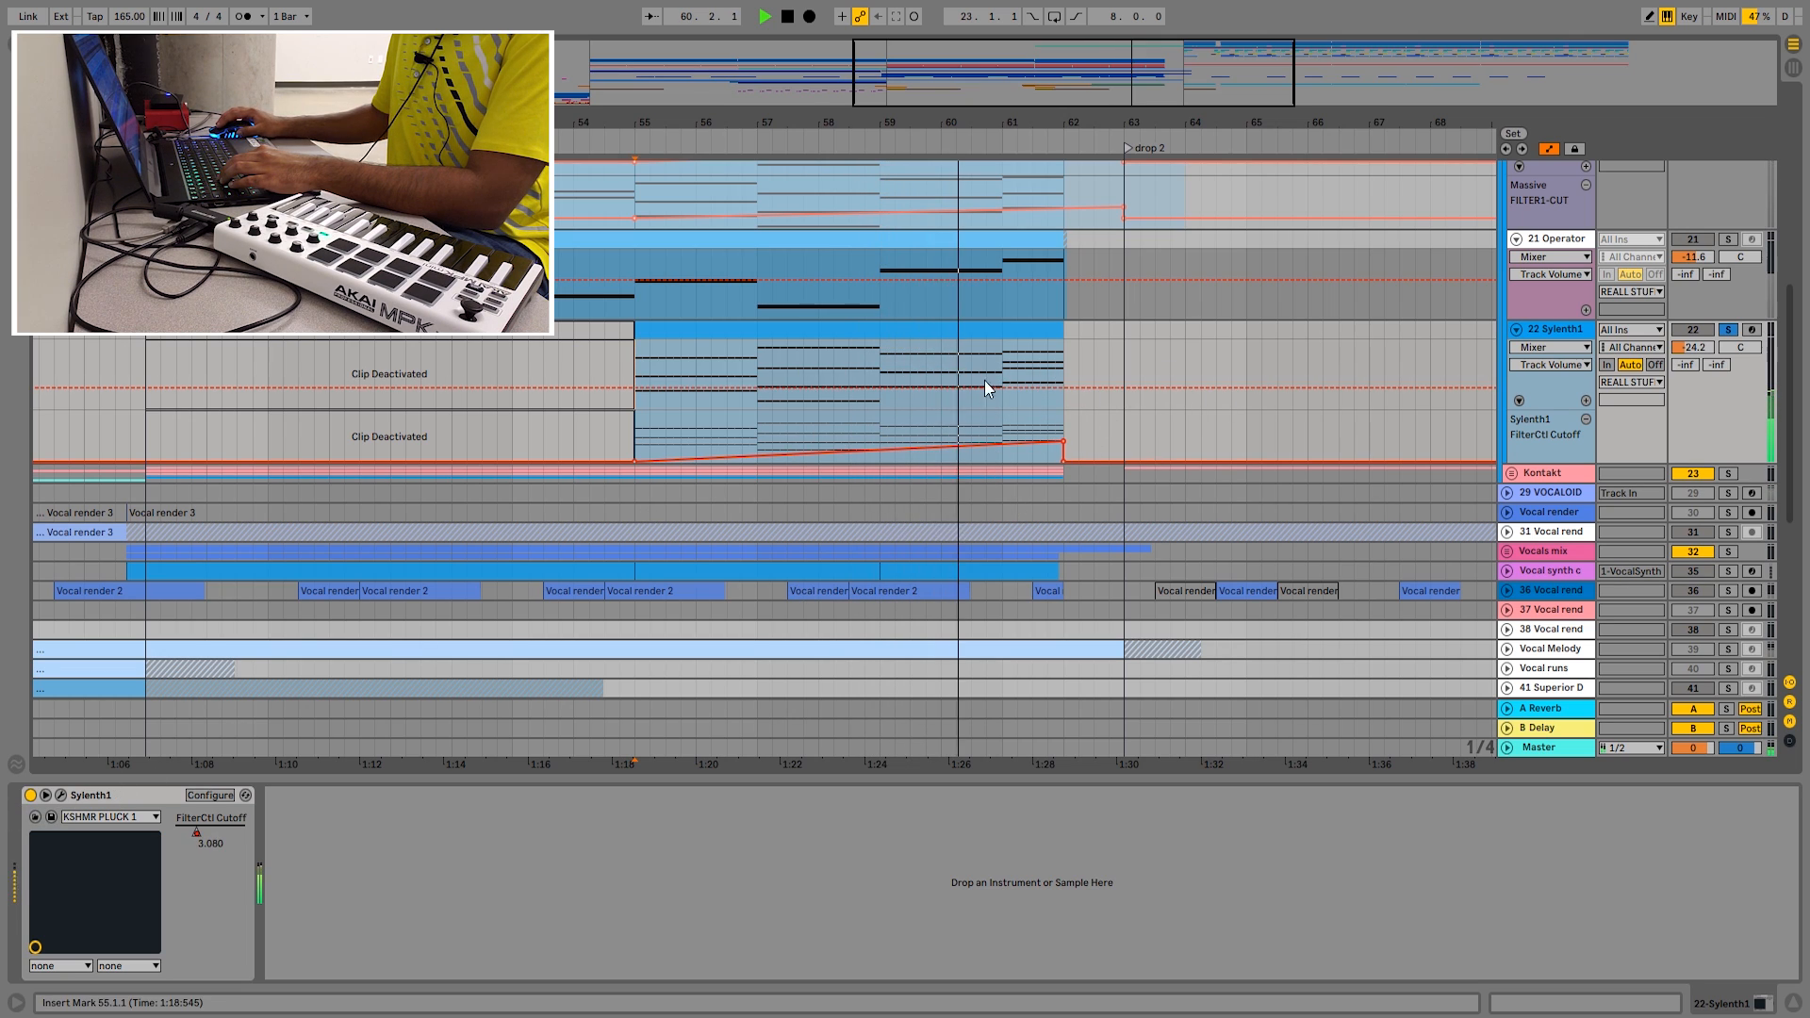
pyautogui.moveTo(1030, 131); pyautogui.dragTo(970, 155)
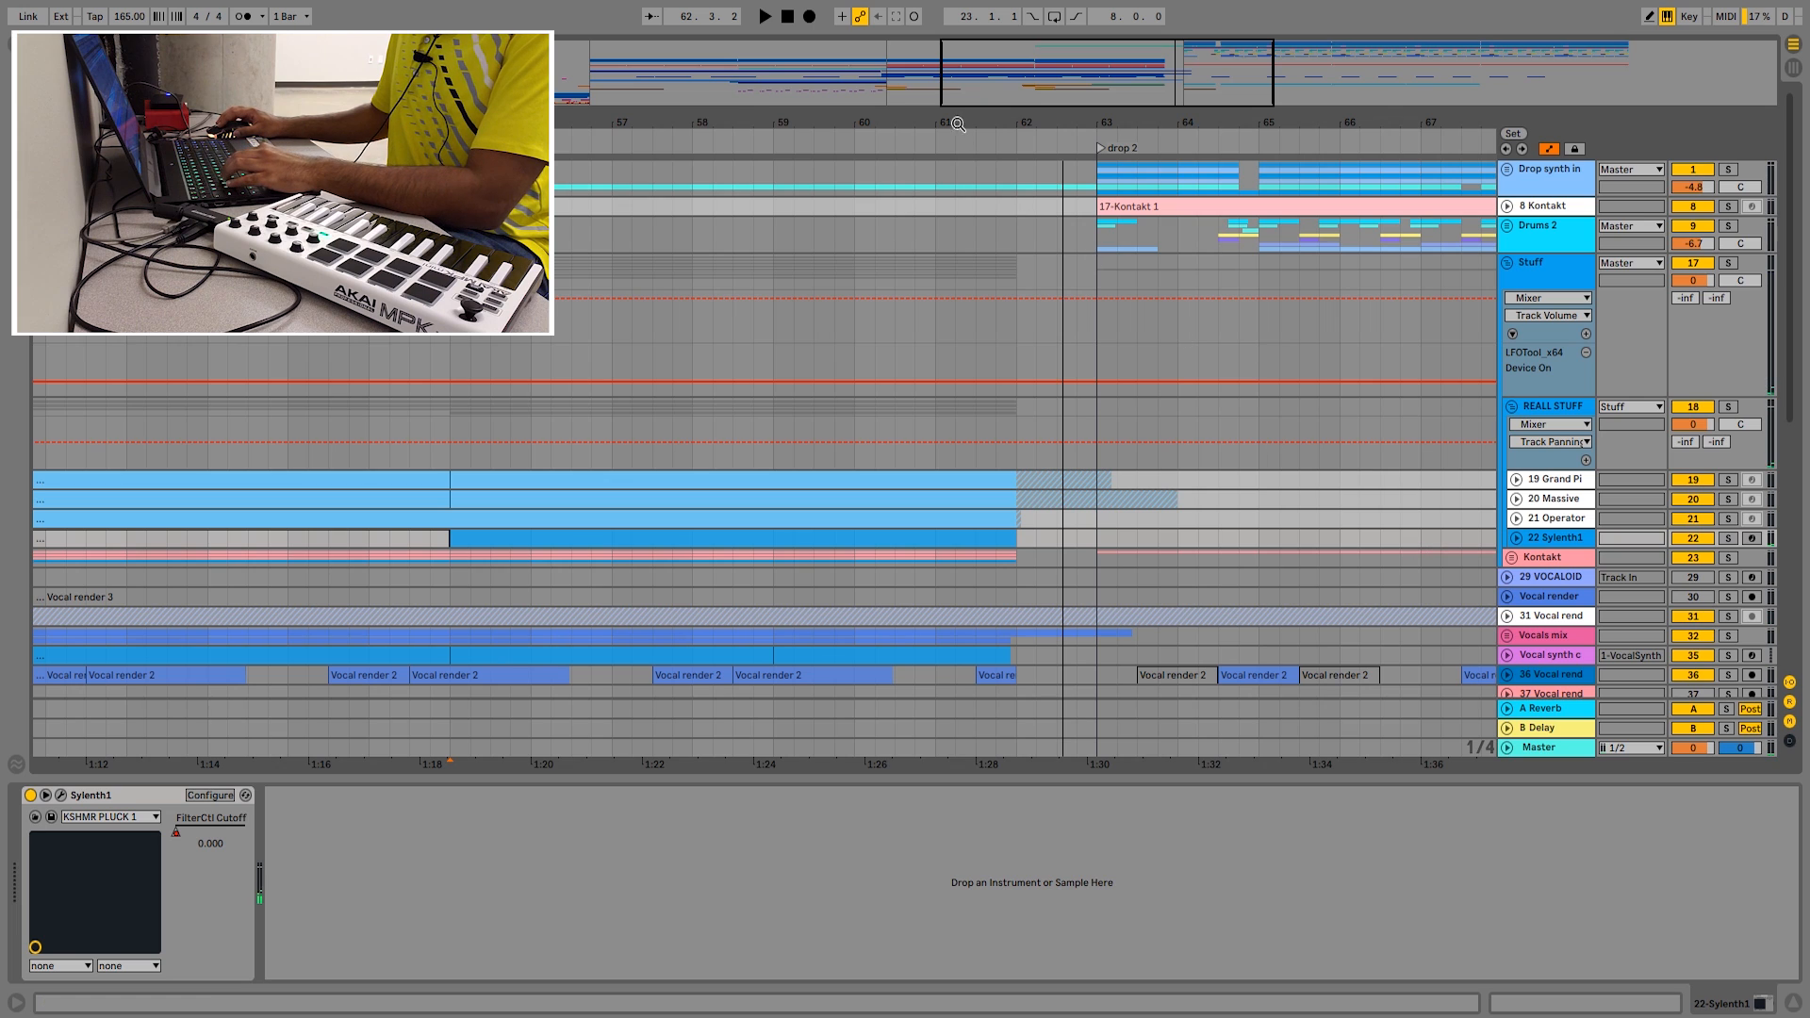
# - Place the insert marker at drop 1, bar 23, and unfold the Wubby Drop Synth group to show its tracks
pyautogui.moveTo(957, 121); pyautogui.dragTo(971, 40)
pyautogui.scroll(-5, 940, 475)
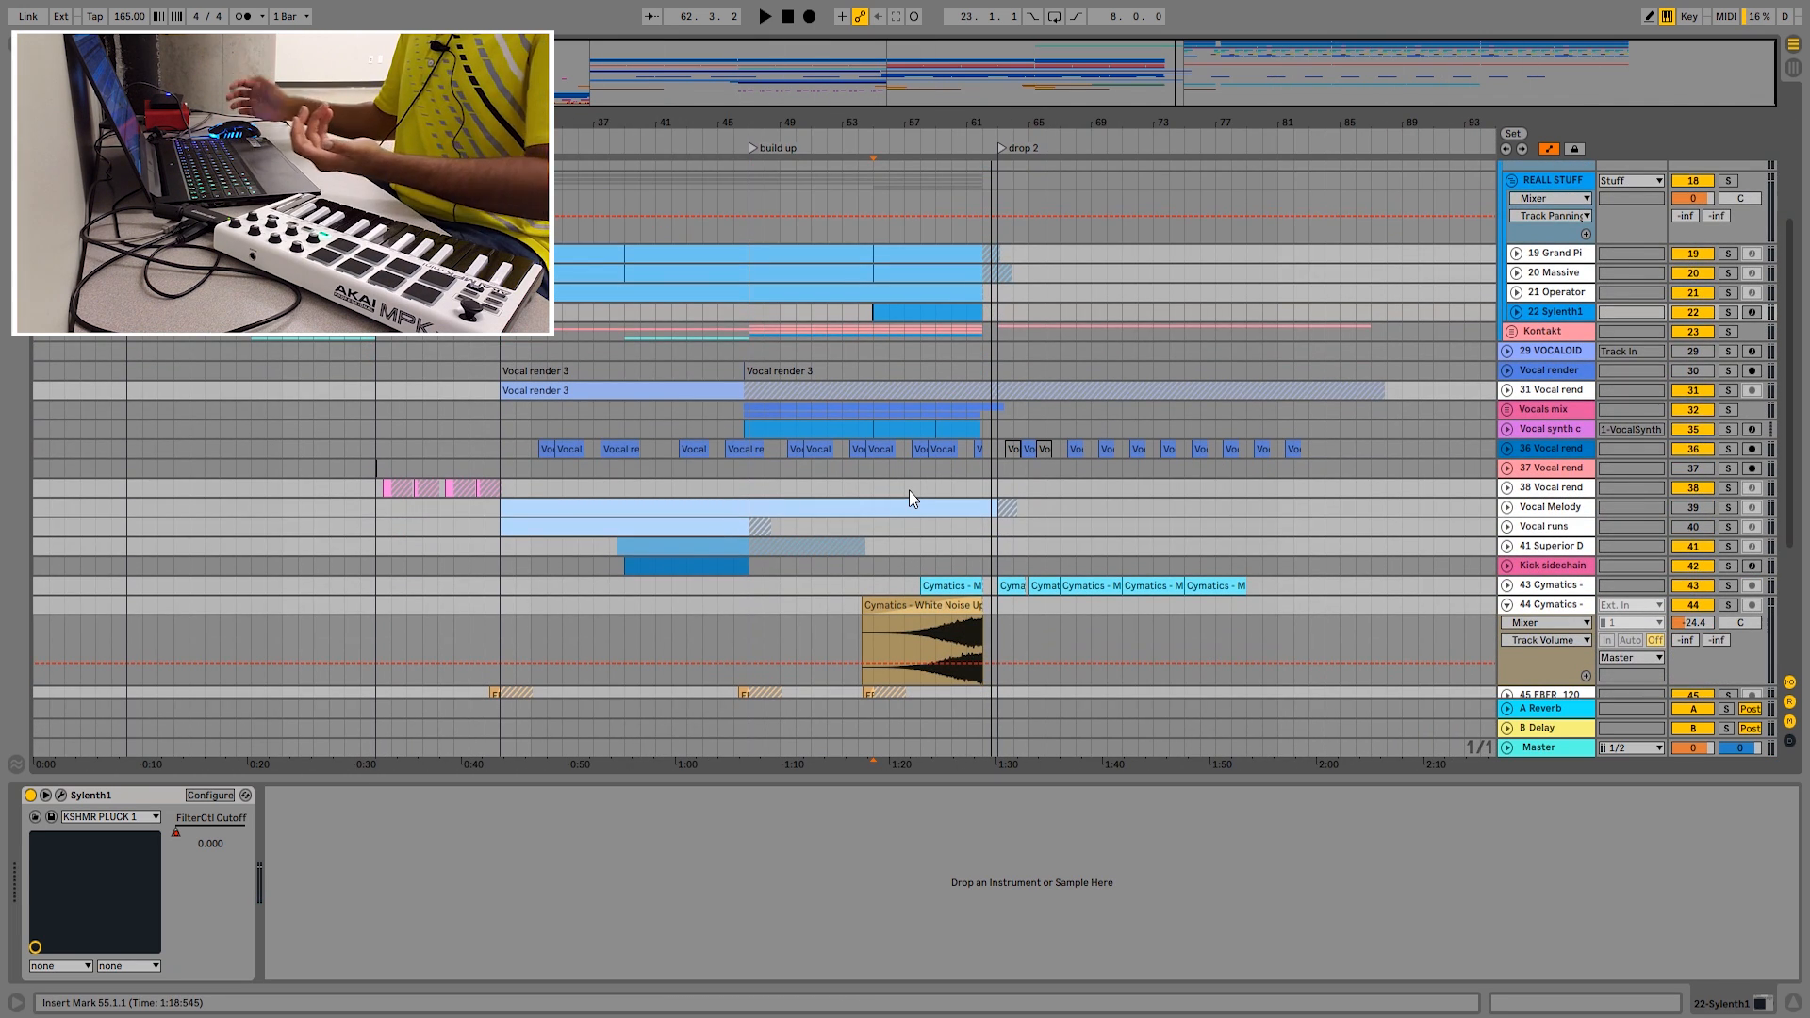
pyautogui.scroll(-5, 908, 491)
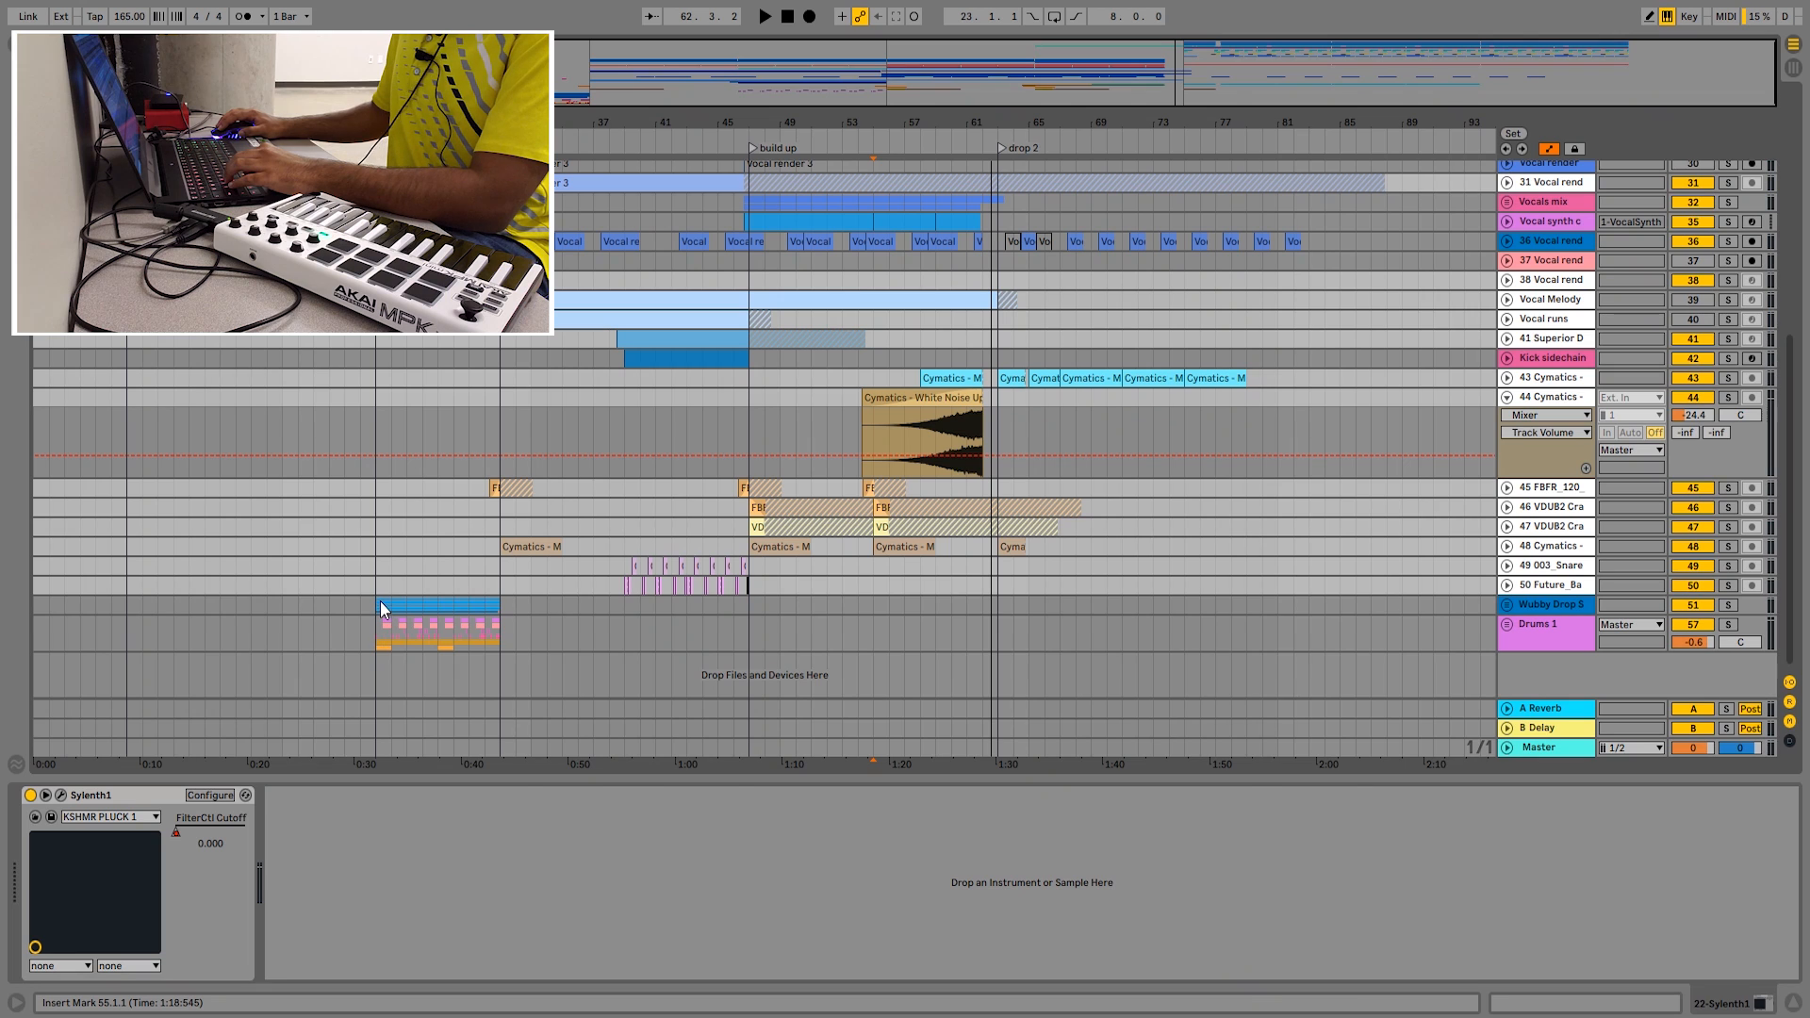
pyautogui.click(381, 601)
pyautogui.click(1506, 604)
pyautogui.press('z')
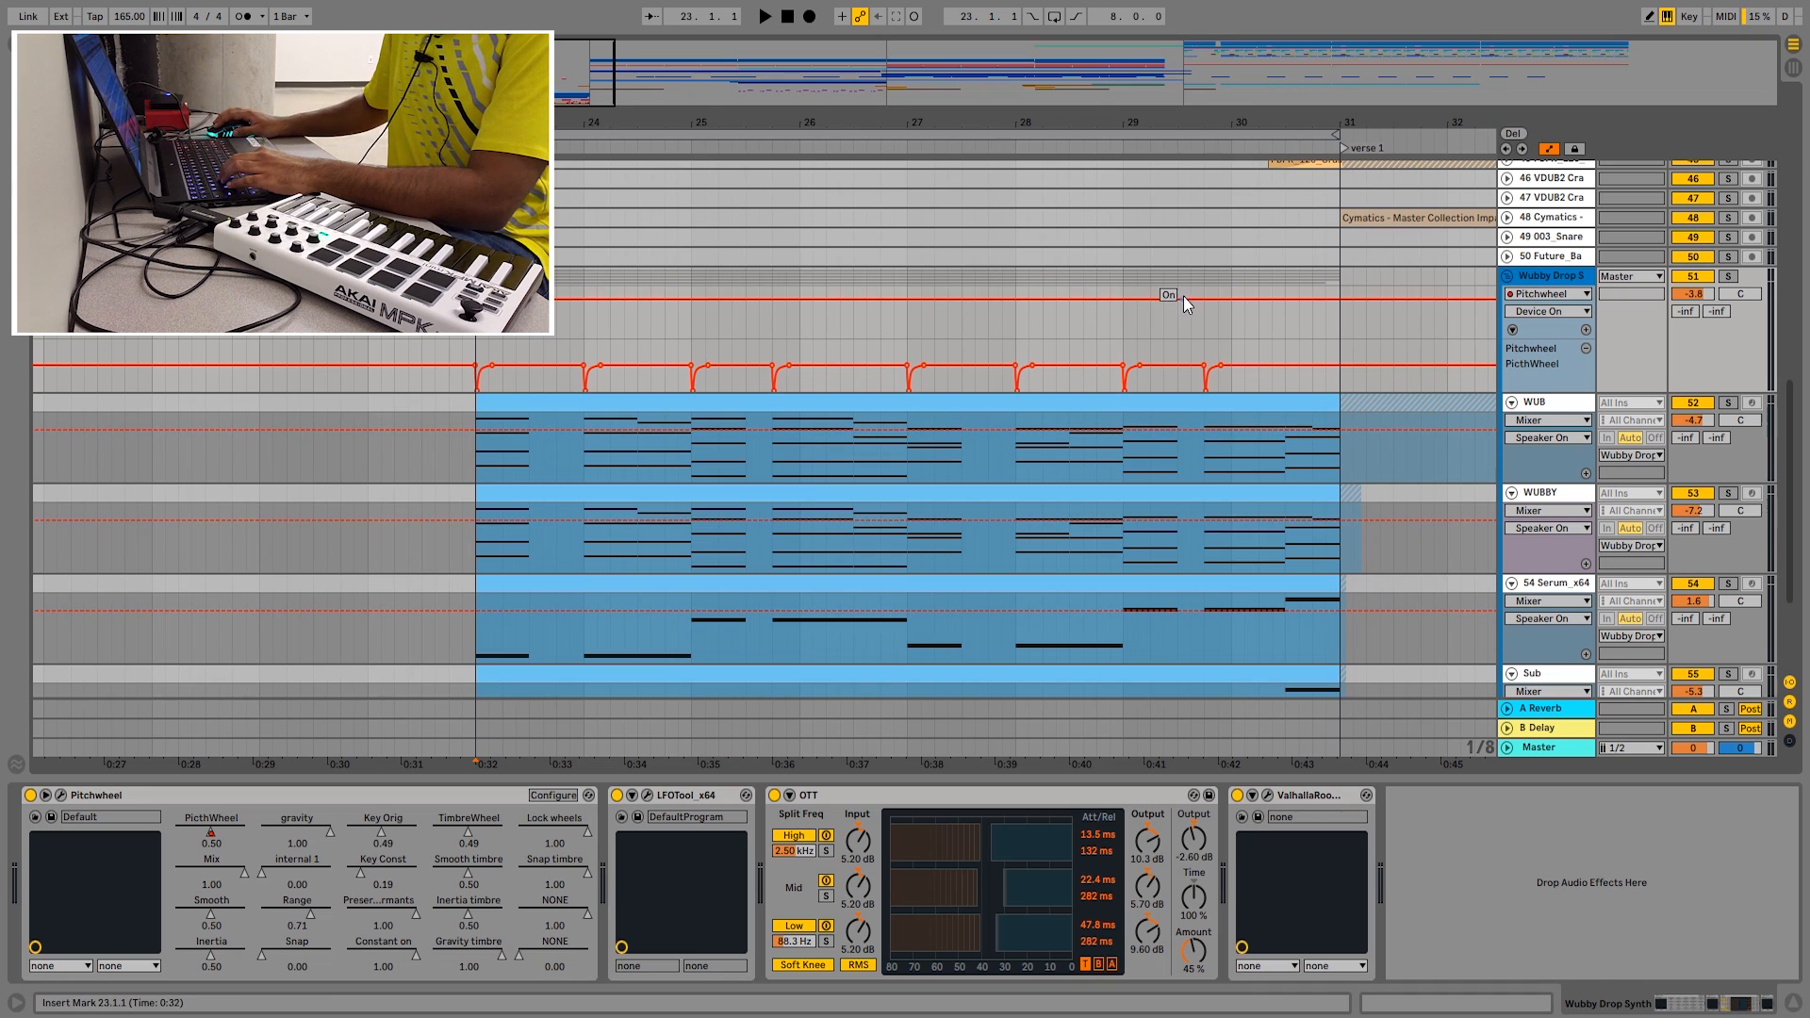
# - Deactivate the Pitchwheel device on the Wubby Drop Synth group and open the group's LFOTool
pyautogui.click(31, 795)
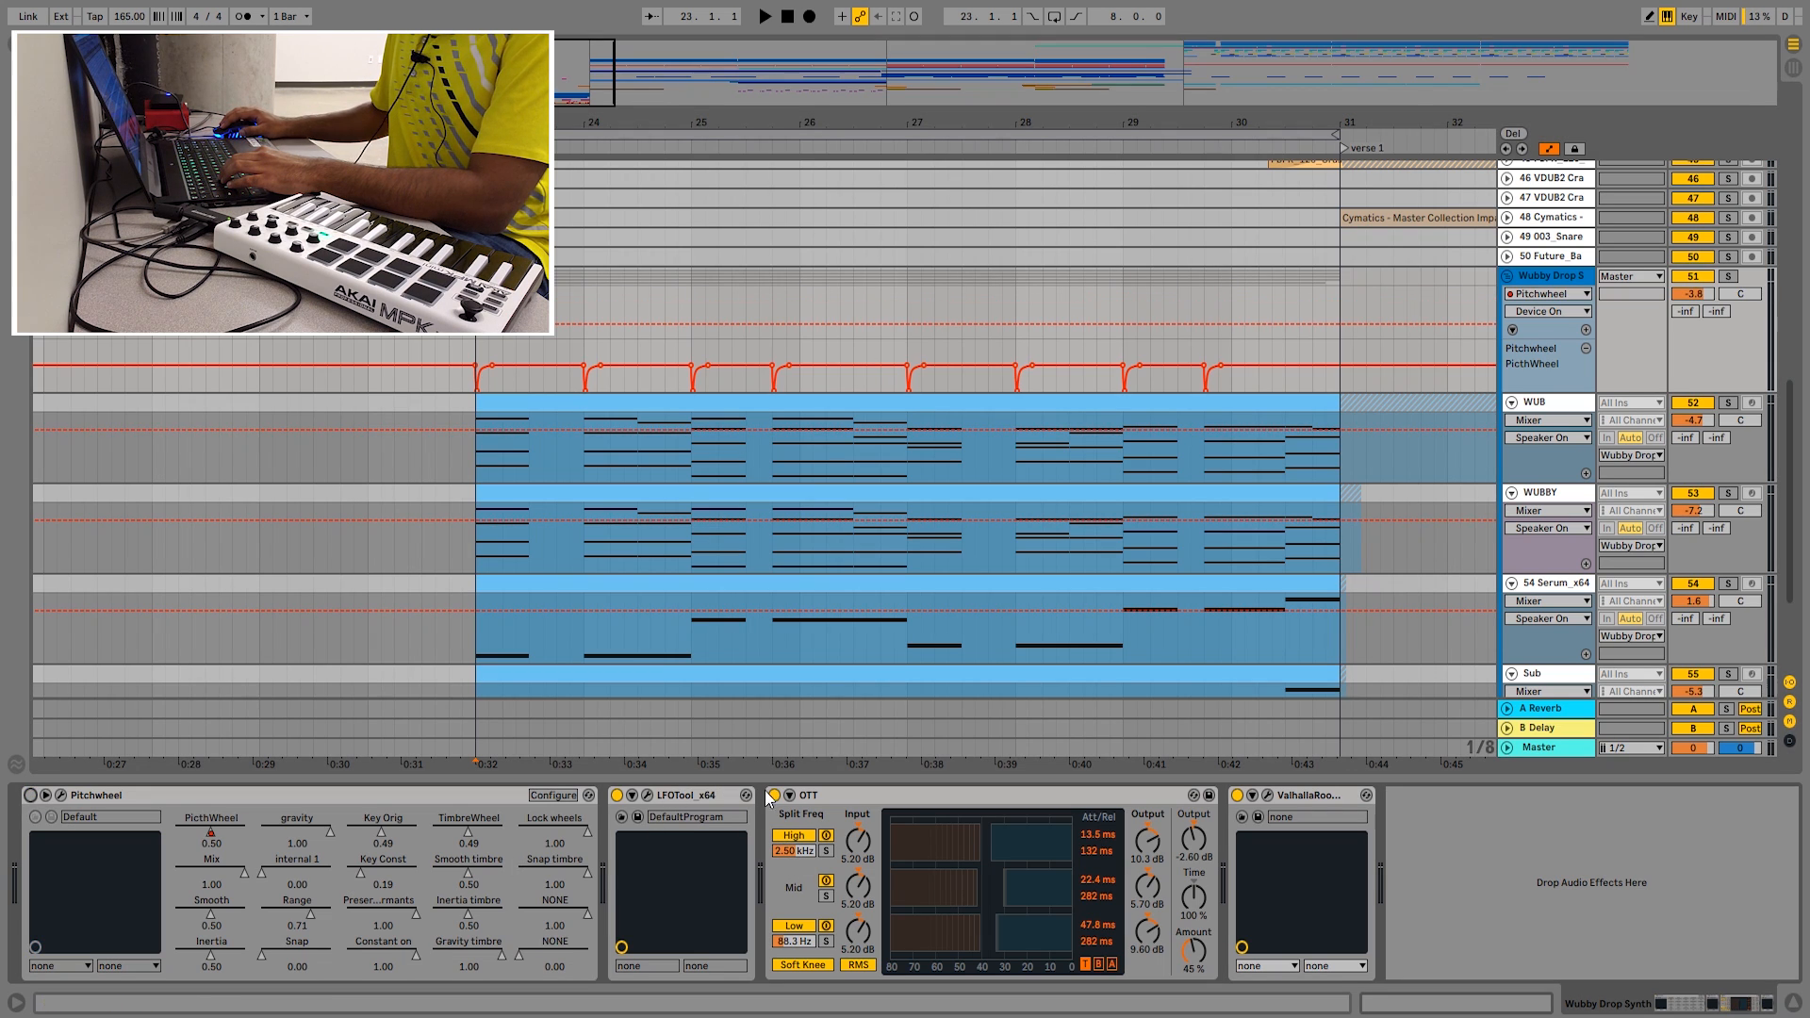
pyautogui.click(646, 795)
pyautogui.moveTo(981, 297); pyautogui.dragTo(1115, 159)
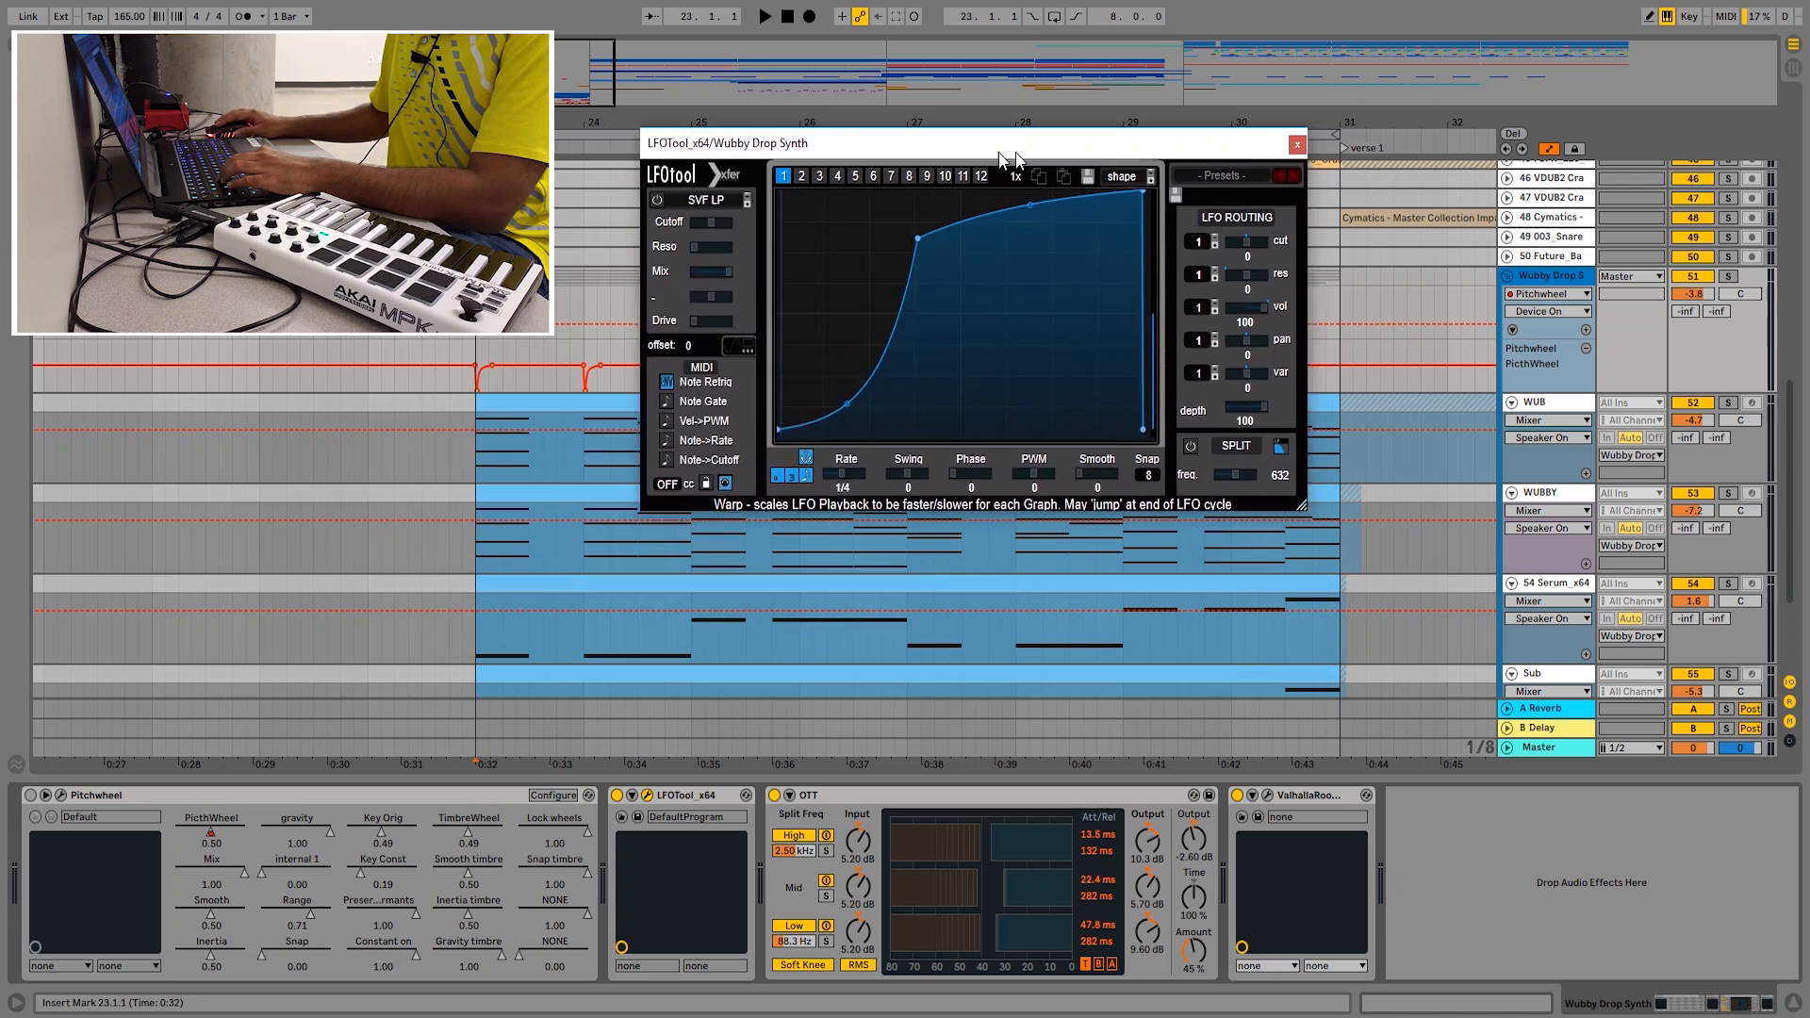
# - Unfold the SIDECHAIN track and view its trigger notes and the External Instrument routing to the group's LFOTool
pyautogui.scroll(-3, 624, 527)
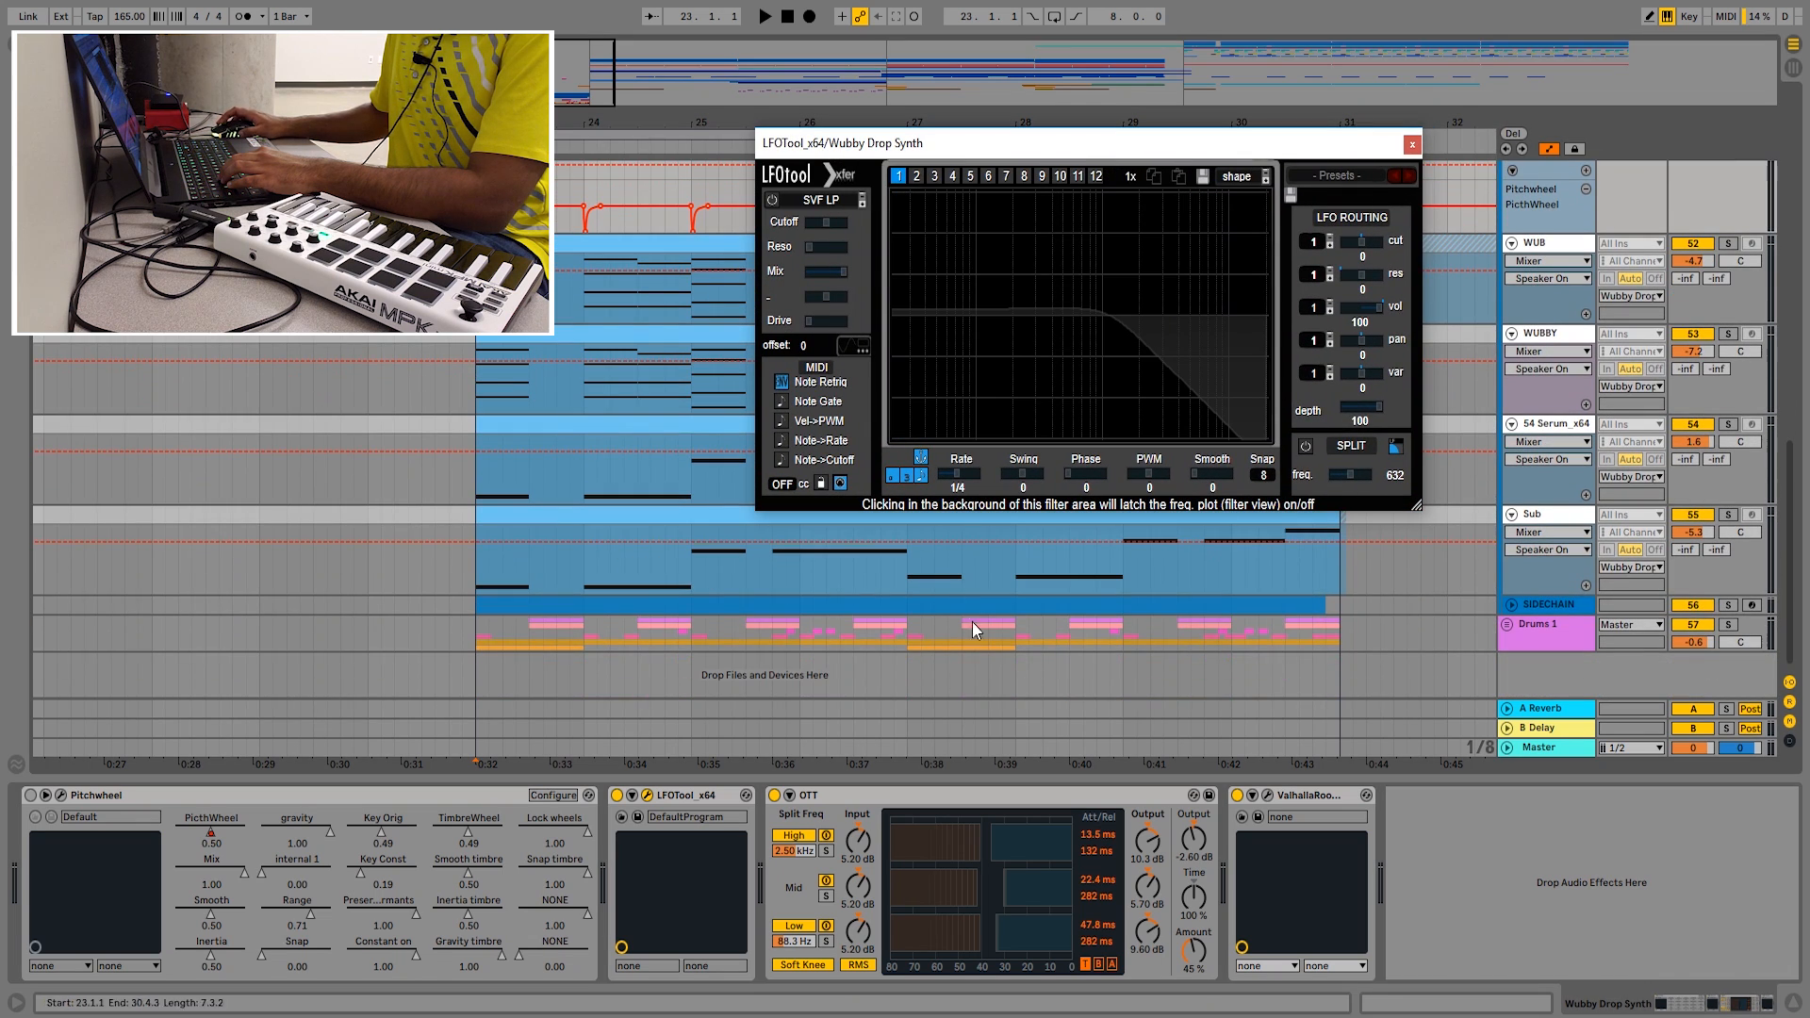
pyautogui.click(1513, 603)
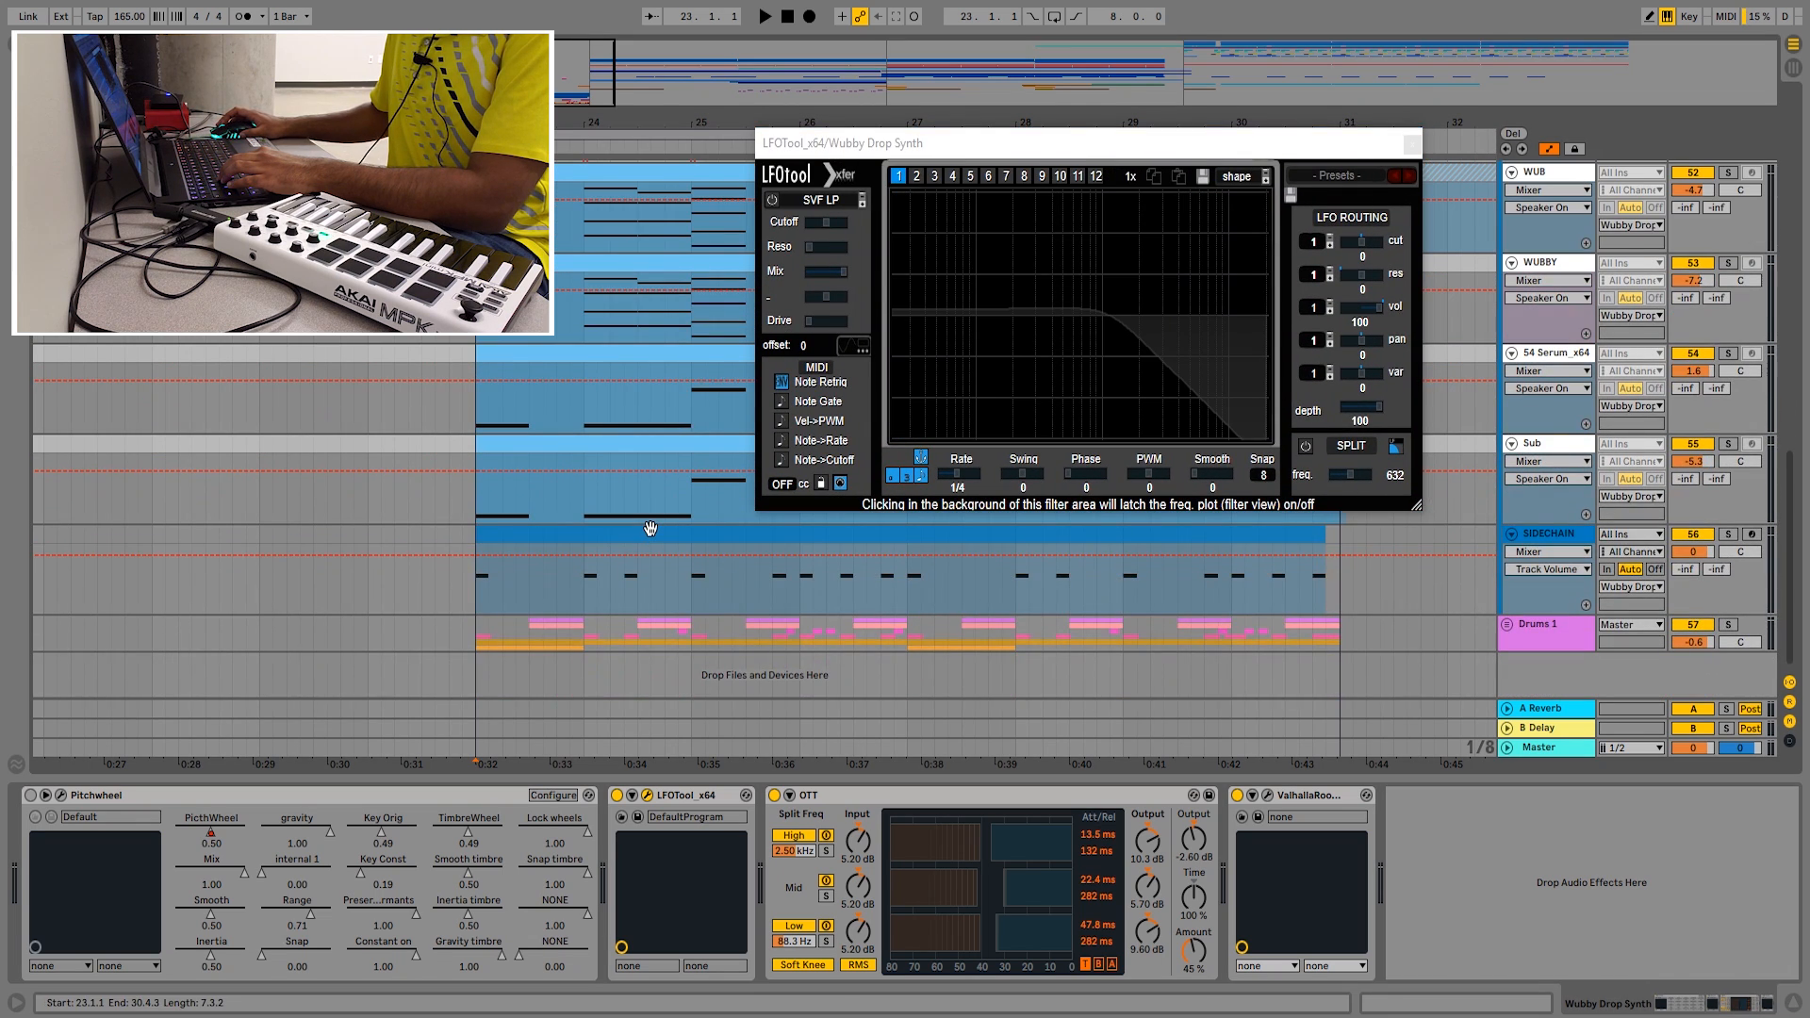
pyautogui.click(1553, 540)
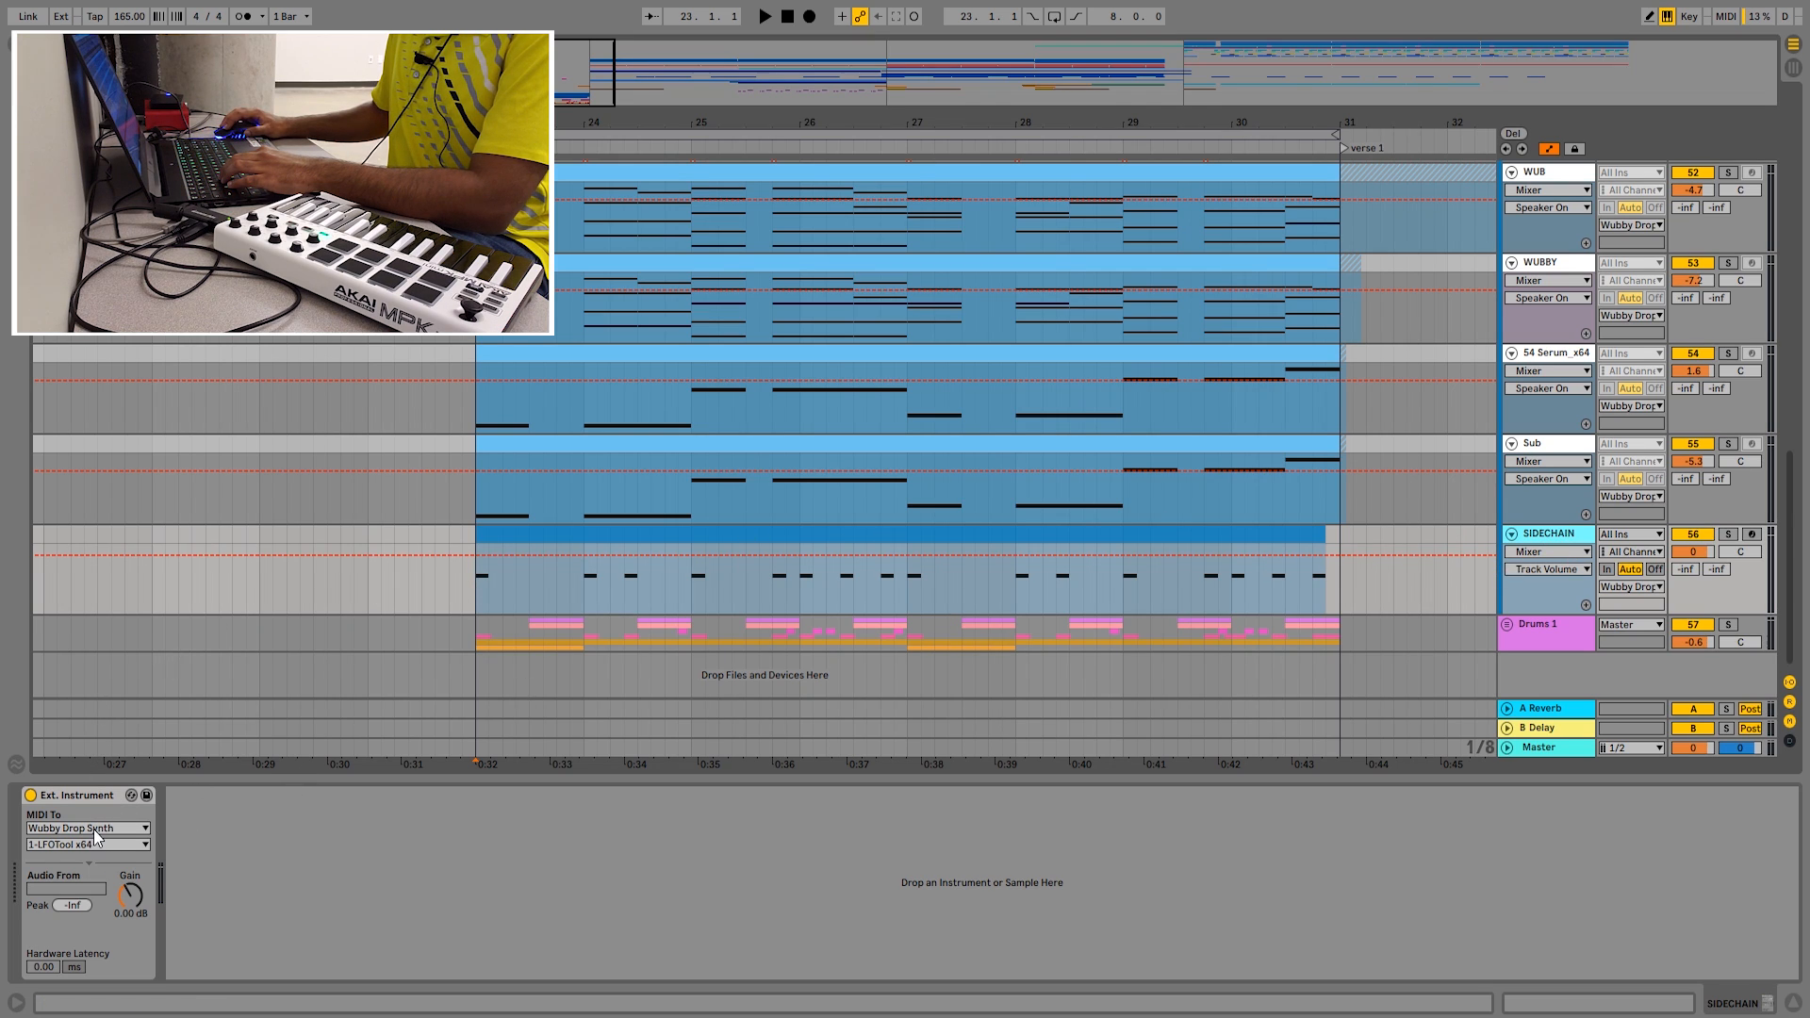
# - Examine the volume ducking curve in the Wubby Drop Synth group's LFOTool, then close the plug-in
pyautogui.scroll(5, 1263, 547)
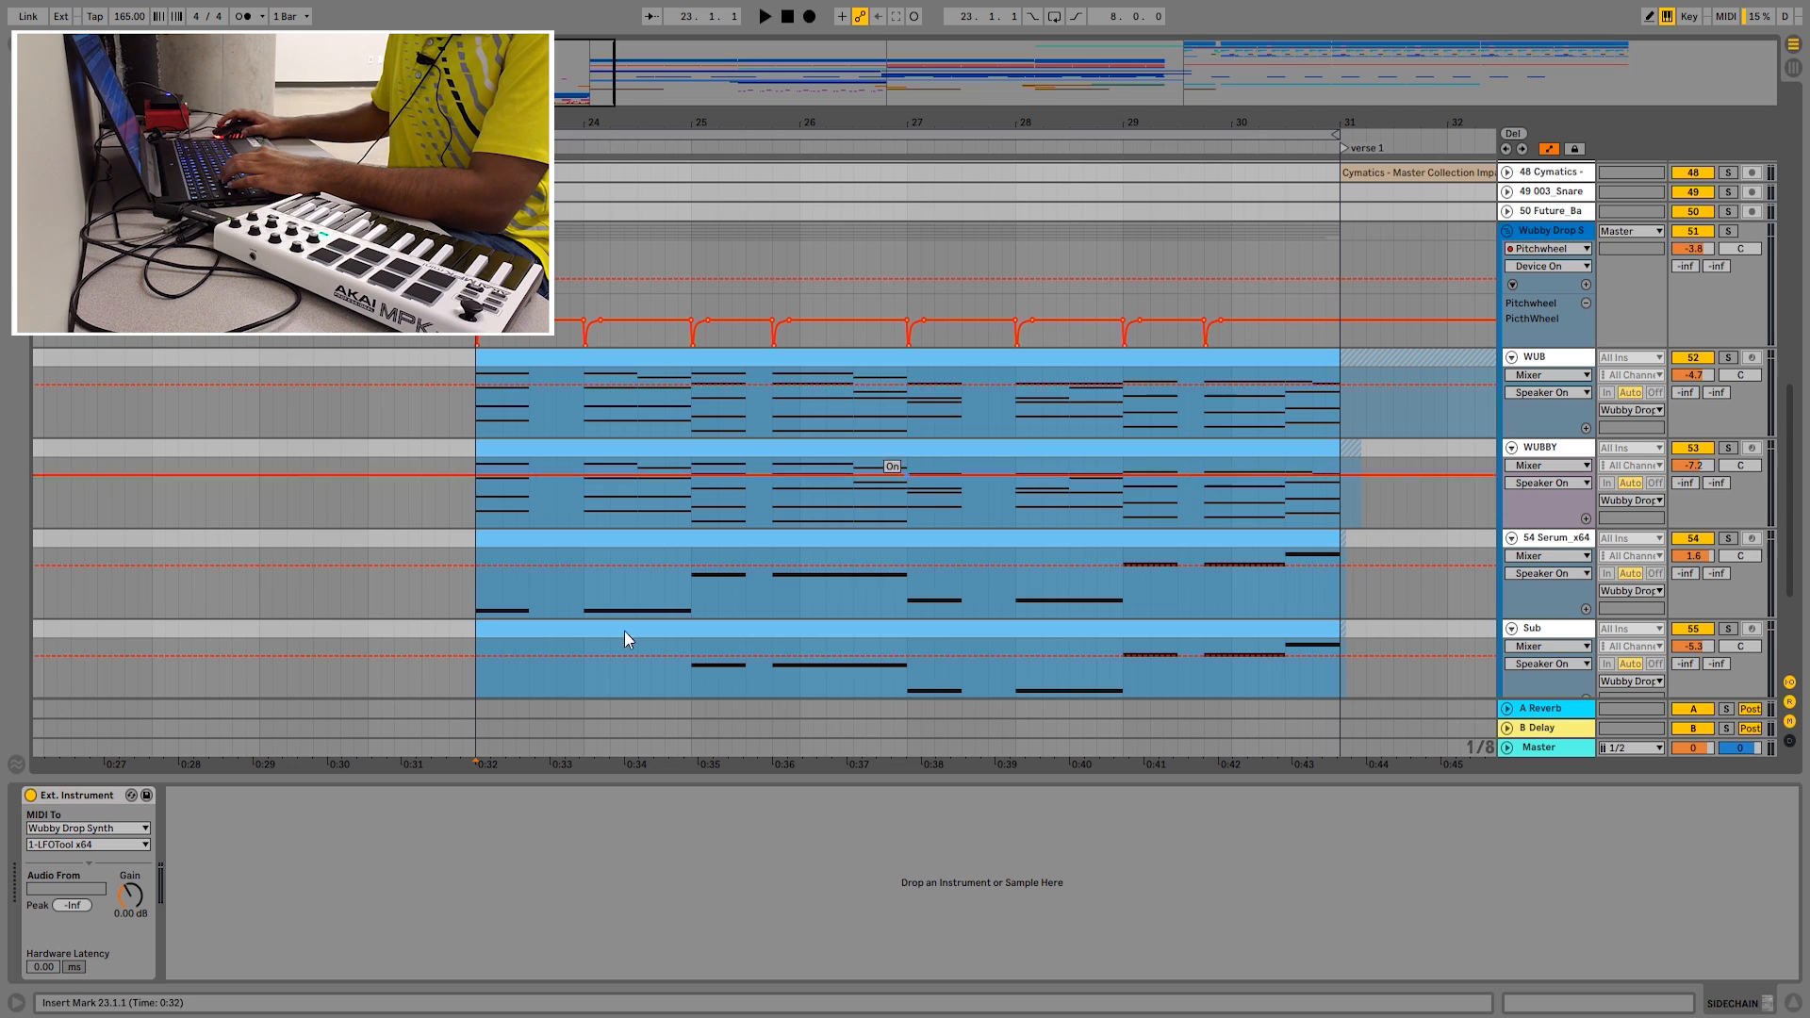
pyautogui.click(1512, 319)
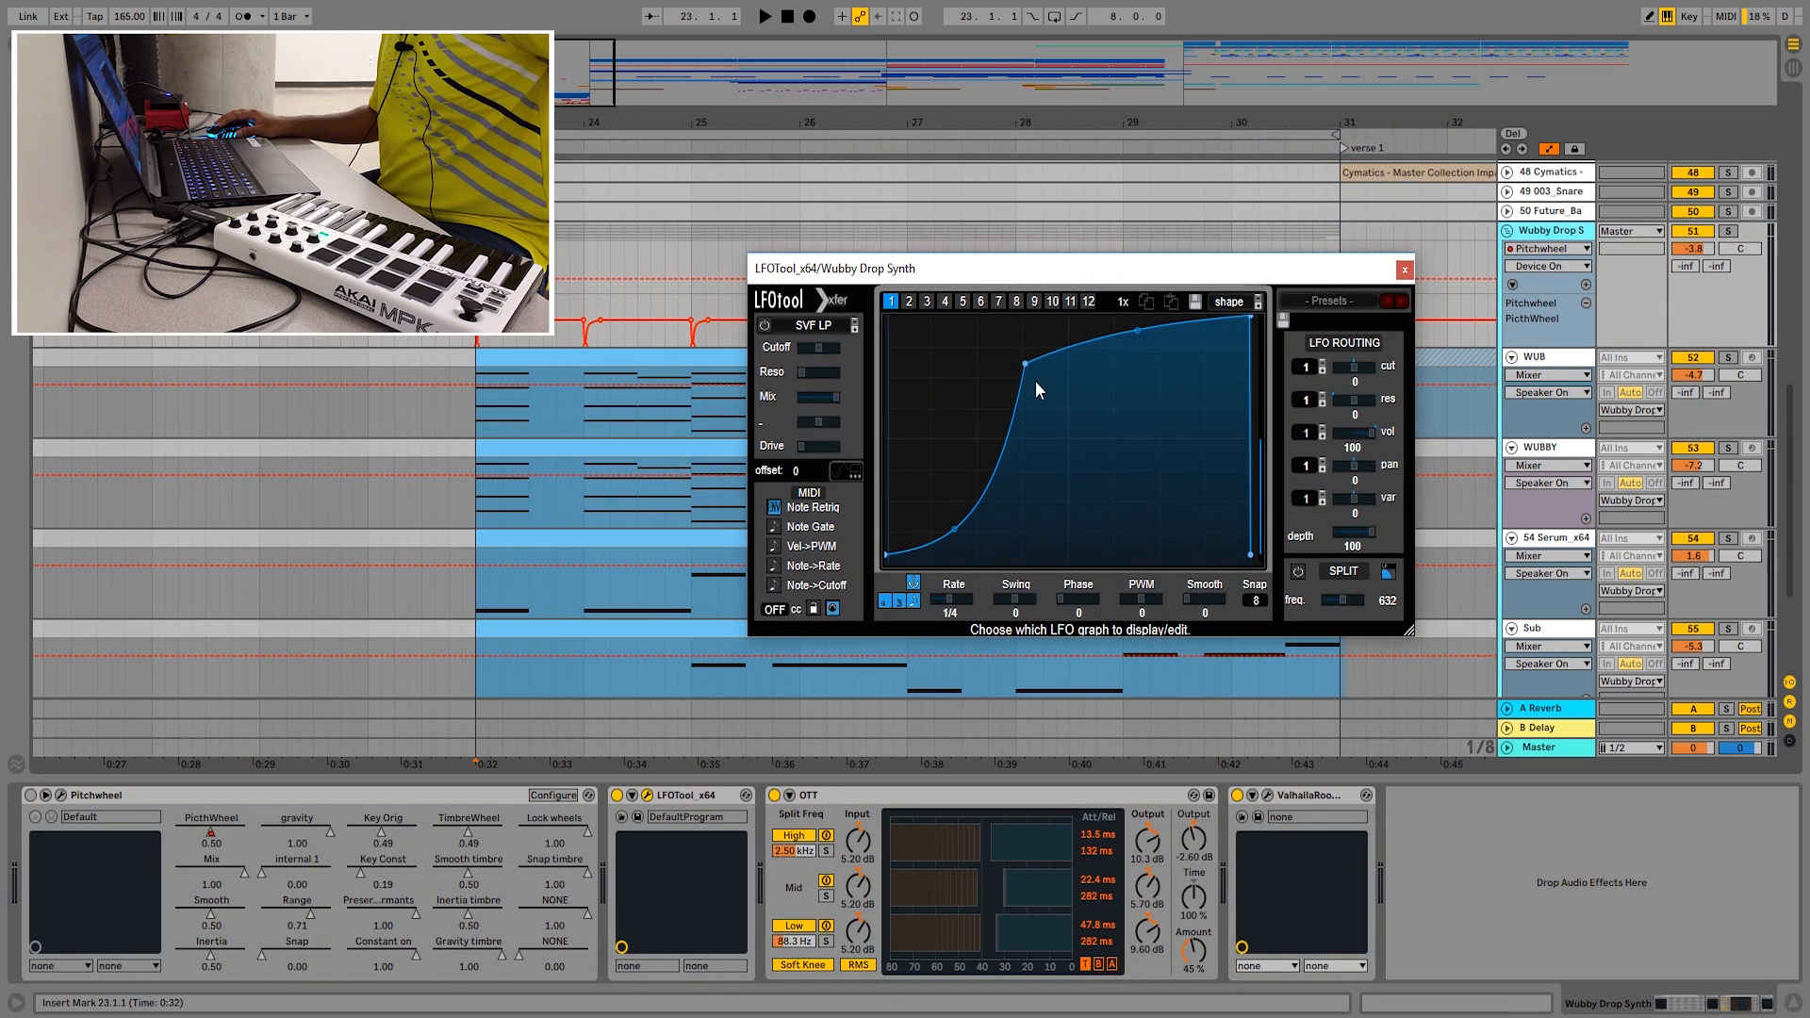
pyautogui.moveTo(1075, 279); pyautogui.dragTo(992, 212)
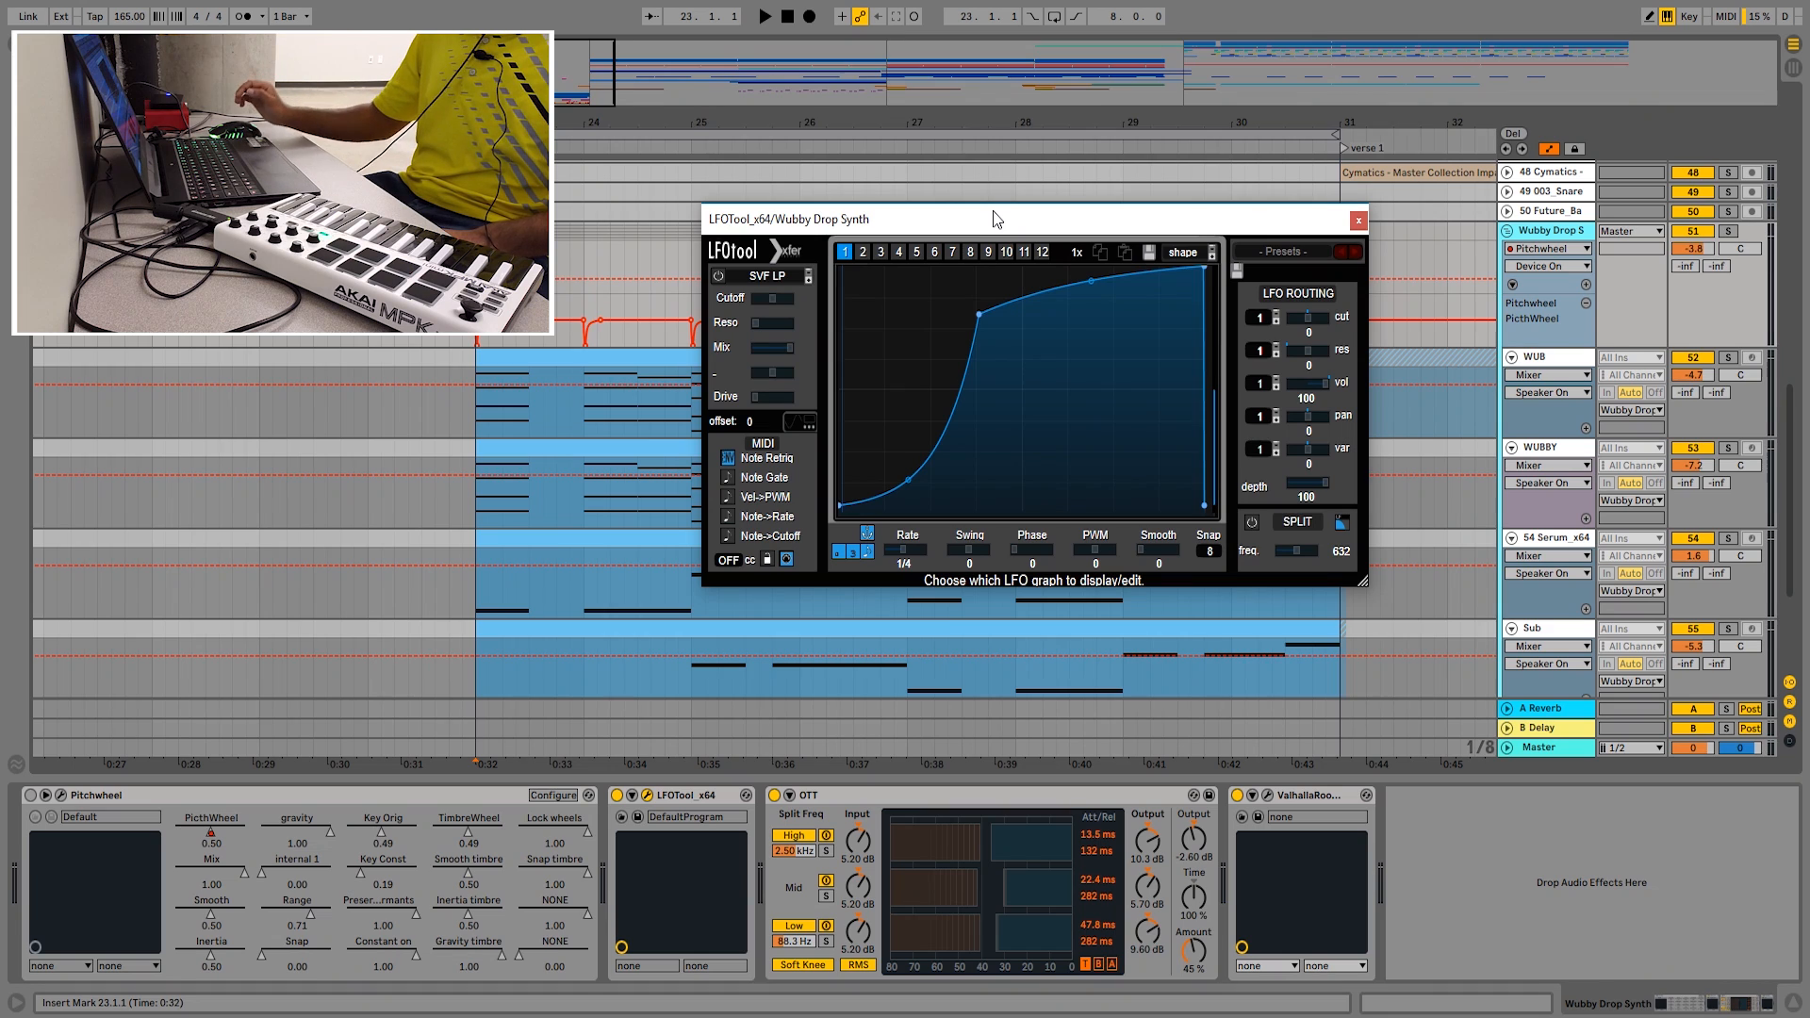
pyautogui.moveTo(1046, 230); pyautogui.dragTo(753, 167)
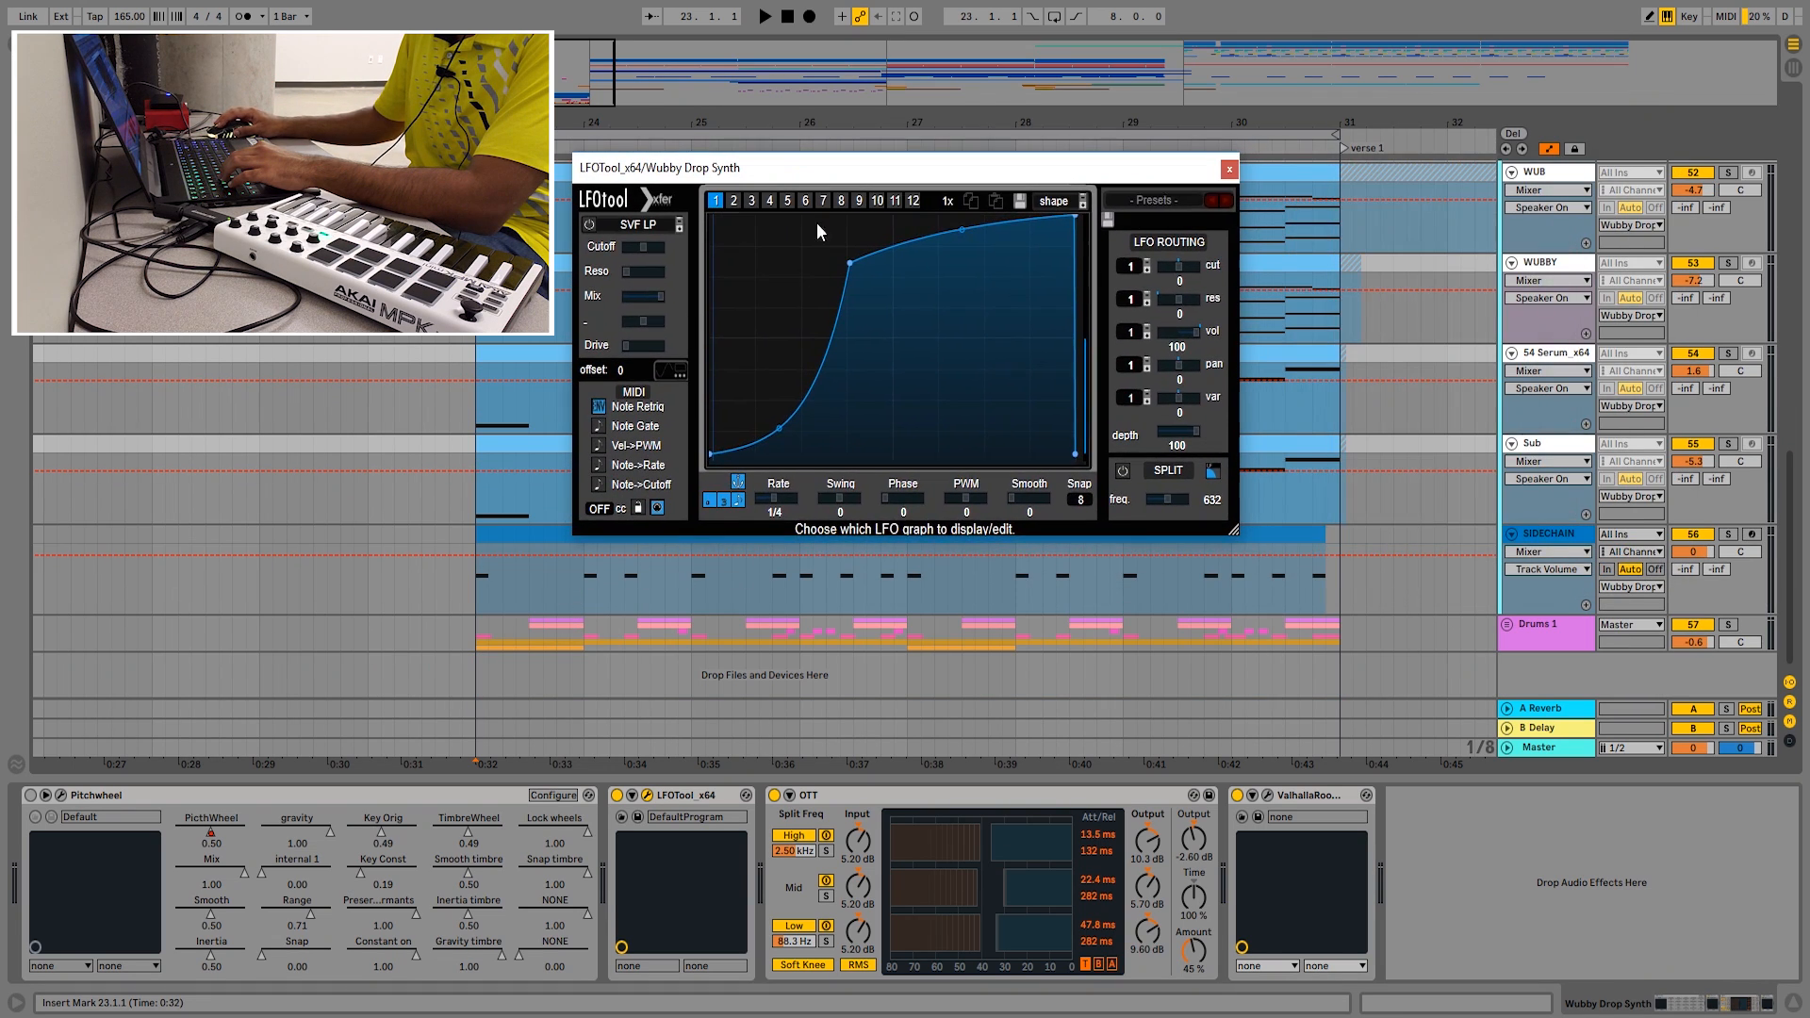
pyautogui.click(1230, 169)
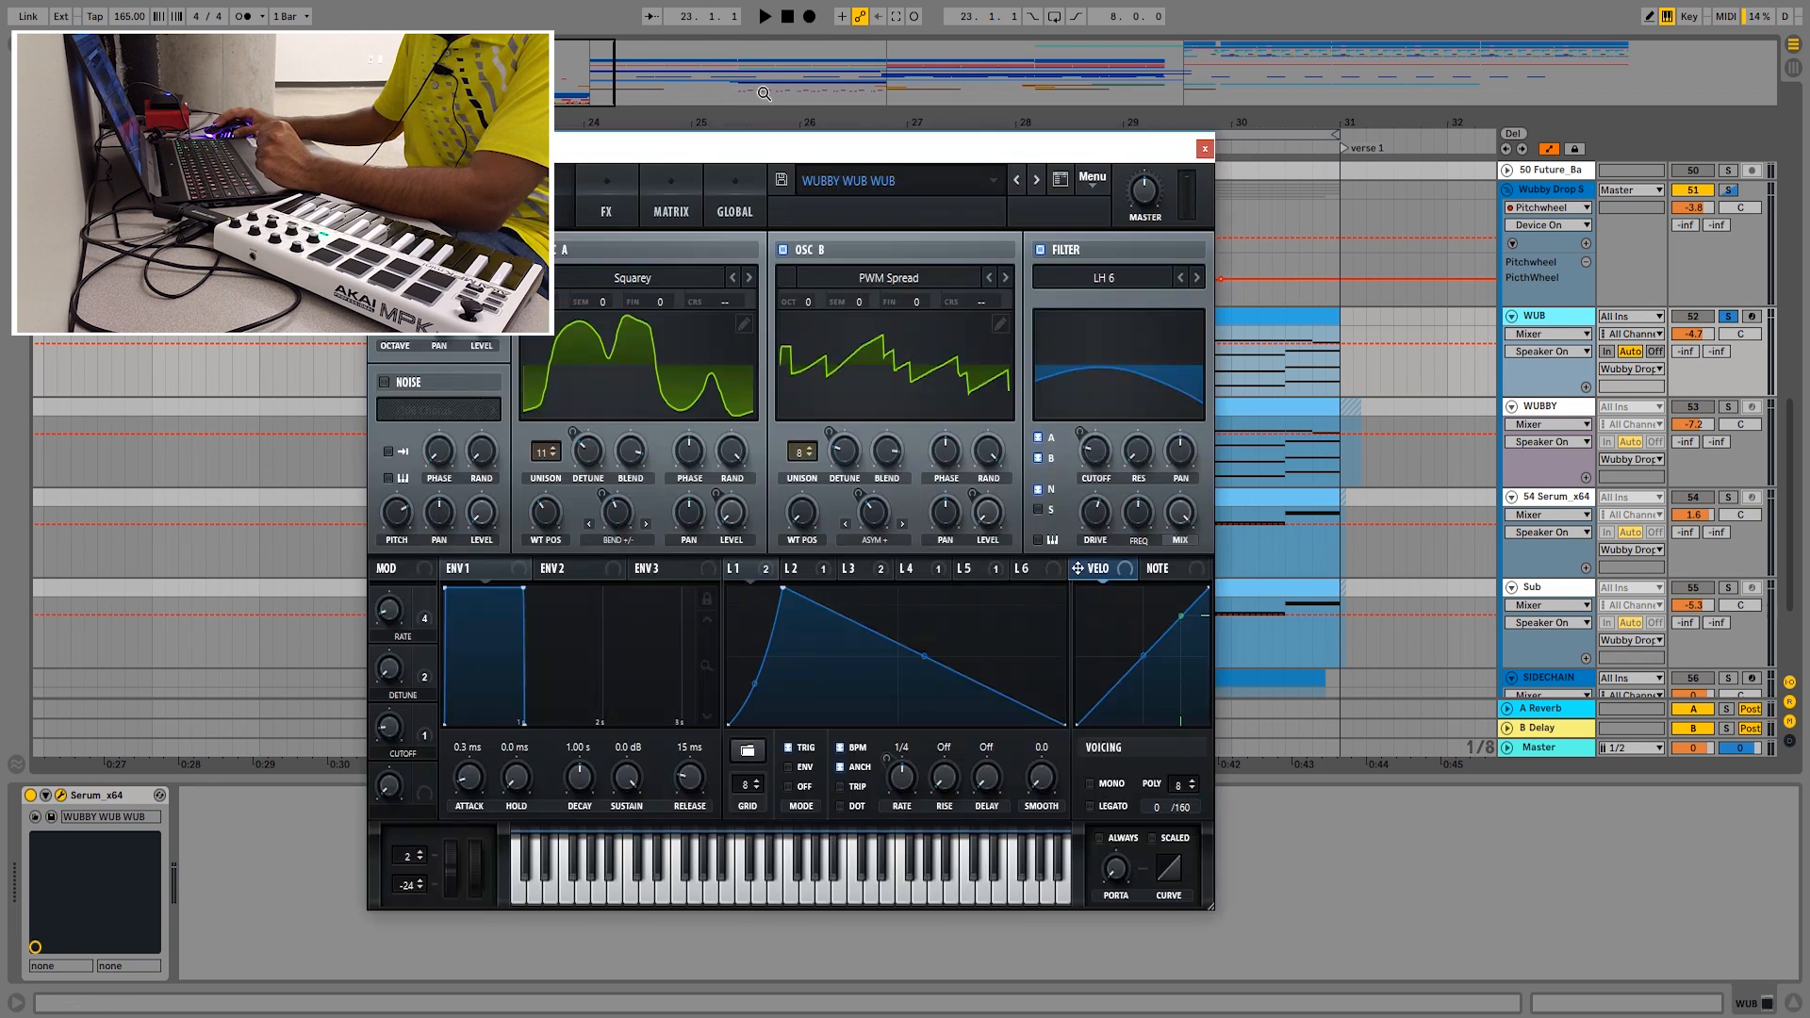
# - Examine the oscillators, LFO 1 curve and OSC B warp modulation in the WUB track's Serum
pyautogui.moveTo(702, 157); pyautogui.dragTo(935, 115)
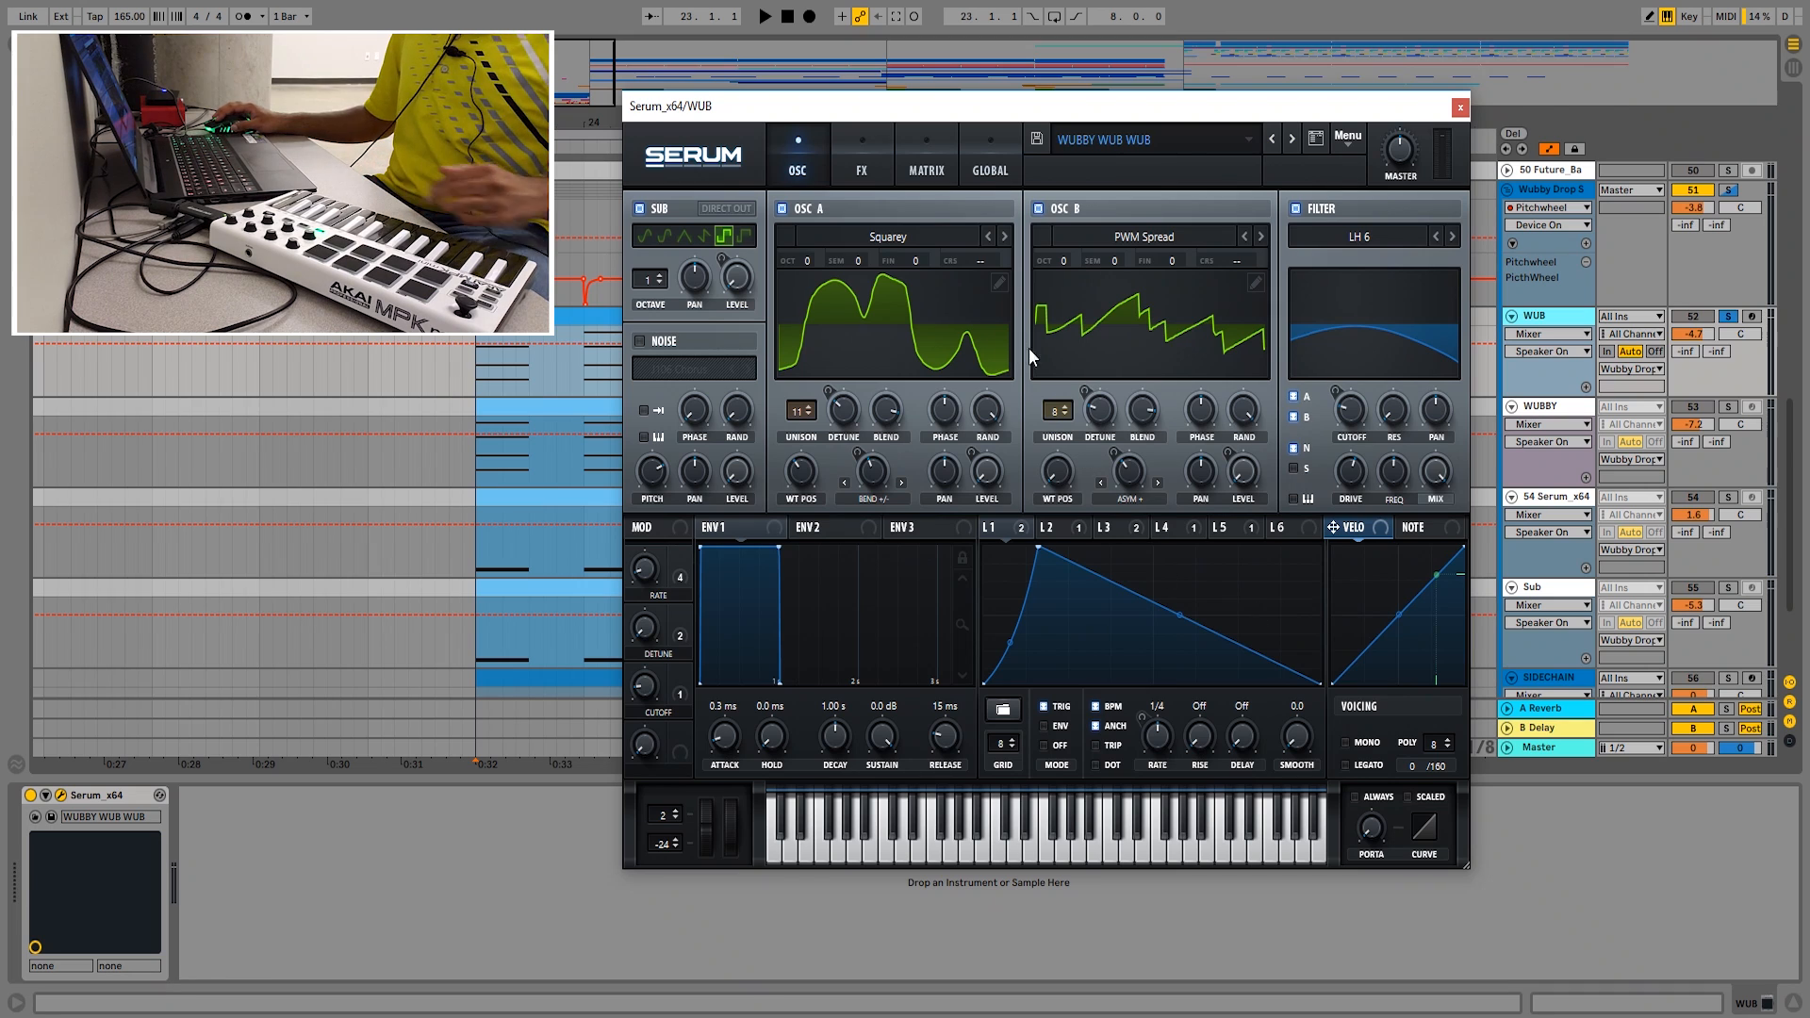
pyautogui.moveTo(964, 123); pyautogui.dragTo(895, 107)
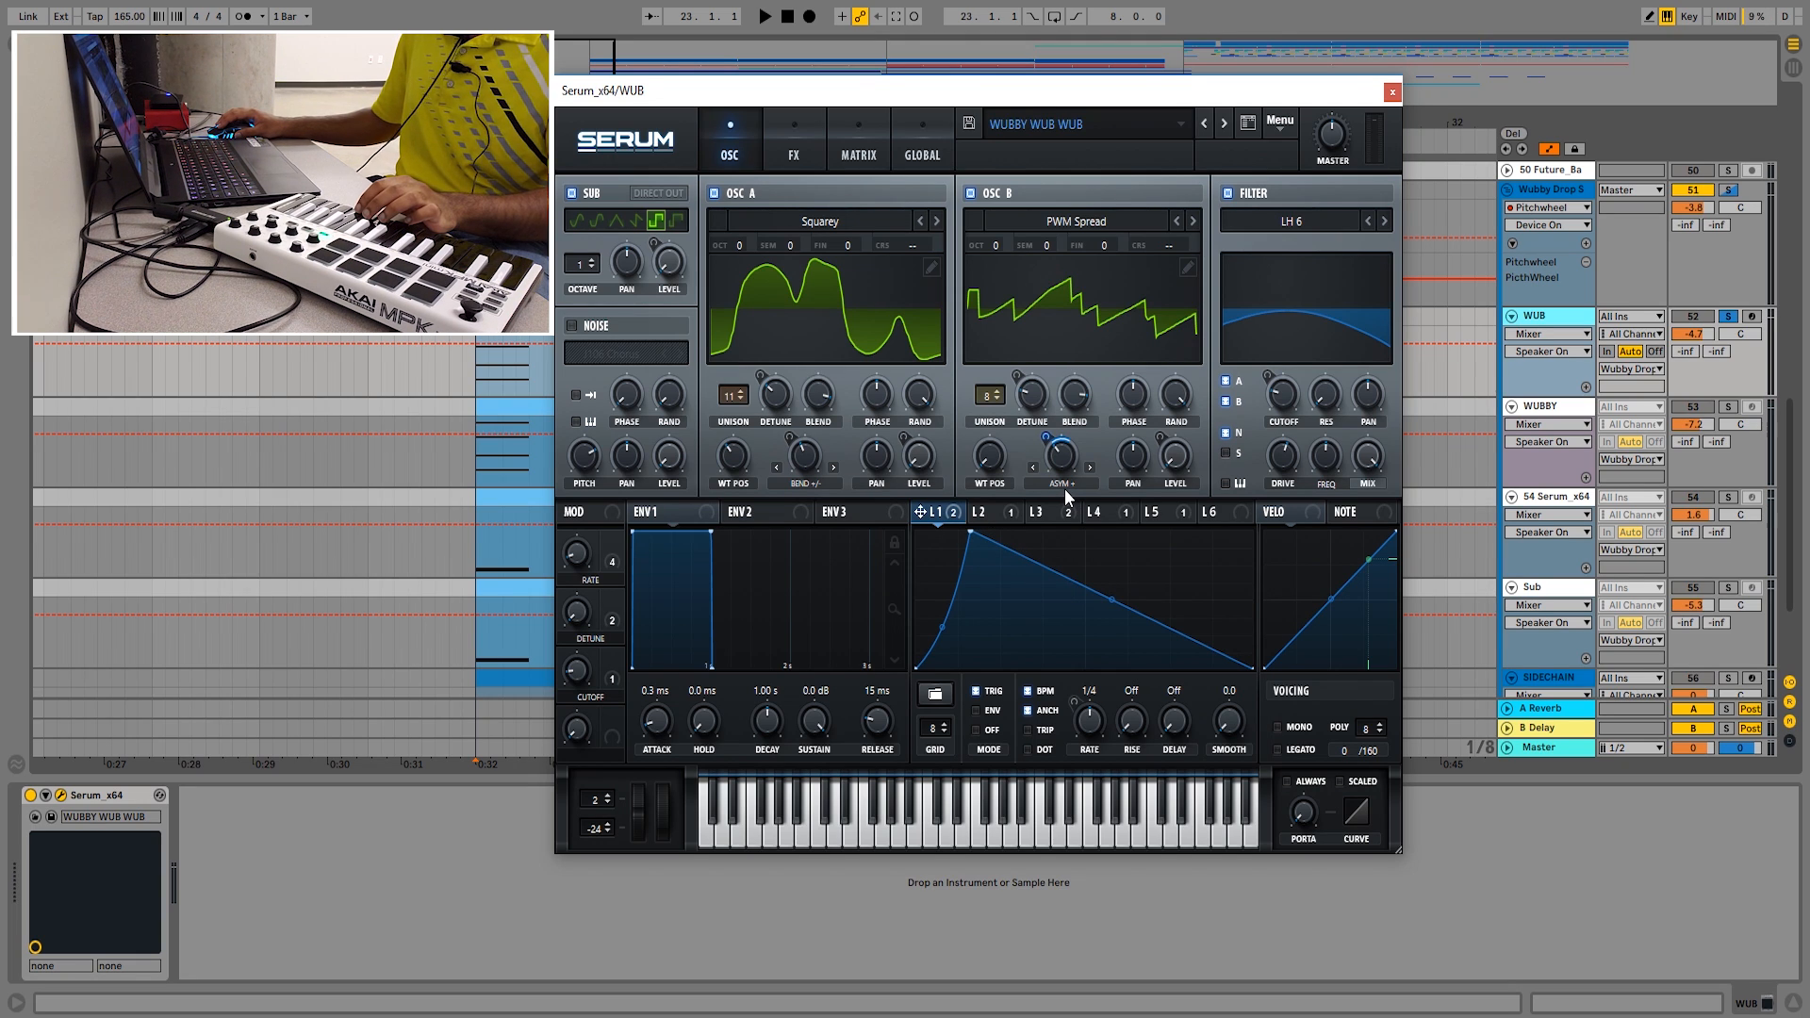
pyautogui.moveTo(1065, 458)
pyautogui.mouseDown()
pyautogui.moveTo(1093, 539)
pyautogui.moveTo(1093, 444)
pyautogui.mouseUp()
# - Go through LFOs 2 to 5 in WUB's Serum, viewing each curve and the parameters it modulates
pyautogui.click(992, 511)
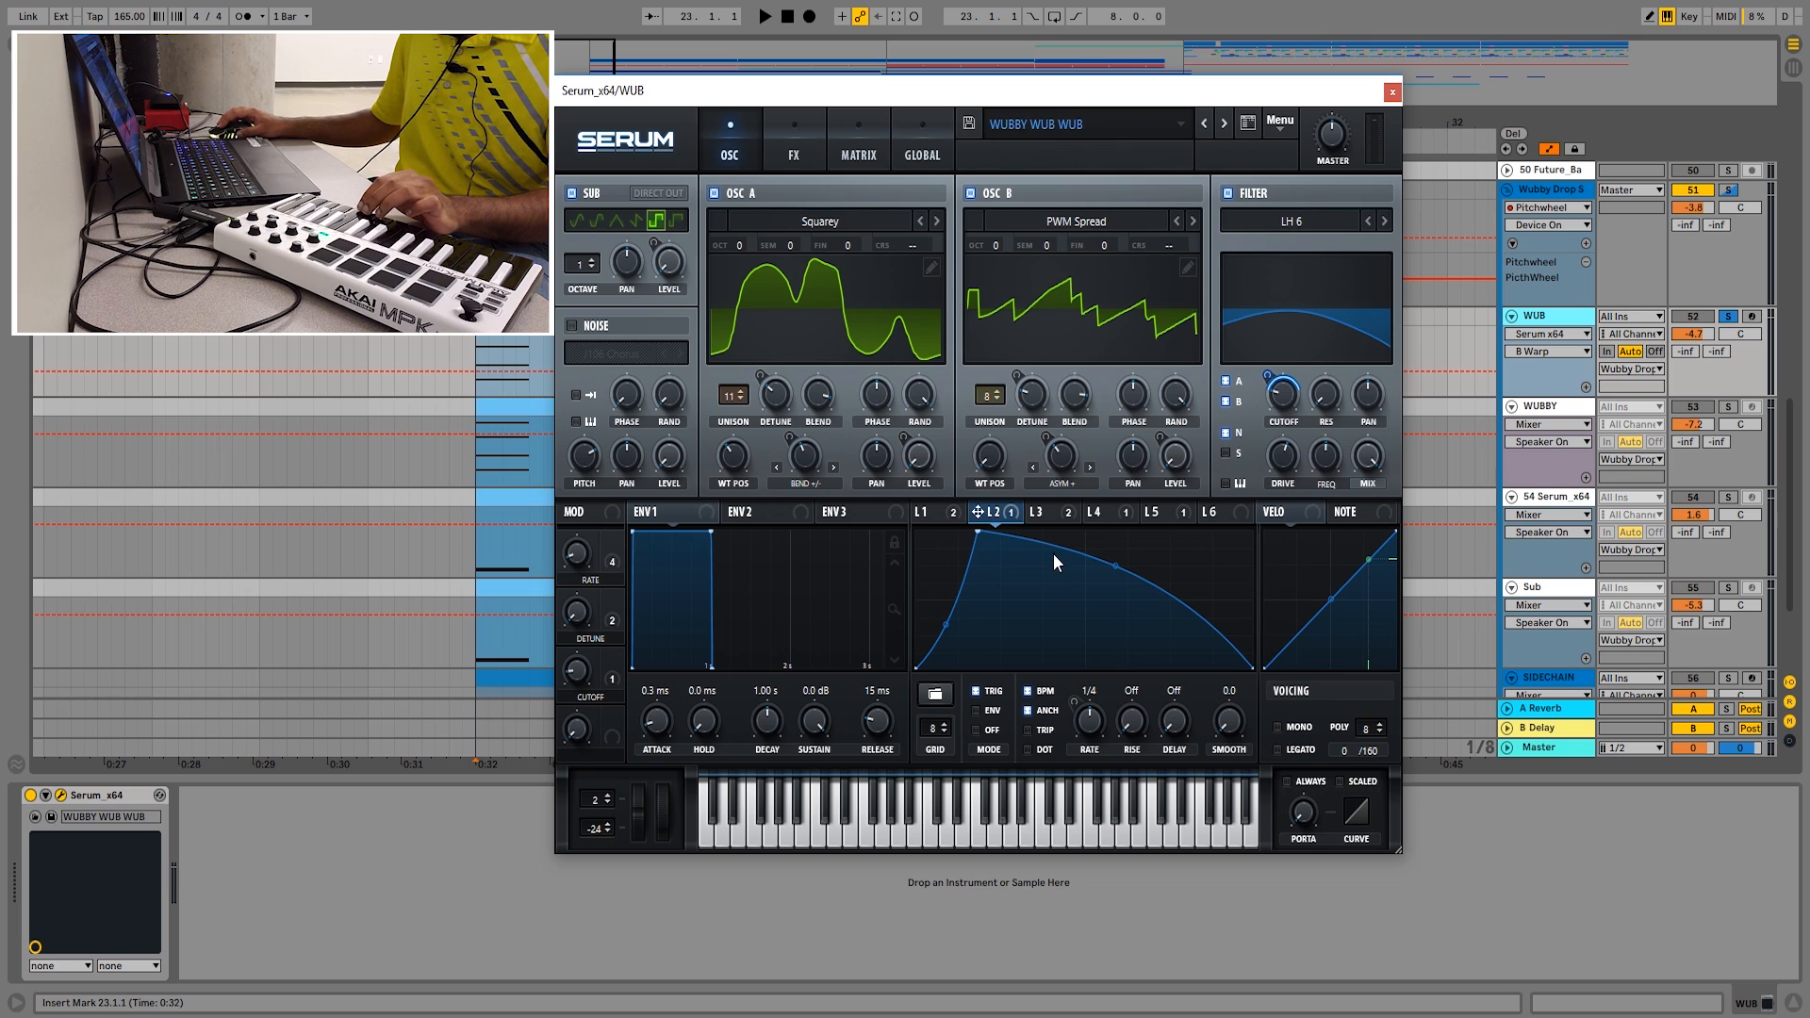
pyautogui.moveTo(1280, 405)
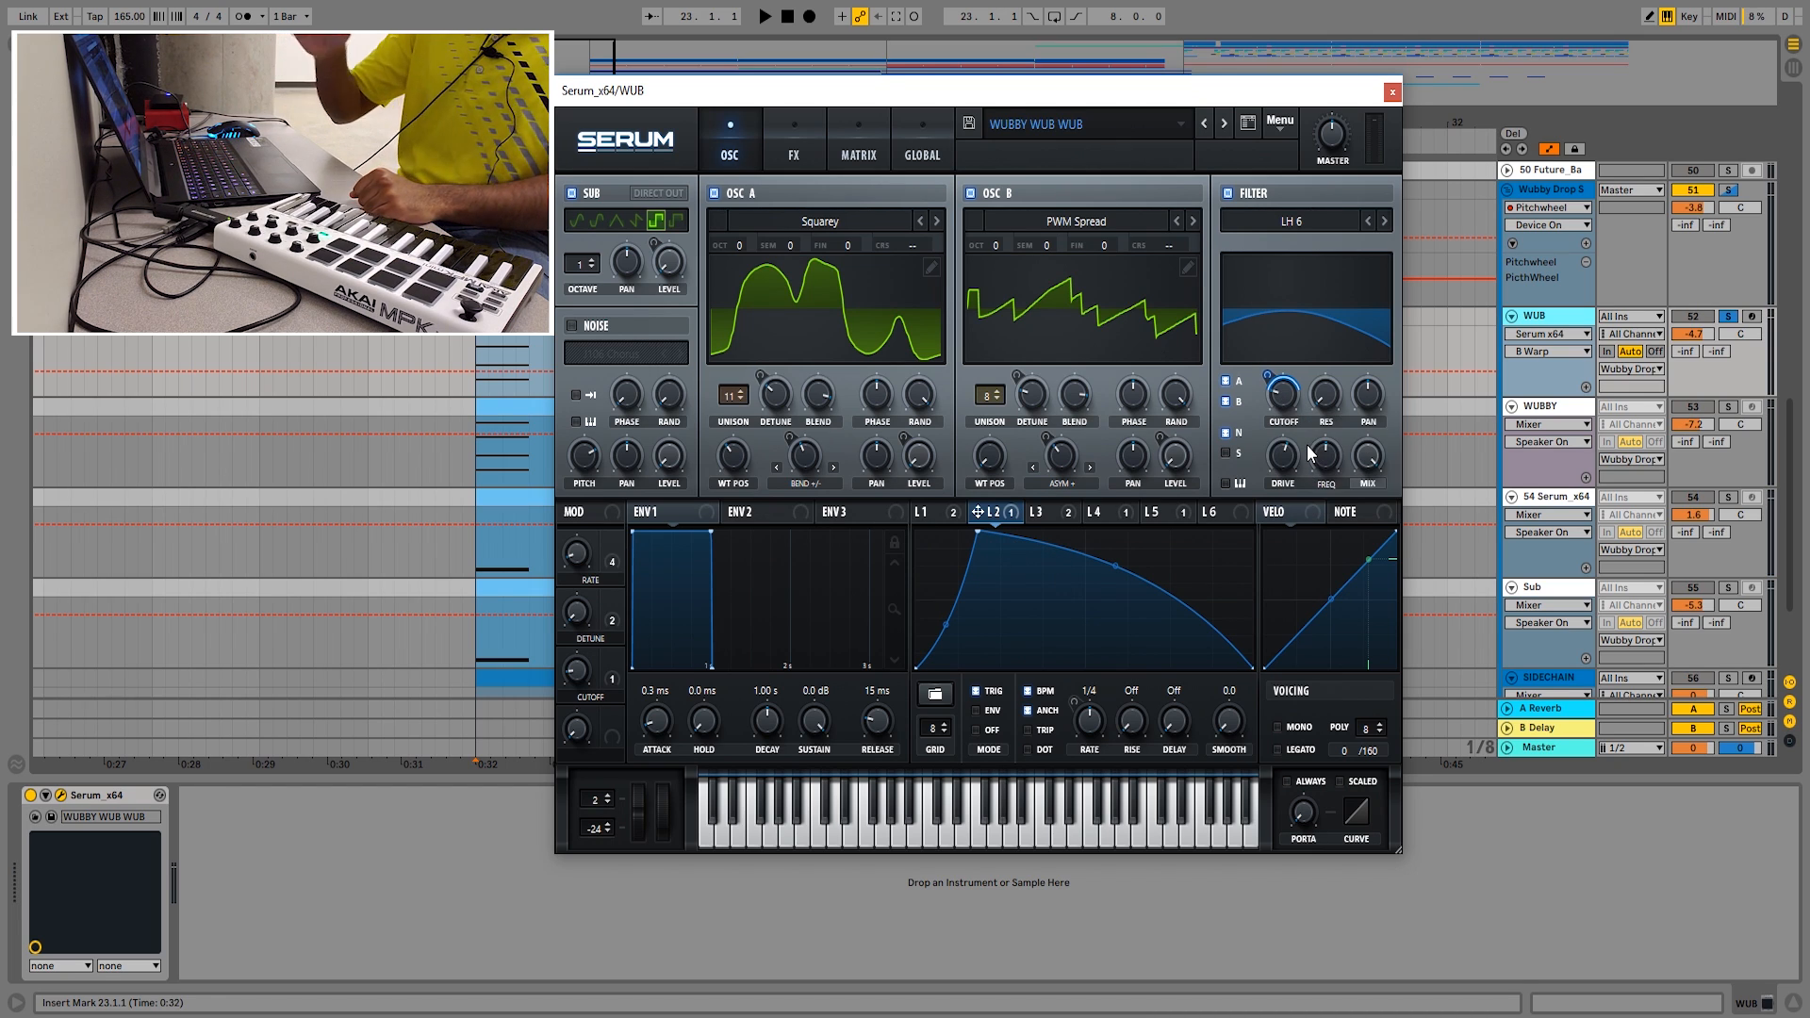
pyautogui.moveTo(1310, 454)
pyautogui.click(1049, 512)
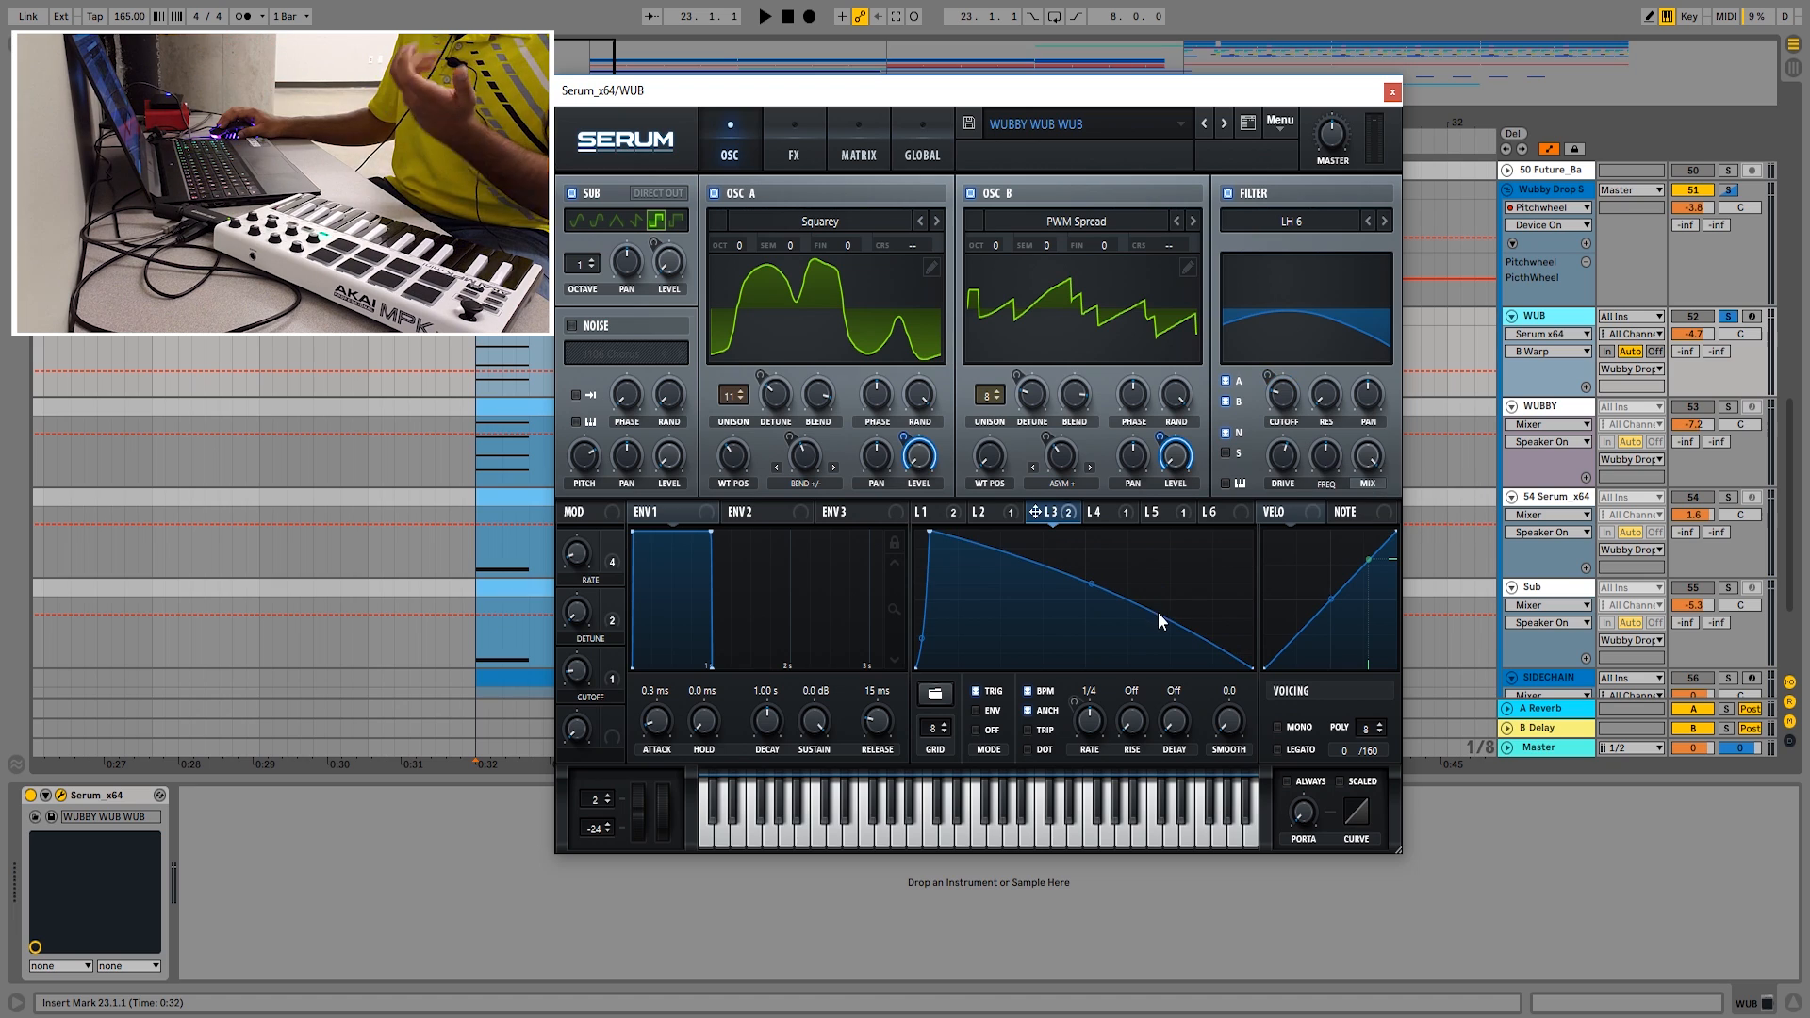
pyautogui.moveTo(1121, 529)
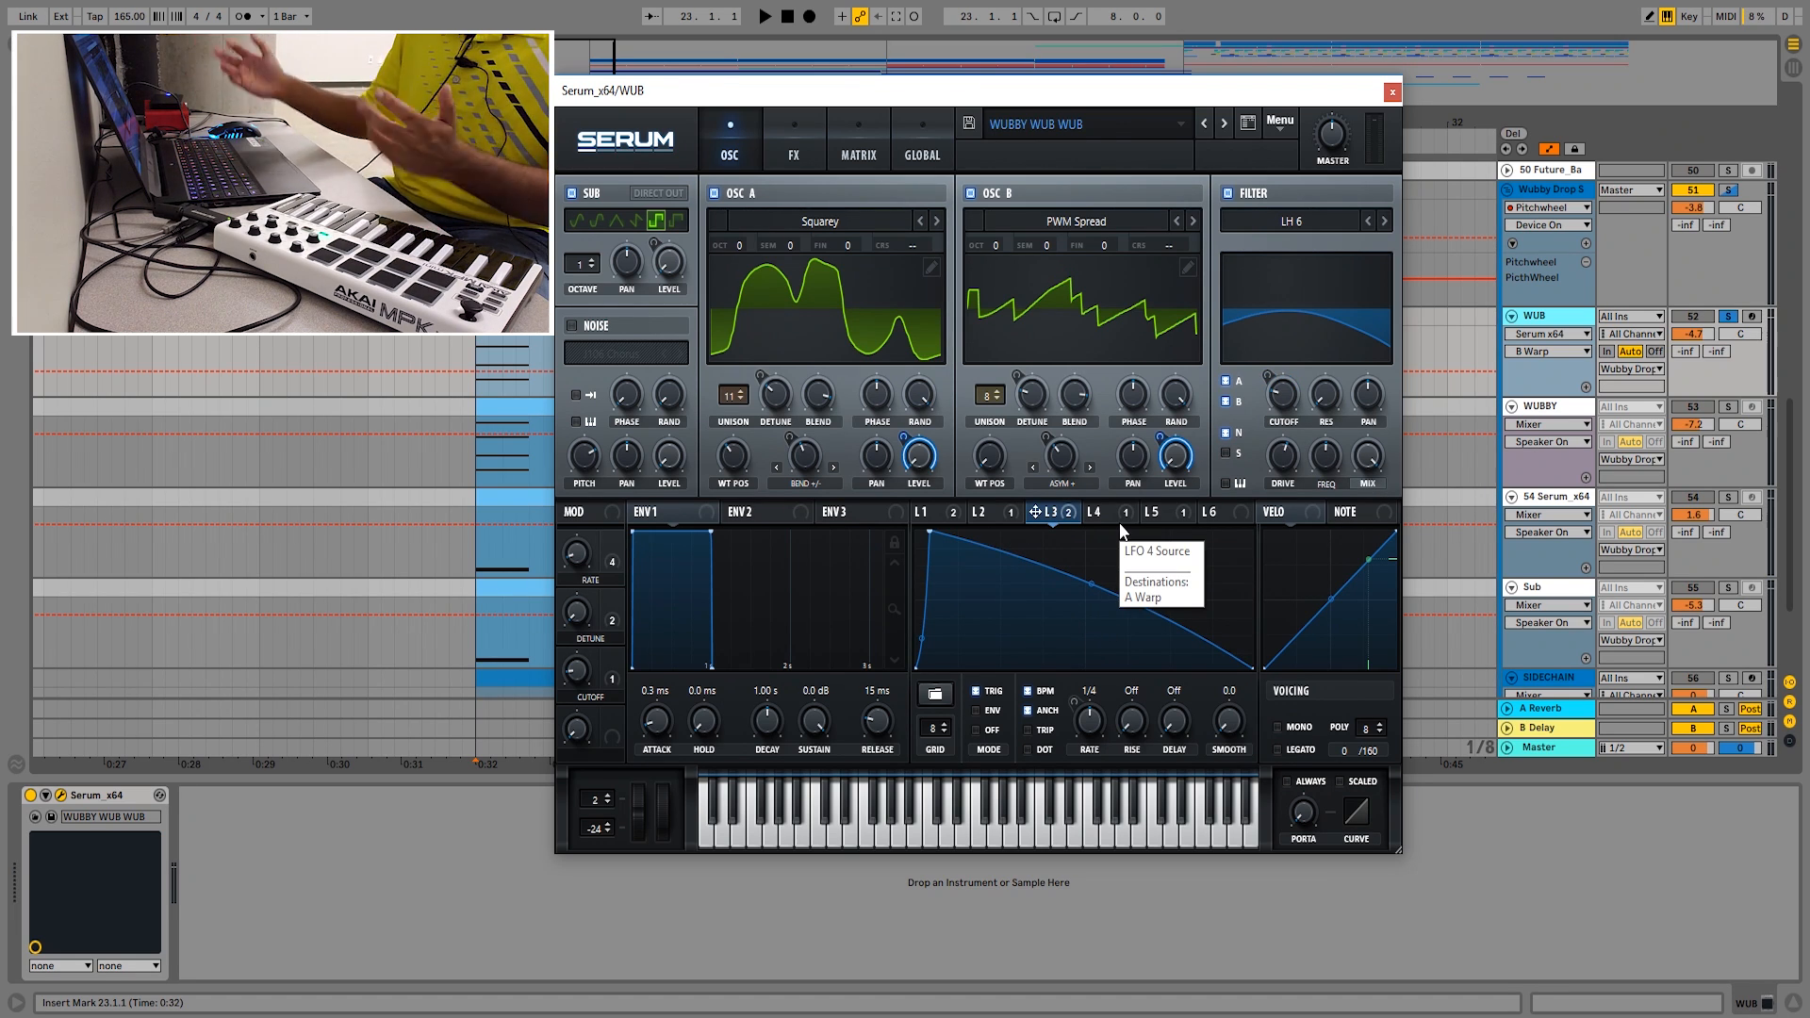
pyautogui.click(1101, 518)
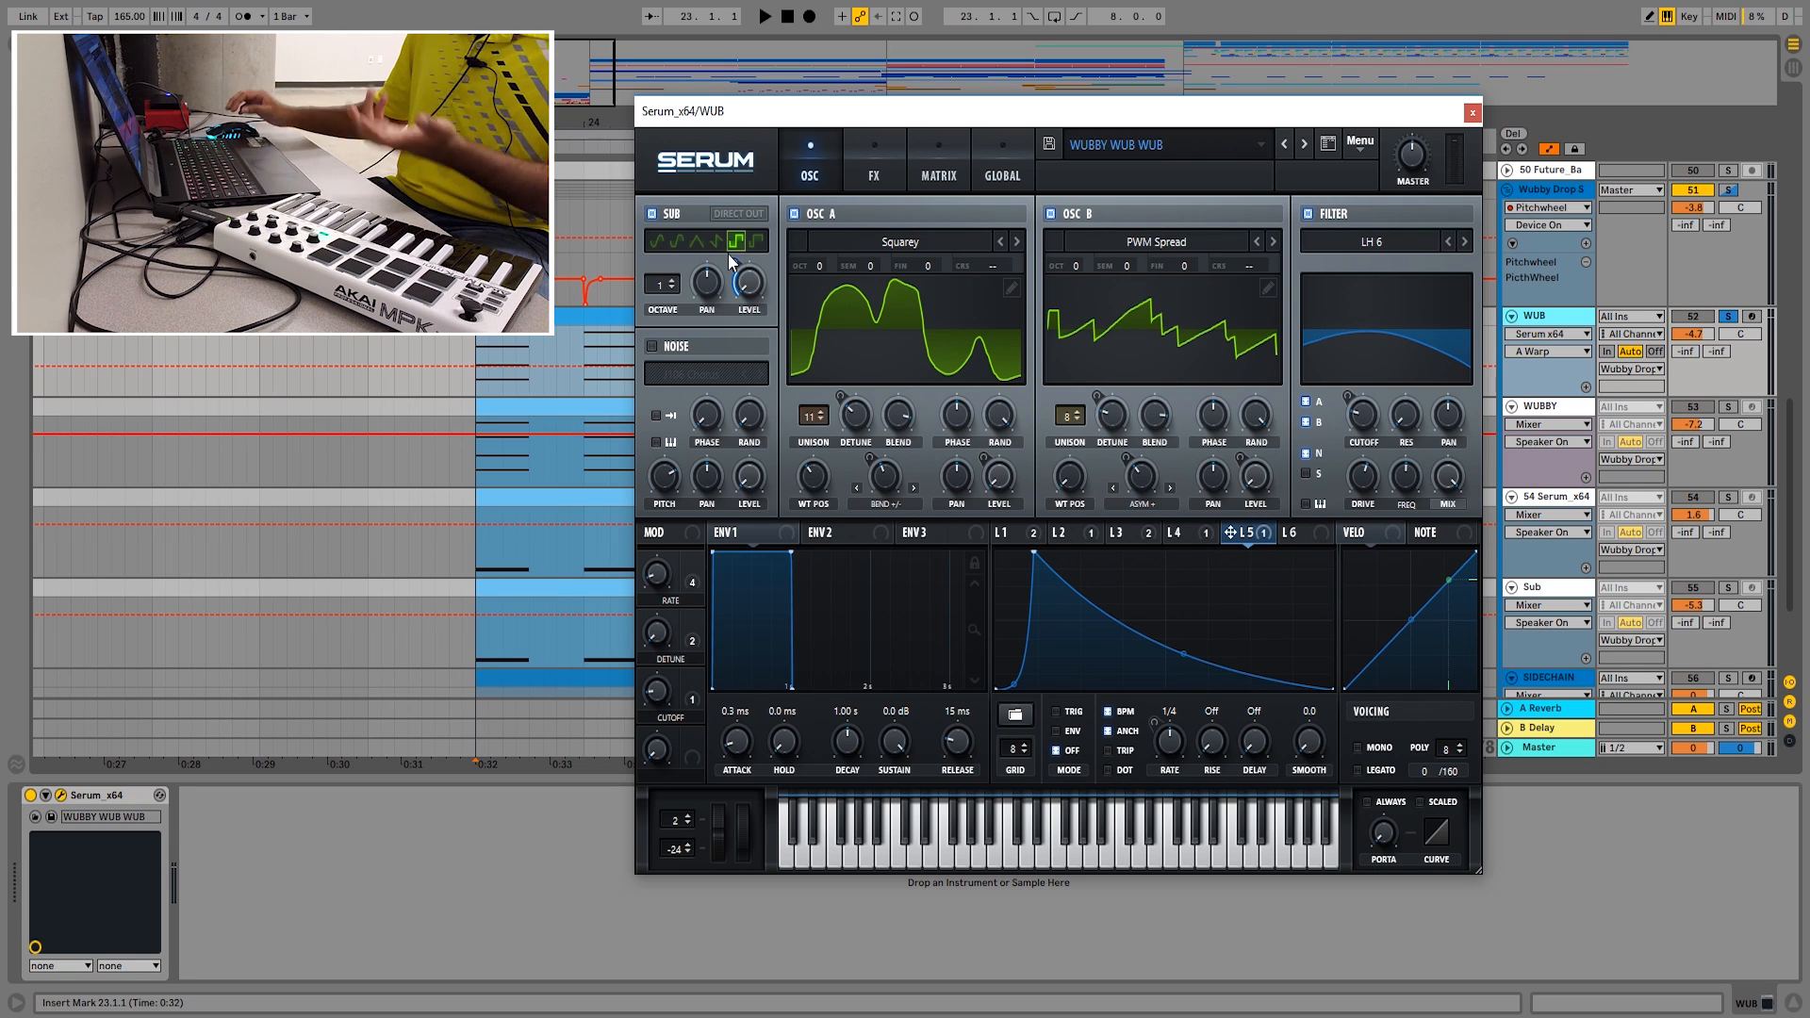
# - View Serum's effects rack and the LFO 1 modulation of the reverb mix, return to the oscillators, and arm WUB
pyautogui.click(869, 162)
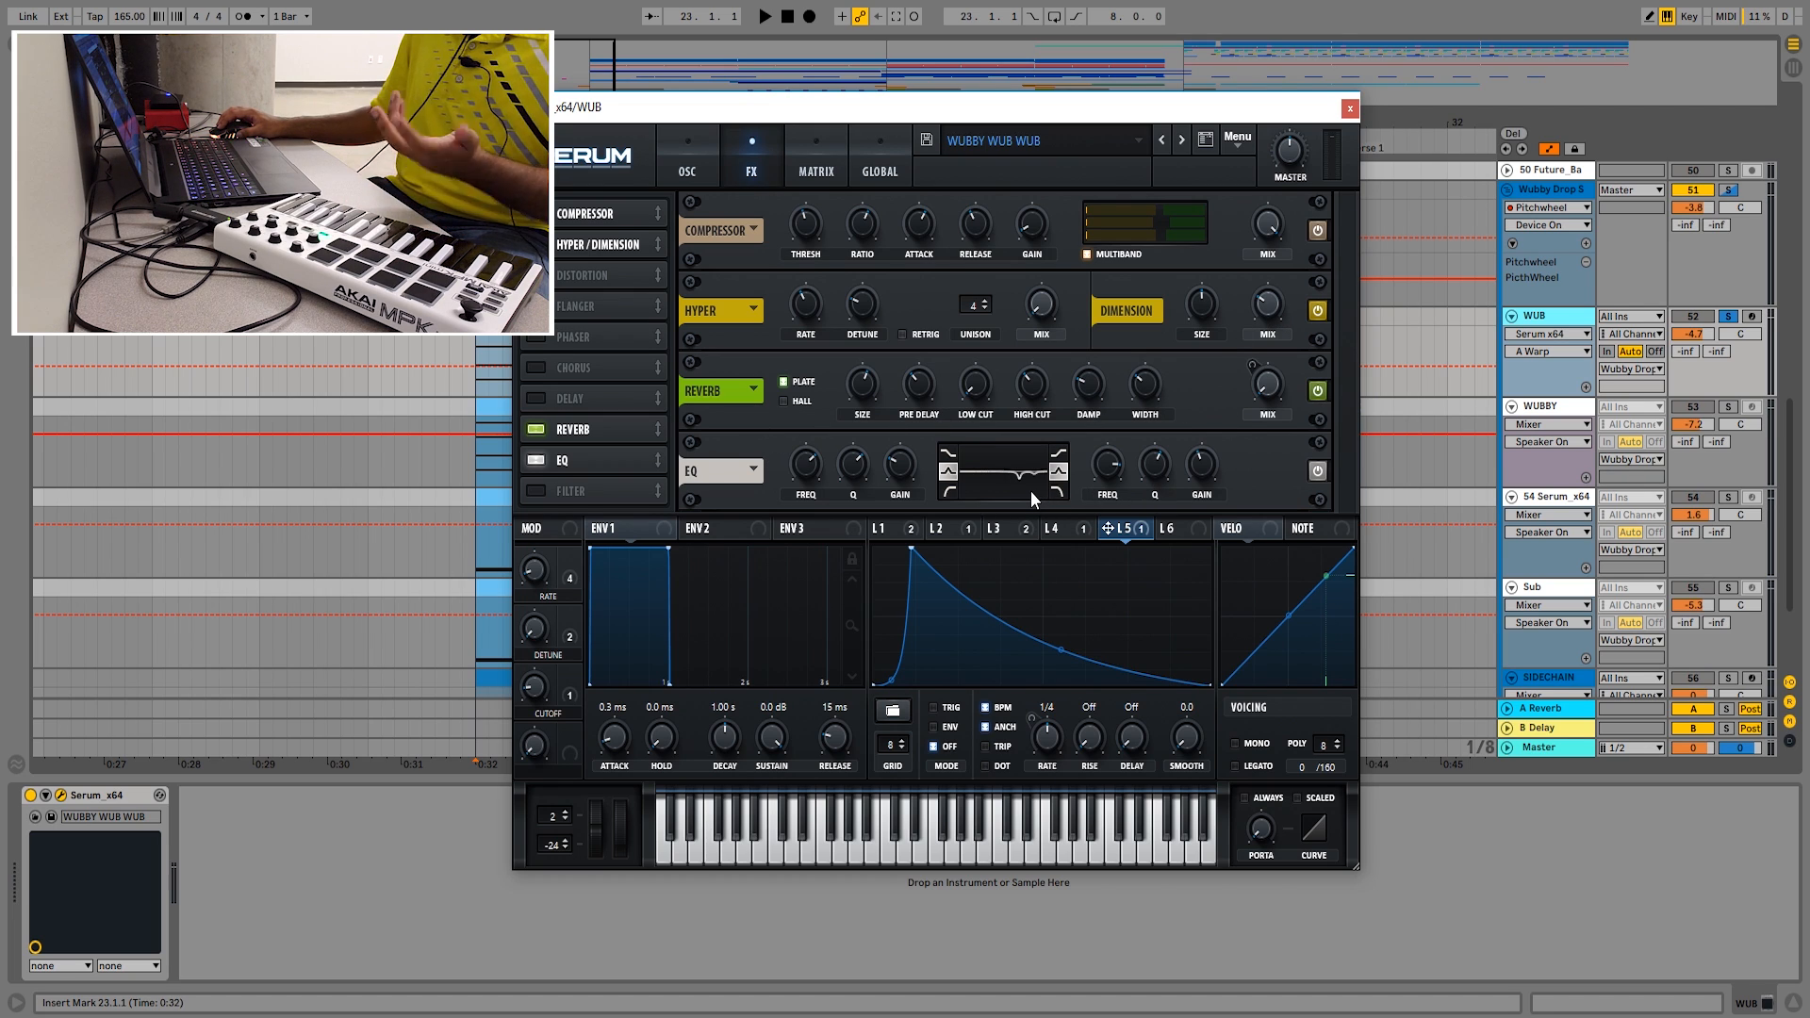
pyautogui.click(891, 529)
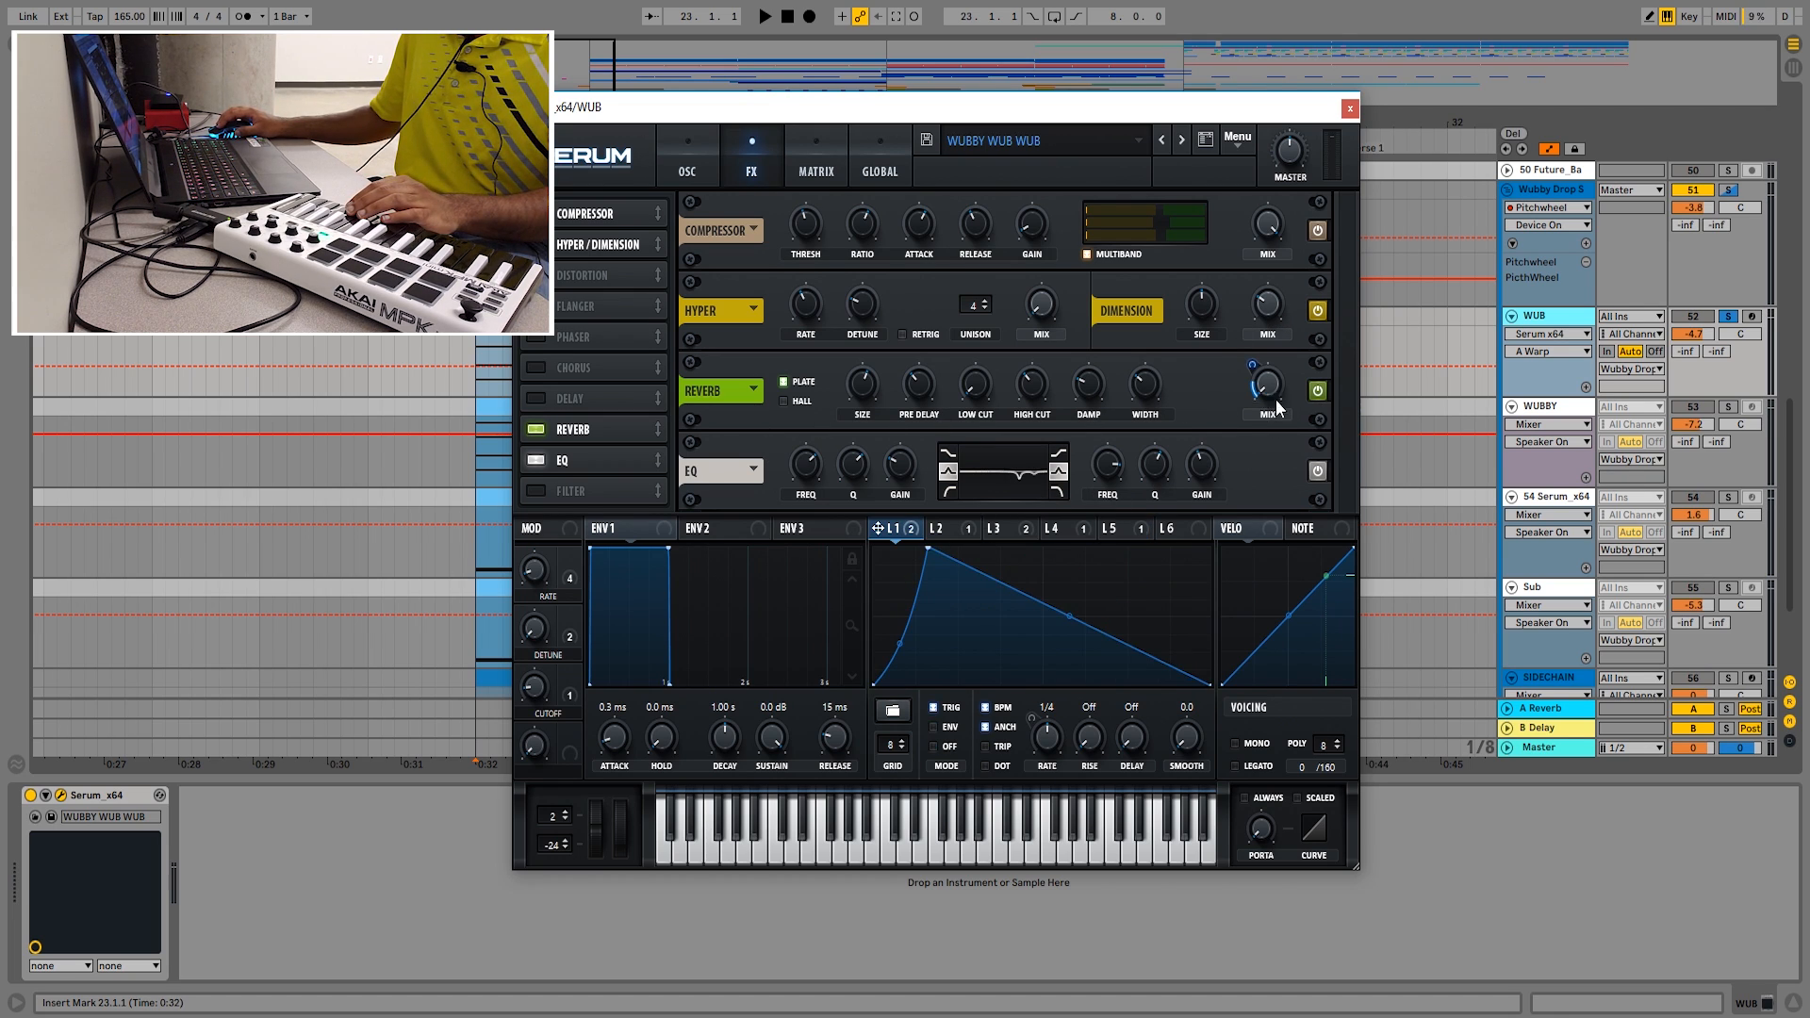
pyautogui.click(715, 168)
pyautogui.click(1751, 317)
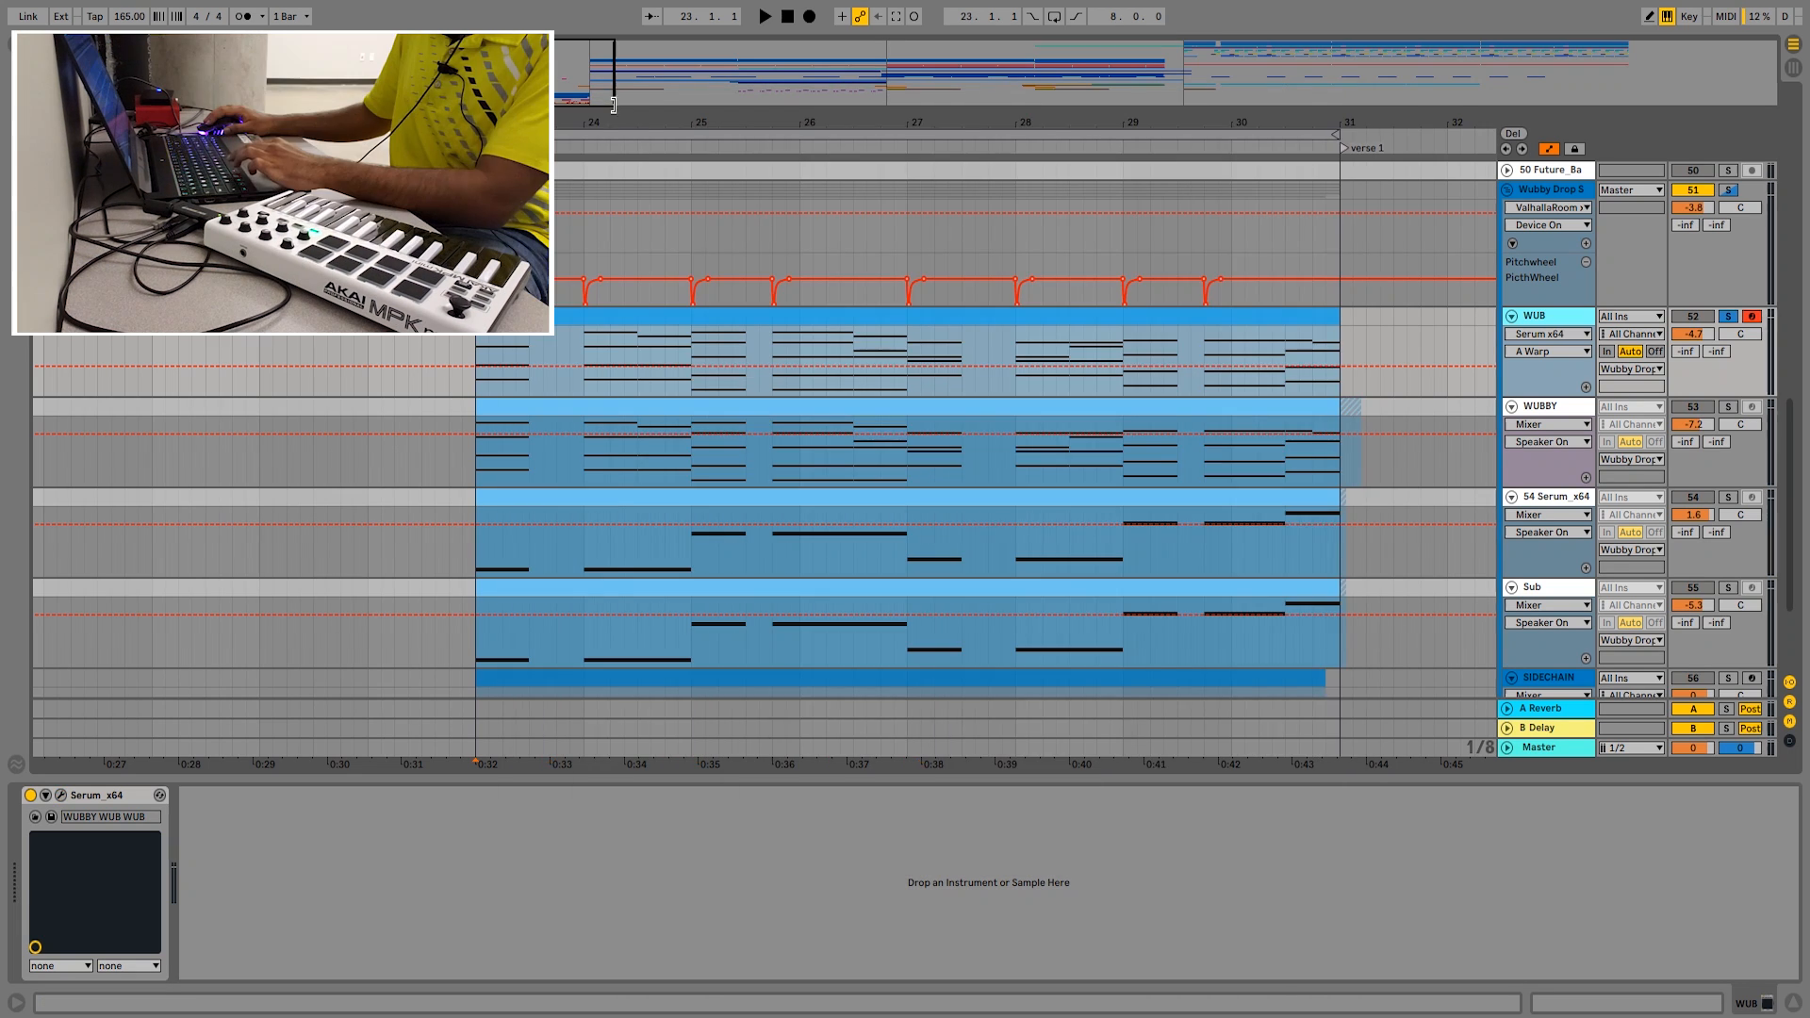
# - Open WUB's drop 1 MIDI clip and play it soloed from bar 23 while viewing its chord notes
pyautogui.moveTo(617, 123)
pyautogui.mouseDown()
pyautogui.moveTo(617, 151)
pyautogui.moveTo(637, 151)
pyautogui.mouseUp()
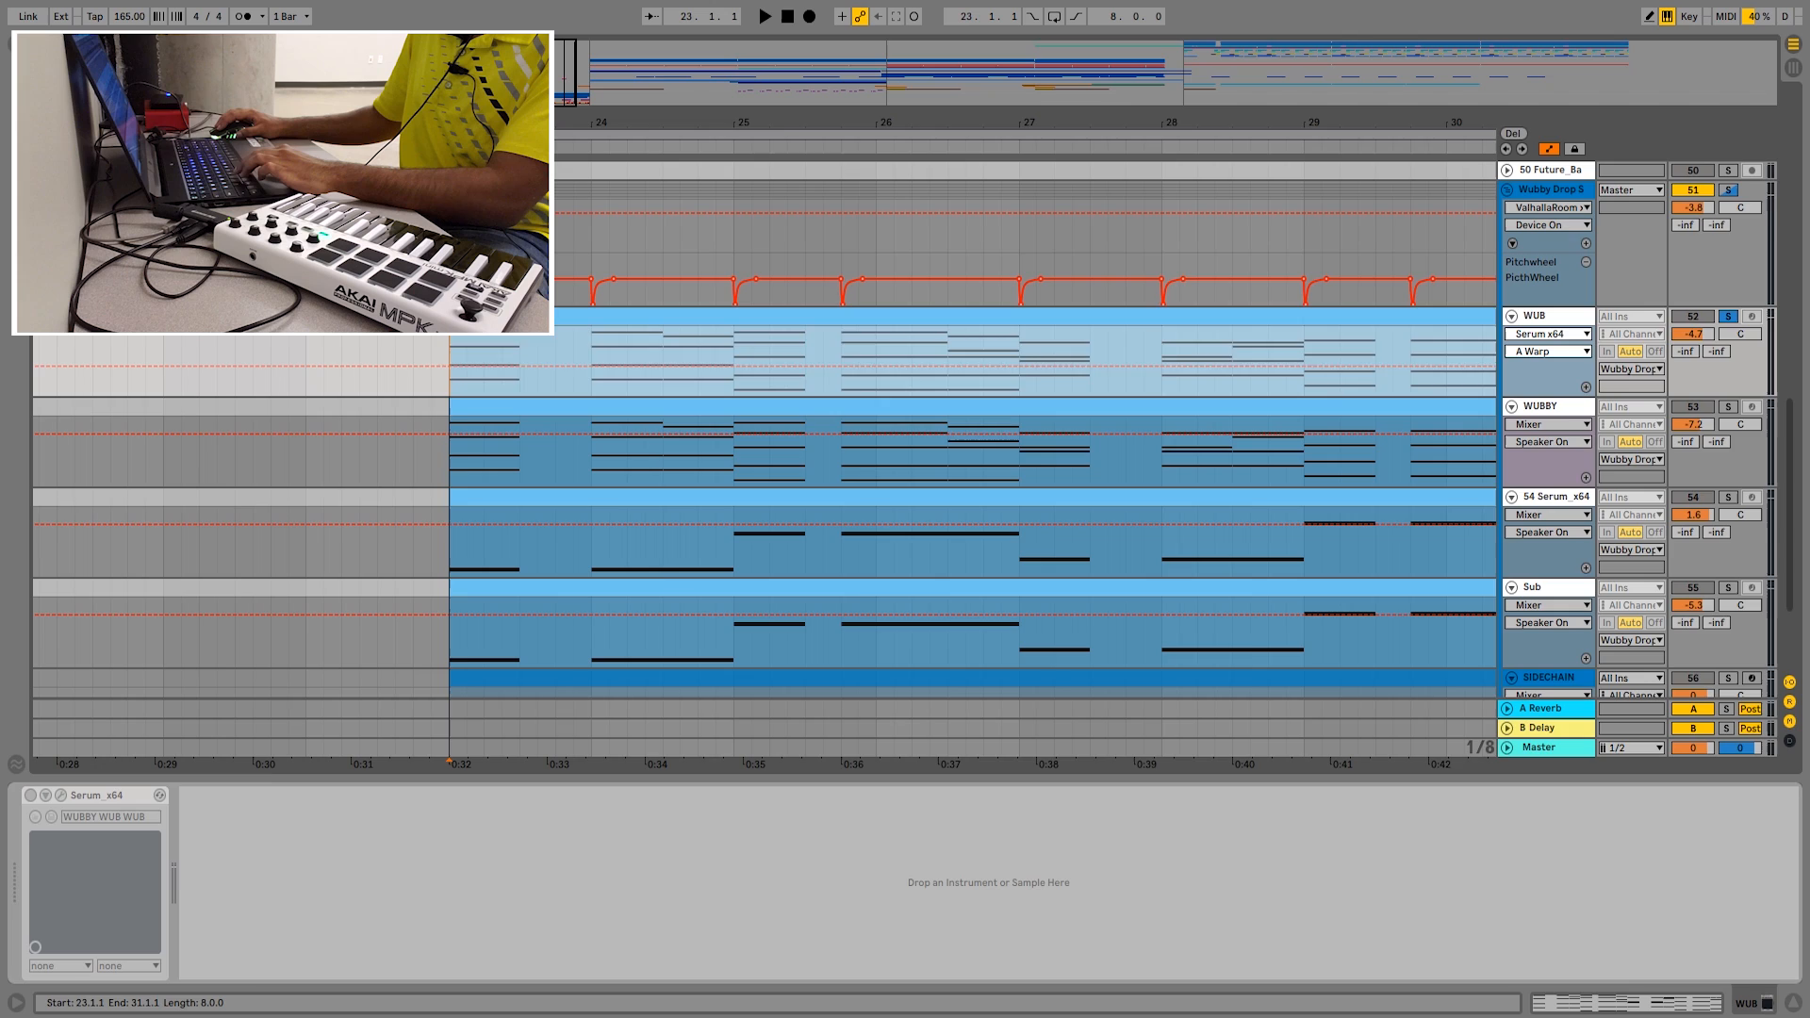
pyautogui.doubleClick(490, 318)
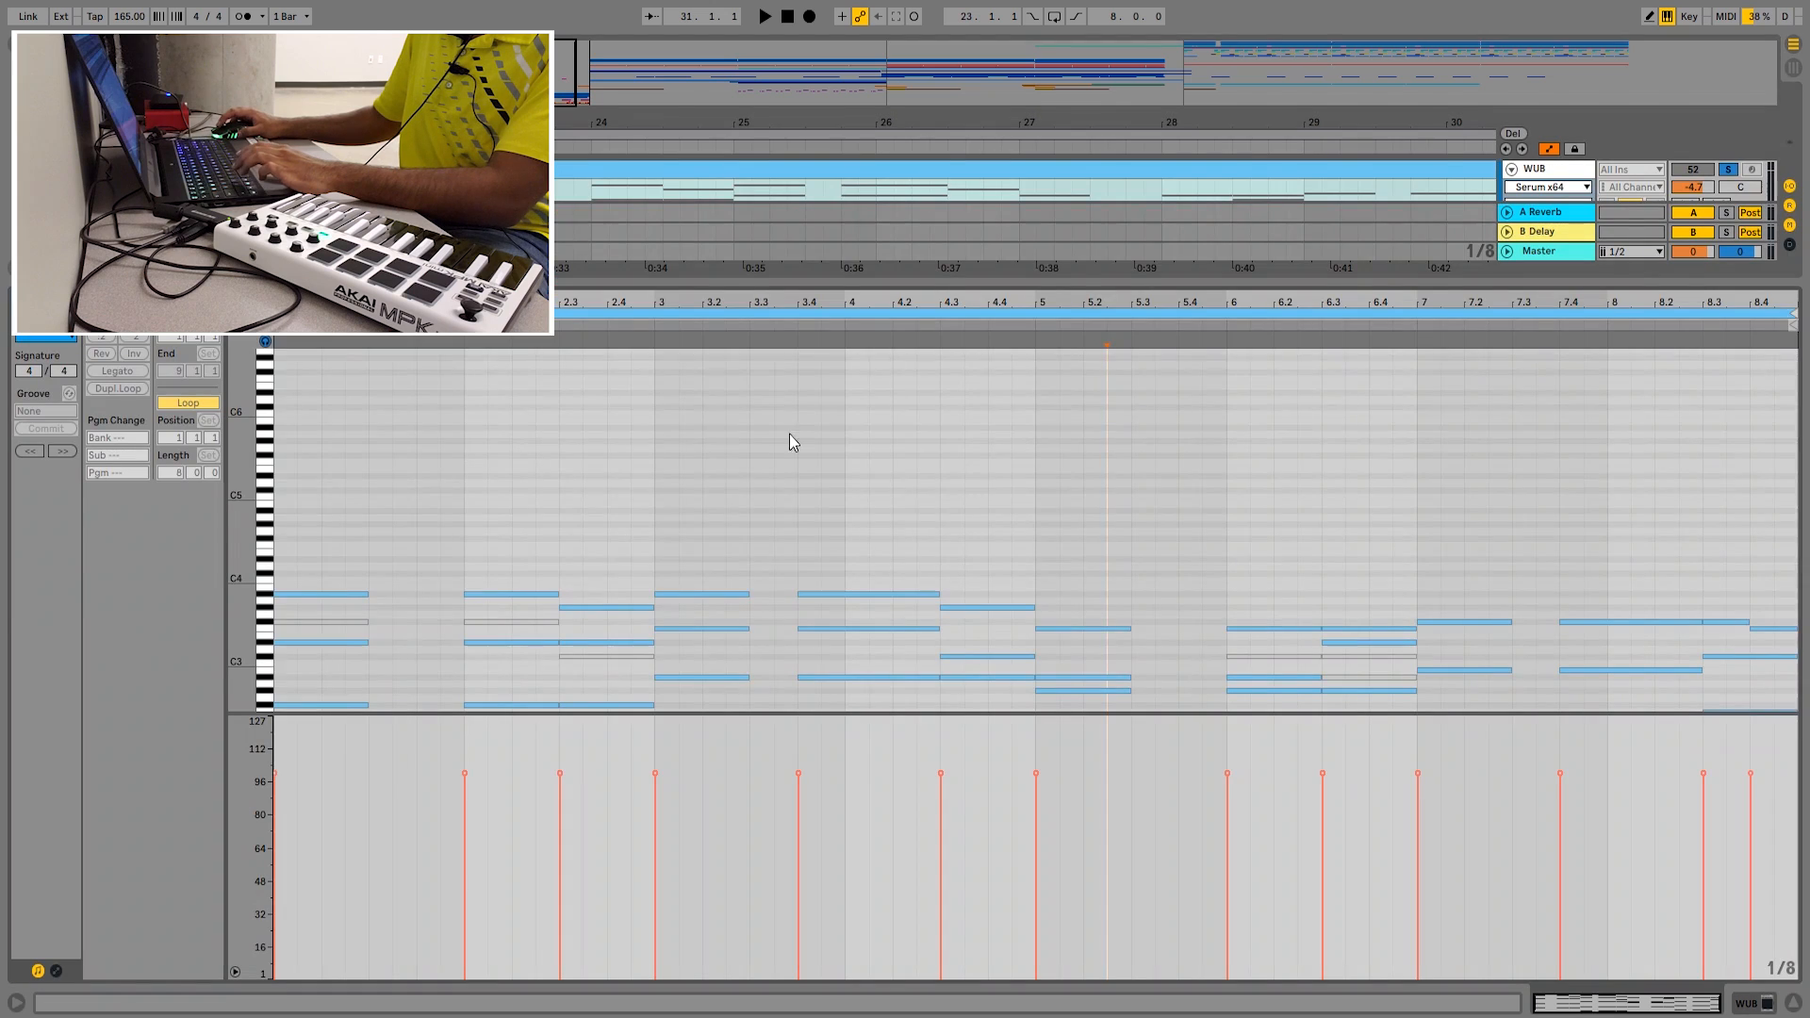
pyautogui.press('space')
pyautogui.scroll(-3, 744, 464)
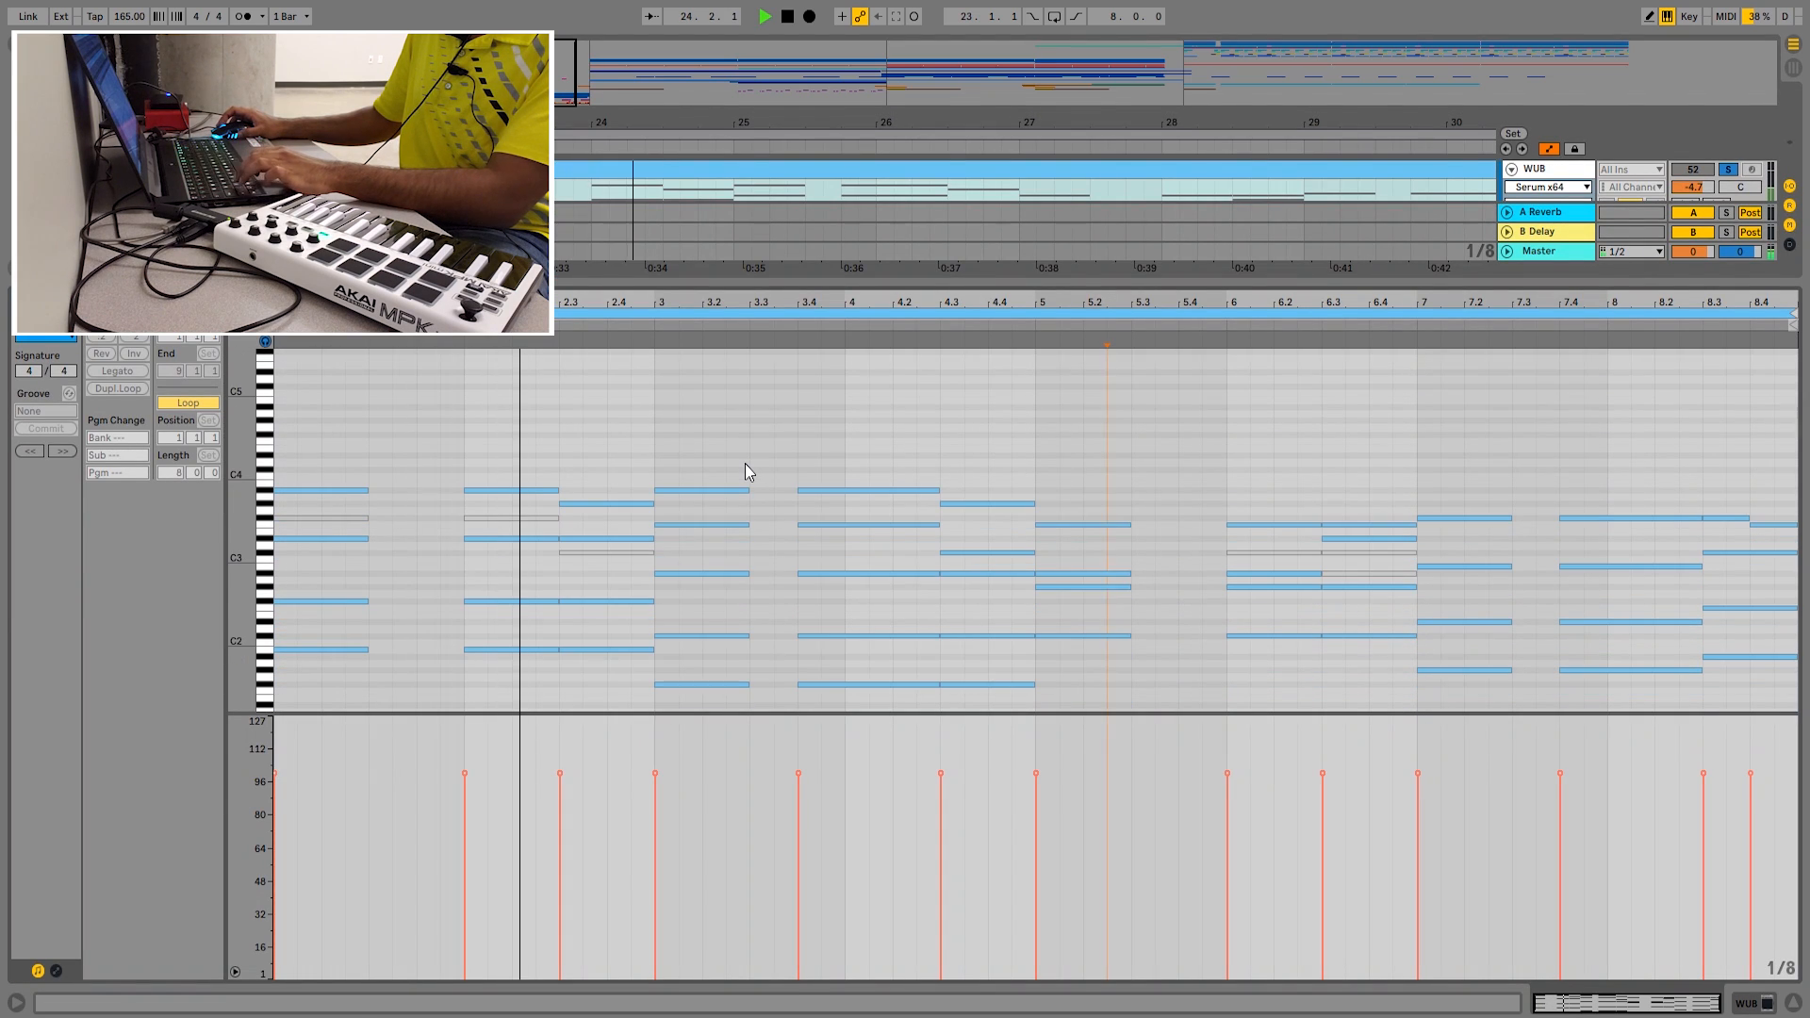
pyautogui.scroll(-2, 924, 509)
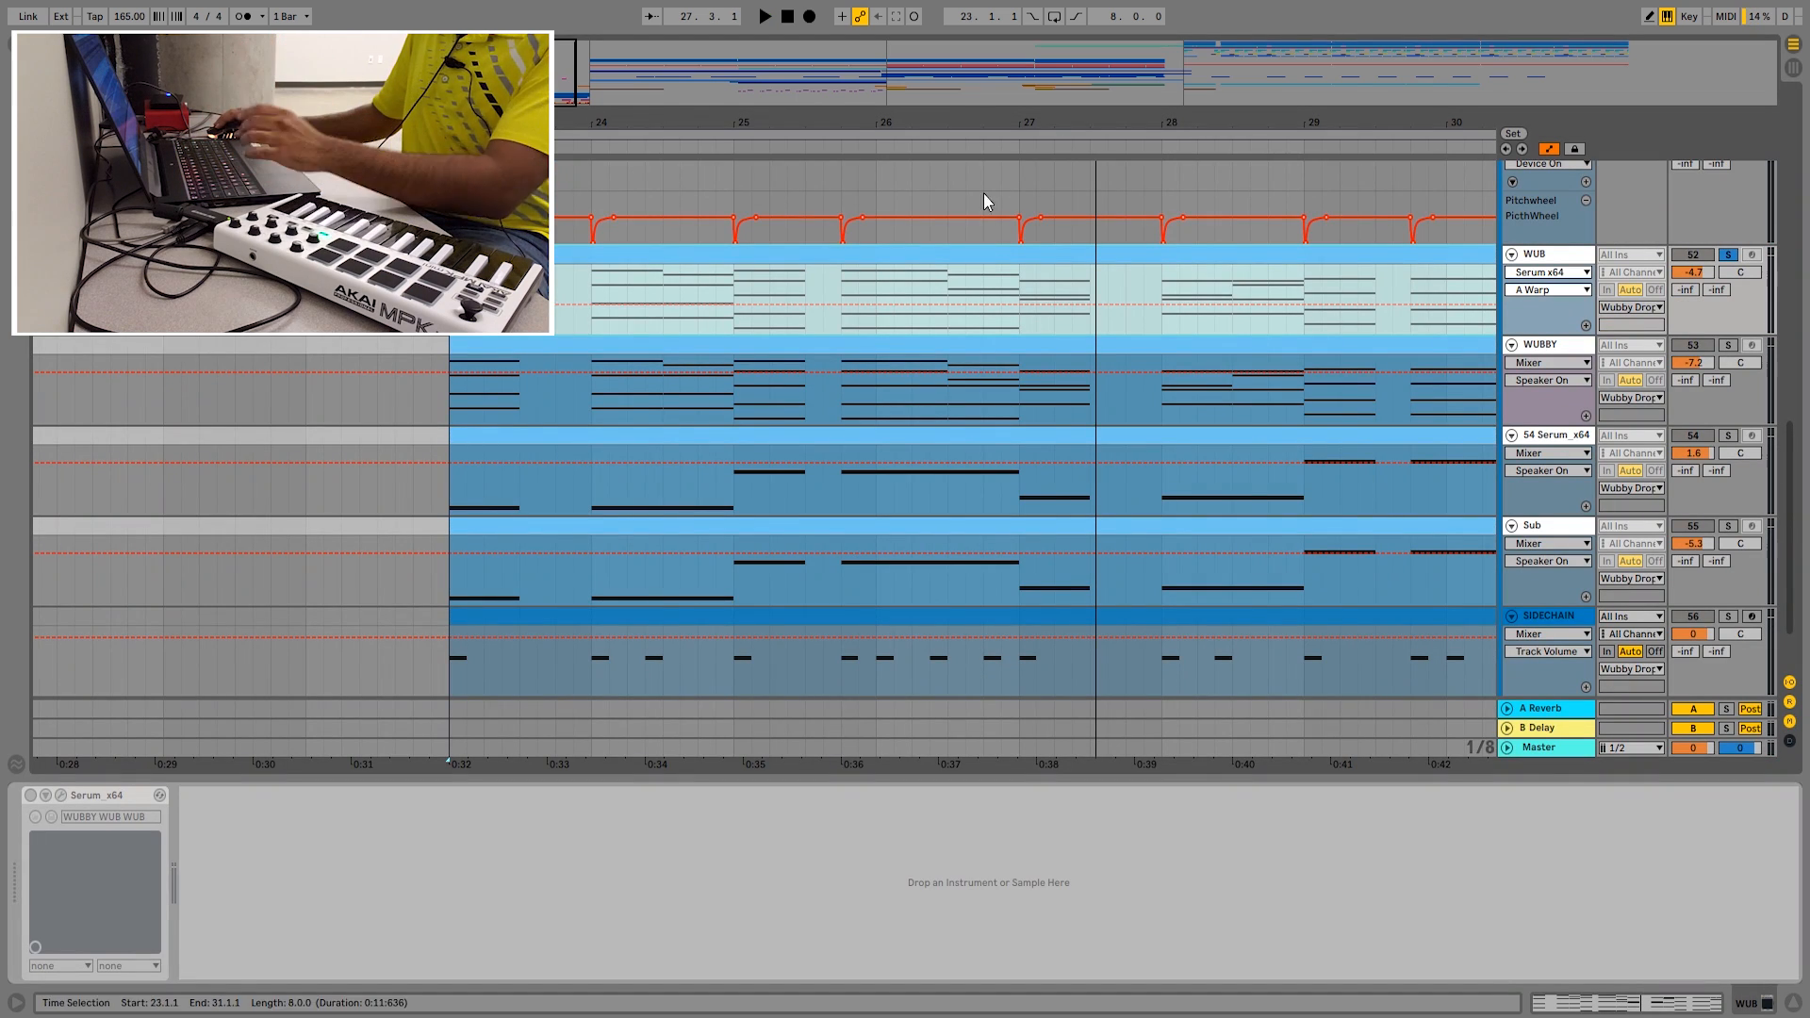
# - Unfreeze the WUBBY track and open its Serum instrument
pyautogui.moveTo(1018, 122); pyautogui.dragTo(968, 68)
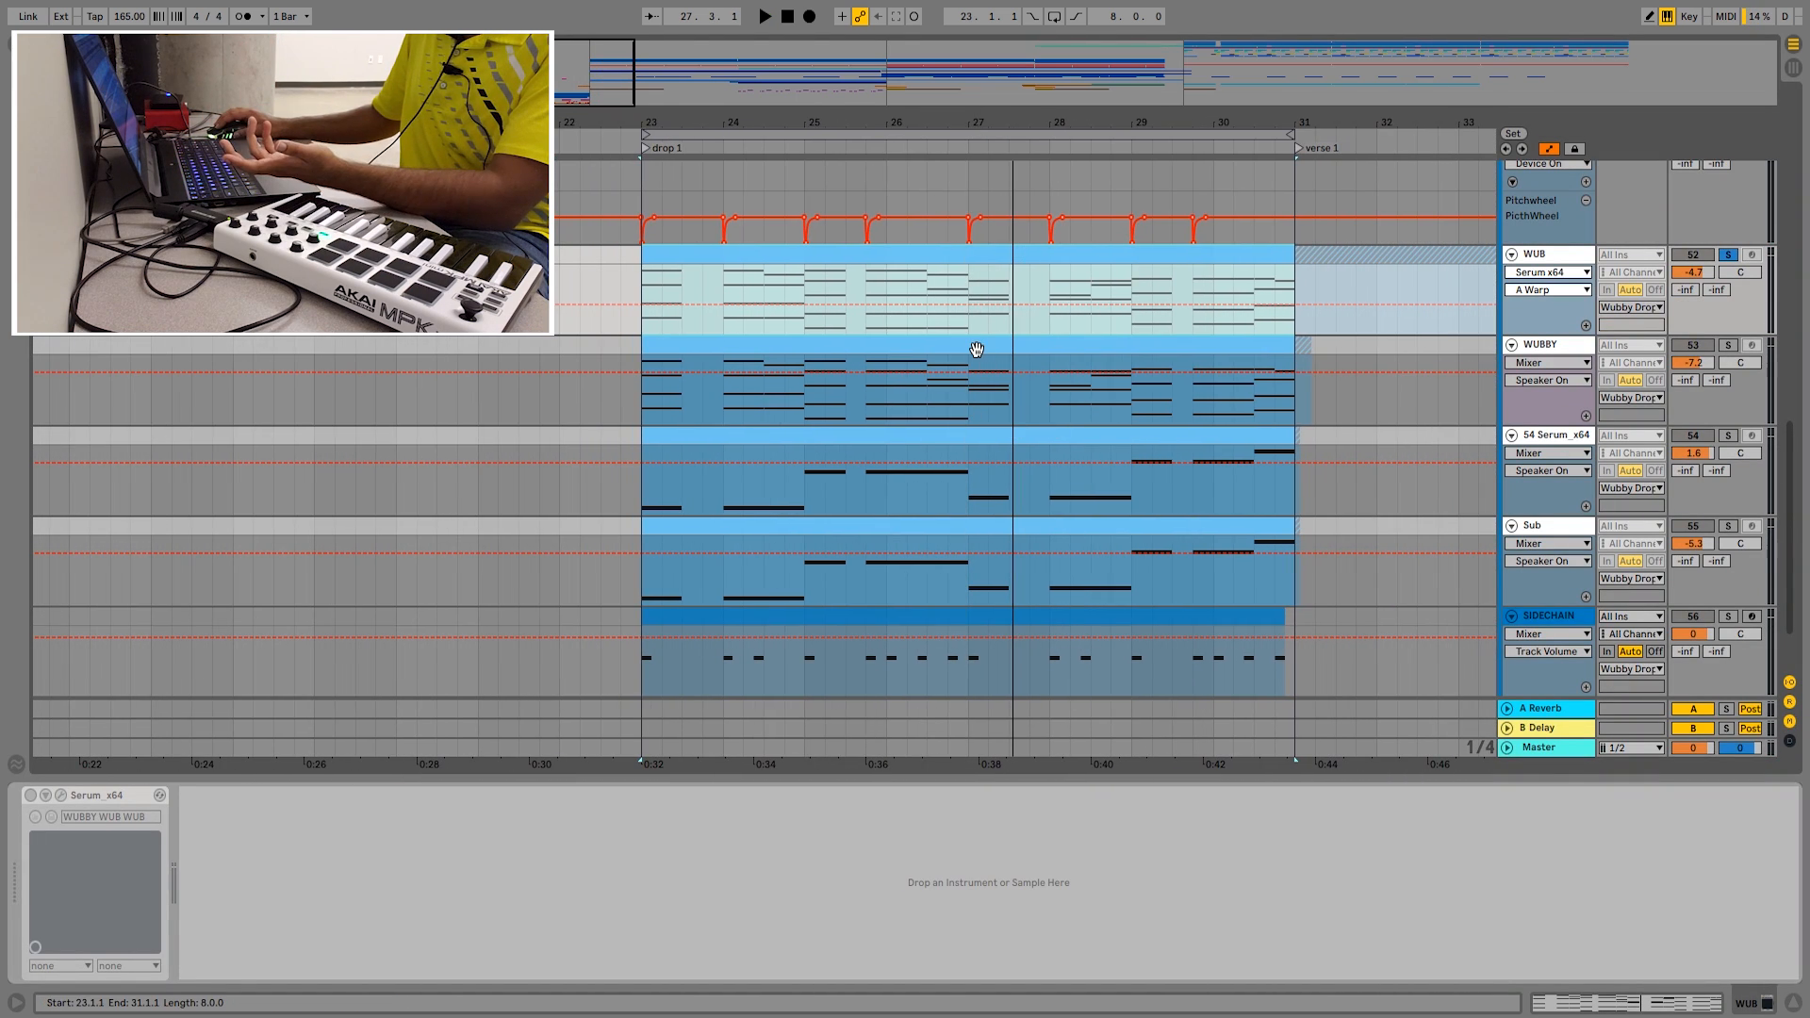
pyautogui.click(974, 349)
pyautogui.rightClick(1557, 348)
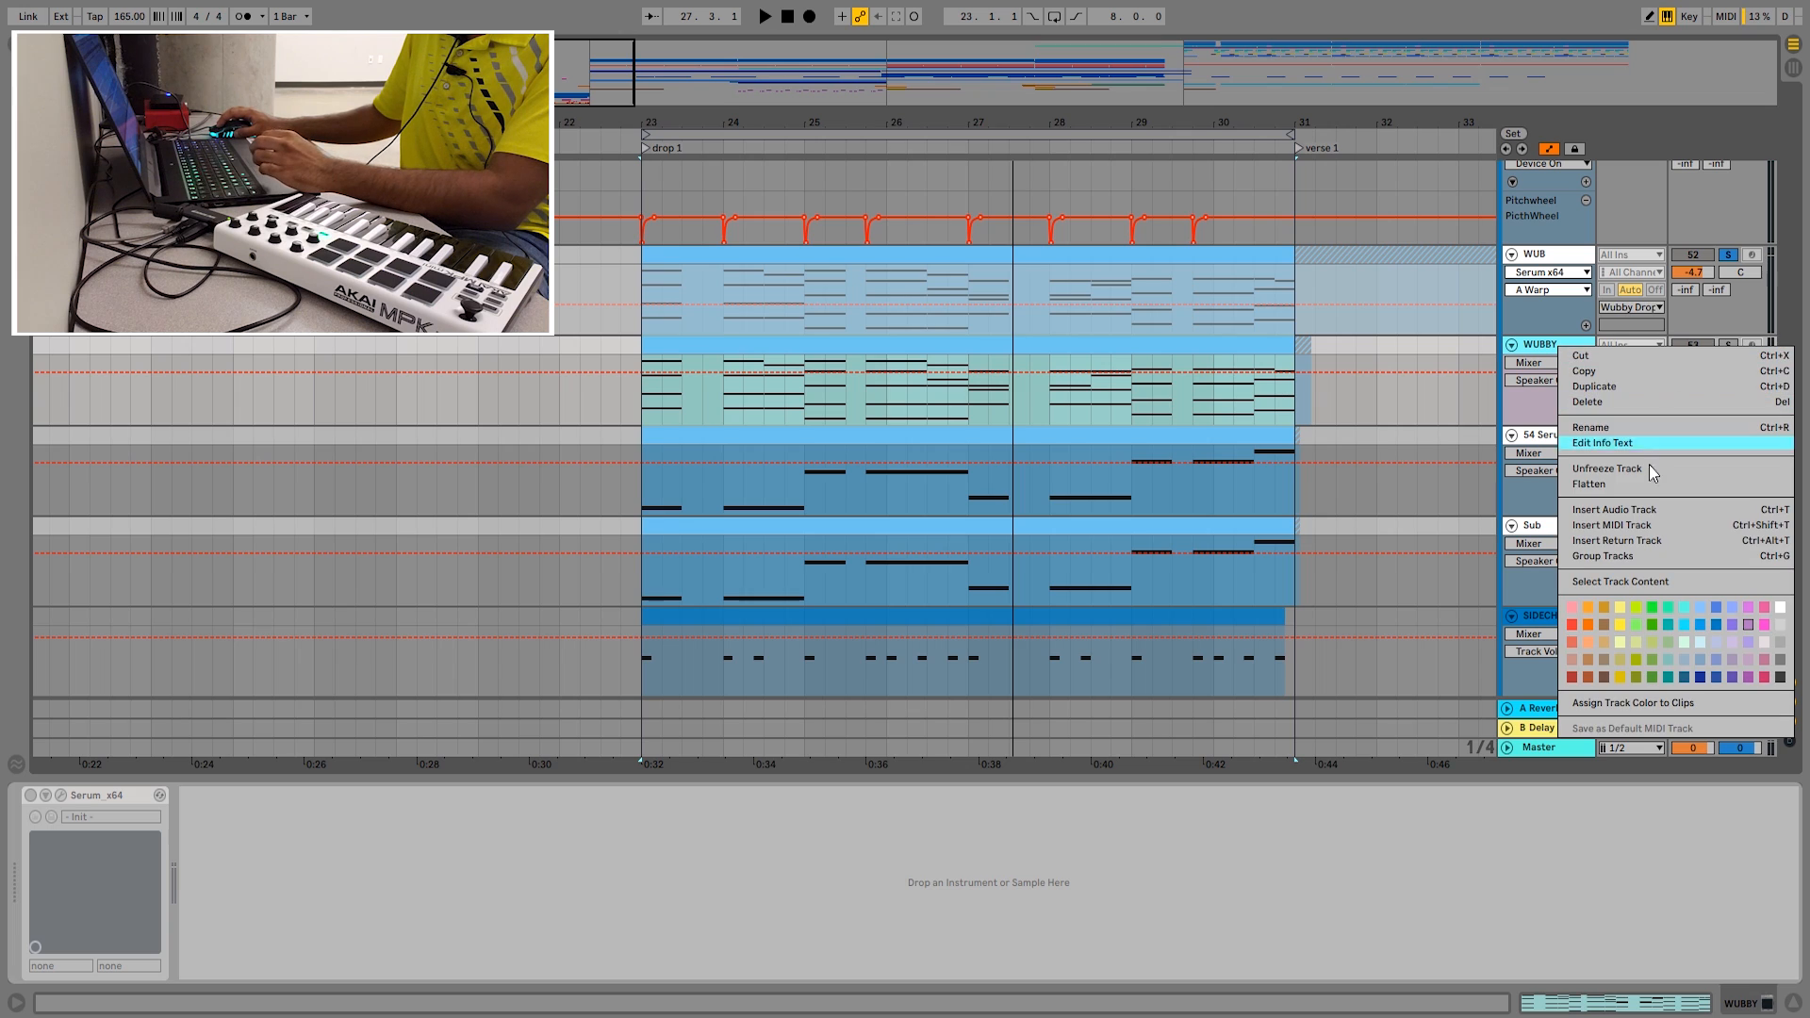
pyautogui.click(1649, 469)
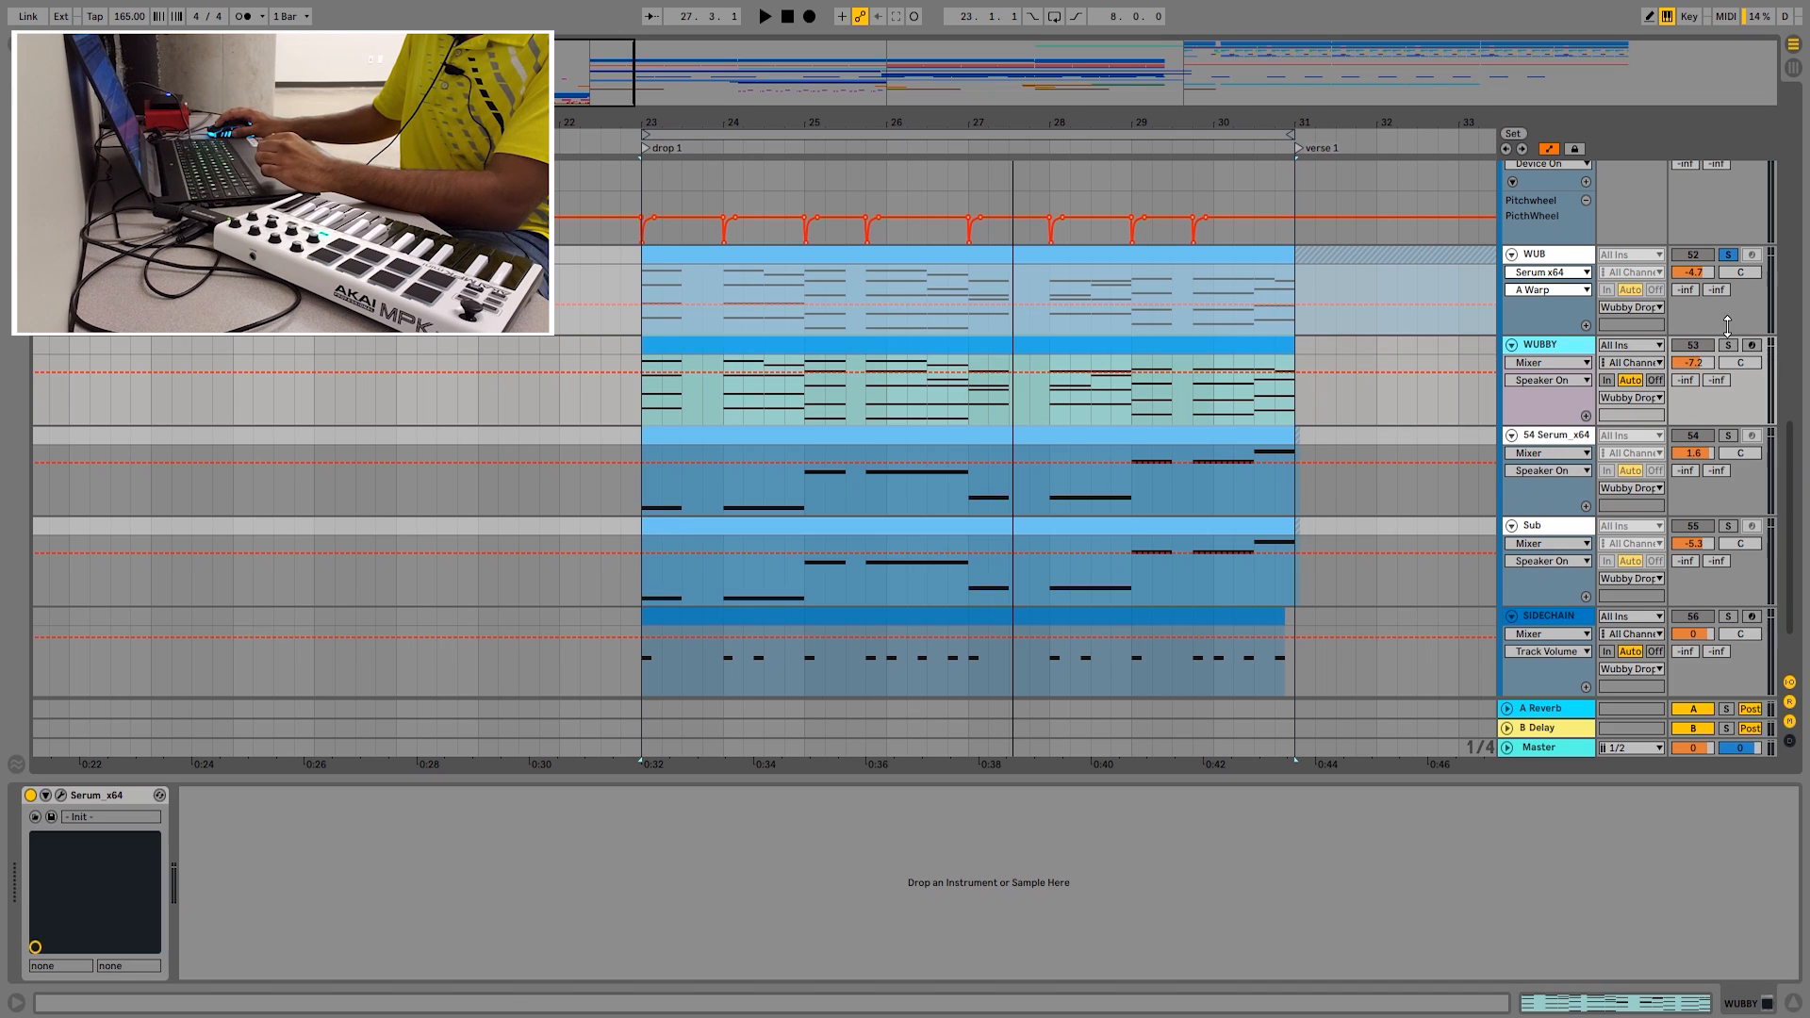
pyautogui.click(62, 795)
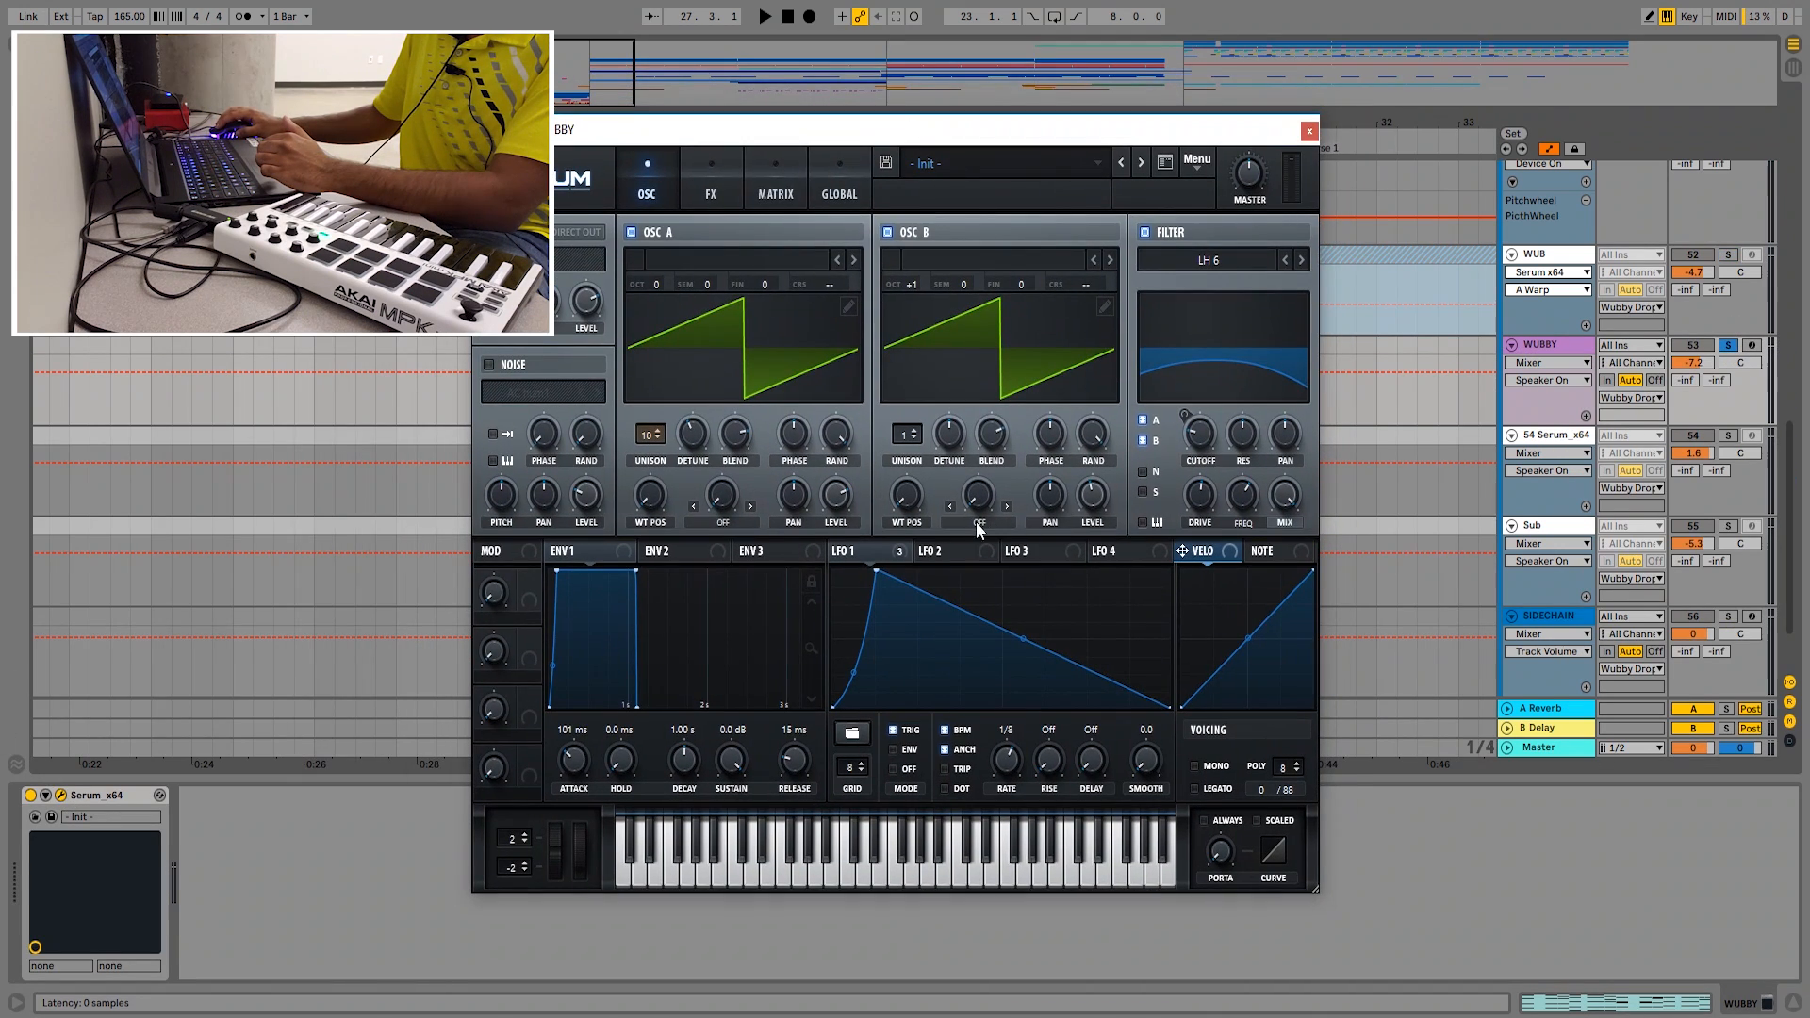
# - View the effects rack in WUBBY's Serum and close the instrument
pyautogui.click(712, 189)
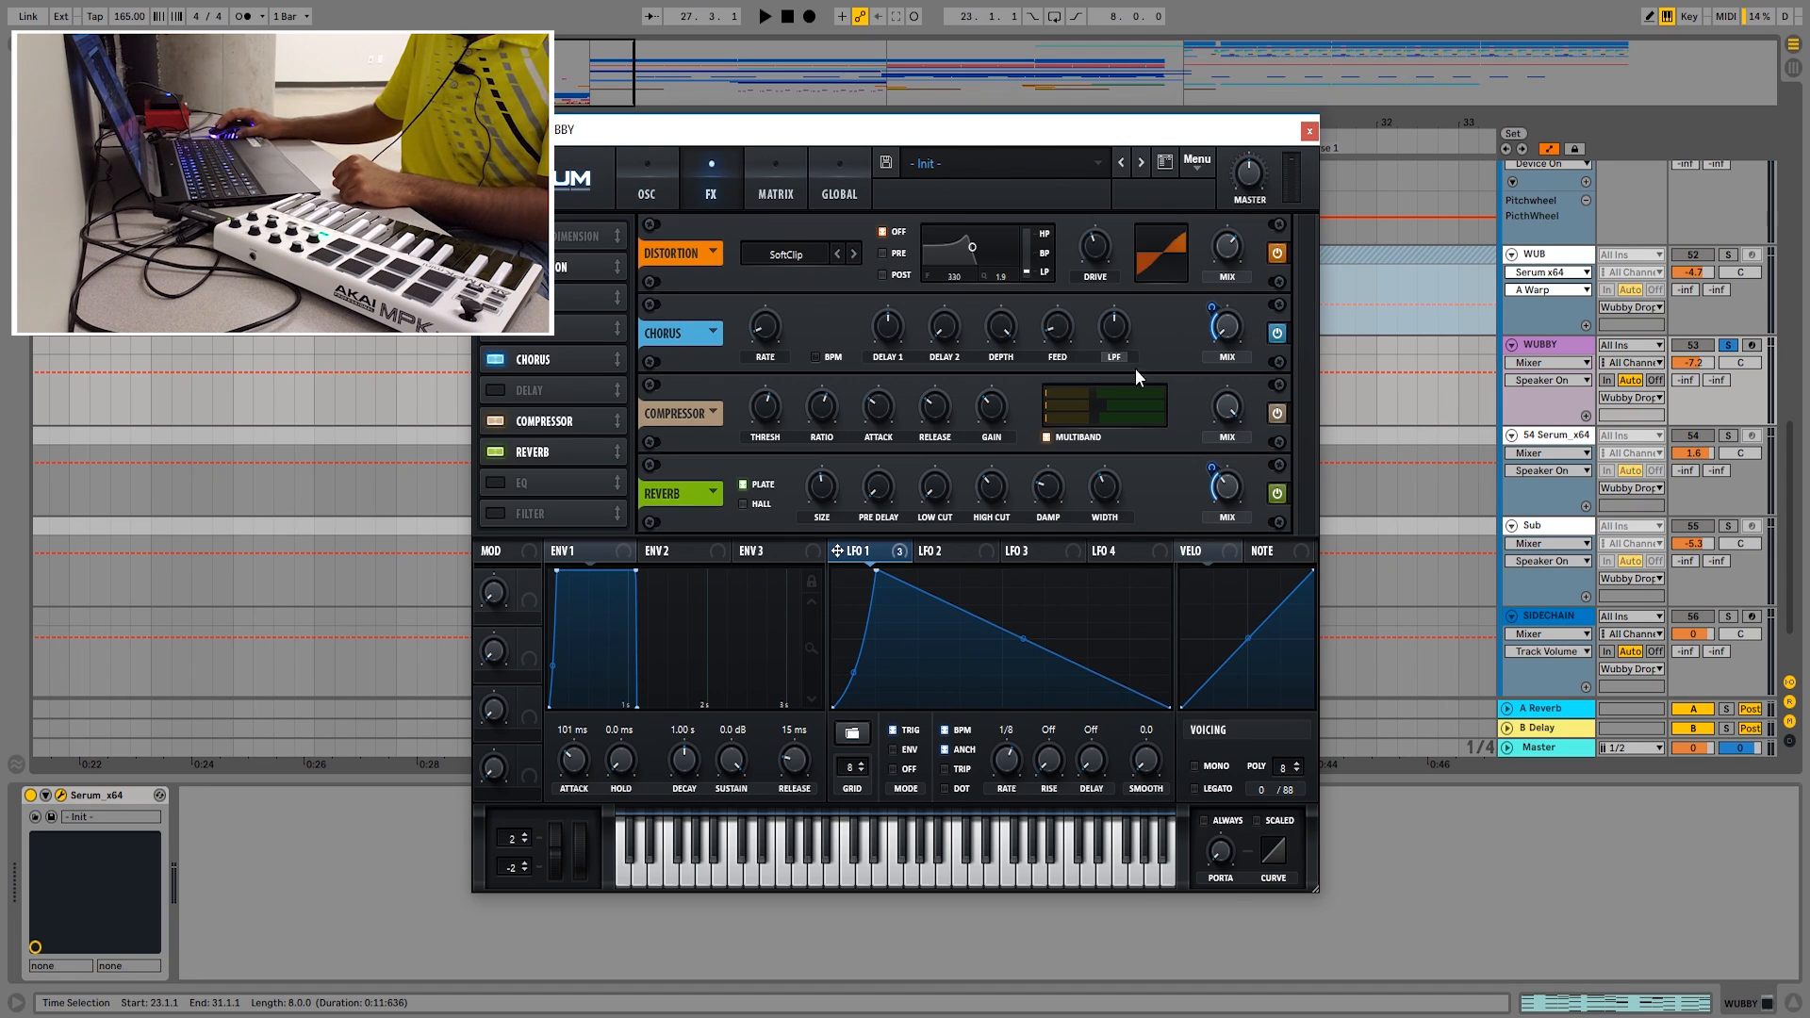
pyautogui.click(658, 189)
pyautogui.click(1308, 130)
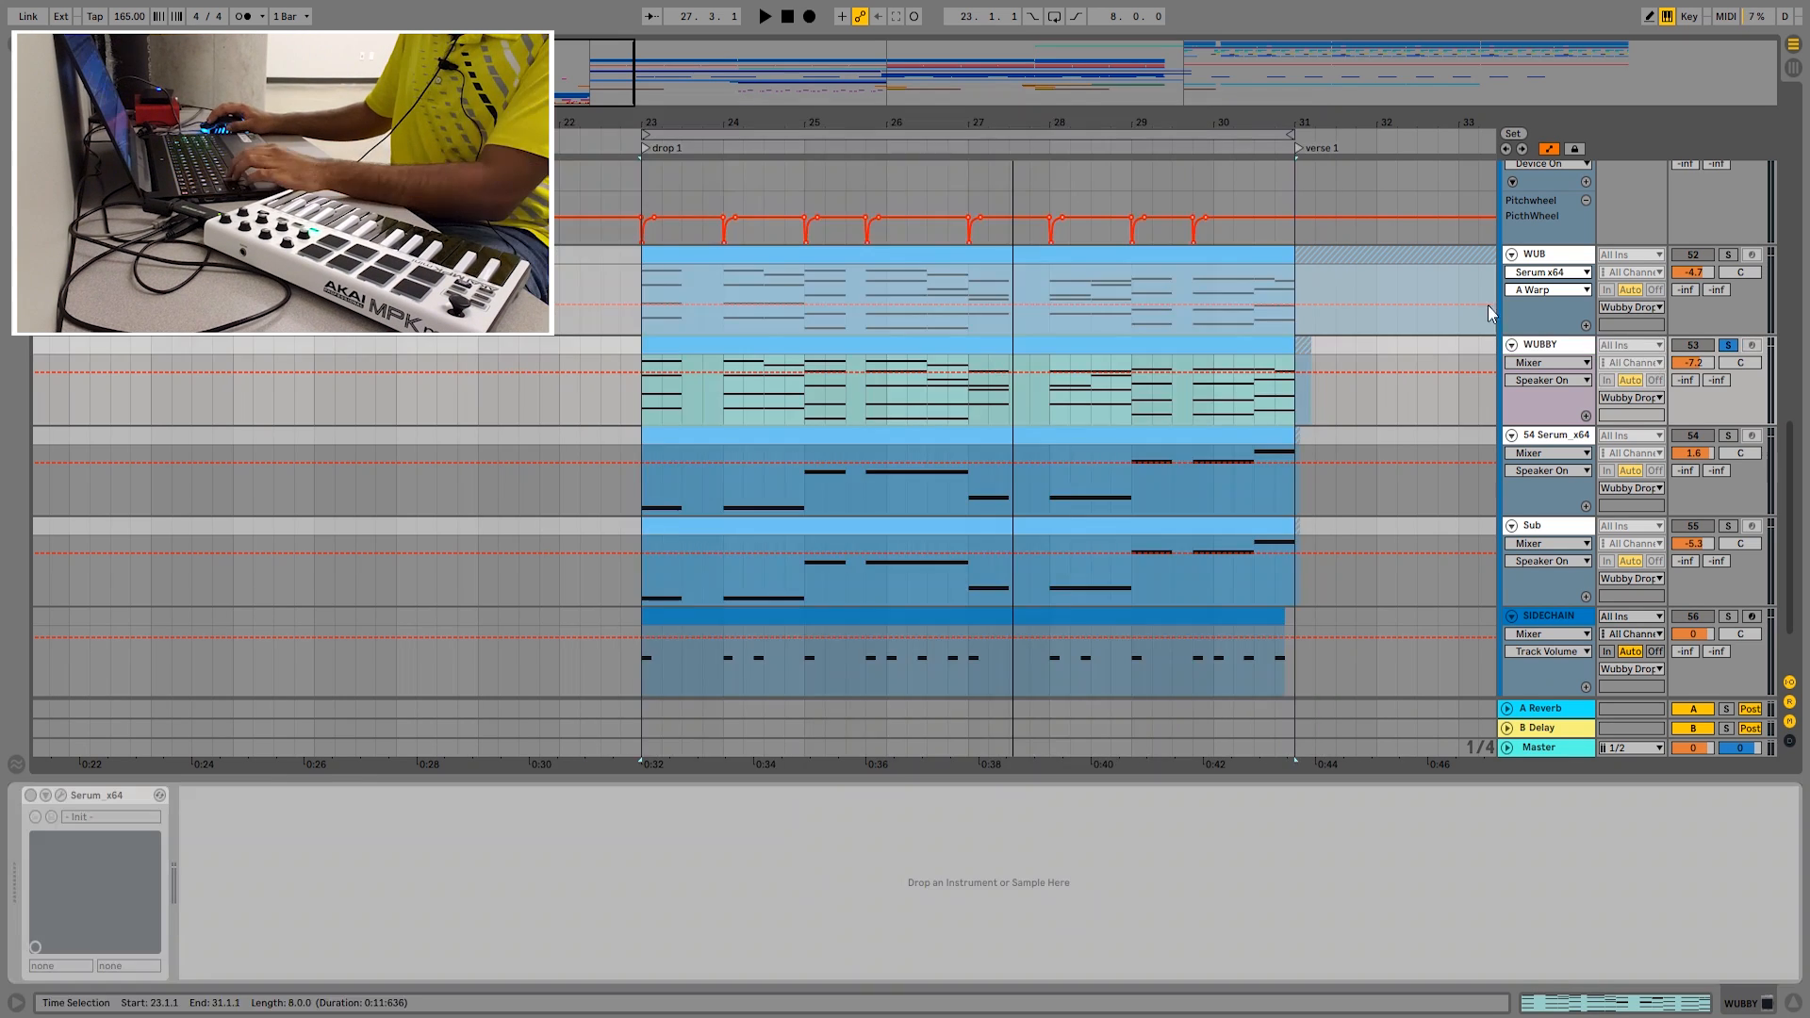
# - Play WUBBY's drop 1 MIDI clip soloed while viewing its notes, and return to the track's devices
pyautogui.doubleClick(698, 348)
pyautogui.press('space')
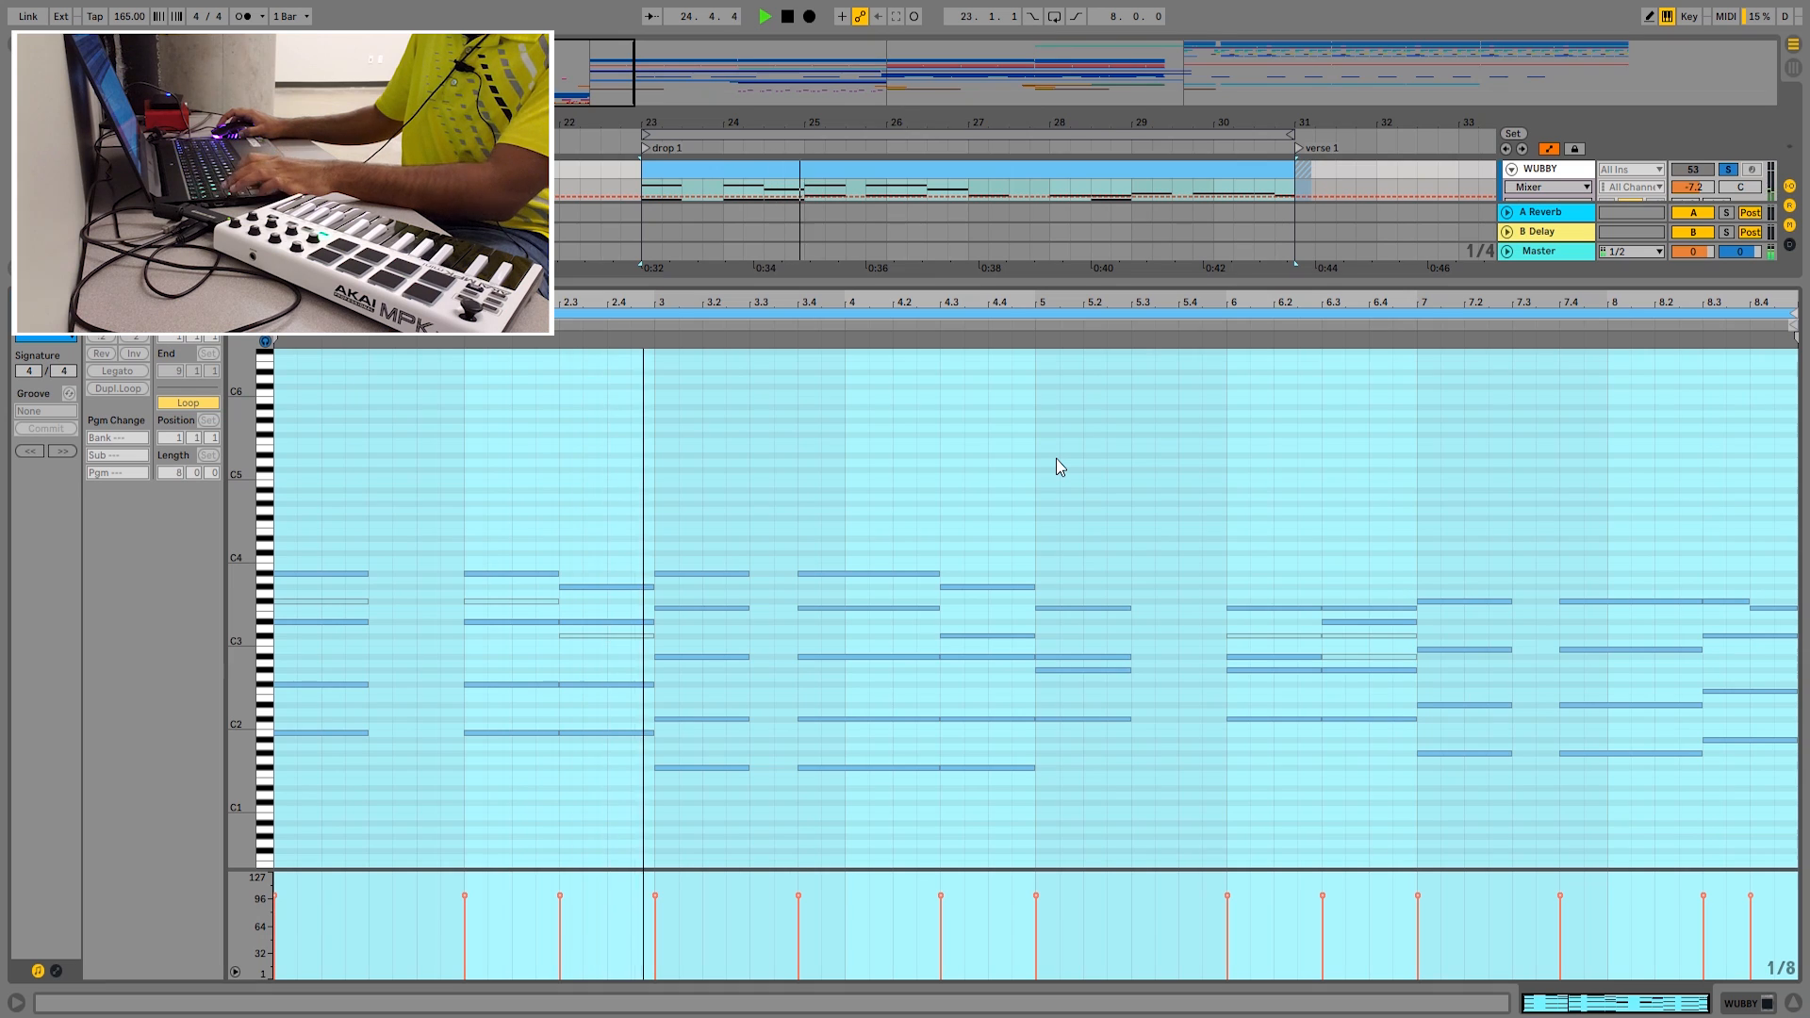
pyautogui.hotkey('shift', 'Tab')
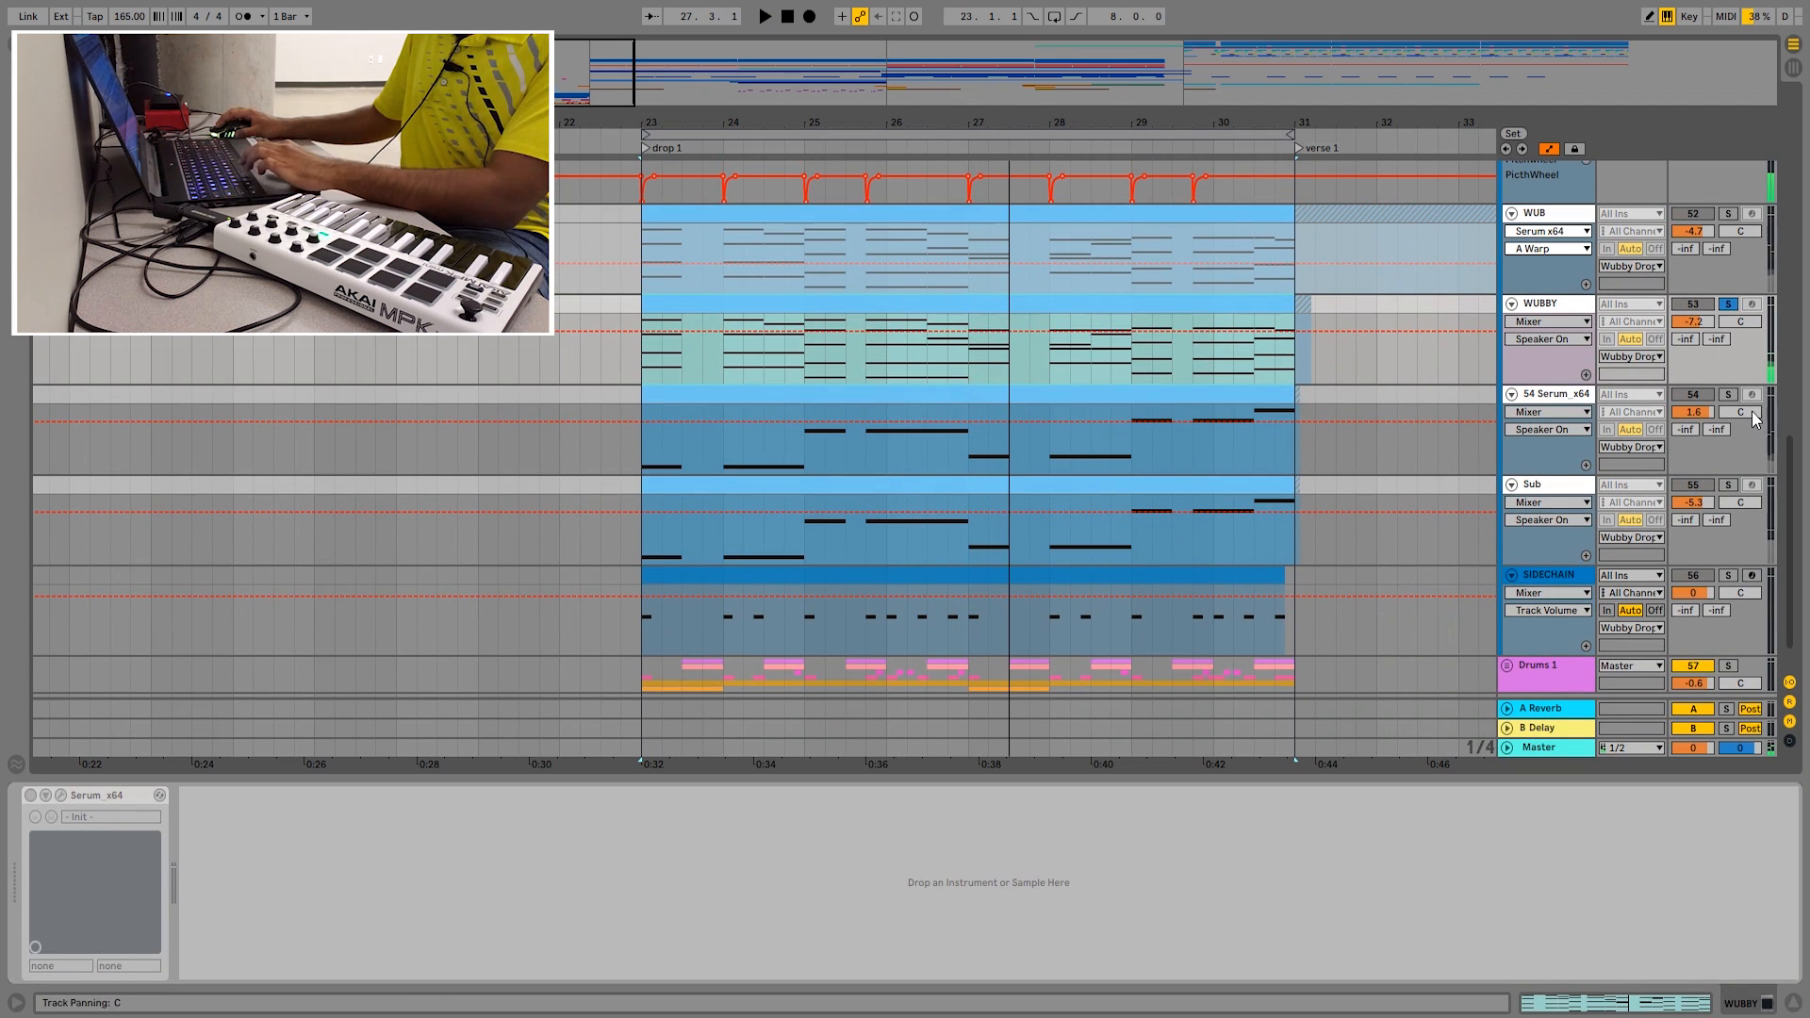
# - Solo and unfreeze the 54 Serum_x64 track and open its Serum instrument
pyautogui.click(1555, 398)
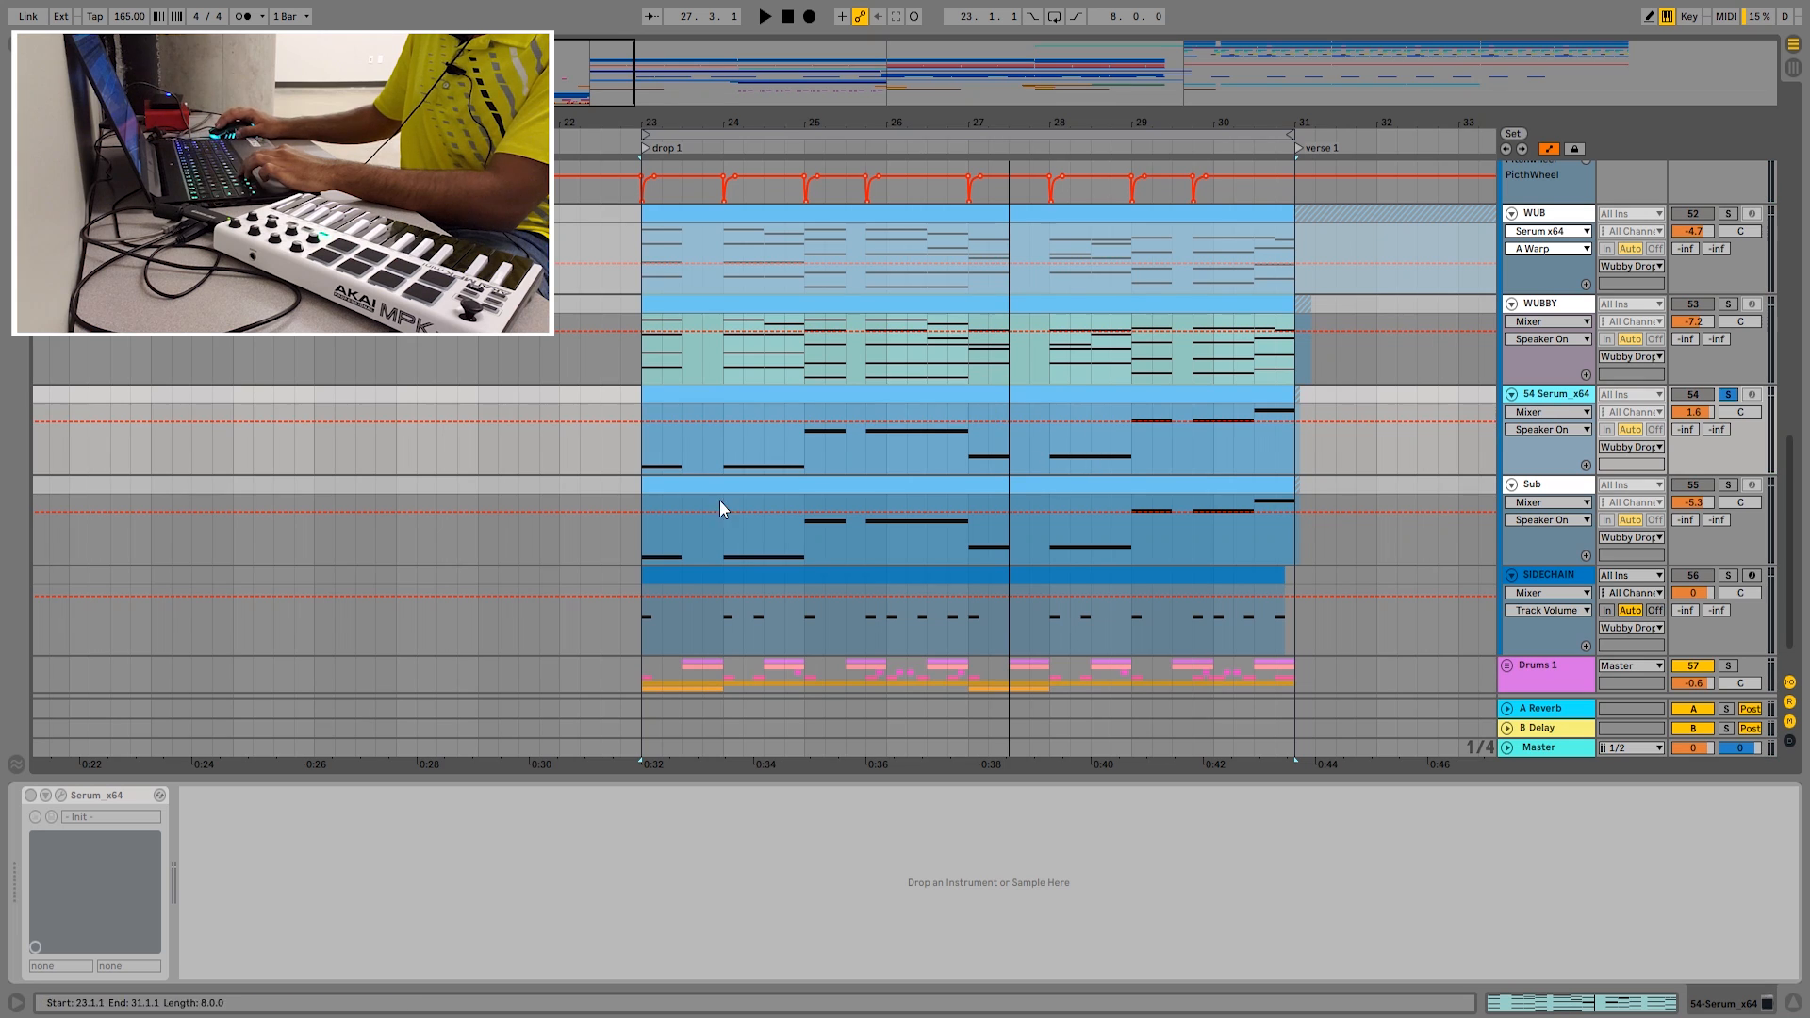
pyautogui.rightClick(1552, 400)
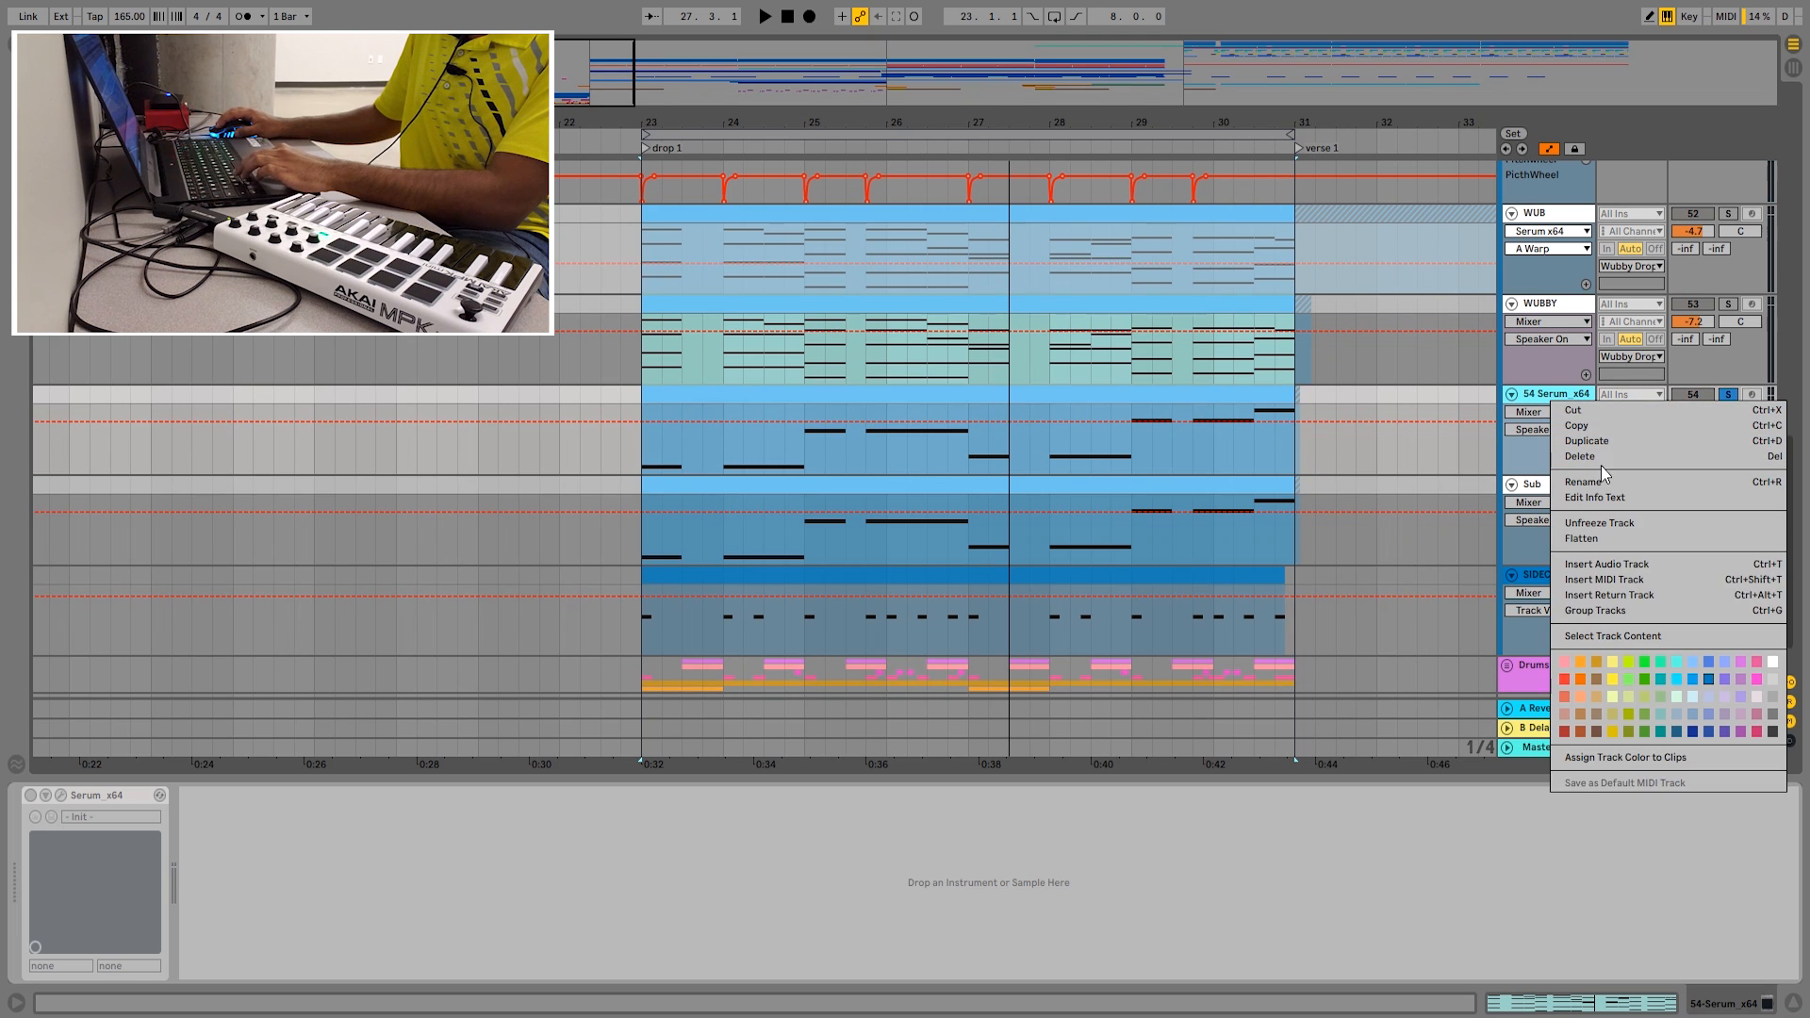
pyautogui.click(1609, 523)
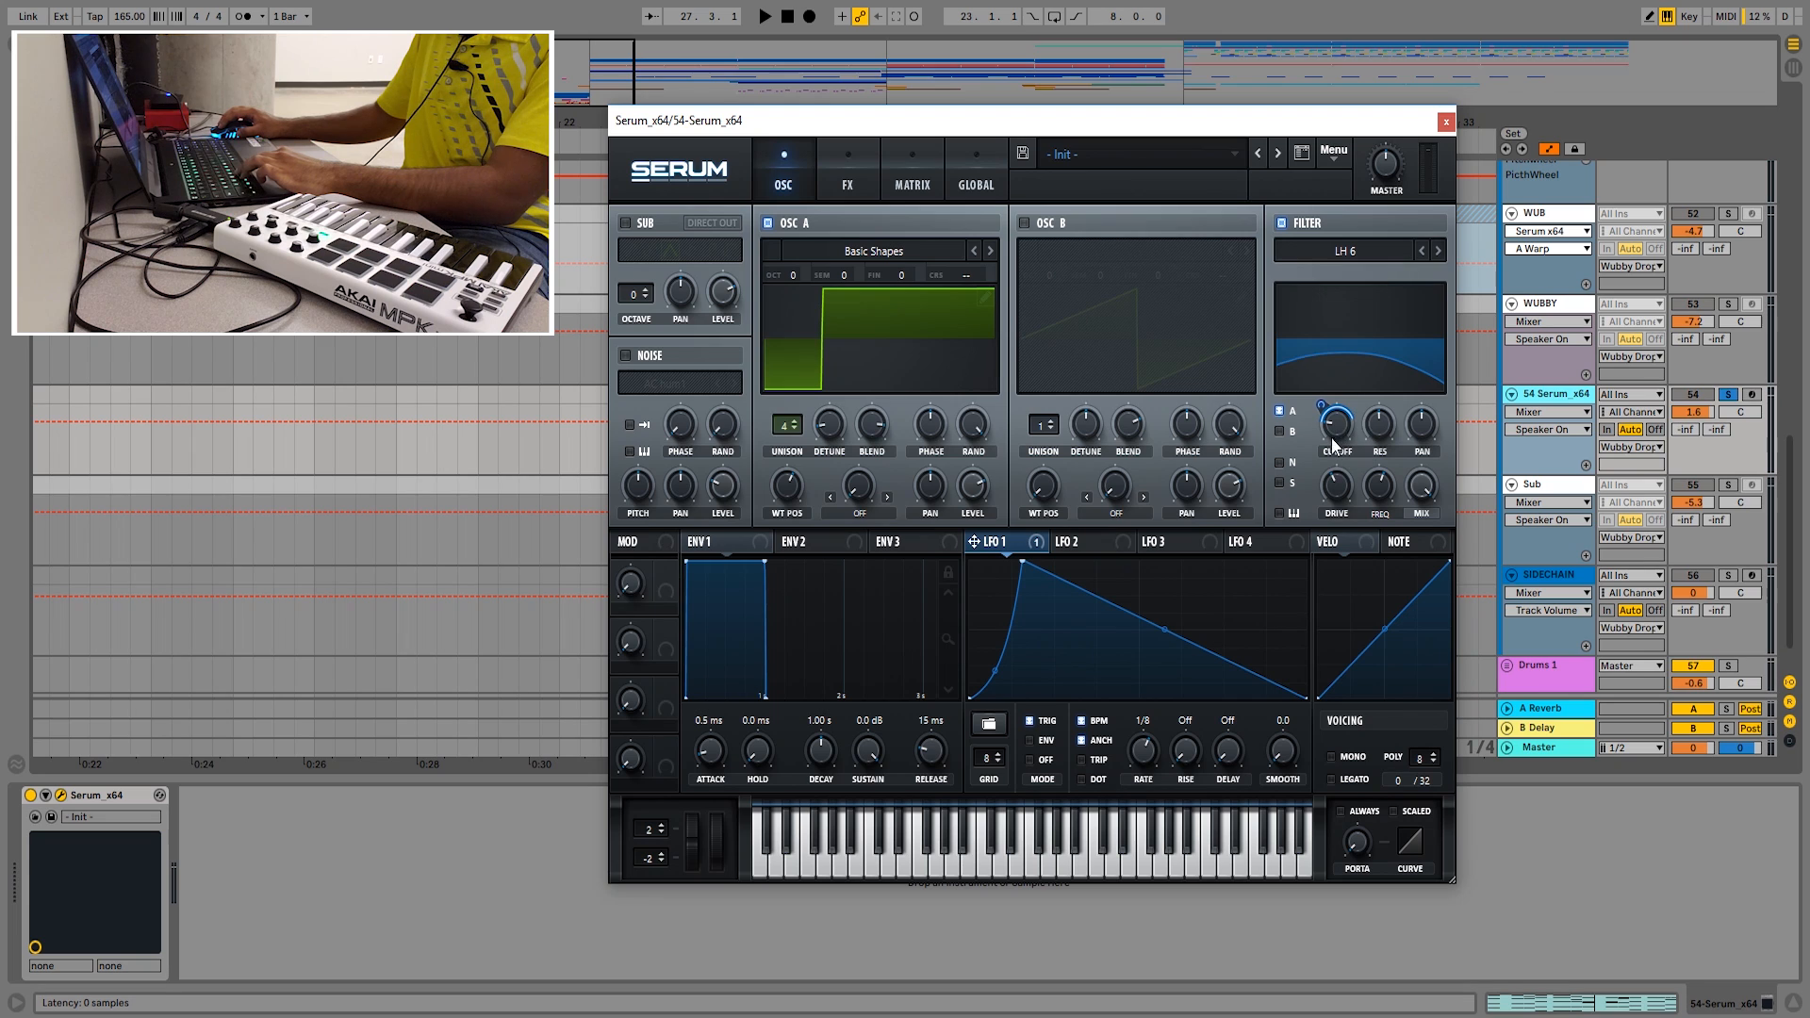
# - View the effects rack and oscillators of the 54 Serum_x64 instrument, close it, and play the track soloed
pyautogui.click(846, 189)
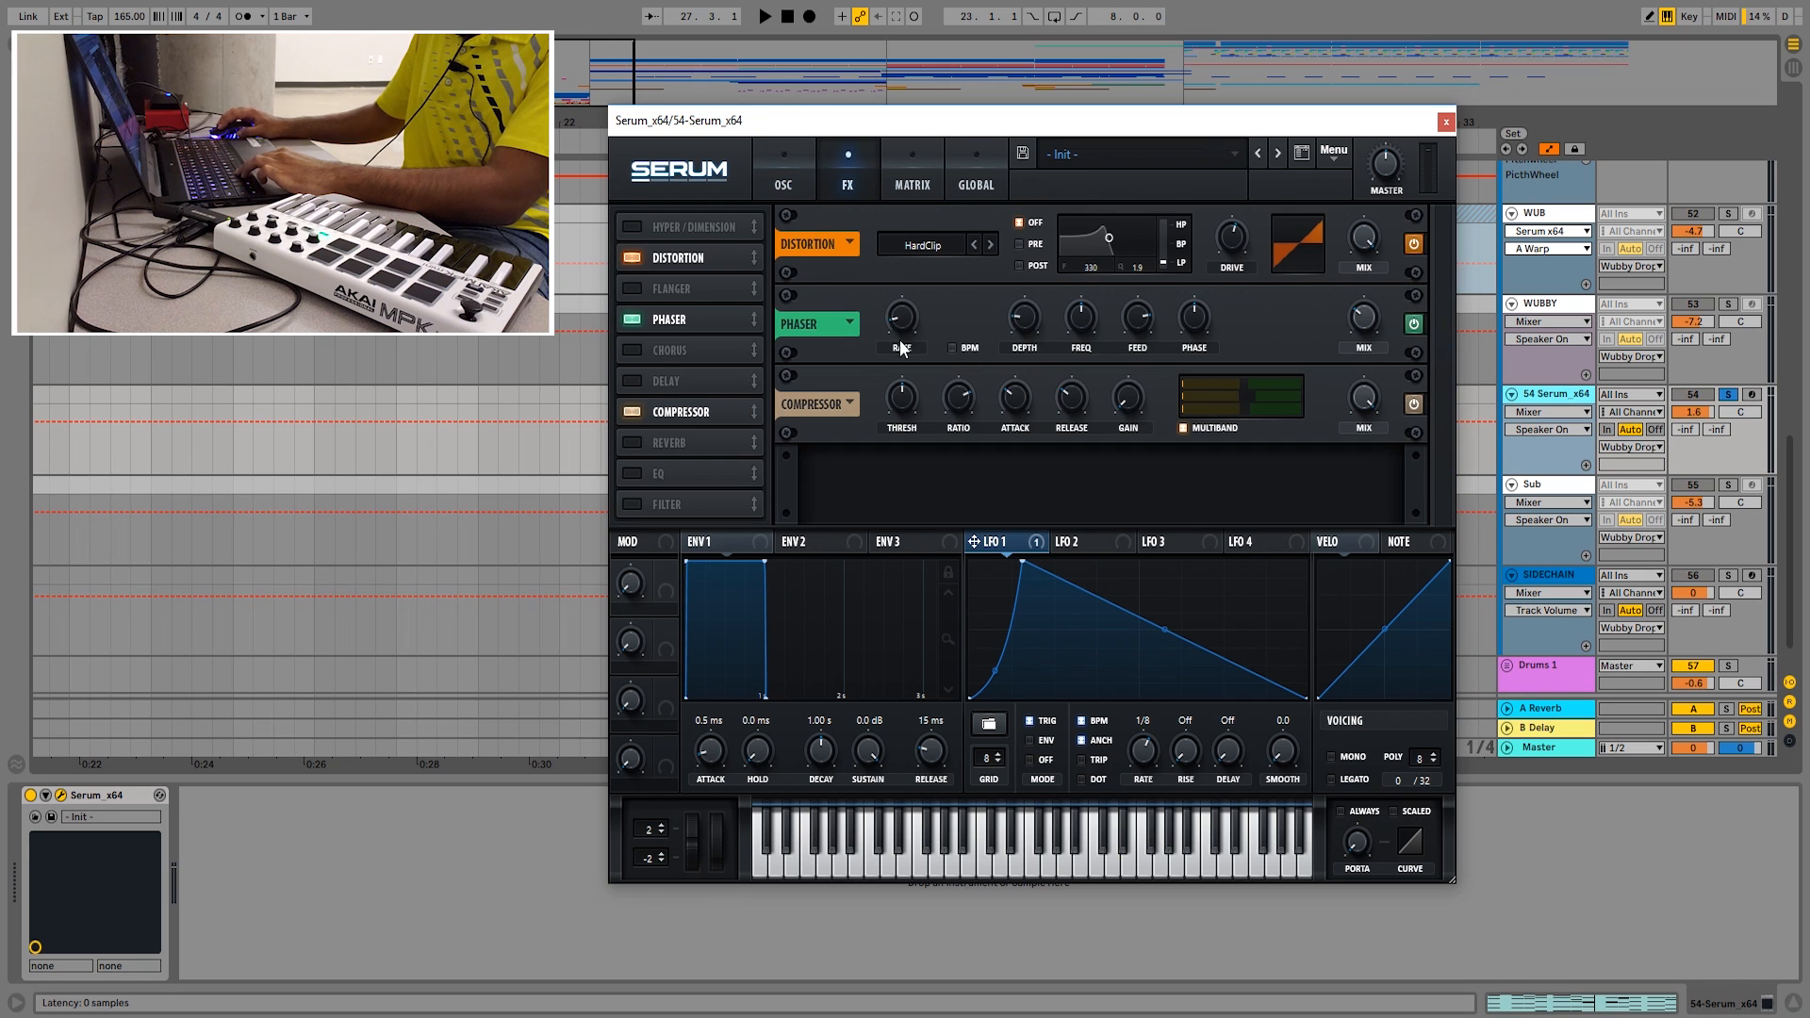
pyautogui.click(795, 179)
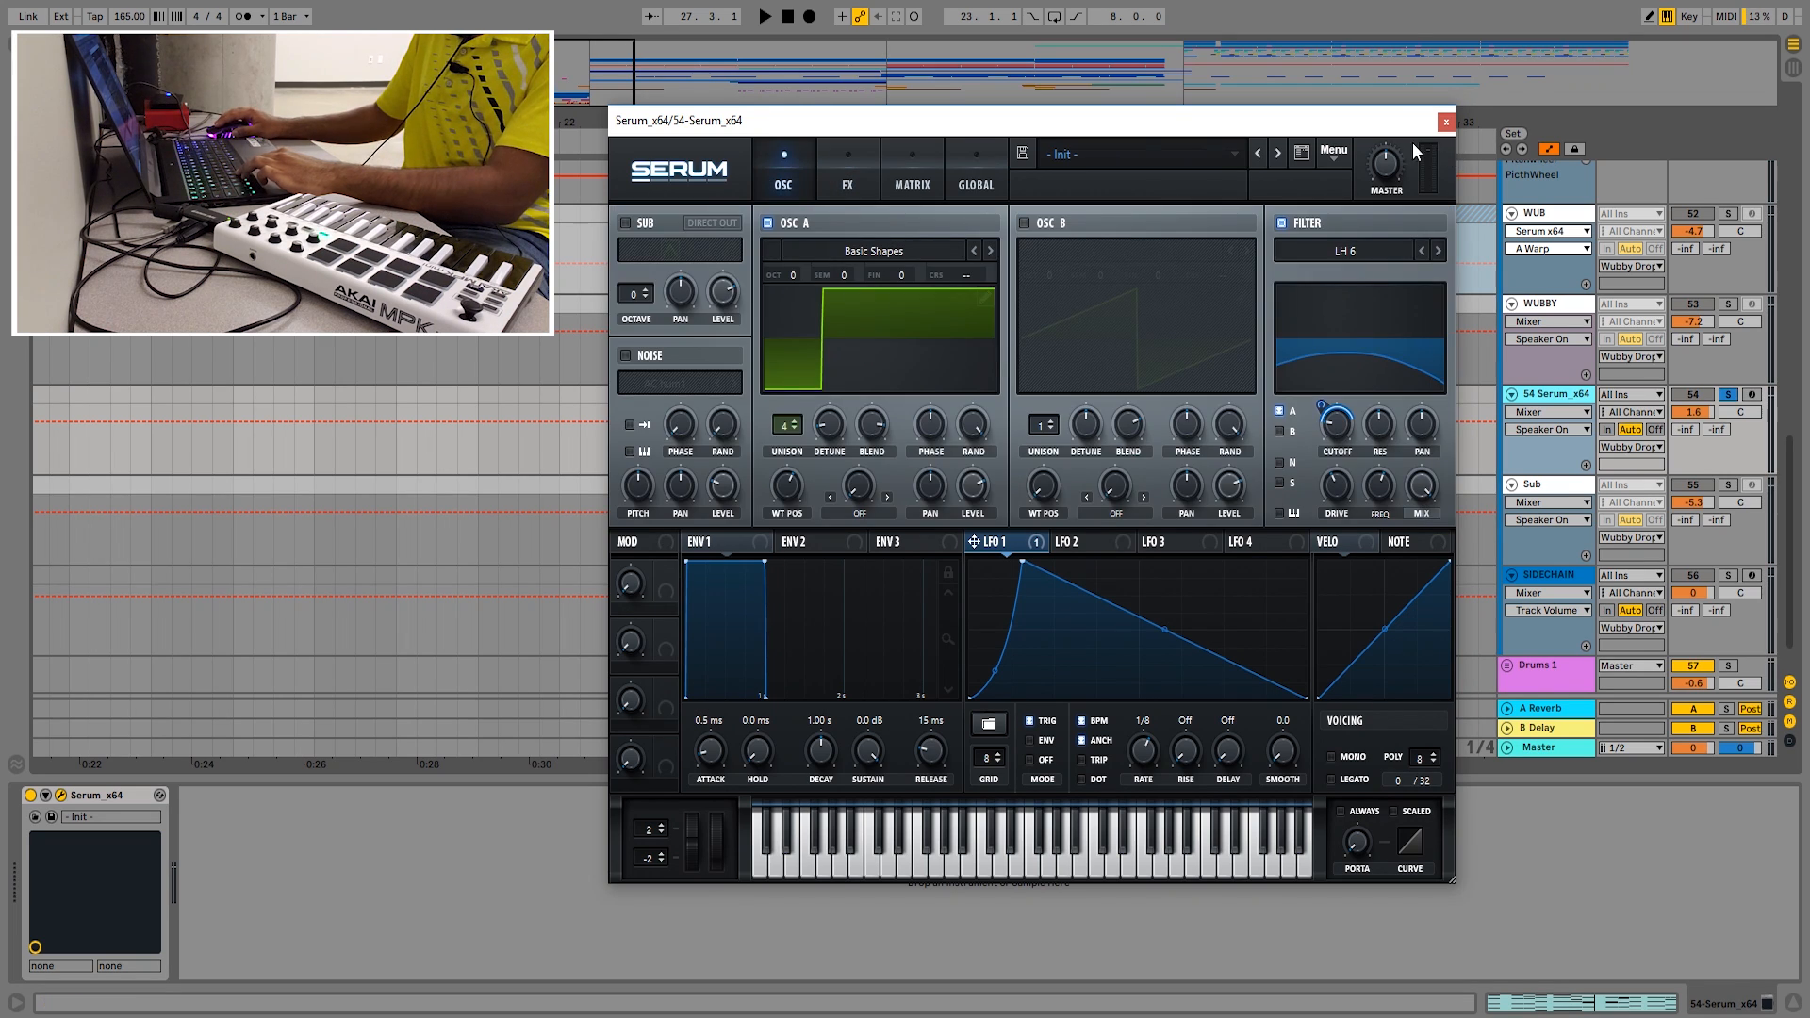
pyautogui.click(1445, 122)
pyautogui.press('space')
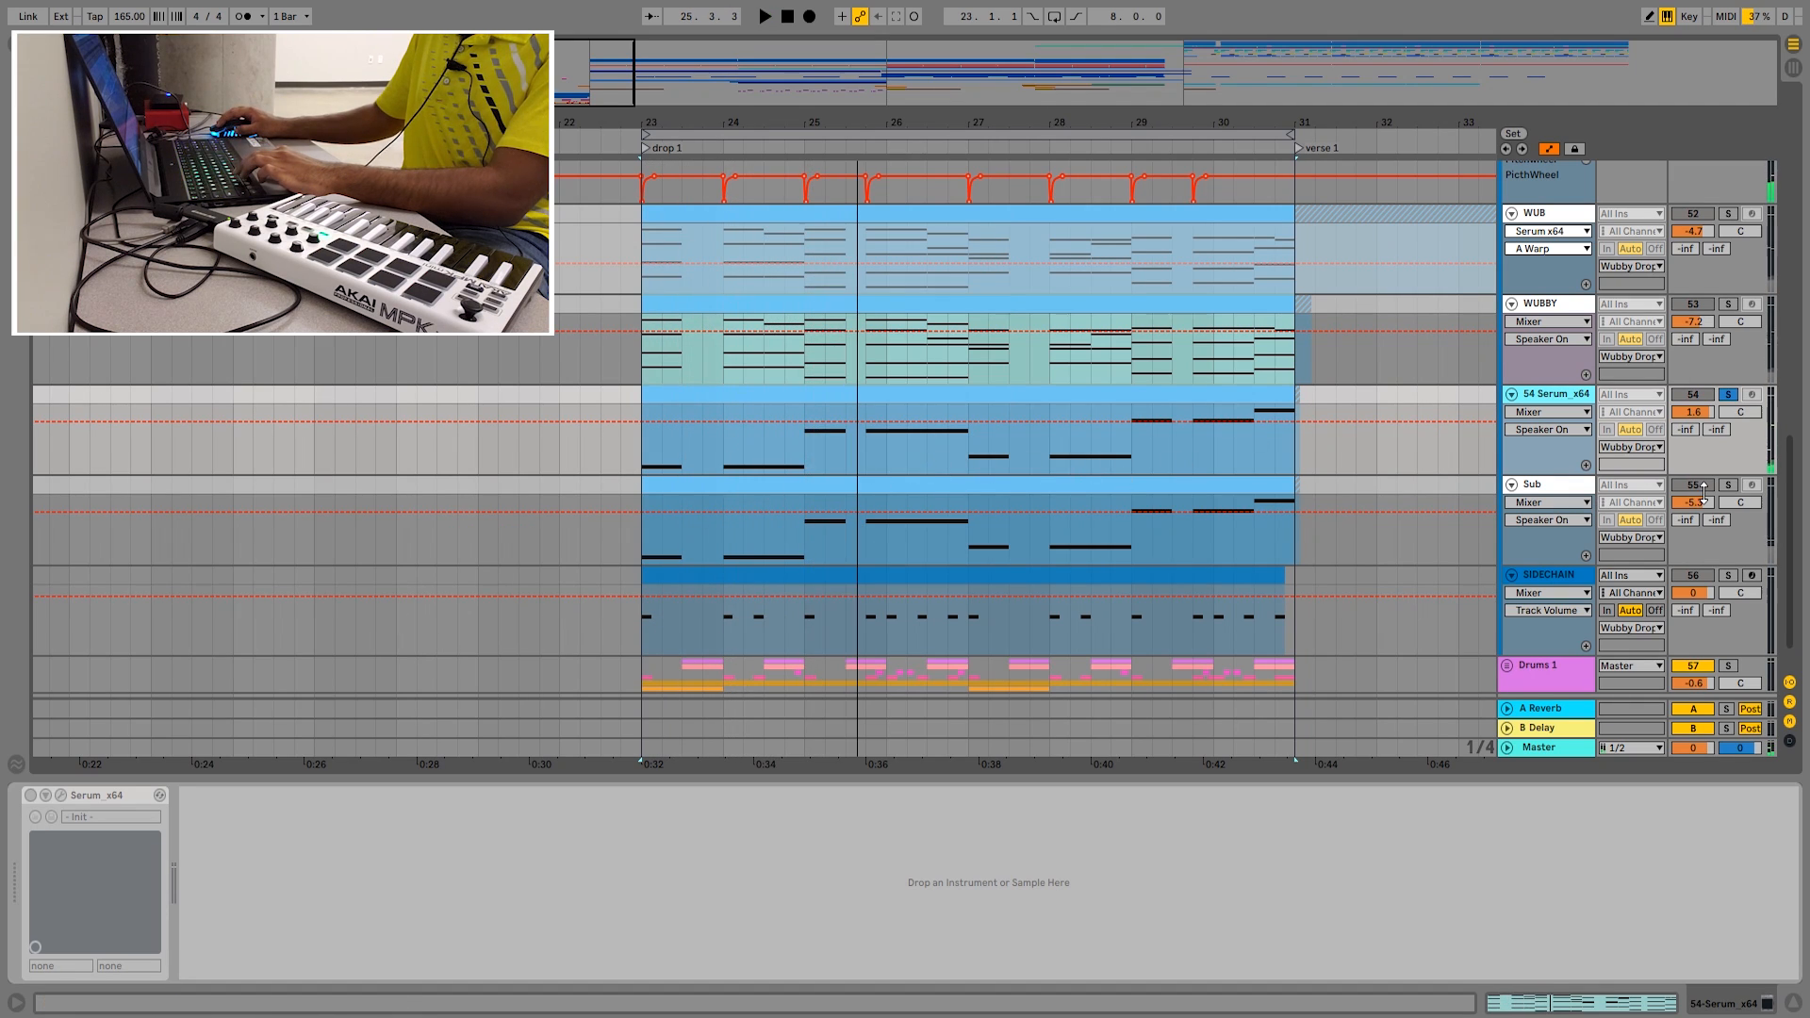
# - Collapse the Wubby Drop Synth group and go to the drop synth group at drop 2
pyautogui.scroll(-2, 1595, 504)
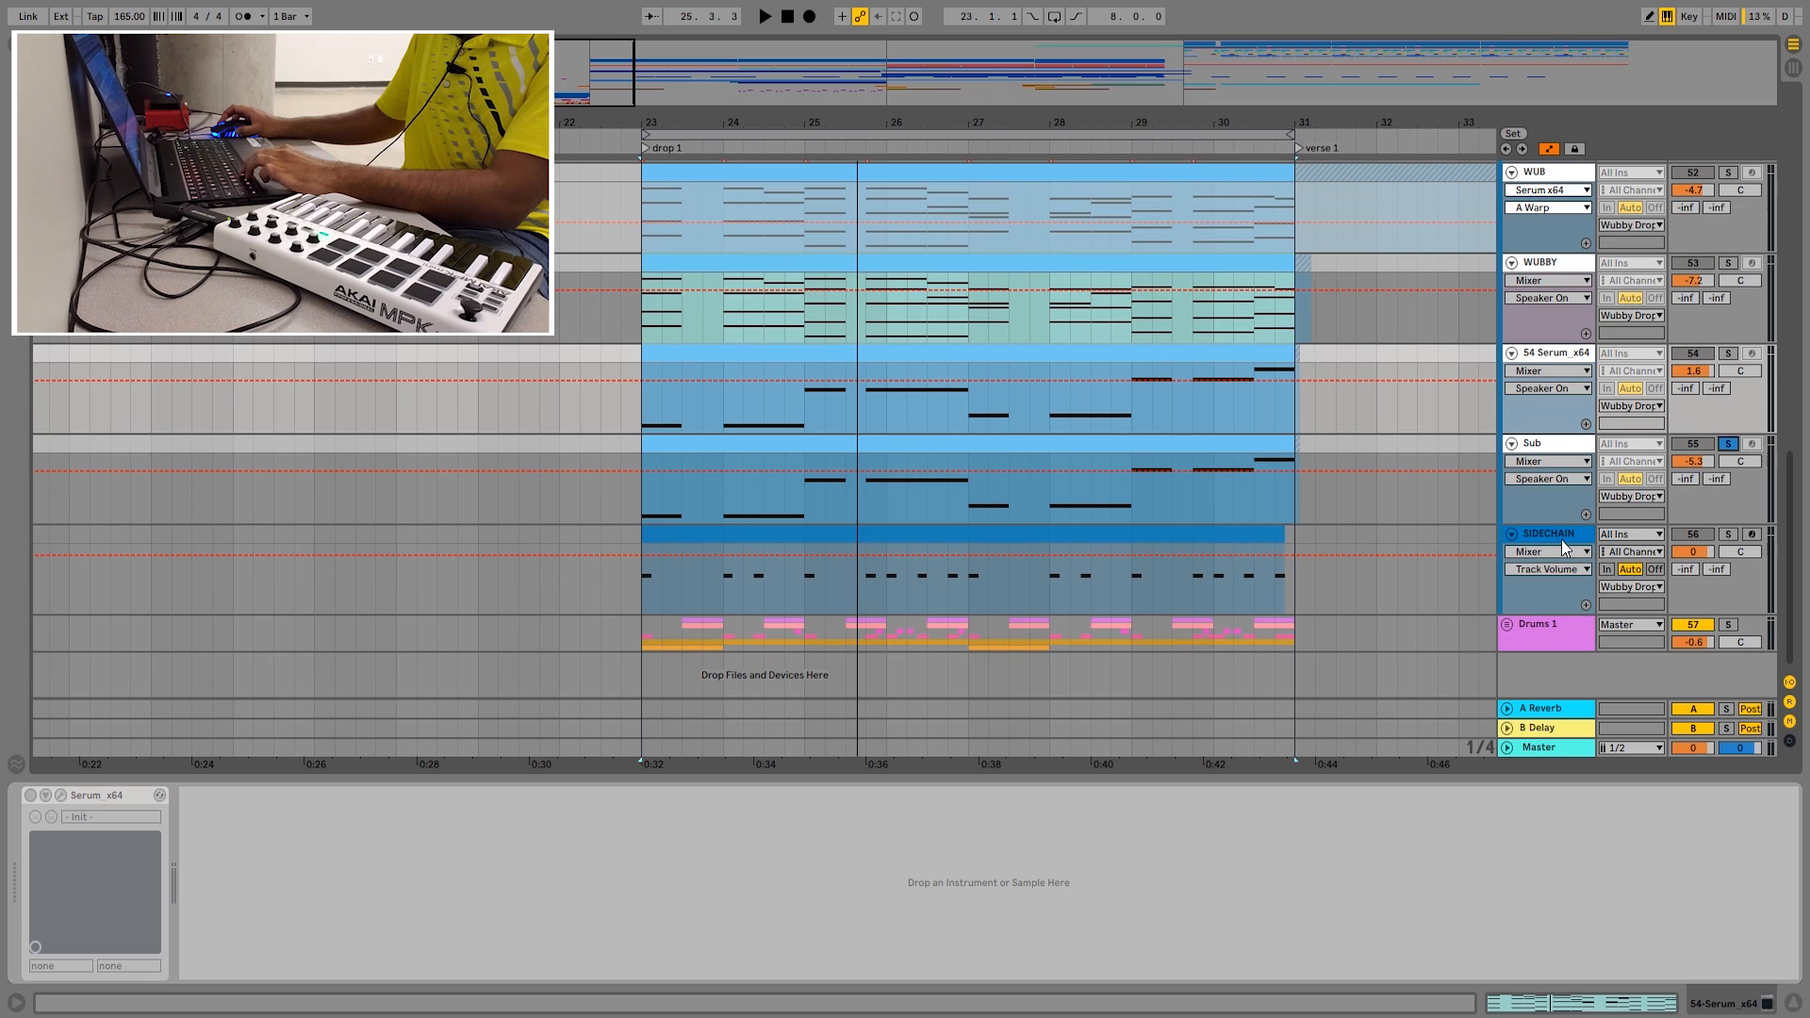
pyautogui.scroll(6, 1721, 534)
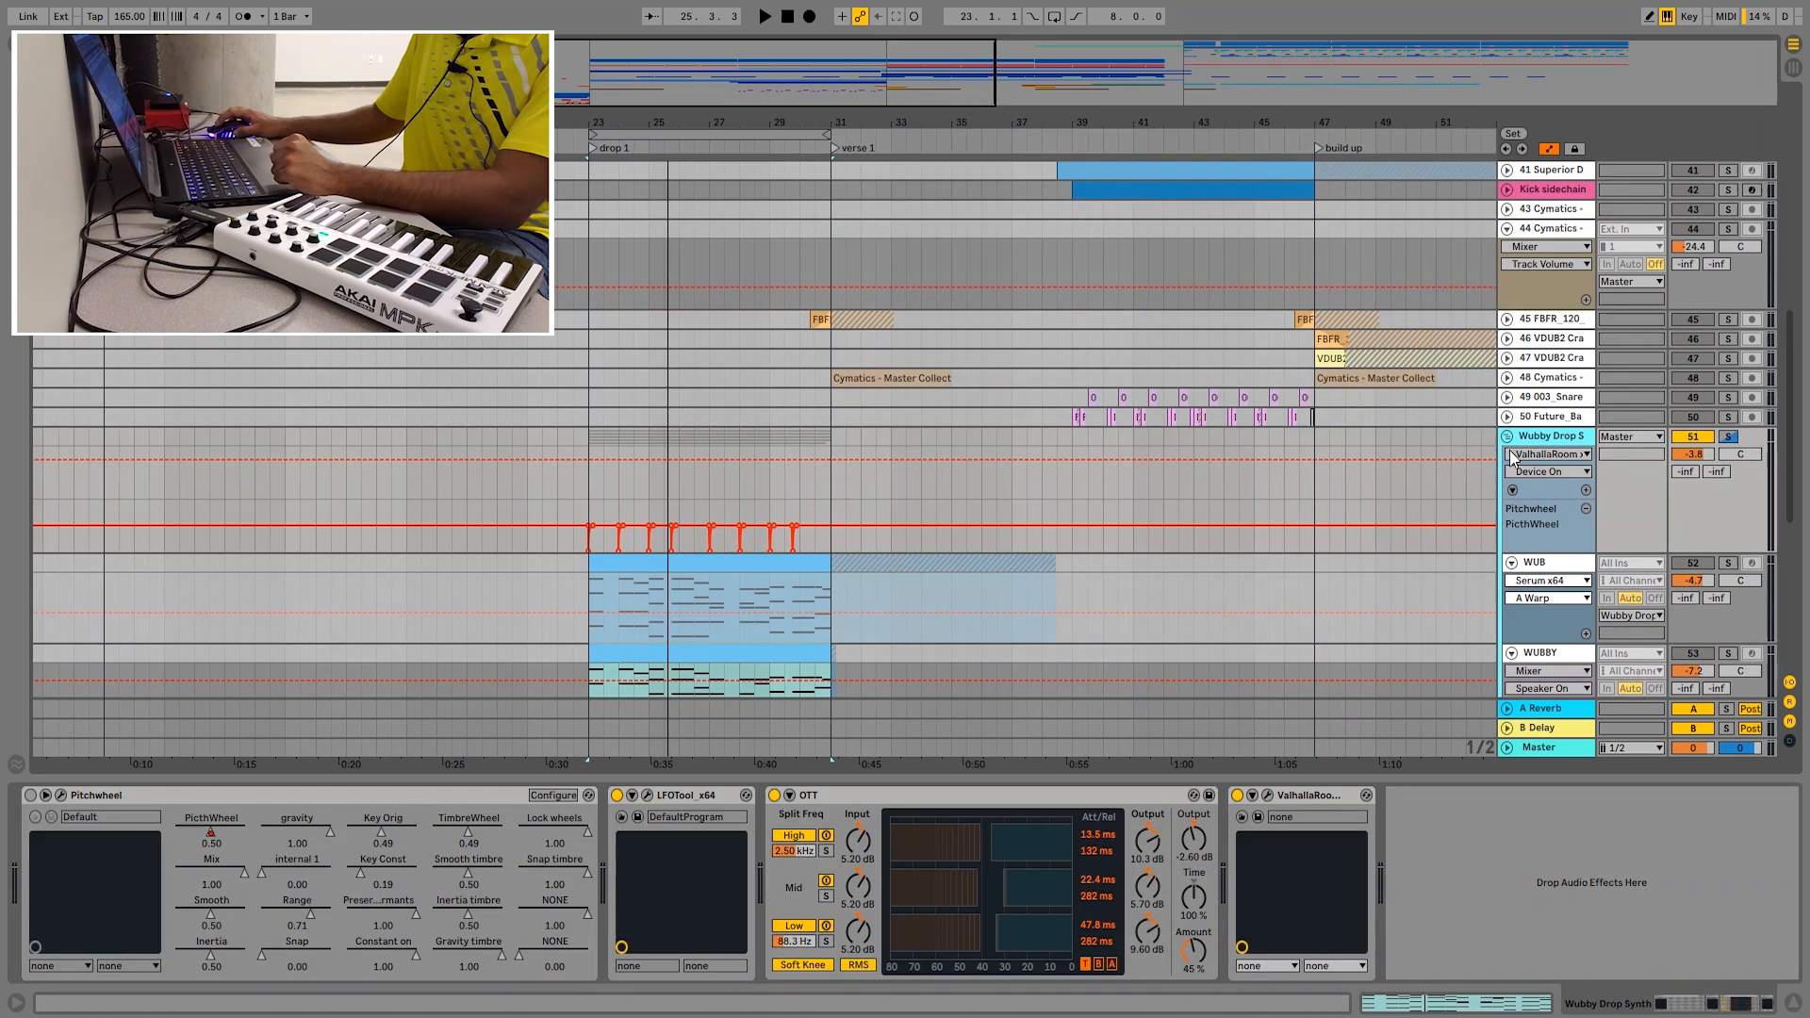
pyautogui.click(1508, 437)
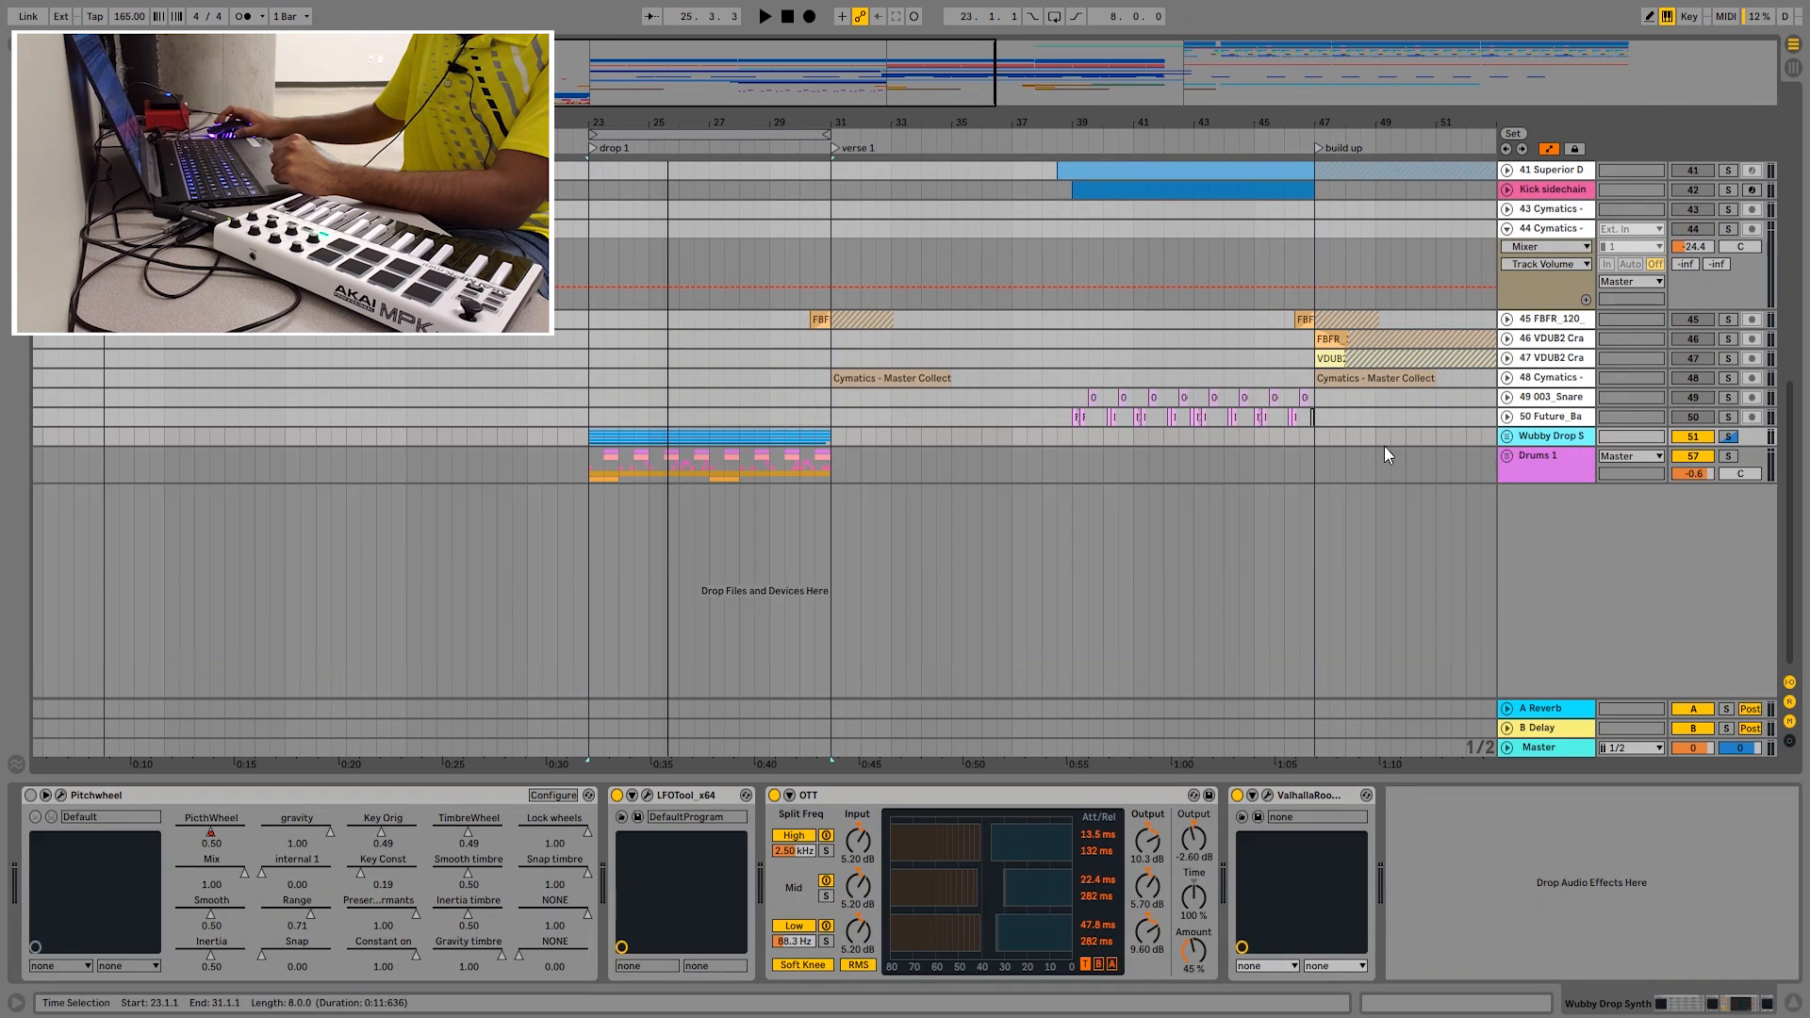
pyautogui.scroll(6, 1357, 377)
pyautogui.scroll(3, 1207, 388)
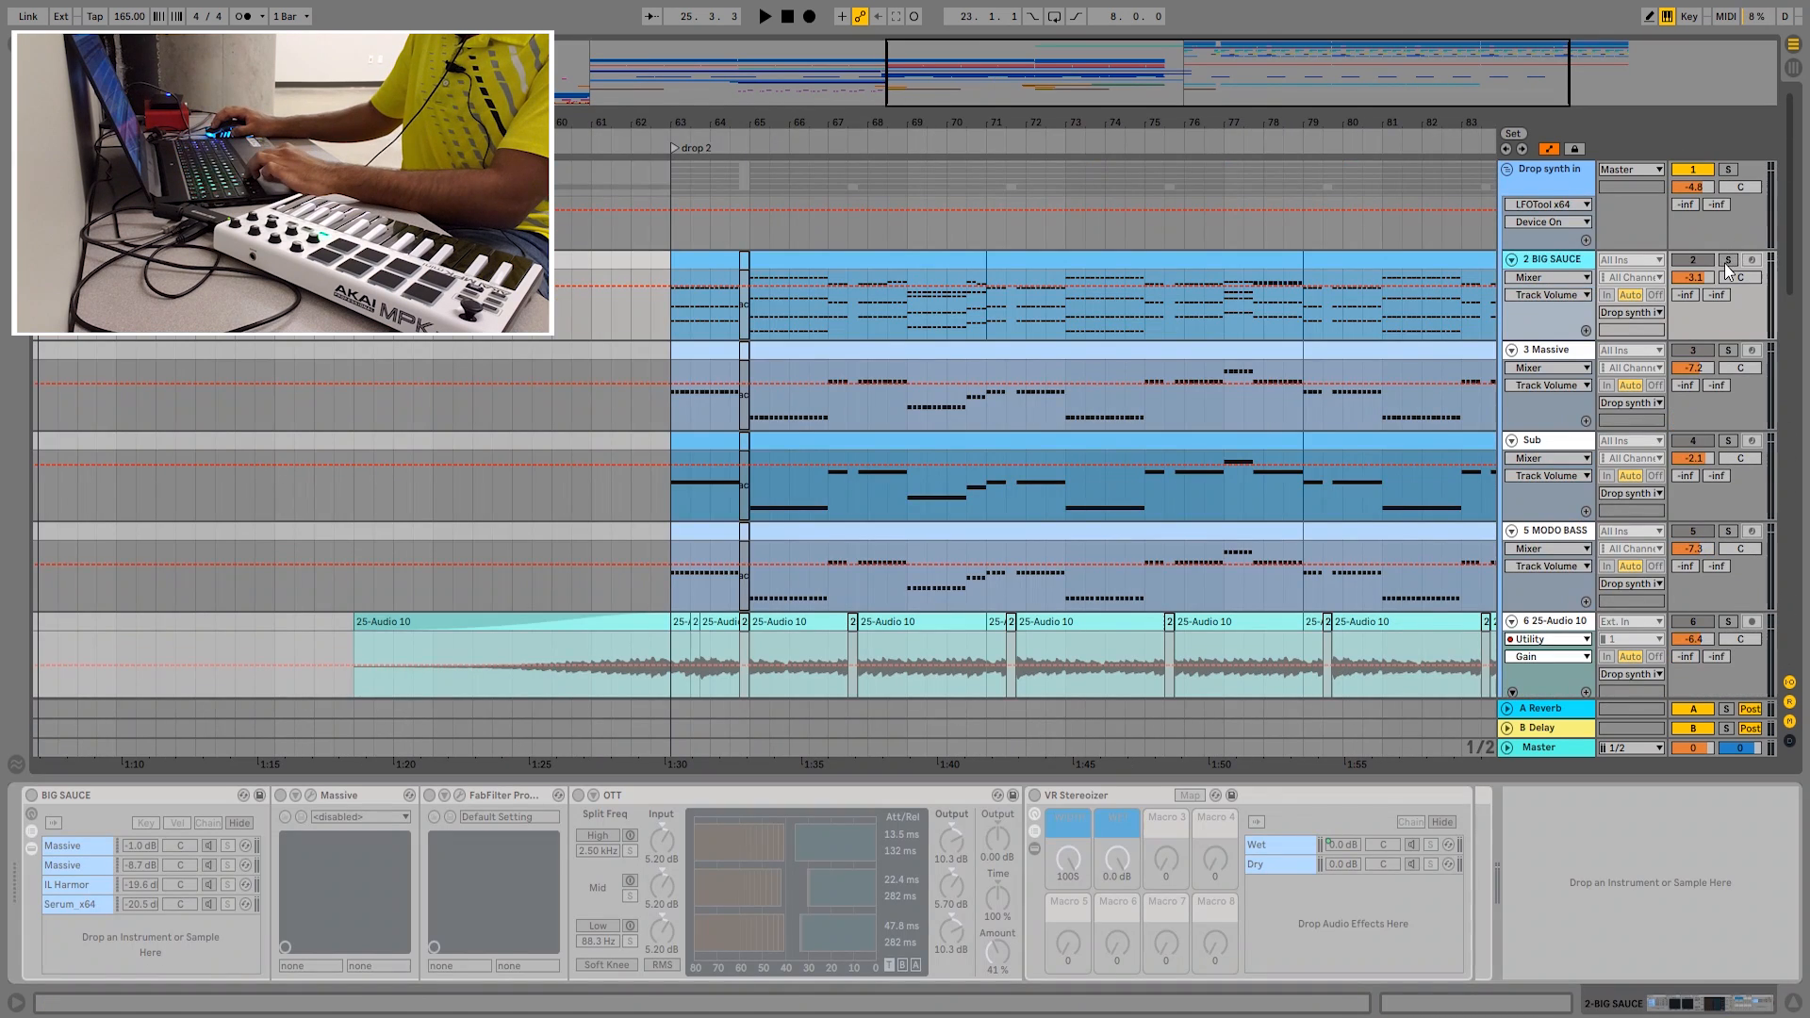
# - Place the insert marker at bar 63, the start of drop 2, and unfreeze the soloed BIG SAUCE track
pyautogui.click(677, 320)
pyautogui.scroll(3, 693, 325)
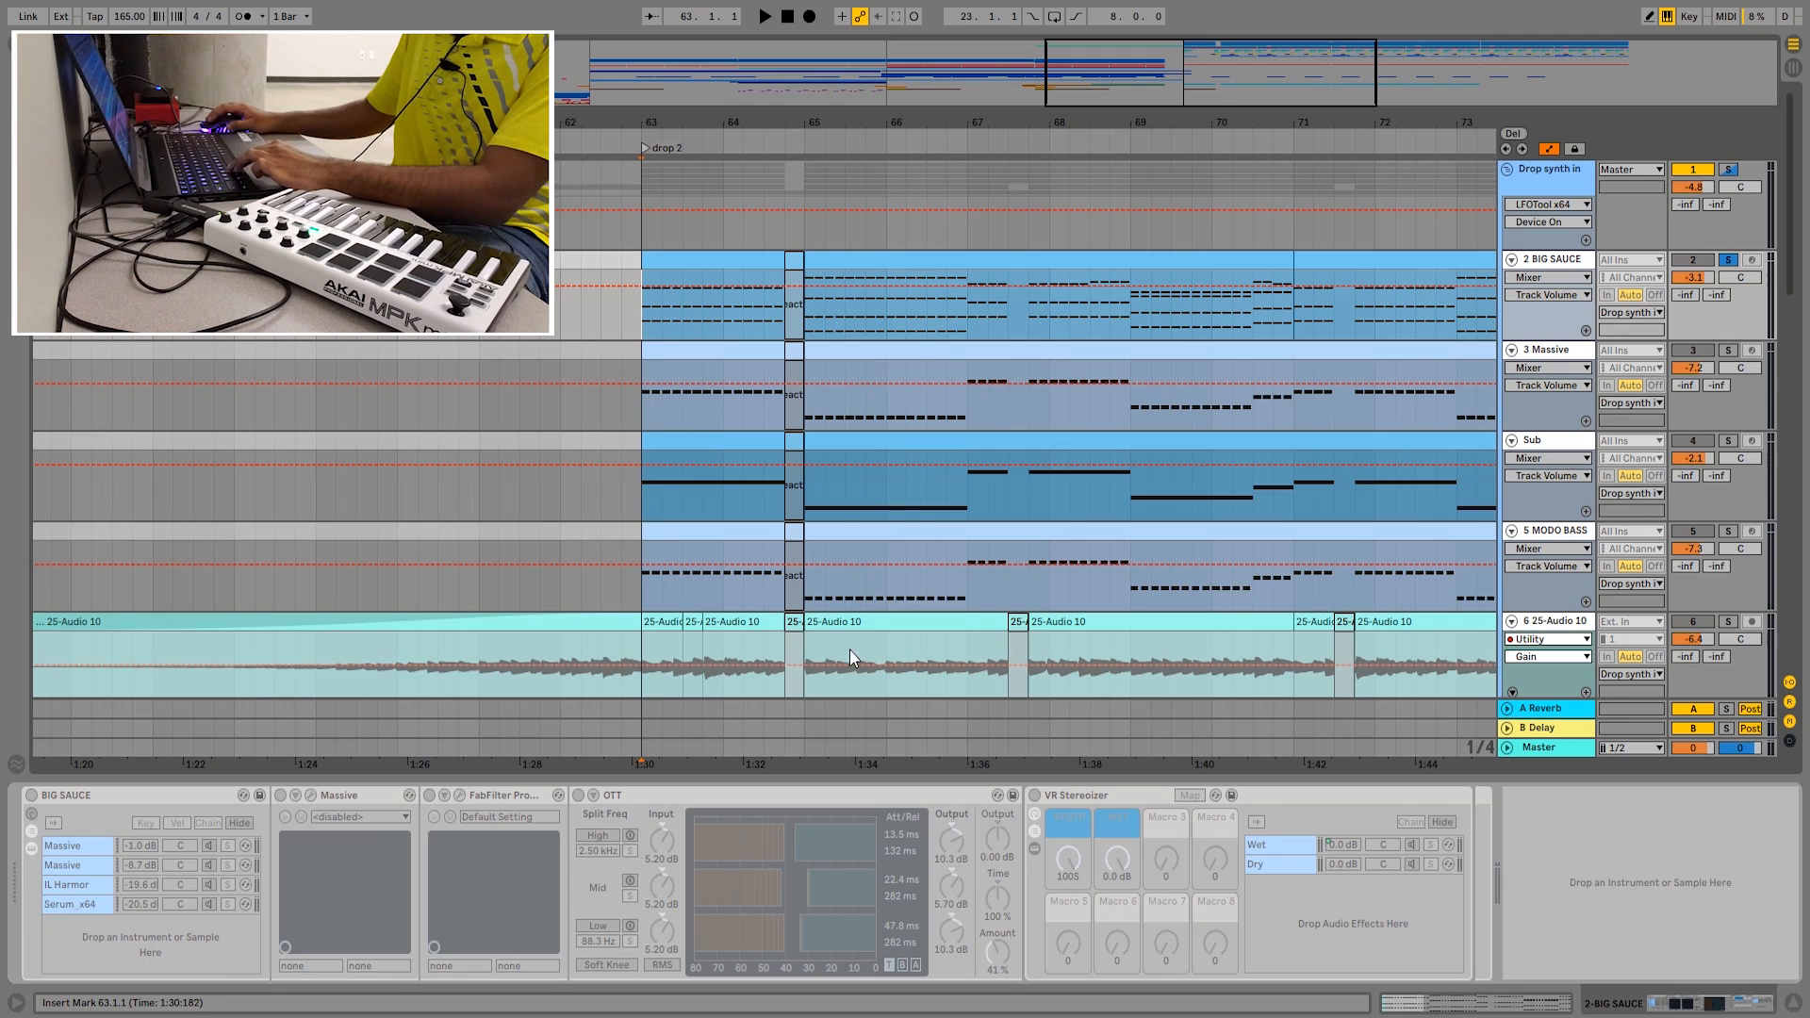
pyautogui.rightClick(1548, 267)
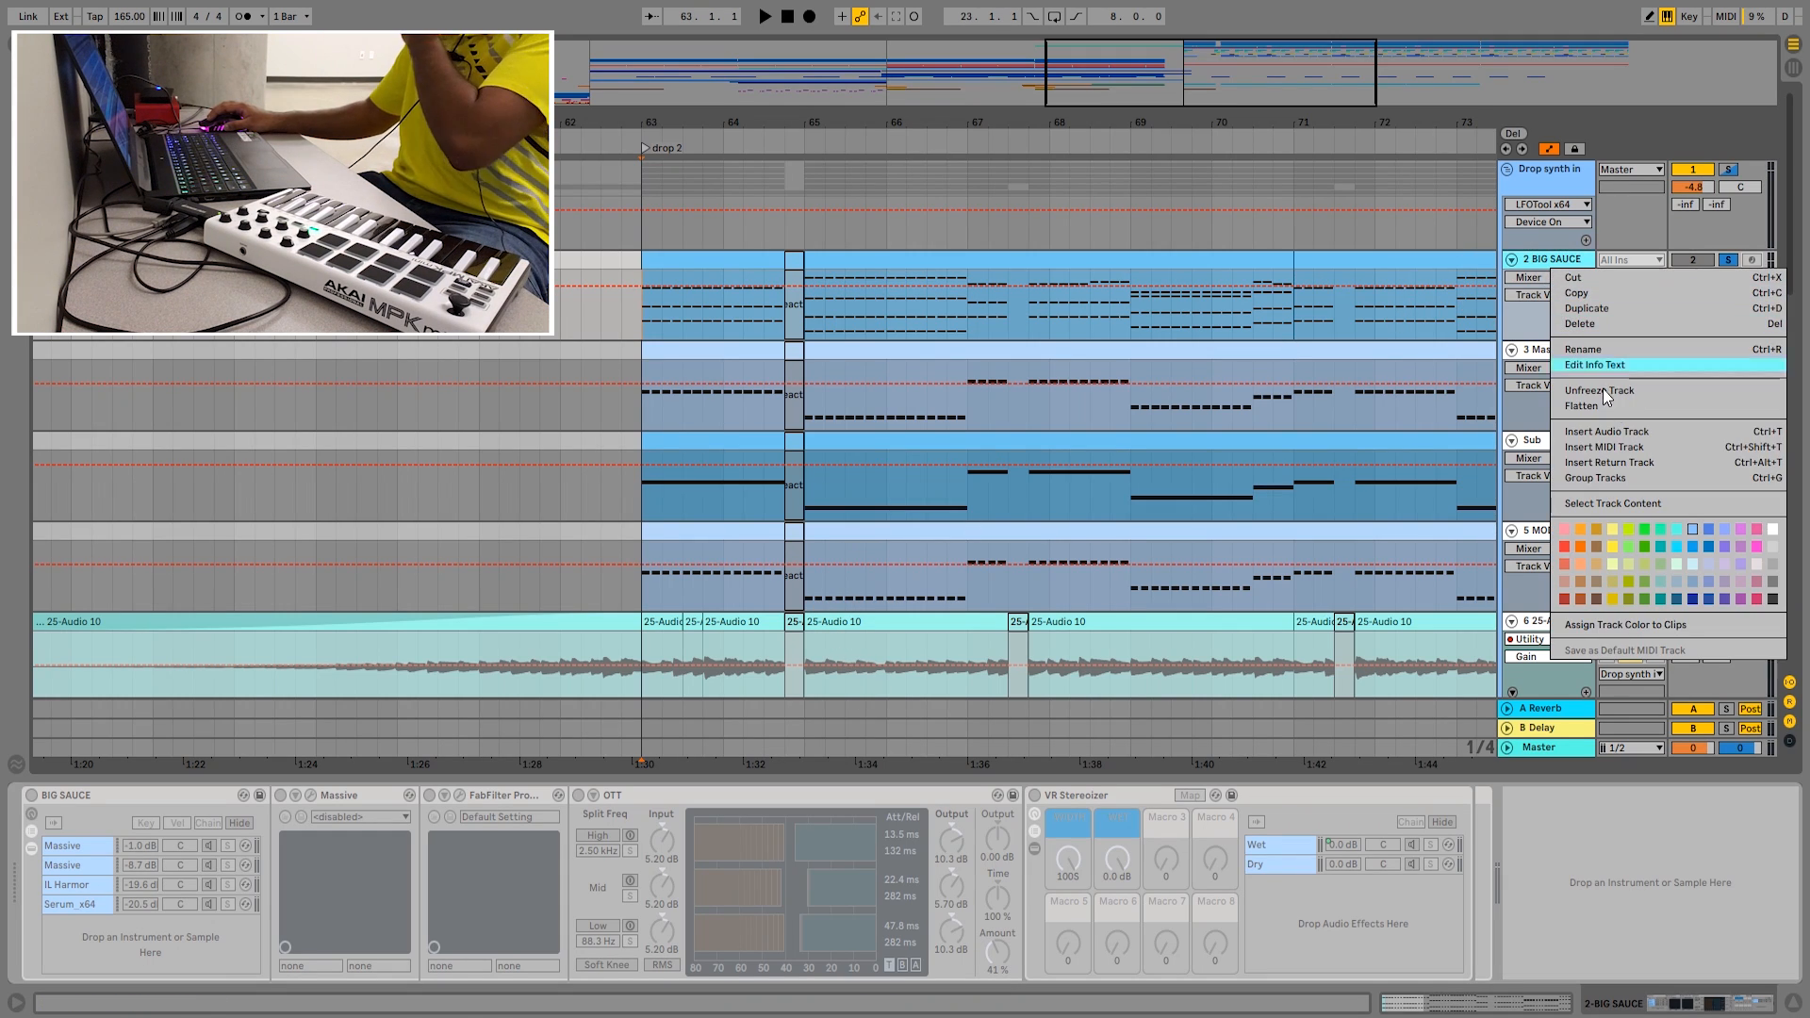
pyautogui.click(1602, 391)
# - Go through BIG SAUCE's two Massive, IL Harmor and Serum_x64 chains, viewing the devices in each
pyautogui.click(83, 846)
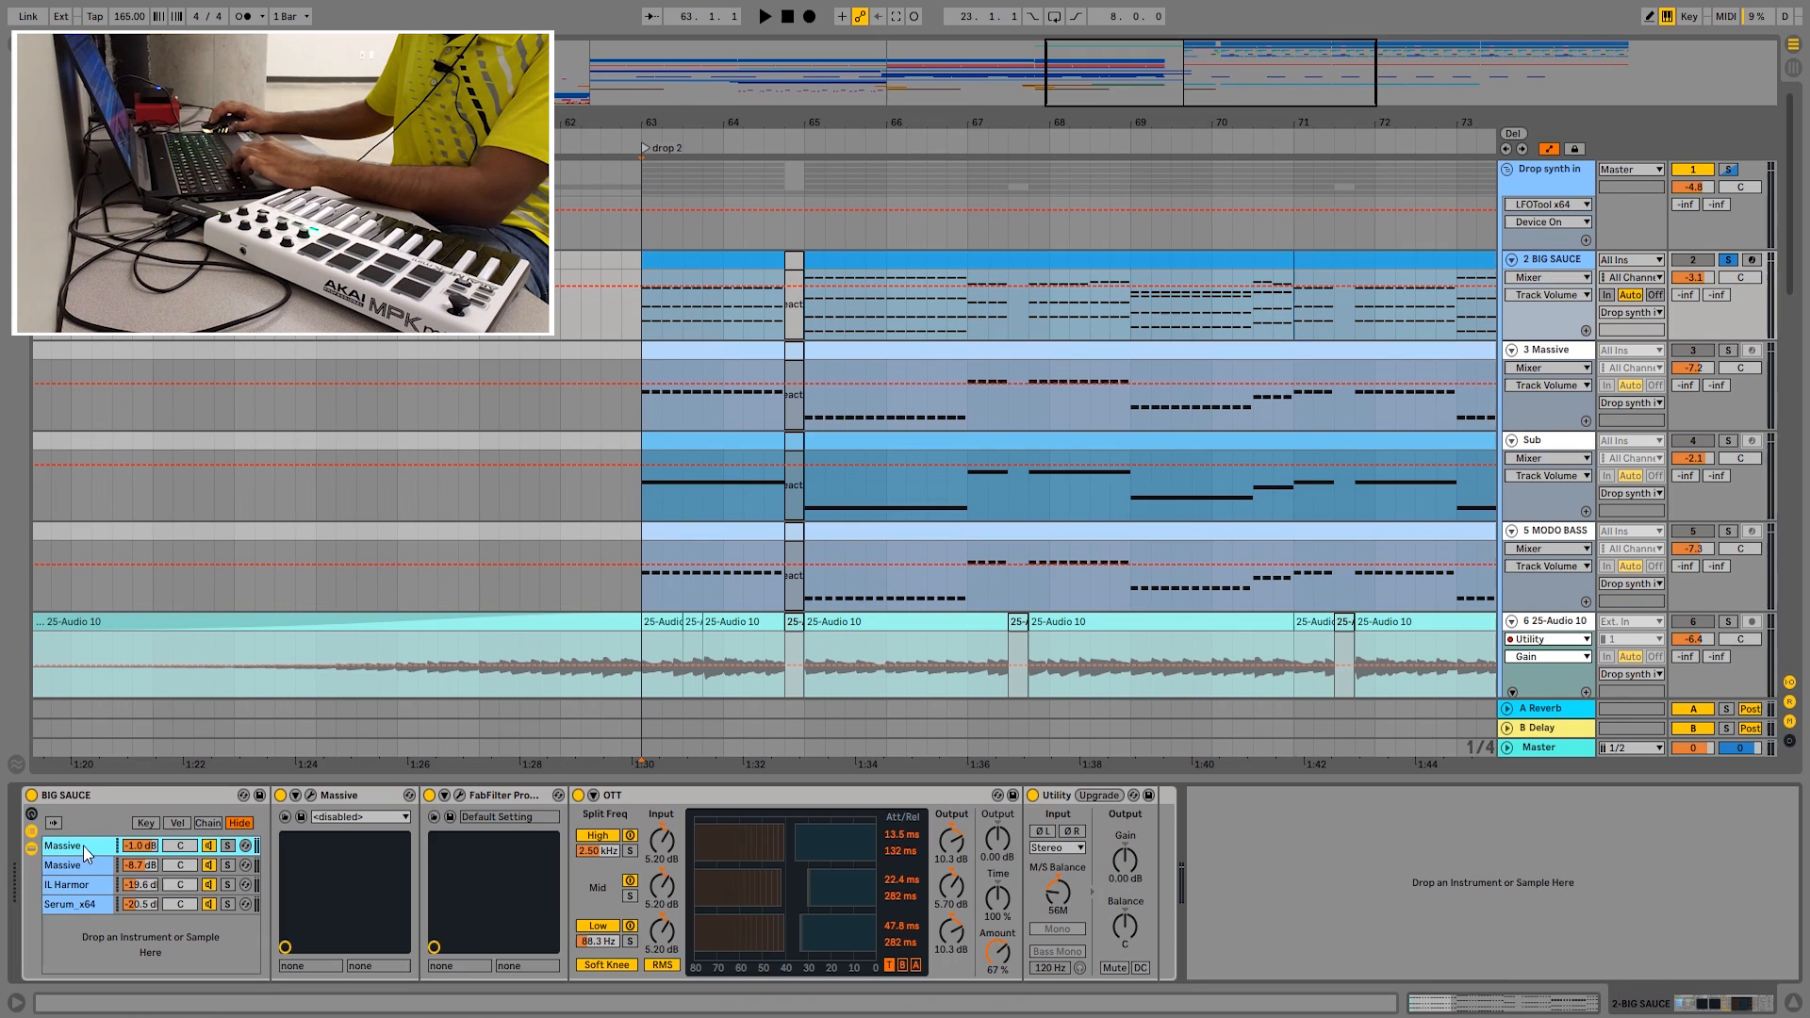
pyautogui.click(81, 867)
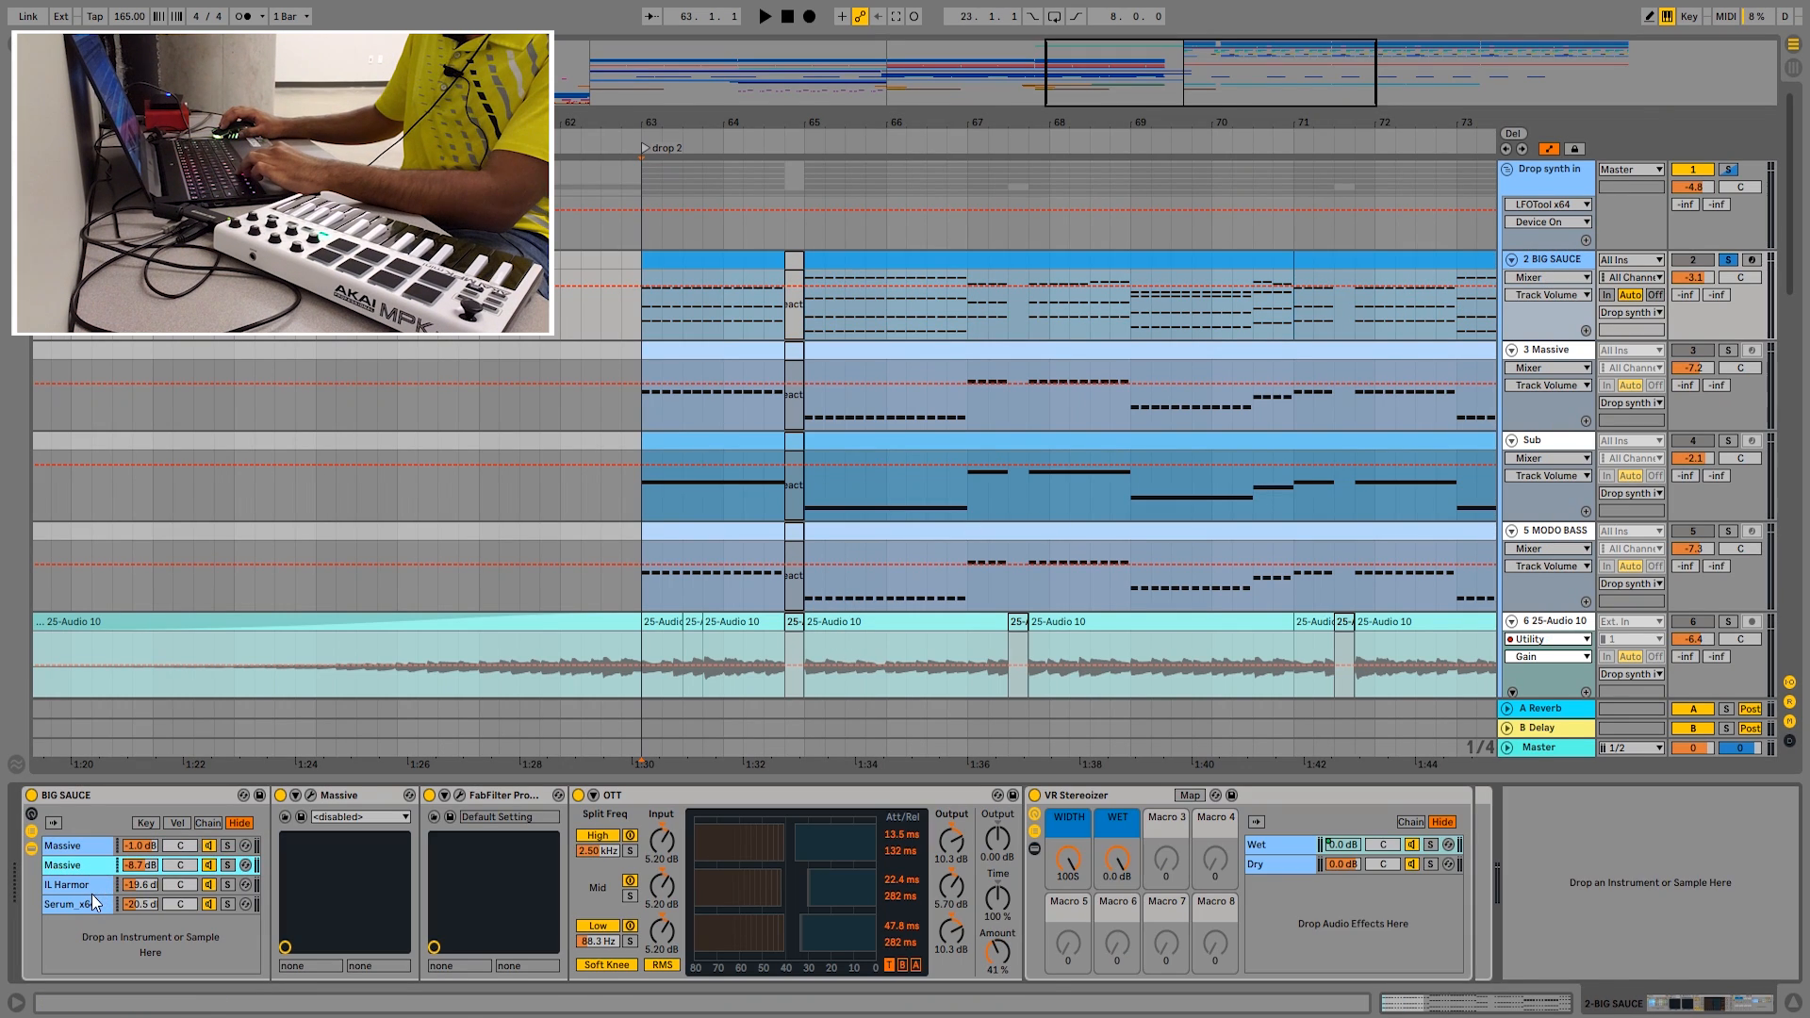
pyautogui.click(94, 886)
pyautogui.click(85, 905)
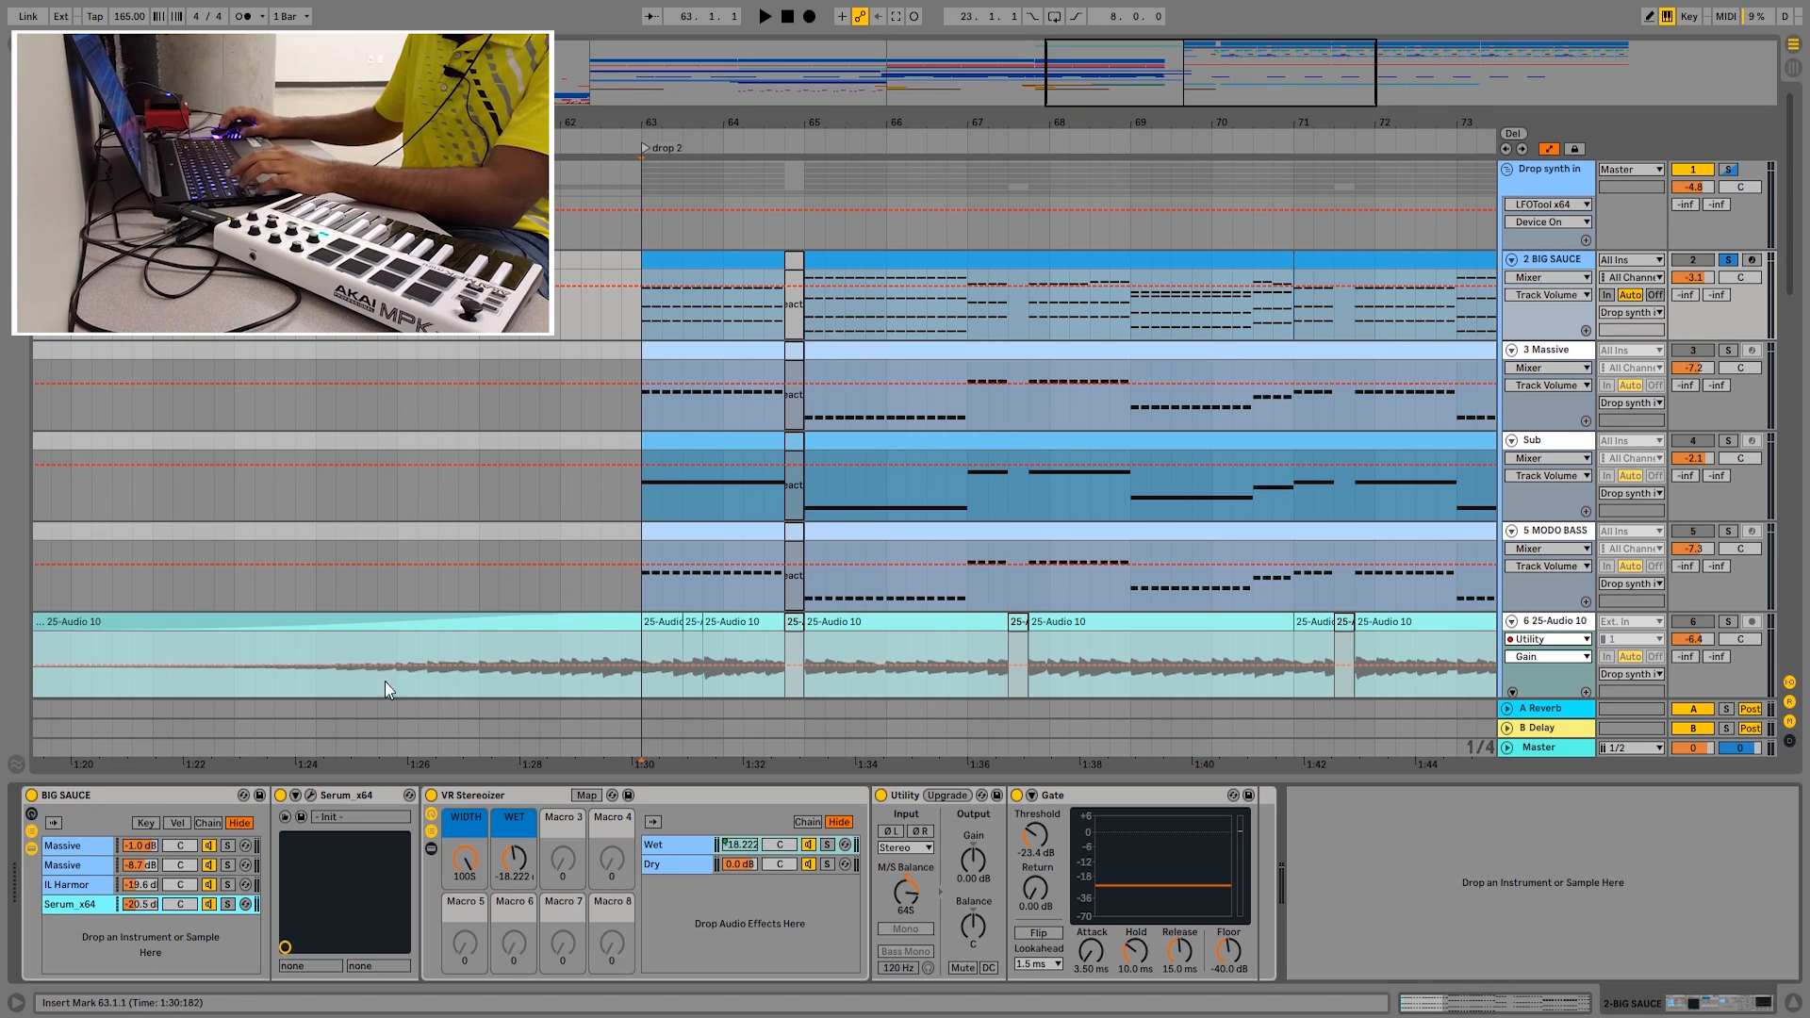
pyautogui.click(76, 846)
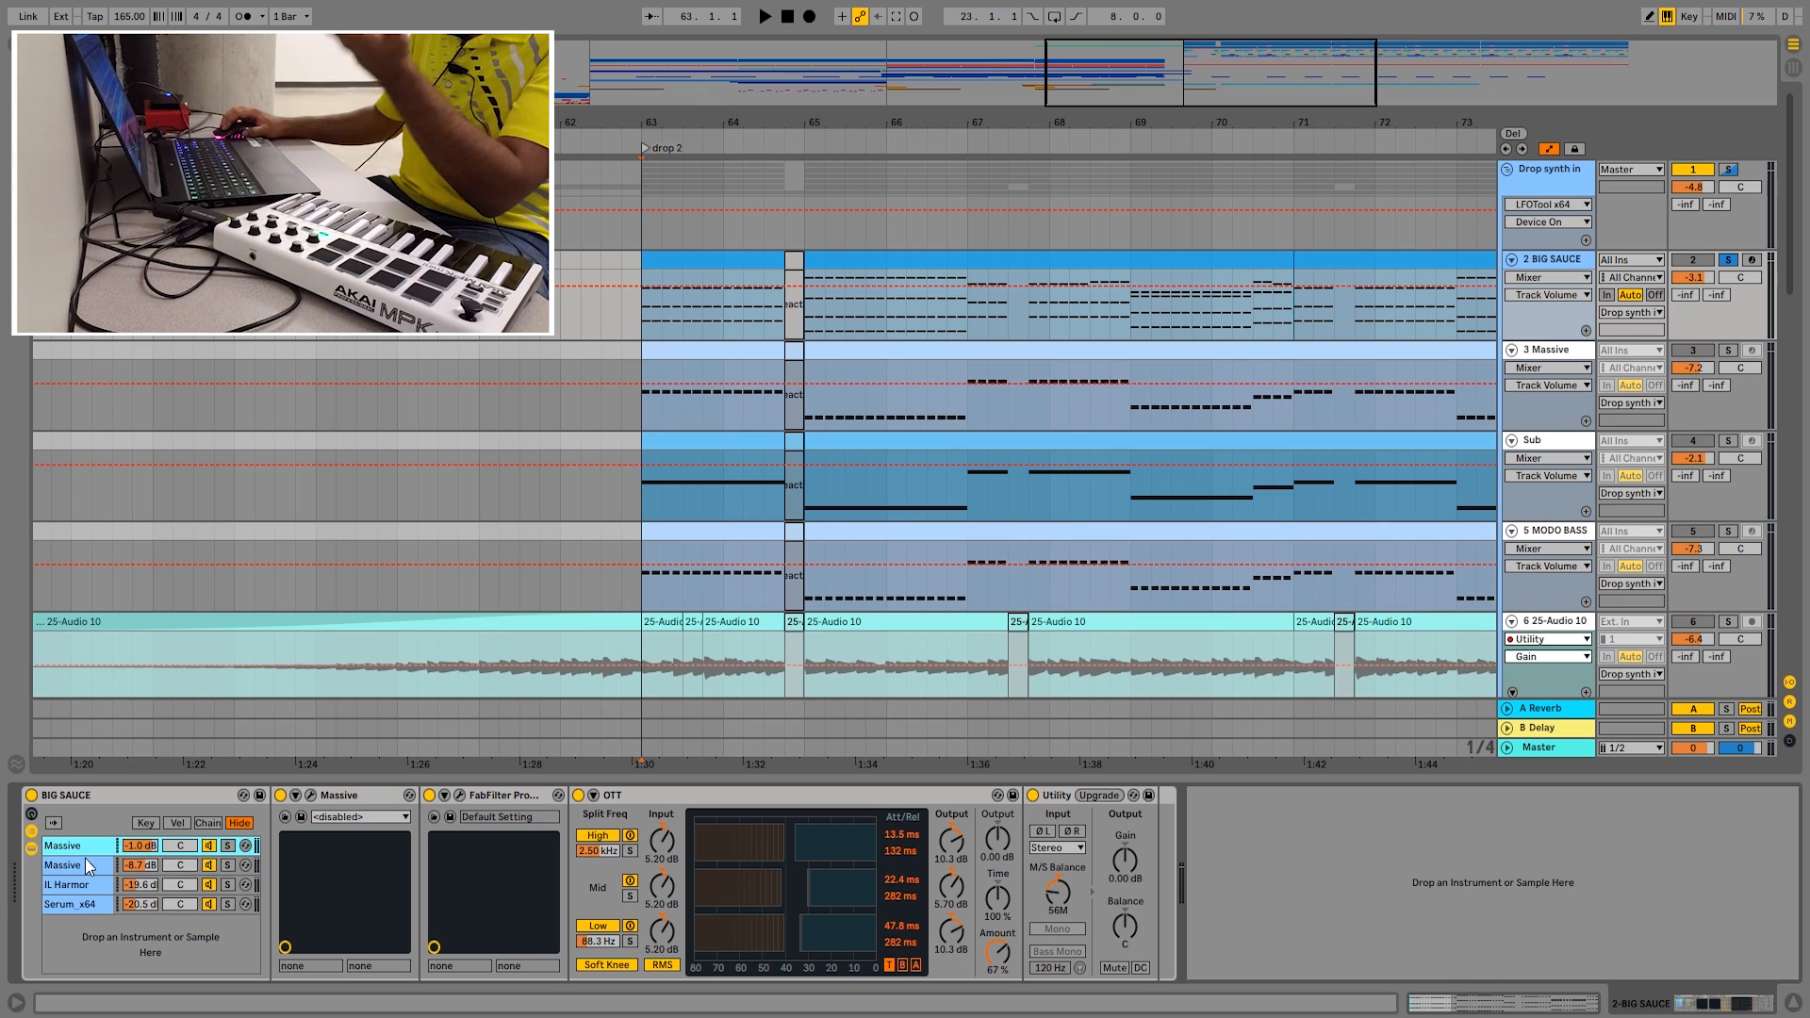
# - Play BIG SAUCE soloed from bar 65
pyautogui.click(790, 318)
pyautogui.click(809, 314)
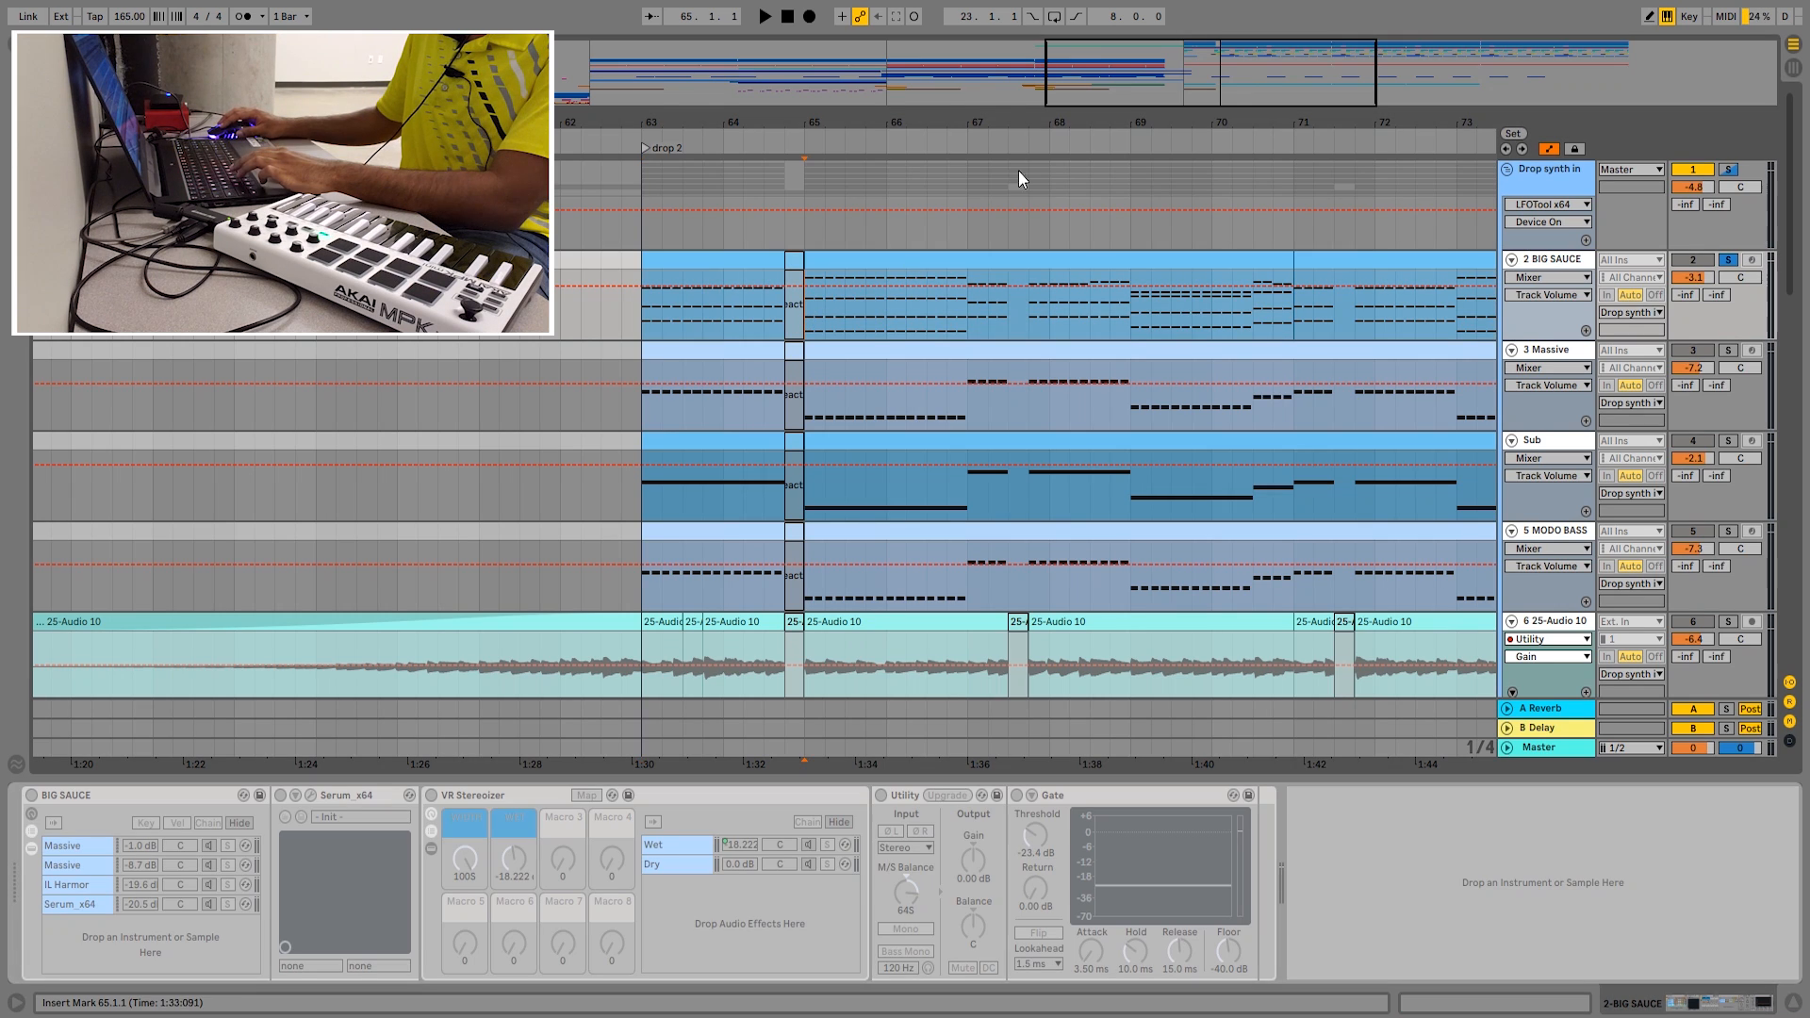
pyautogui.press('space')
pyautogui.moveTo(1167, 128); pyautogui.dragTo(924, 92)
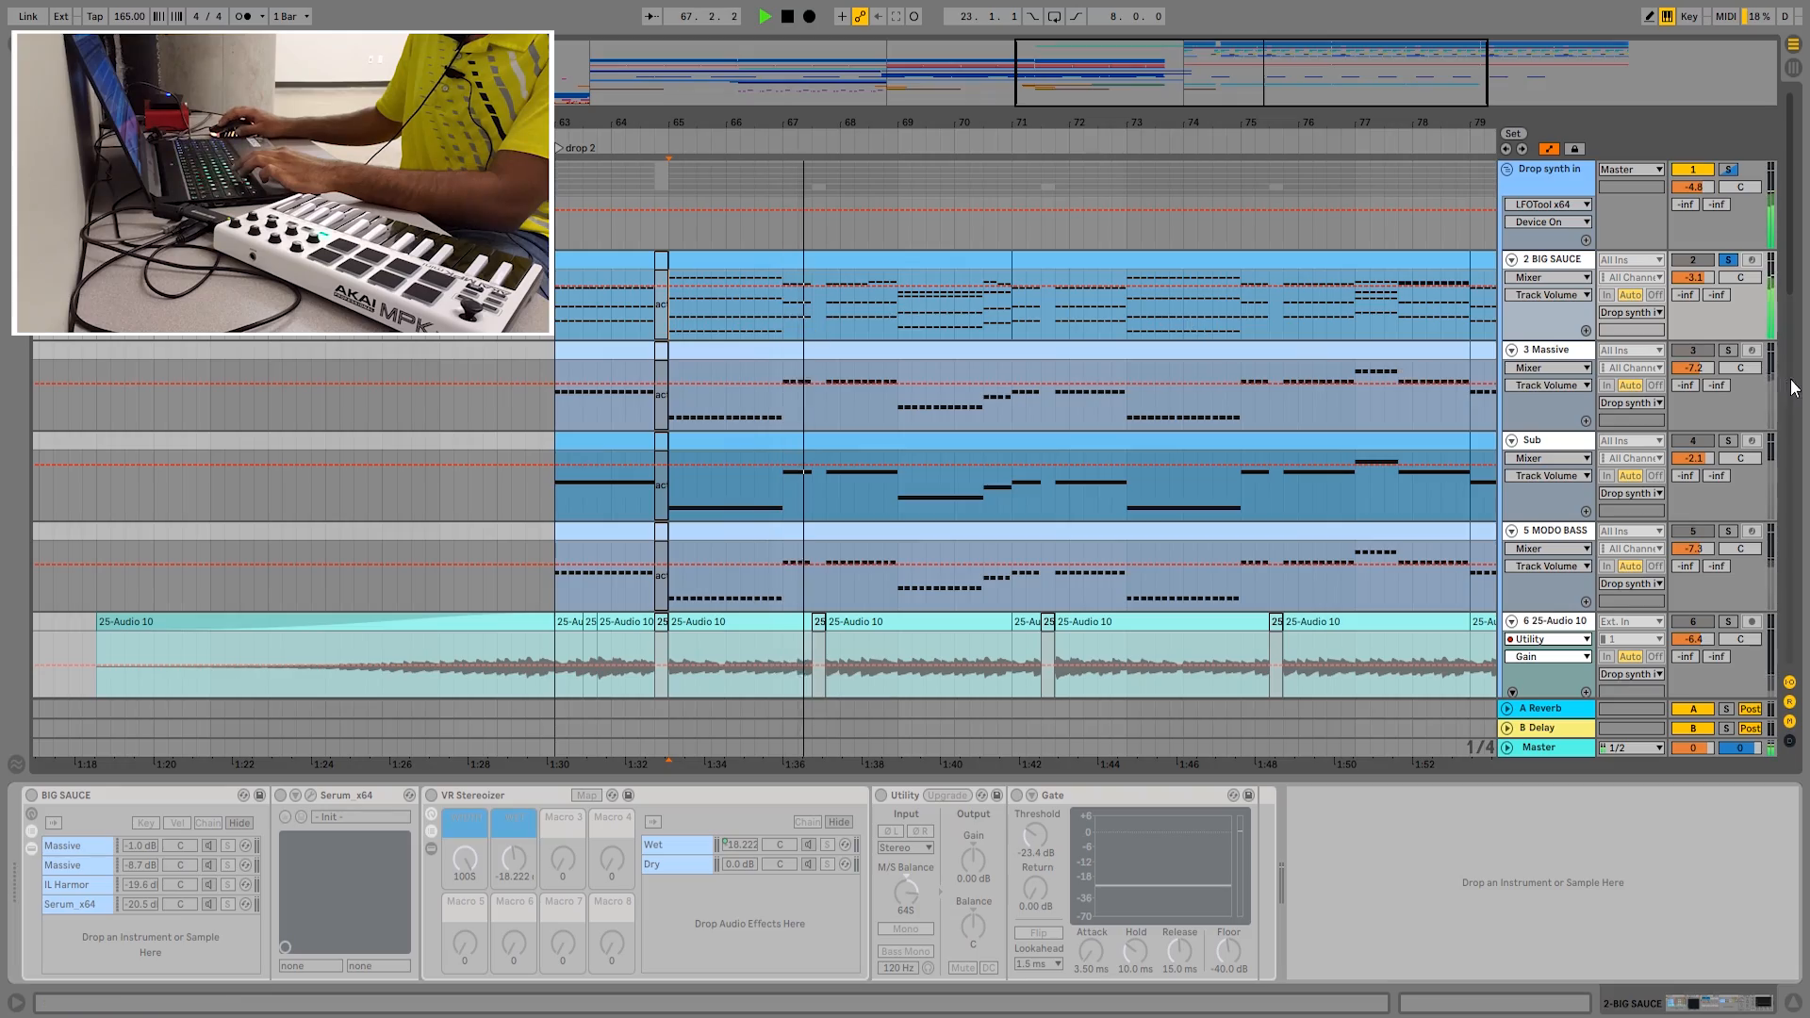
# - Solo and unfreeze the 3 Massive track and move its Massive window clear of the clips
pyautogui.click(1753, 363)
pyautogui.rightClick(1559, 350)
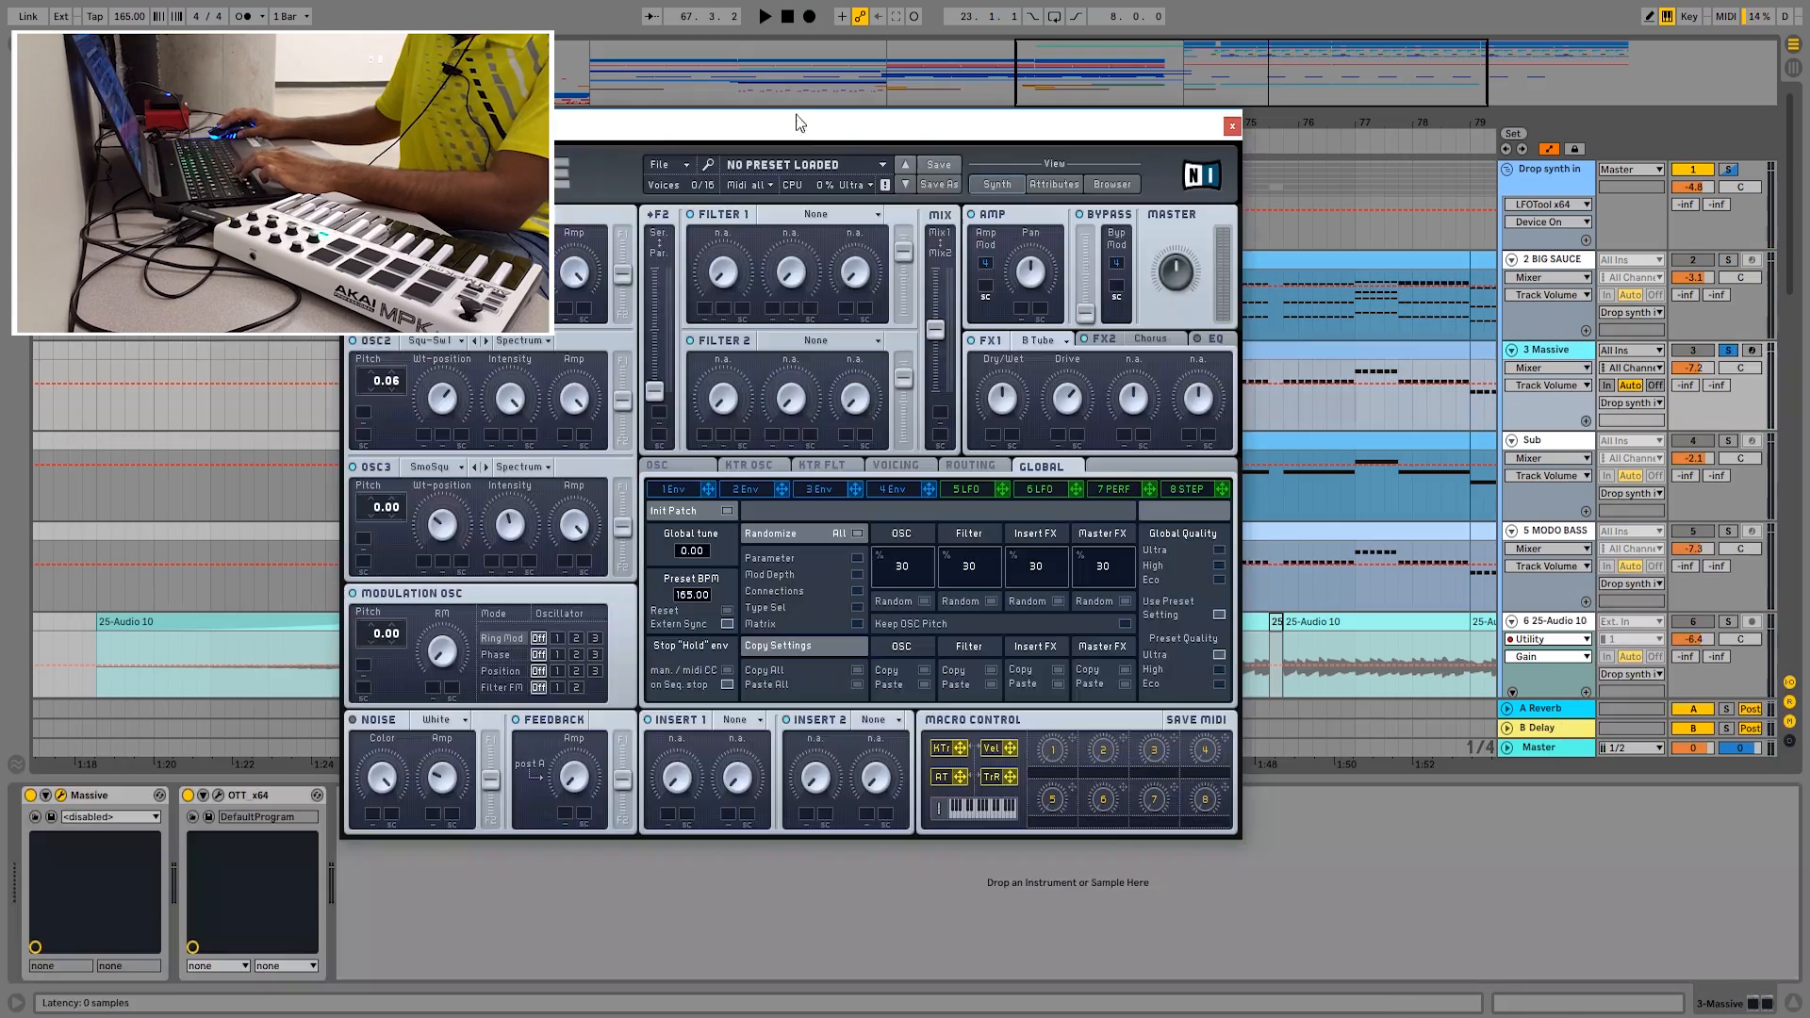
pyautogui.moveTo(796, 115); pyautogui.dragTo(1245, 148)
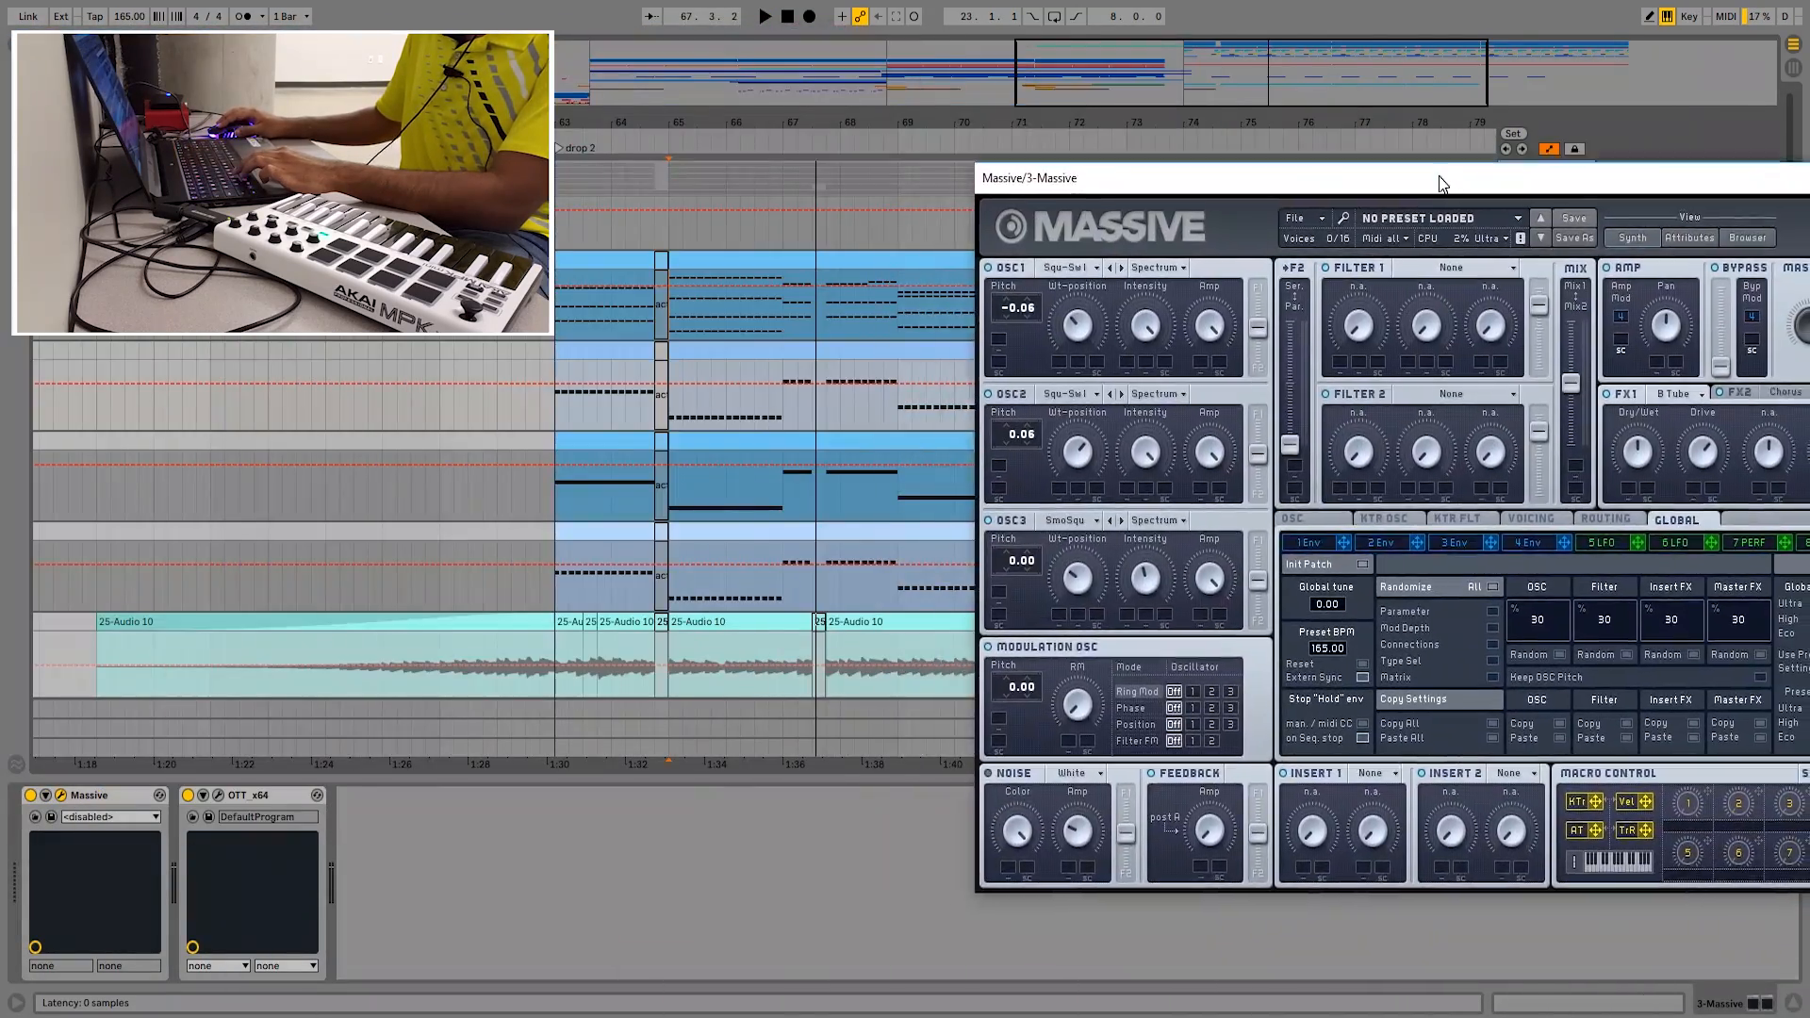
# - Play the 3 Massive track soloed and view Massive's routing, global, performer, stepper and voicing settings
pyautogui.press('space')
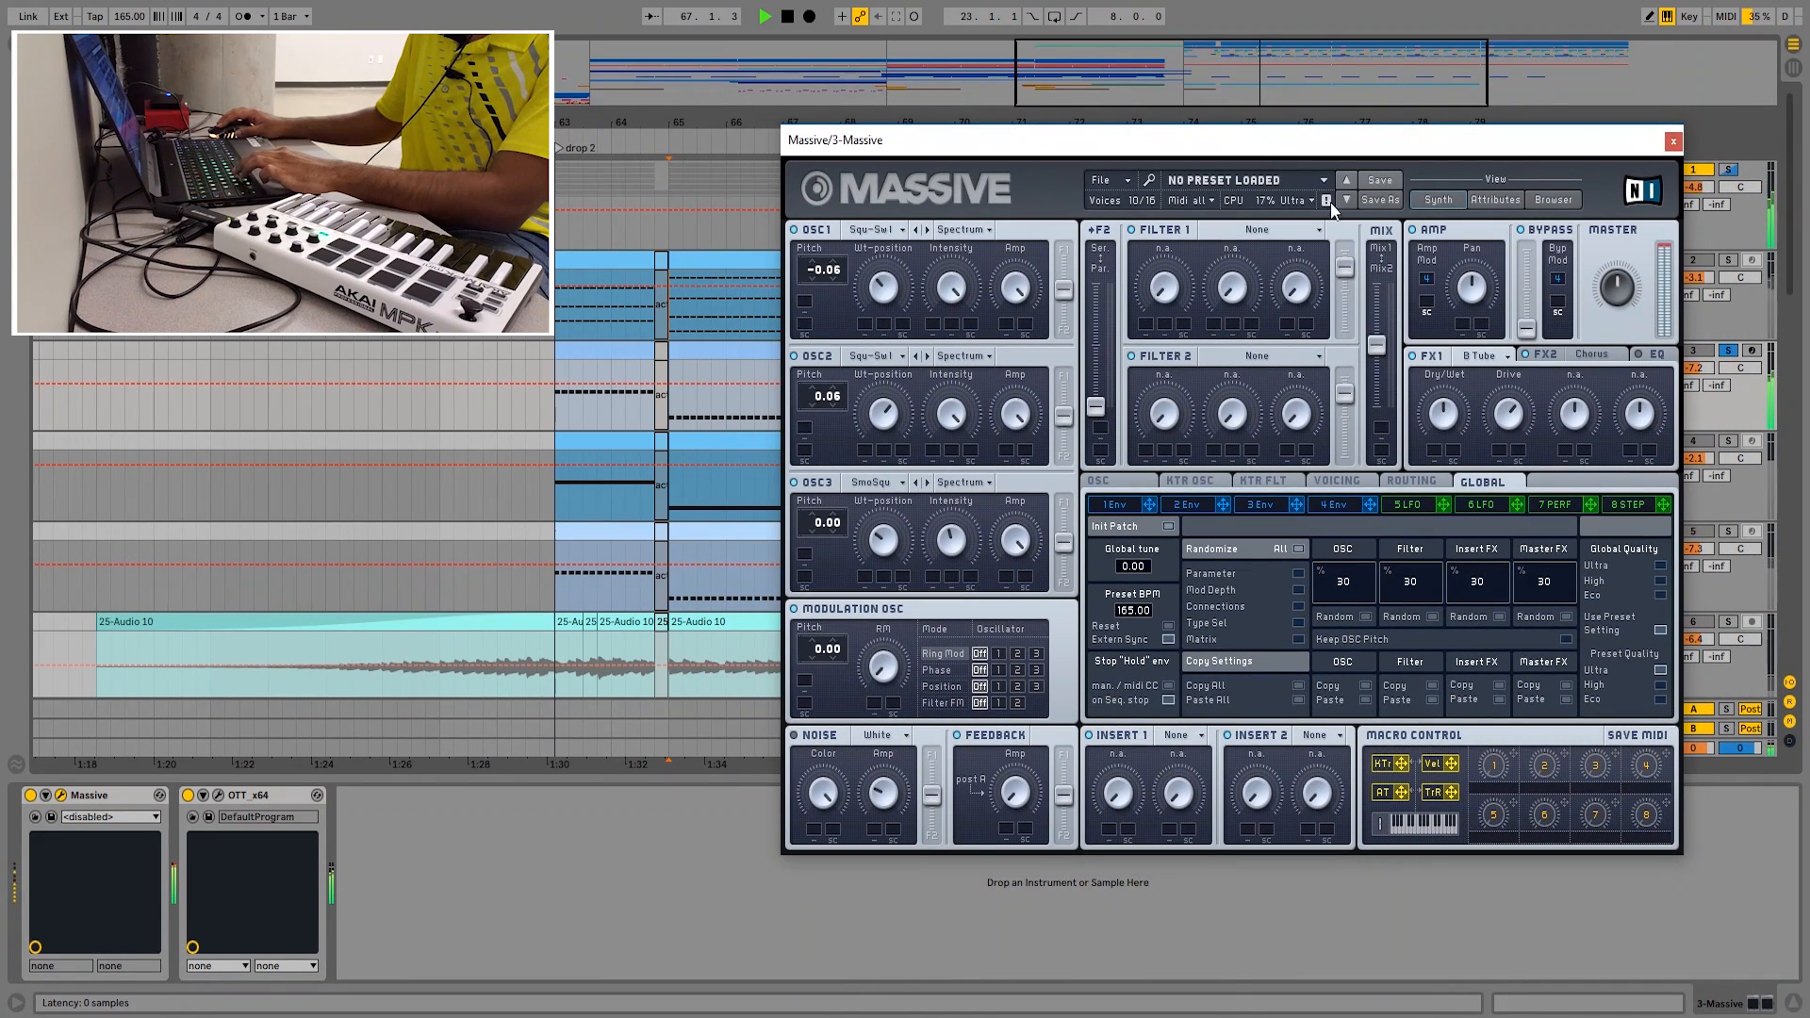
pyautogui.click(1411, 482)
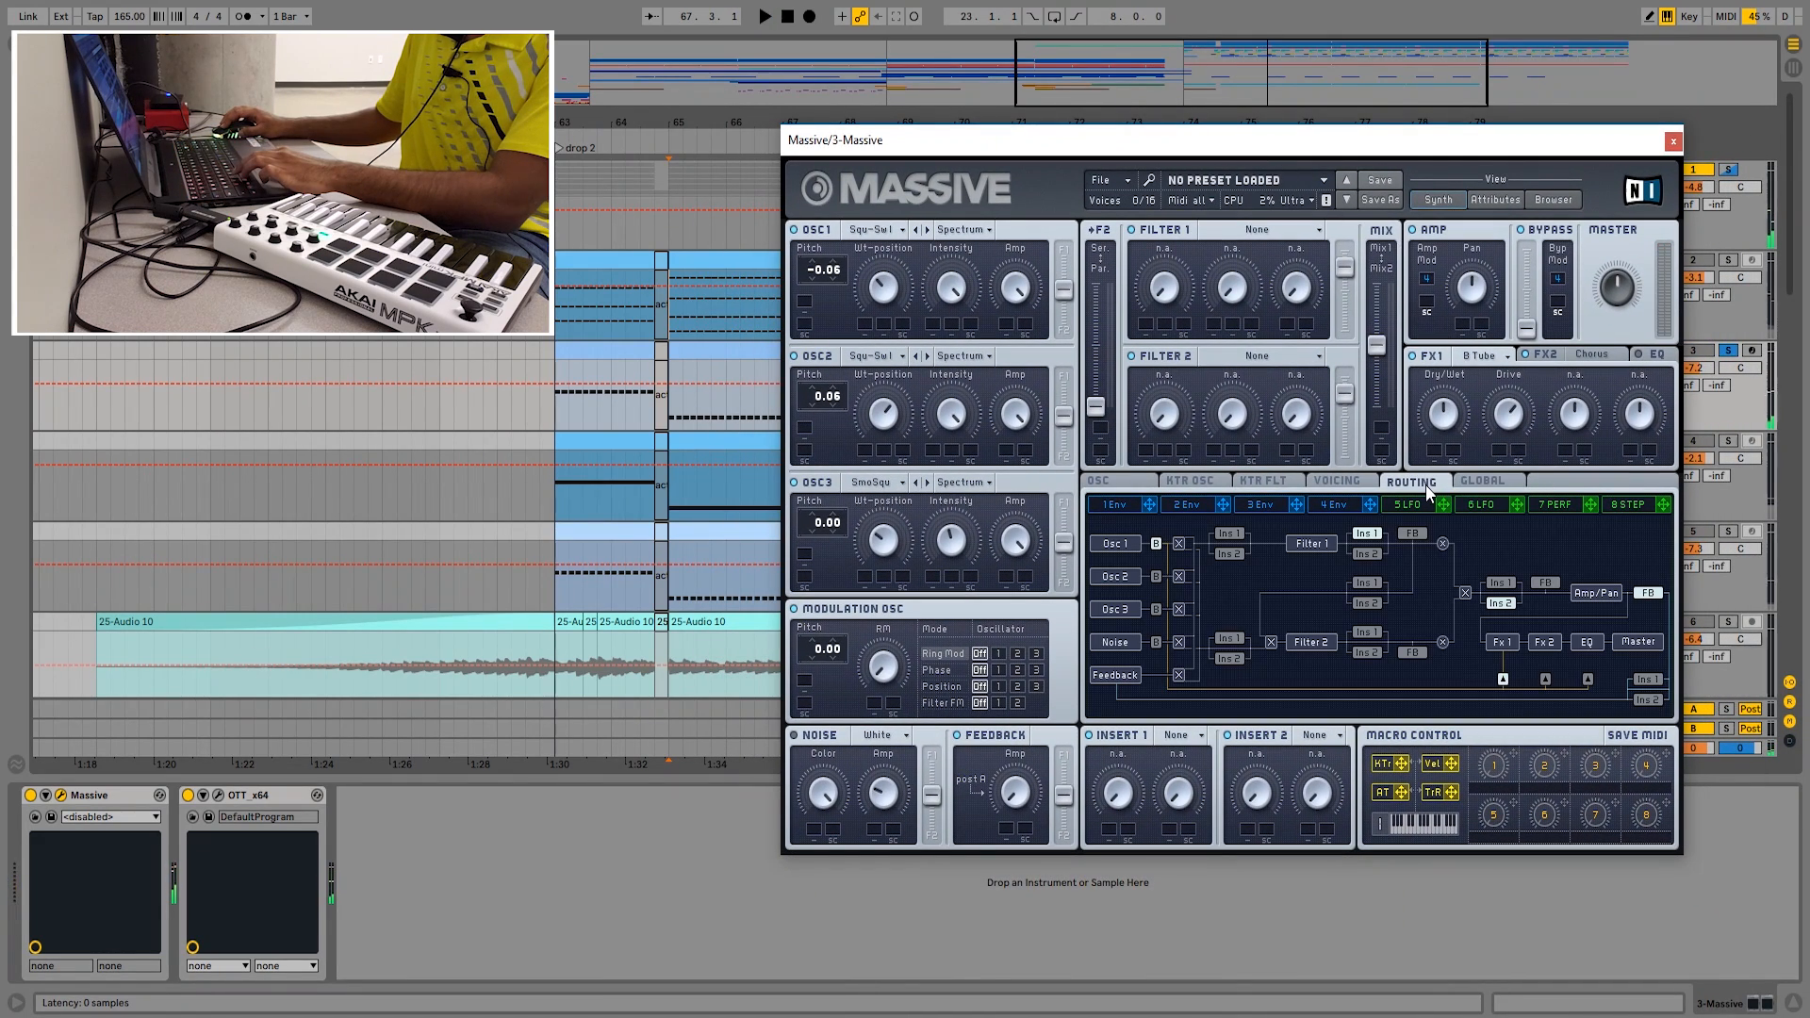
pyautogui.click(1477, 486)
pyautogui.click(1552, 507)
pyautogui.click(1620, 507)
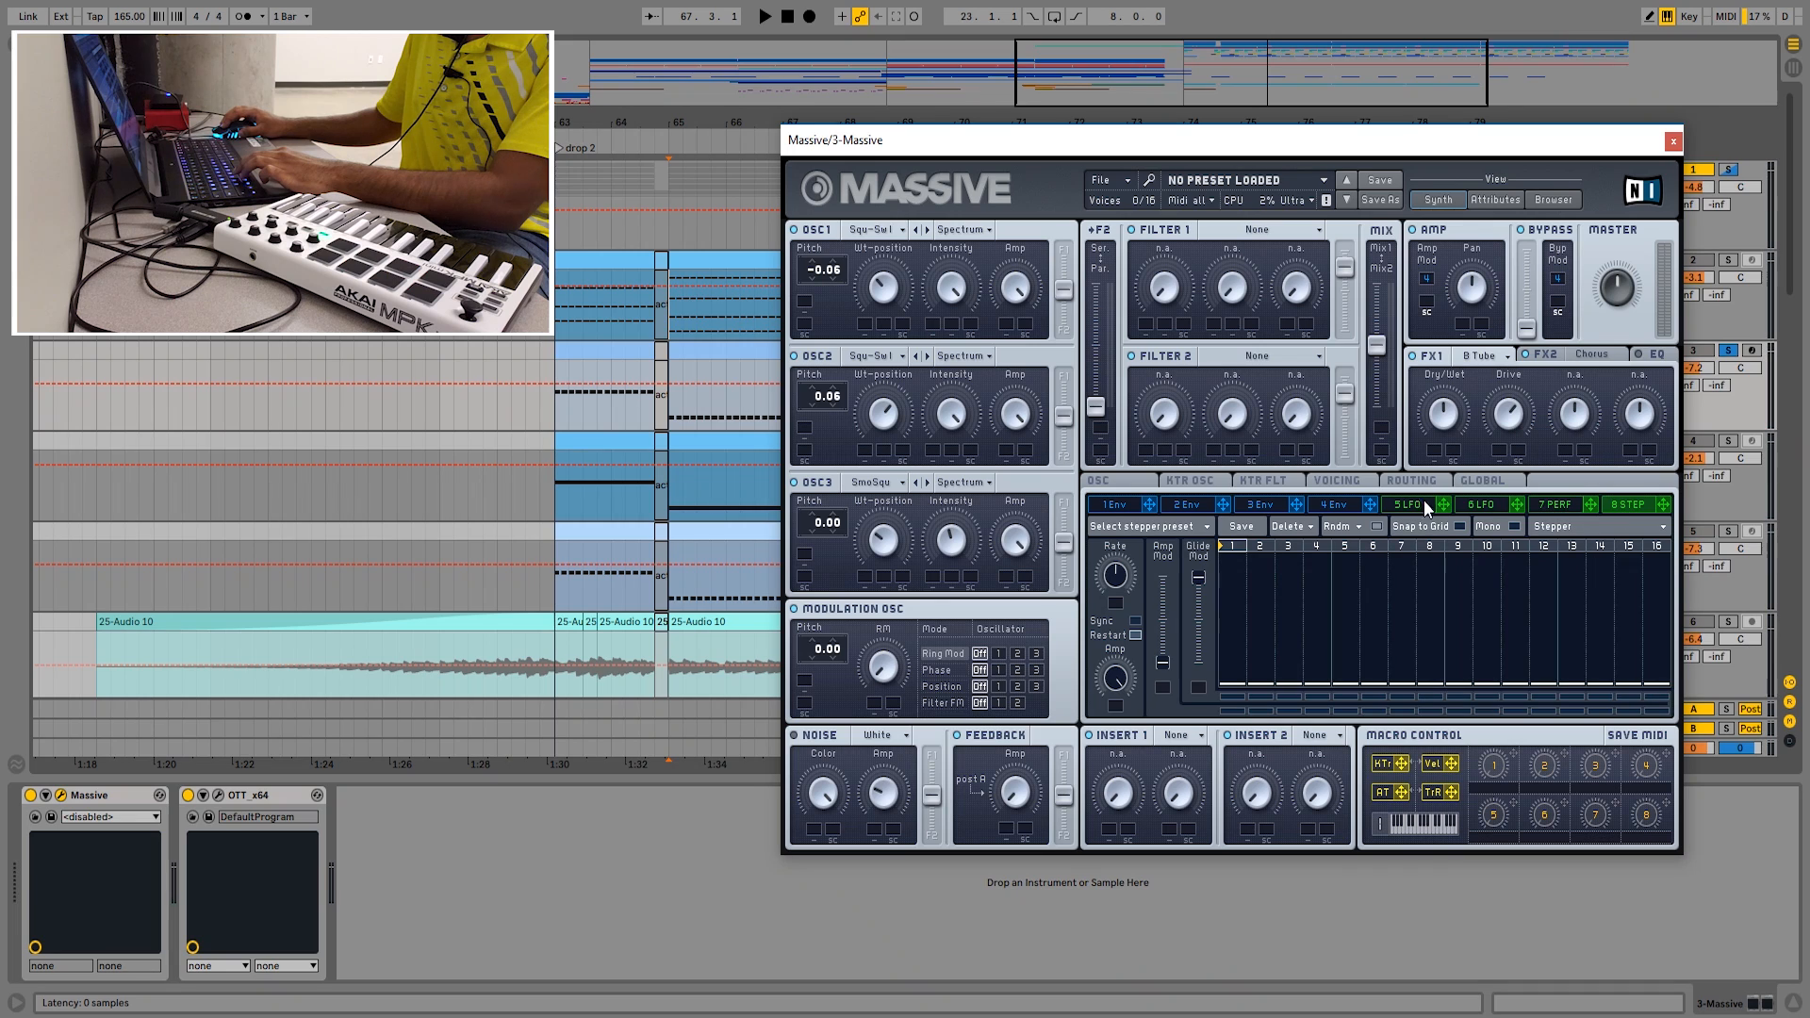
pyautogui.click(1336, 481)
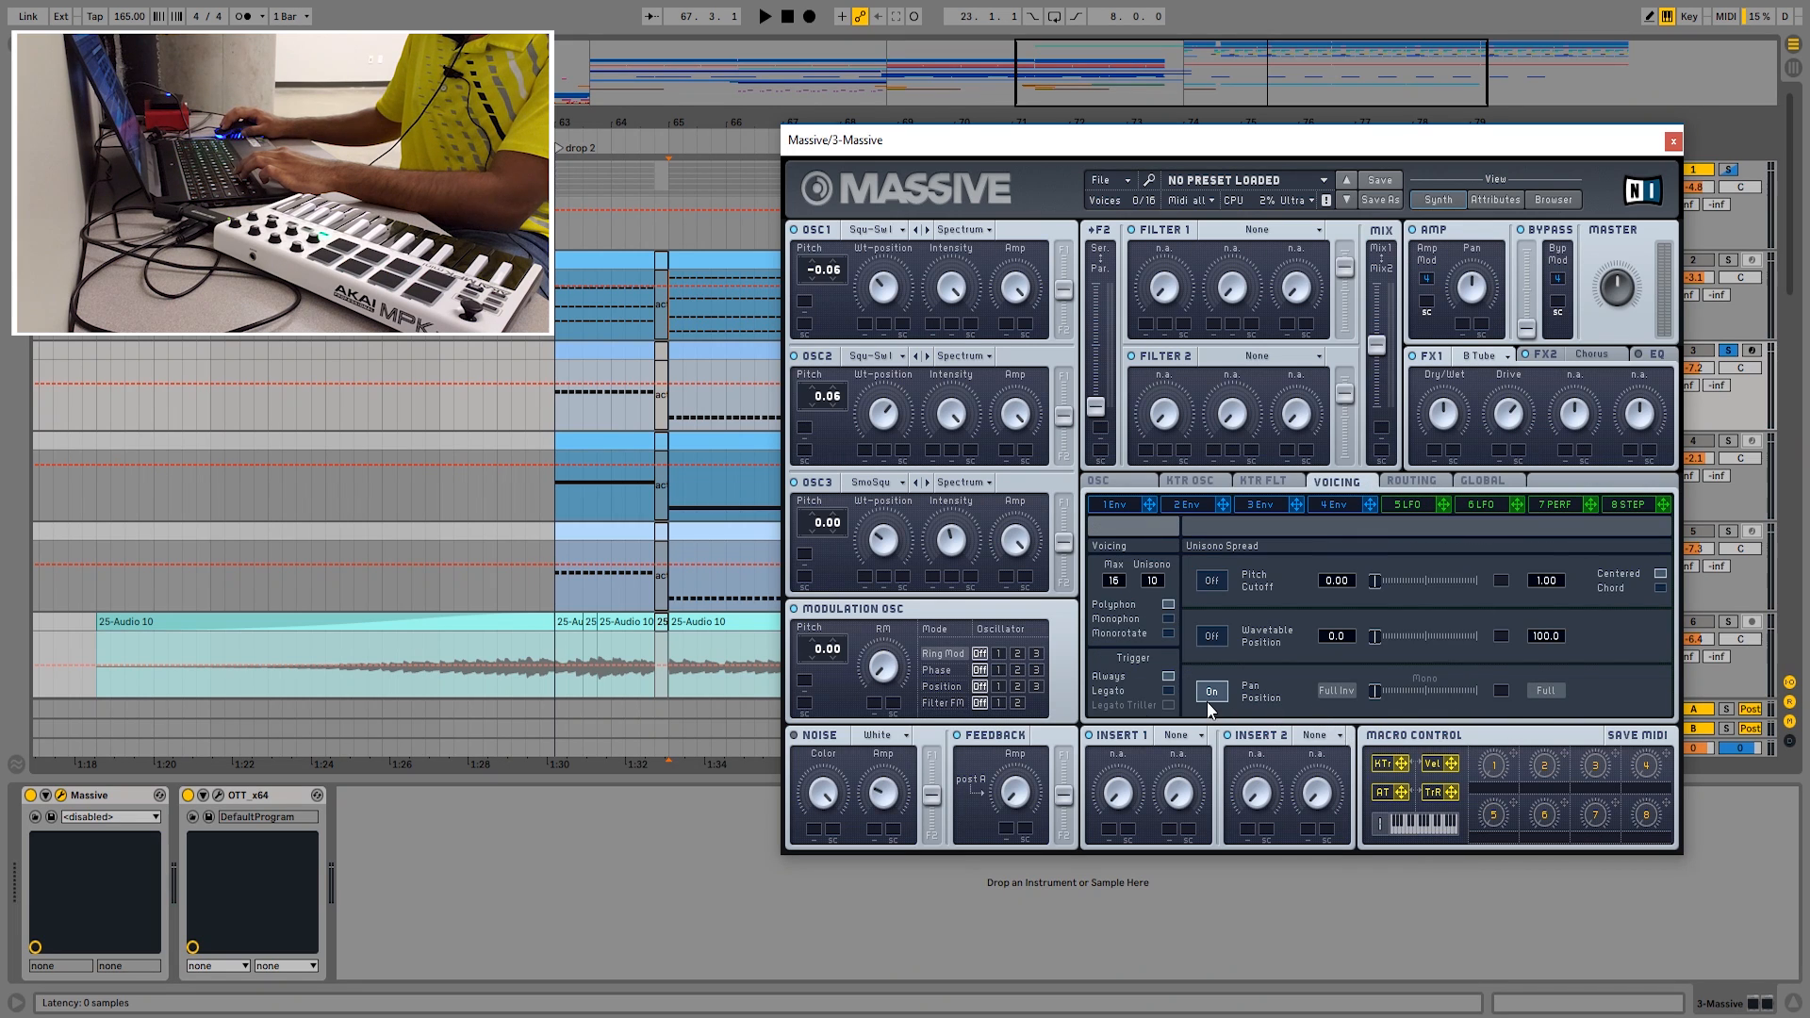
# - Close Massive and view the track's OTT plug-in and the Sub track's Operator device
pyautogui.click(1673, 141)
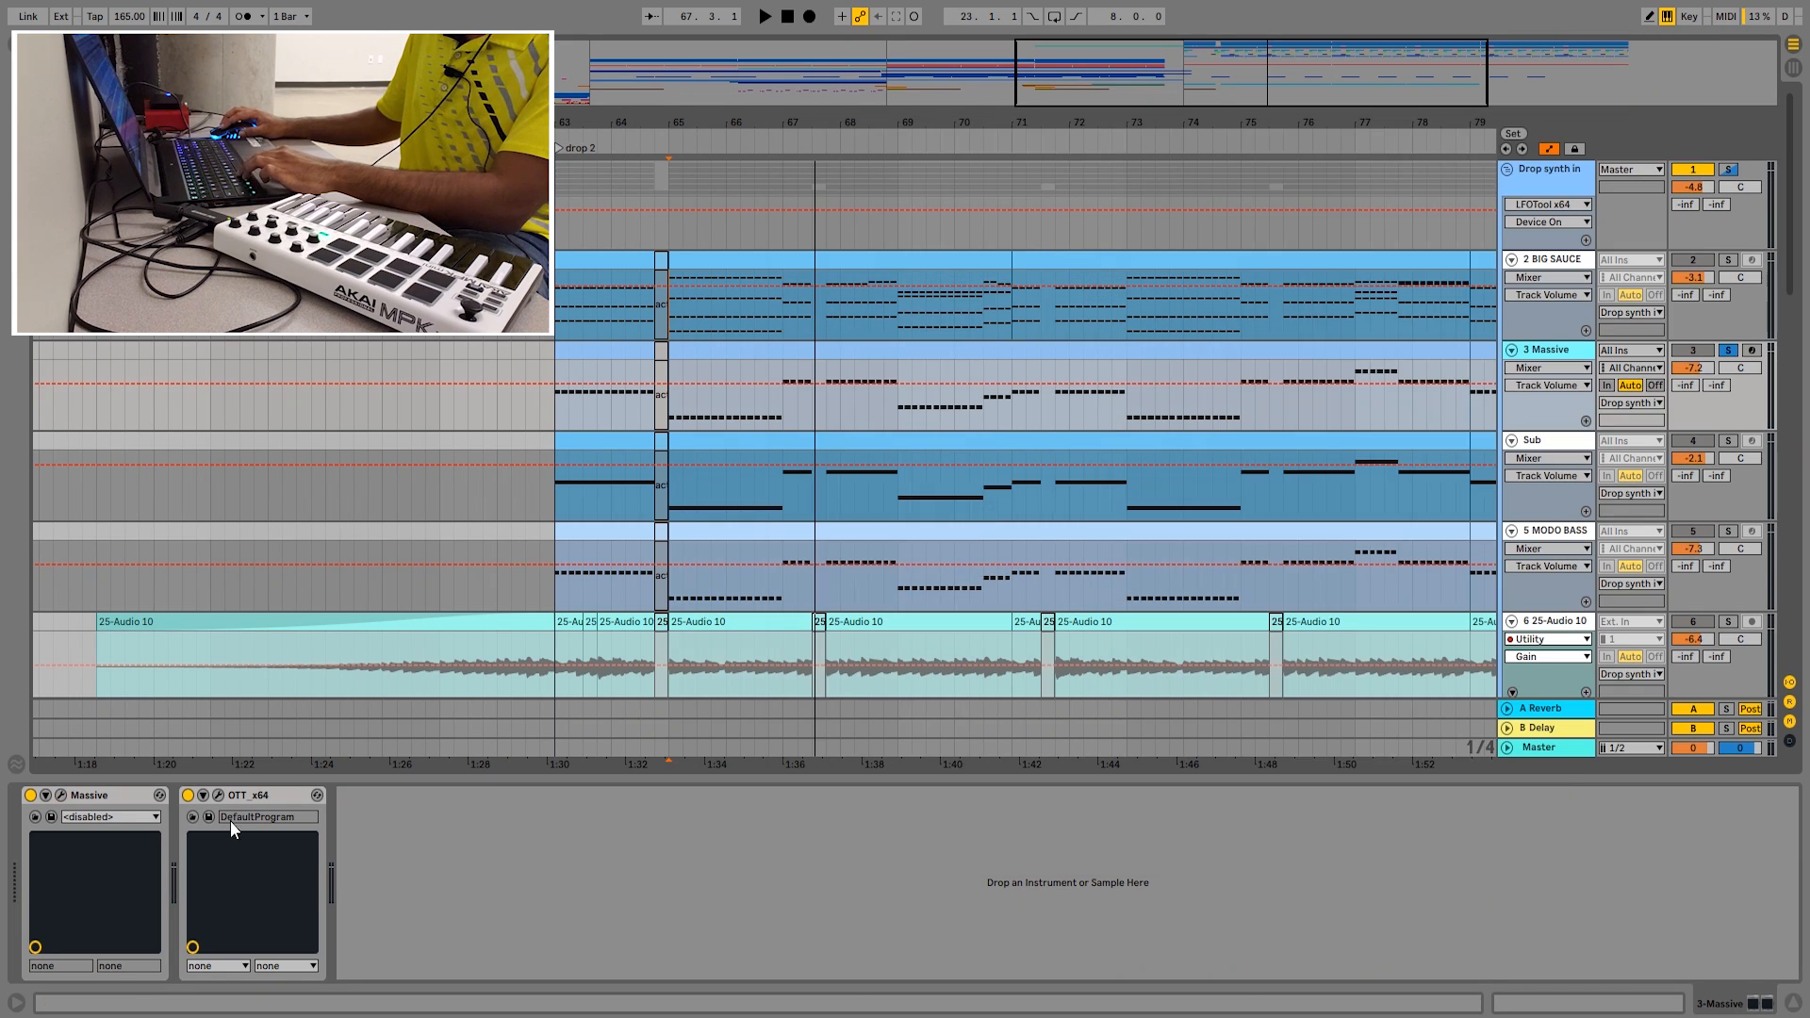
pyautogui.click(218, 796)
pyautogui.click(609, 137)
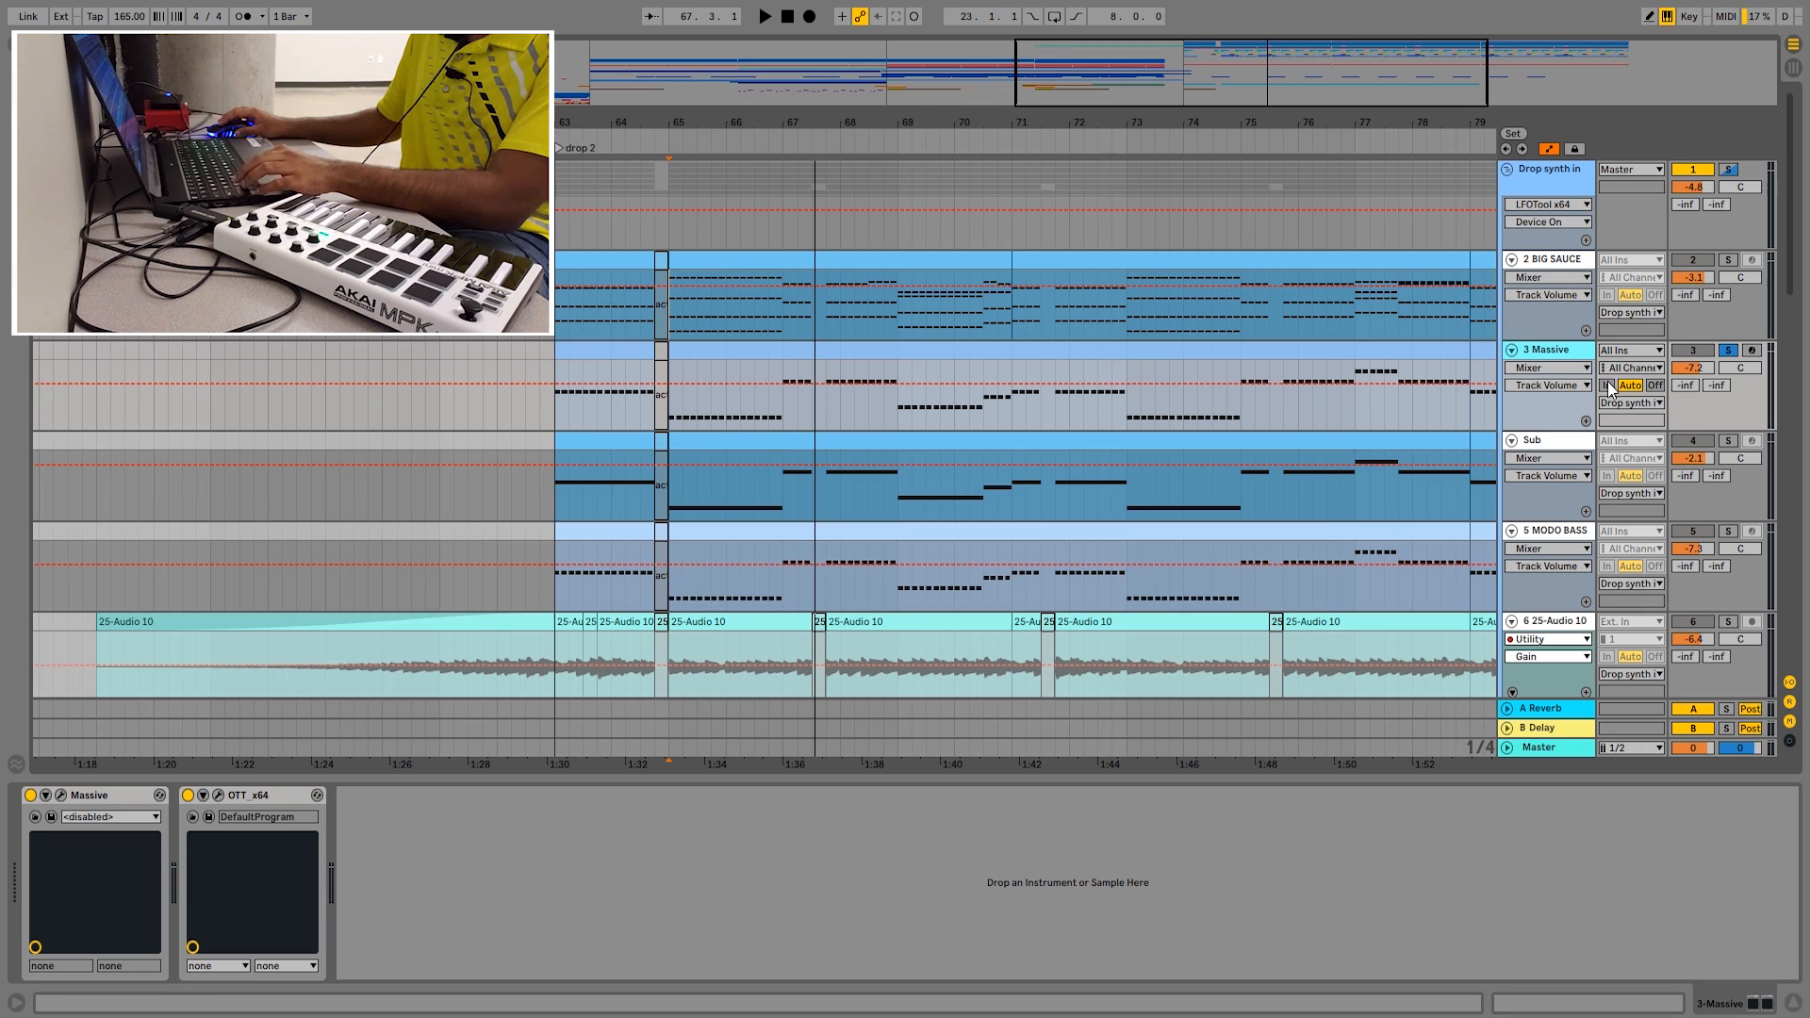
pyautogui.click(1579, 443)
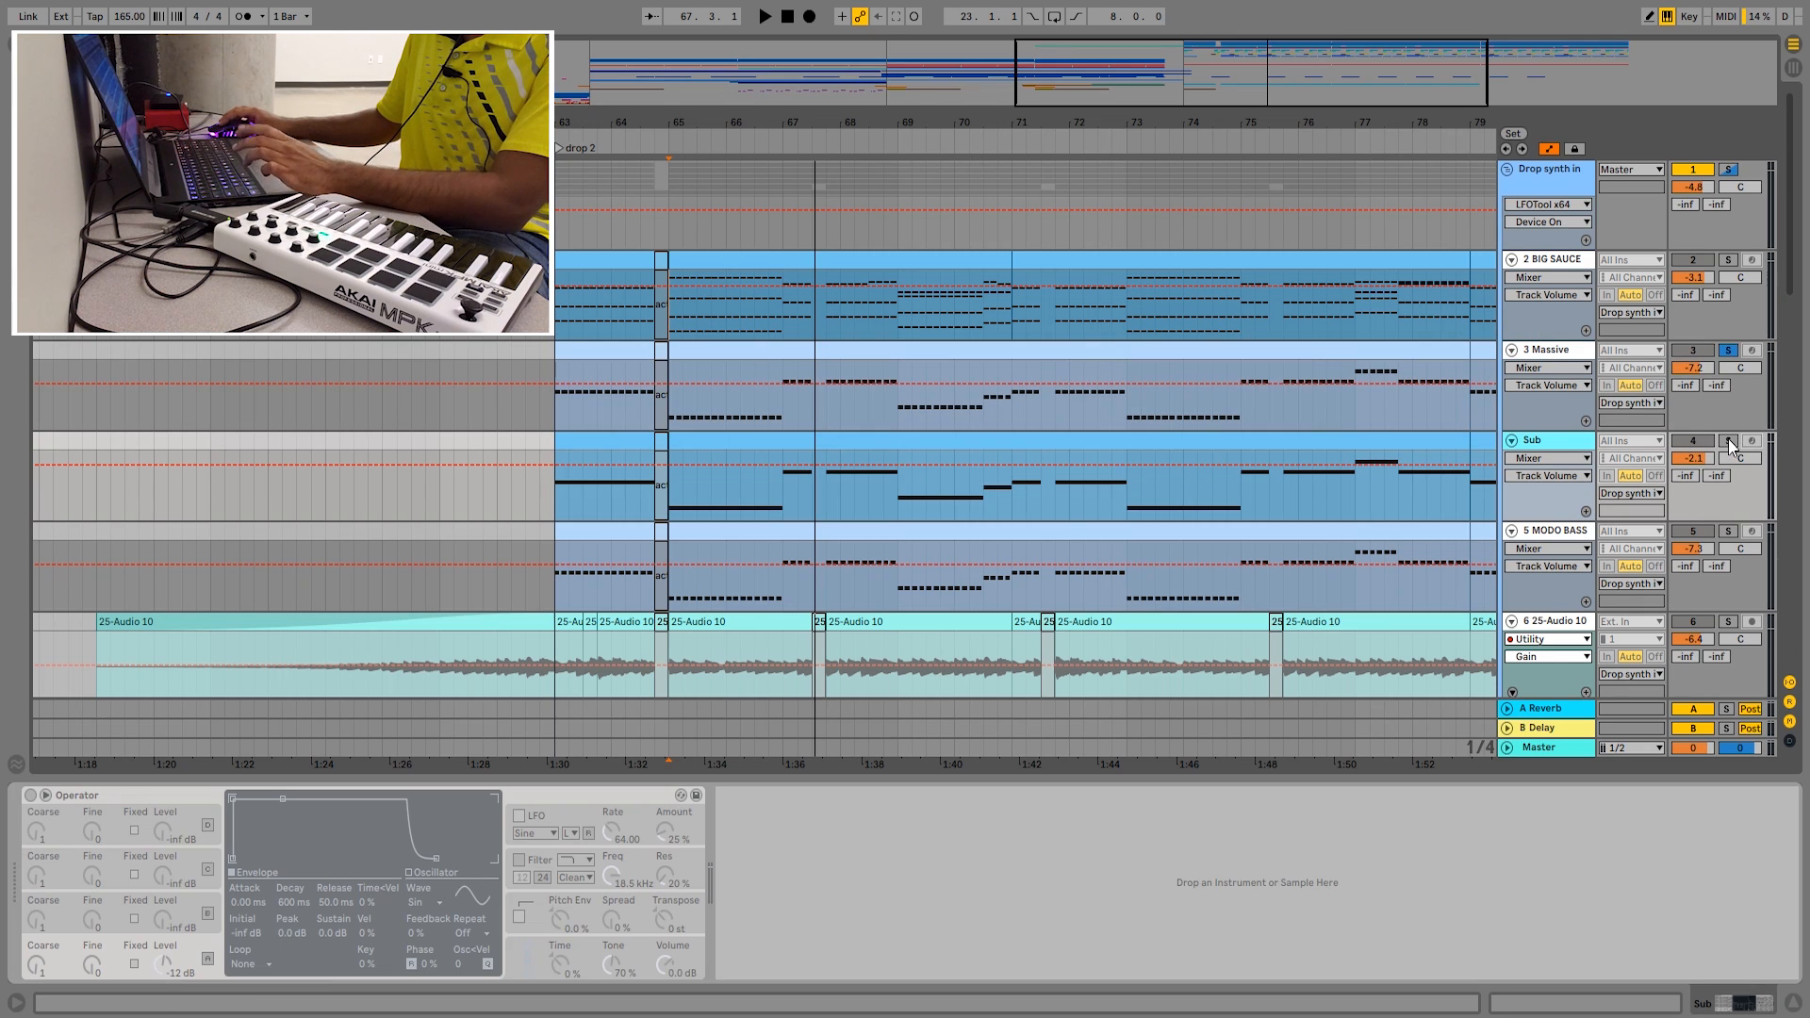
# - Solo and unfreeze the 5 MODO BASS track and open its MODO BASS instrument
pyautogui.click(1555, 532)
pyautogui.rightClick(1547, 529)
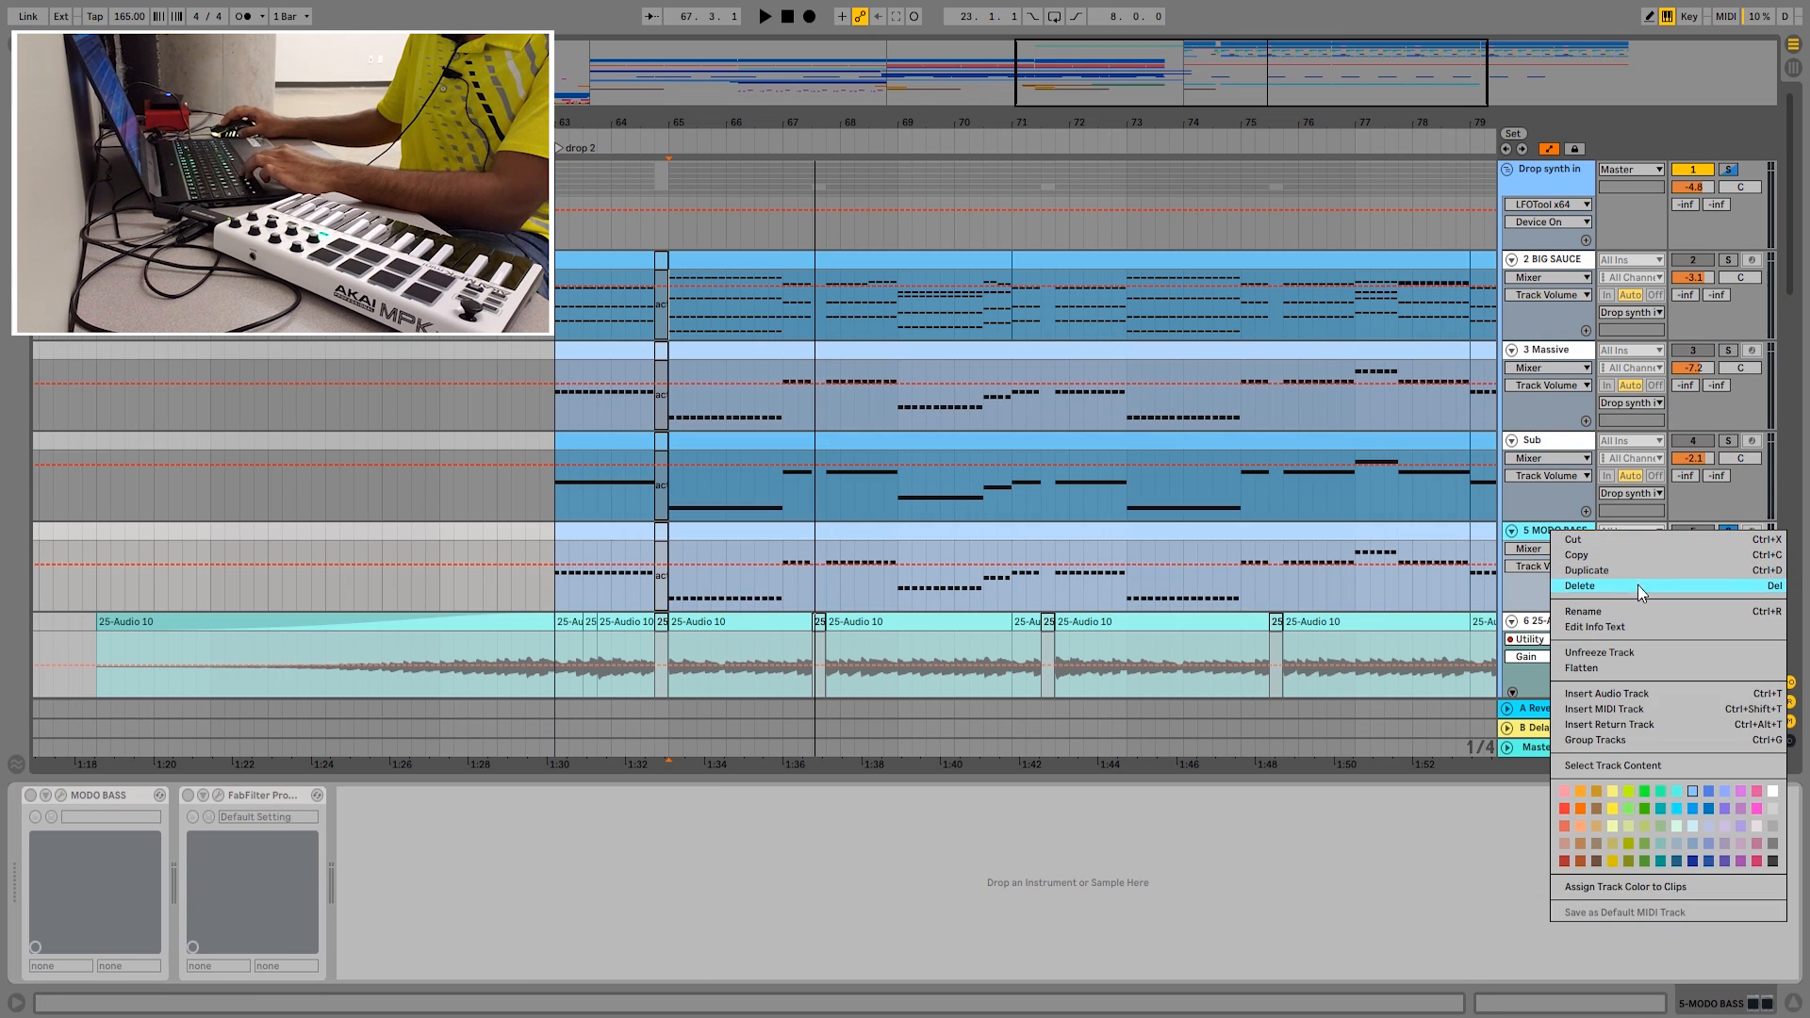
pyautogui.click(1623, 652)
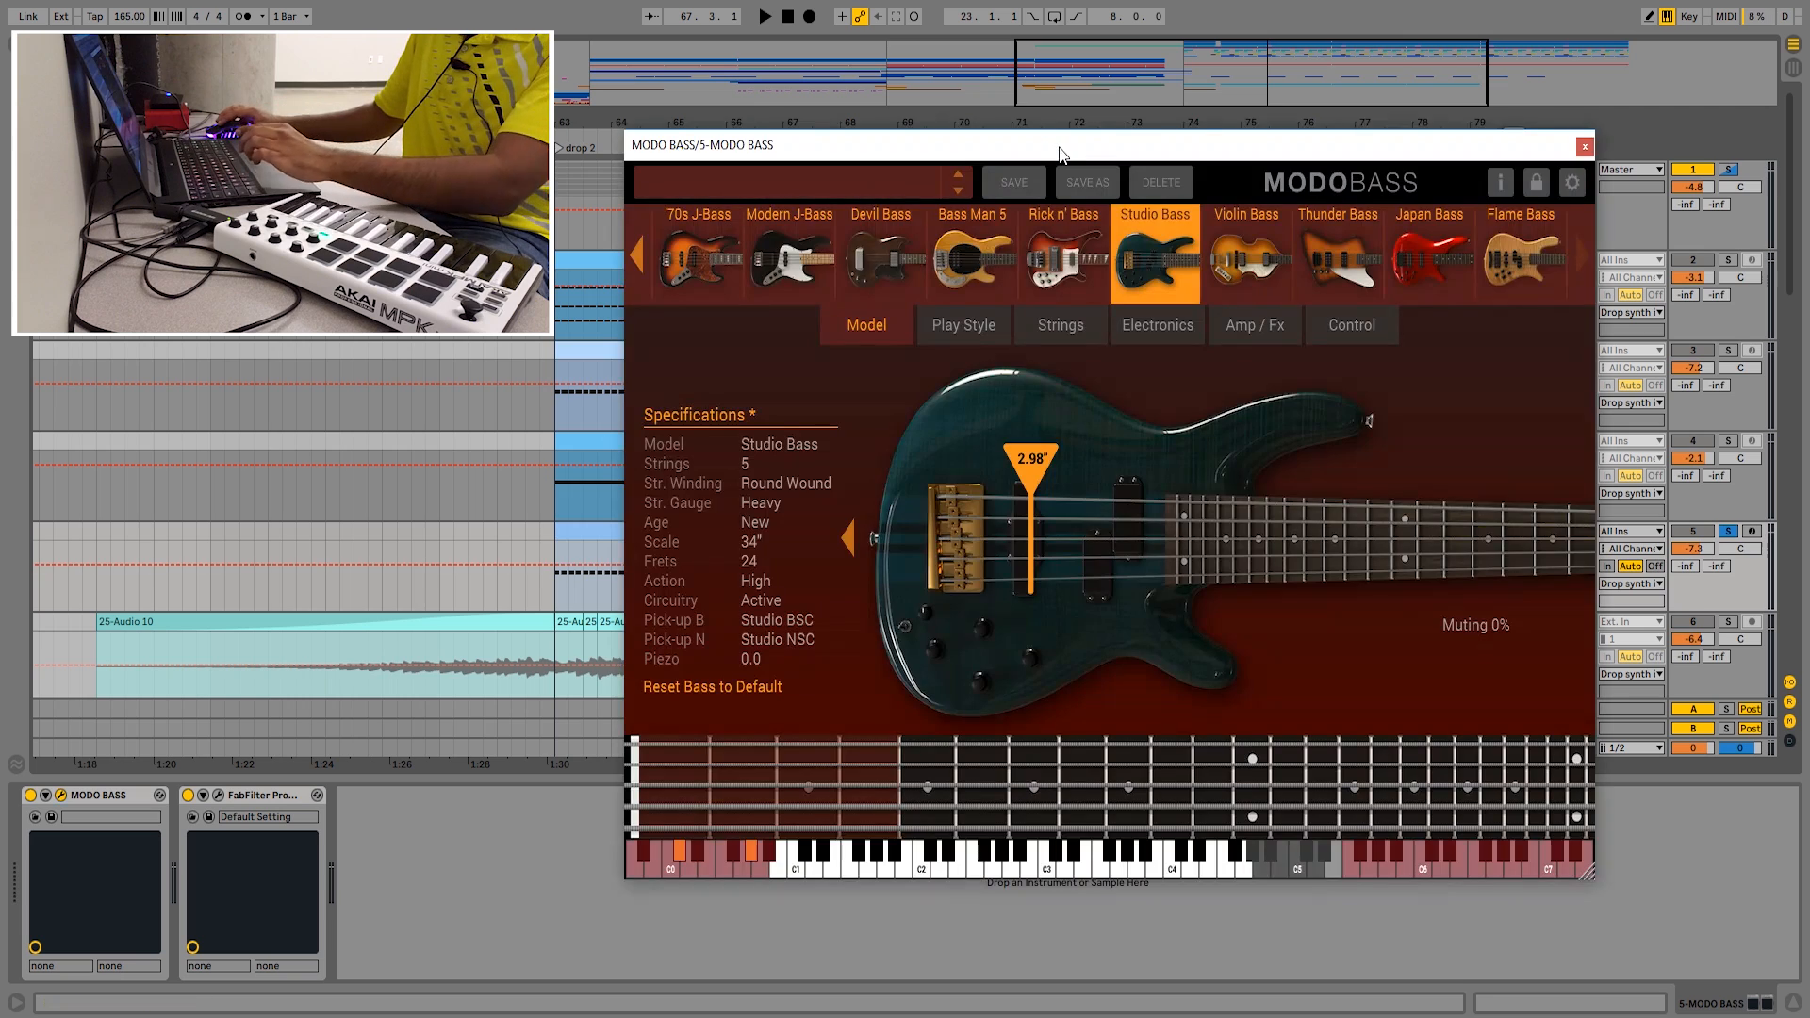
# - View MODO BASS's string and play style settings and close the instrument
pyautogui.click(1056, 321)
pyautogui.click(966, 325)
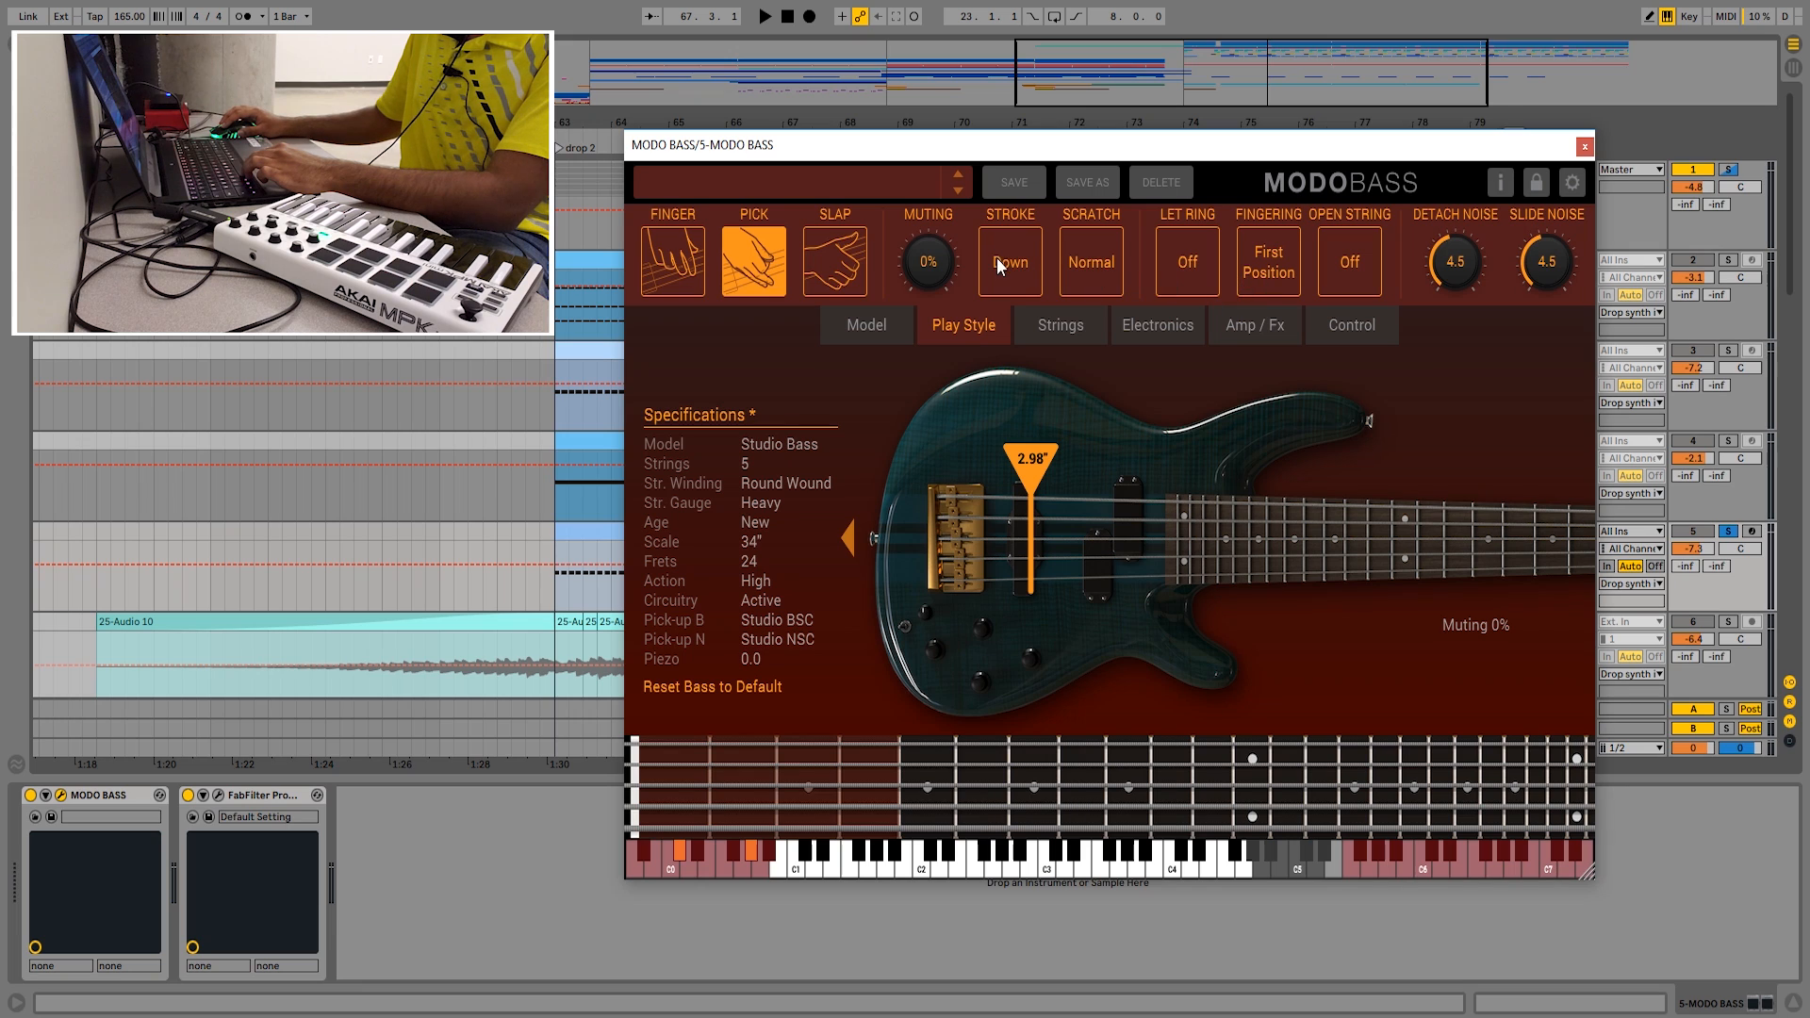
pyautogui.click(1585, 148)
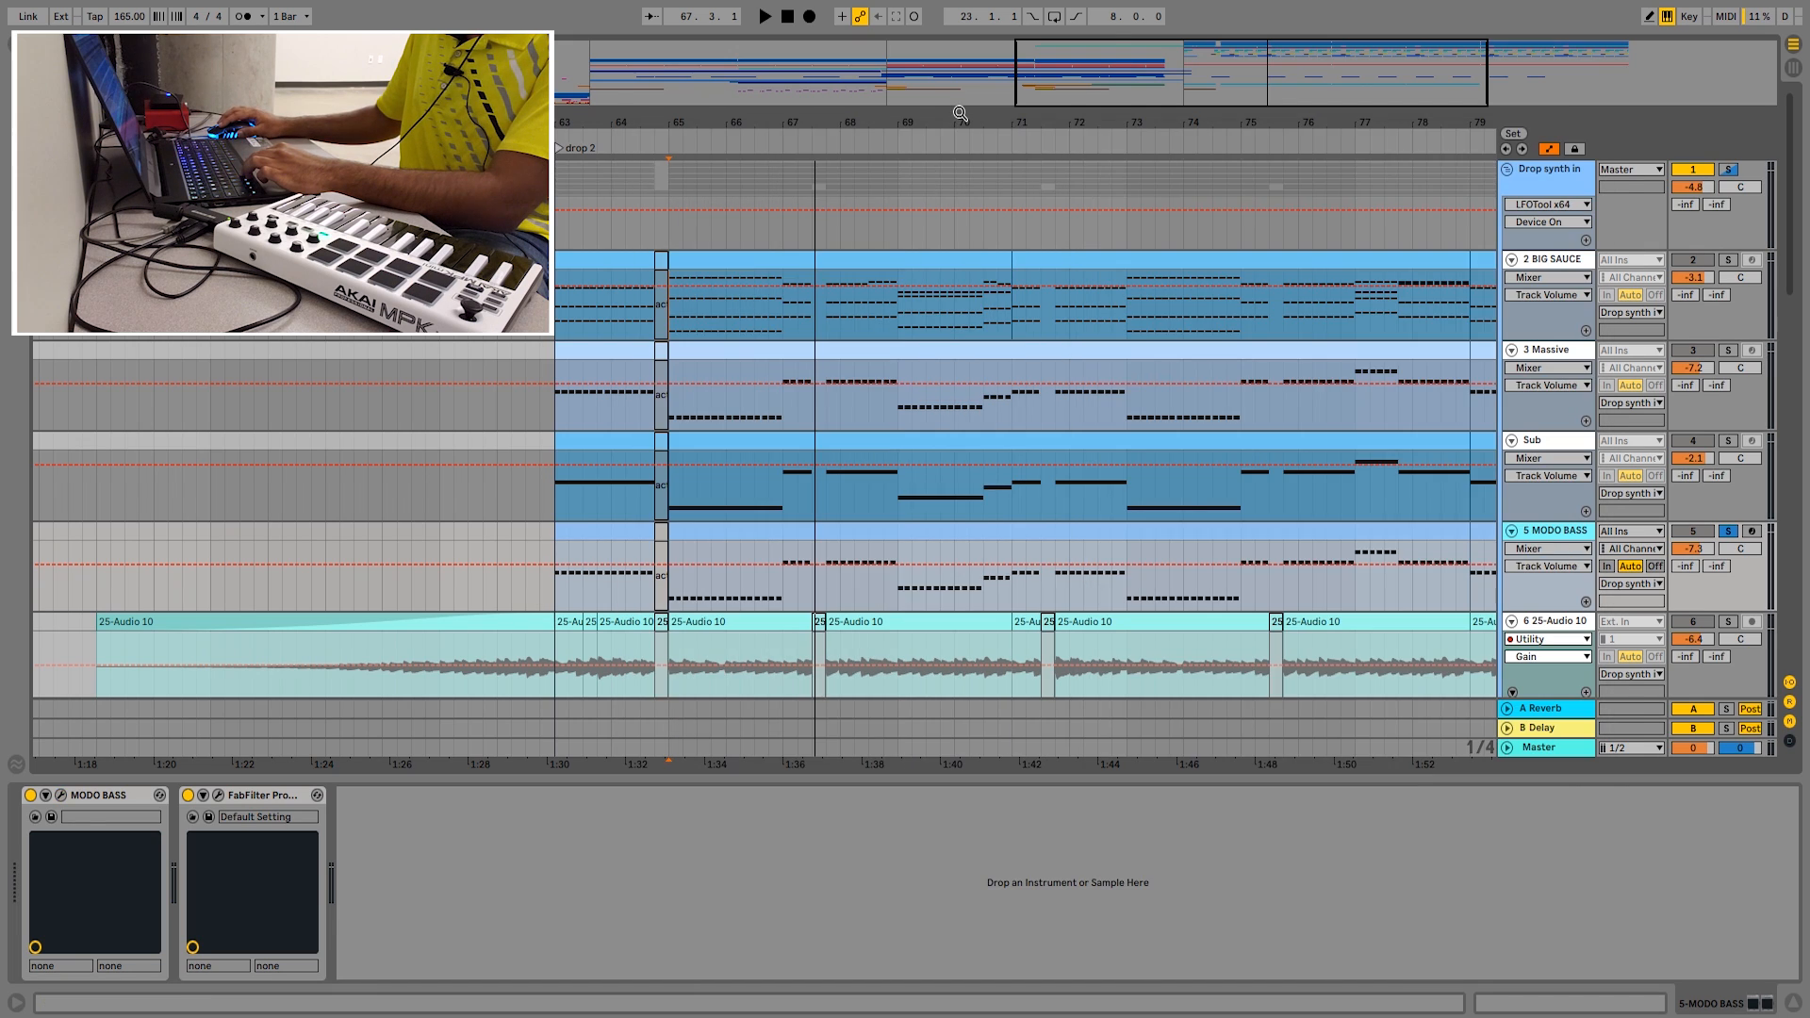
# - View the 5 MODO BASS track's FabFilter Pro-Q 2 curve and the Sub track's Operator device
pyautogui.moveTo(959, 115); pyautogui.dragTo(862, 185)
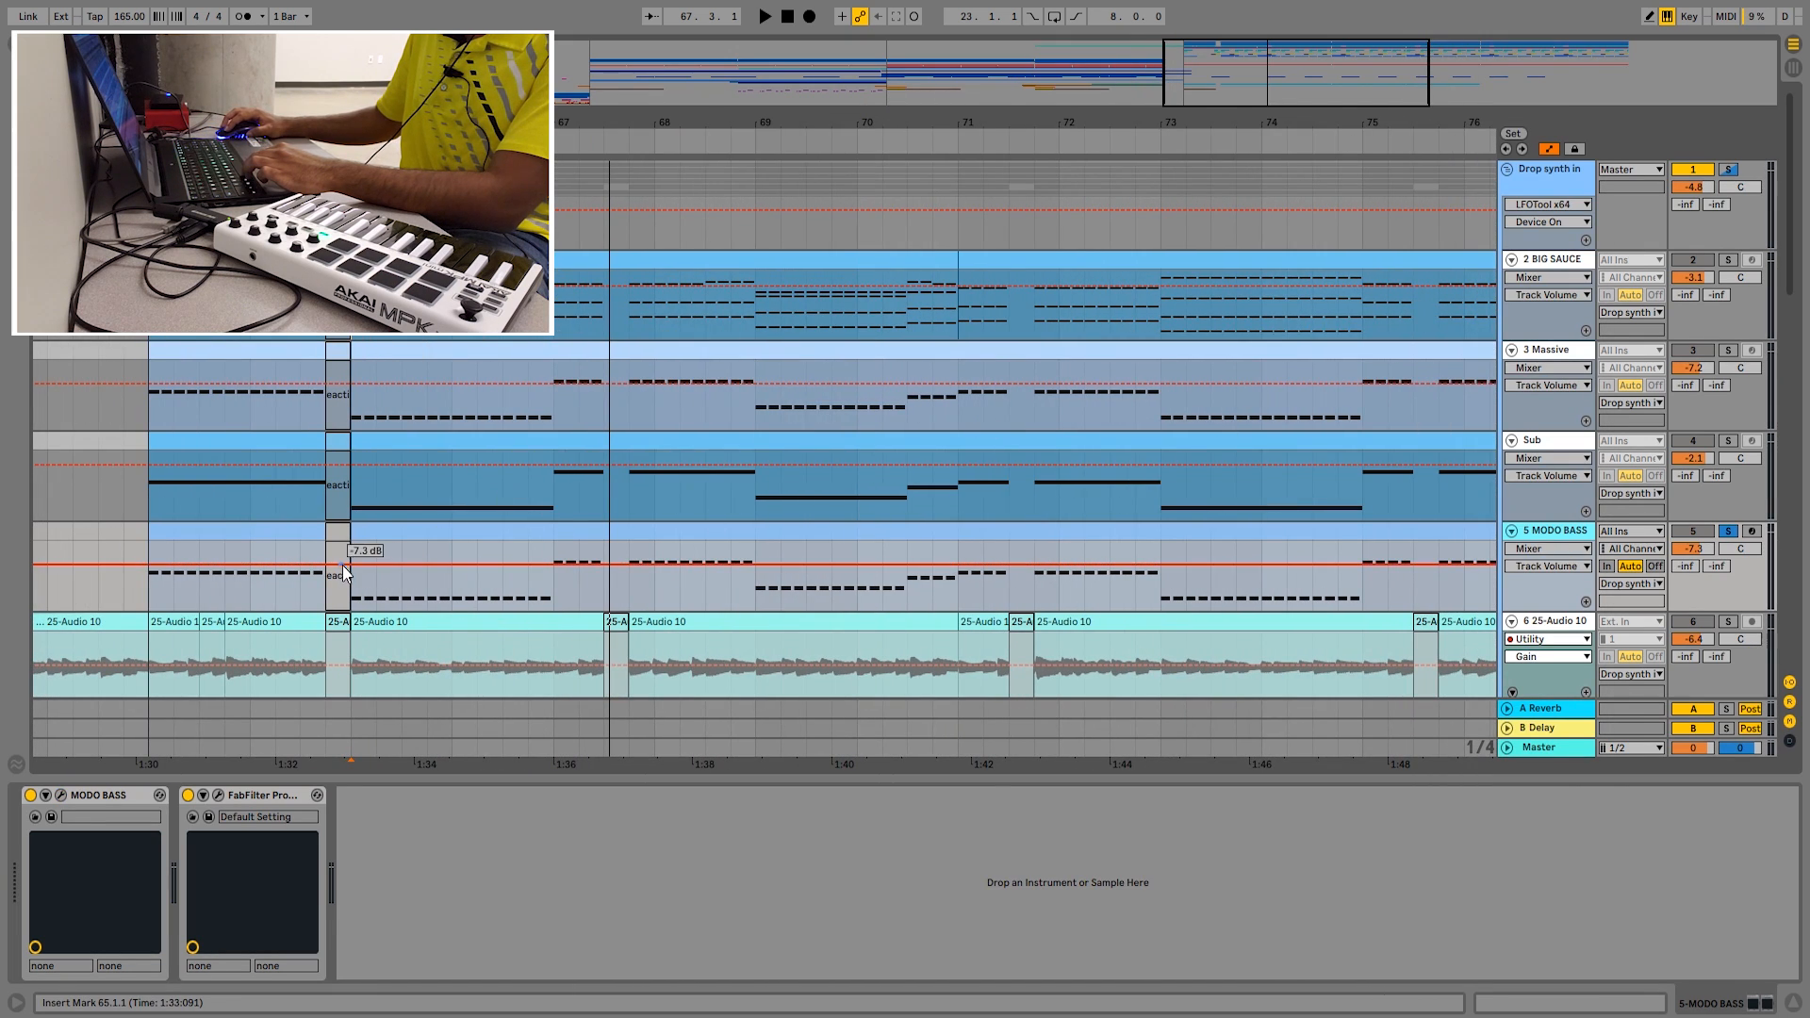
pyautogui.press('space')
pyautogui.click(218, 795)
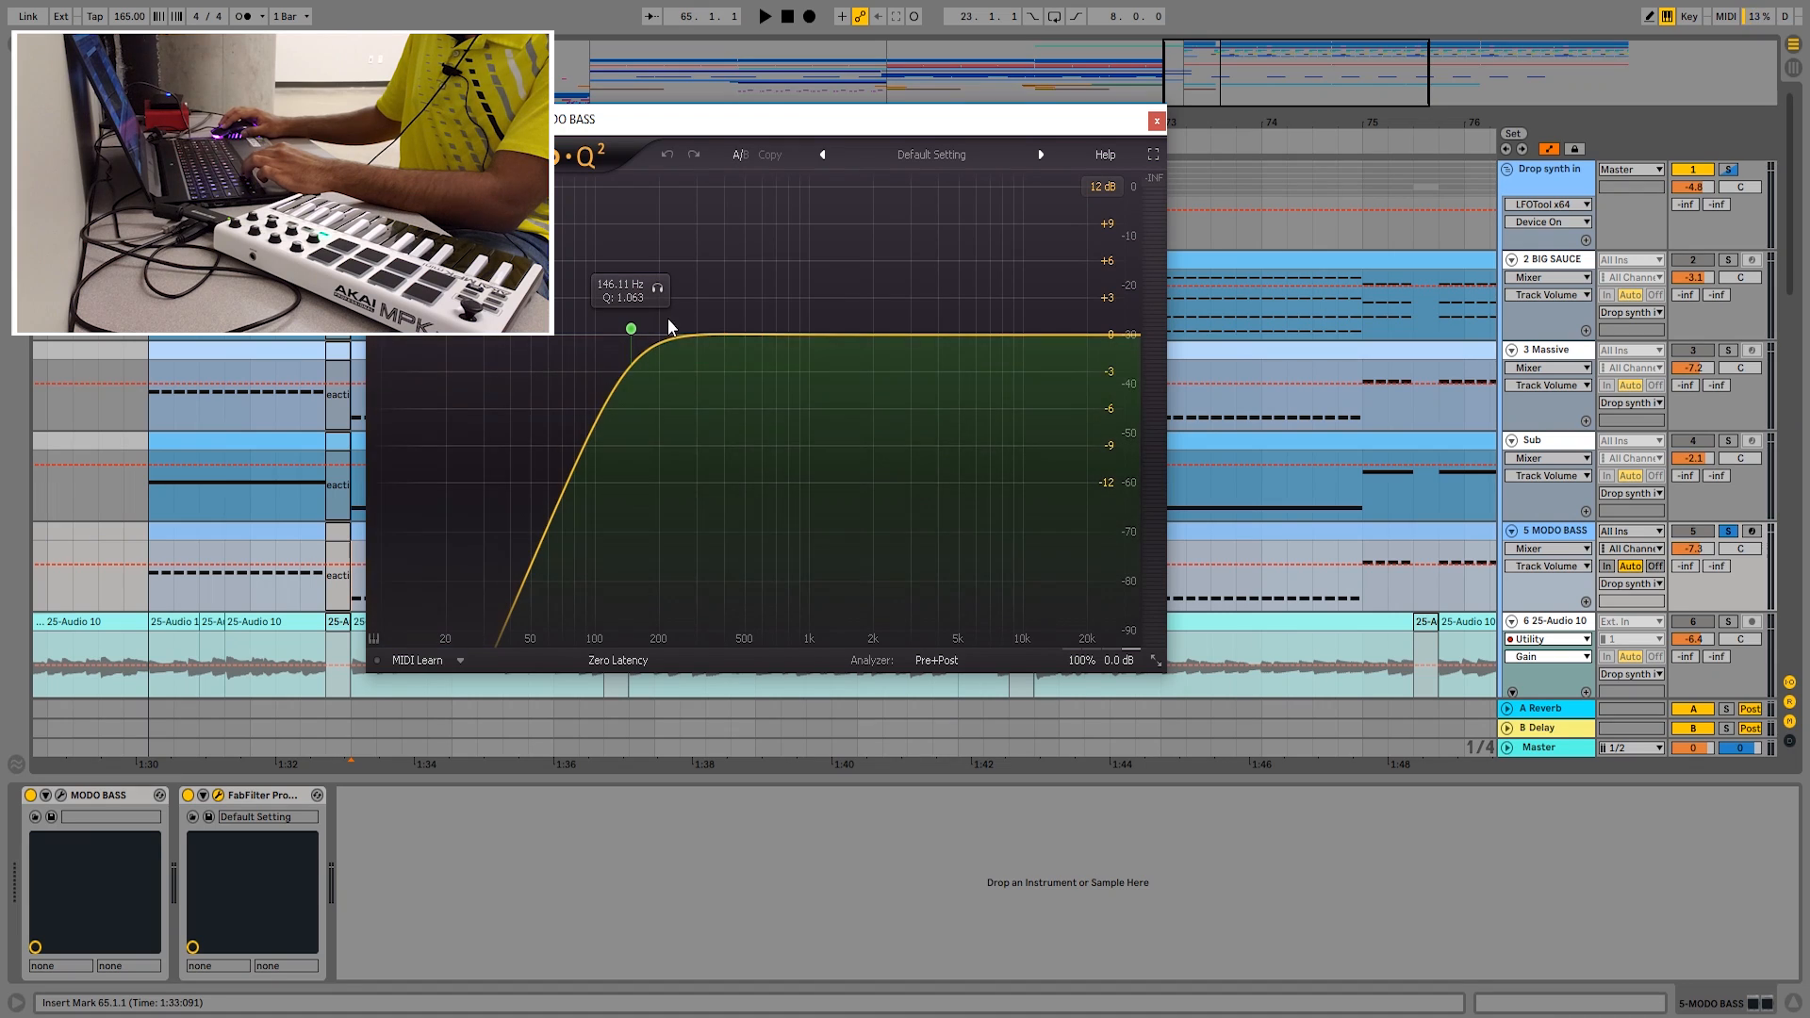
pyautogui.click(1157, 122)
pyautogui.click(1535, 443)
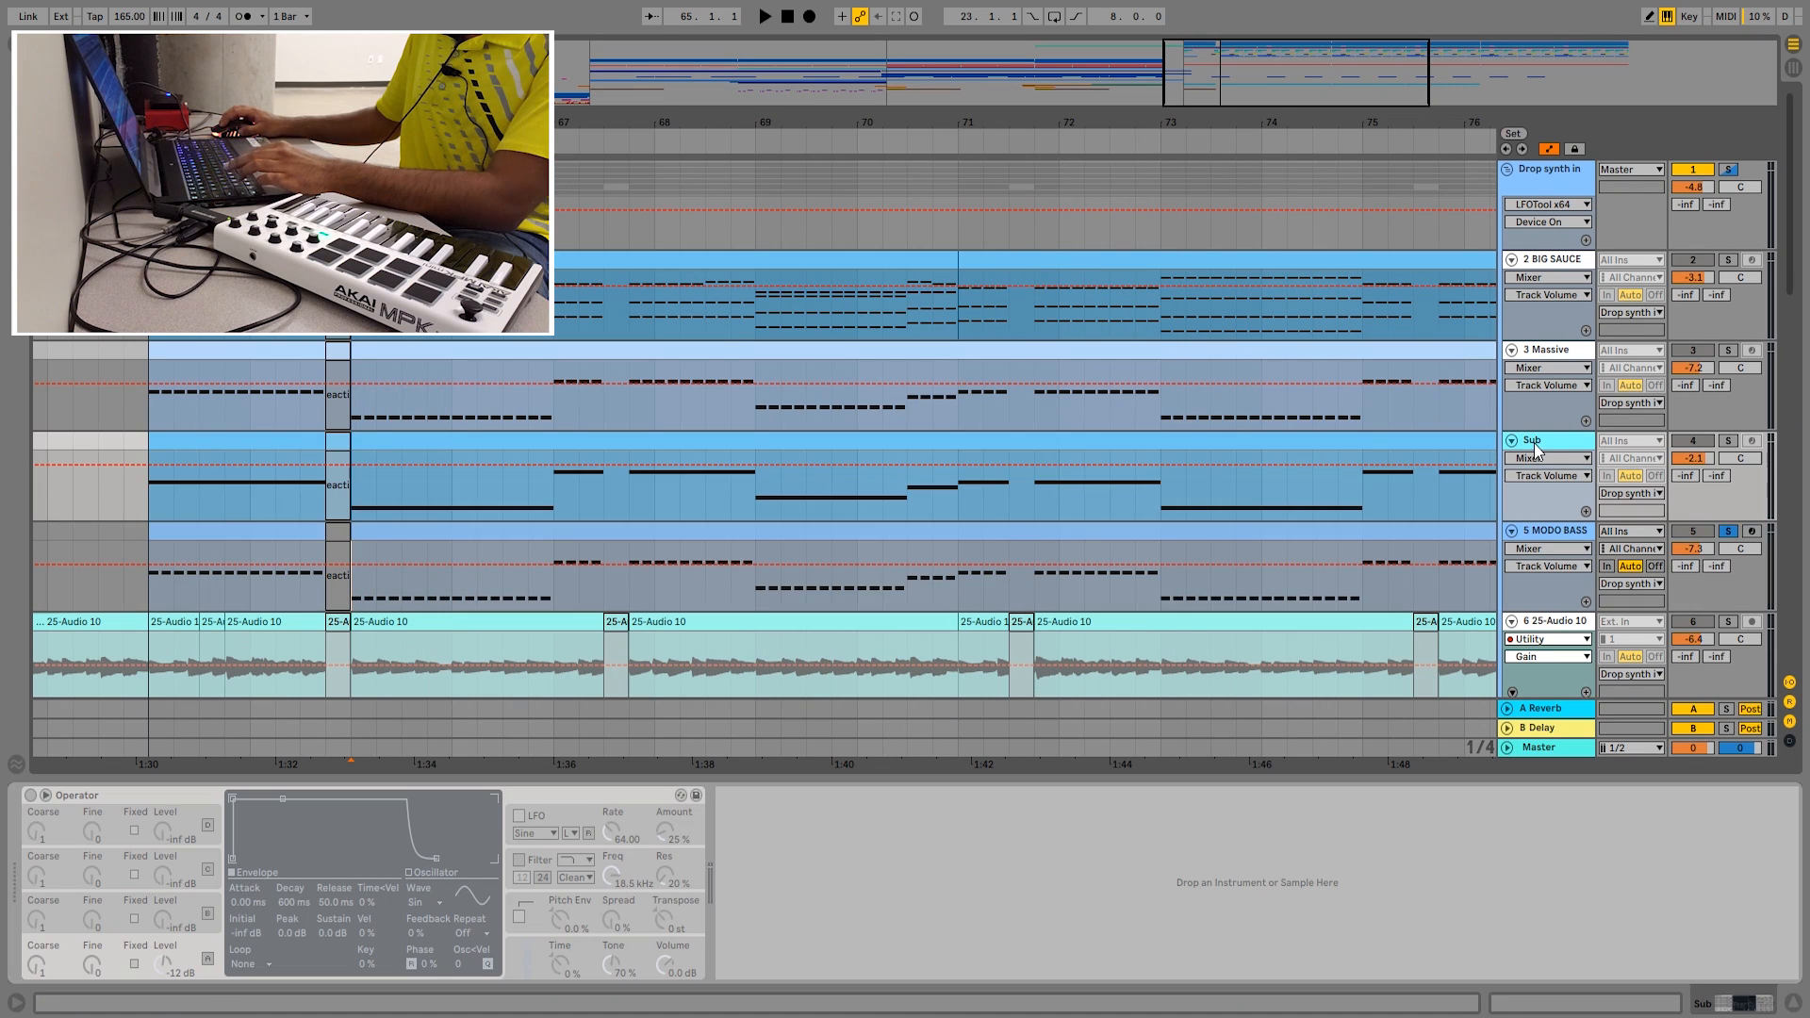
pyautogui.click(1544, 529)
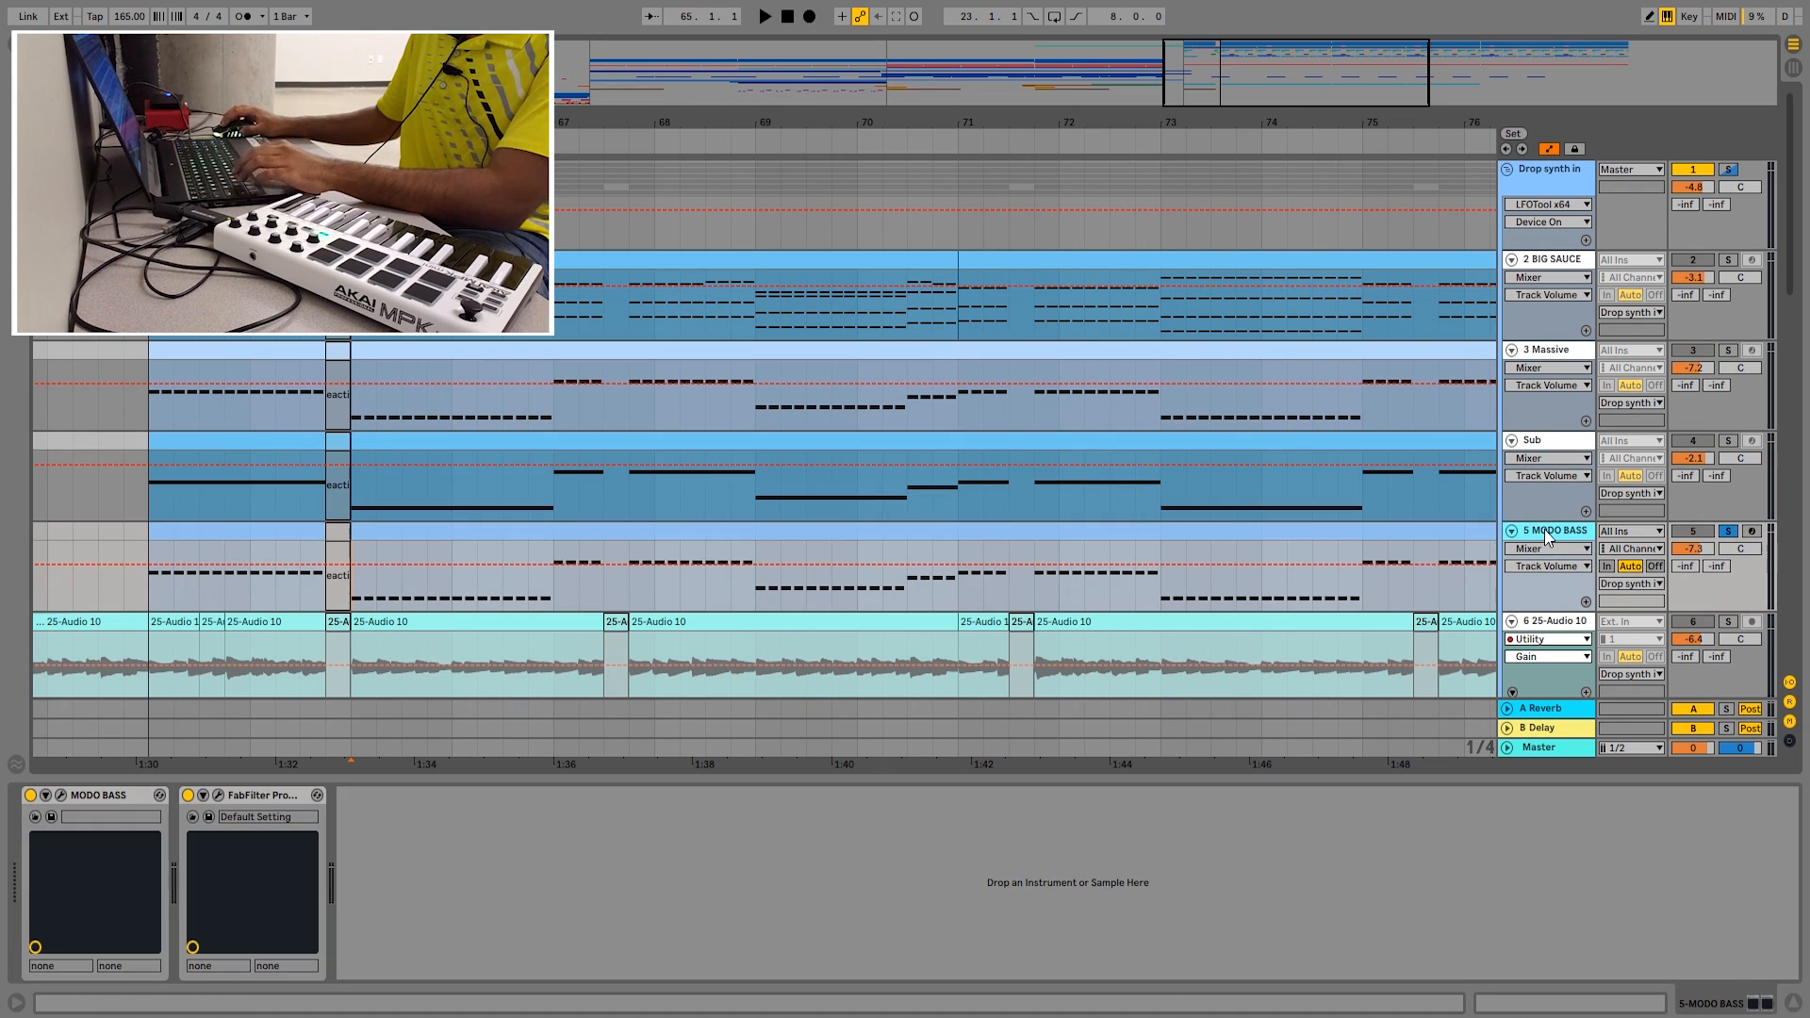
# - Play the soloed 5 MODO BASS track from bar 65, first alone and again with the Sub track soloed alongside it
pyautogui.scroll(-2, 665, 576)
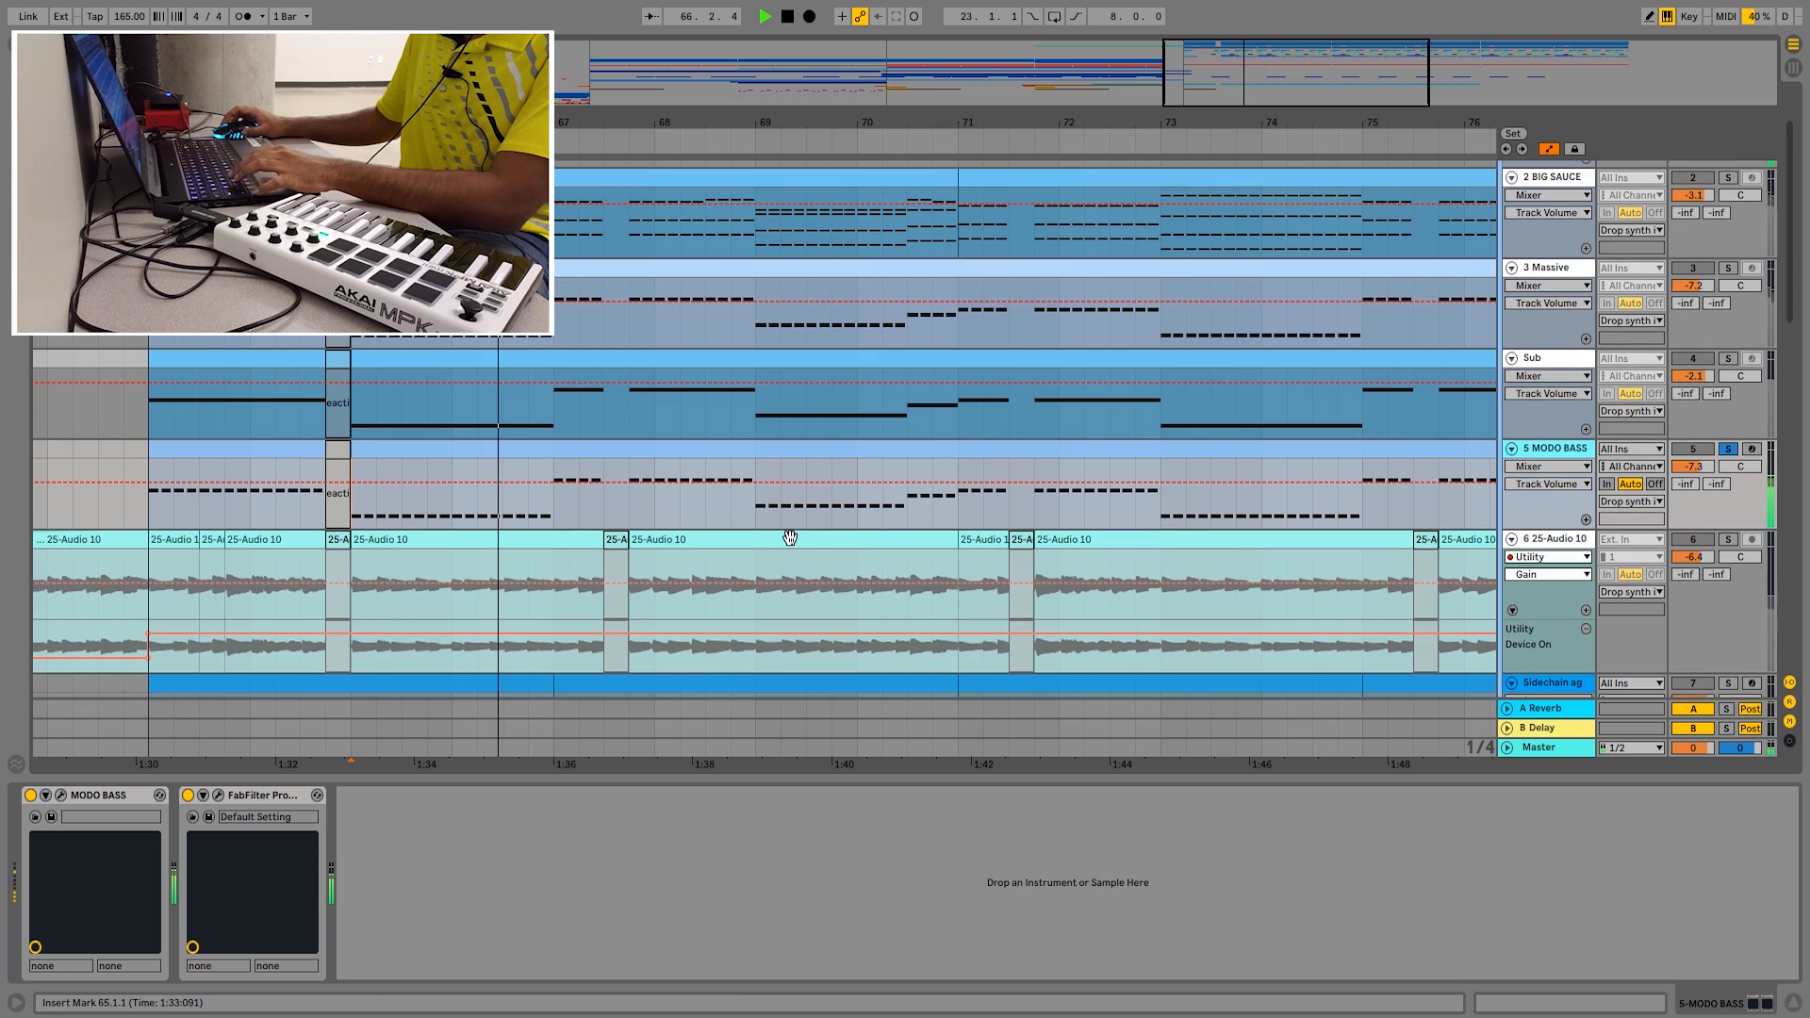
pyautogui.scroll(1, 896, 524)
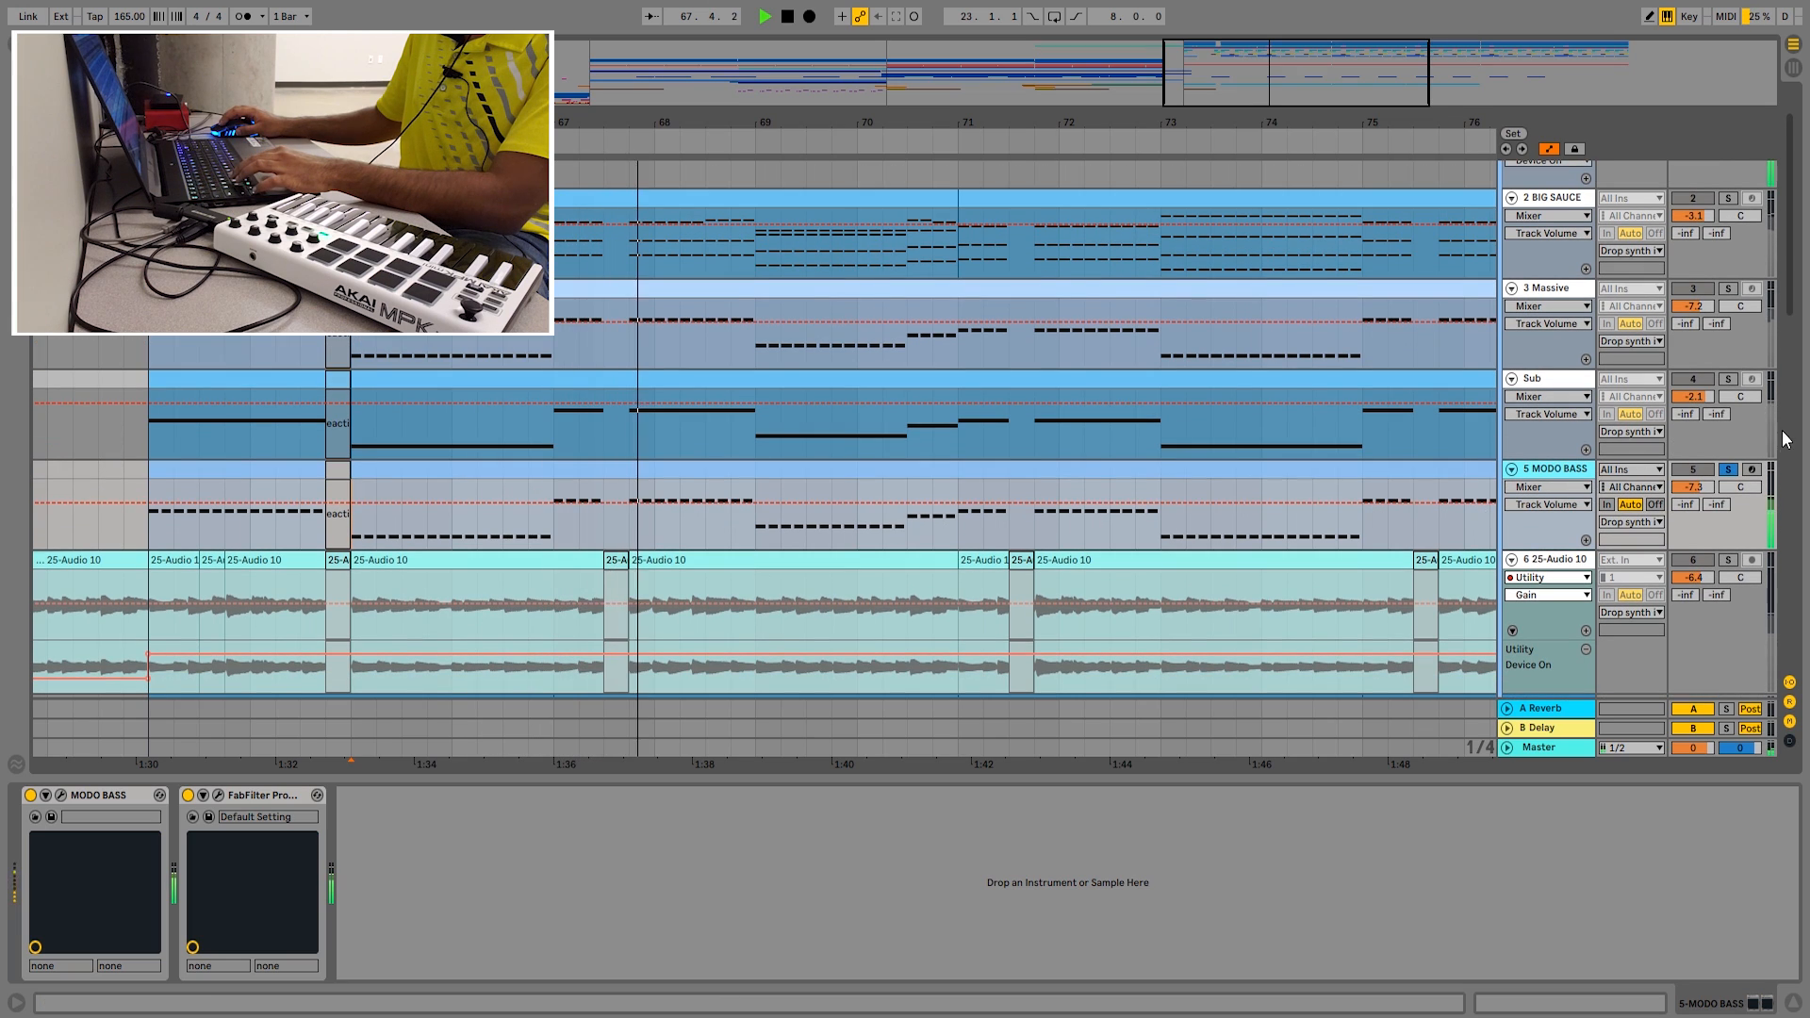
pyautogui.click(1730, 379)
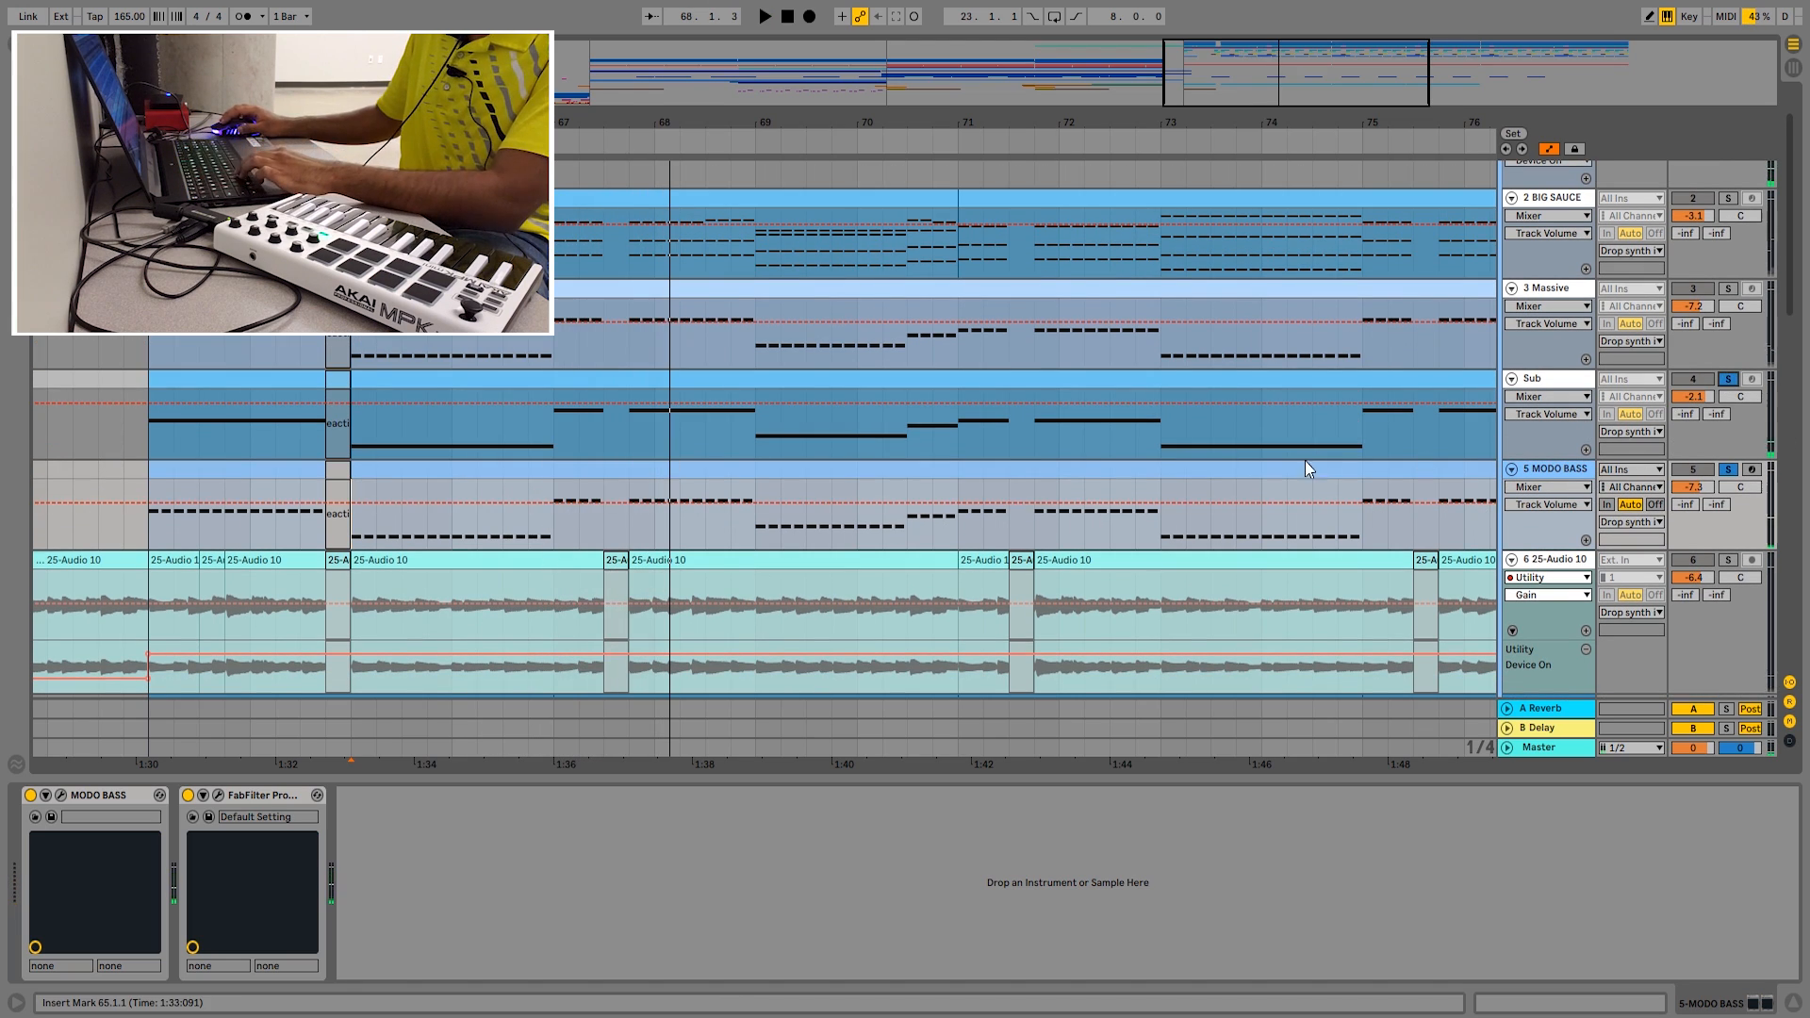
pyautogui.press('space')
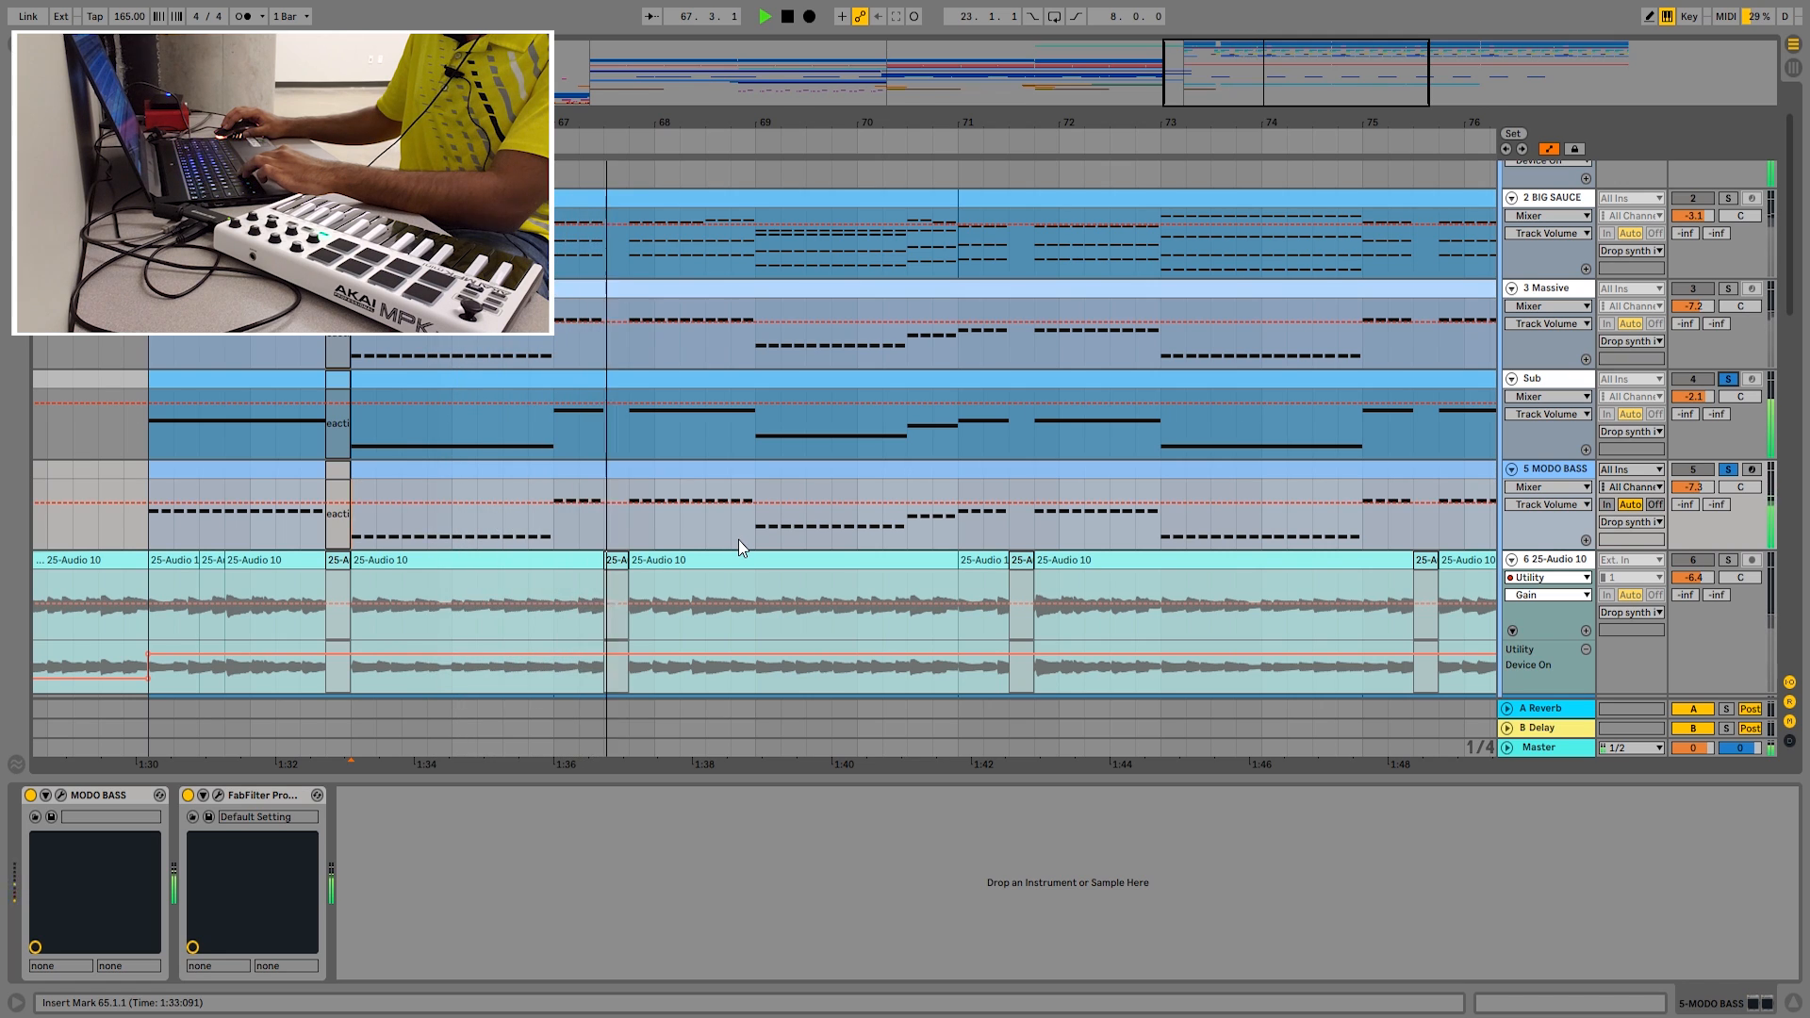
pyautogui.press('space')
pyautogui.click(1727, 379)
# - Examine the drop 2 tracks around MODO BASS, from the sidechain and drums up to the deactivated clips before bar 65
pyautogui.scroll(-4, 1153, 461)
pyautogui.scroll(-3, 1155, 464)
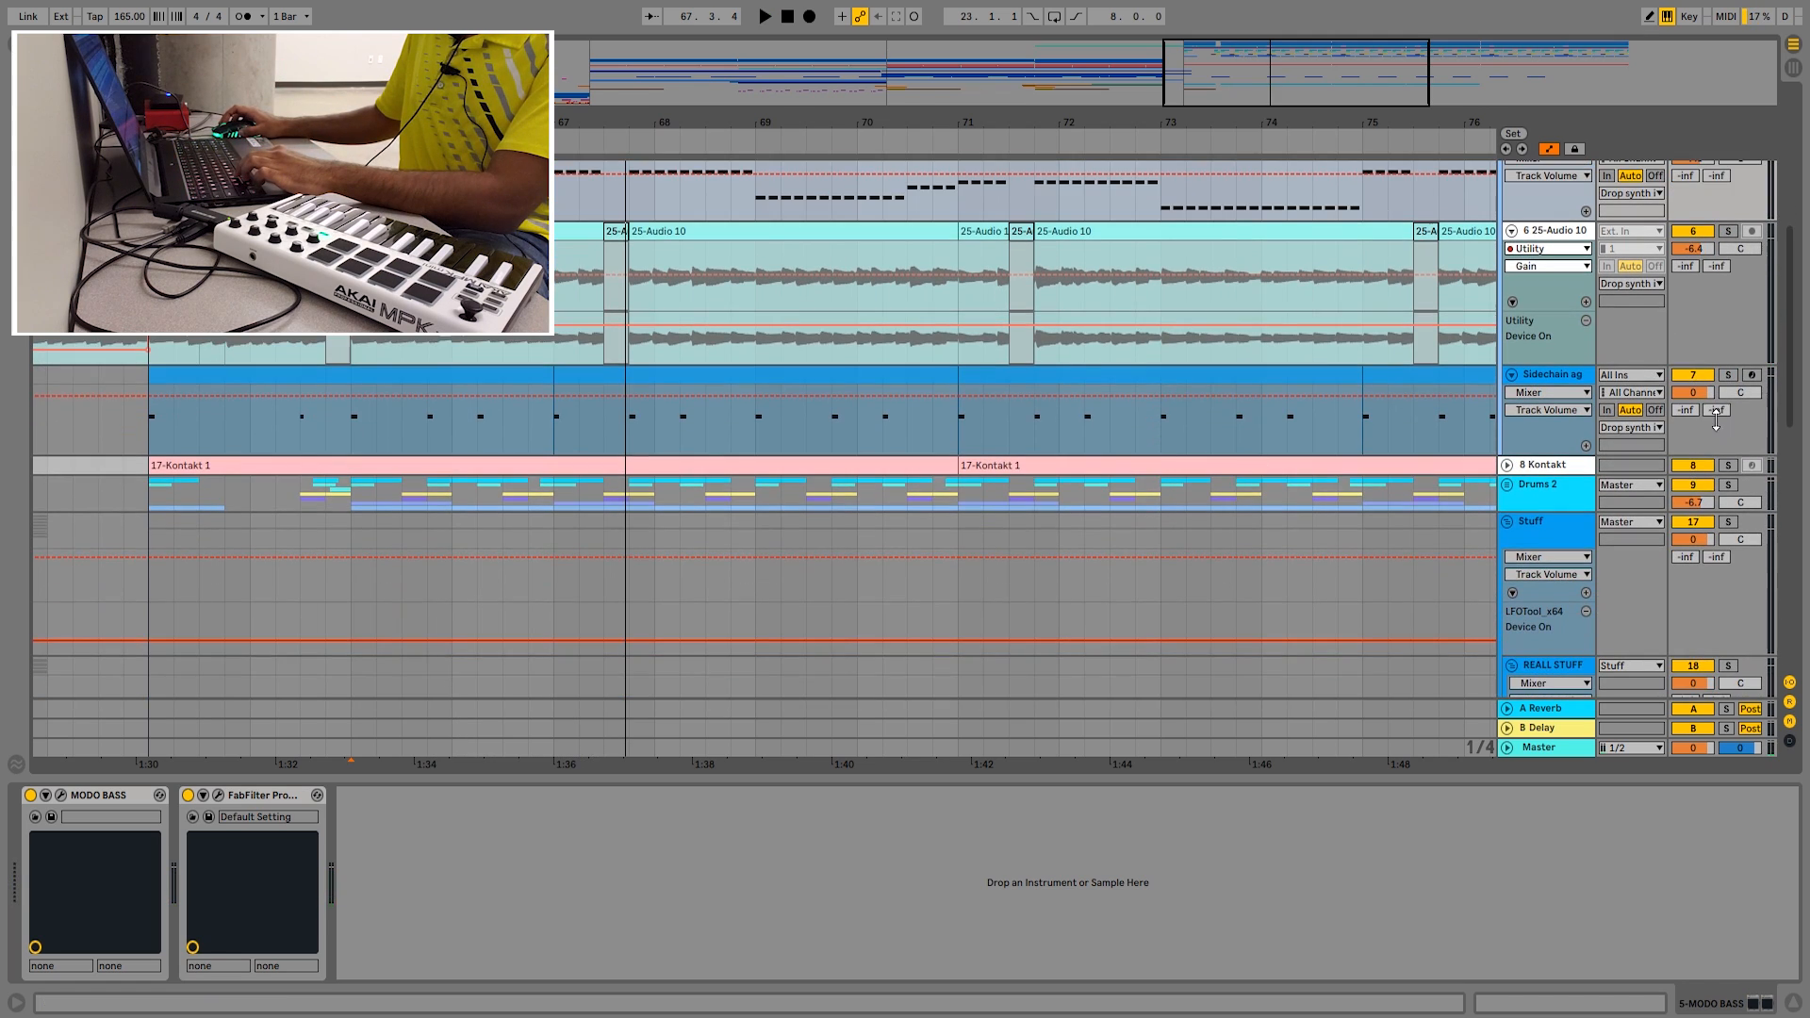
pyautogui.moveTo(1123, 123); pyautogui.dragTo(1046, 76)
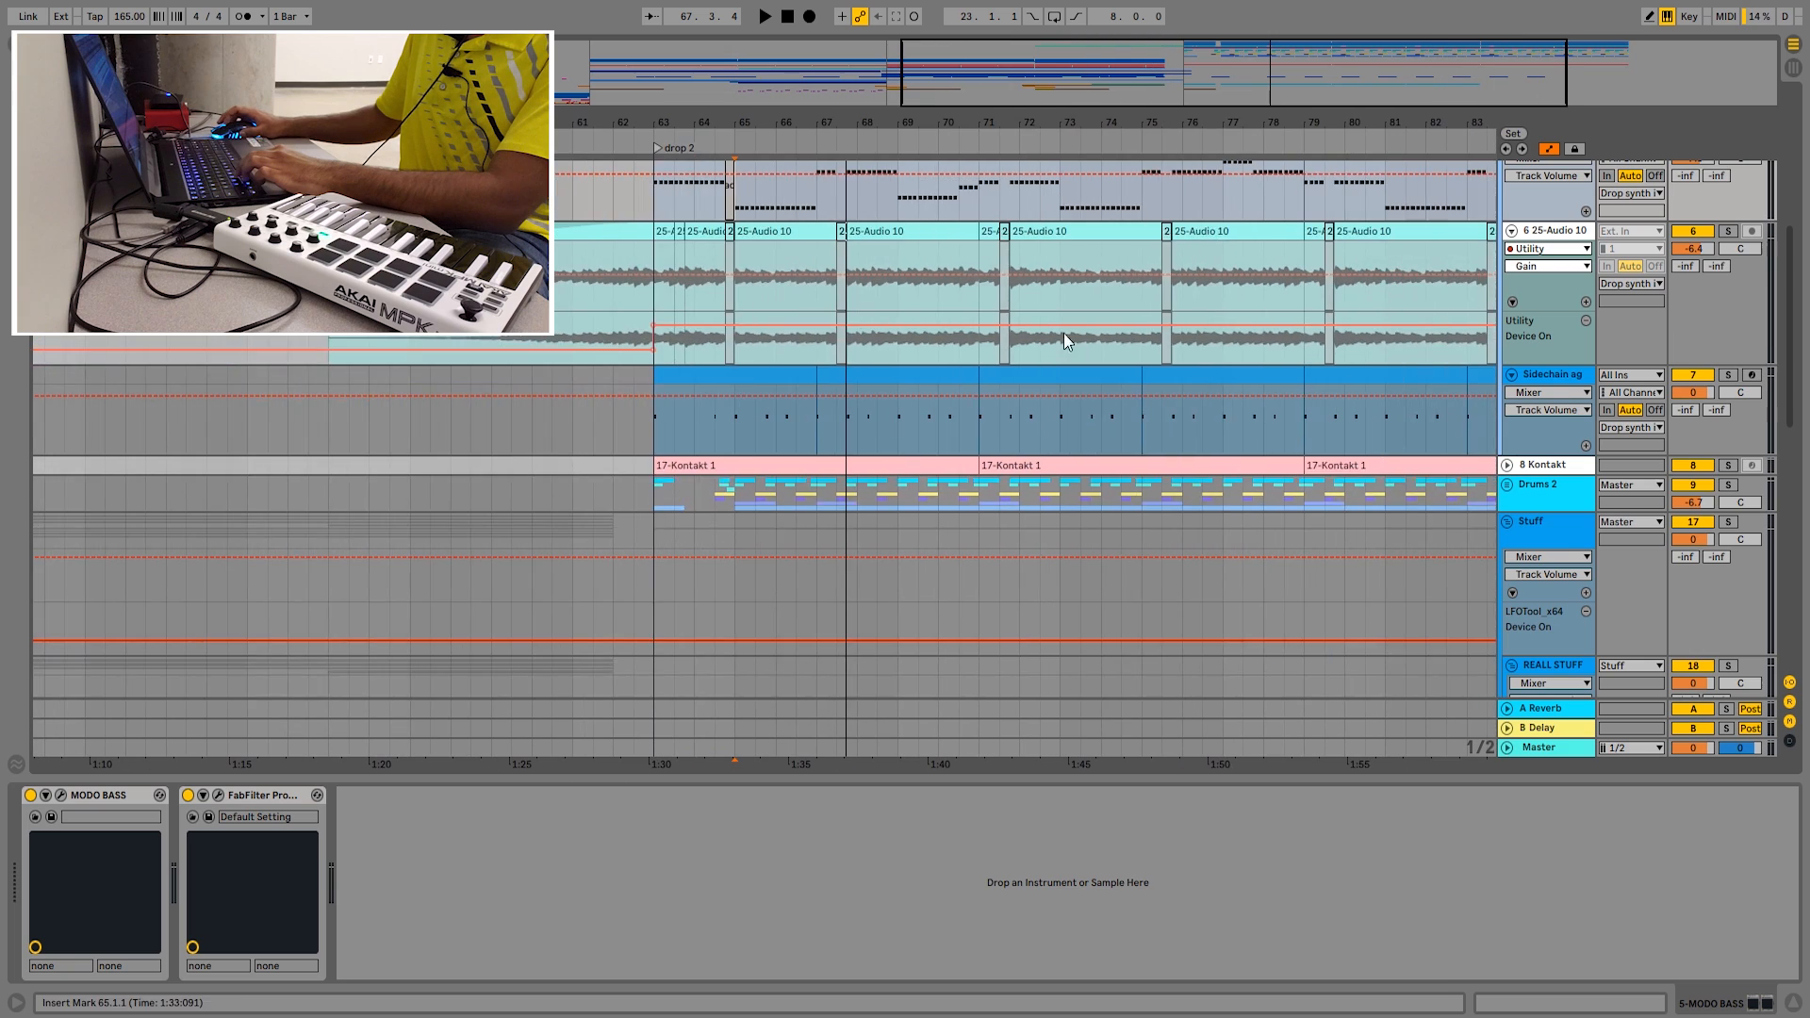
pyautogui.scroll(6, 1121, 338)
pyautogui.click(713, 323)
pyautogui.moveTo(753, 124); pyautogui.dragTo(935, 179)
pyautogui.scroll(-1, 910, 341)
pyautogui.scroll(-3, 908, 341)
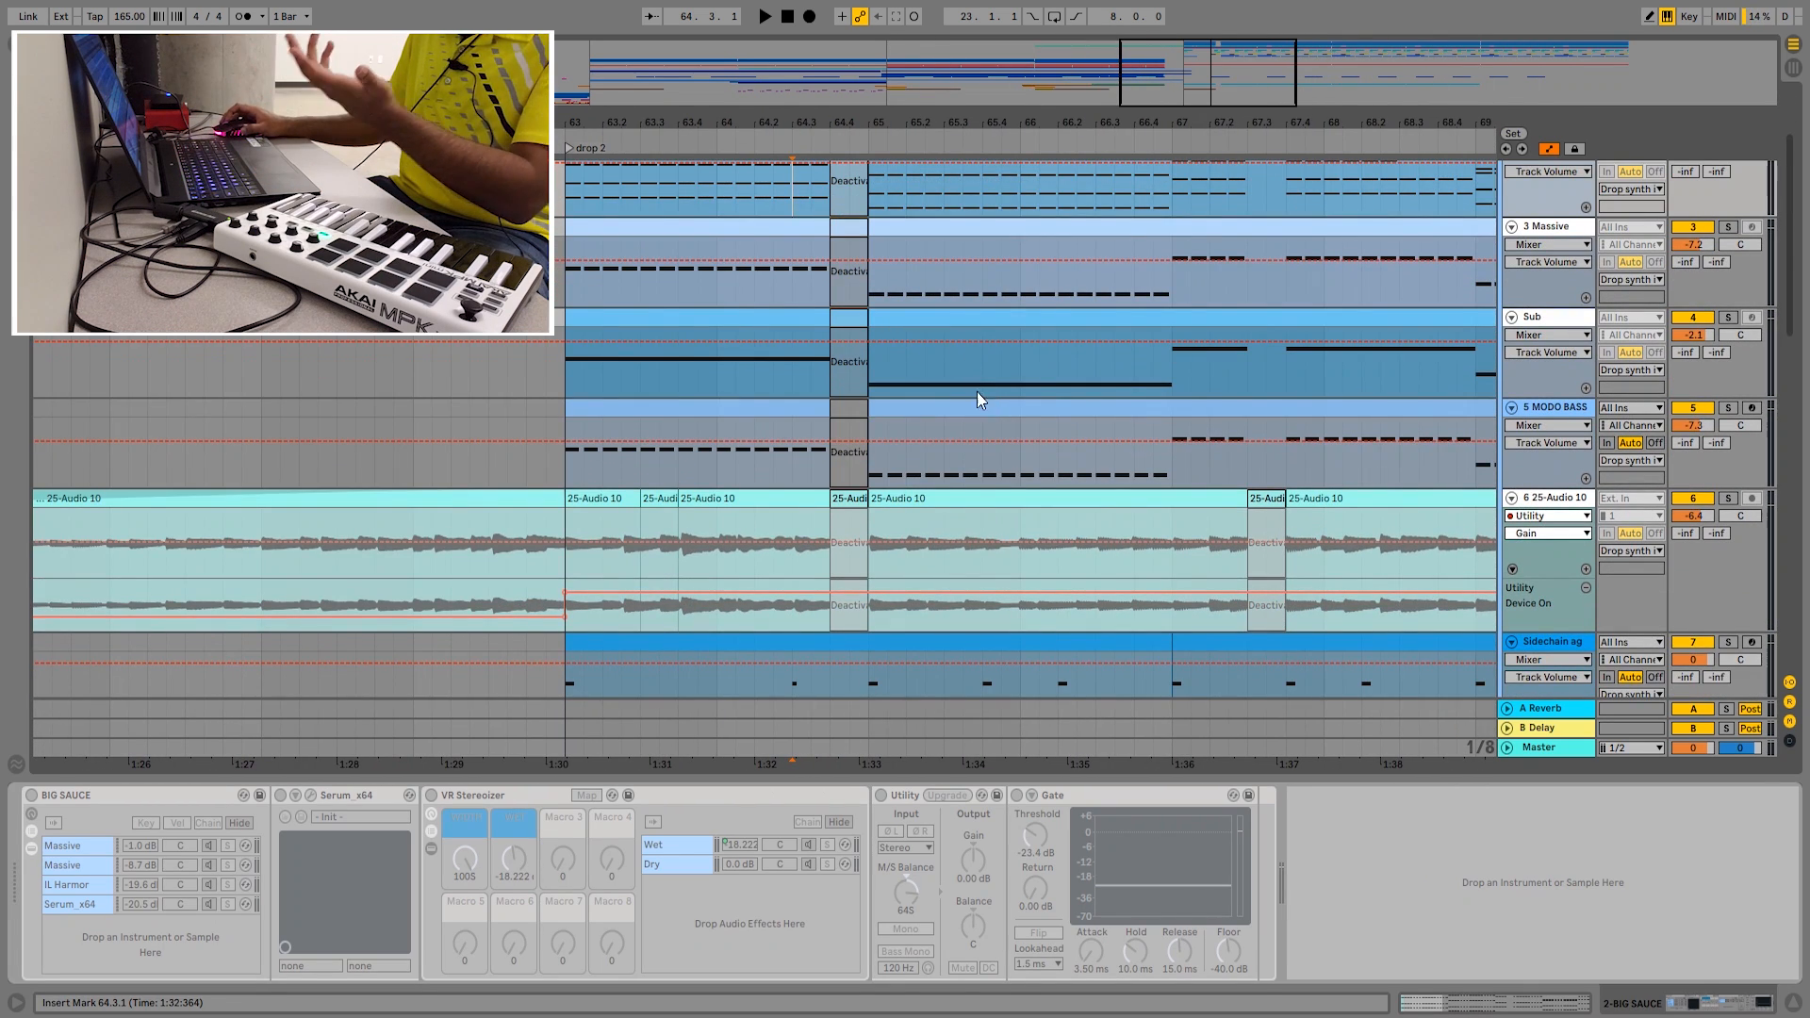
pyautogui.scroll(3, 952, 381)
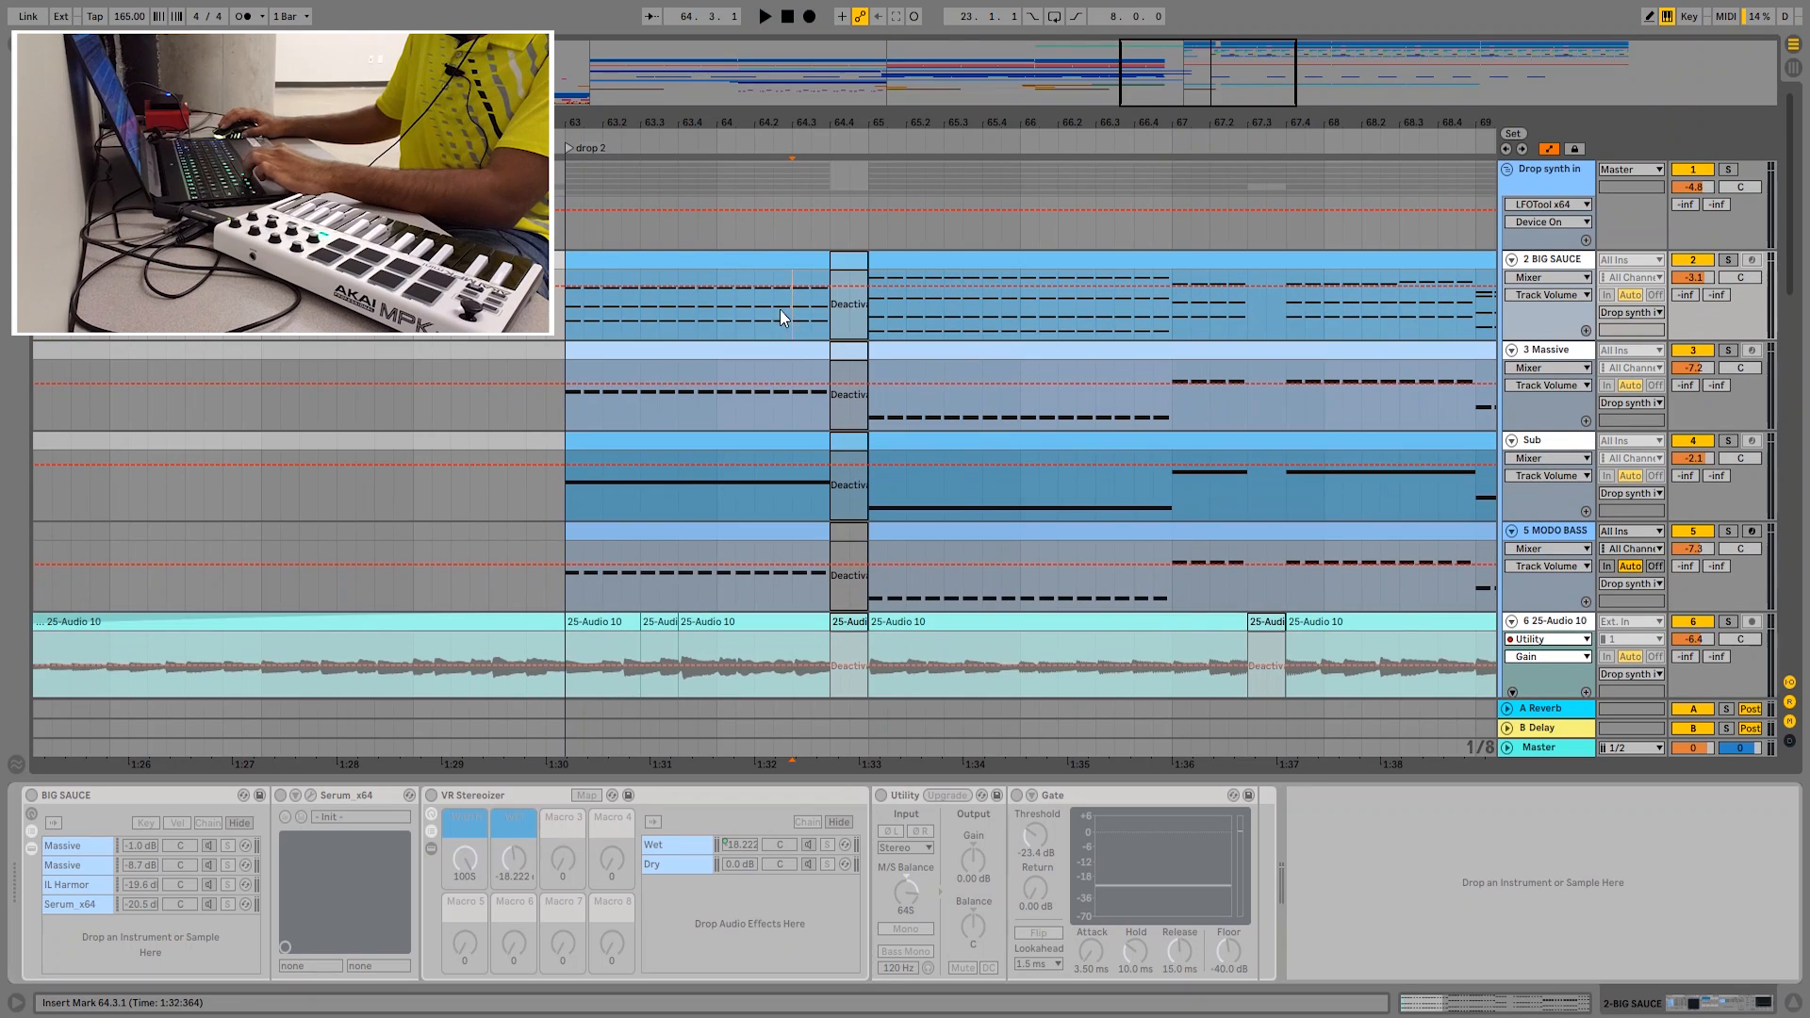
# - Solo the Drop synth group and play all its layers together from bar 64
pyautogui.click(720, 315)
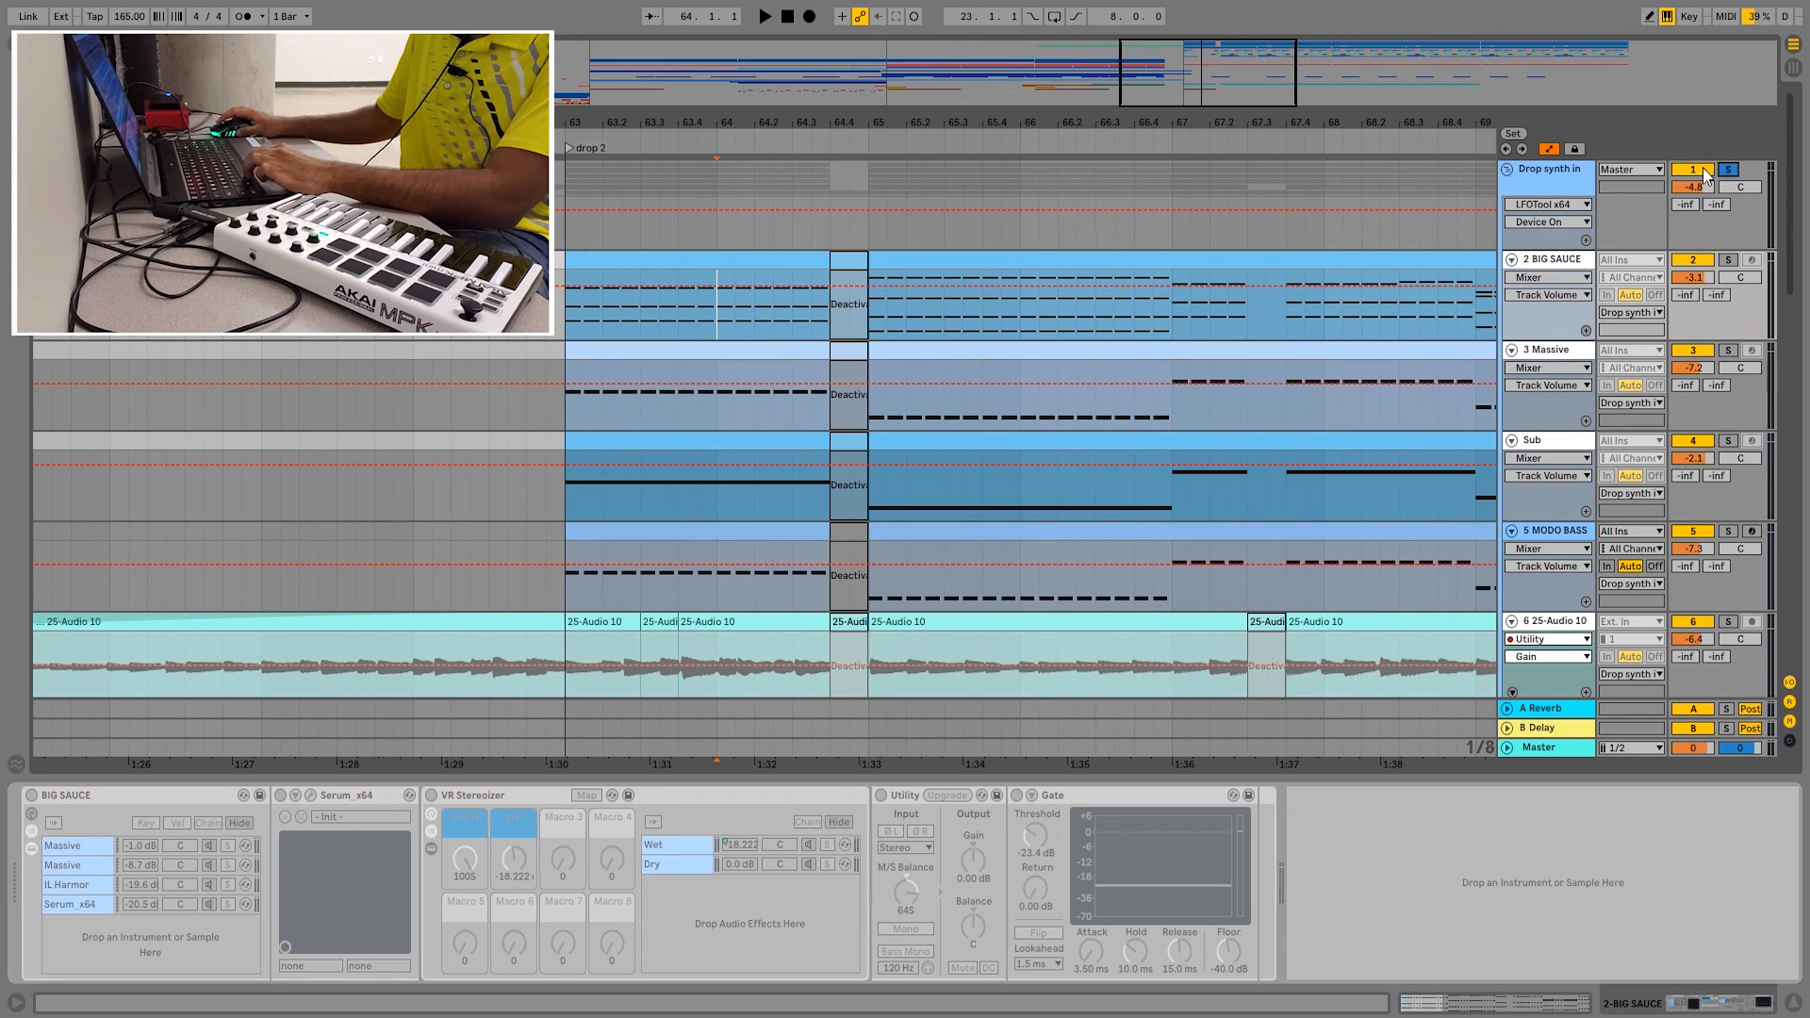
pyautogui.scroll(-3, 1147, 372)
pyautogui.scroll(3, 942, 358)
pyautogui.press('space')
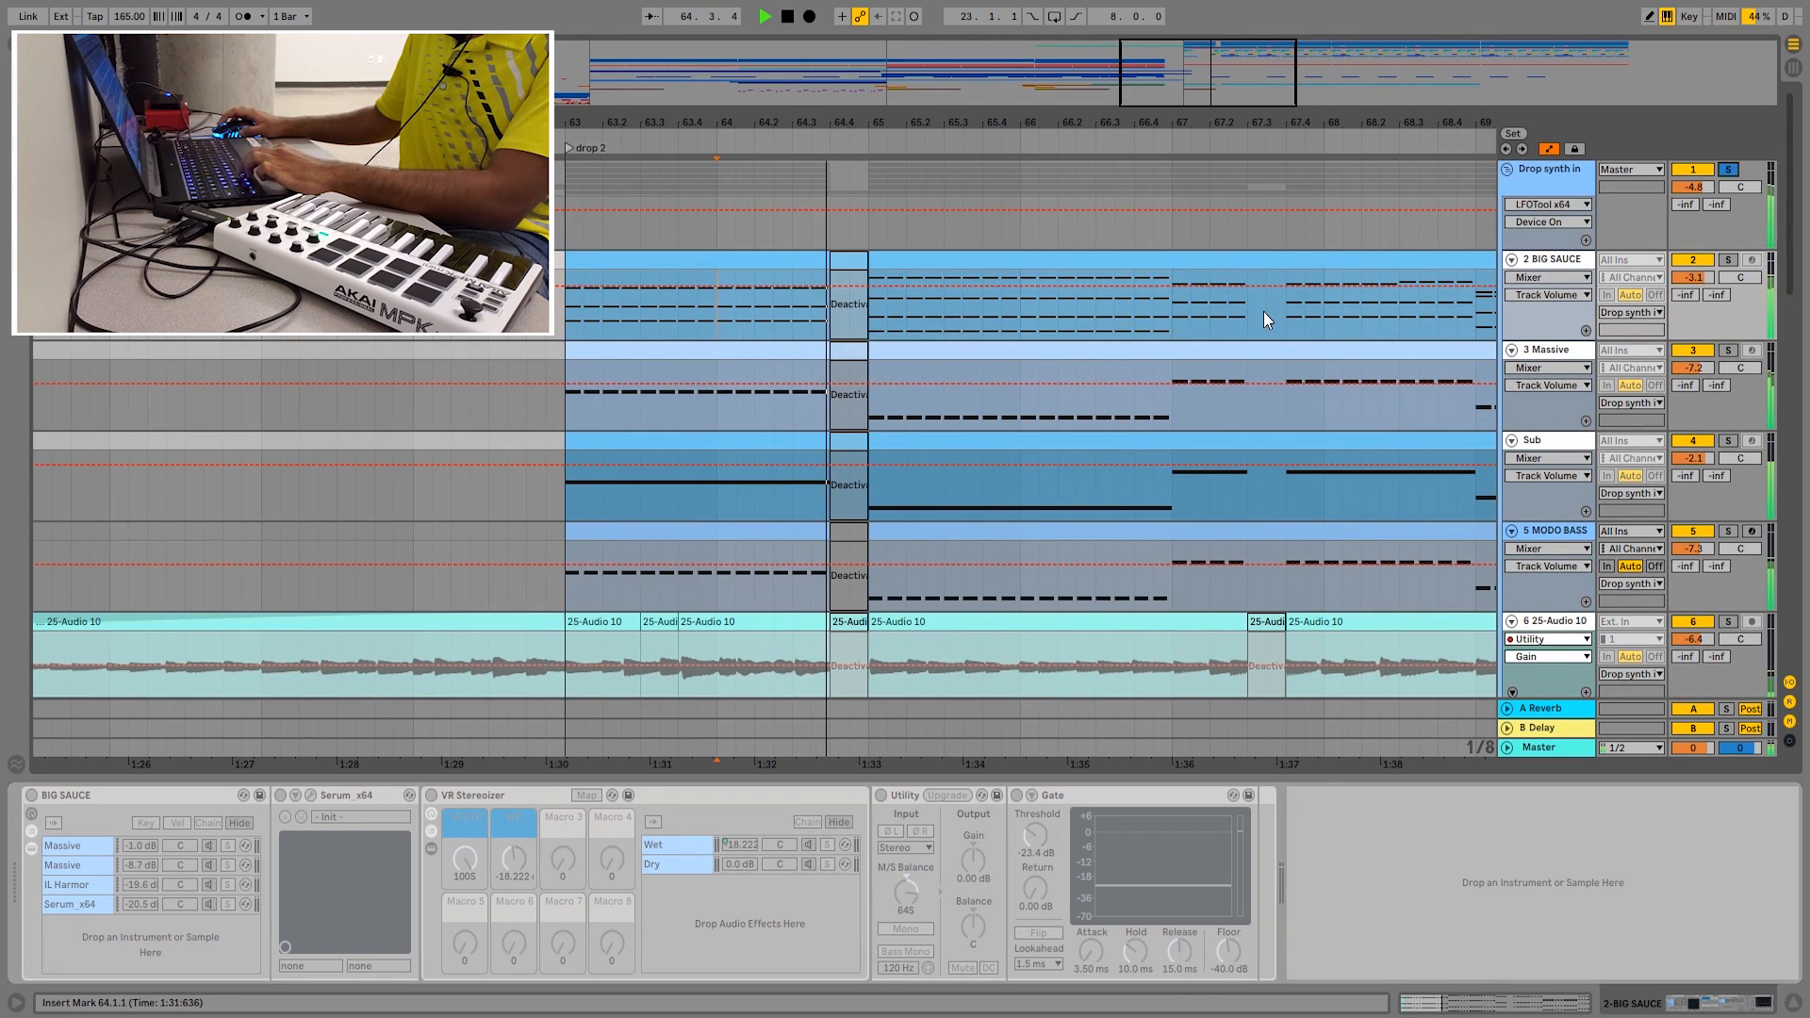
pyautogui.scroll(-3, 1262, 311)
pyautogui.moveTo(1168, 127); pyautogui.dragTo(800, 90)
pyautogui.scroll(2, 1011, 415)
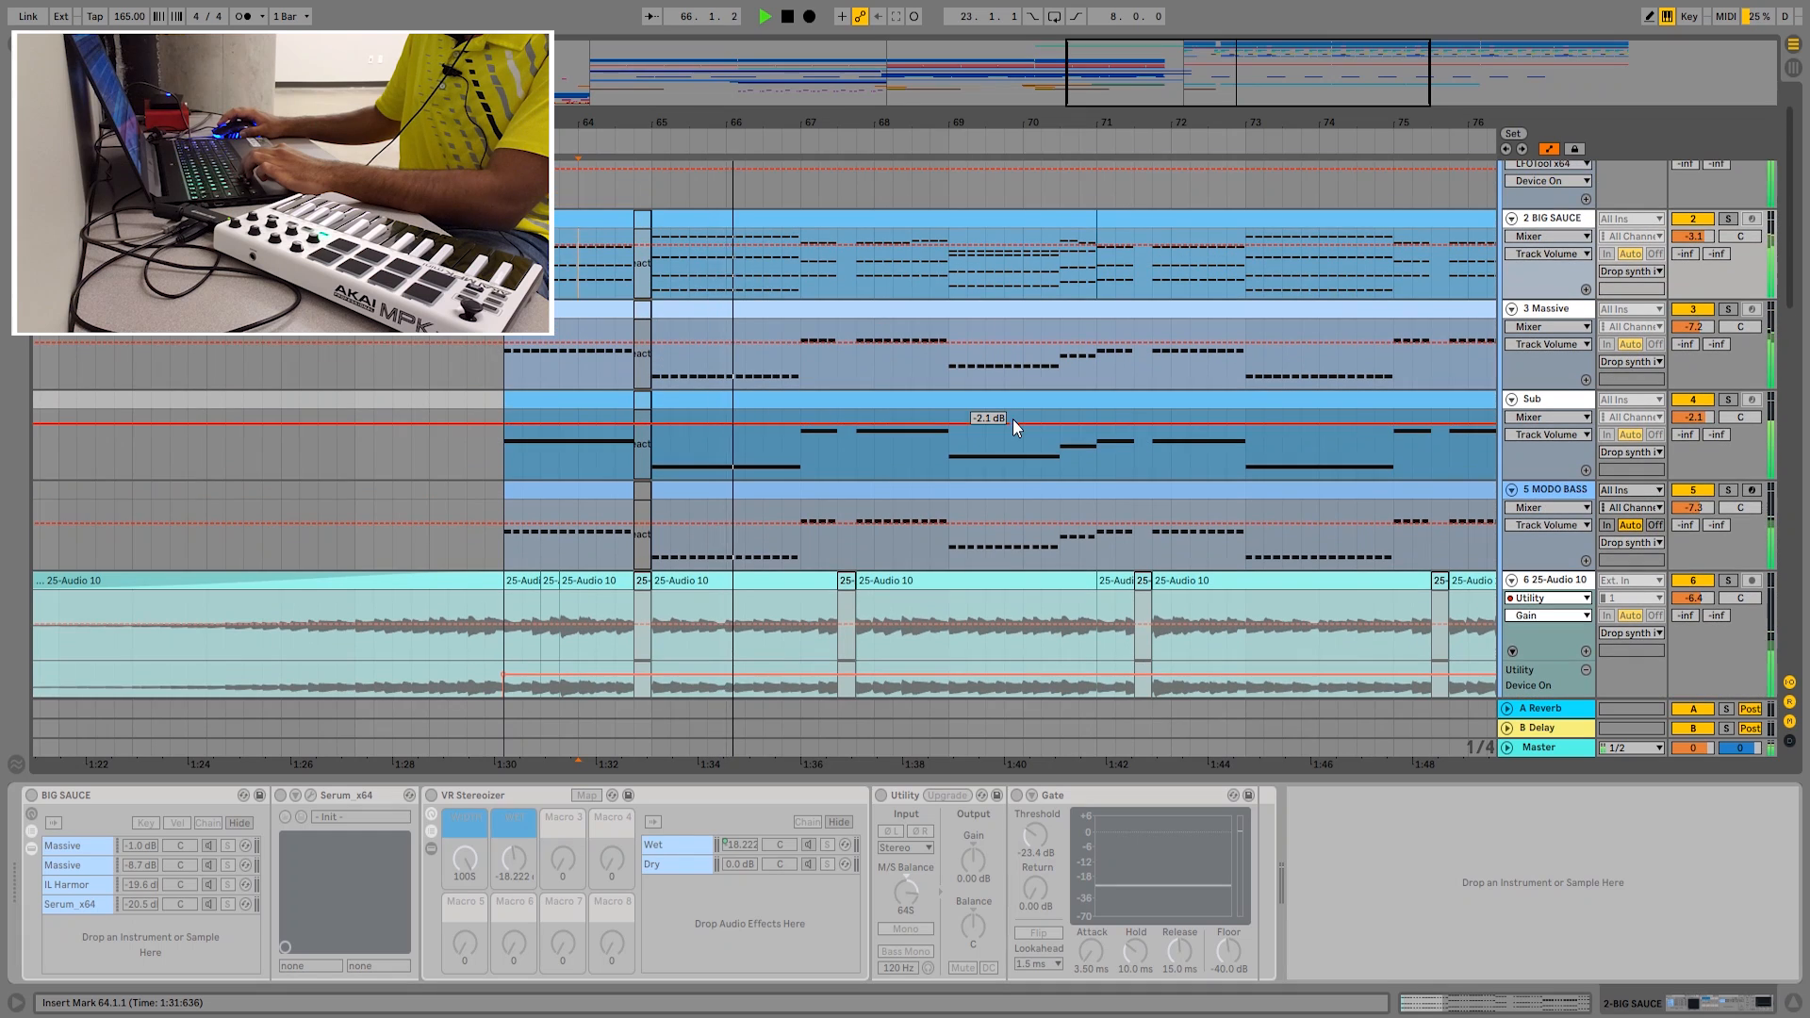
pyautogui.scroll(-1, 1012, 427)
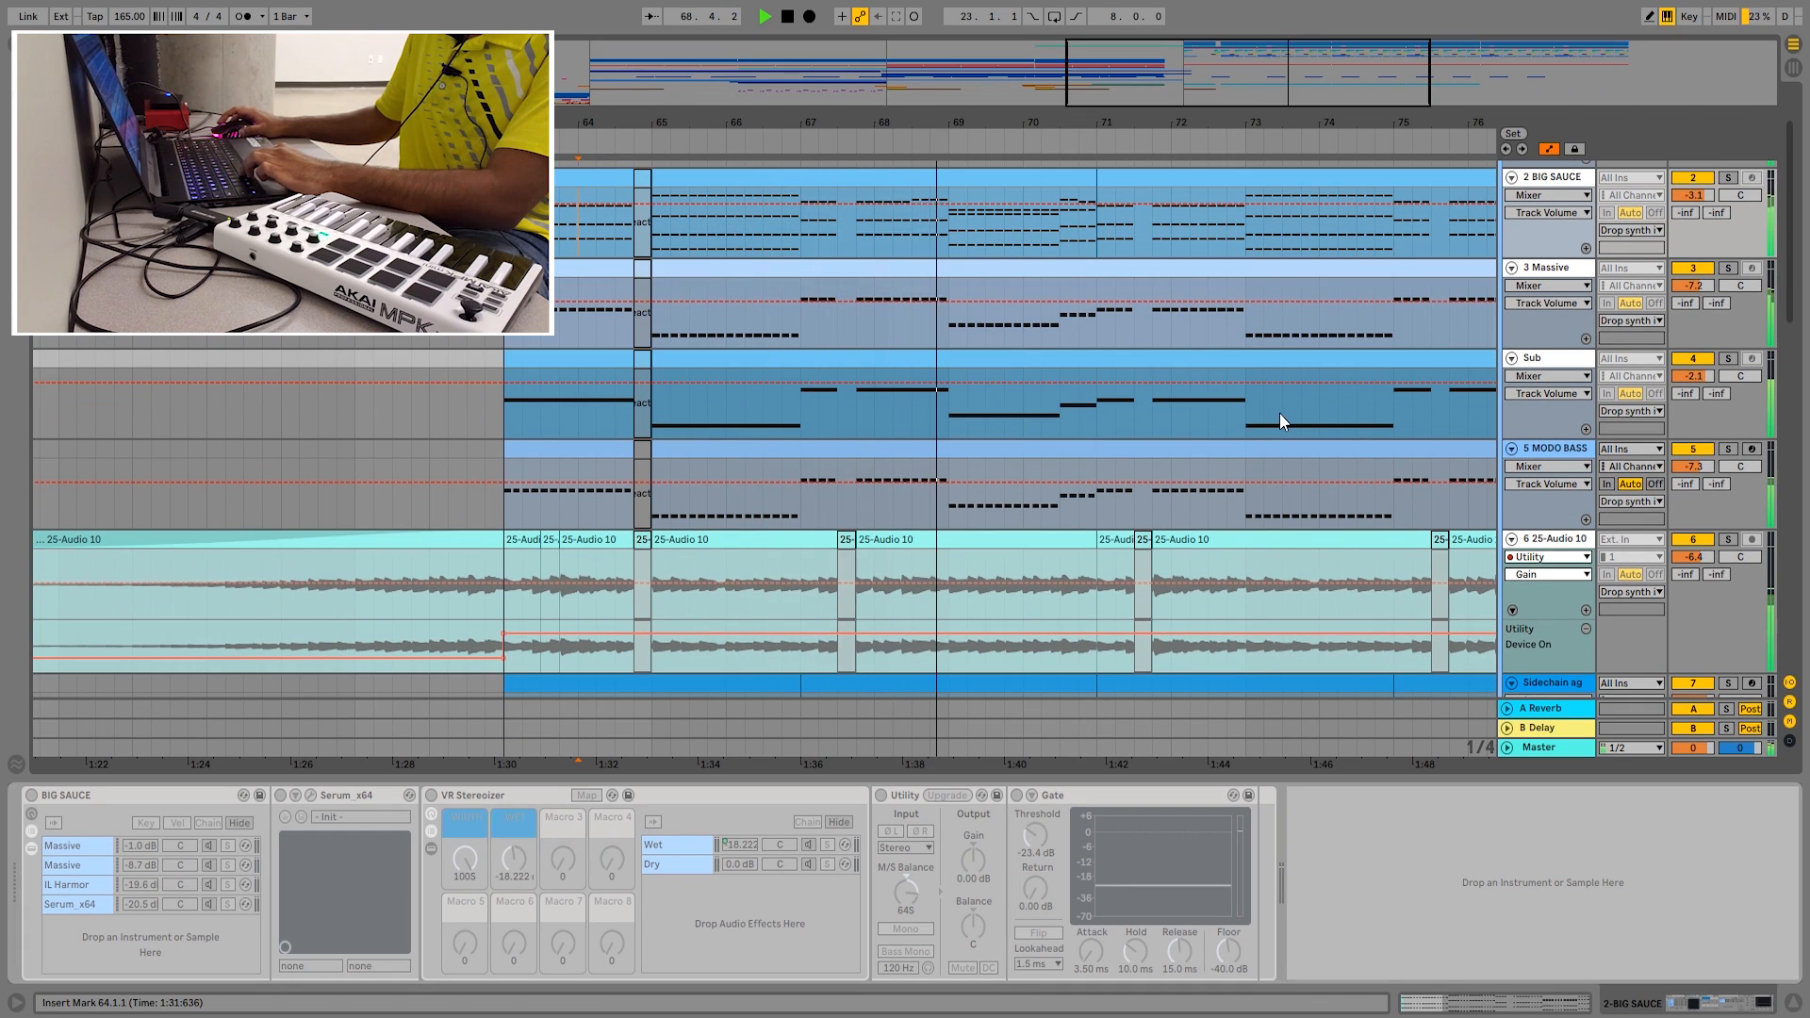
pyautogui.press('space')
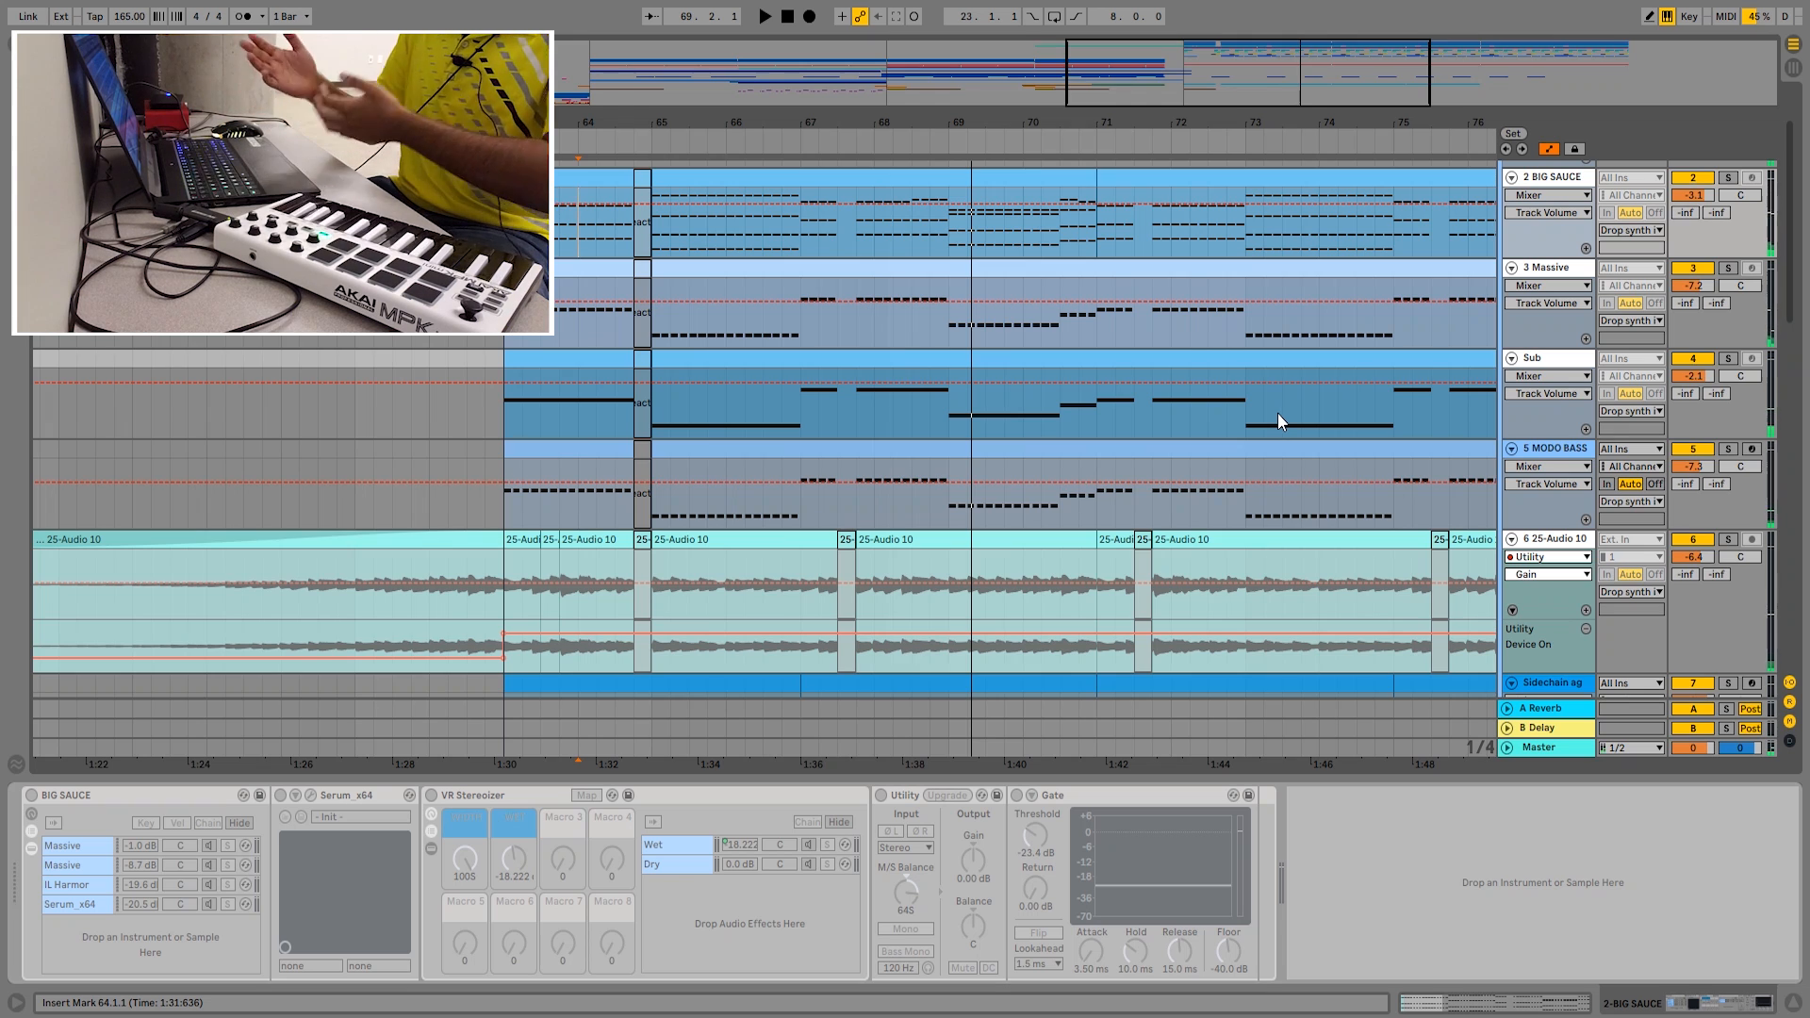
# - Fold the Drop synth group, unfold the 8 Kontakt track and place the insert marker at the start of drop 2
pyautogui.scroll(2, 1276, 412)
pyautogui.click(1507, 170)
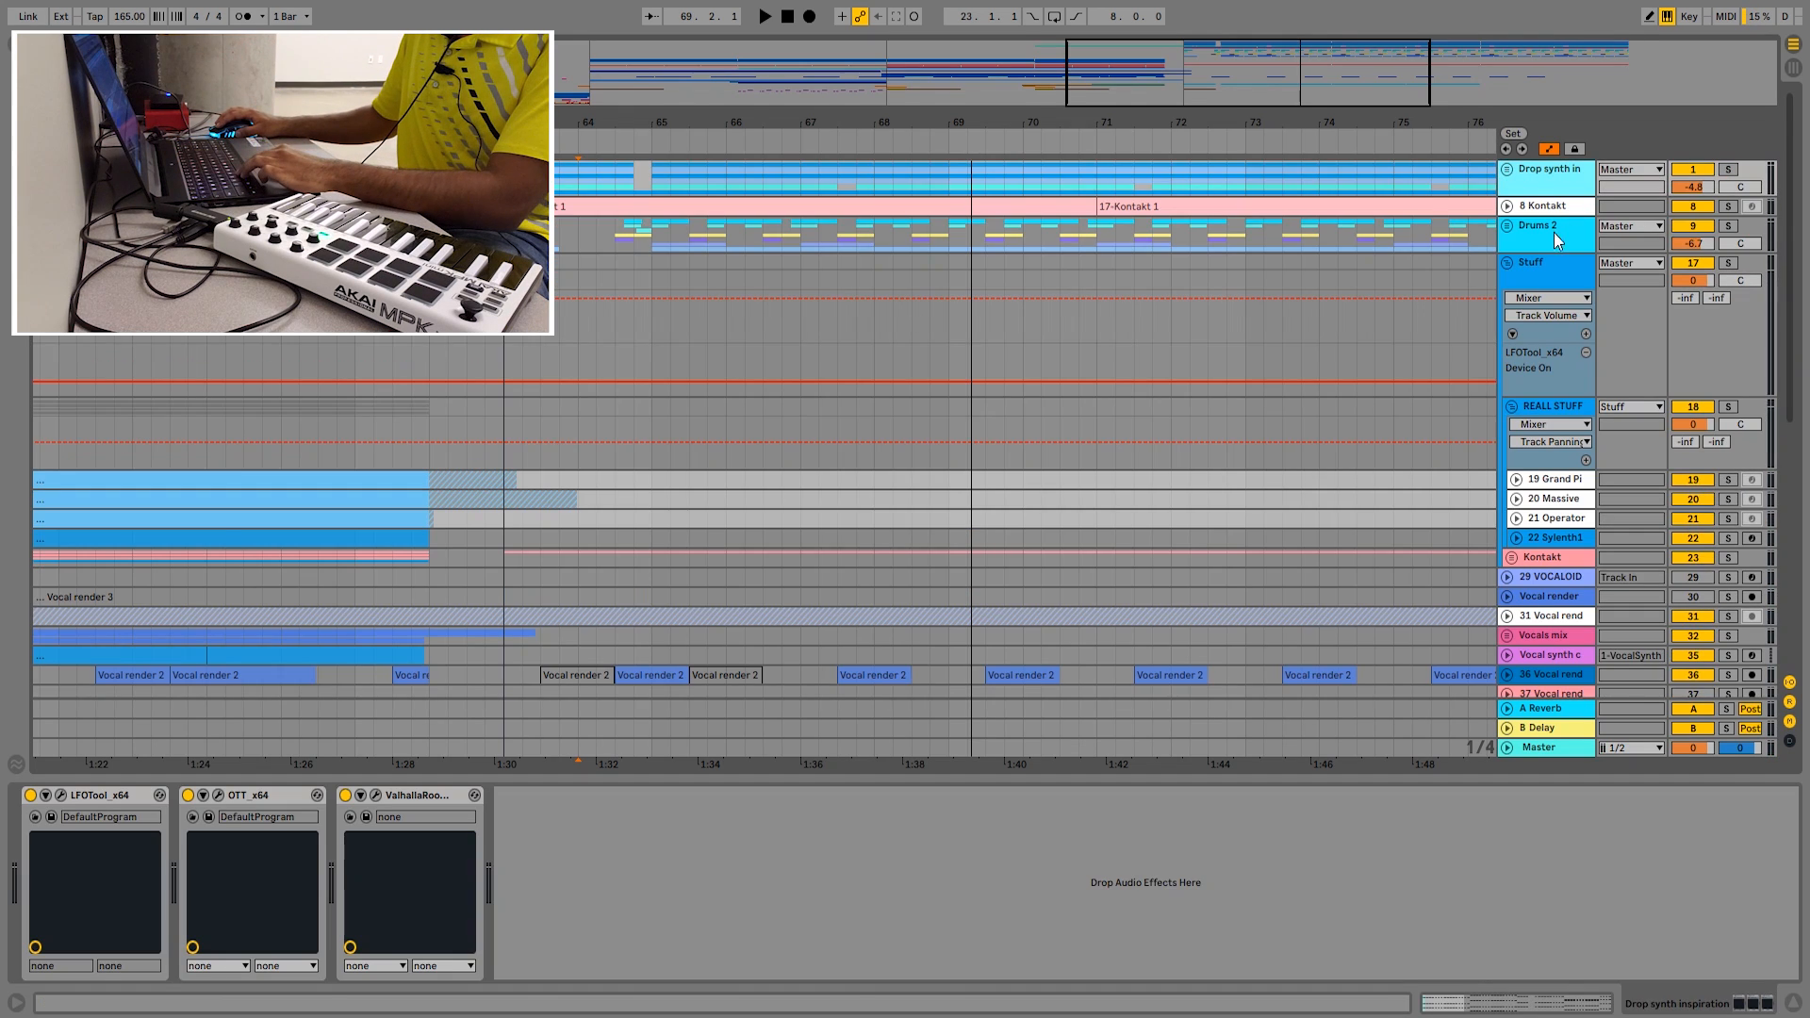
pyautogui.click(1507, 207)
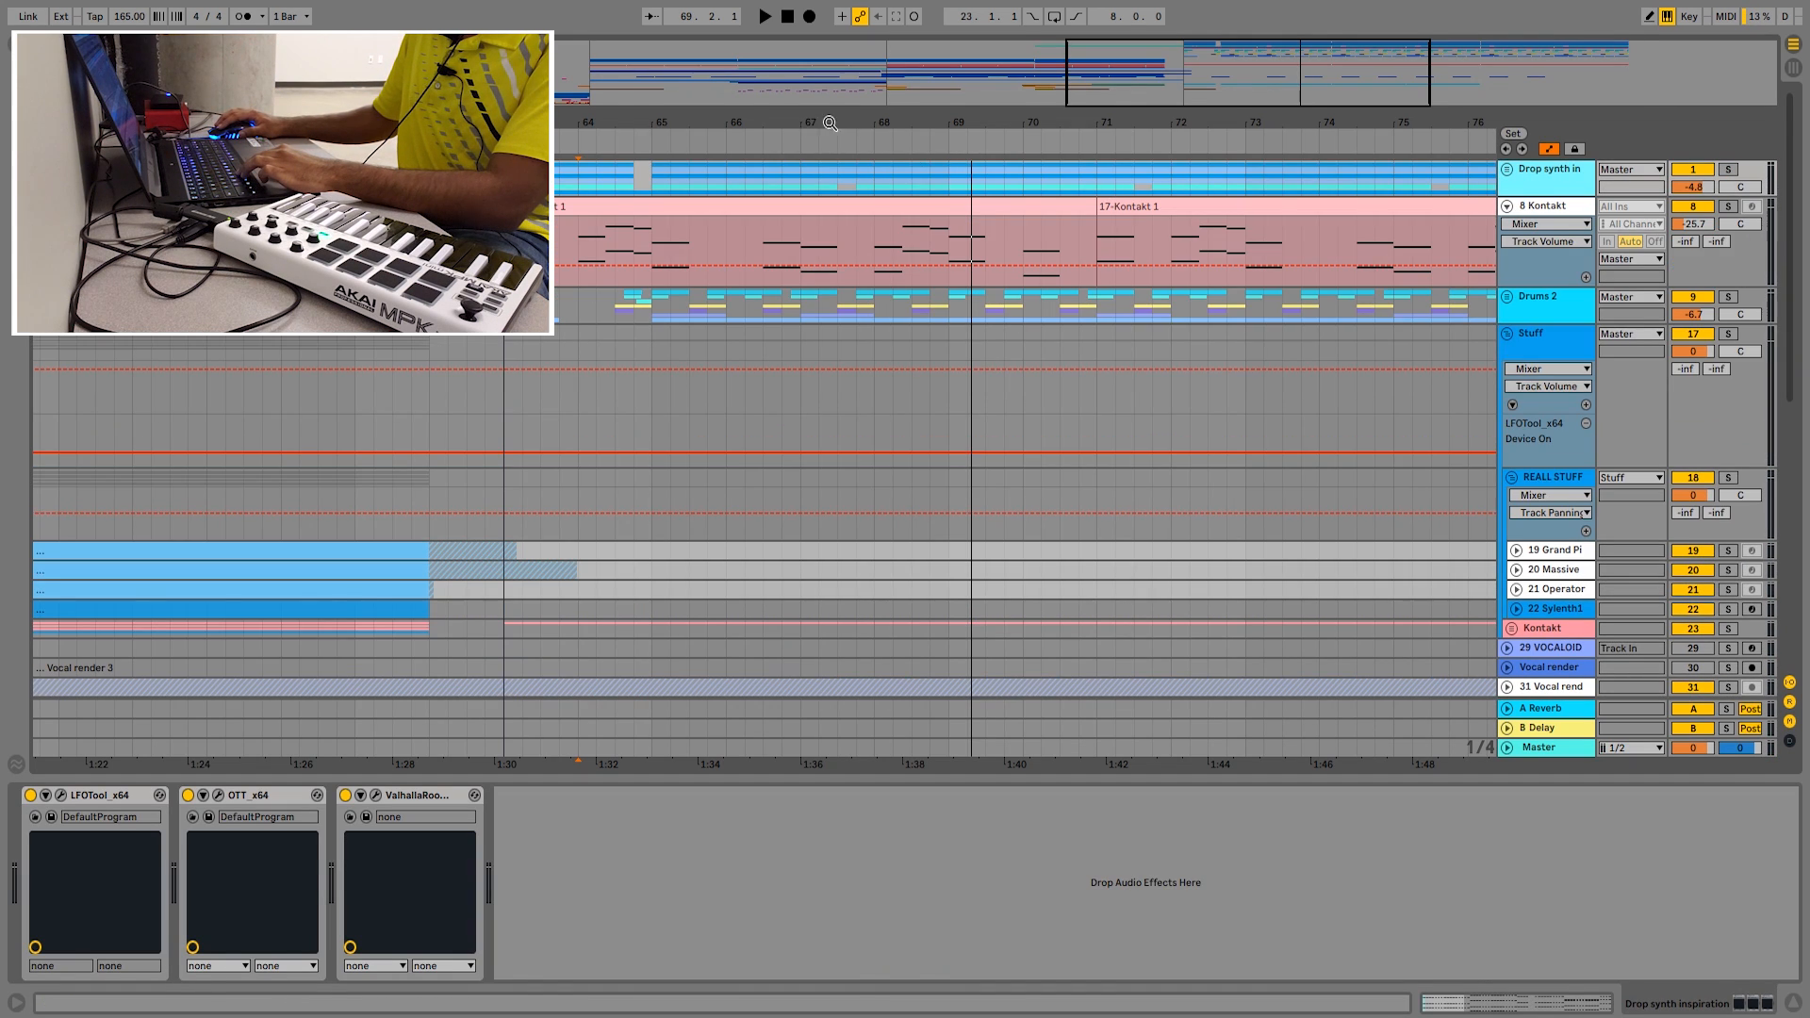
pyautogui.moveTo(829, 123); pyautogui.dragTo(830, 38)
pyautogui.click(170, 569)
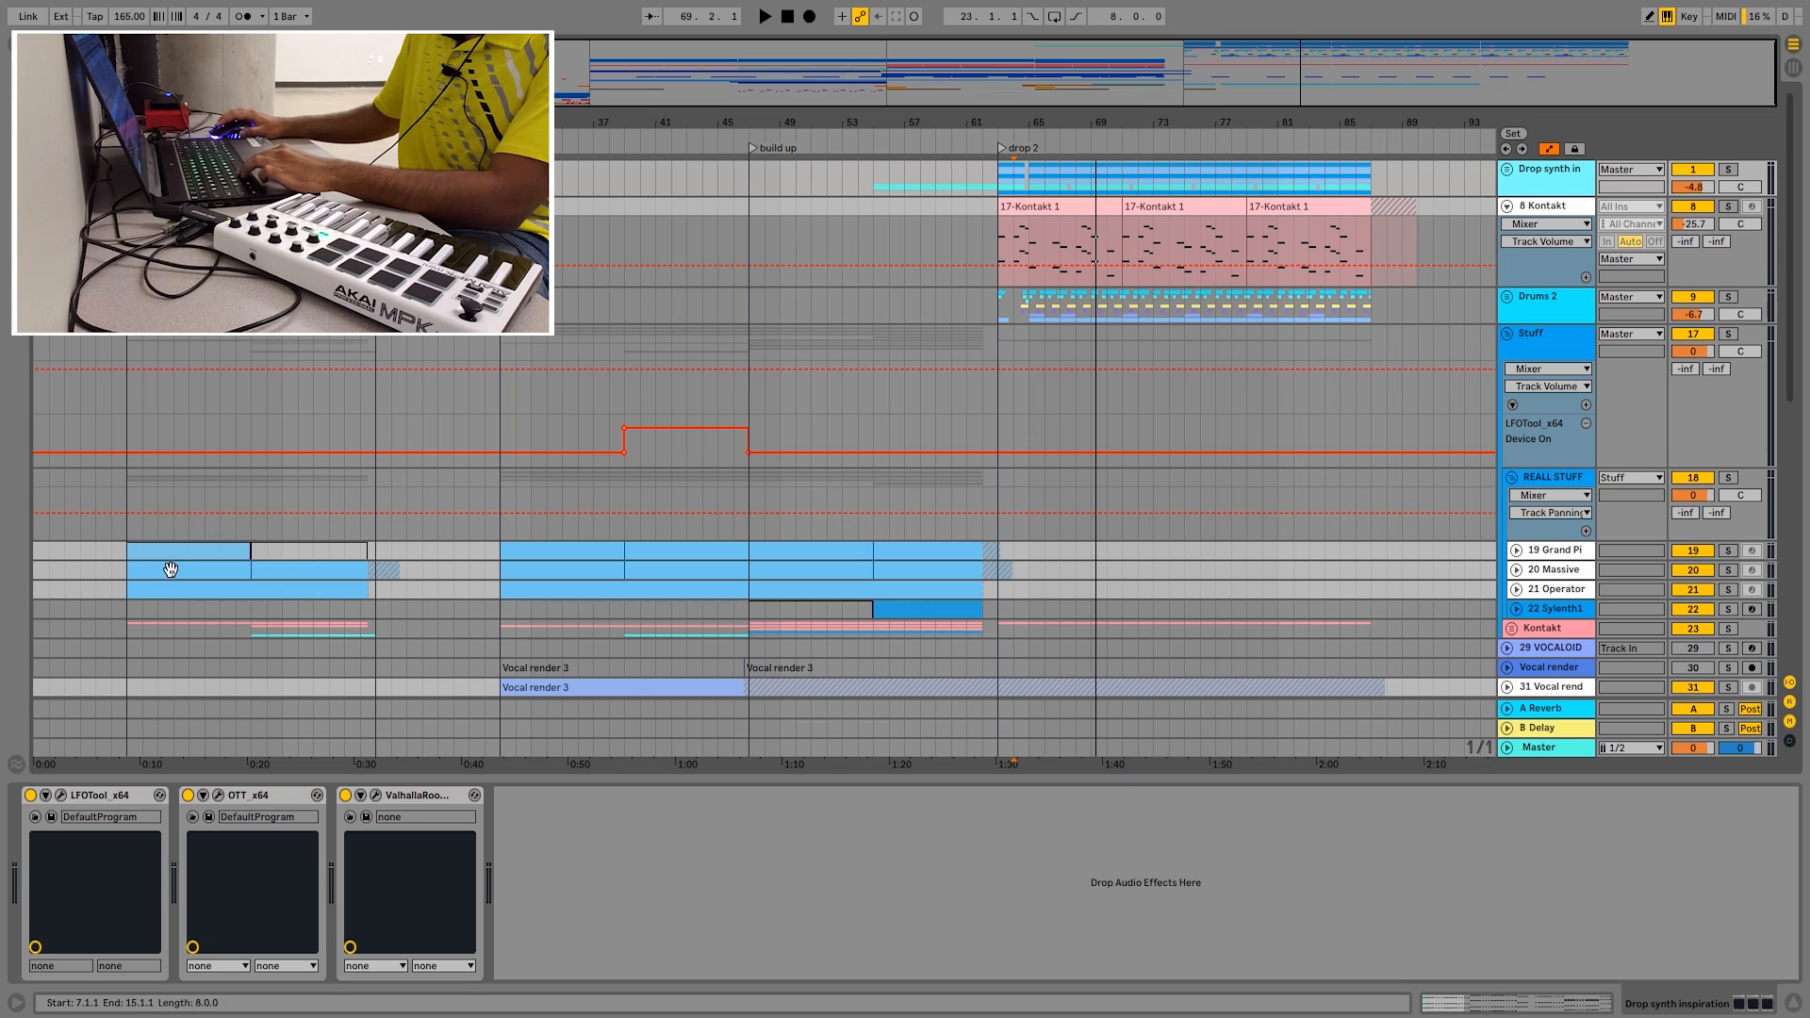
pyautogui.click(995, 241)
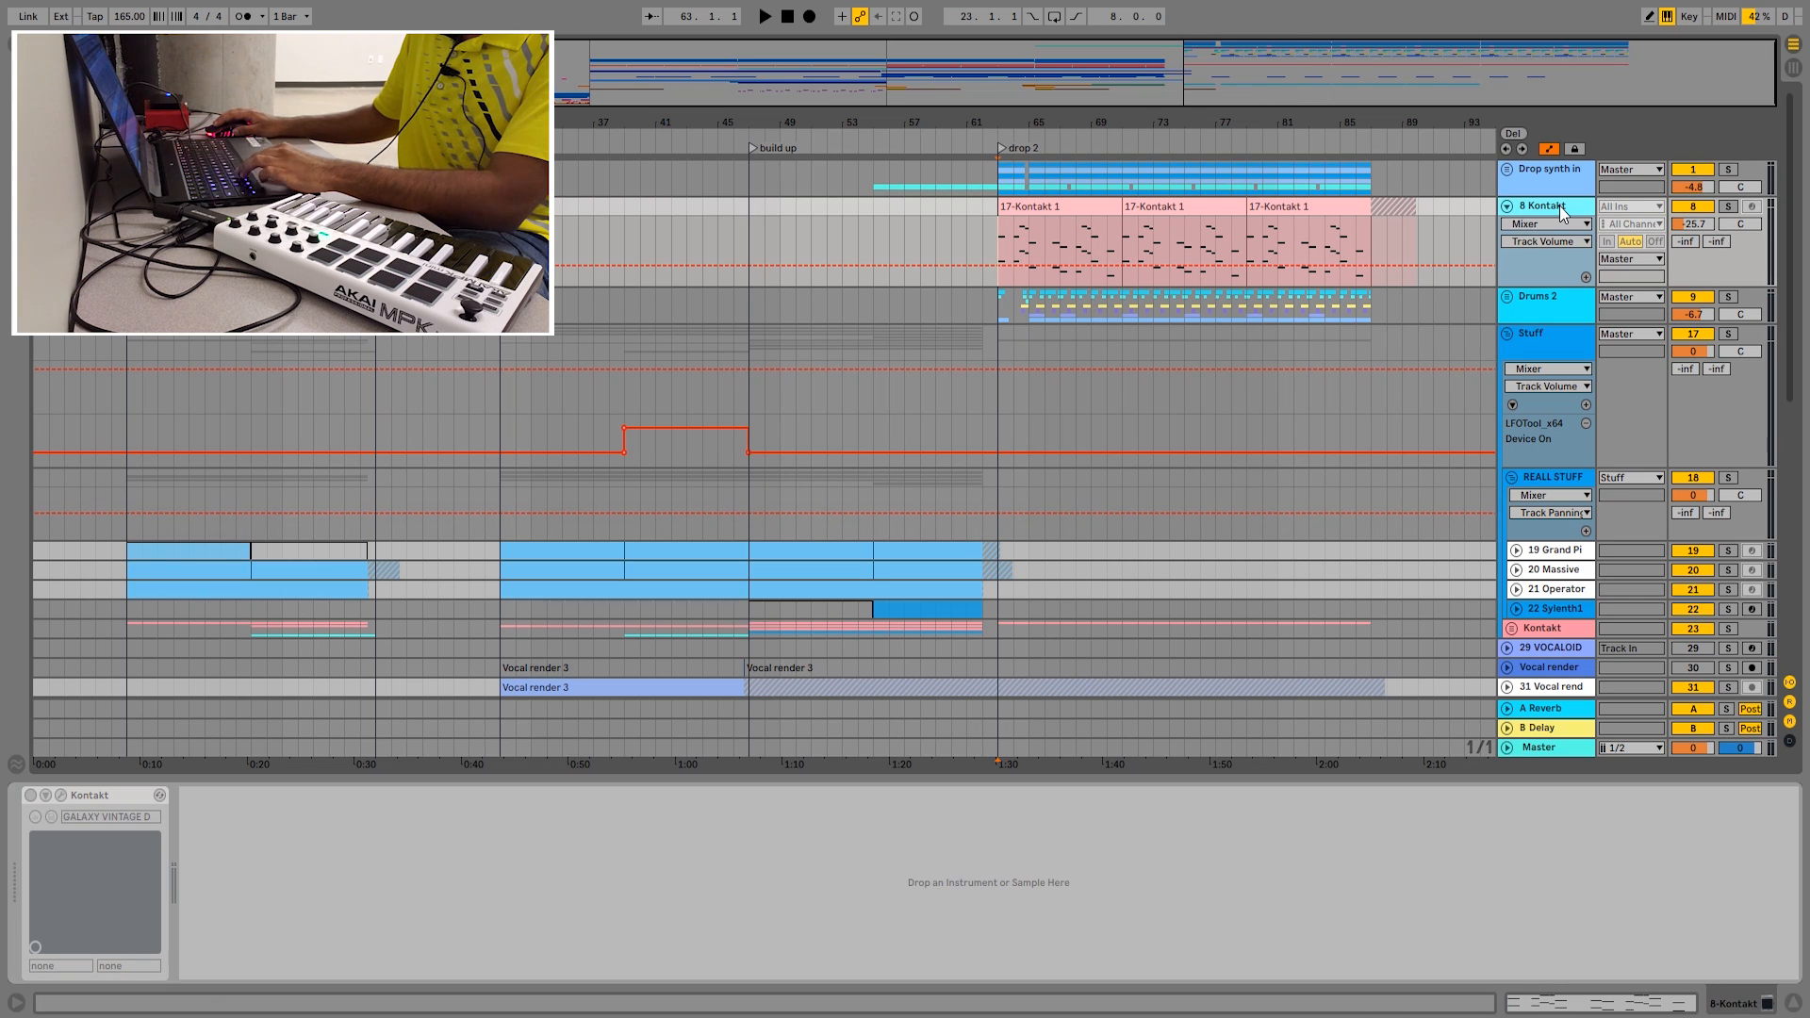
# - Unfreeze the 8 Kontakt track and view its GALAXY VINTAGE D piano settings, closing the Kontakt window when done
pyautogui.rightClick(1558, 205)
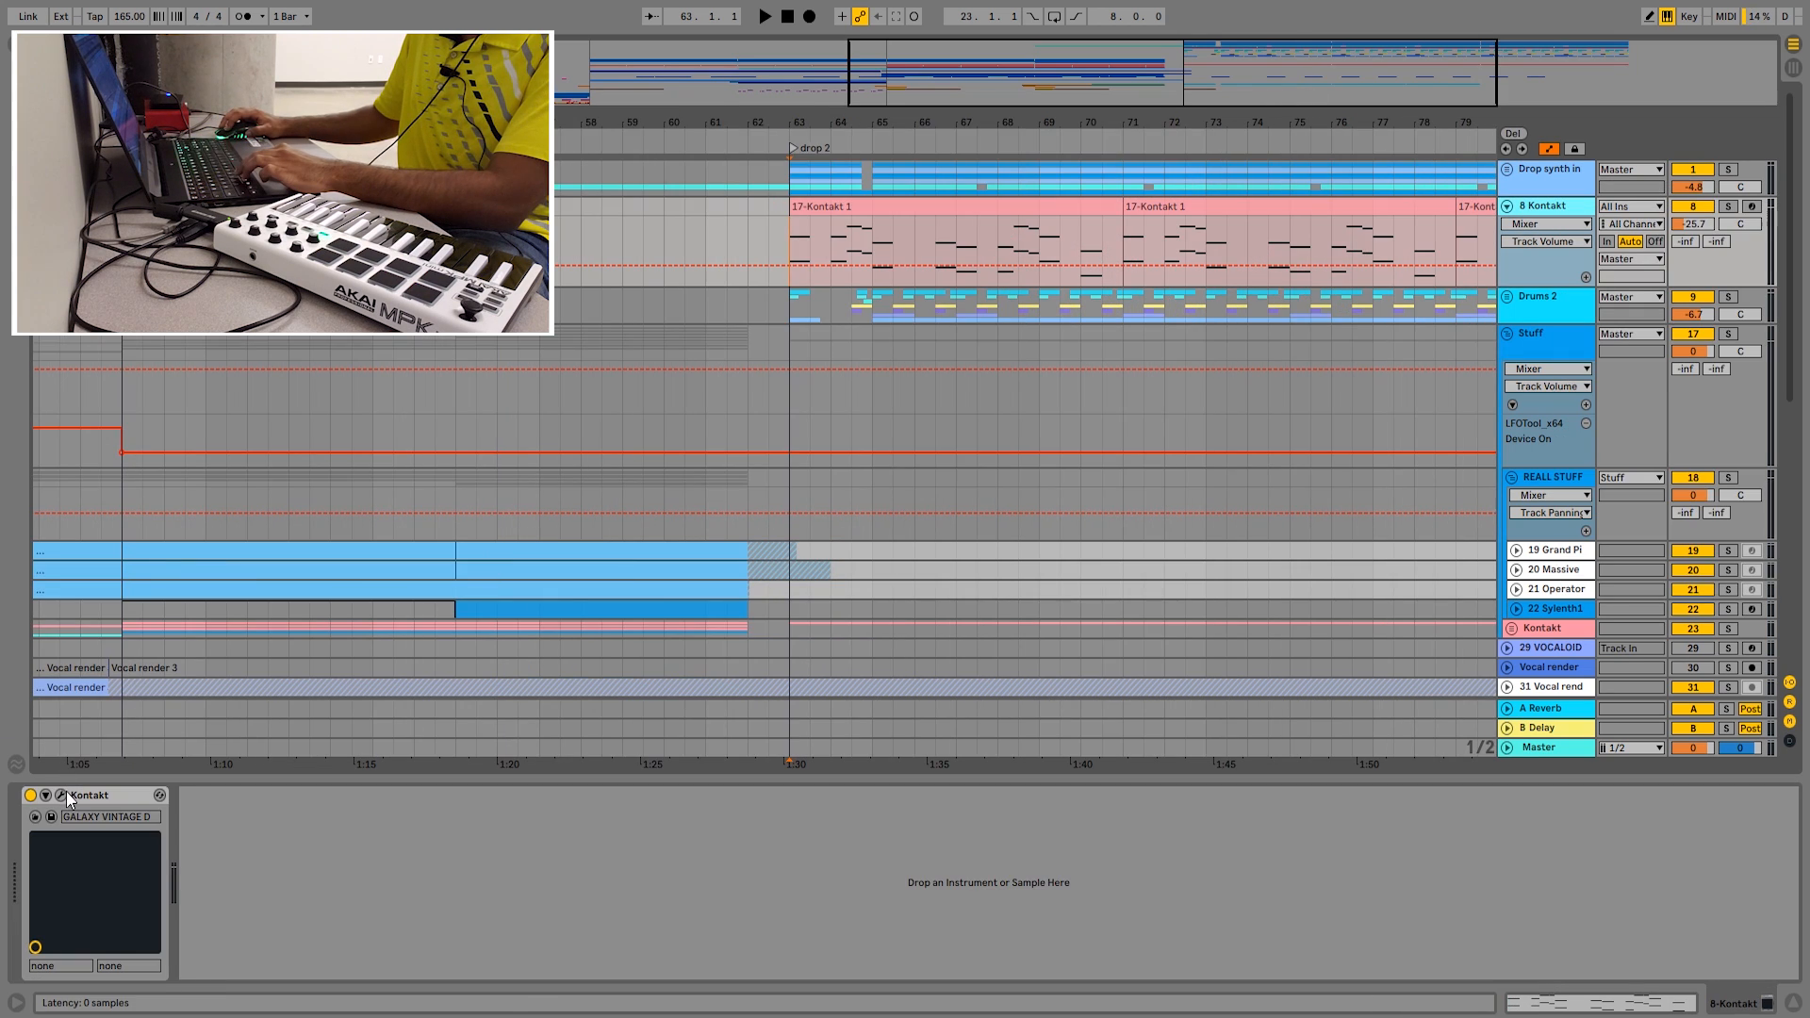
pyautogui.click(62, 795)
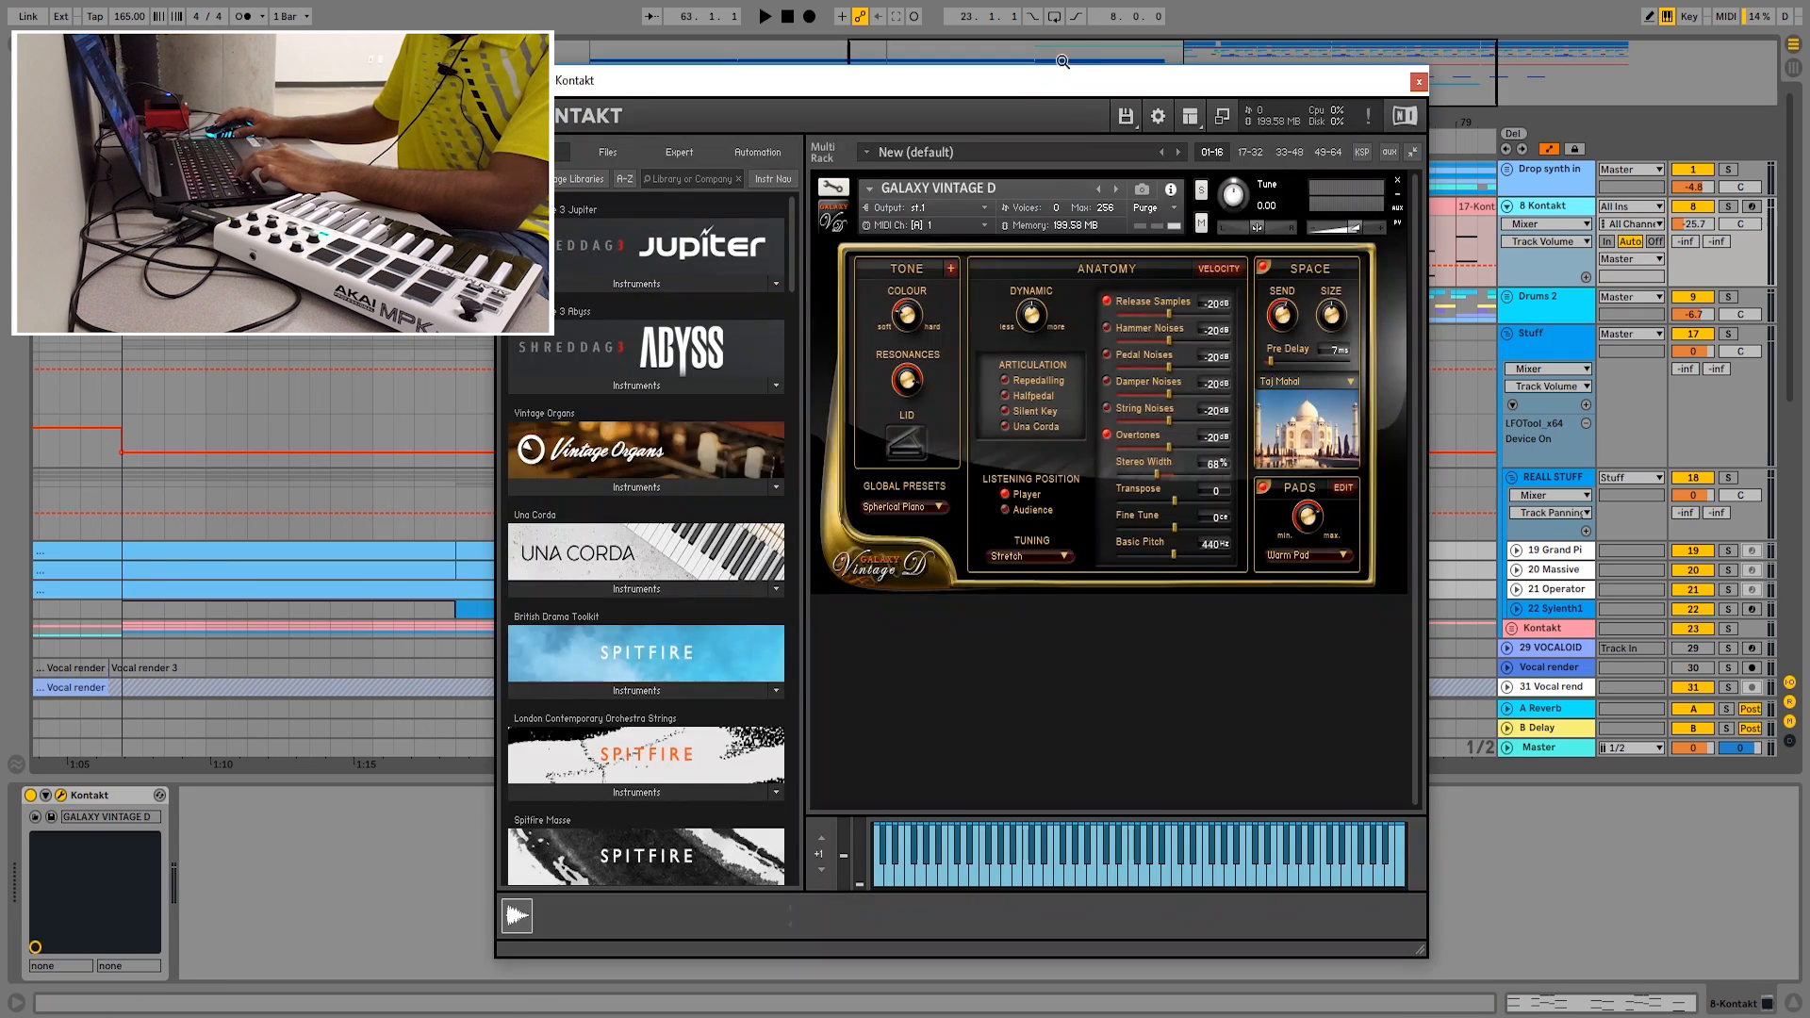
pyautogui.moveTo(1065, 62); pyautogui.dragTo(833, 52)
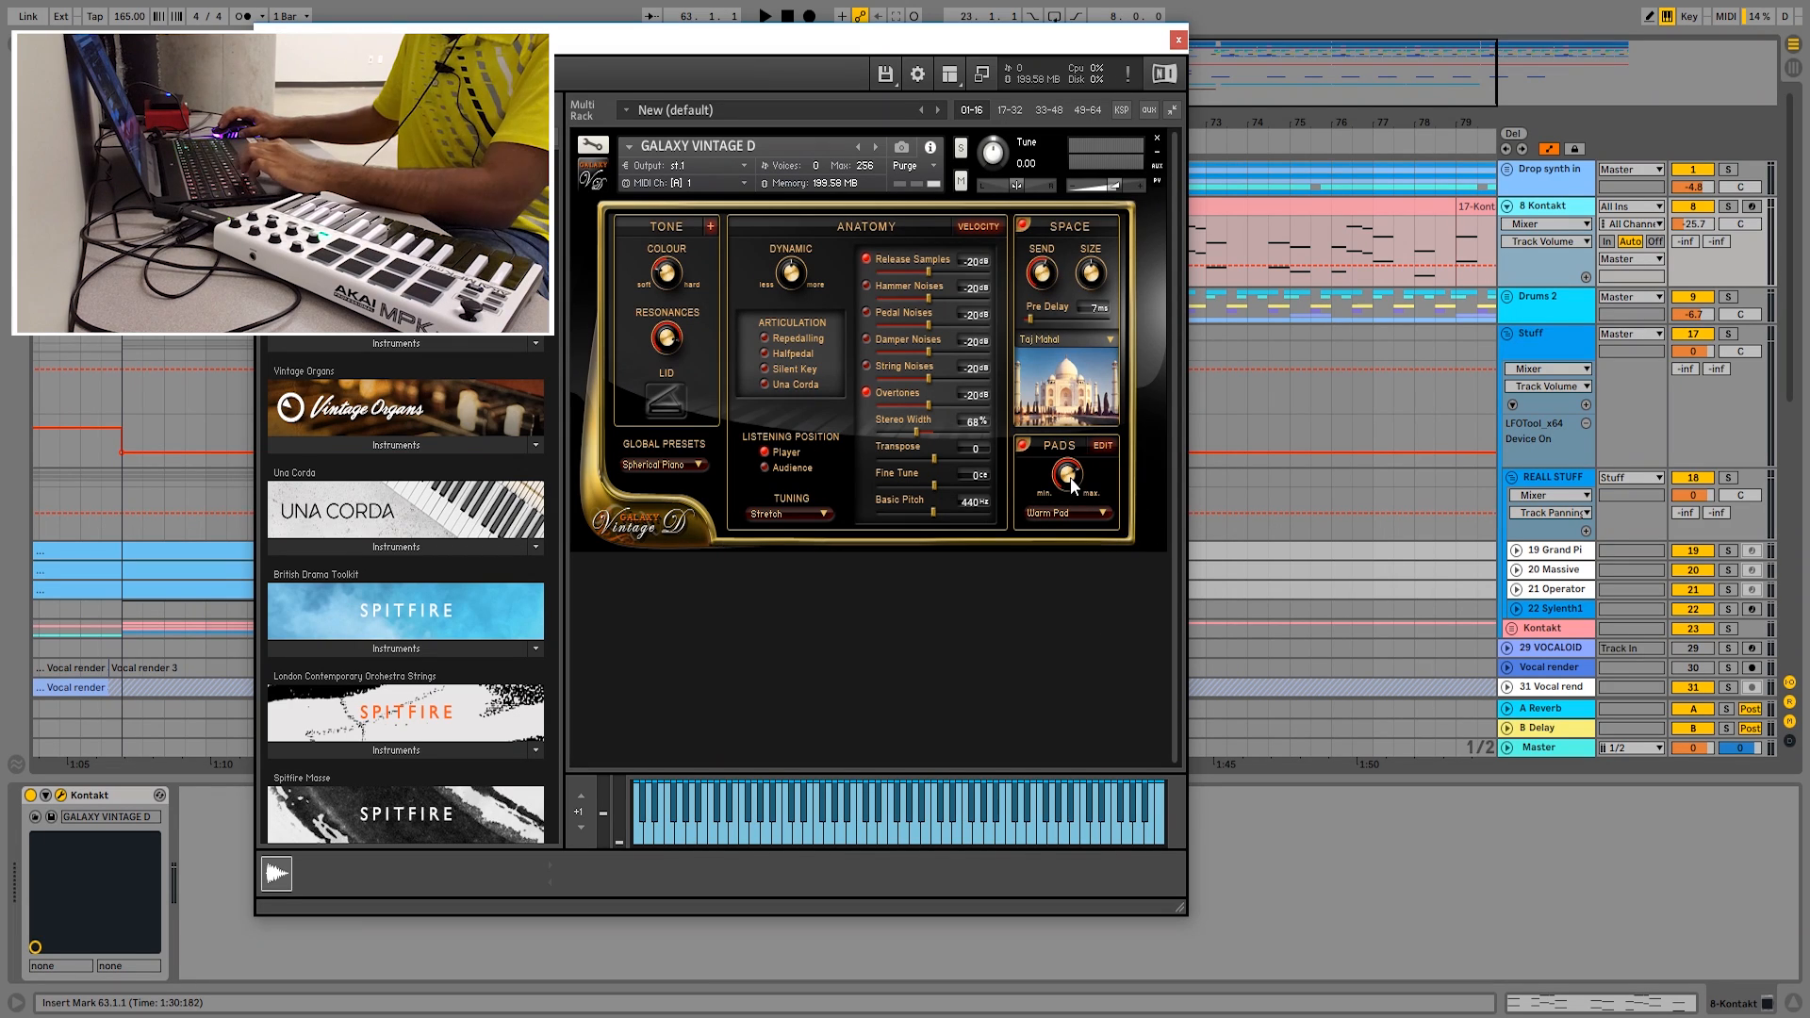
pyautogui.click(1178, 40)
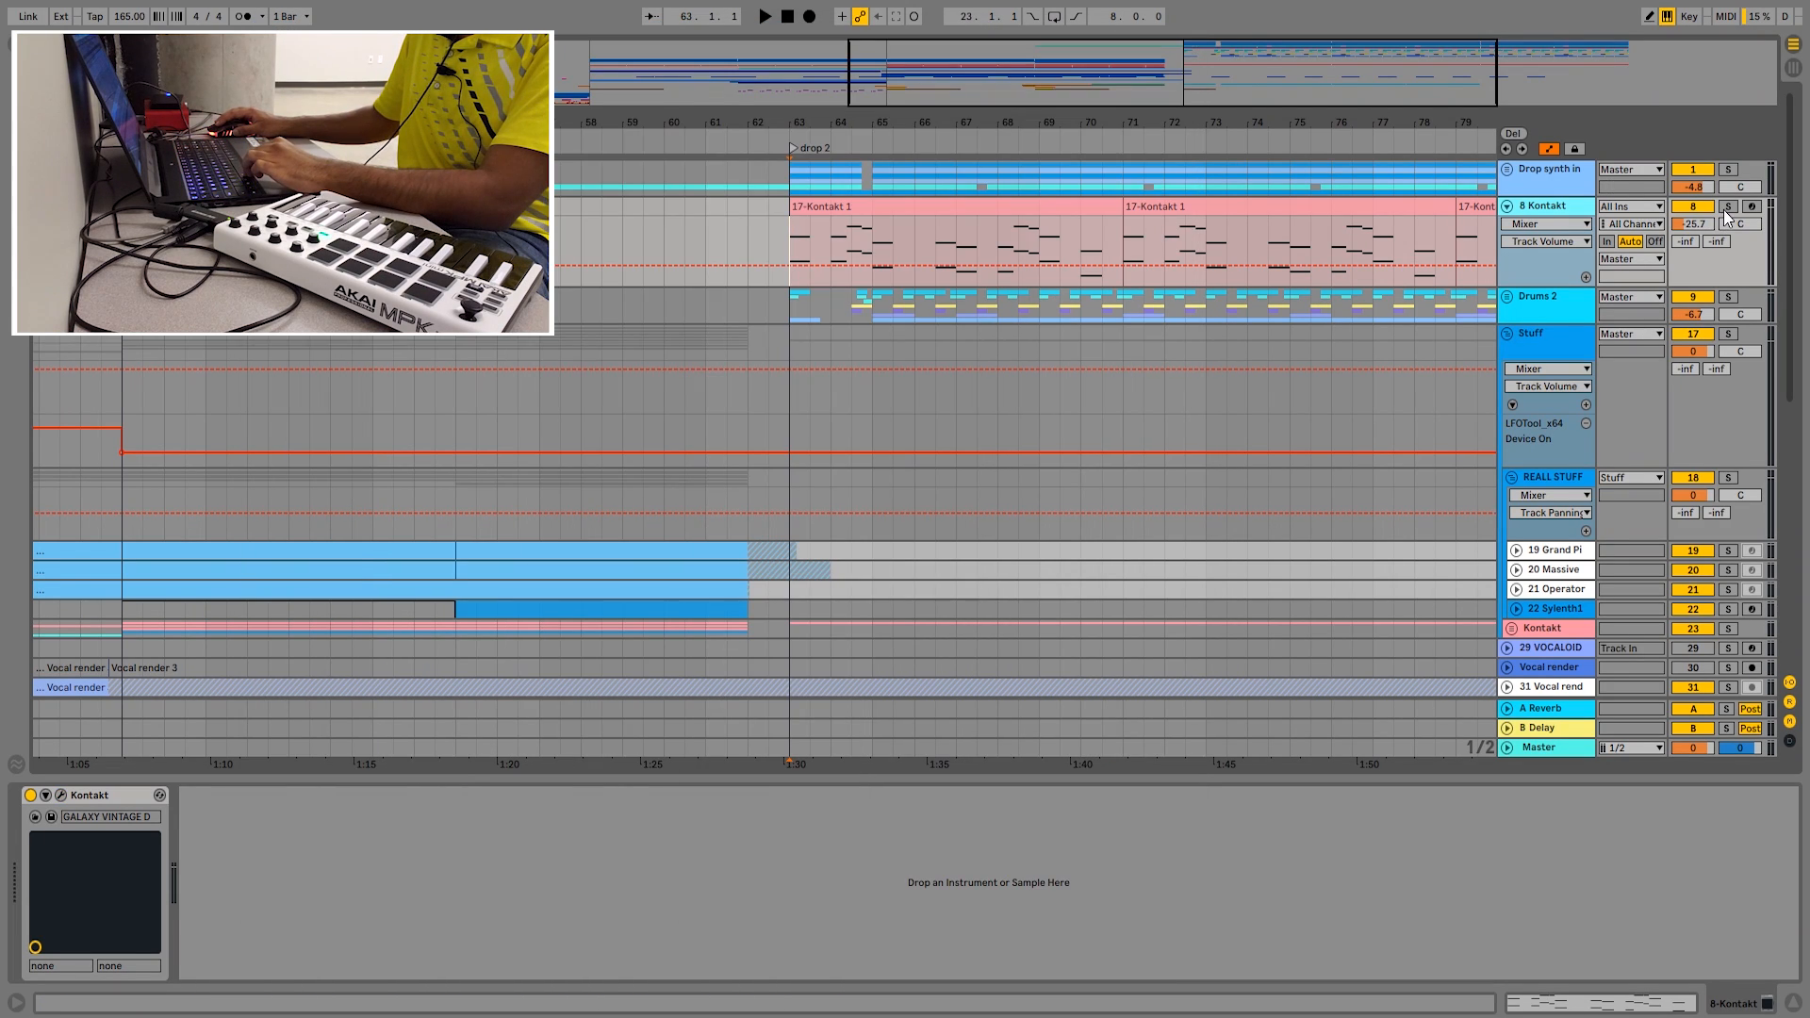
# - Solo the 8 Kontakt track and play its piano part from bar 63
pyautogui.click(1727, 206)
pyautogui.moveTo(994, 117); pyautogui.dragTo(985, 184)
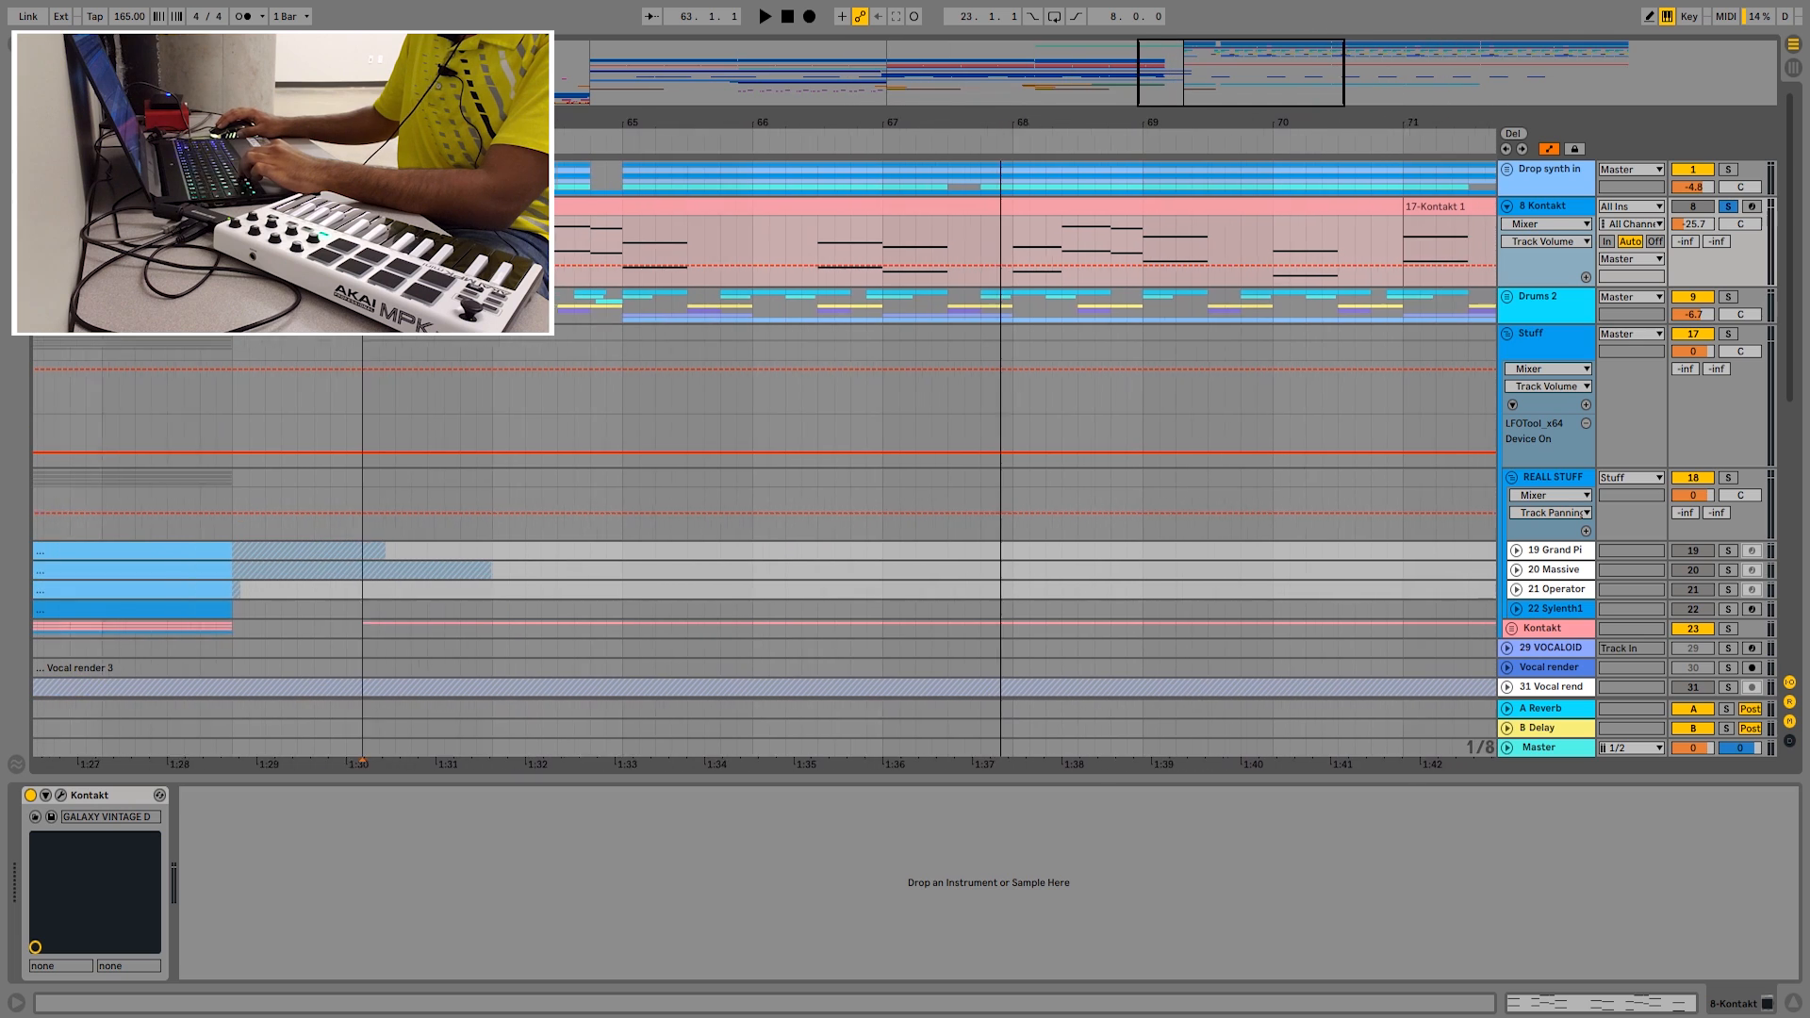
pyautogui.press('space')
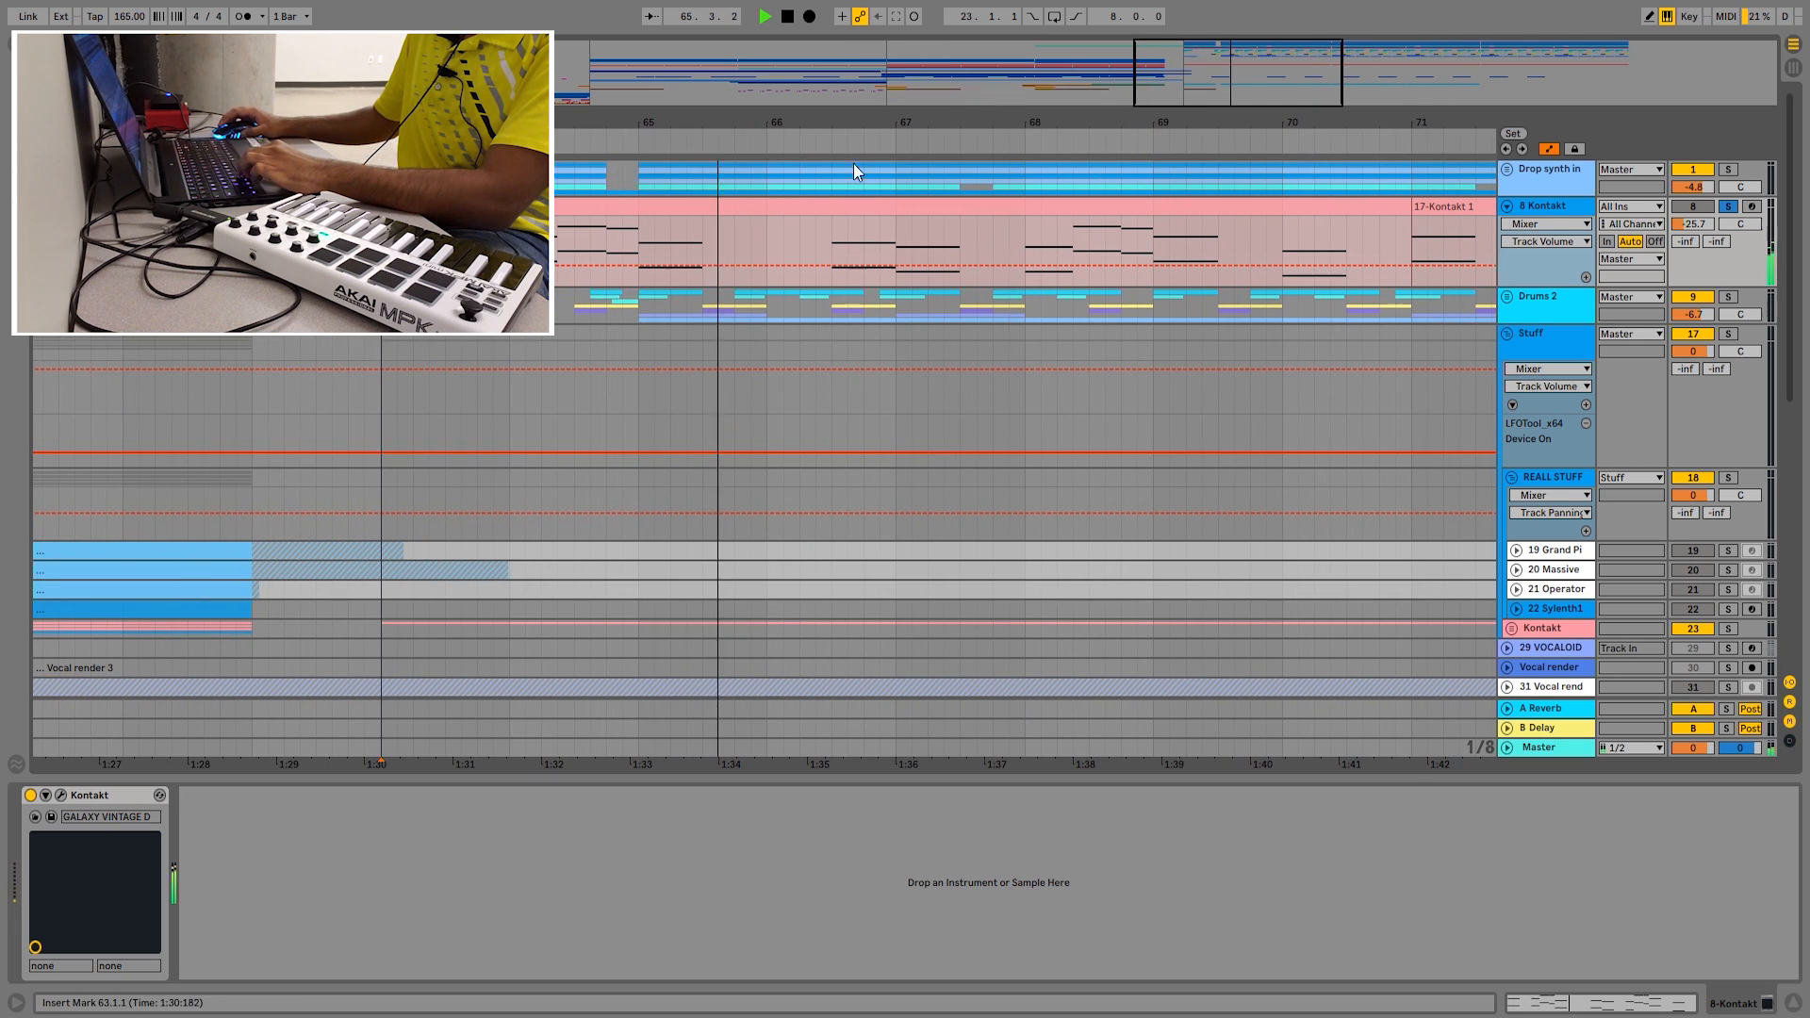
pyautogui.moveTo(1057, 114); pyautogui.dragTo(826, 96)
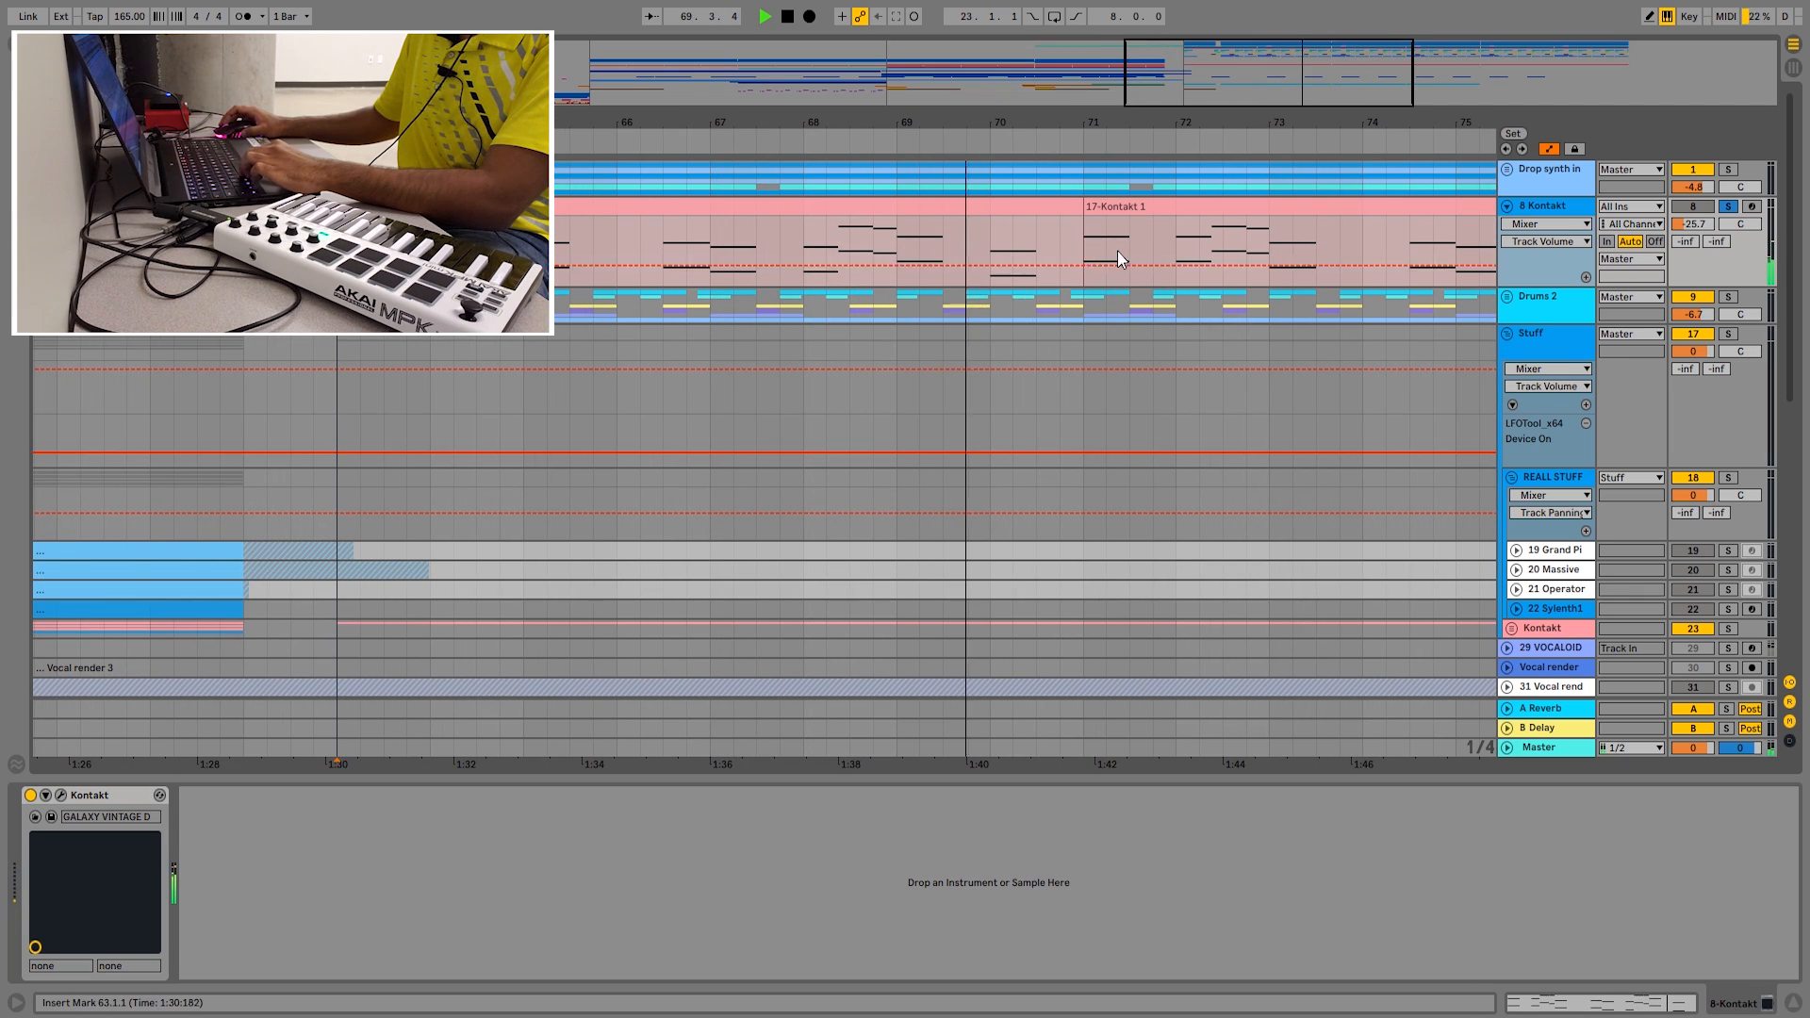
pyautogui.moveTo(1208, 122); pyautogui.dragTo(917, 121)
# - Unfold the Stuff group and its nested Kontakt group to show the 24 Kontakt track
pyautogui.scroll(2, 1186, 478)
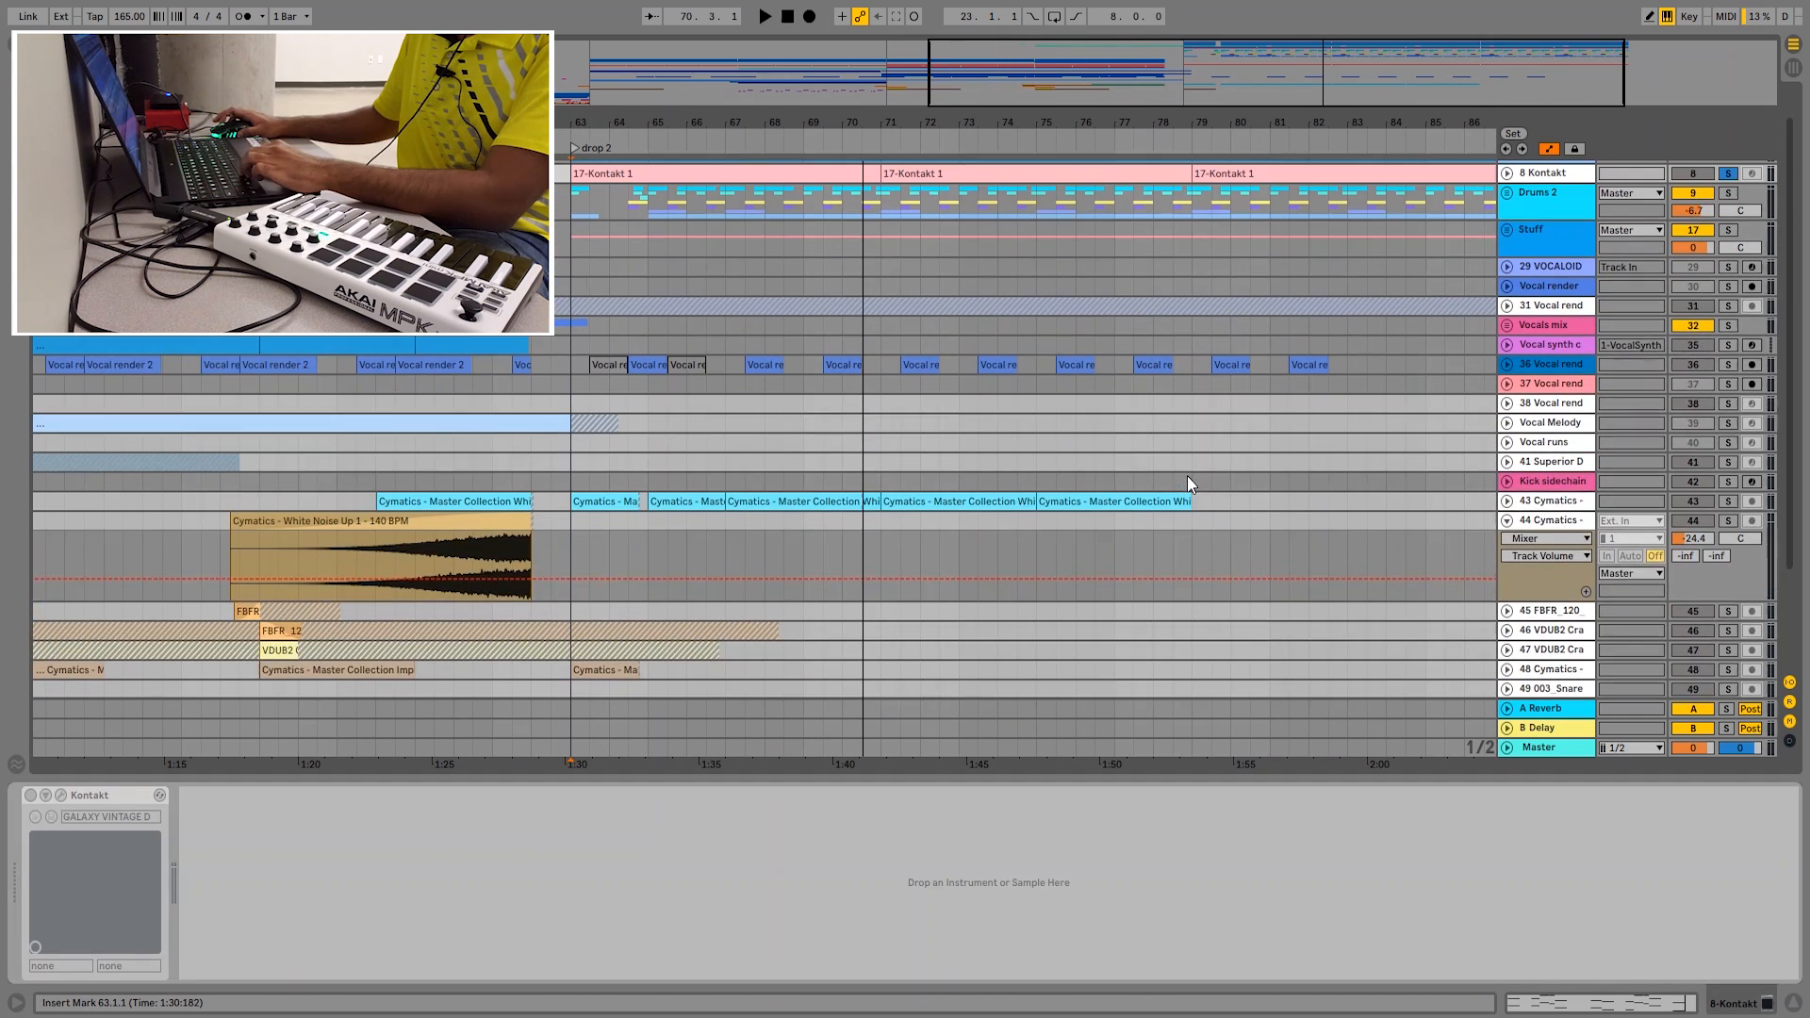
pyautogui.scroll(1, 1186, 476)
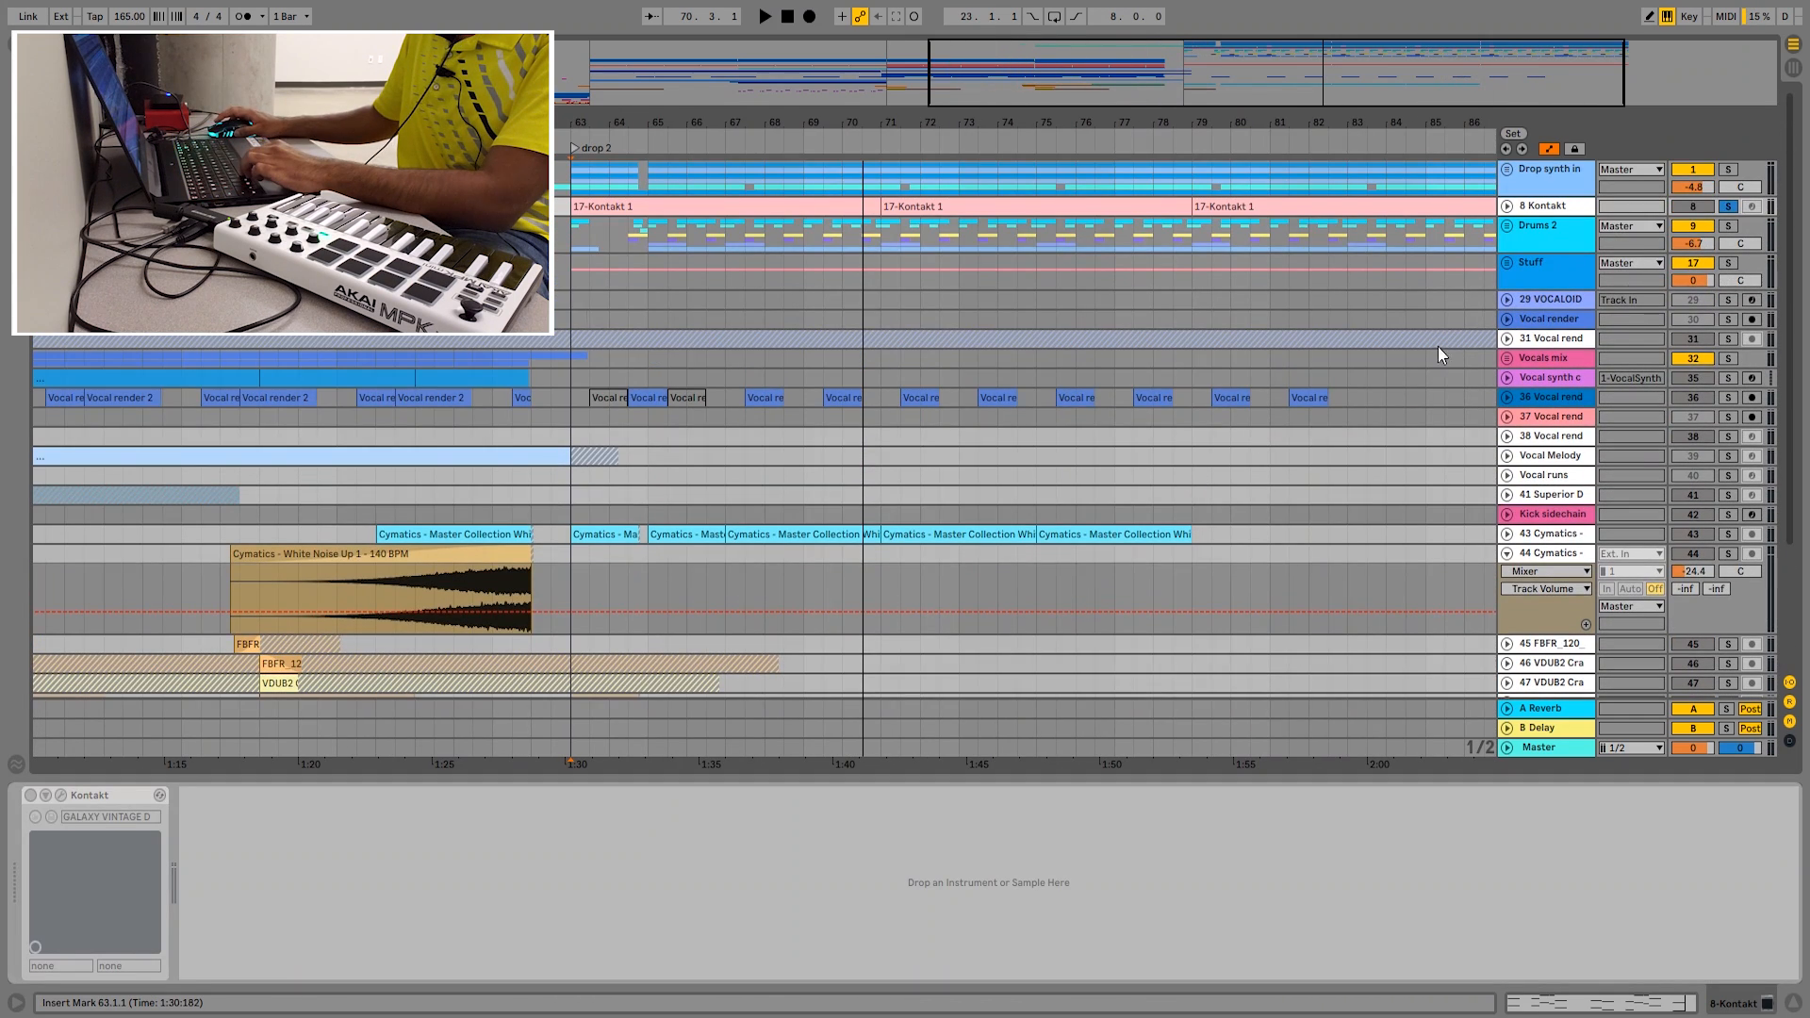
pyautogui.click(1506, 262)
pyautogui.scroll(-2, 1478, 455)
pyautogui.click(1511, 433)
pyautogui.scroll(-5, 1320, 410)
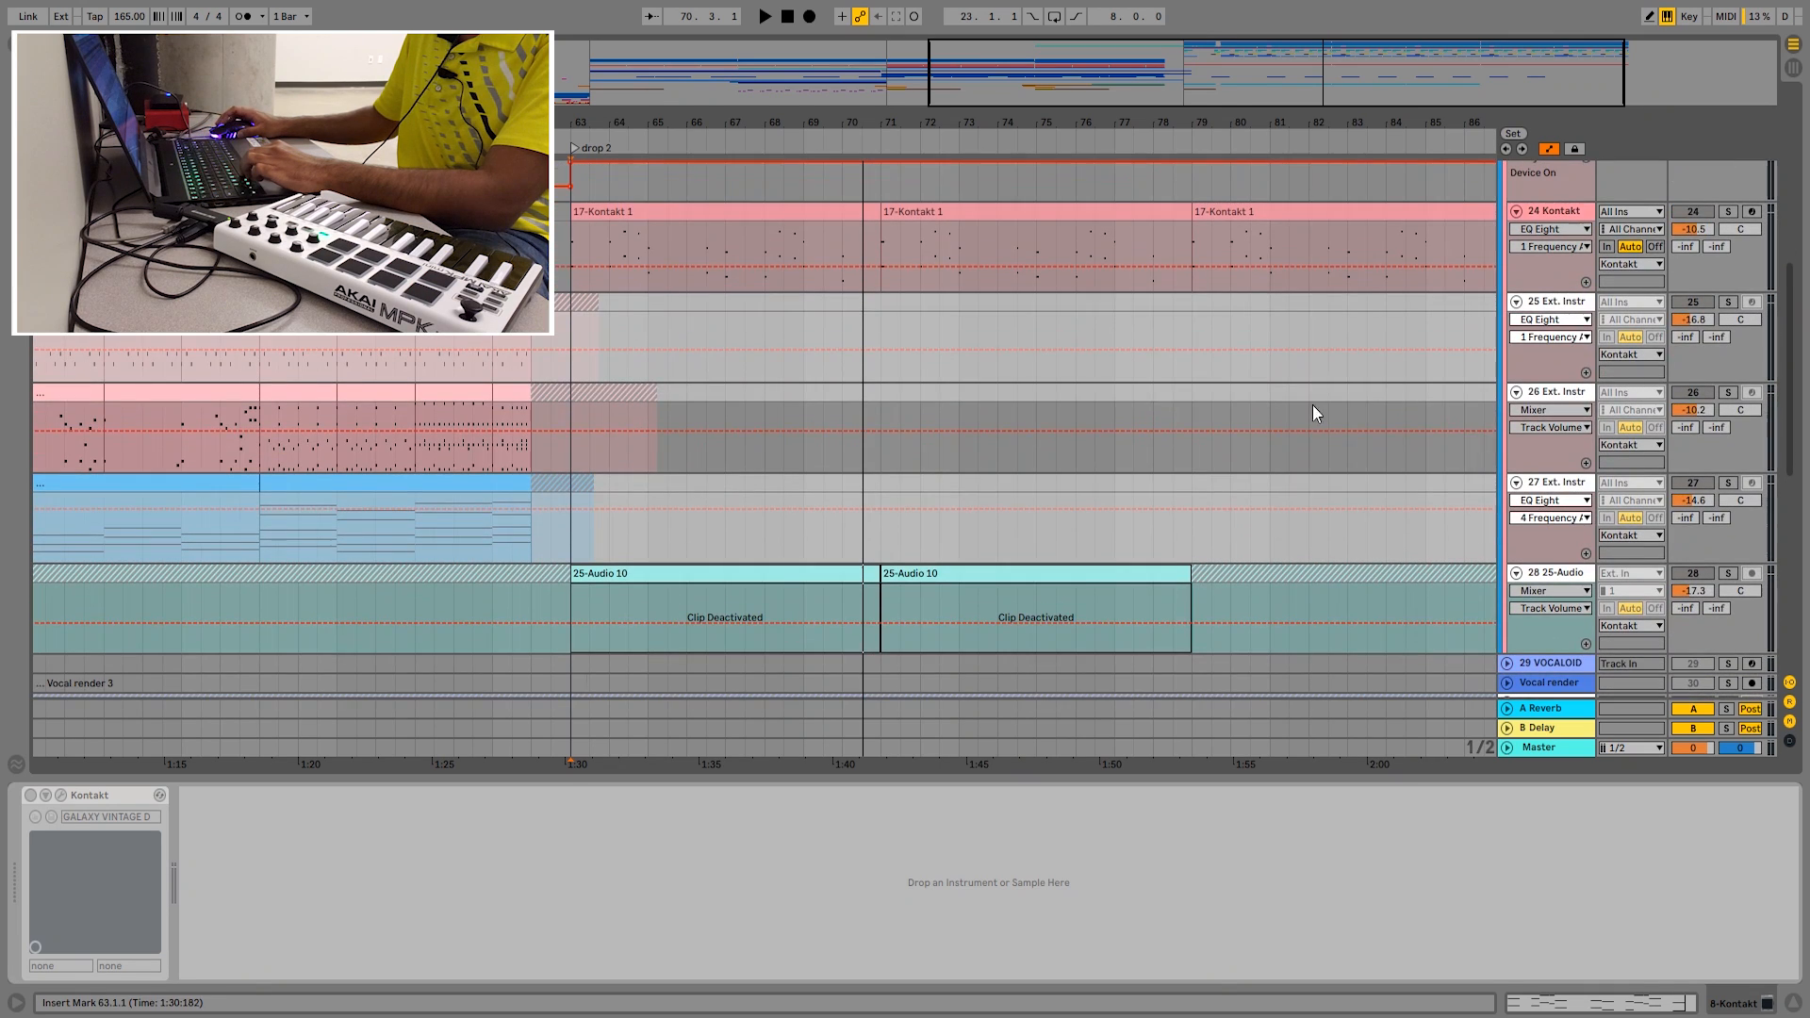
# - Solo the 24 Kontakt track, view the notes of its first drop 2 clip and play it from bar 63
pyautogui.click(580, 250)
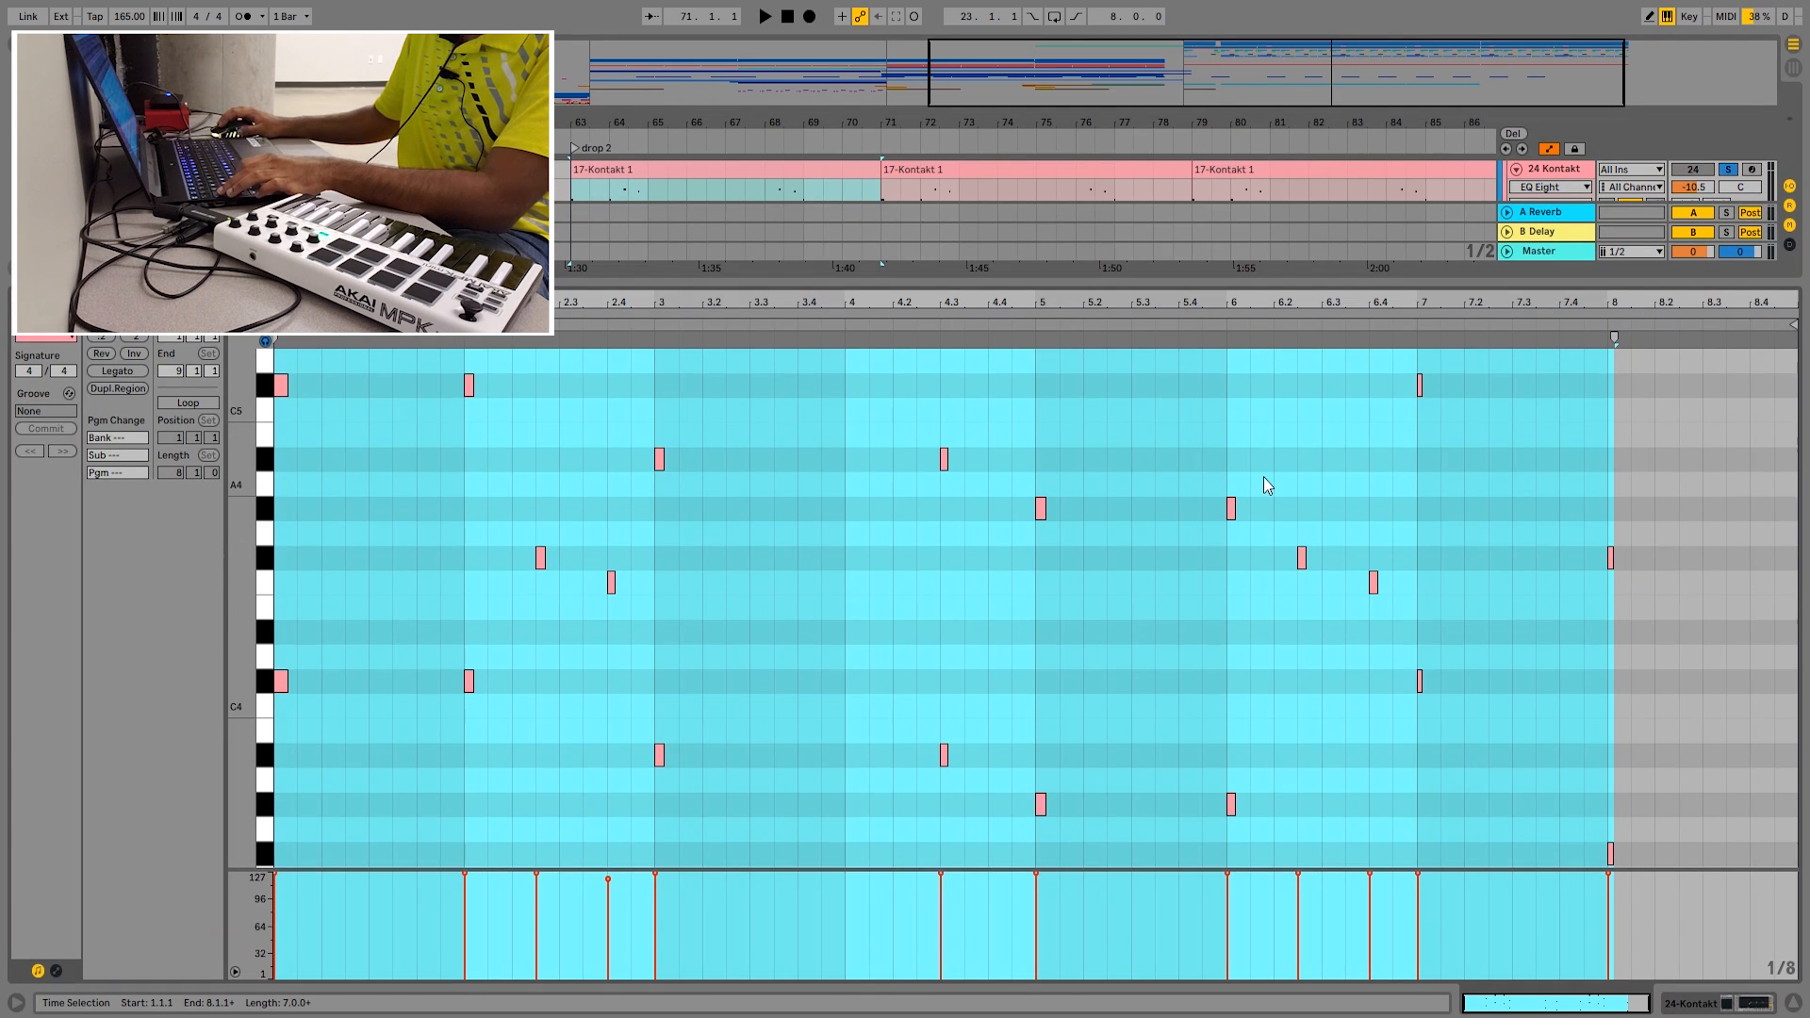
pyautogui.hotkey('shift', 'Tab')
pyautogui.press('space')
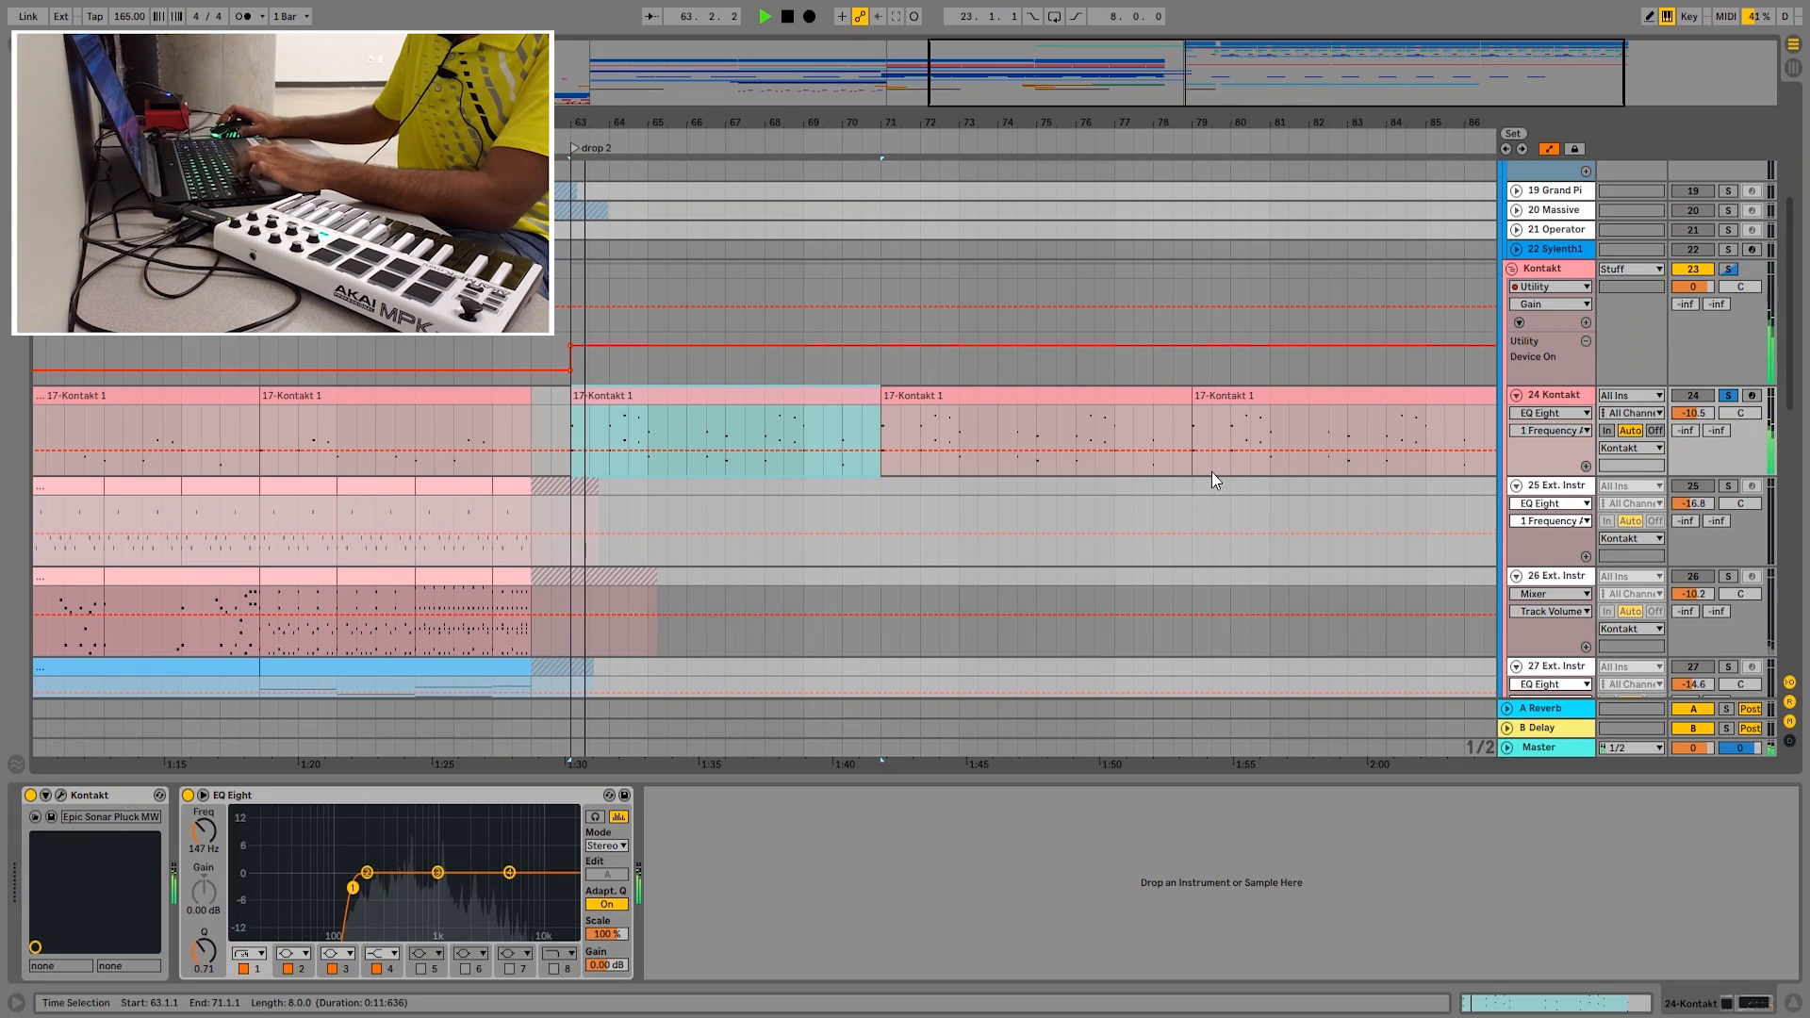
pyautogui.moveTo(1022, 130); pyautogui.dragTo(1021, 94)
pyautogui.scroll(2, 1146, 404)
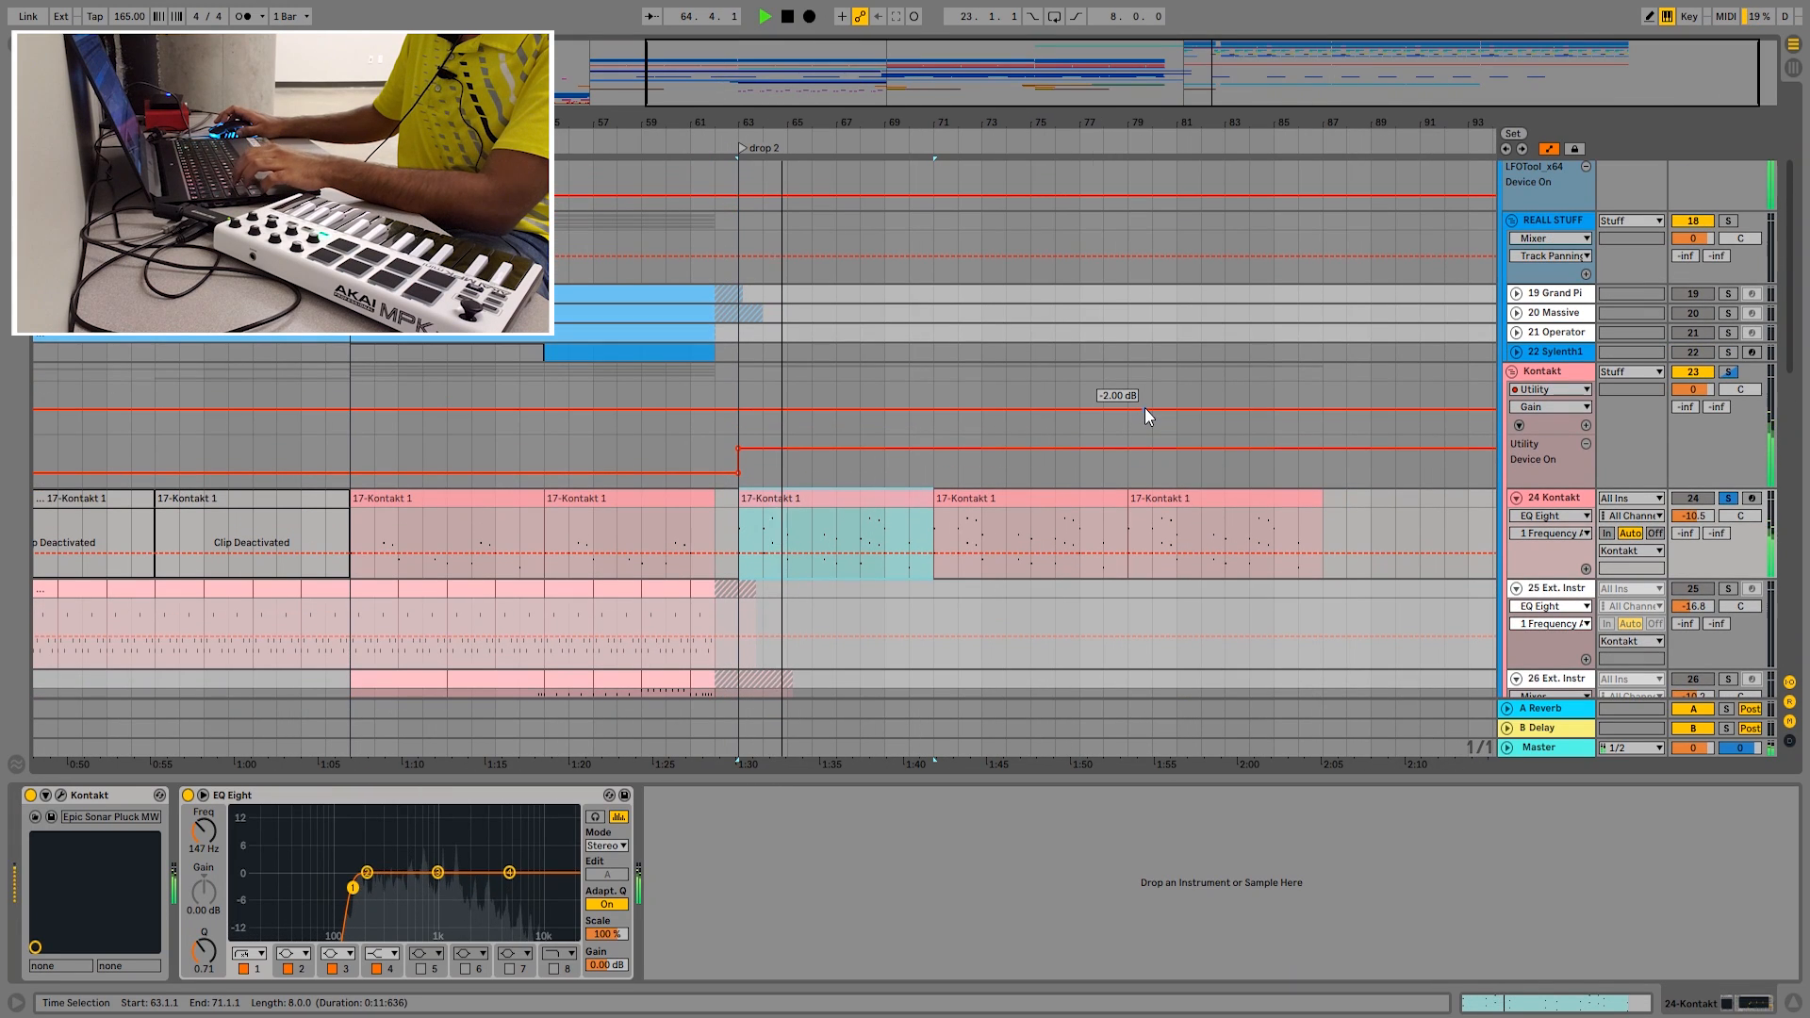
pyautogui.scroll(4, 1144, 409)
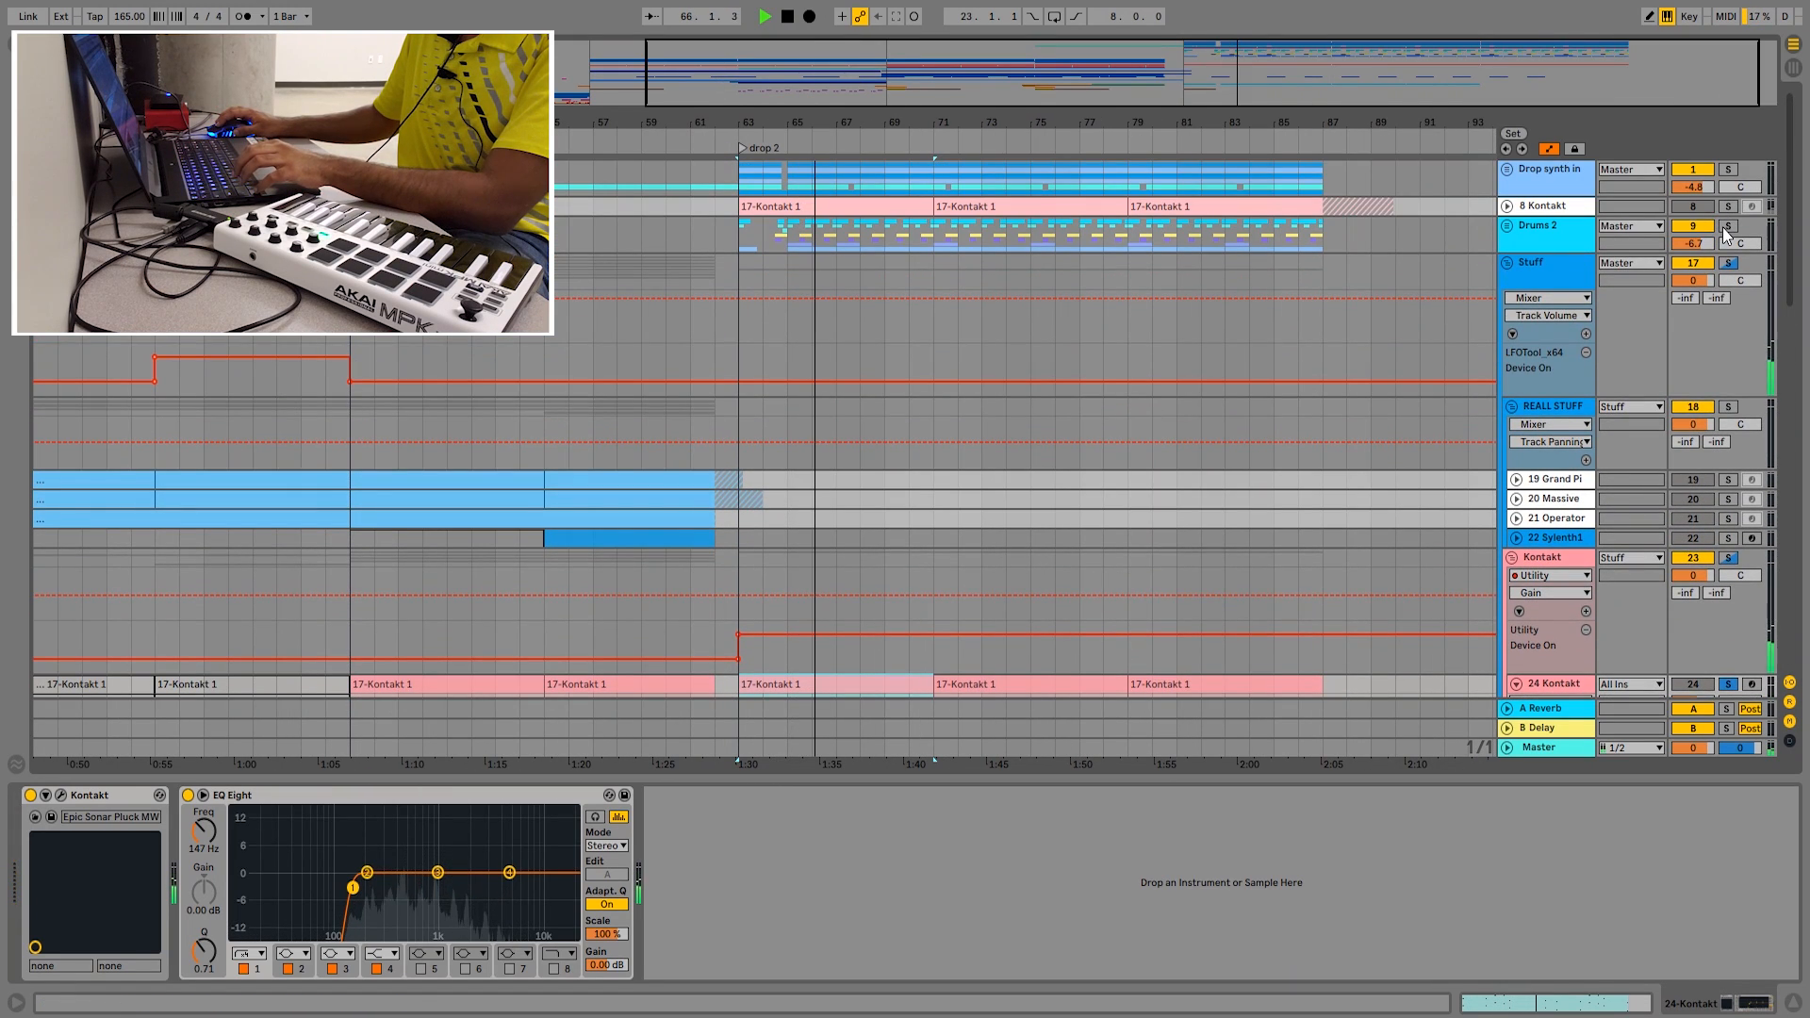
# - Solo the 8 Kontakt track together with 24 Kontakt to hear the piano and pluck parts combined
pyautogui.click(1732, 206)
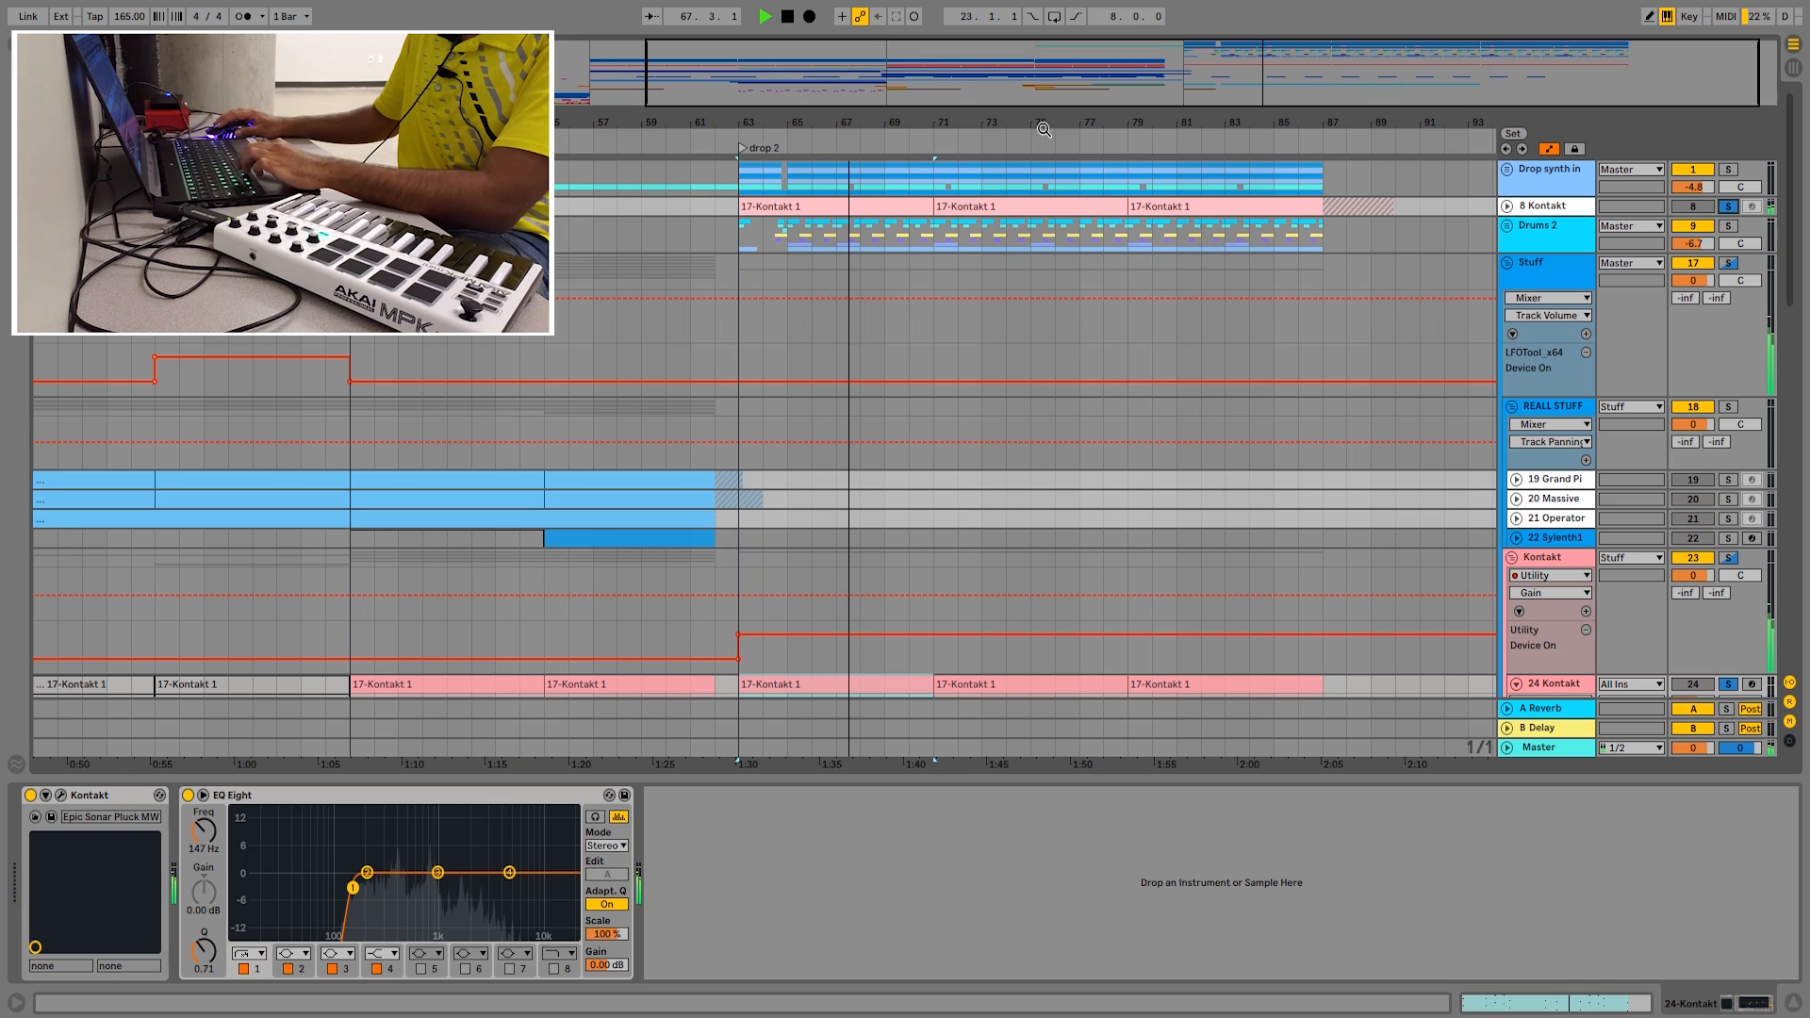
pyautogui.scroll(-2, 1146, 388)
pyautogui.scroll(2, 1169, 424)
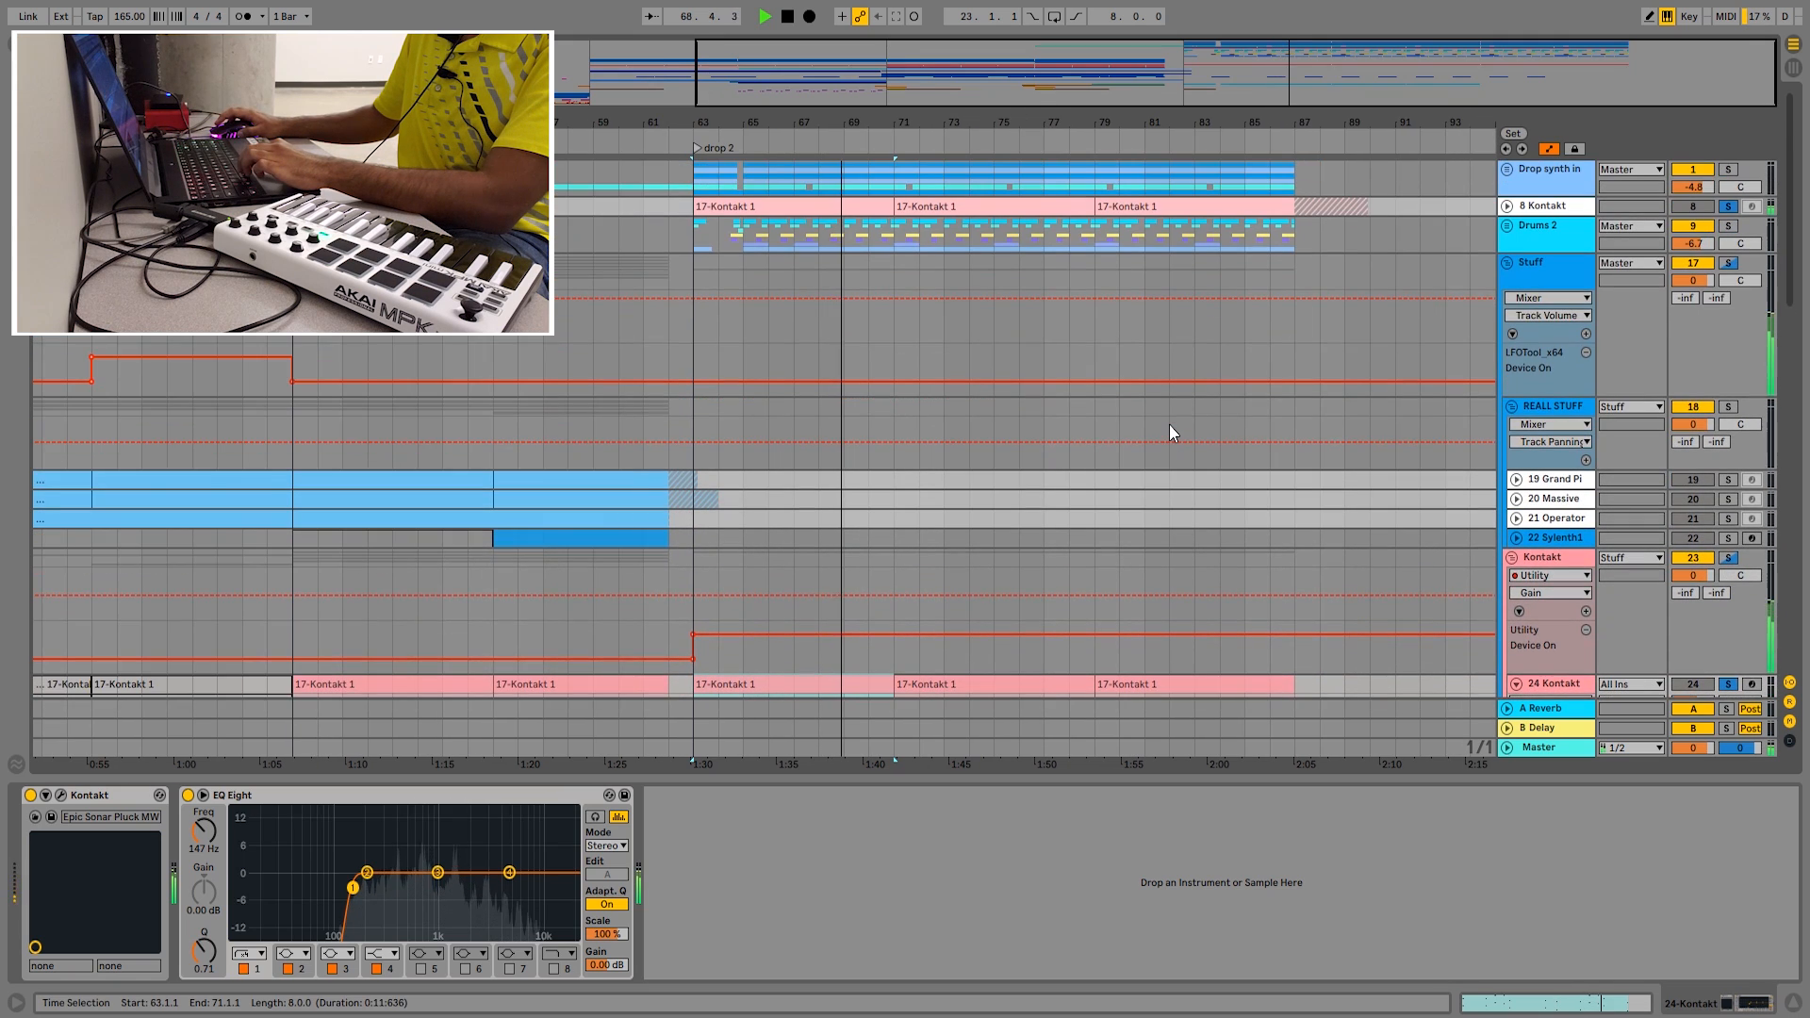
# - Clear the solos and play the full drop 2 from bar 63
pyautogui.click(1732, 207)
pyautogui.click(690, 354)
pyautogui.scroll(-1, 1032, 503)
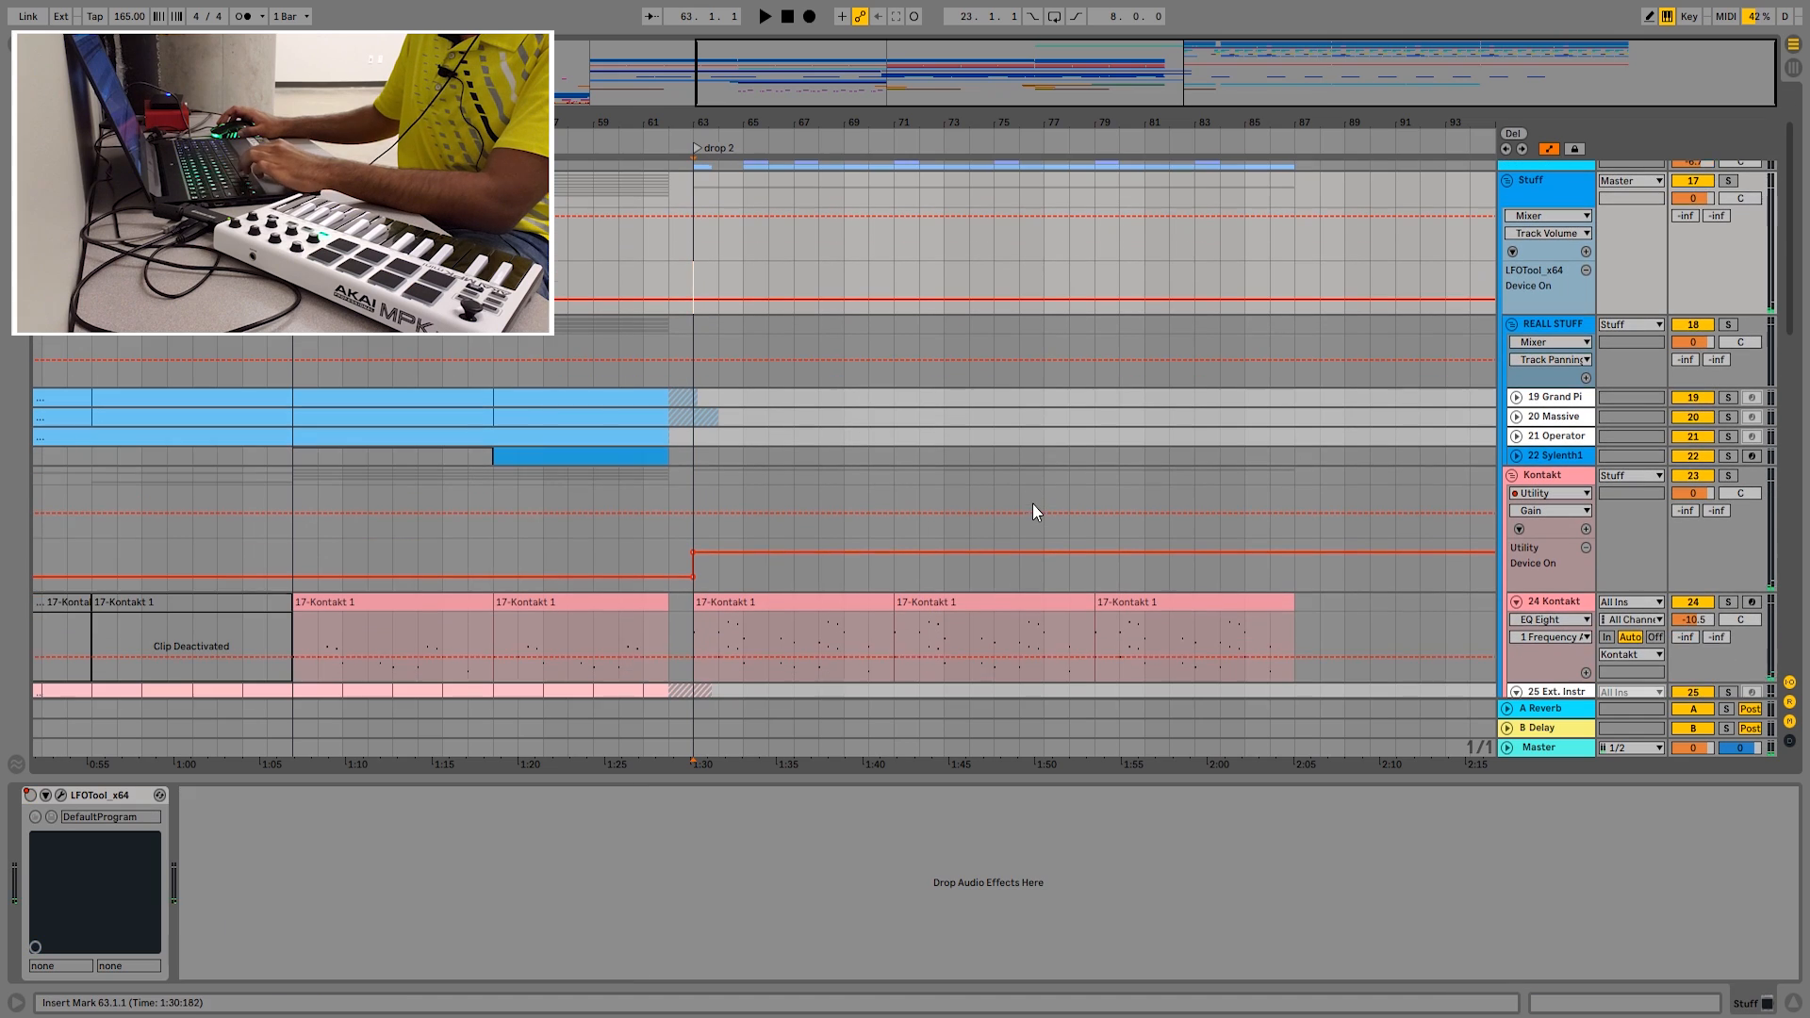
pyautogui.press('space')
pyautogui.scroll(-1, 1097, 405)
pyautogui.scroll(1, 1093, 415)
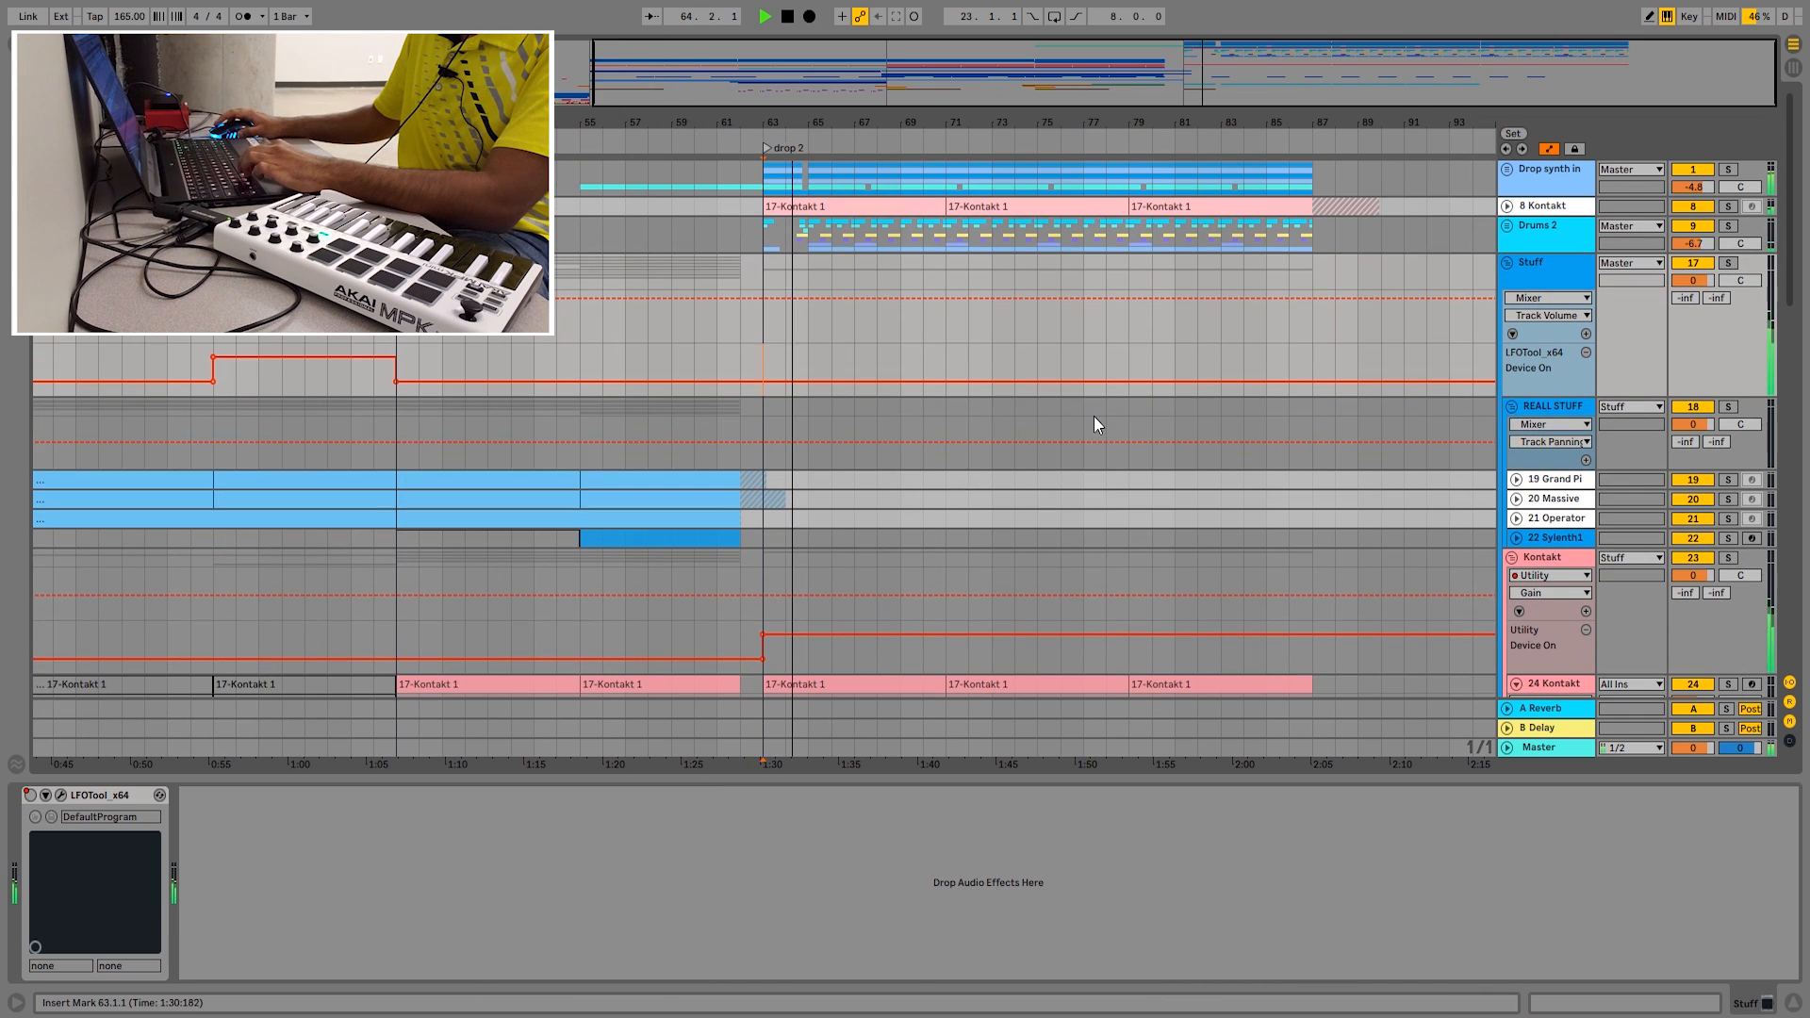
pyautogui.scroll(-2, 1093, 416)
pyautogui.scroll(2, 1093, 415)
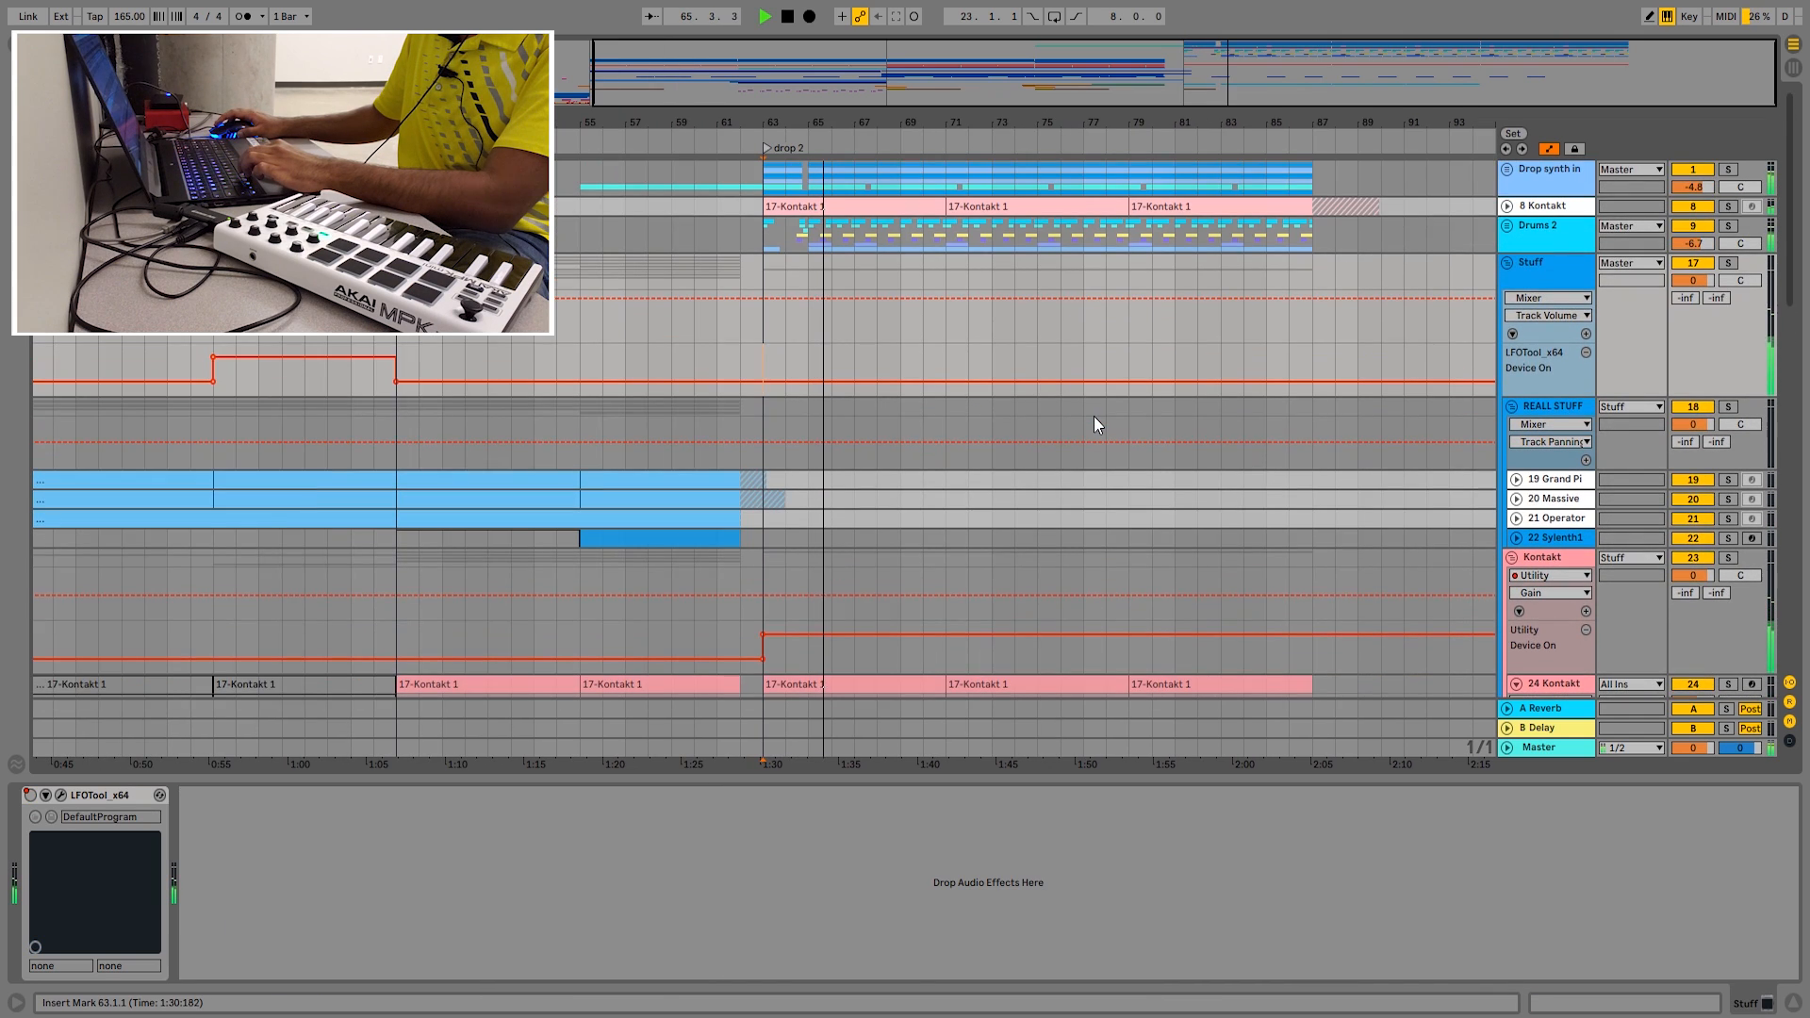
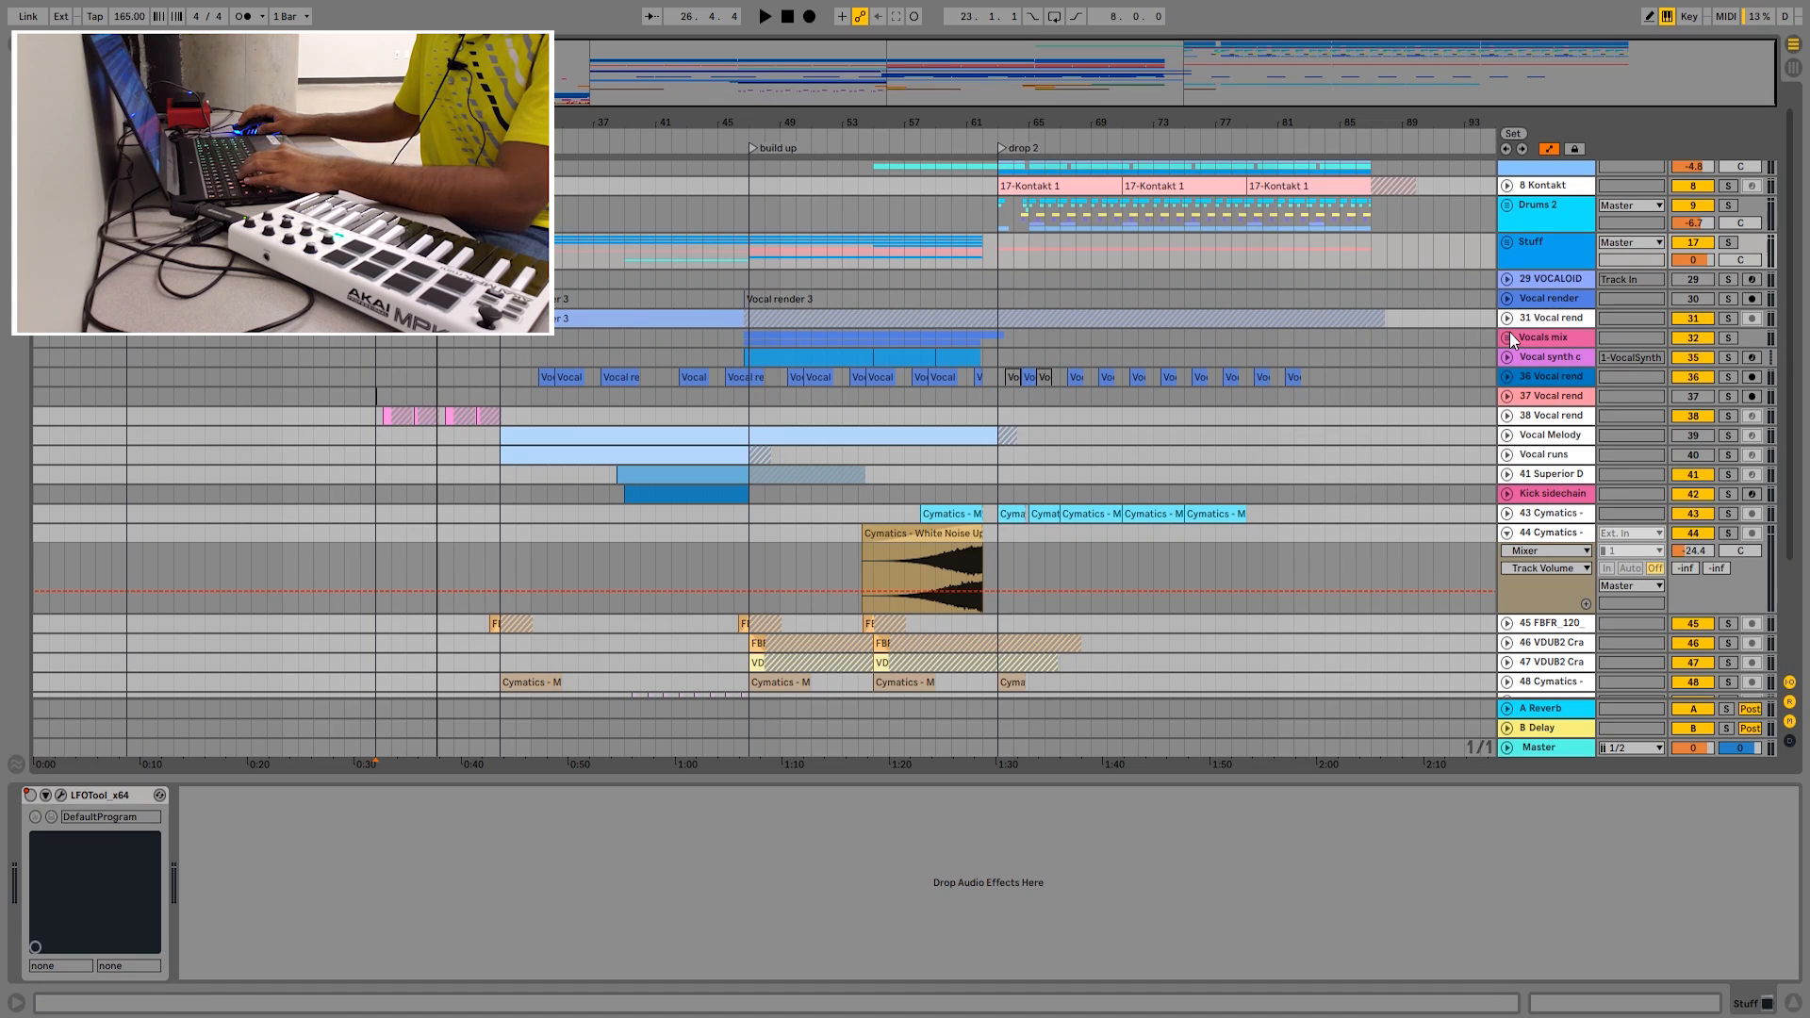
# - Unfold the vocal tracks and open the VOCALOID plug-in of the 29 VOCALOID track in a maximized window
pyautogui.click(1507, 339)
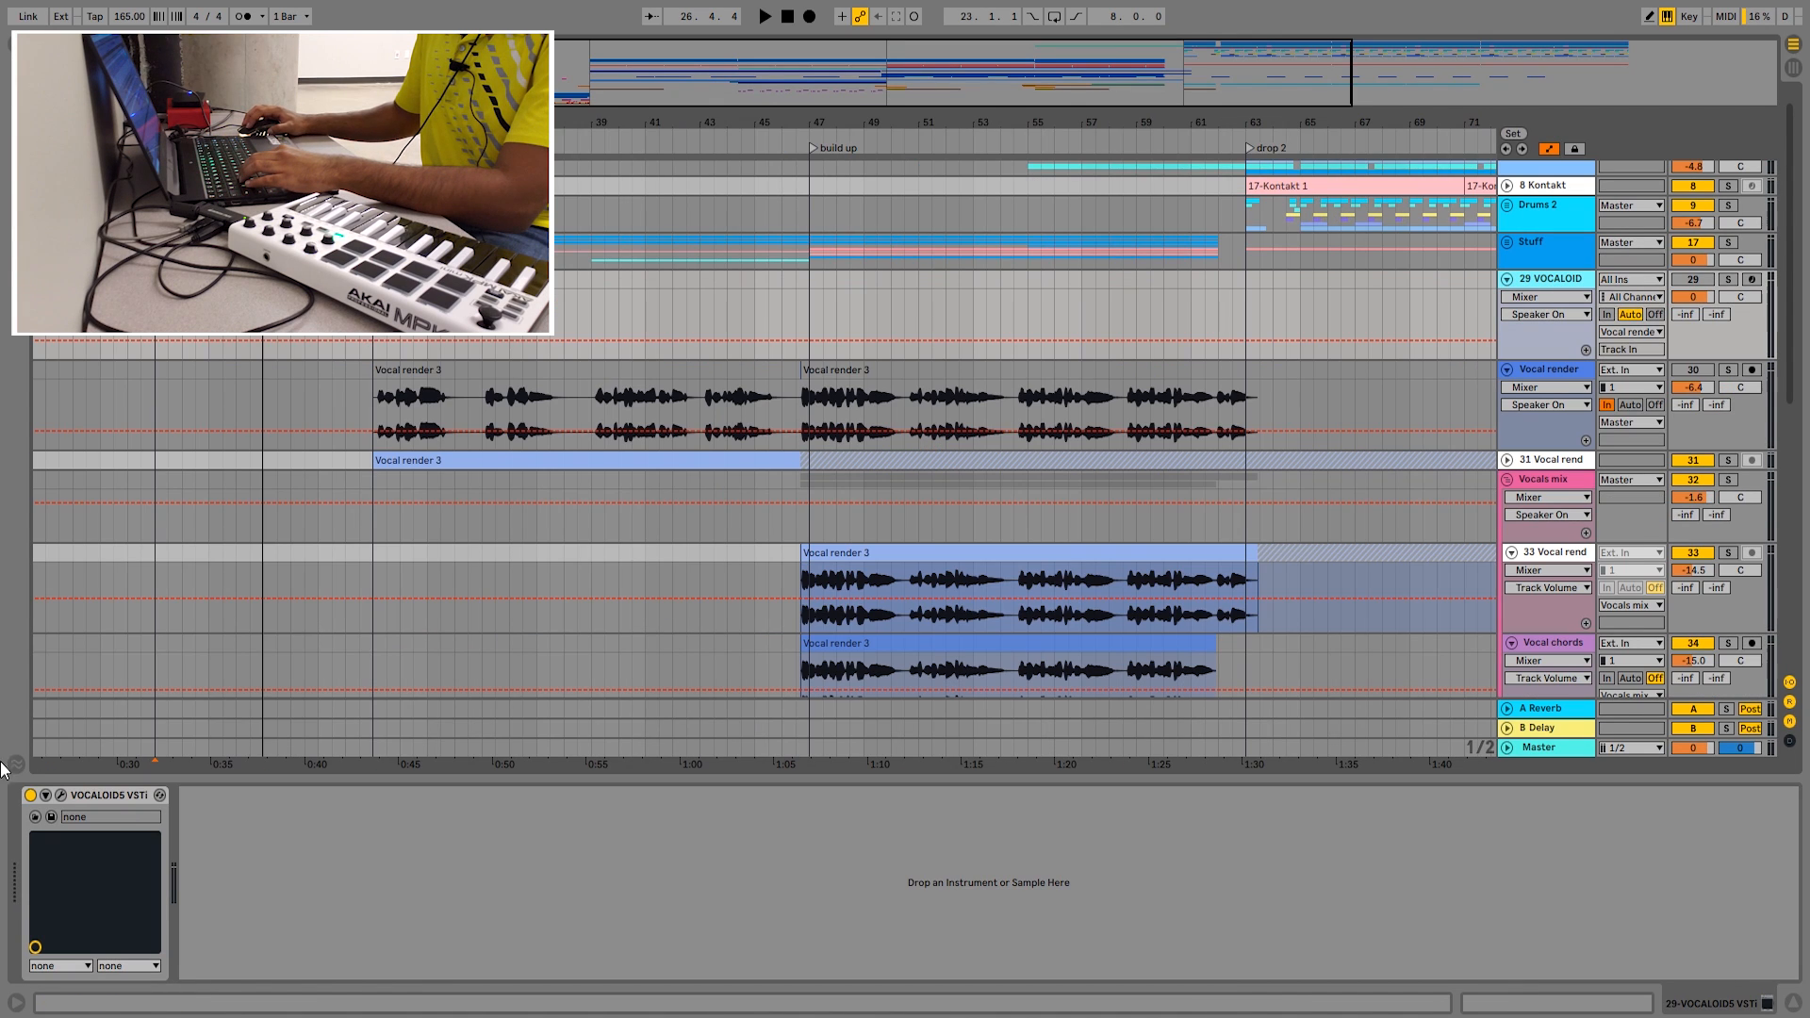
pyautogui.click(61, 797)
pyautogui.click(1418, 38)
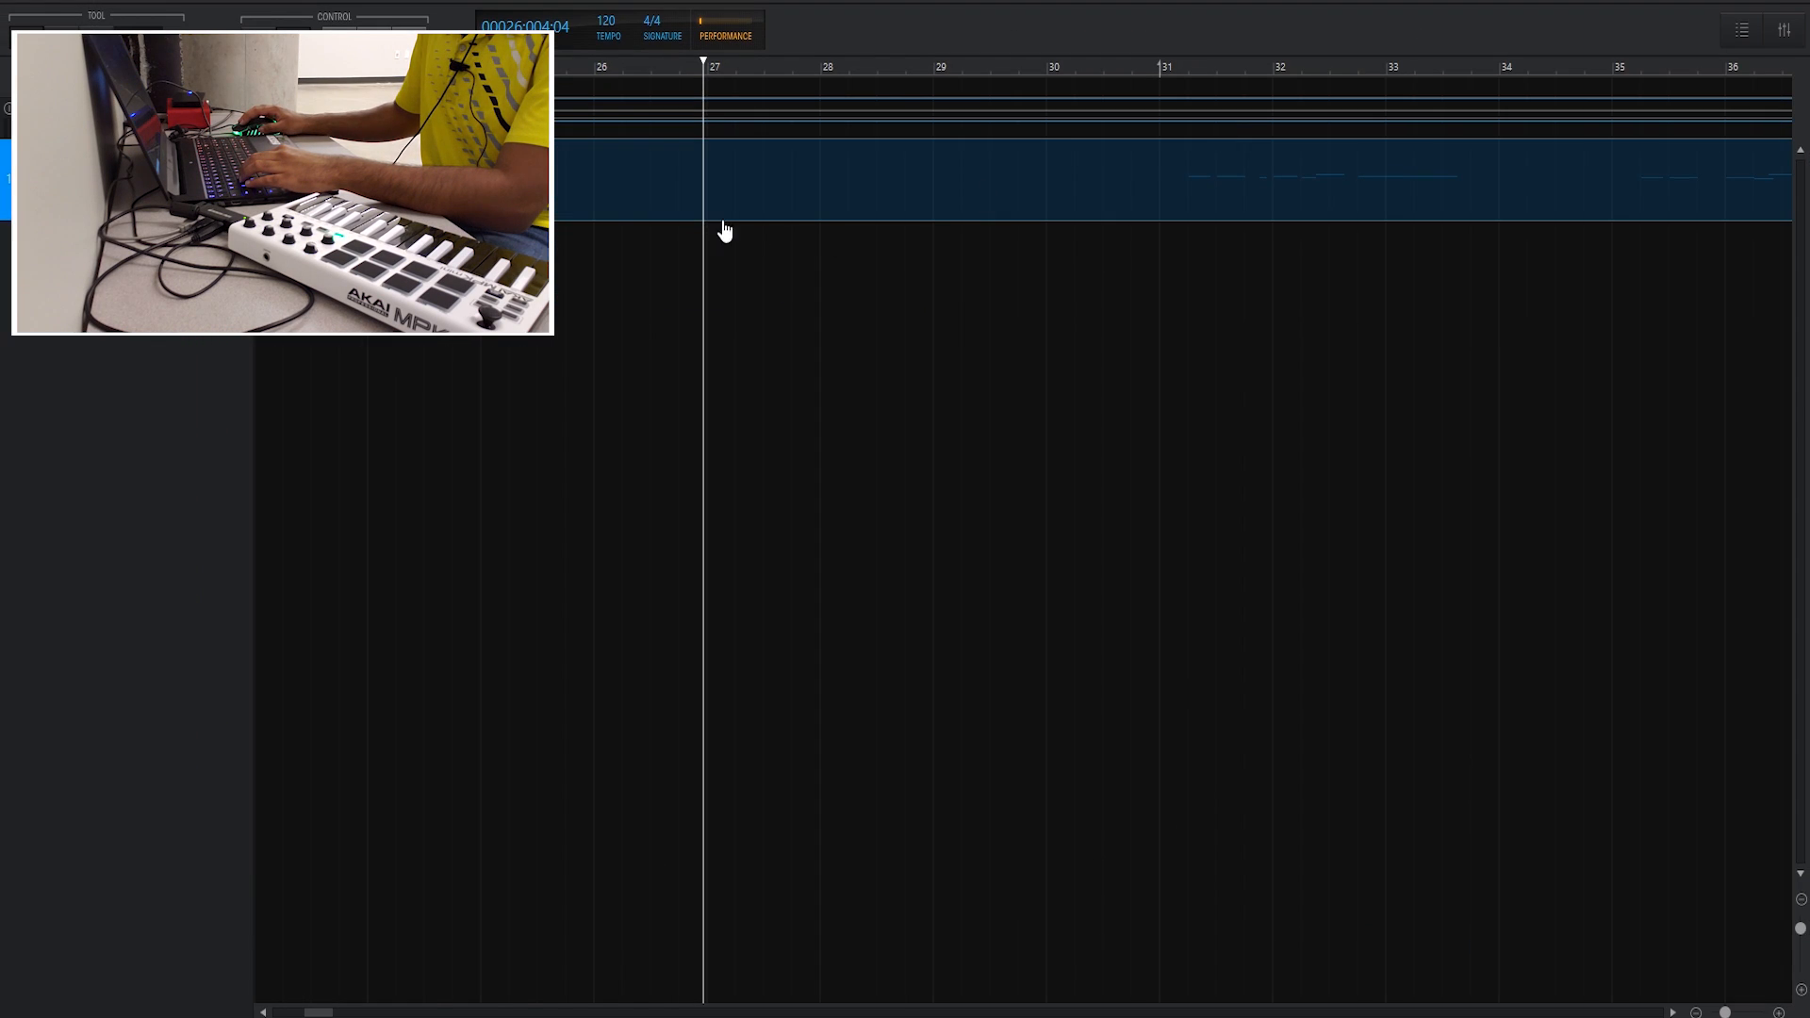
# - Open the vocal part in the piano roll and view its notes and lyrics from bar 31
pyautogui.doubleClick(723, 230)
pyautogui.hscroll(15, 872, 663)
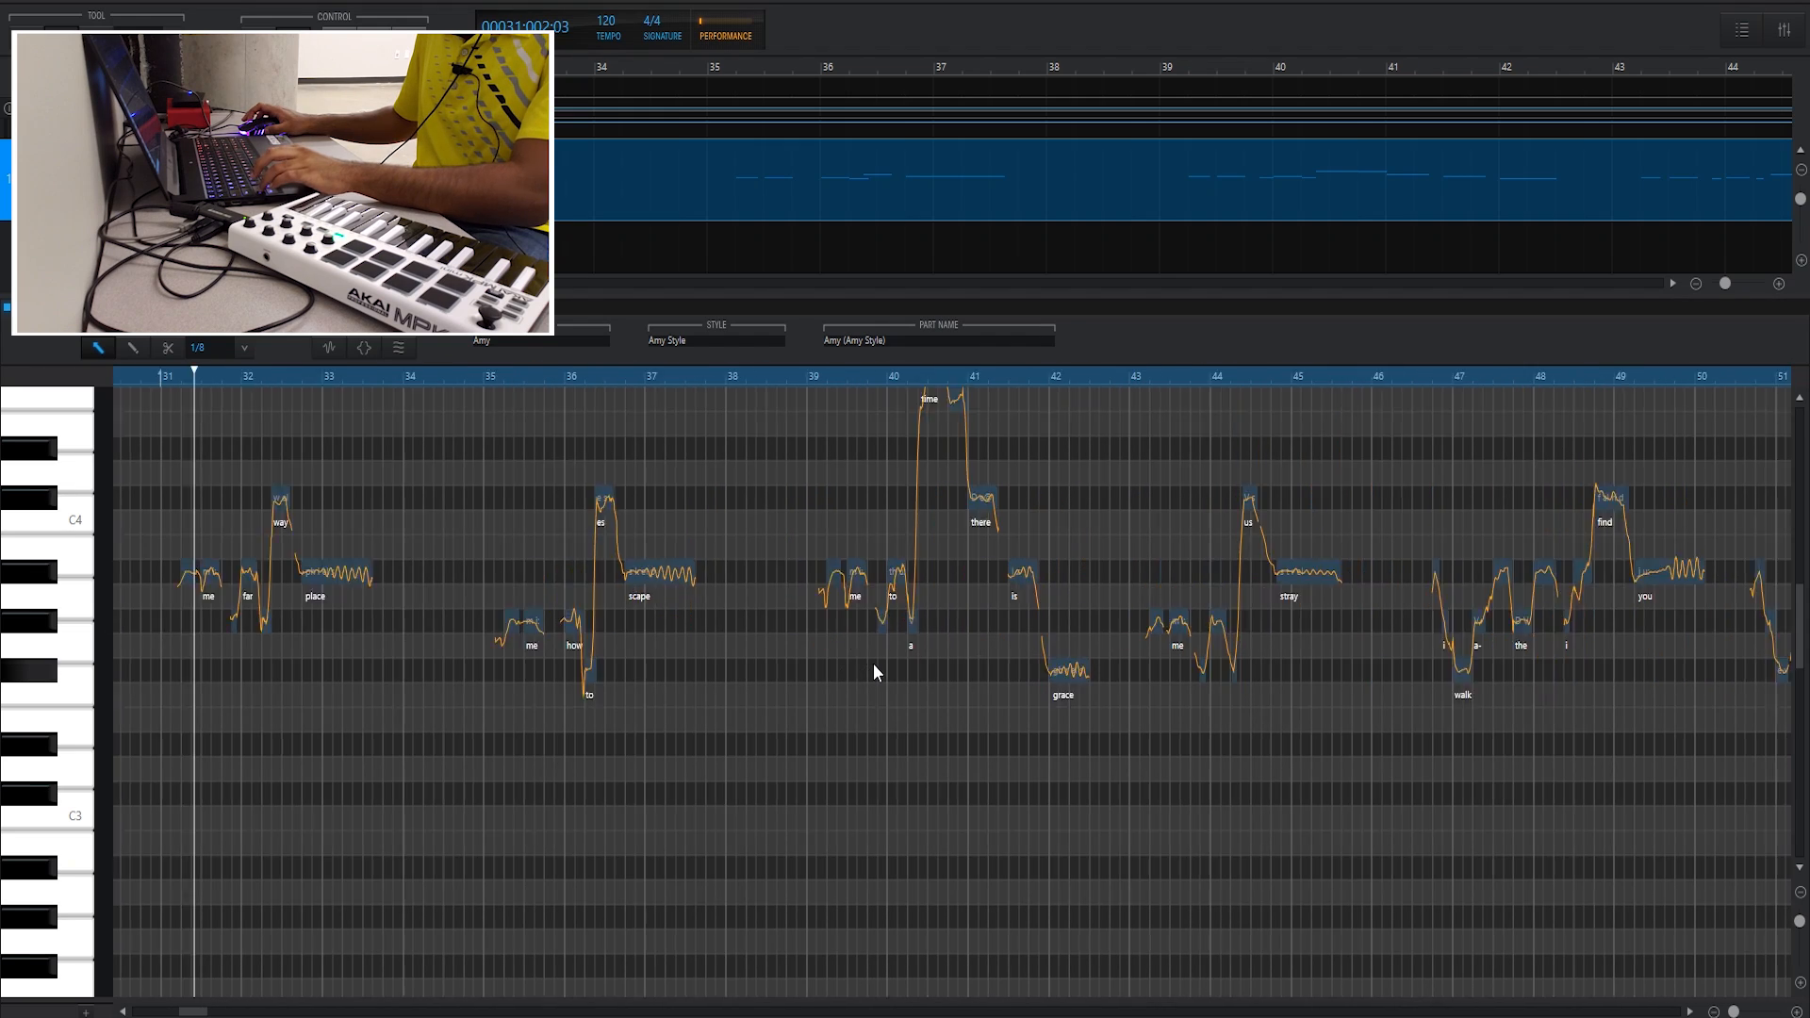
pyautogui.hscroll(-6, 709, 761)
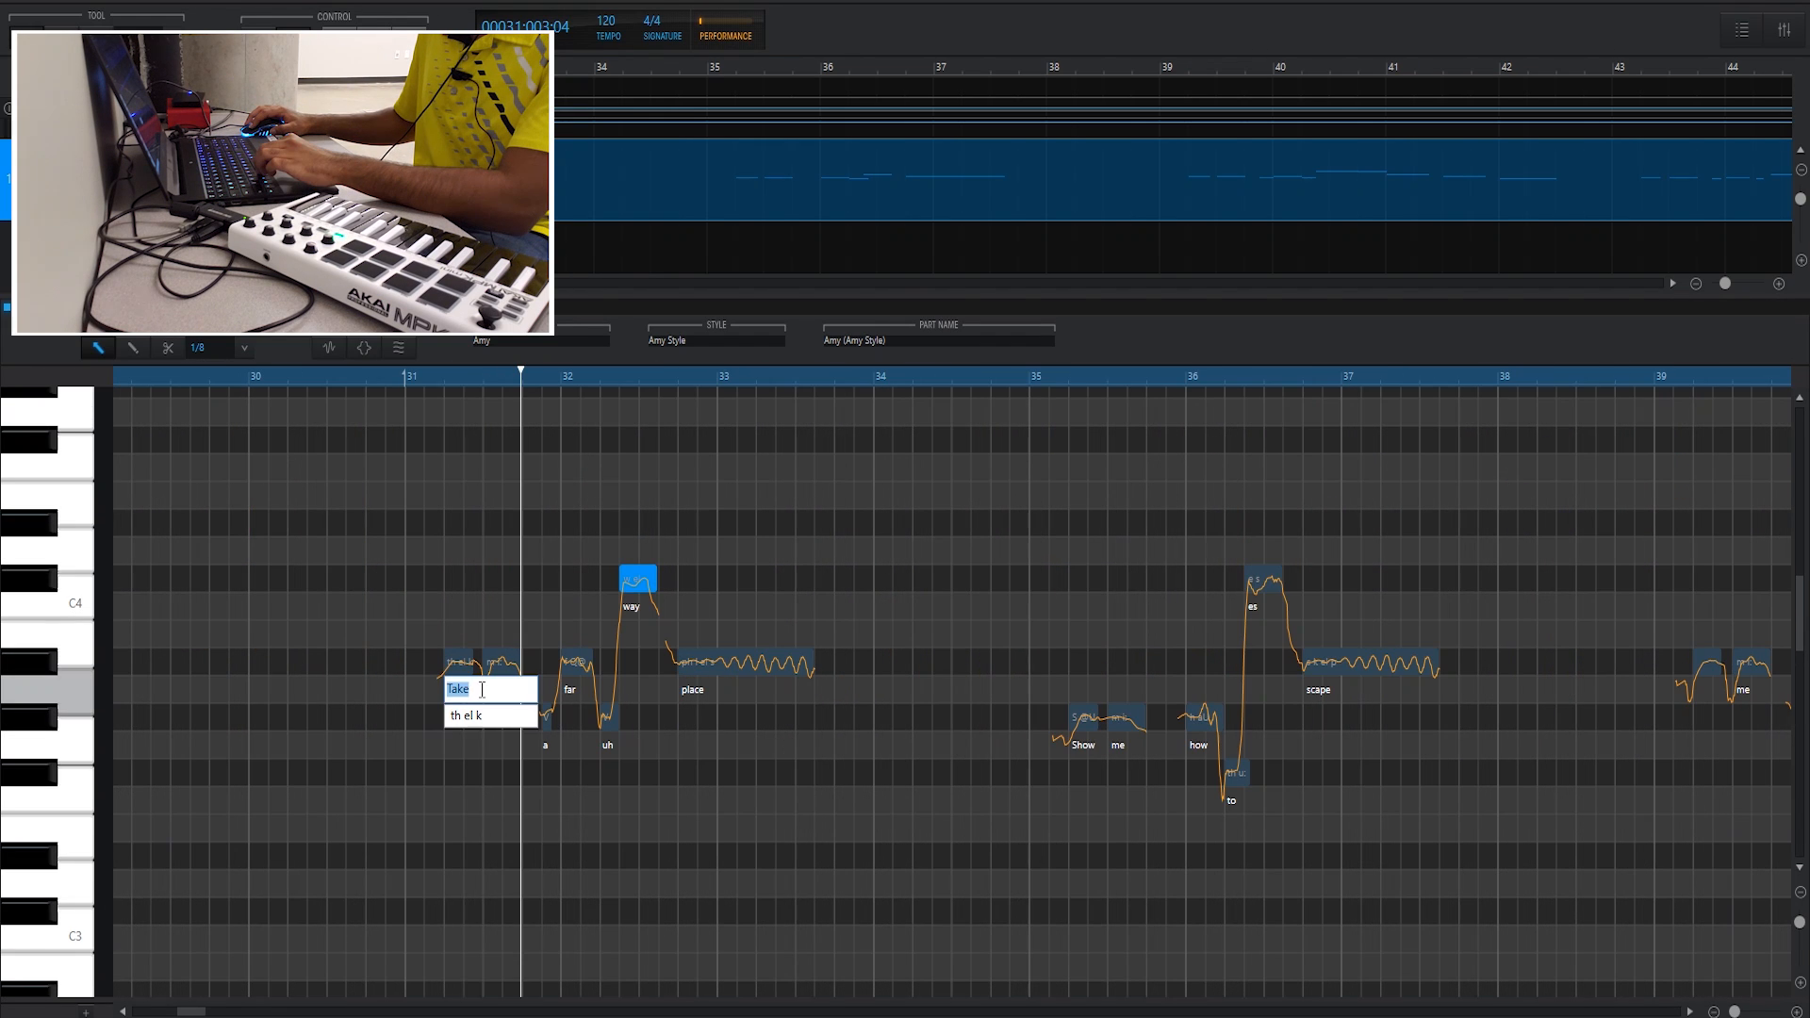
pyautogui.click(568, 552)
pyautogui.click(569, 552)
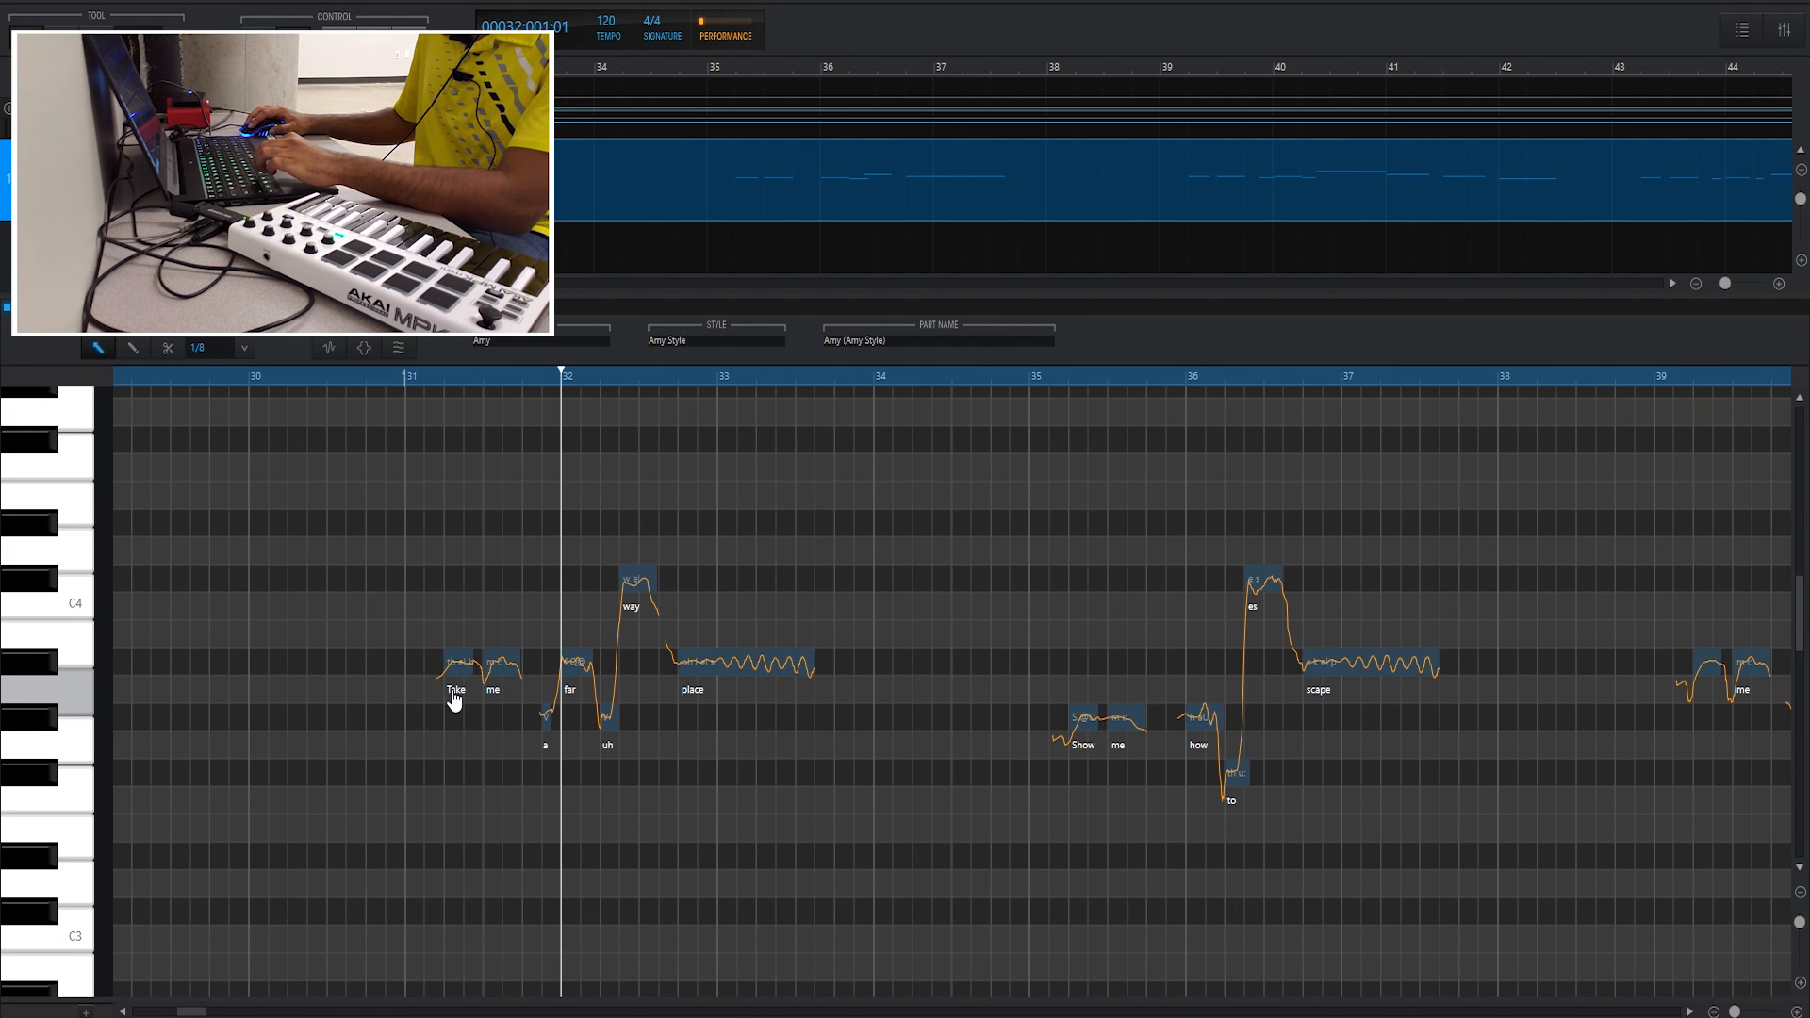
# - Replace the lyrics of the phrase starting with "Take" with "I eat a big burger" and play the phrase
pyautogui.doubleClick(454, 695)
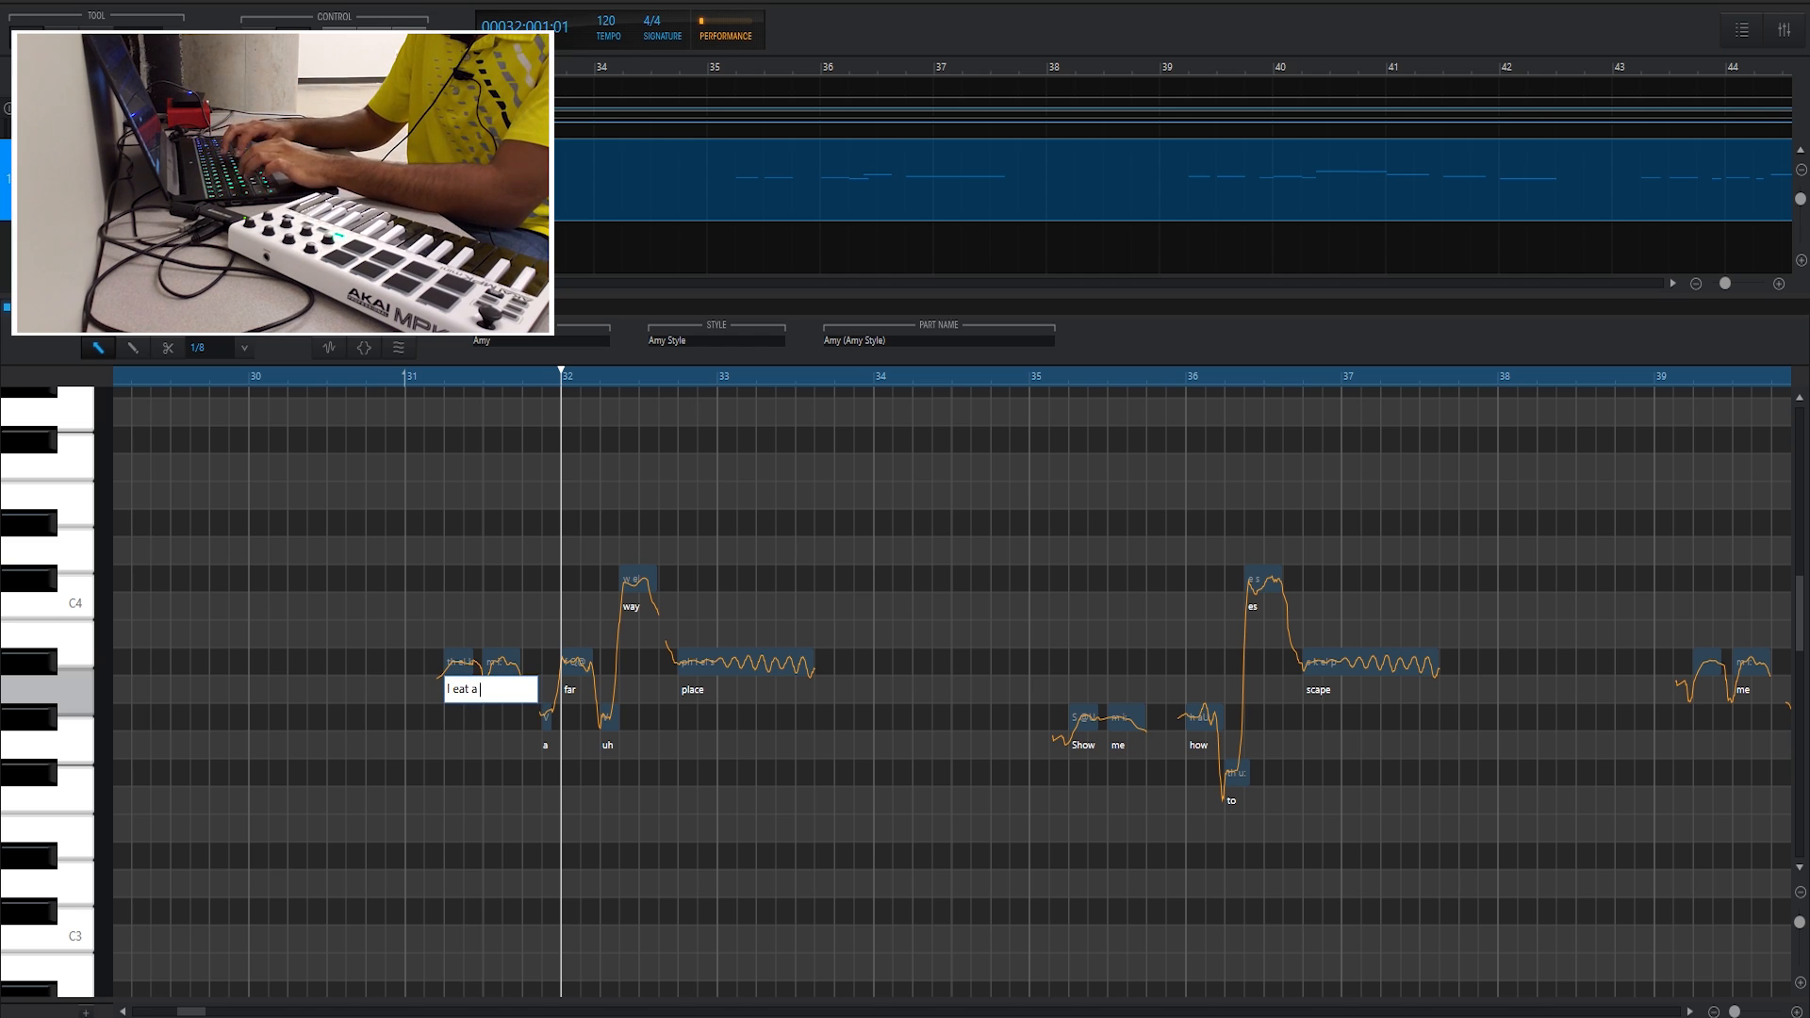
pyautogui.write('urger')
pyautogui.press('Return')
pyautogui.press('space')
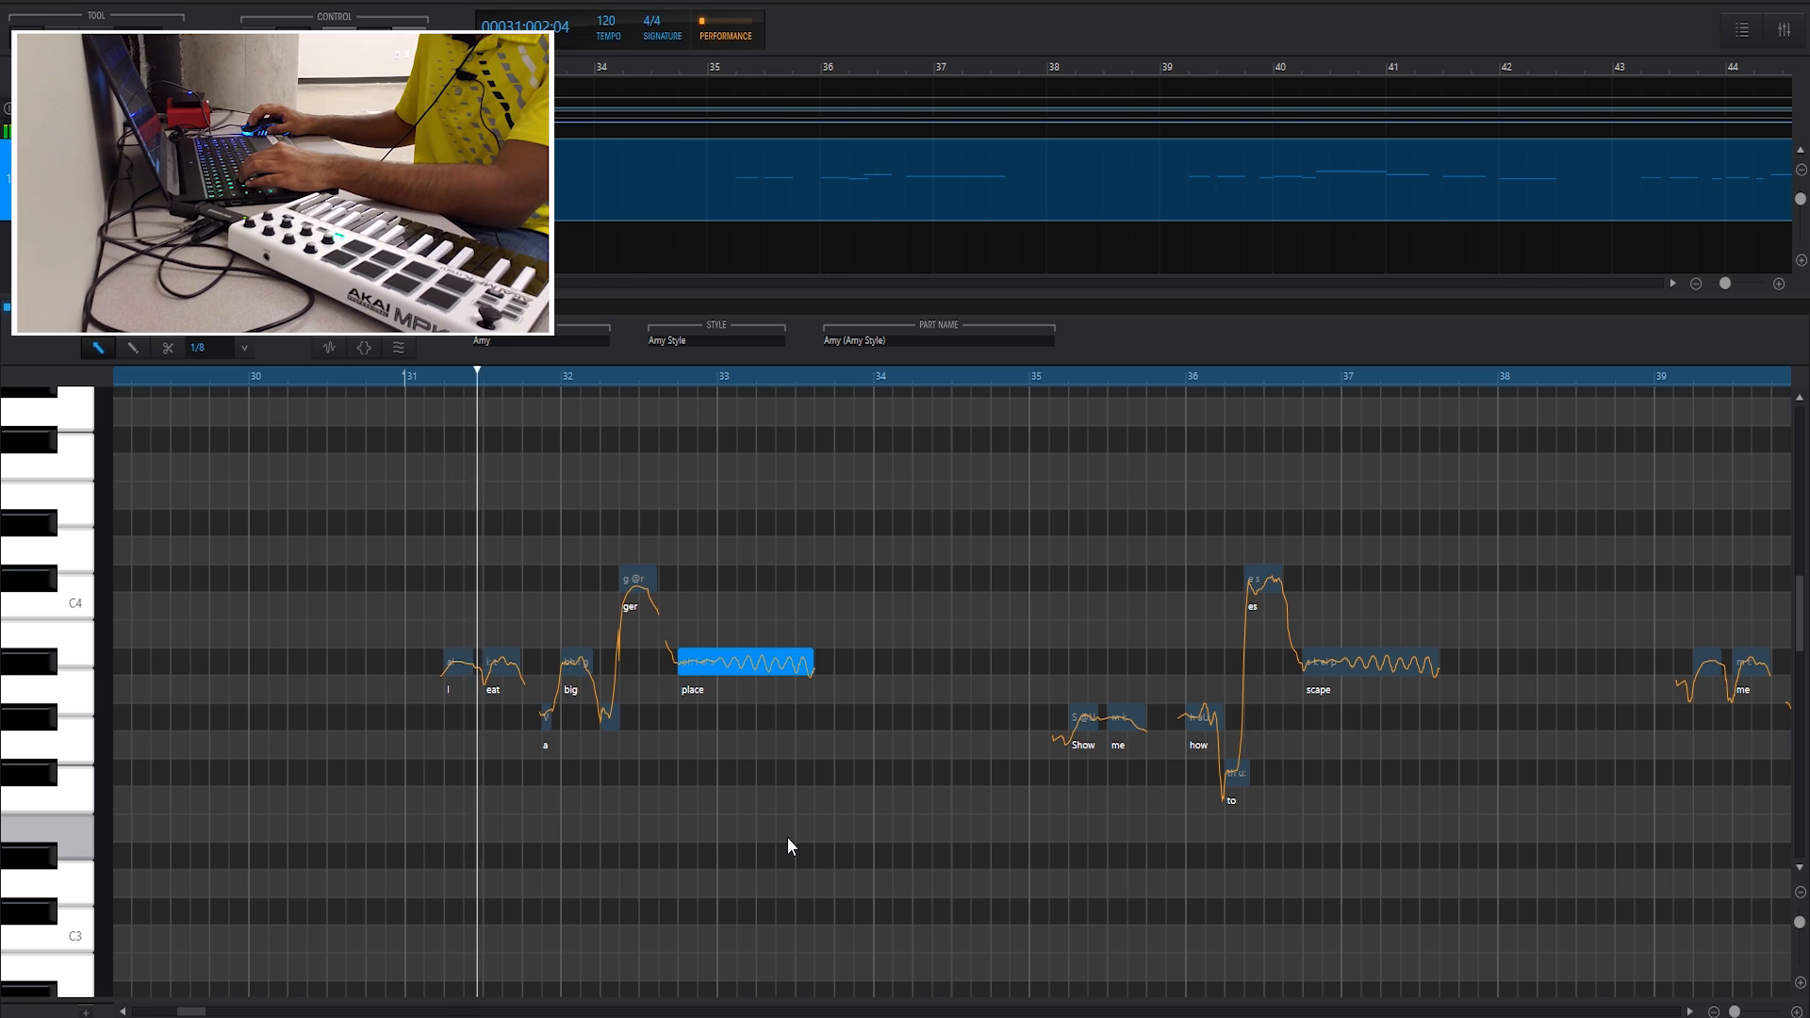
pyautogui.press('space')
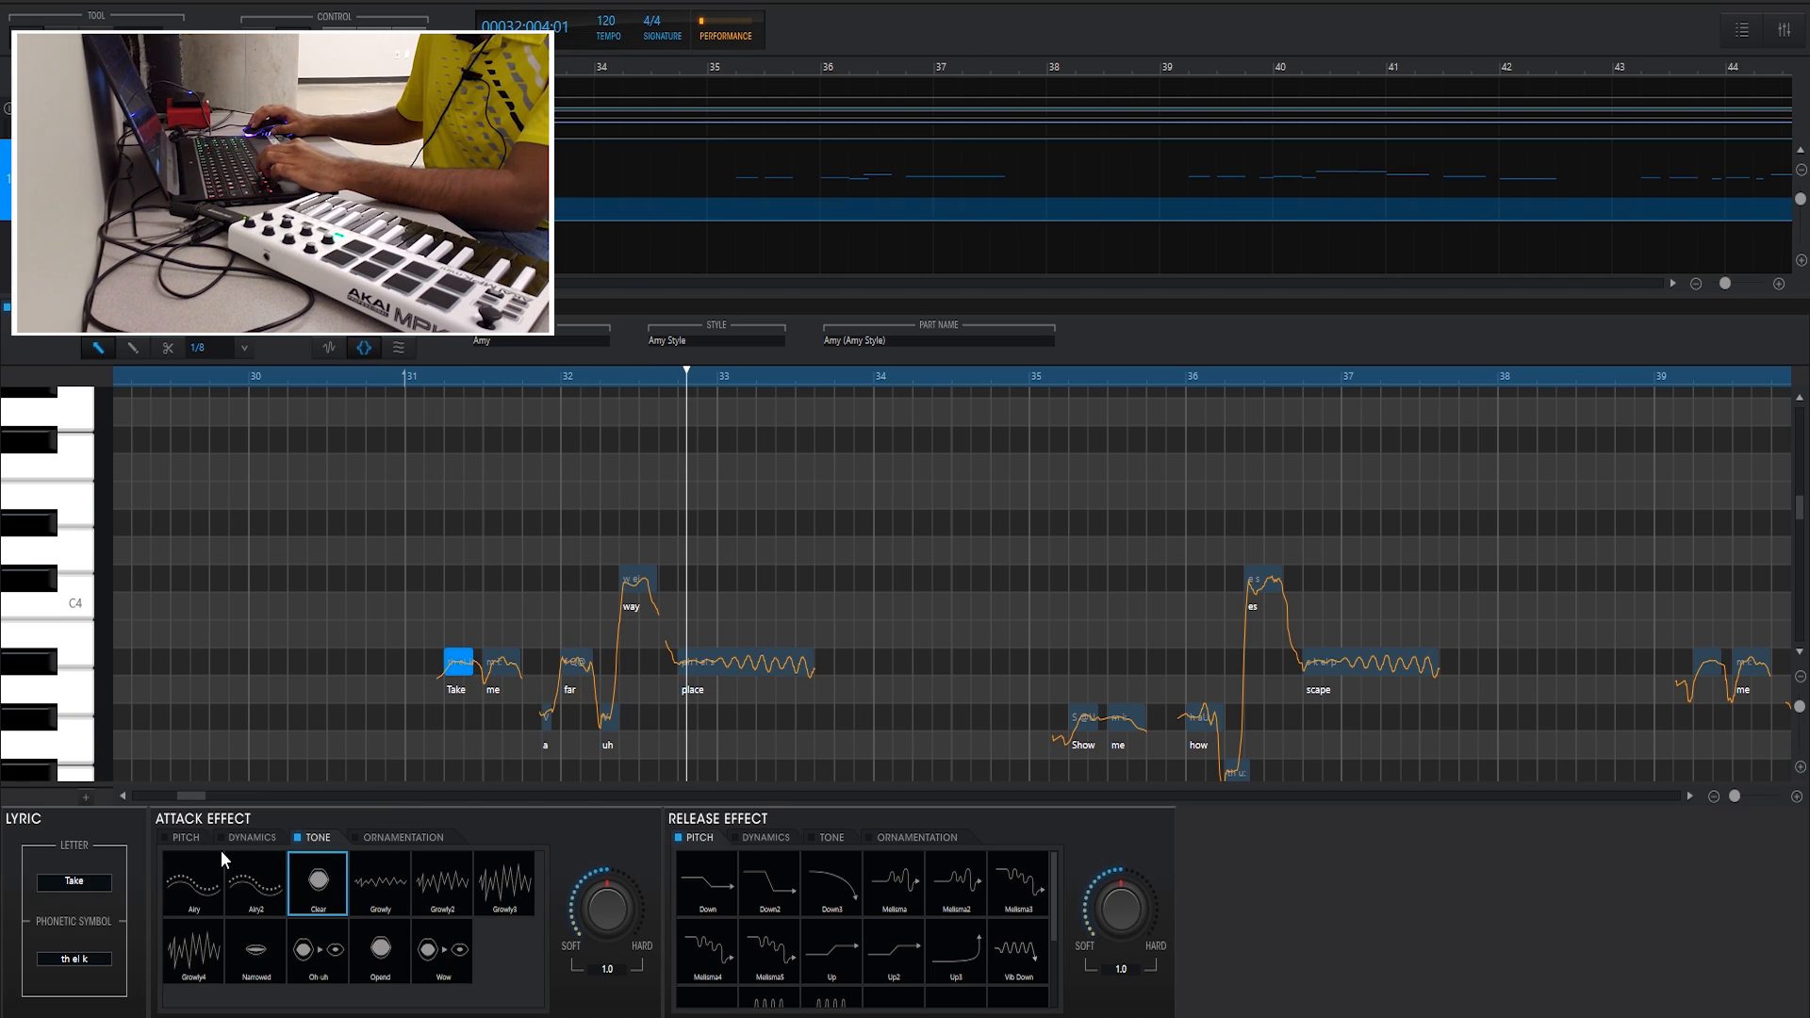
# - View the Pitch attack effects for the "Take" note, and show the waveform and expression slider of the "place" note
pyautogui.click(188, 838)
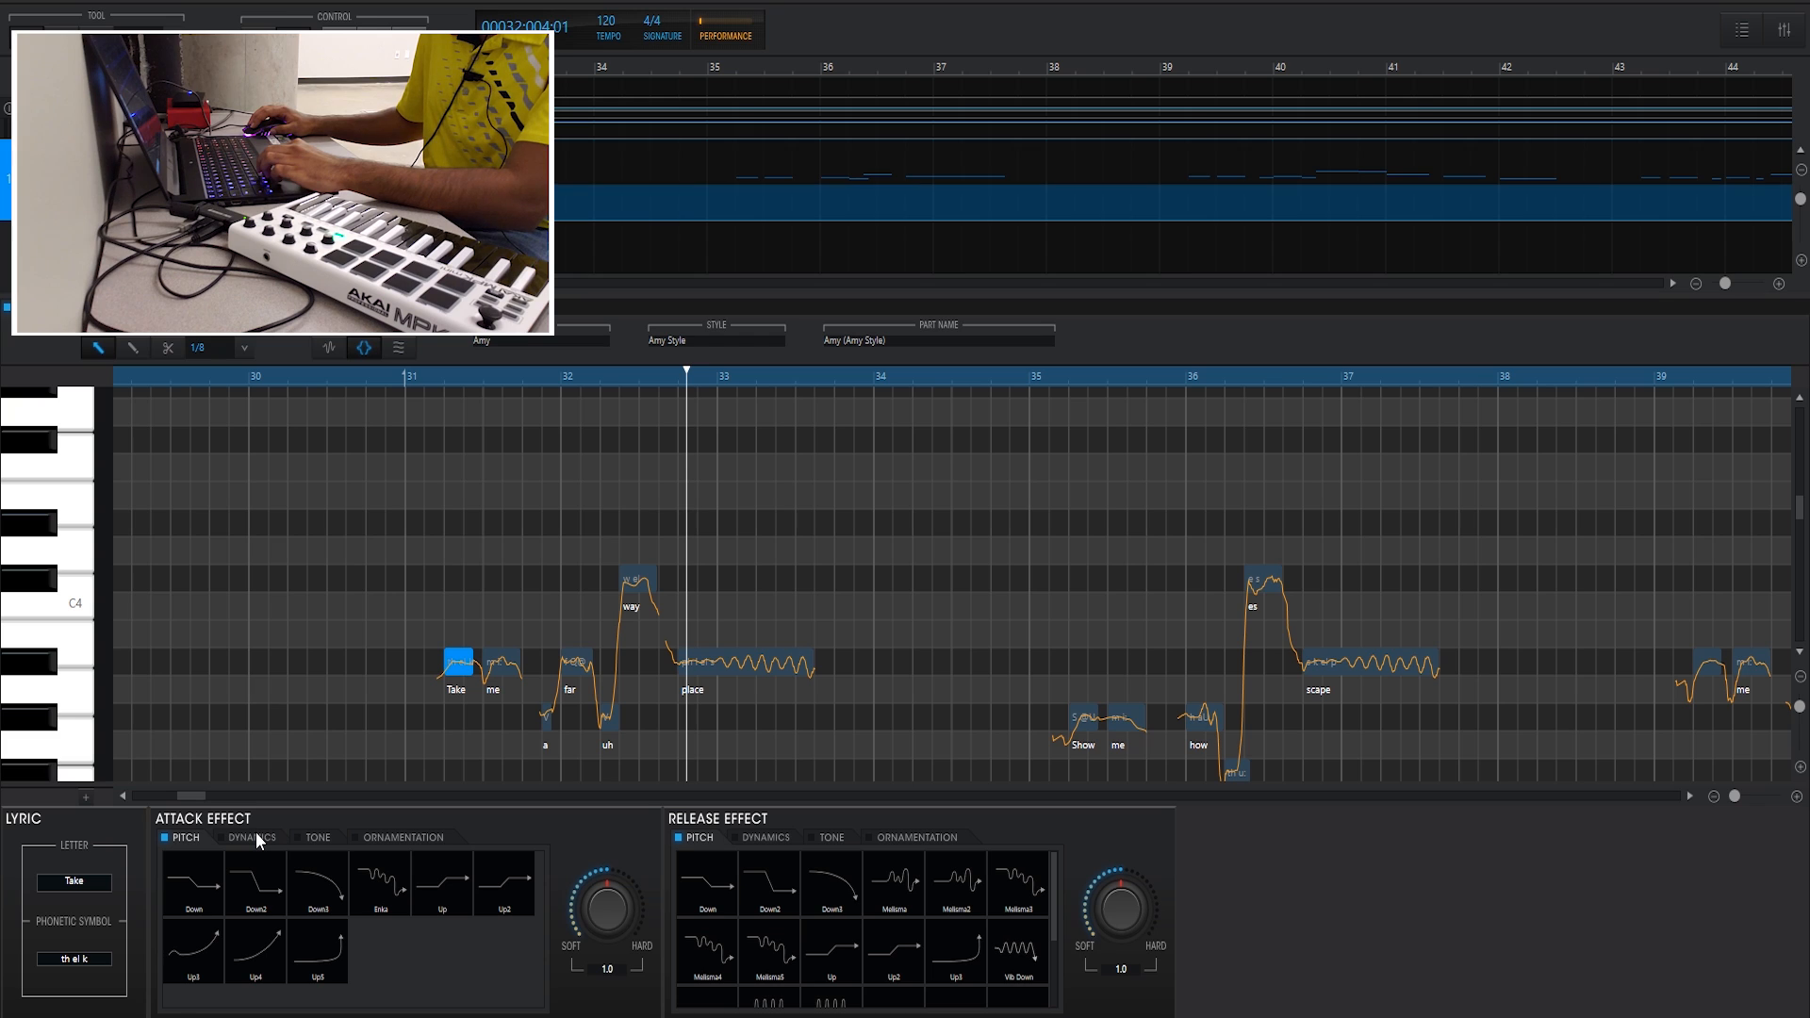
pyautogui.scroll(-1, 421, 597)
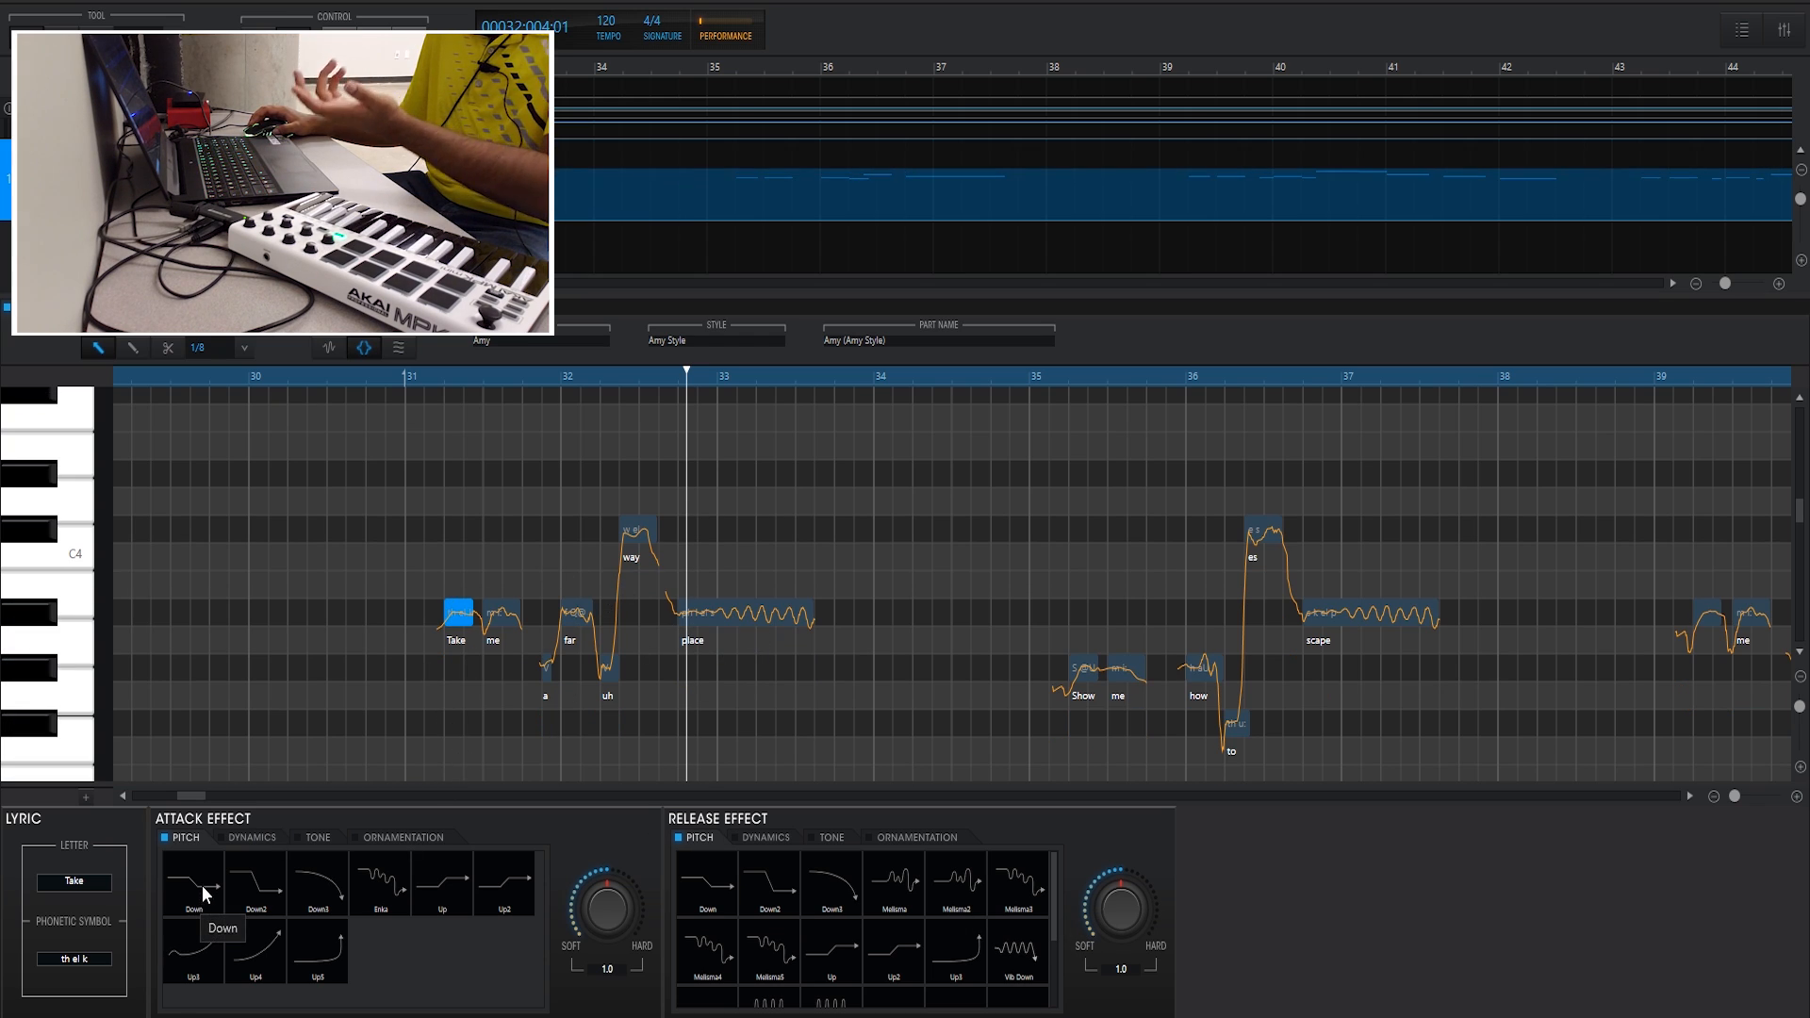
pyautogui.click(766, 613)
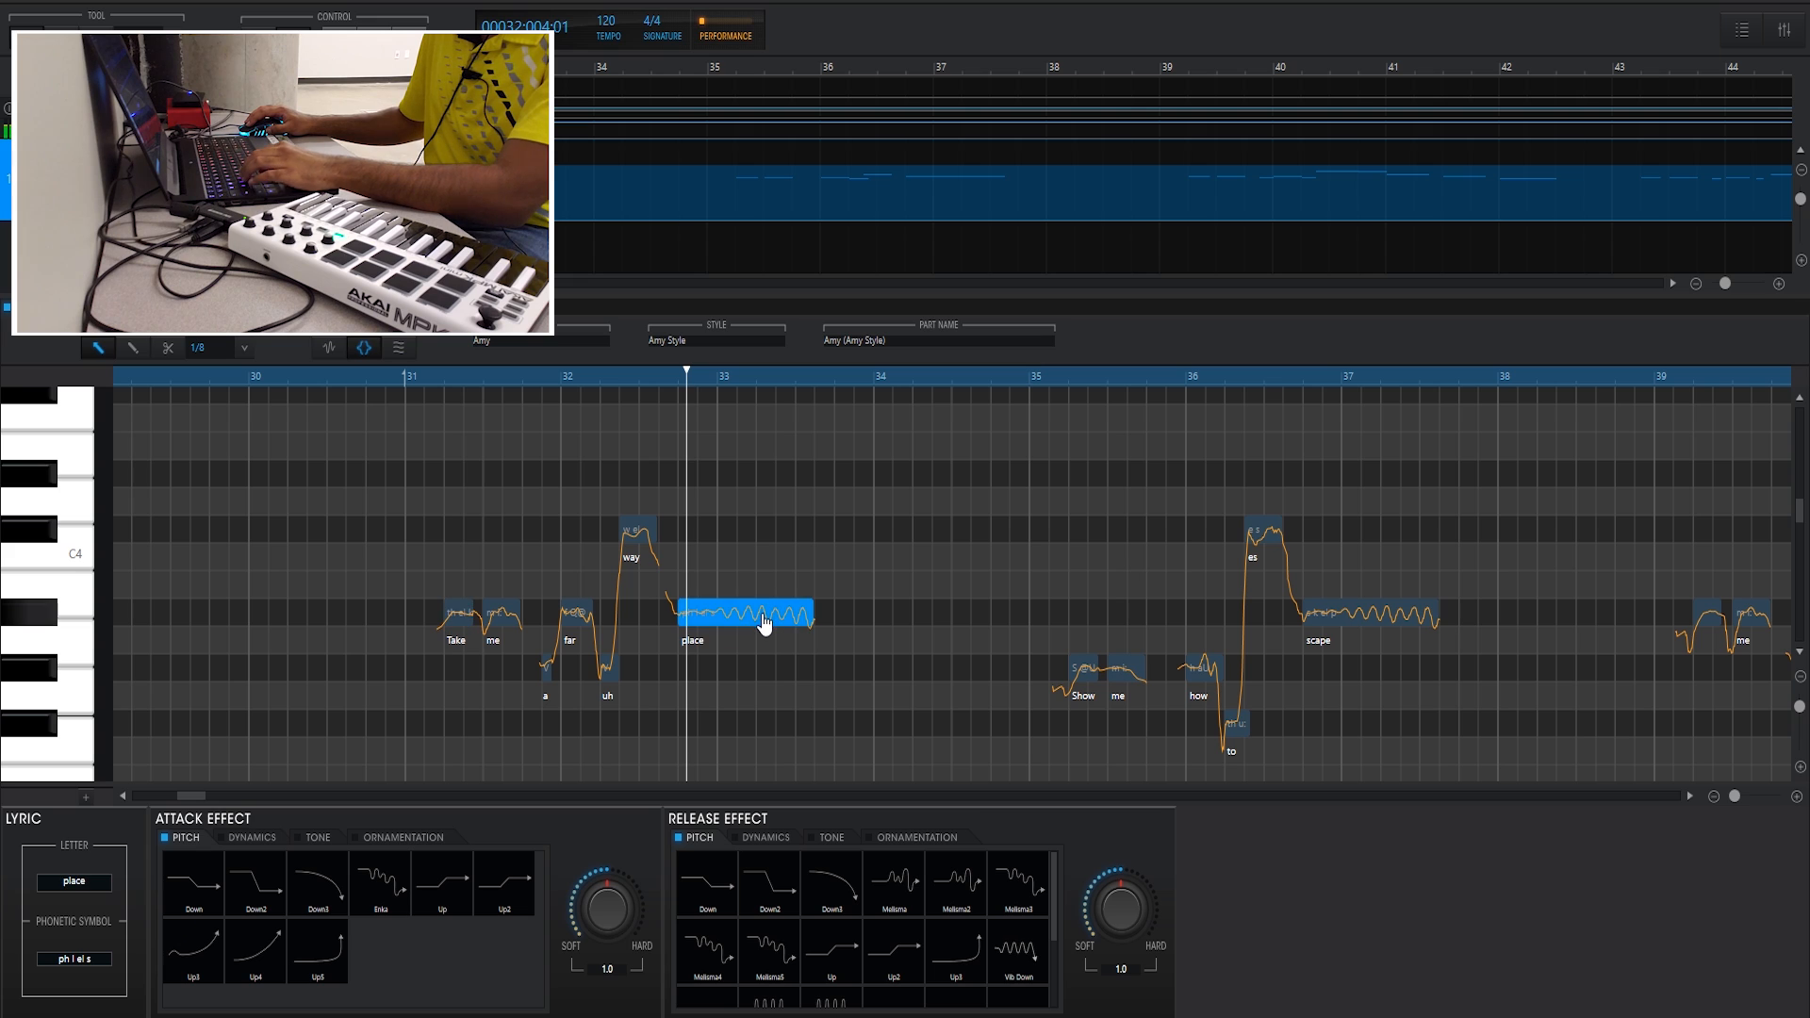
pyautogui.press('4')
pyautogui.moveTo(781, 613); pyautogui.dragTo(782, 615)
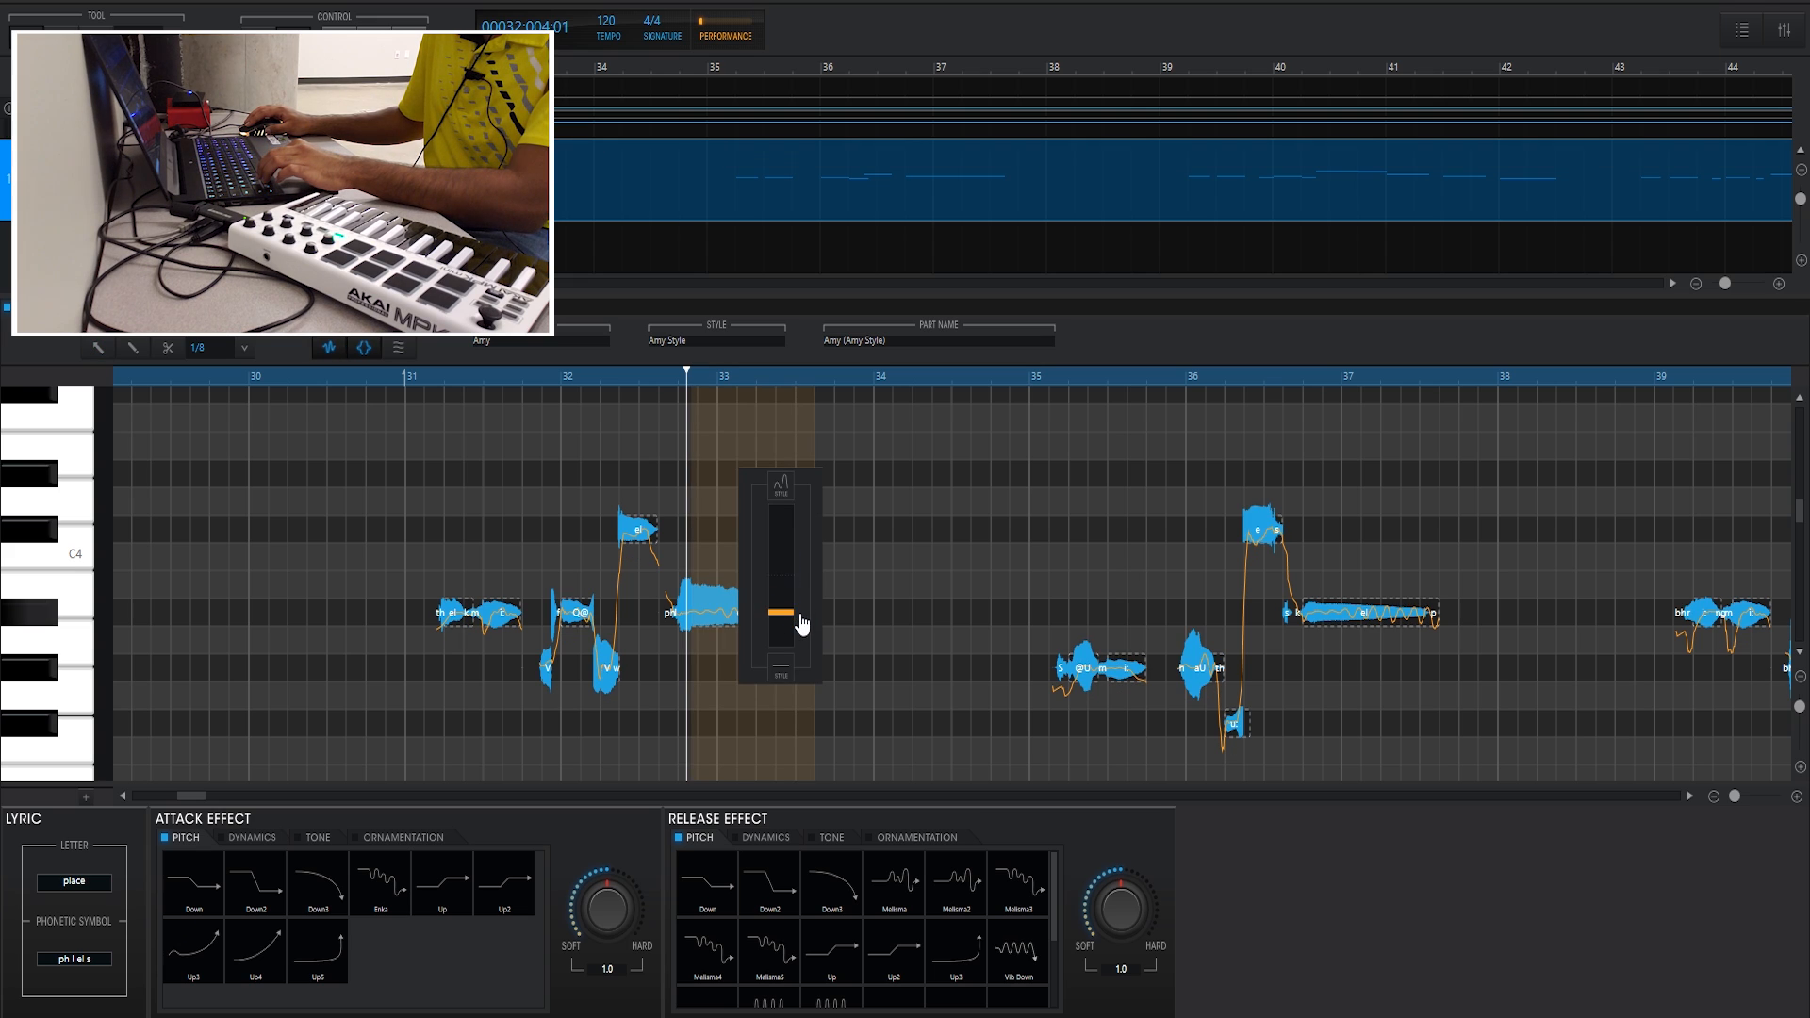
# - Select the "scape" note and view the Dynamics release effects and the Dynamics, Ornamentation and Pitch attack effects
pyautogui.click(1338, 613)
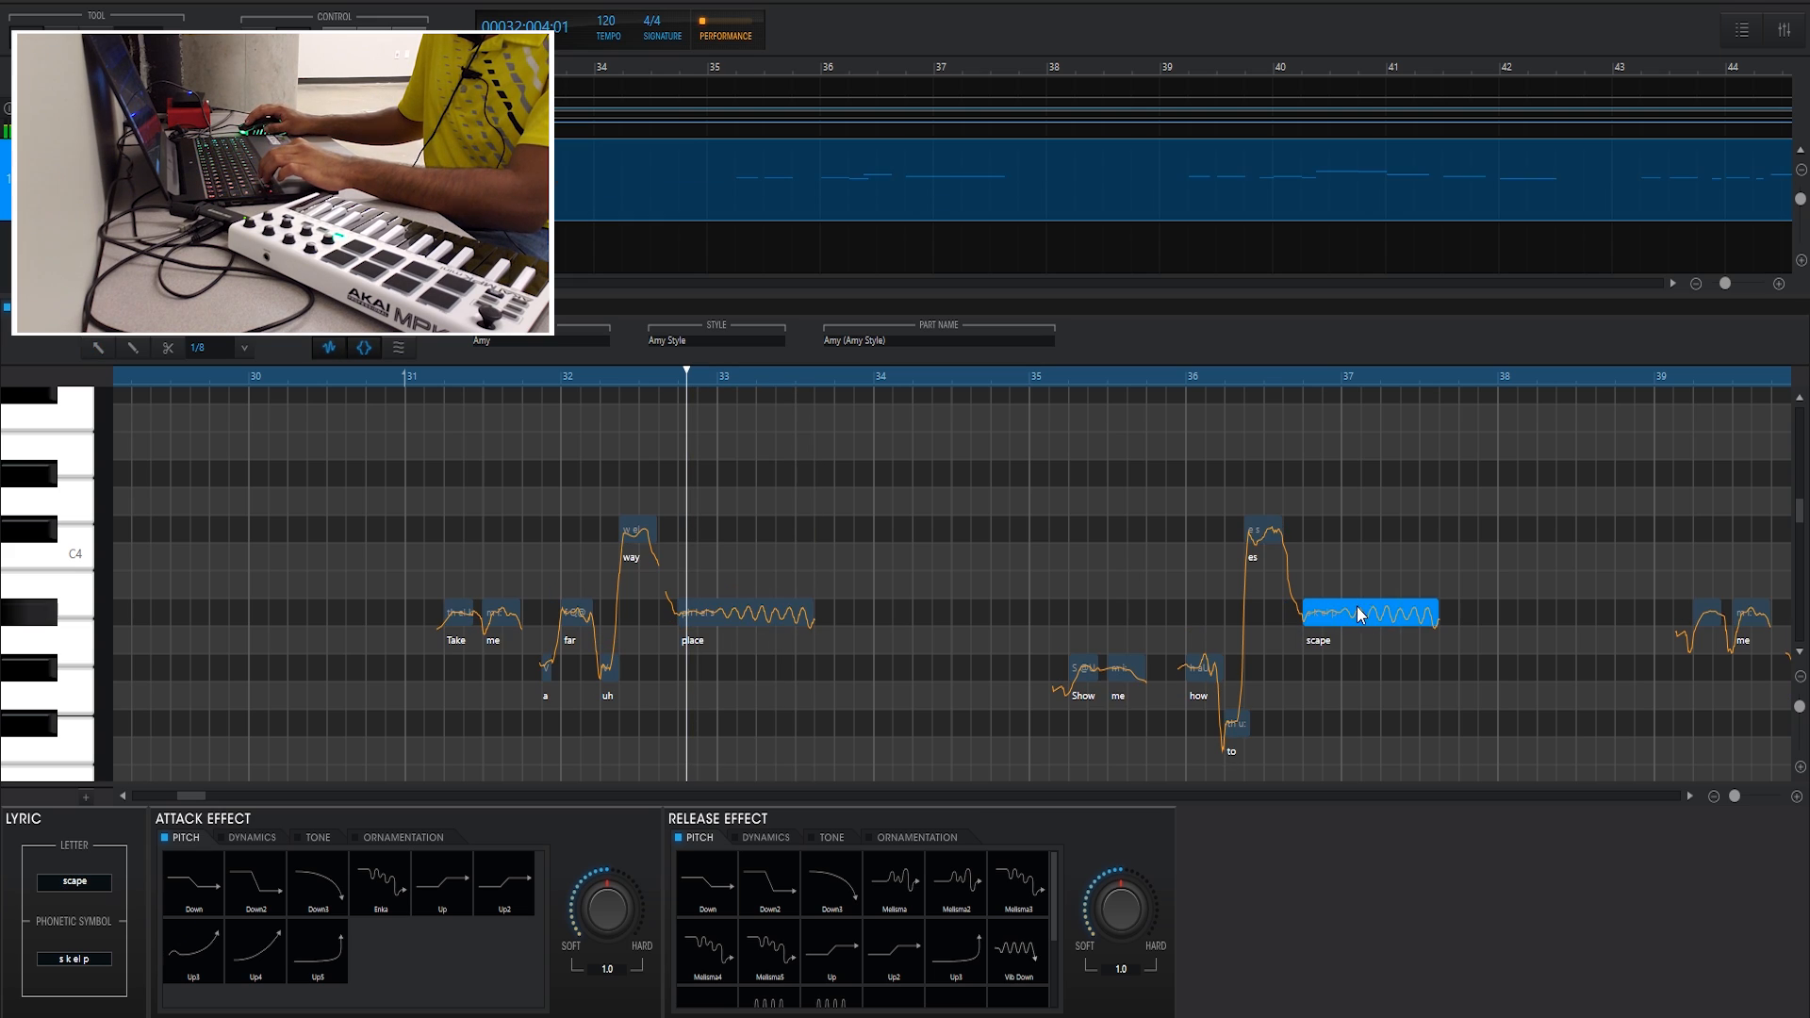
pyautogui.press('4')
pyautogui.press('1')
pyautogui.click(771, 839)
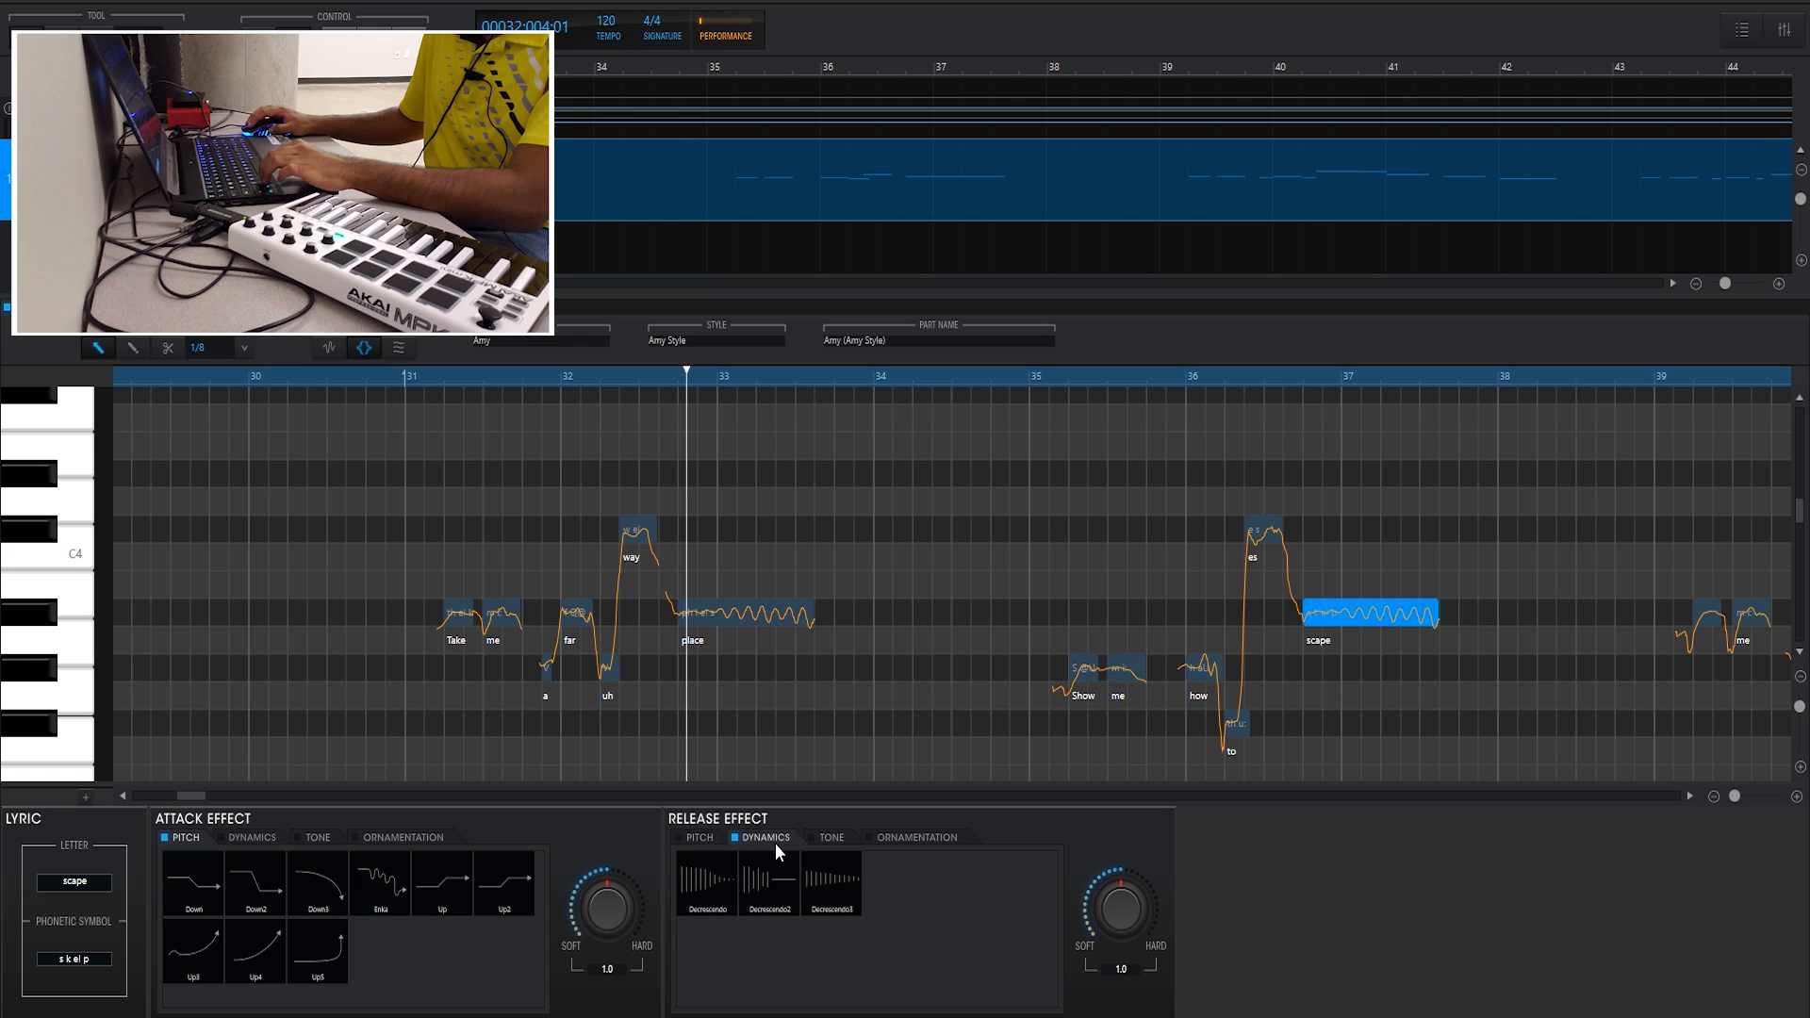
pyautogui.click(254, 837)
pyautogui.click(399, 837)
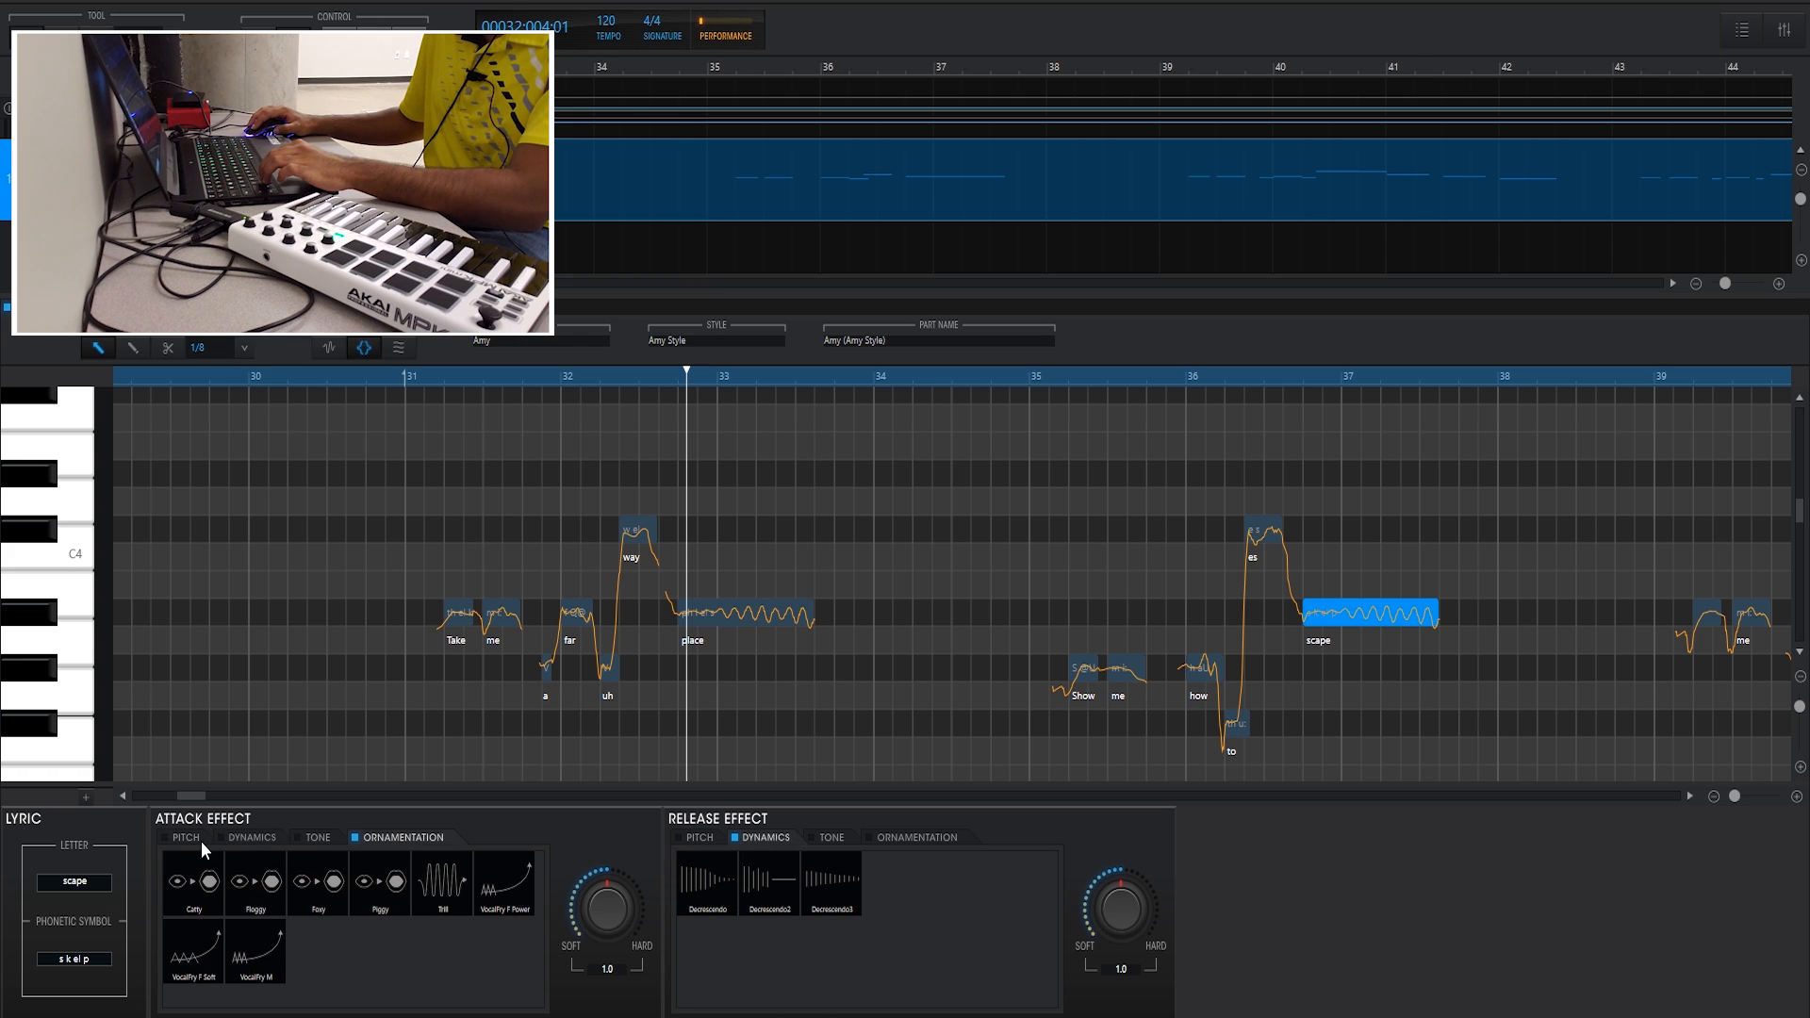
pyautogui.click(186, 837)
# - Browse the available voices, view the Amy voice's picture and close the voice list
pyautogui.click(142, 308)
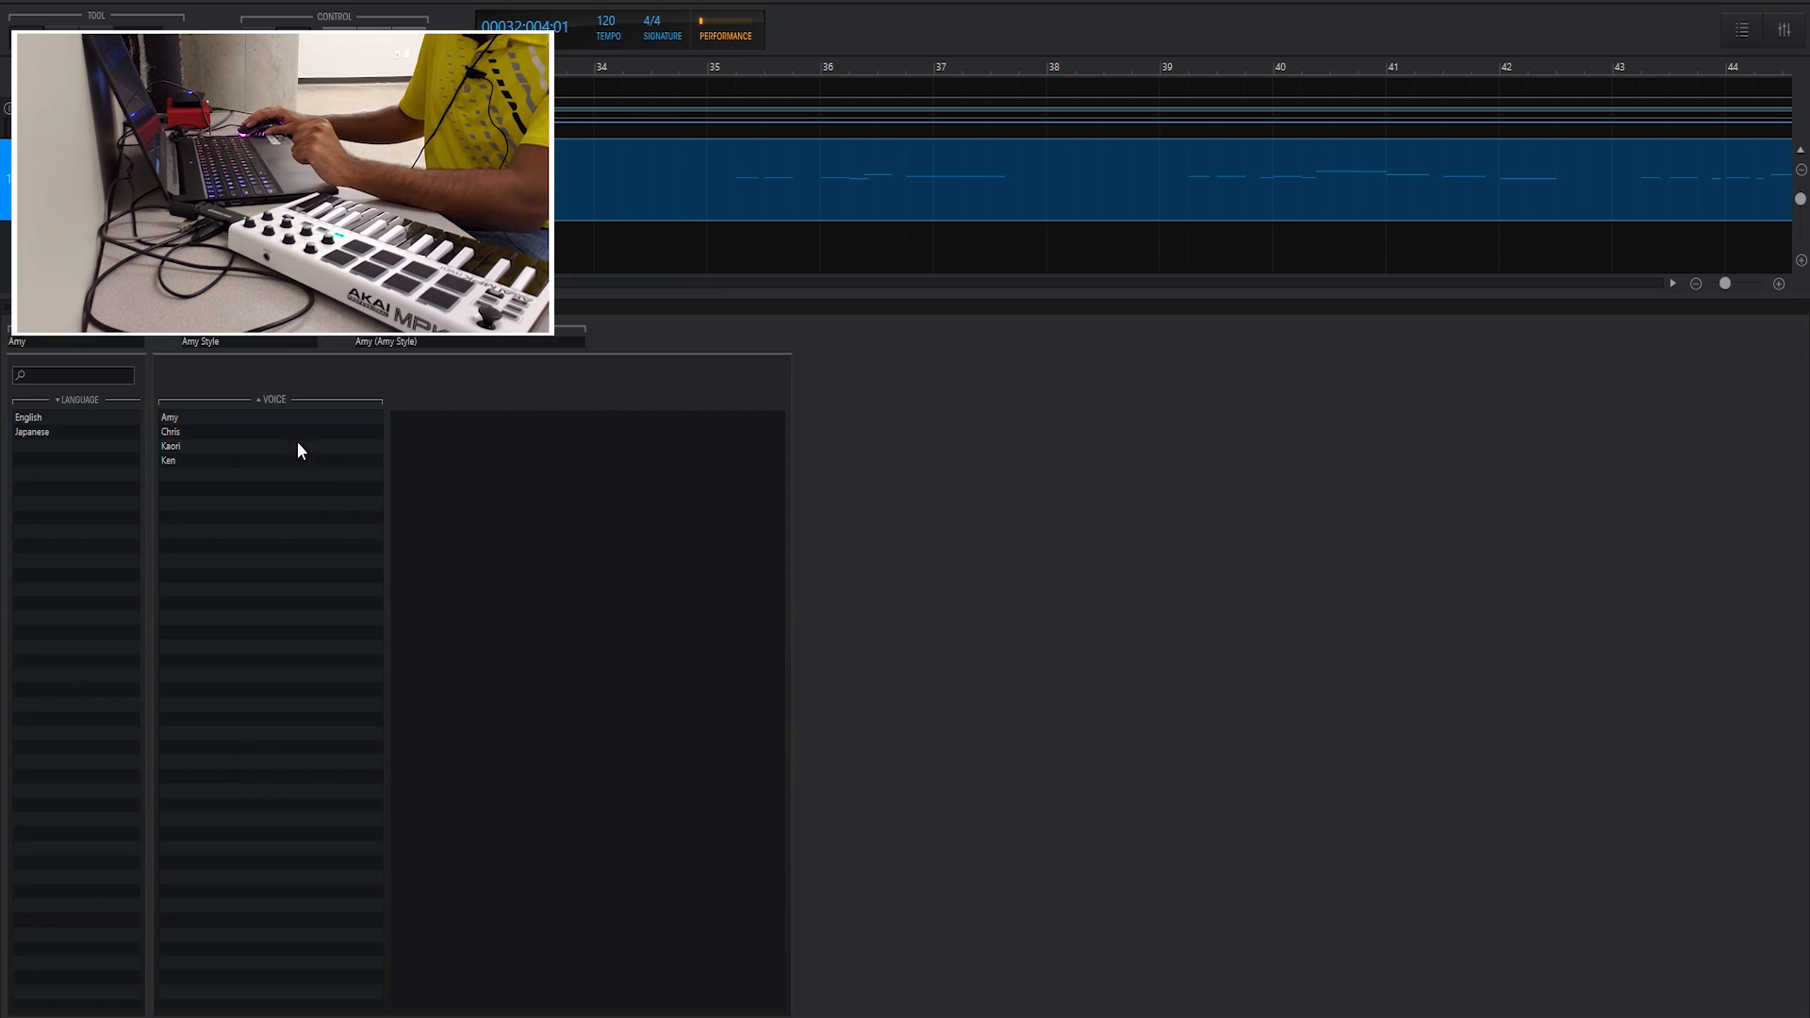
pyautogui.click(183, 416)
pyautogui.click(7, 311)
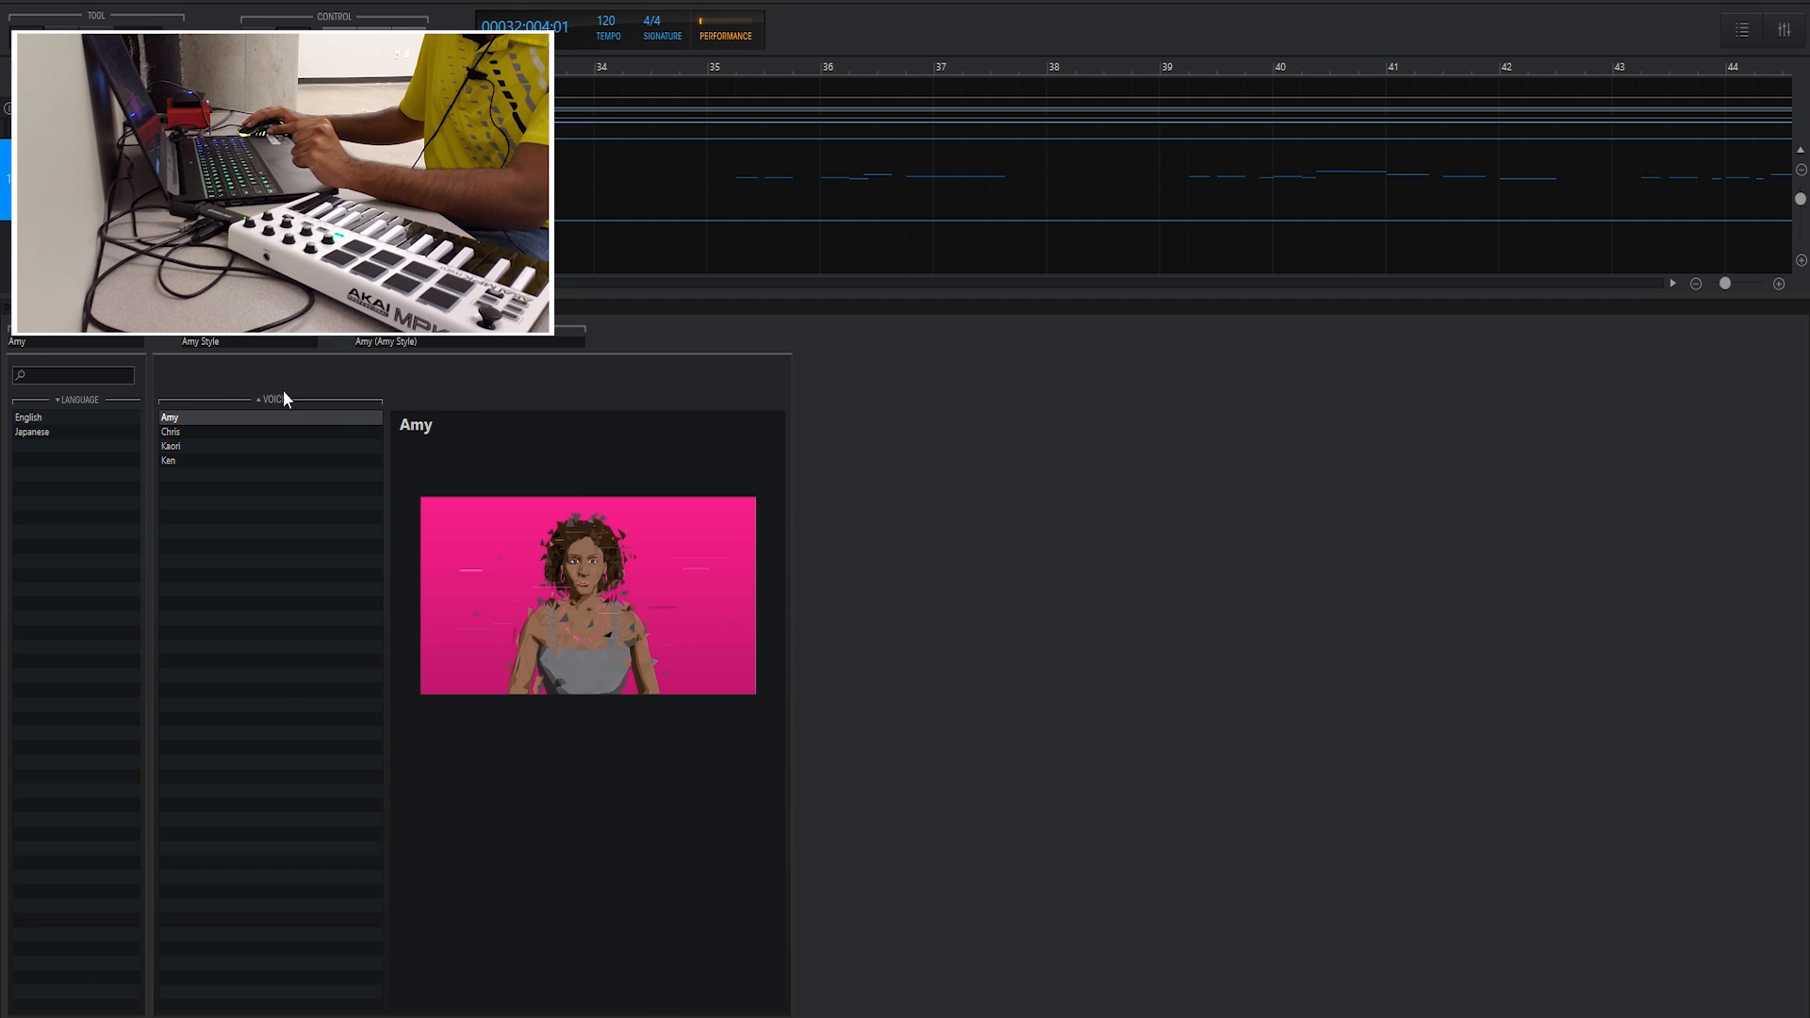
pyautogui.hscroll(-6, 715, 530)
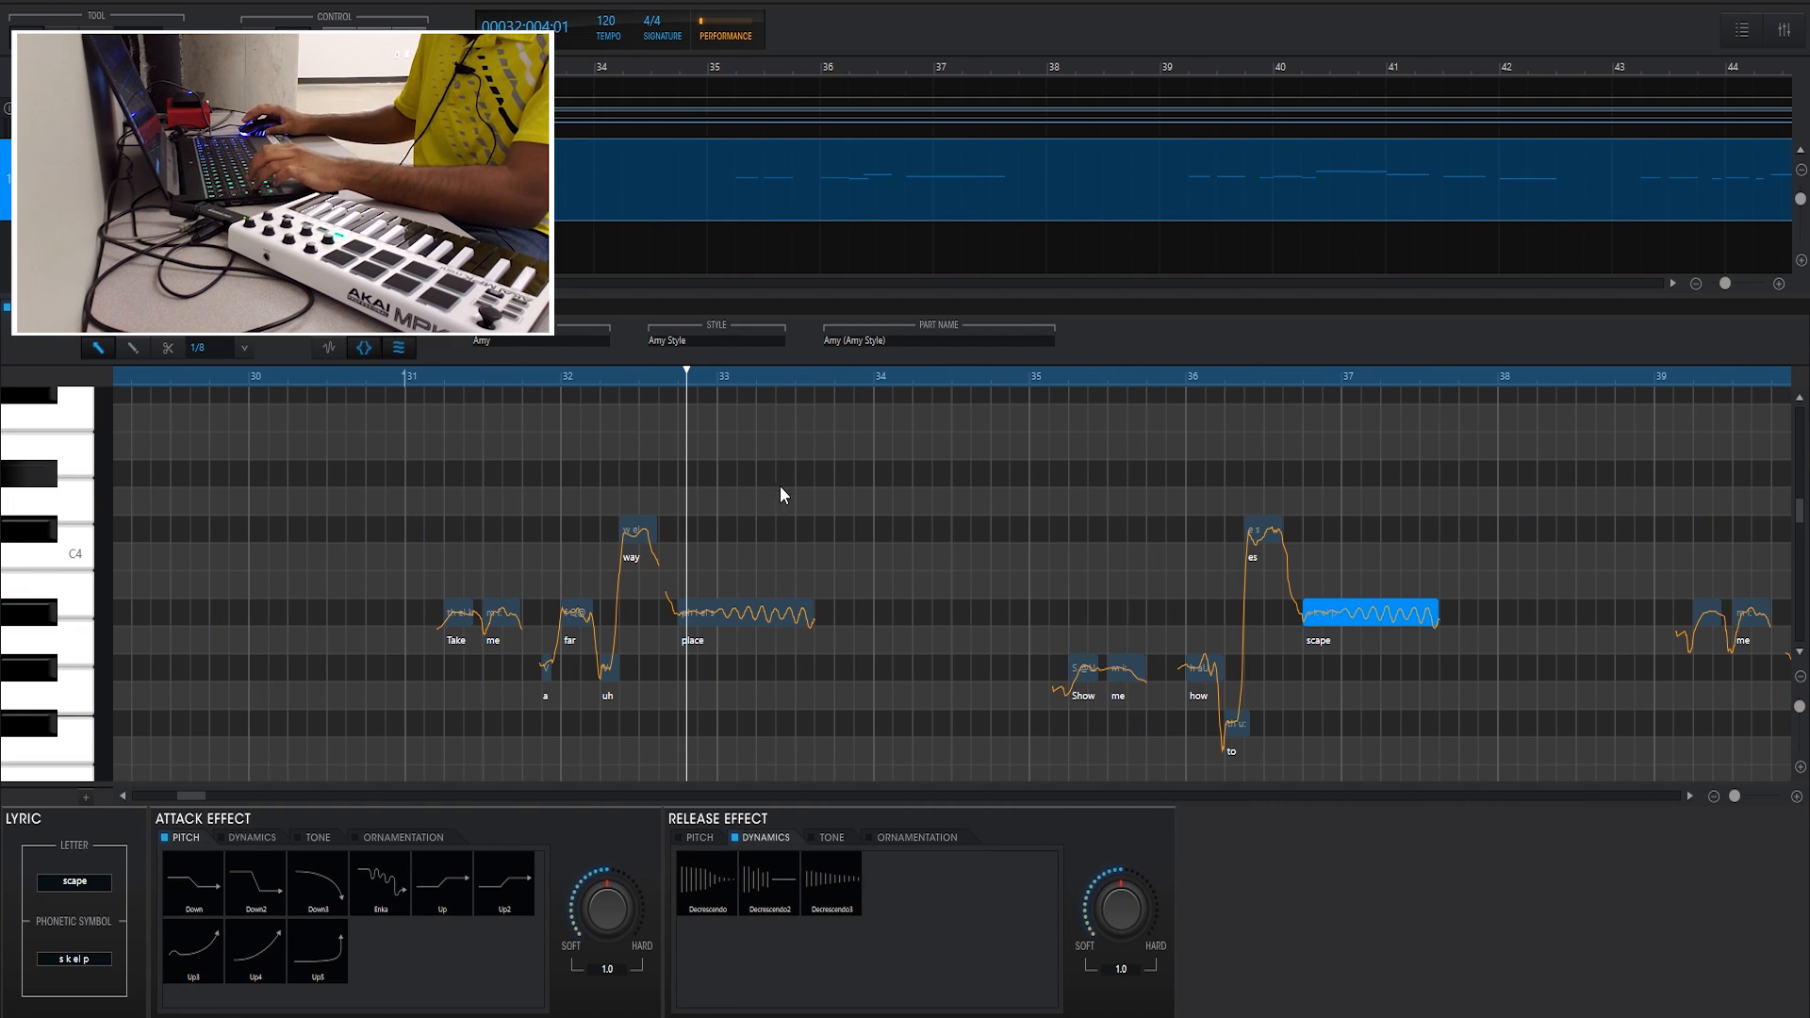
# - Look through the vocal part's remaining notes and lyrics up to about bar 55 and close the VOCALOID window
pyautogui.hscroll(10, 778, 485)
pyautogui.hscroll(8, 905, 530)
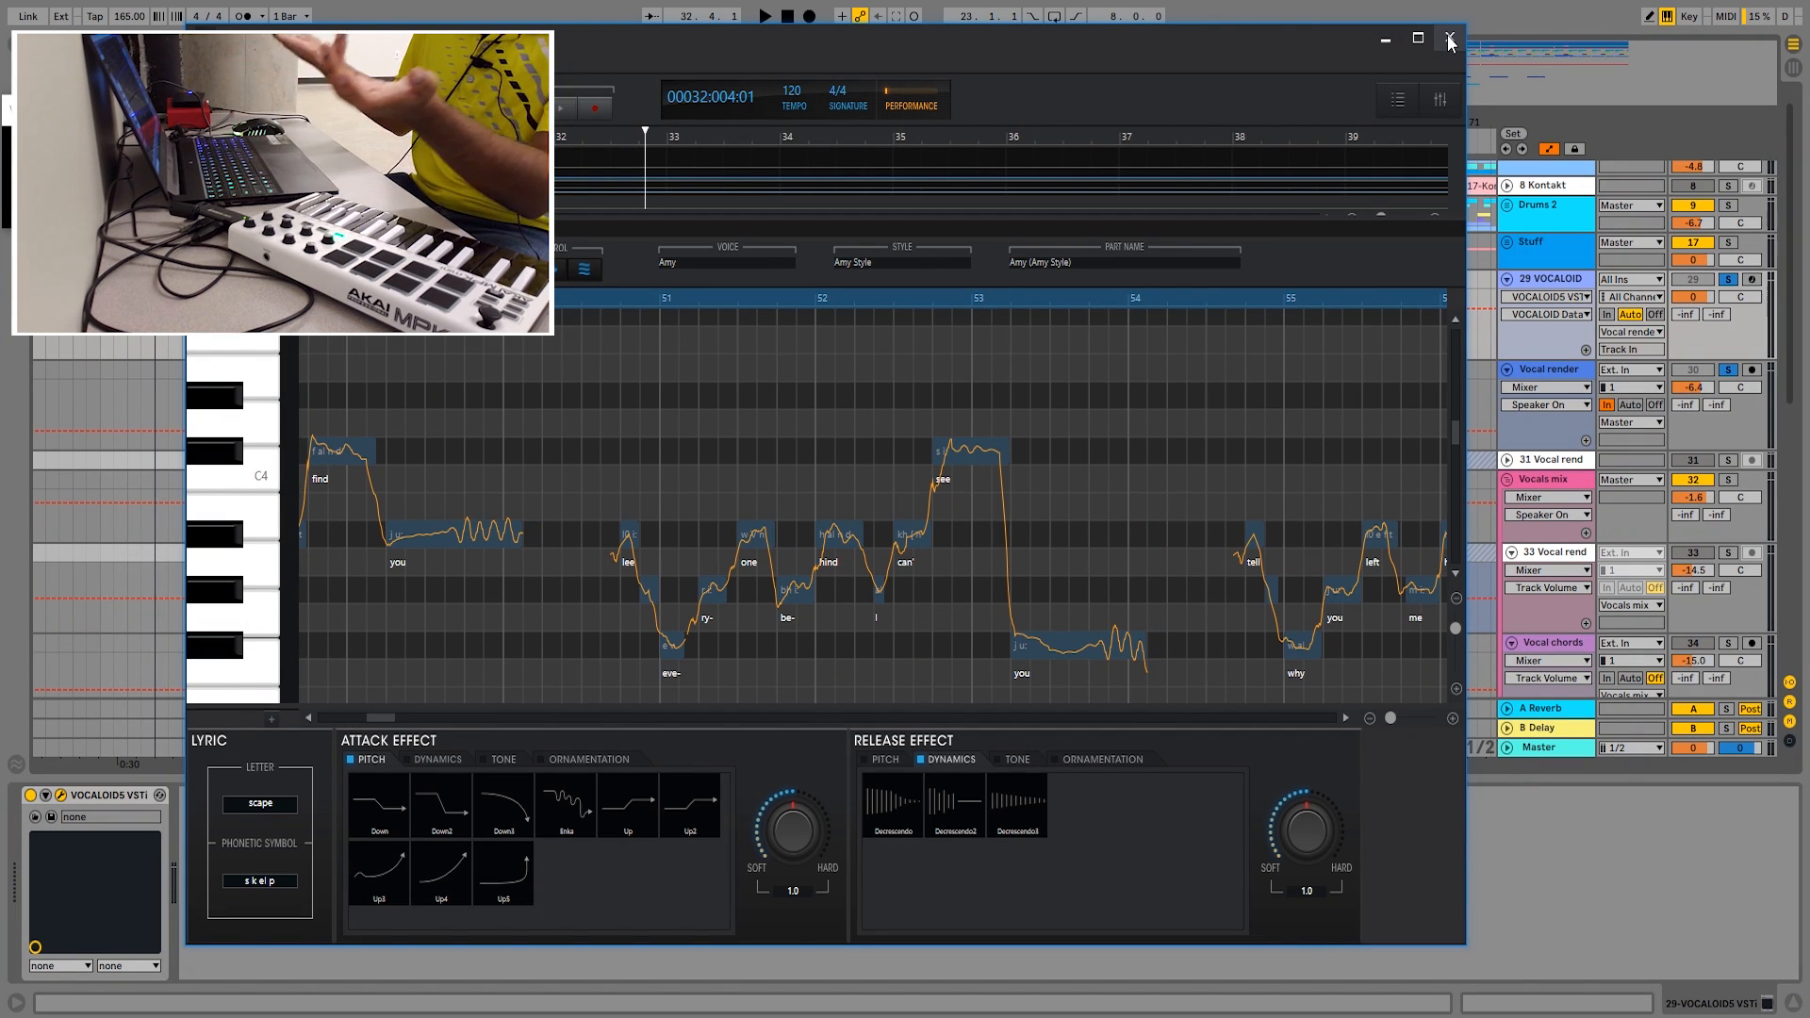
pyautogui.click(1450, 40)
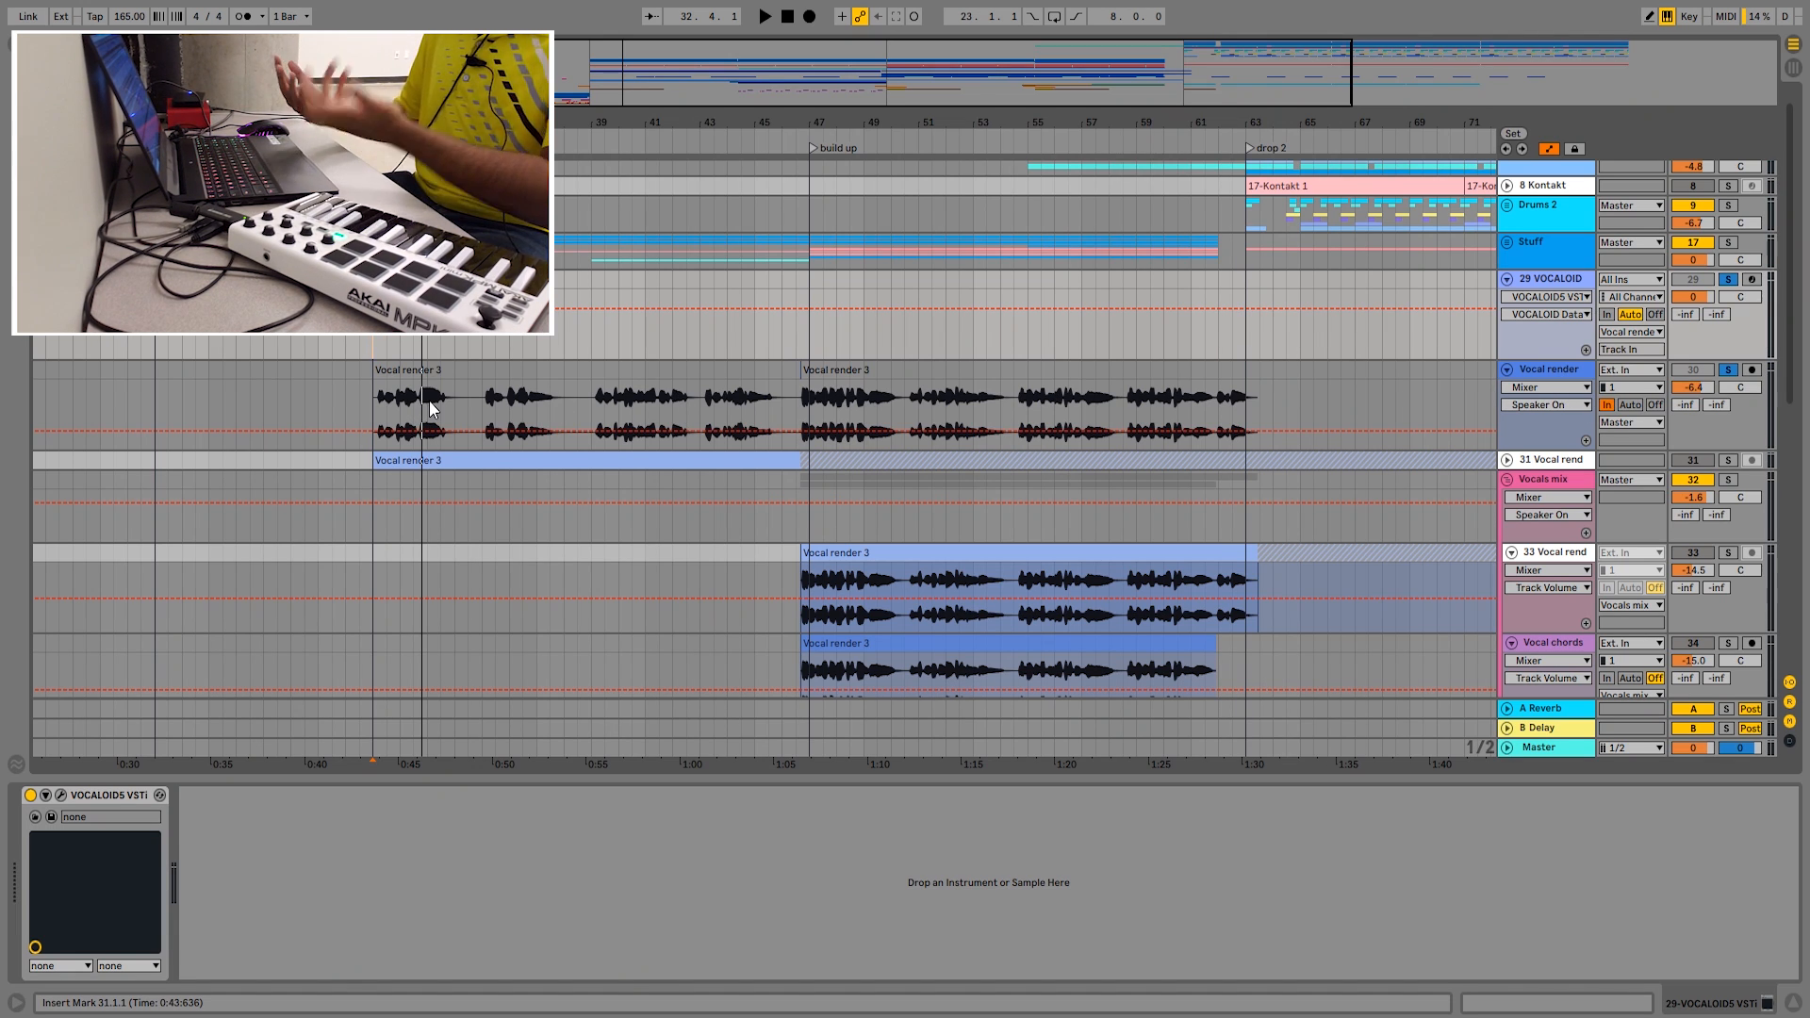
# - Unsolo the 29 VOCALOID track and unfold the 31 Vocal render track to view its clip from bar 31
pyautogui.click(1729, 278)
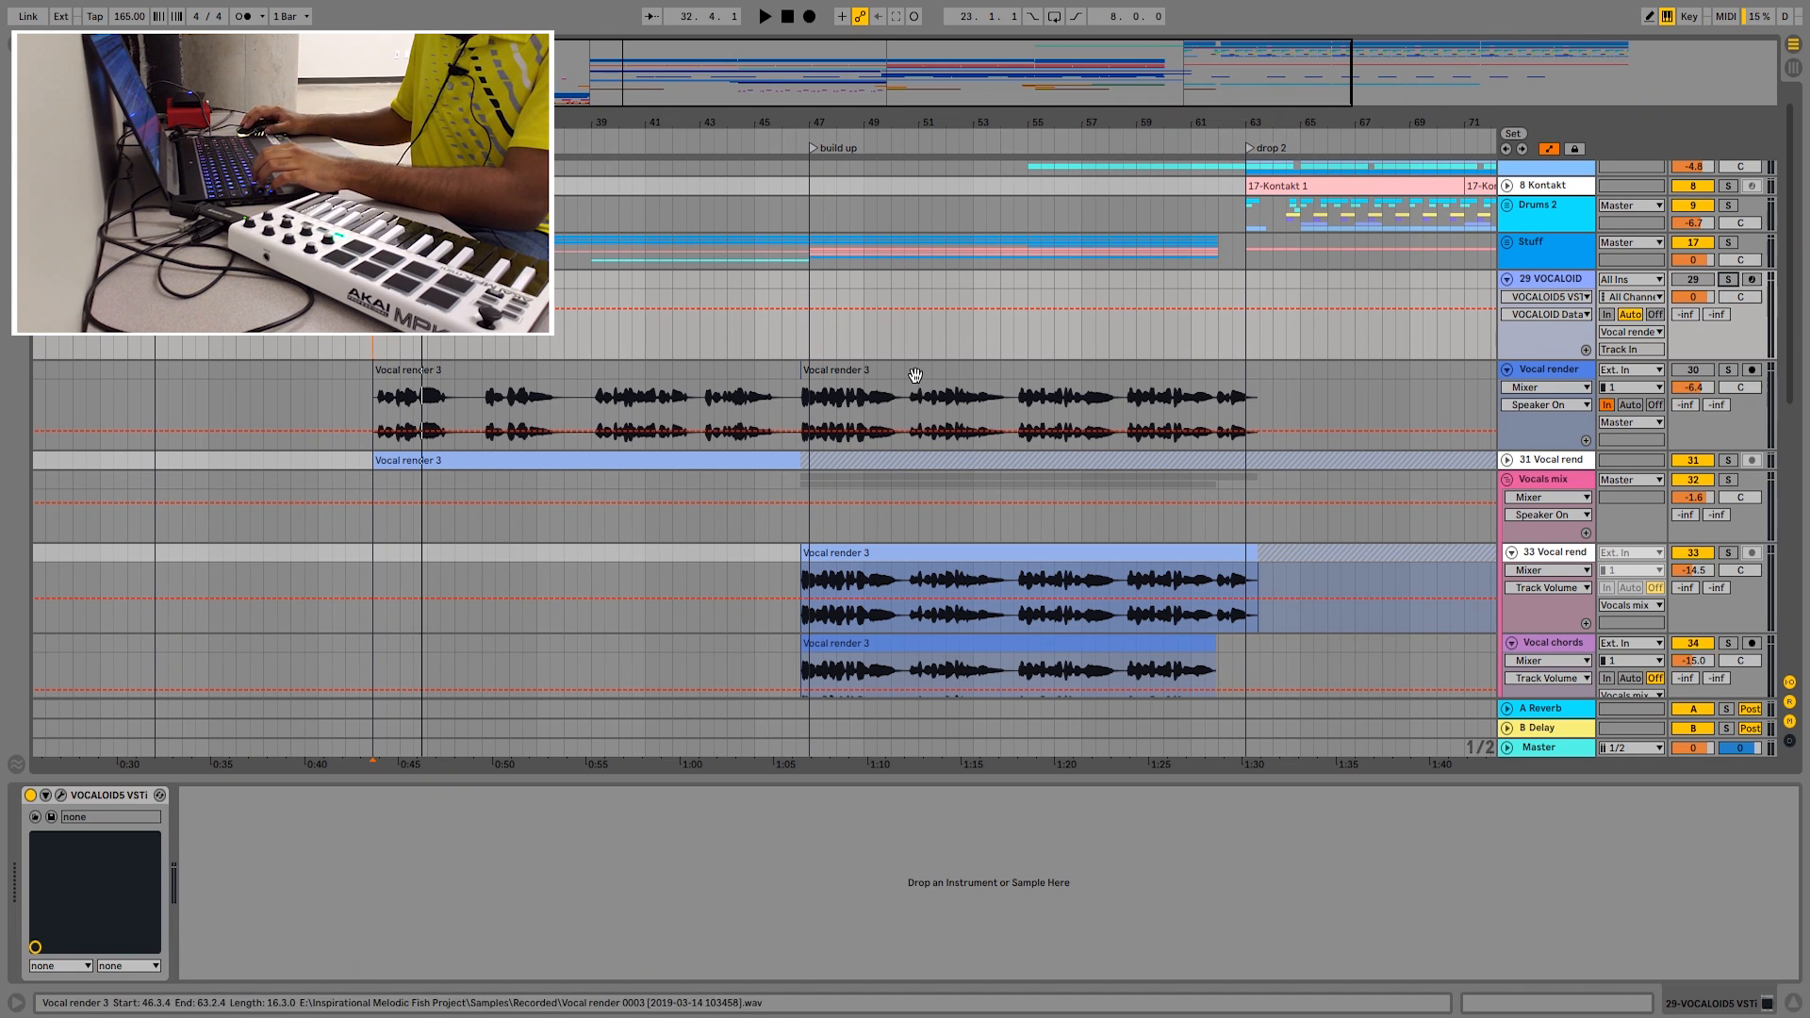
pyautogui.click(1507, 460)
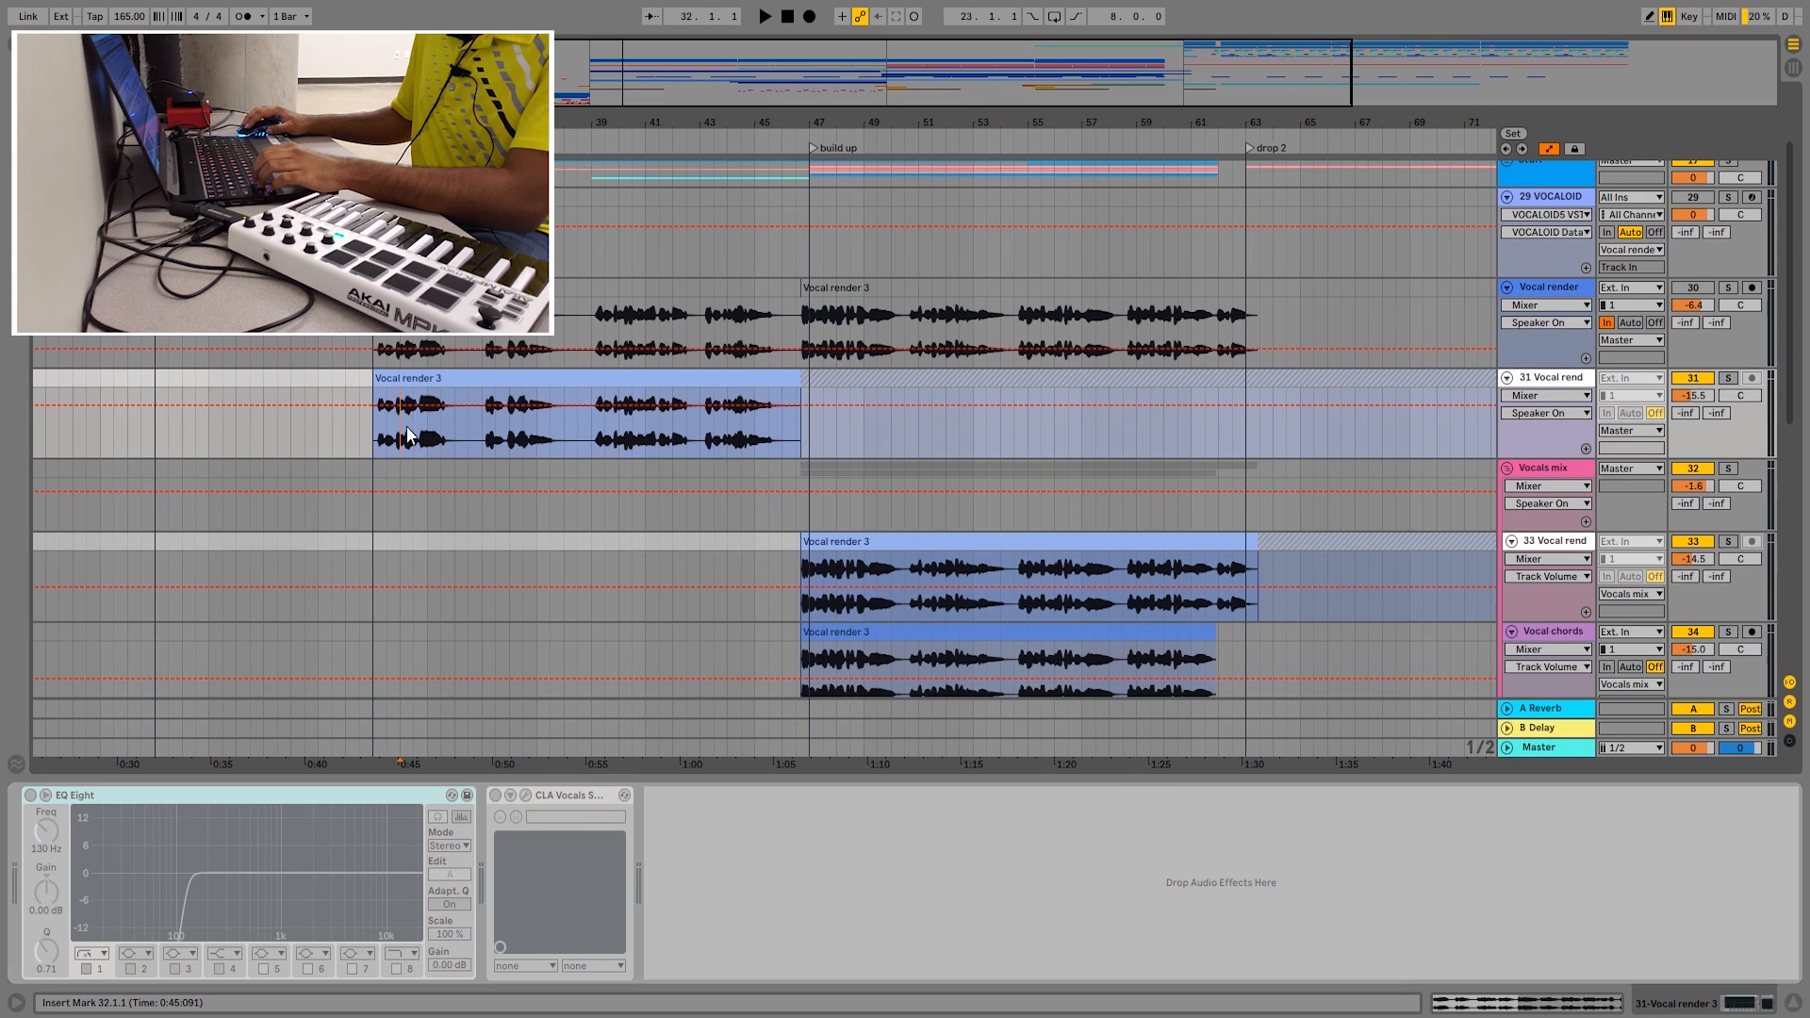
pyautogui.moveTo(377, 123); pyautogui.dragTo(390, 165)
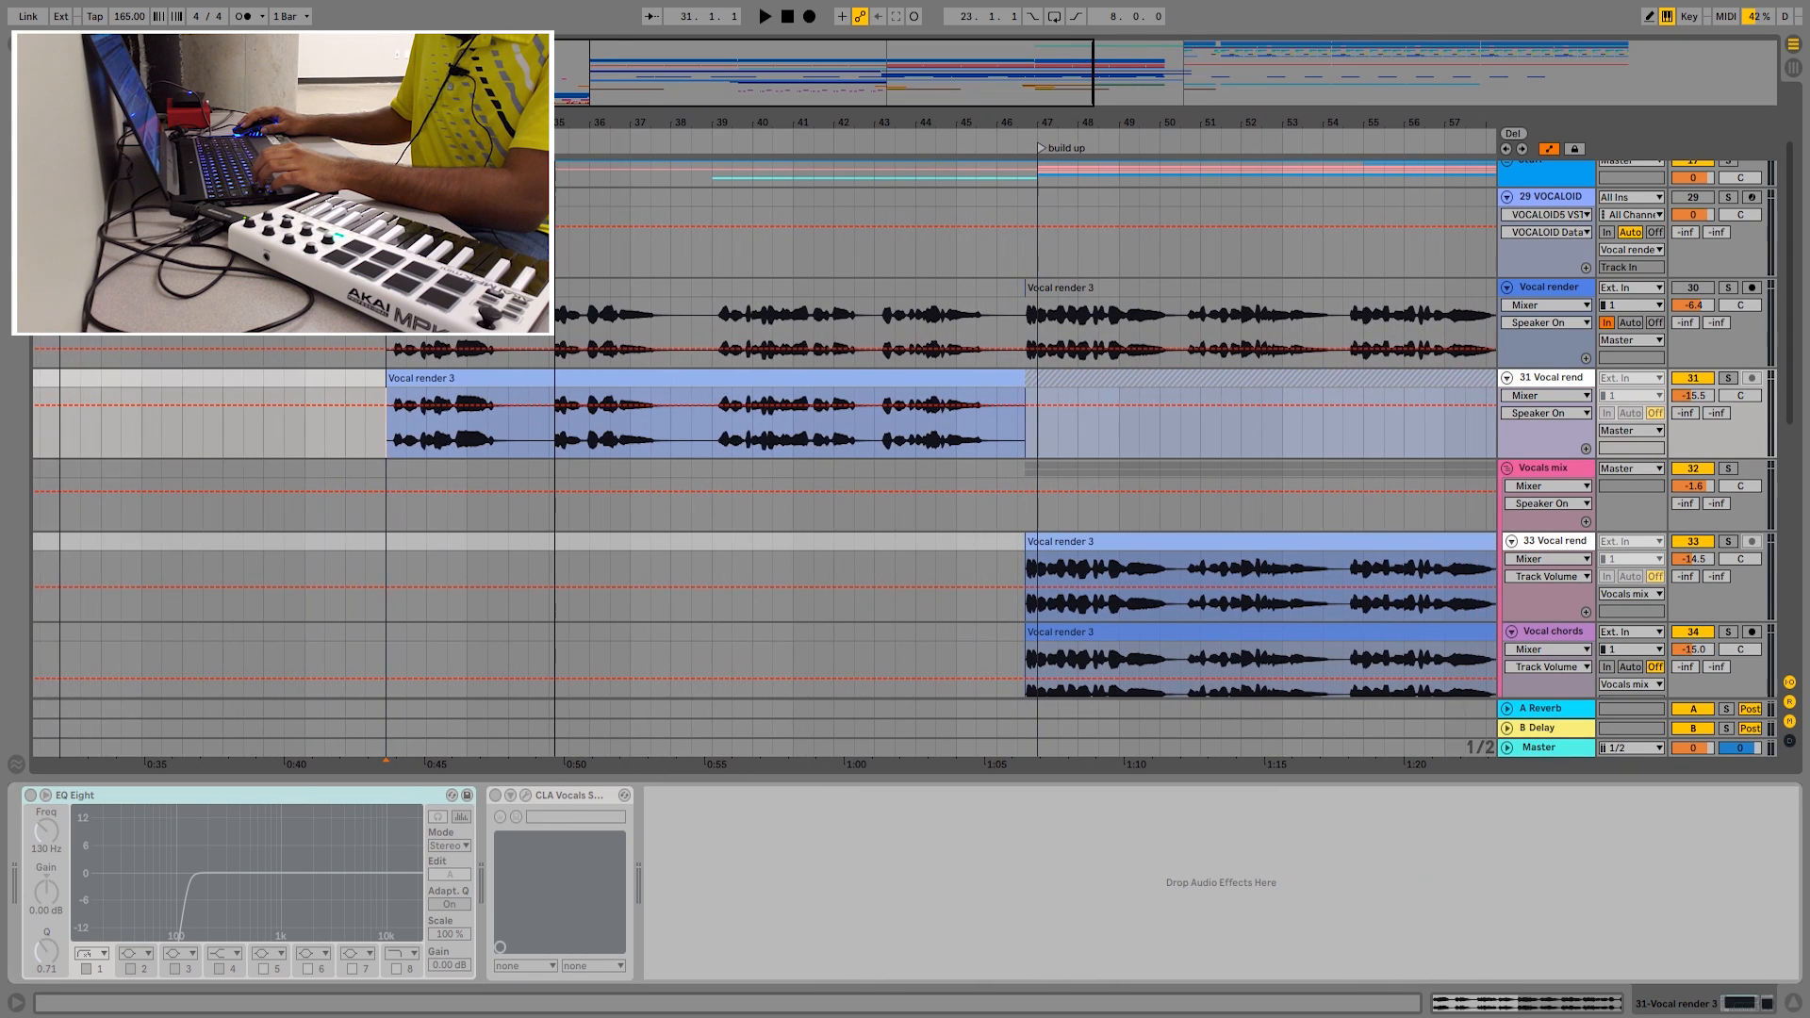
# - Unfreeze the 31 Vocal render track and view its CLA Vocals settings with the Rock Female preset
pyautogui.click(541, 801)
pyautogui.click(525, 795)
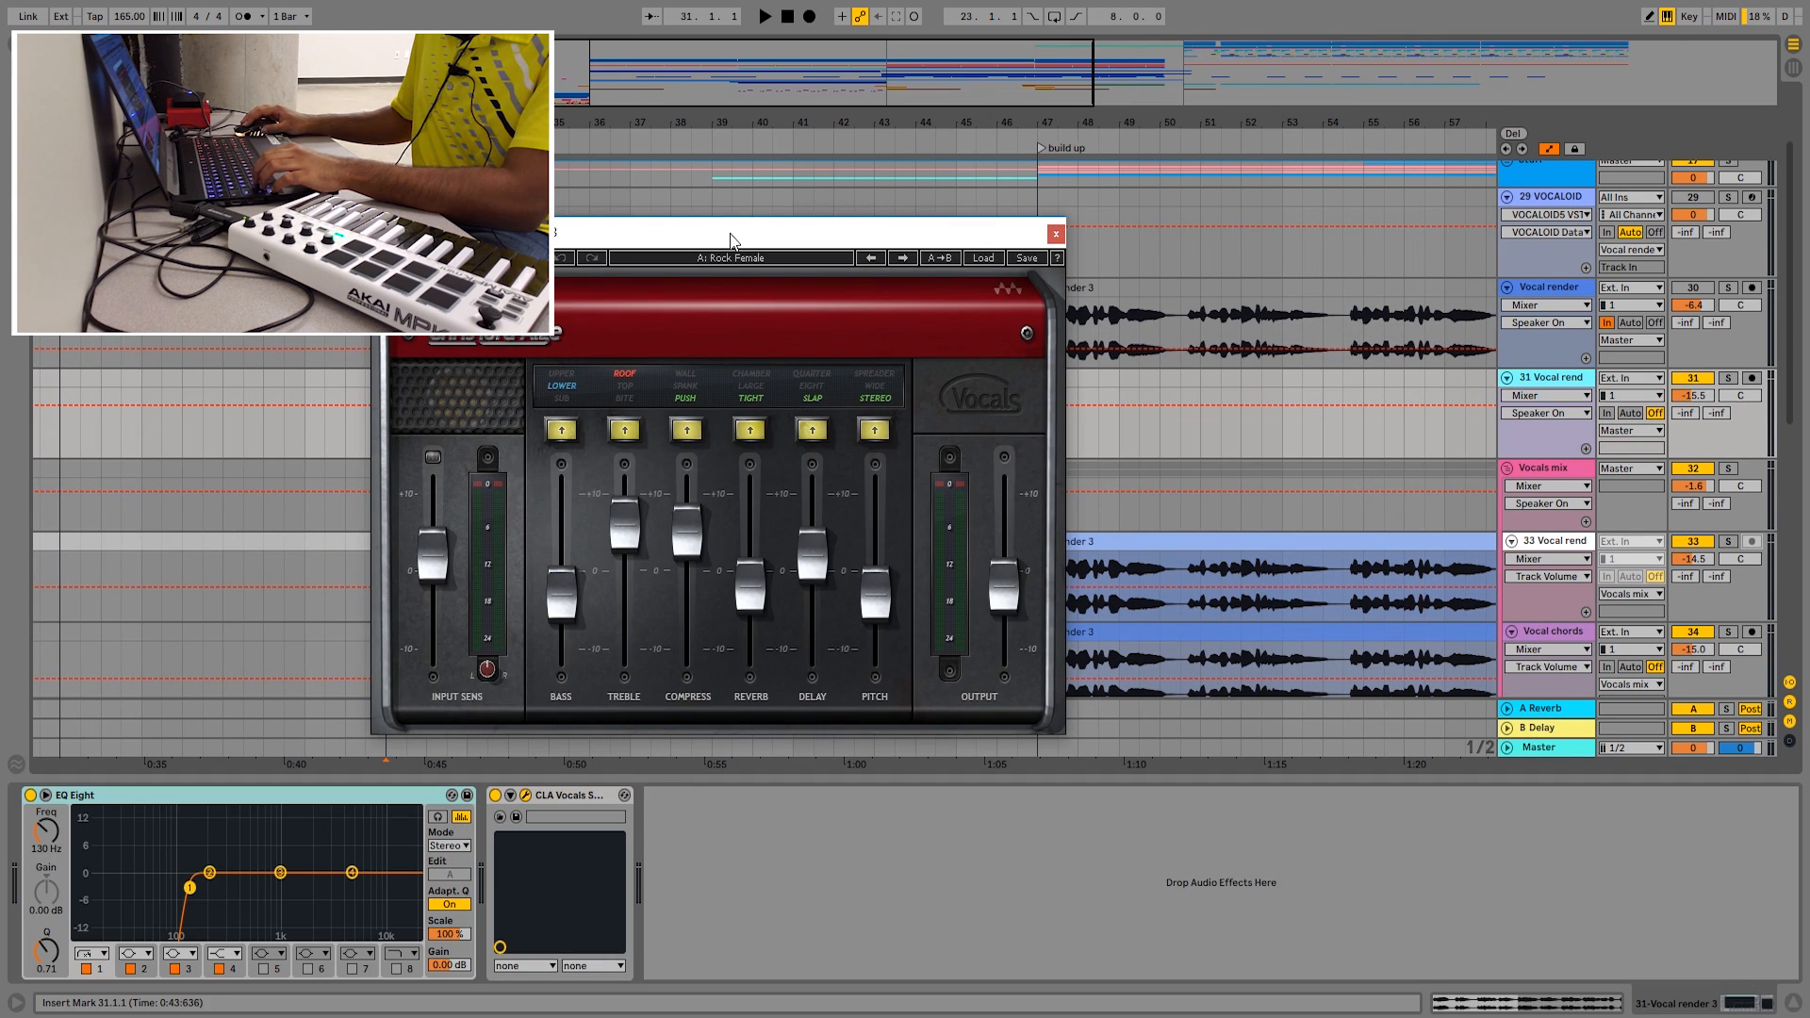
pyautogui.moveTo(730, 238); pyautogui.dragTo(1027, 195)
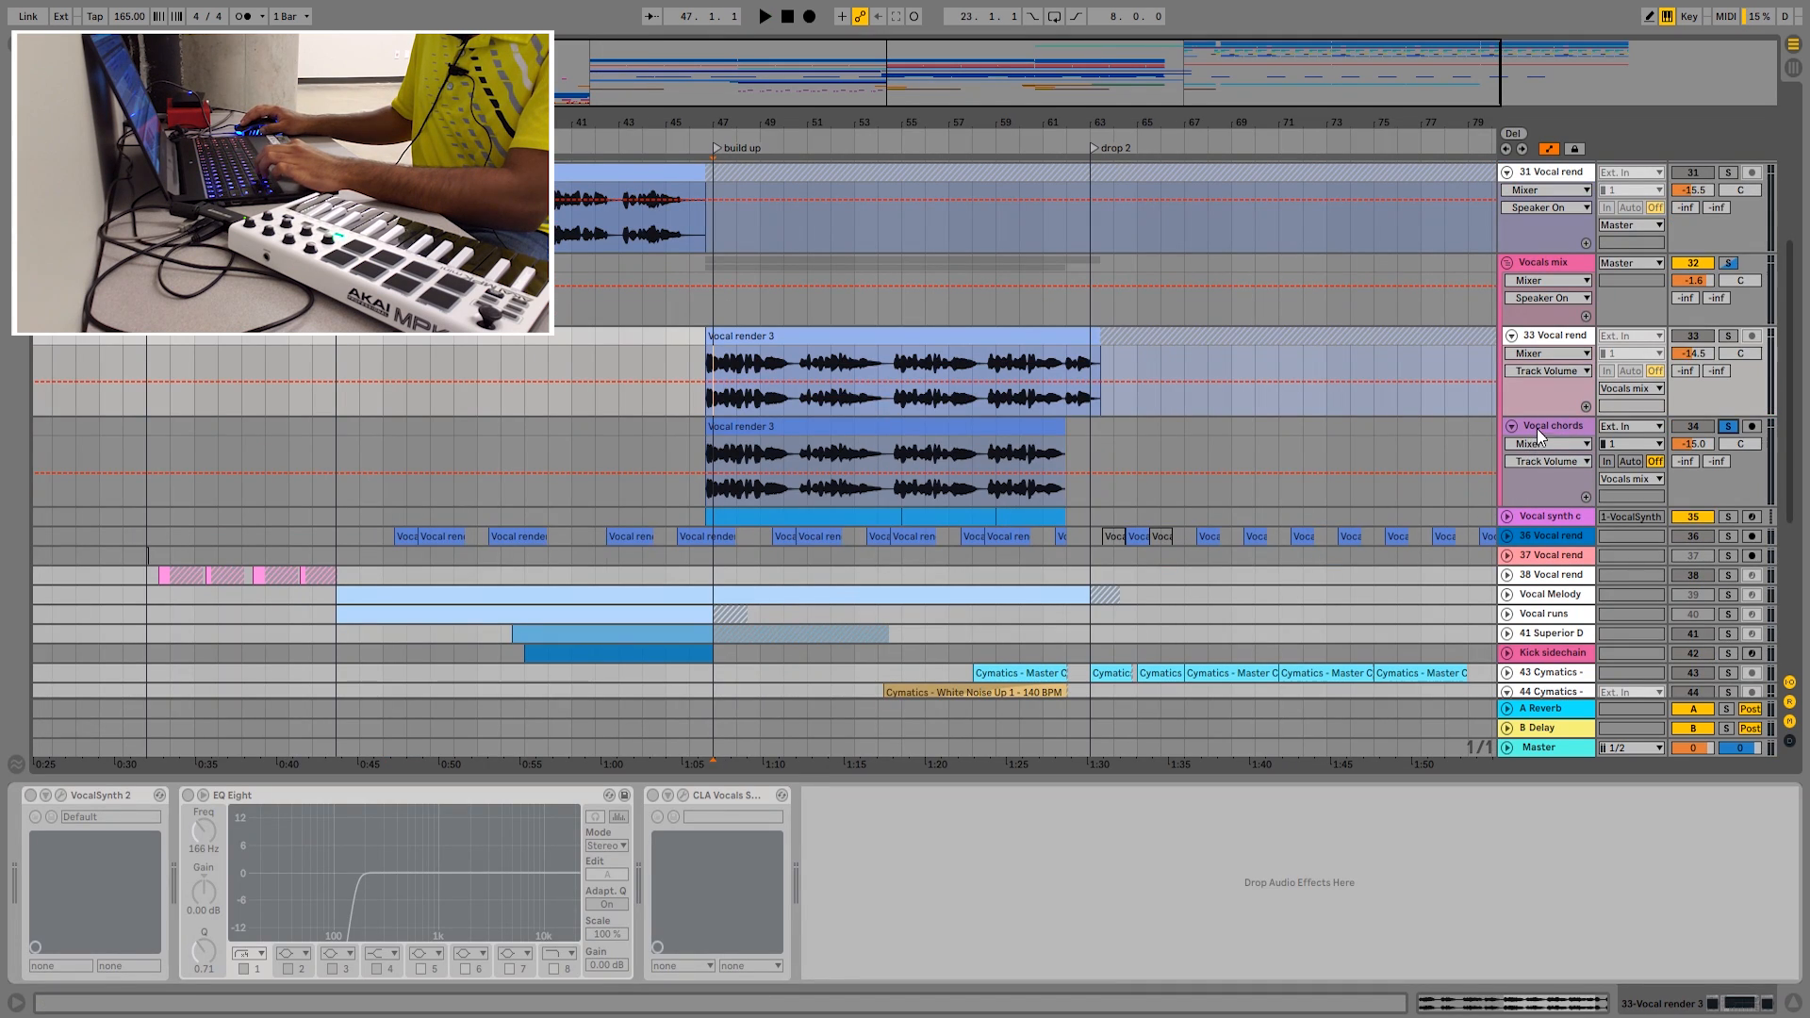
# - Select the Vocal chords track and view its VocalSynth 2 settings, closing the plug-in window when done
pyautogui.click(1539, 426)
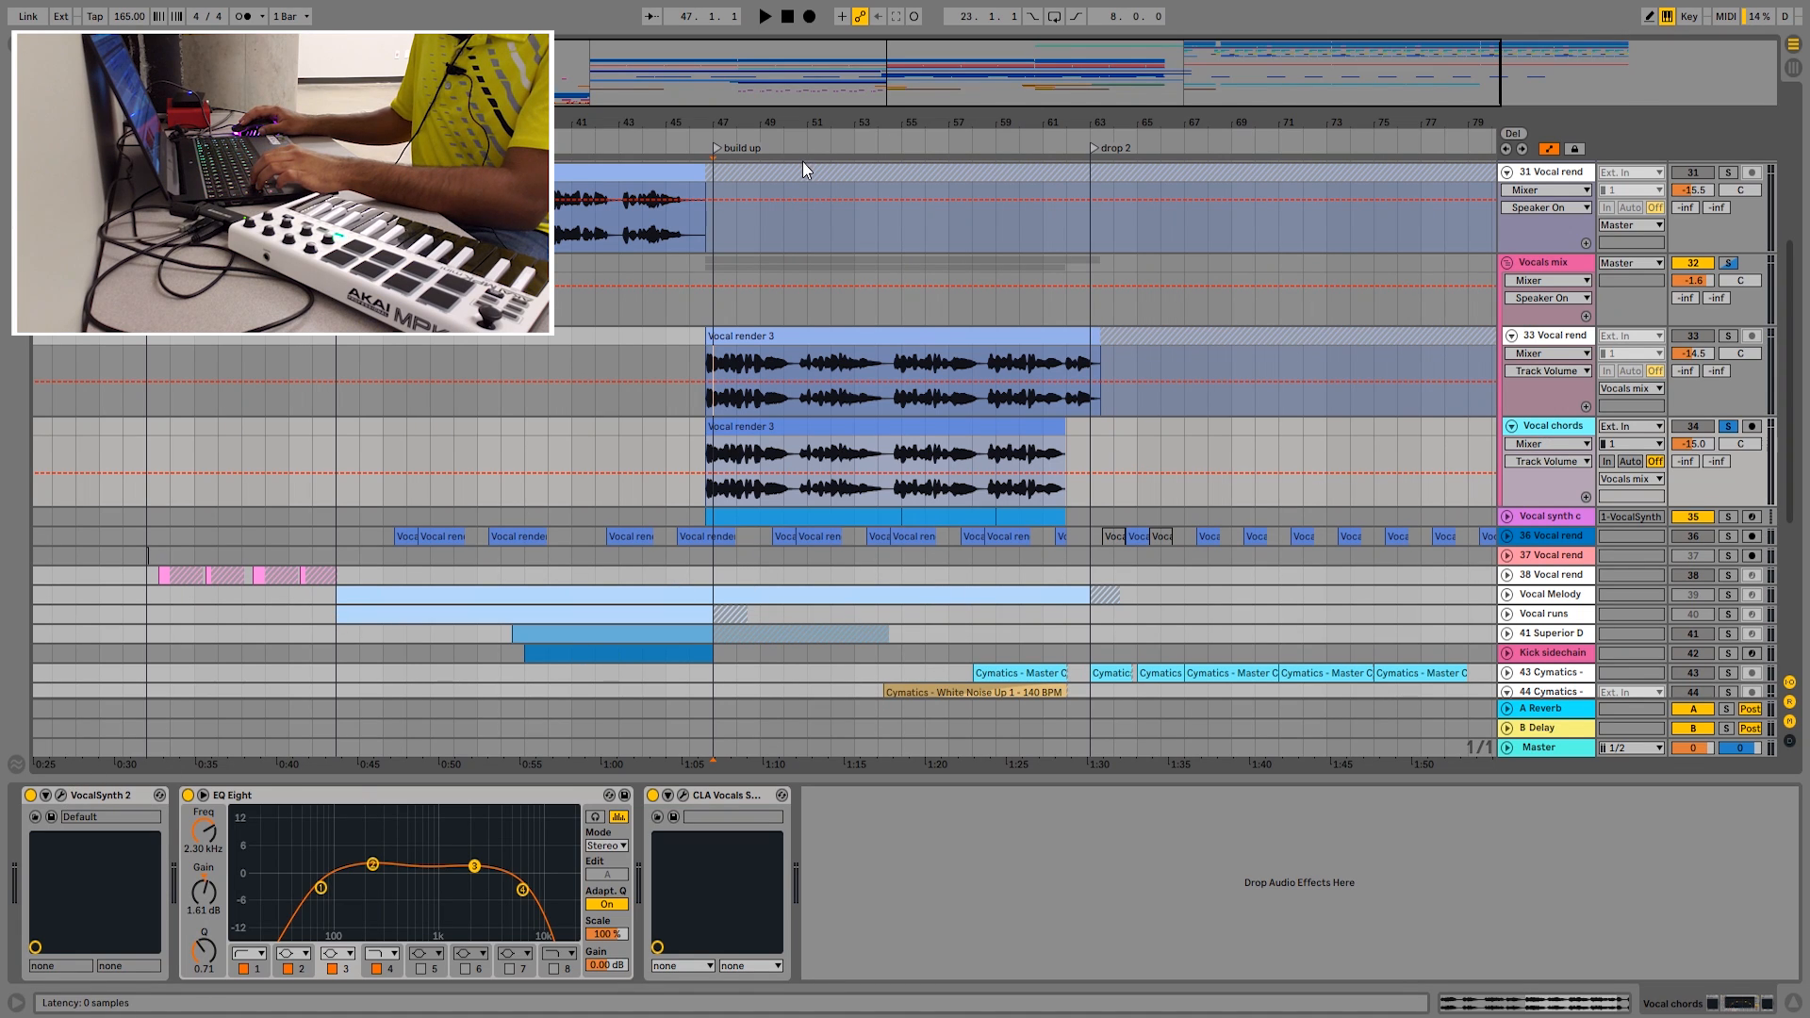
pyautogui.moveTo(656, 161); pyautogui.dragTo(1143, 161)
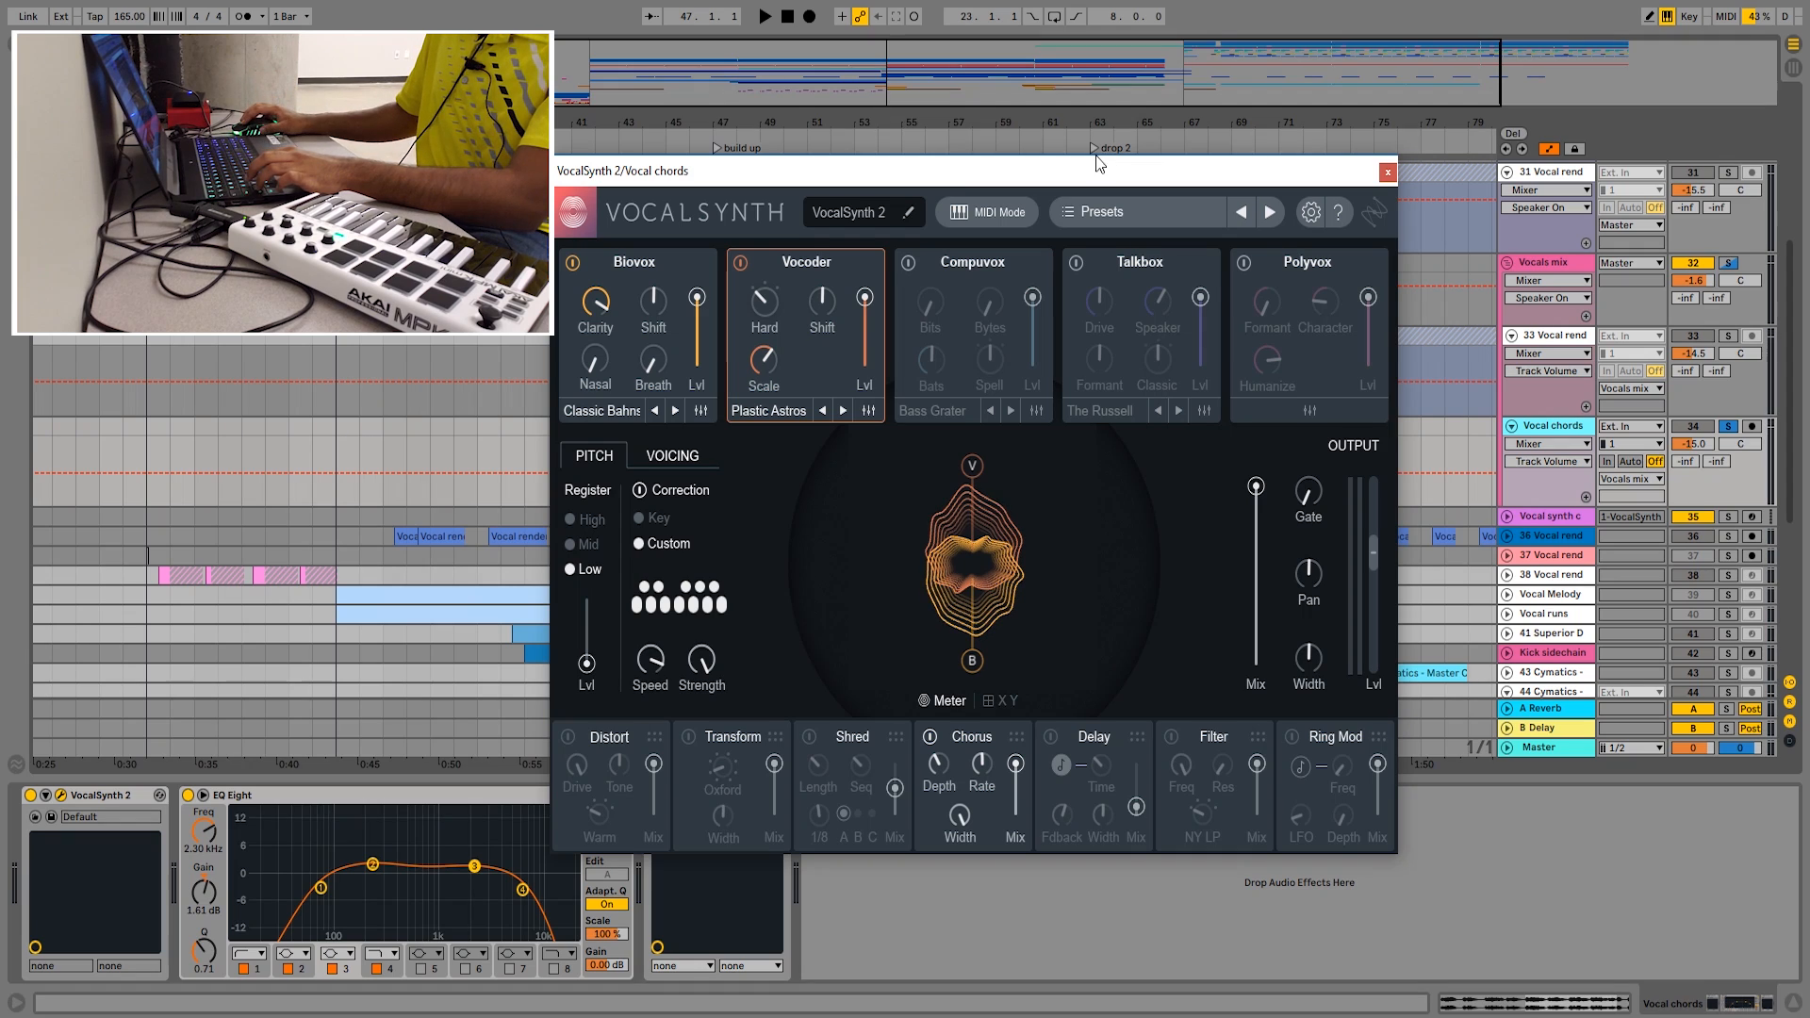
pyautogui.moveTo(1097, 158); pyautogui.dragTo(1001, 148)
pyautogui.click(1290, 157)
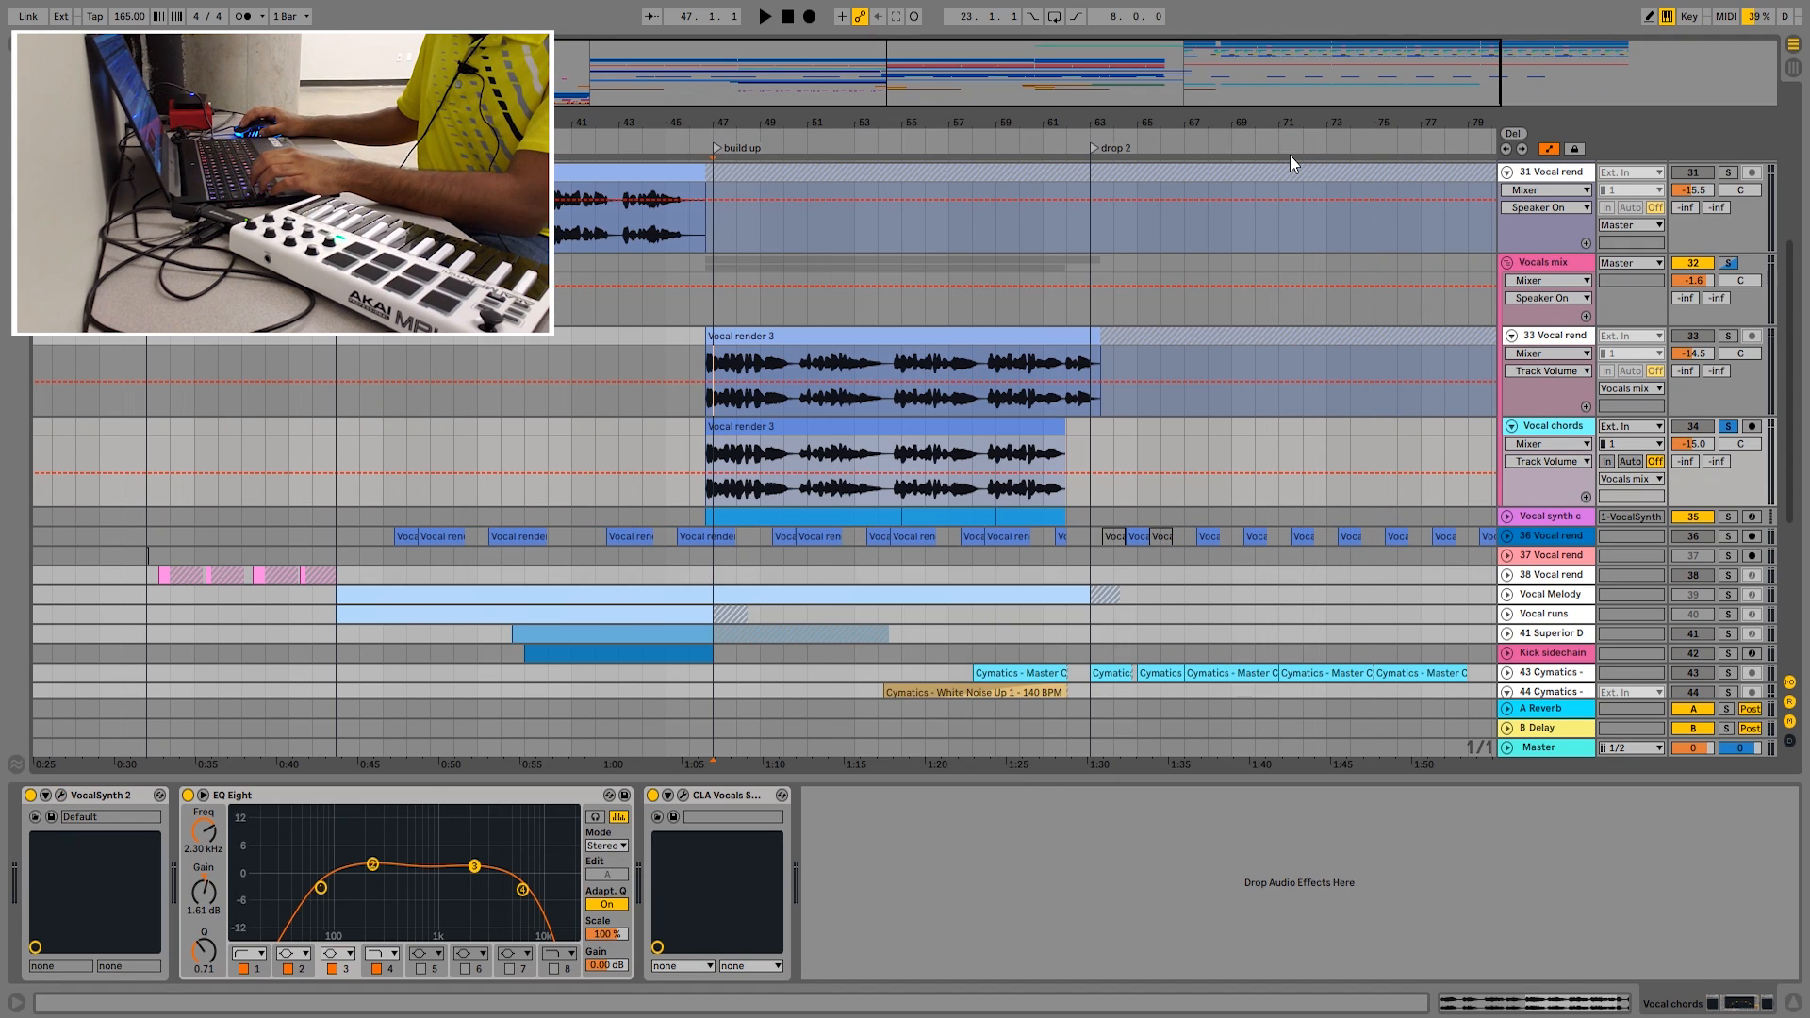
pyautogui.moveTo(770, 112); pyautogui.dragTo(770, 150)
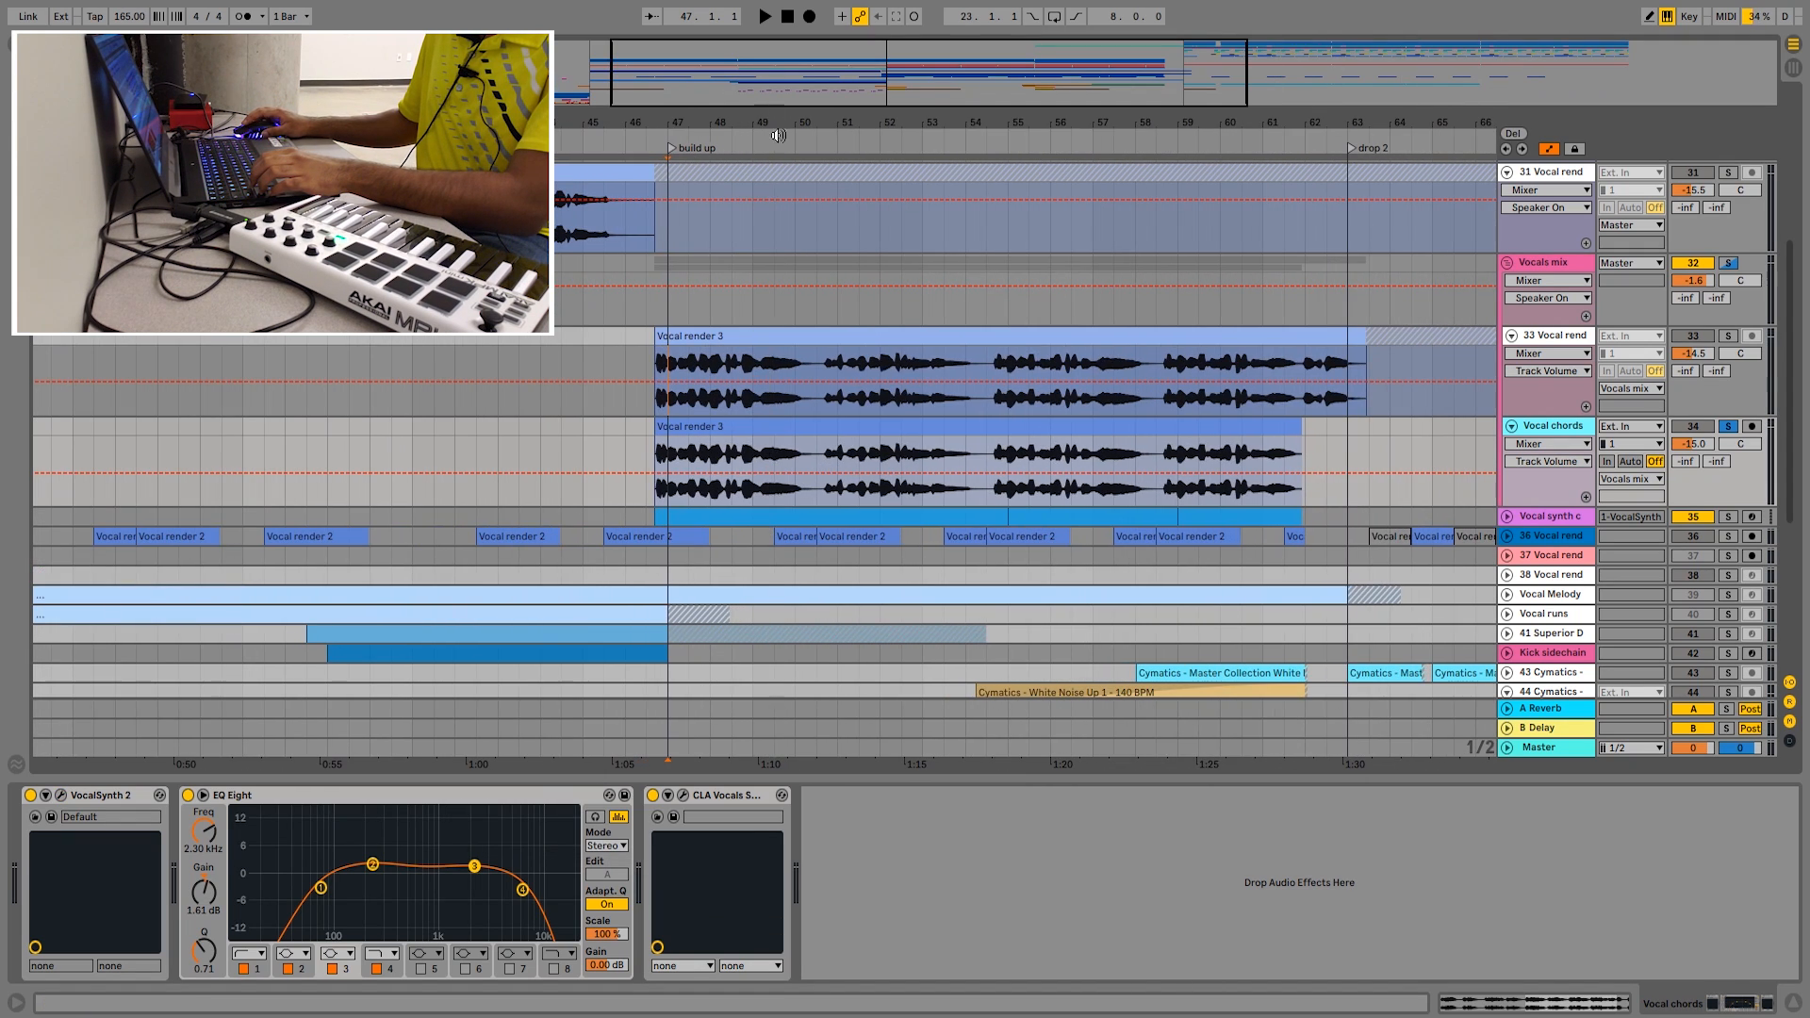
# - Unfold the Vocal synth chords track and play the soloed Vocal chords track from the build up at bar 47
pyautogui.click(1507, 517)
pyautogui.scroll(-2, 716, 460)
pyautogui.scroll(2, 657, 473)
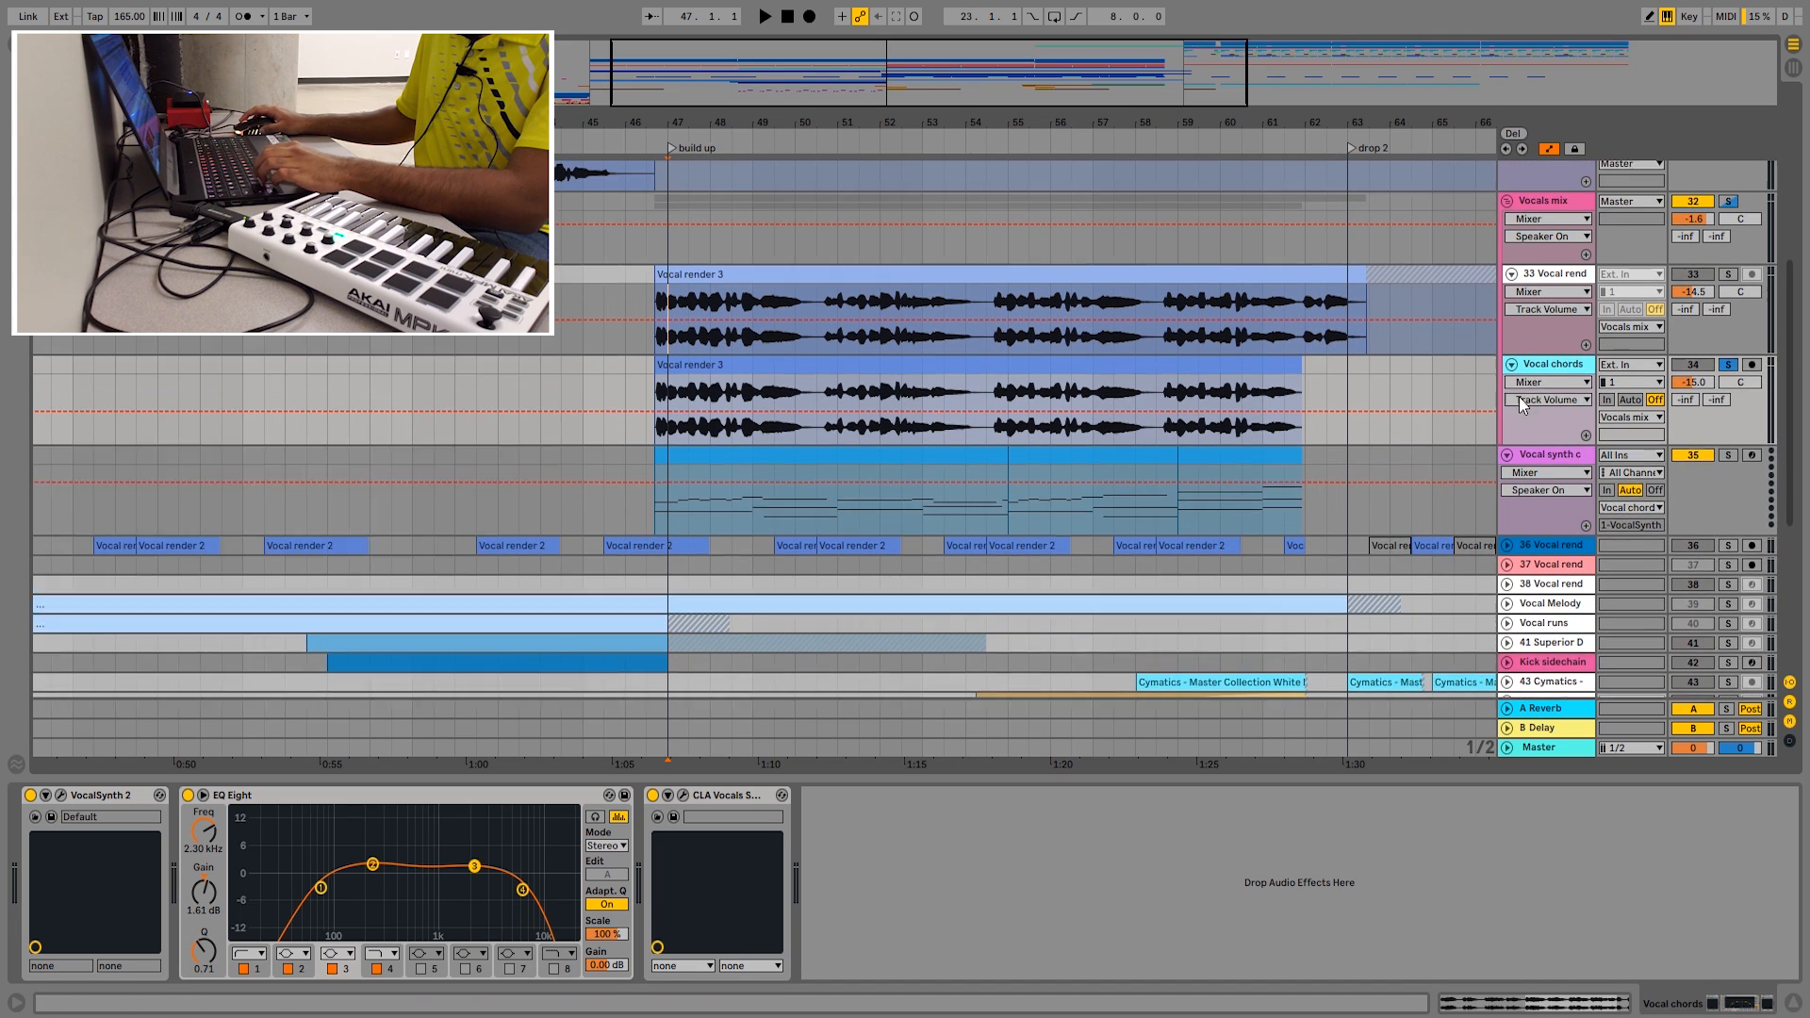
pyautogui.press('space')
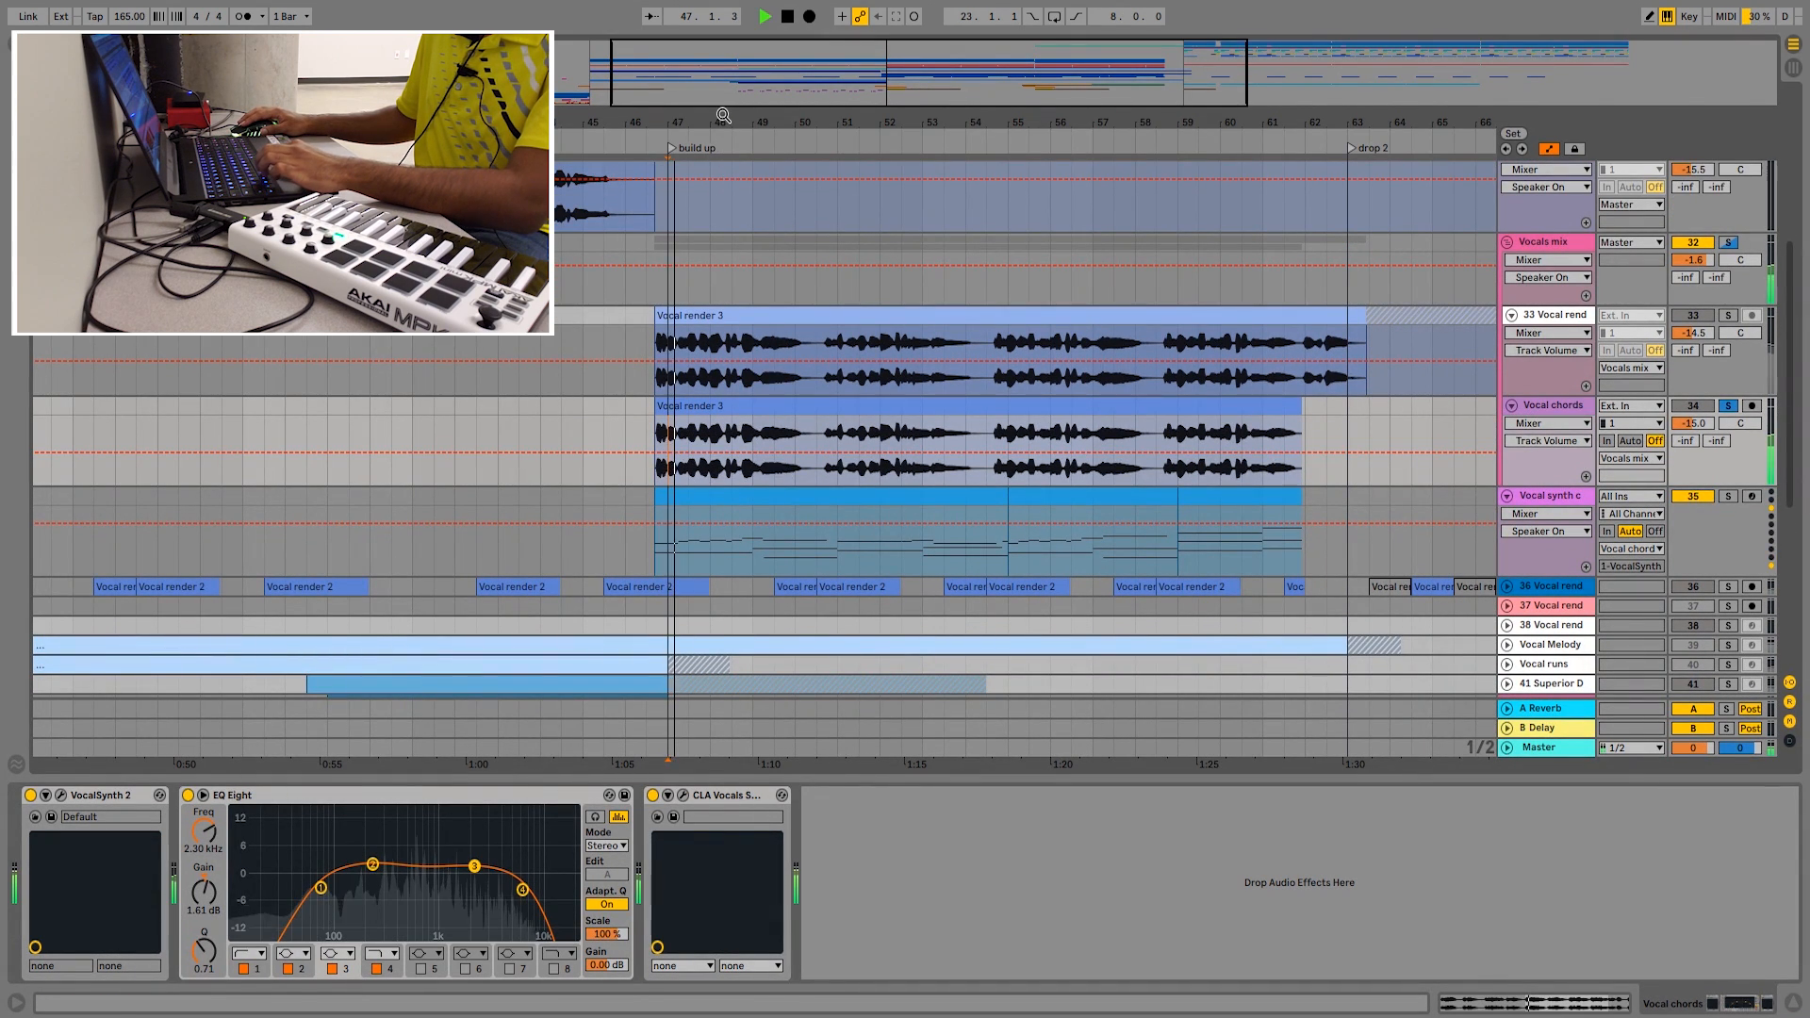
pyautogui.moveTo(722, 114); pyautogui.dragTo(722, 158)
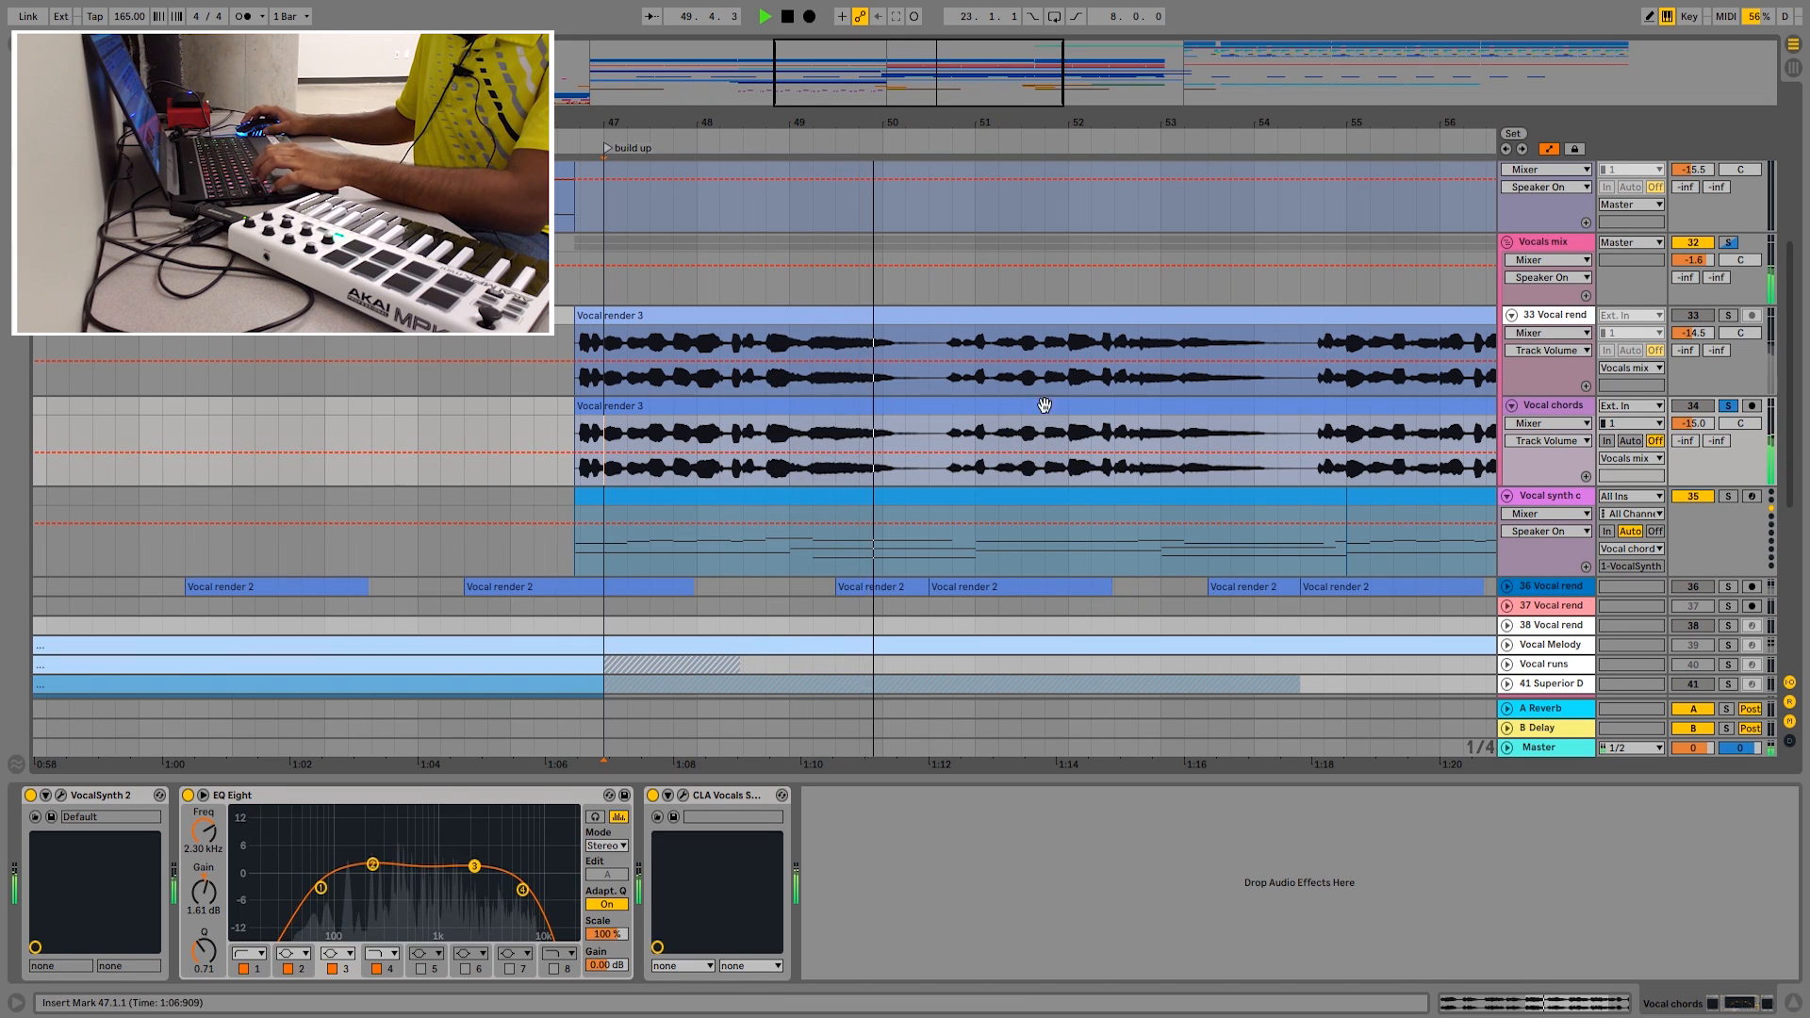
pyautogui.press('space')
# - Unfreeze the 33 Vocal render track to view its device chain with VocalSynth 2, EQ Eight and CLA Vocals
pyautogui.moveTo(840, 120); pyautogui.dragTo(866, 114)
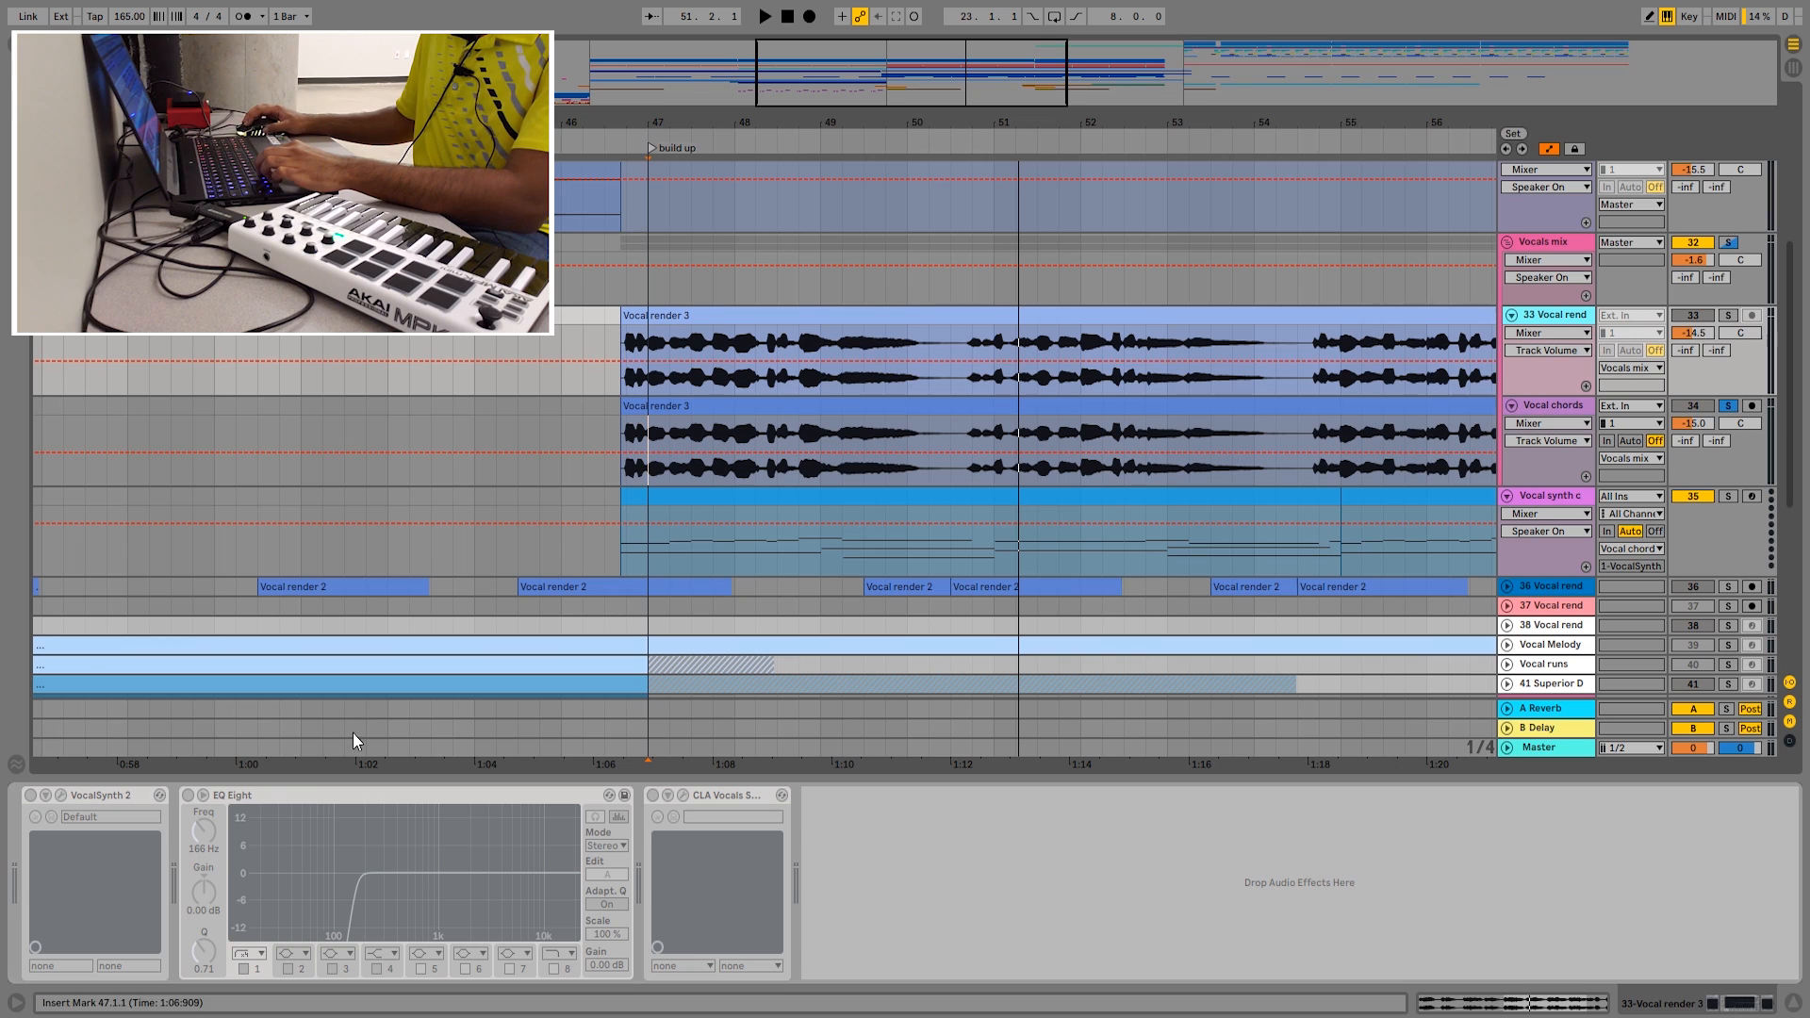
pyautogui.rightClick(1544, 319)
pyautogui.click(1597, 442)
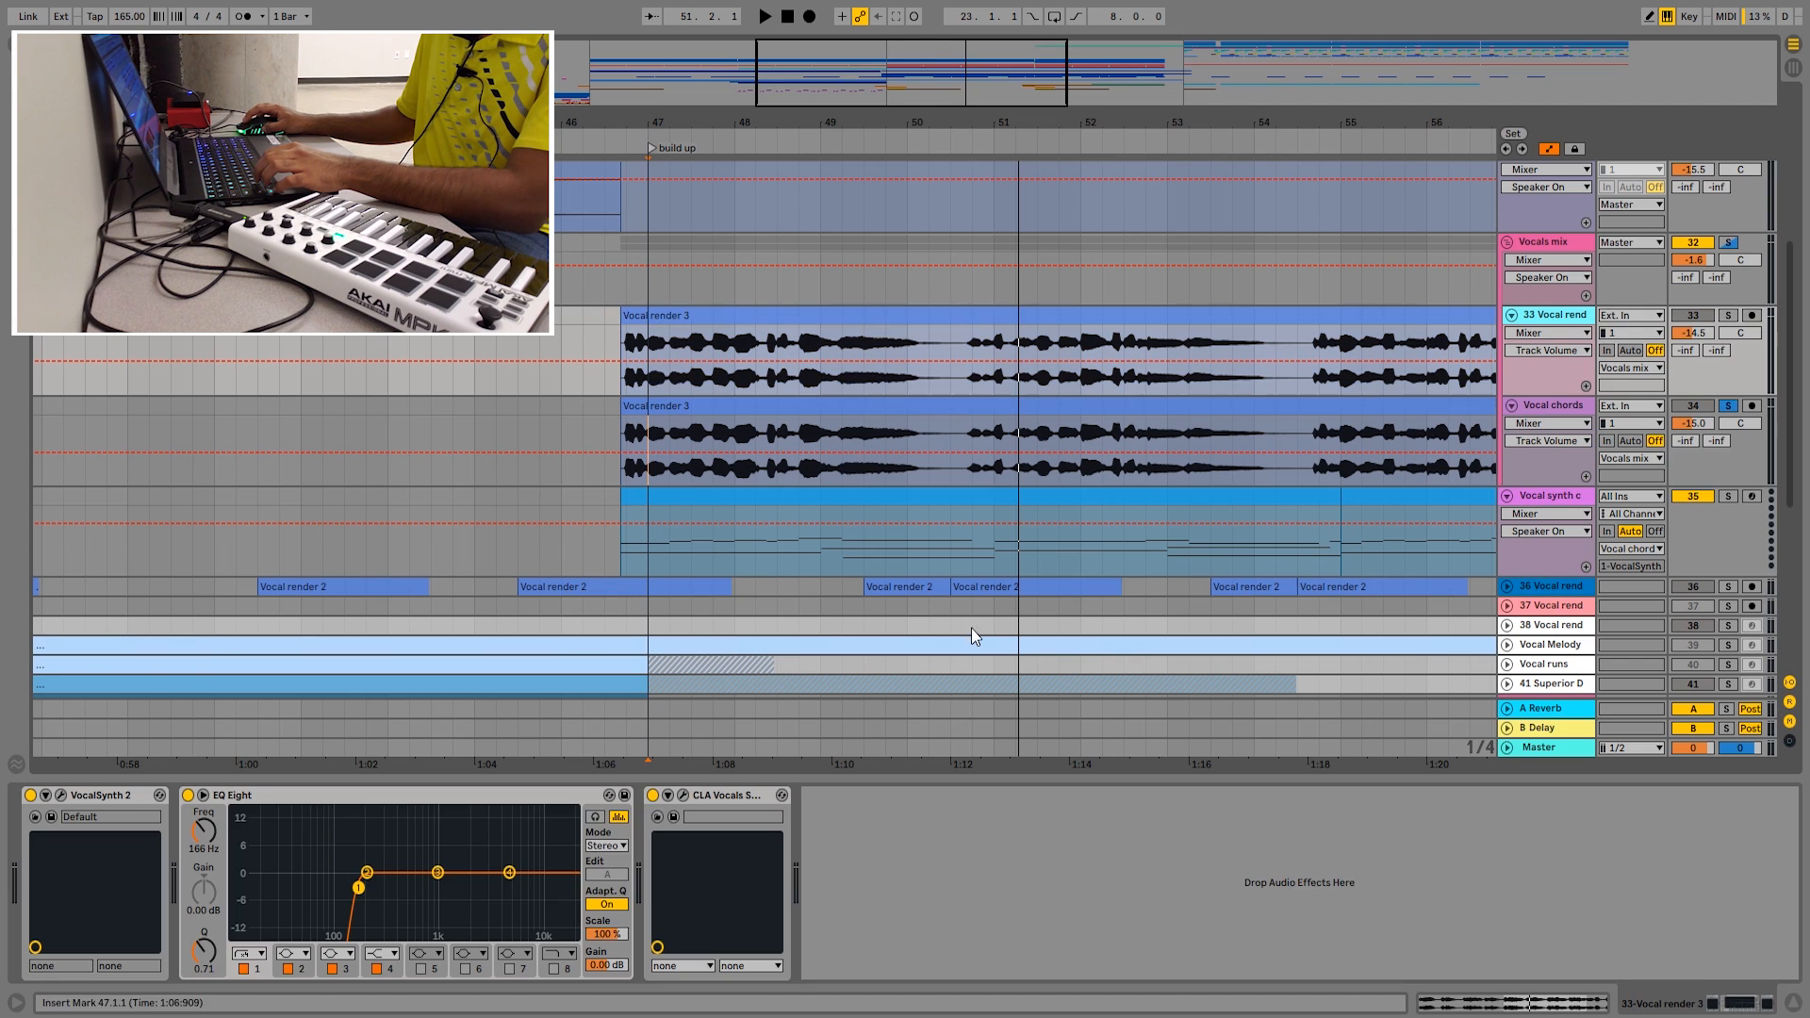
pyautogui.click(1291, 143)
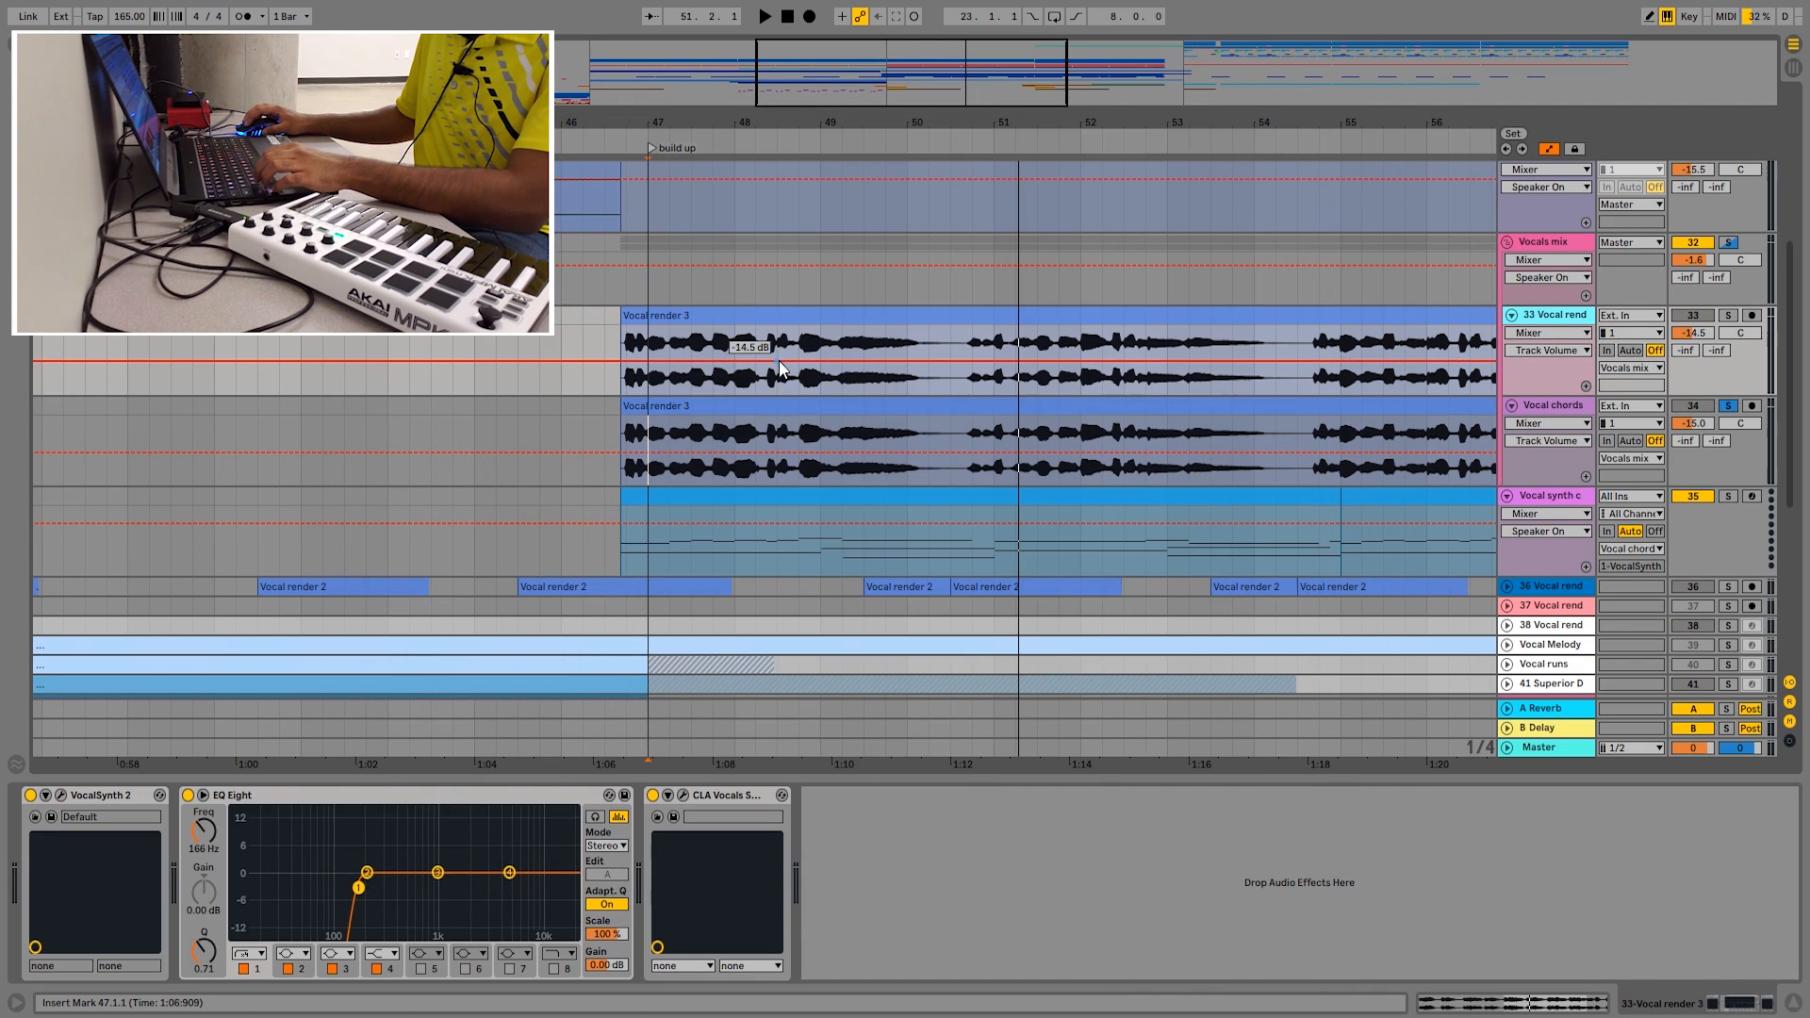
# - Play the soloed Vocals mix group from the start of the Vocal render 3 clip at 46.4.1, stopping around bar 50
pyautogui.click(620, 346)
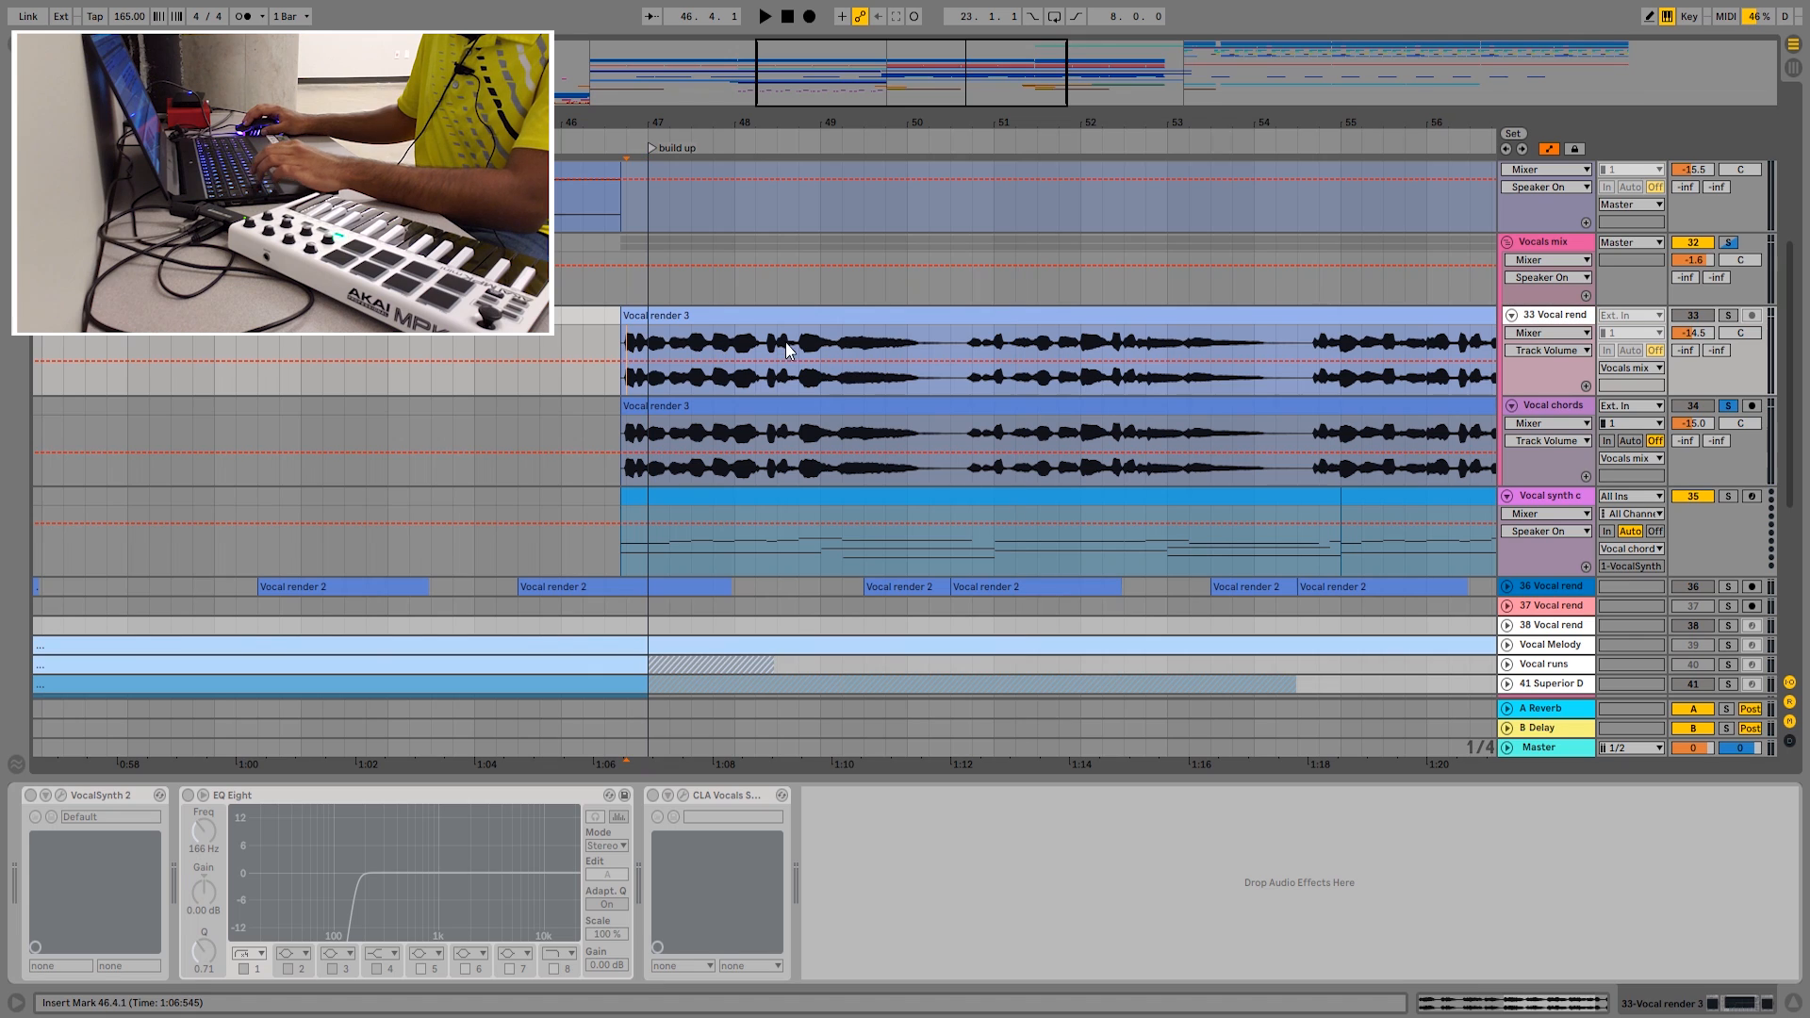
pyautogui.moveTo(715, 113); pyautogui.dragTo(767, 85)
pyautogui.press('space')
pyautogui.scroll(3, 941, 431)
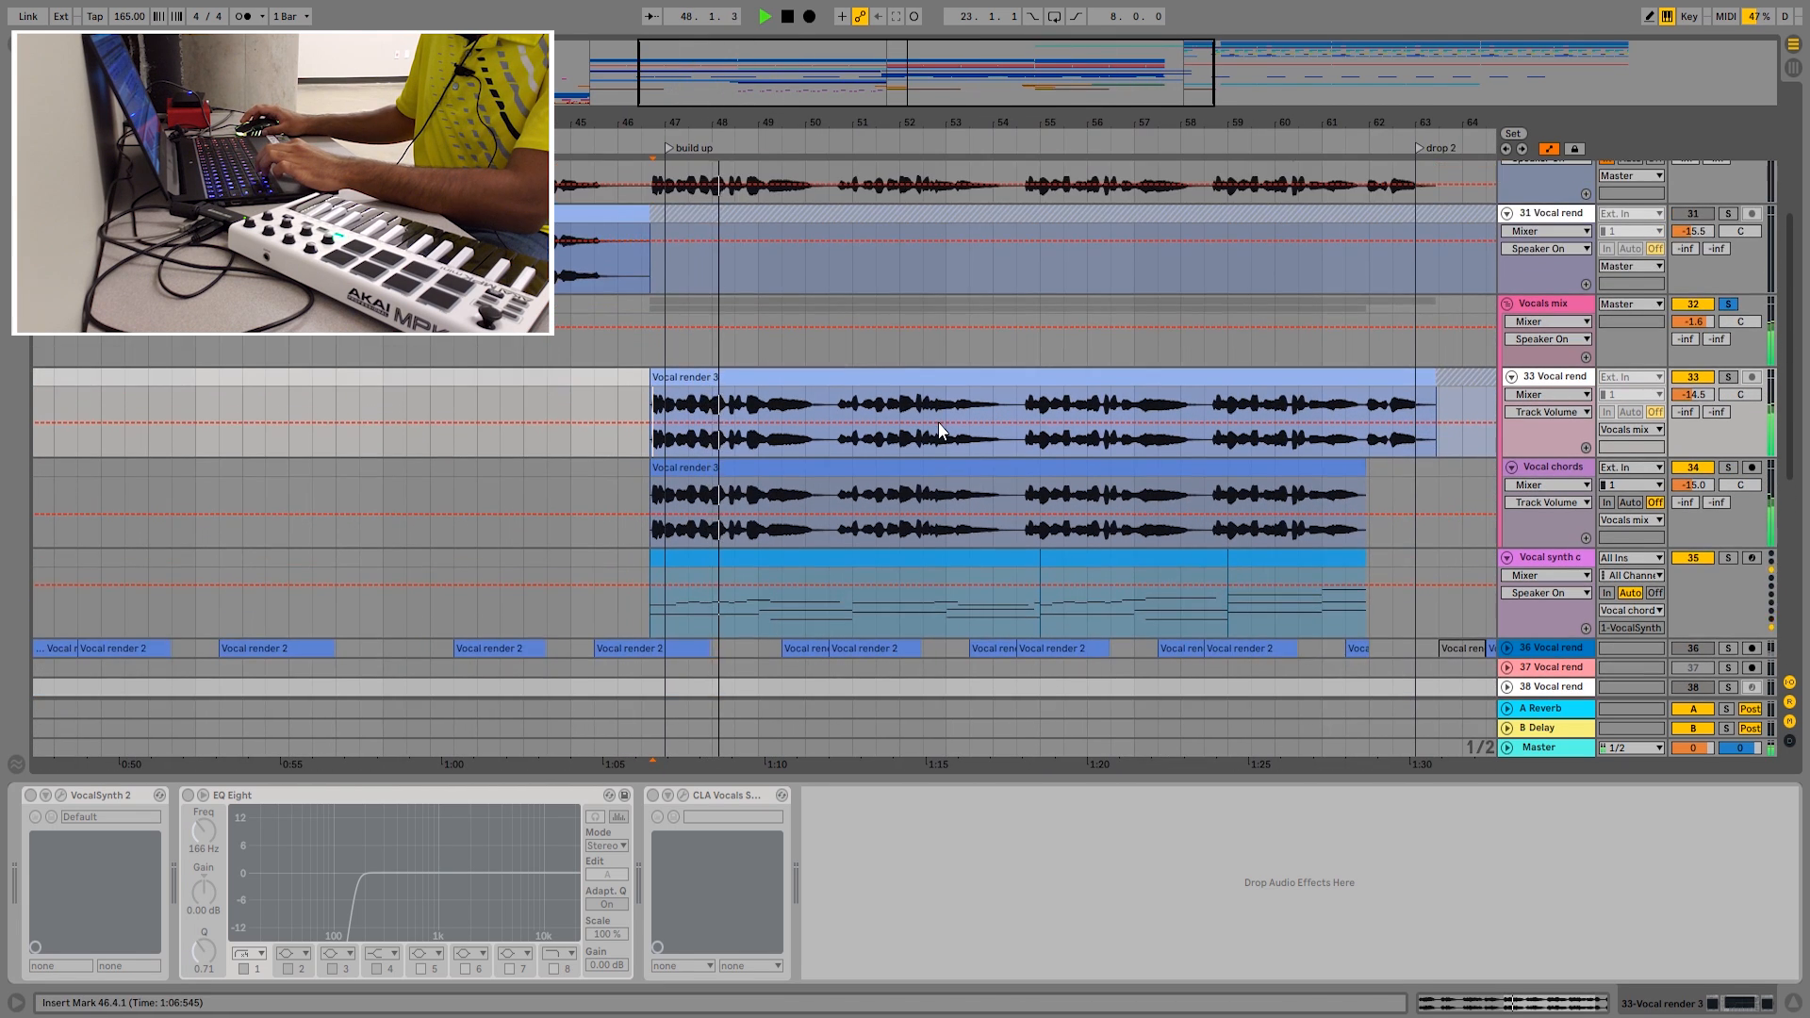
pyautogui.scroll(-4, 941, 430)
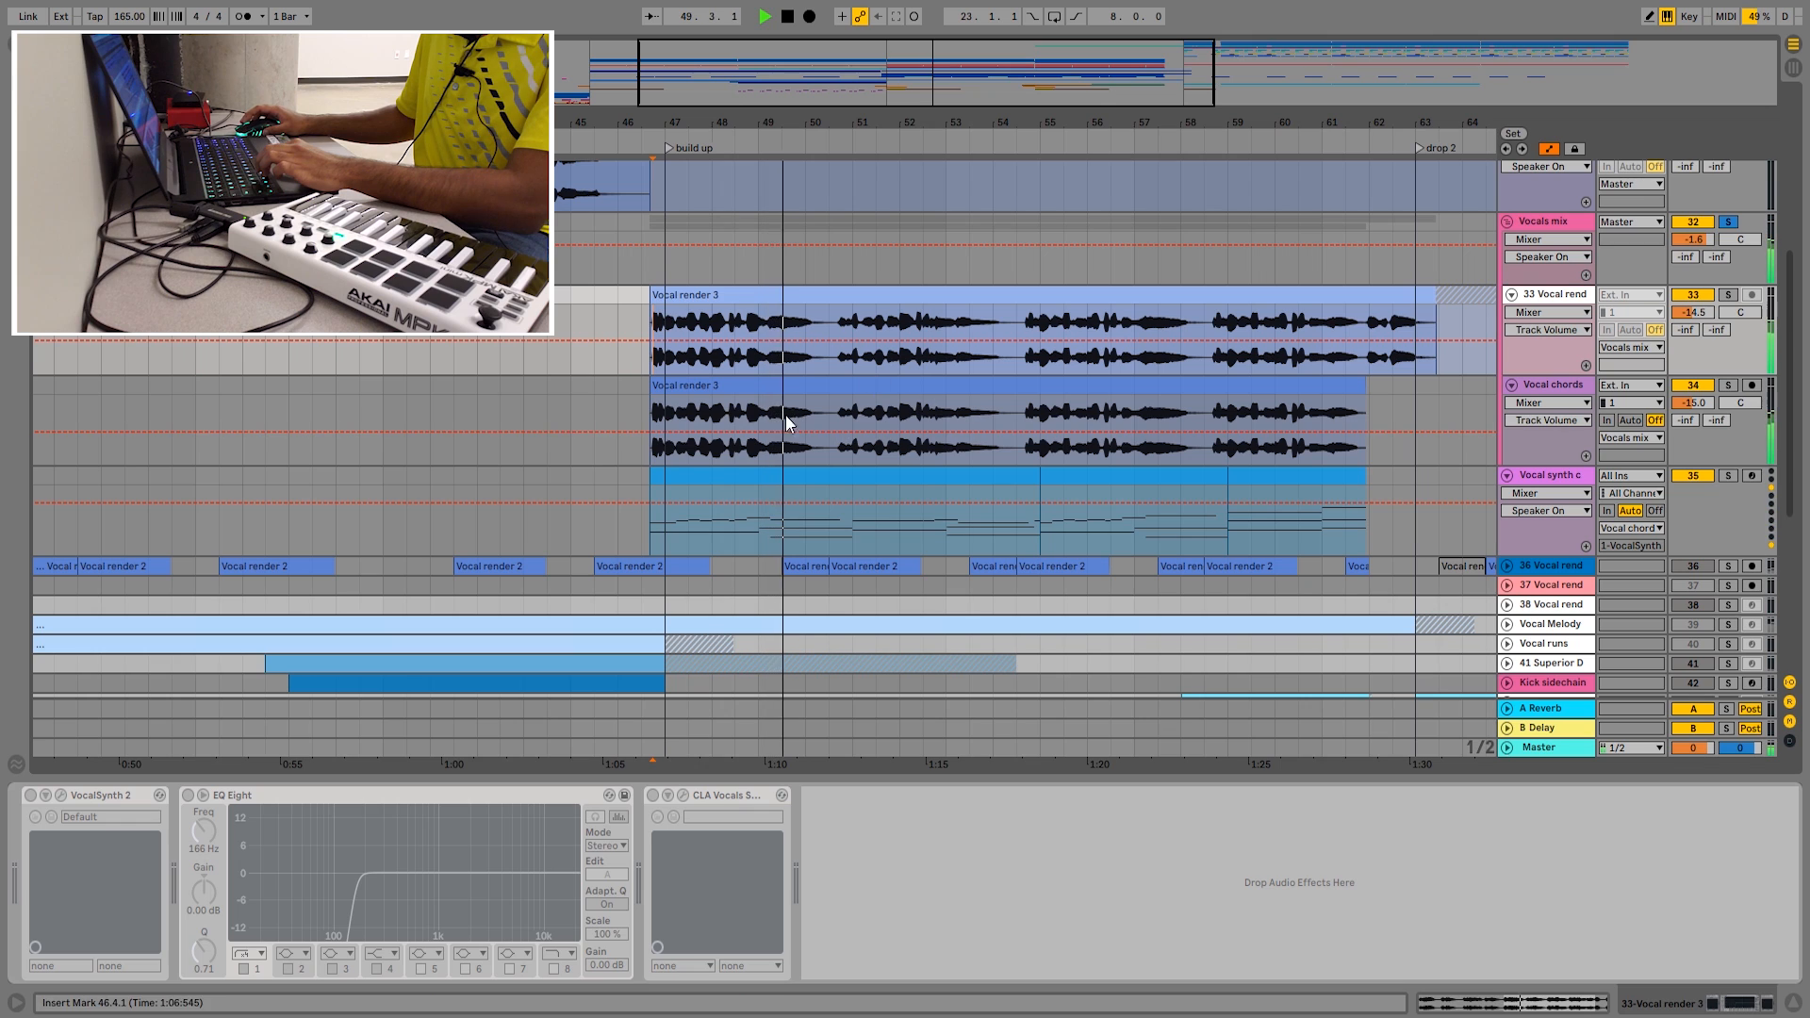
pyautogui.press('space')
# - Fold the Vocals mix group and unsolo it with the whole arrangement in view
pyautogui.press('w')
pyautogui.click(1507, 222)
pyautogui.press('s')
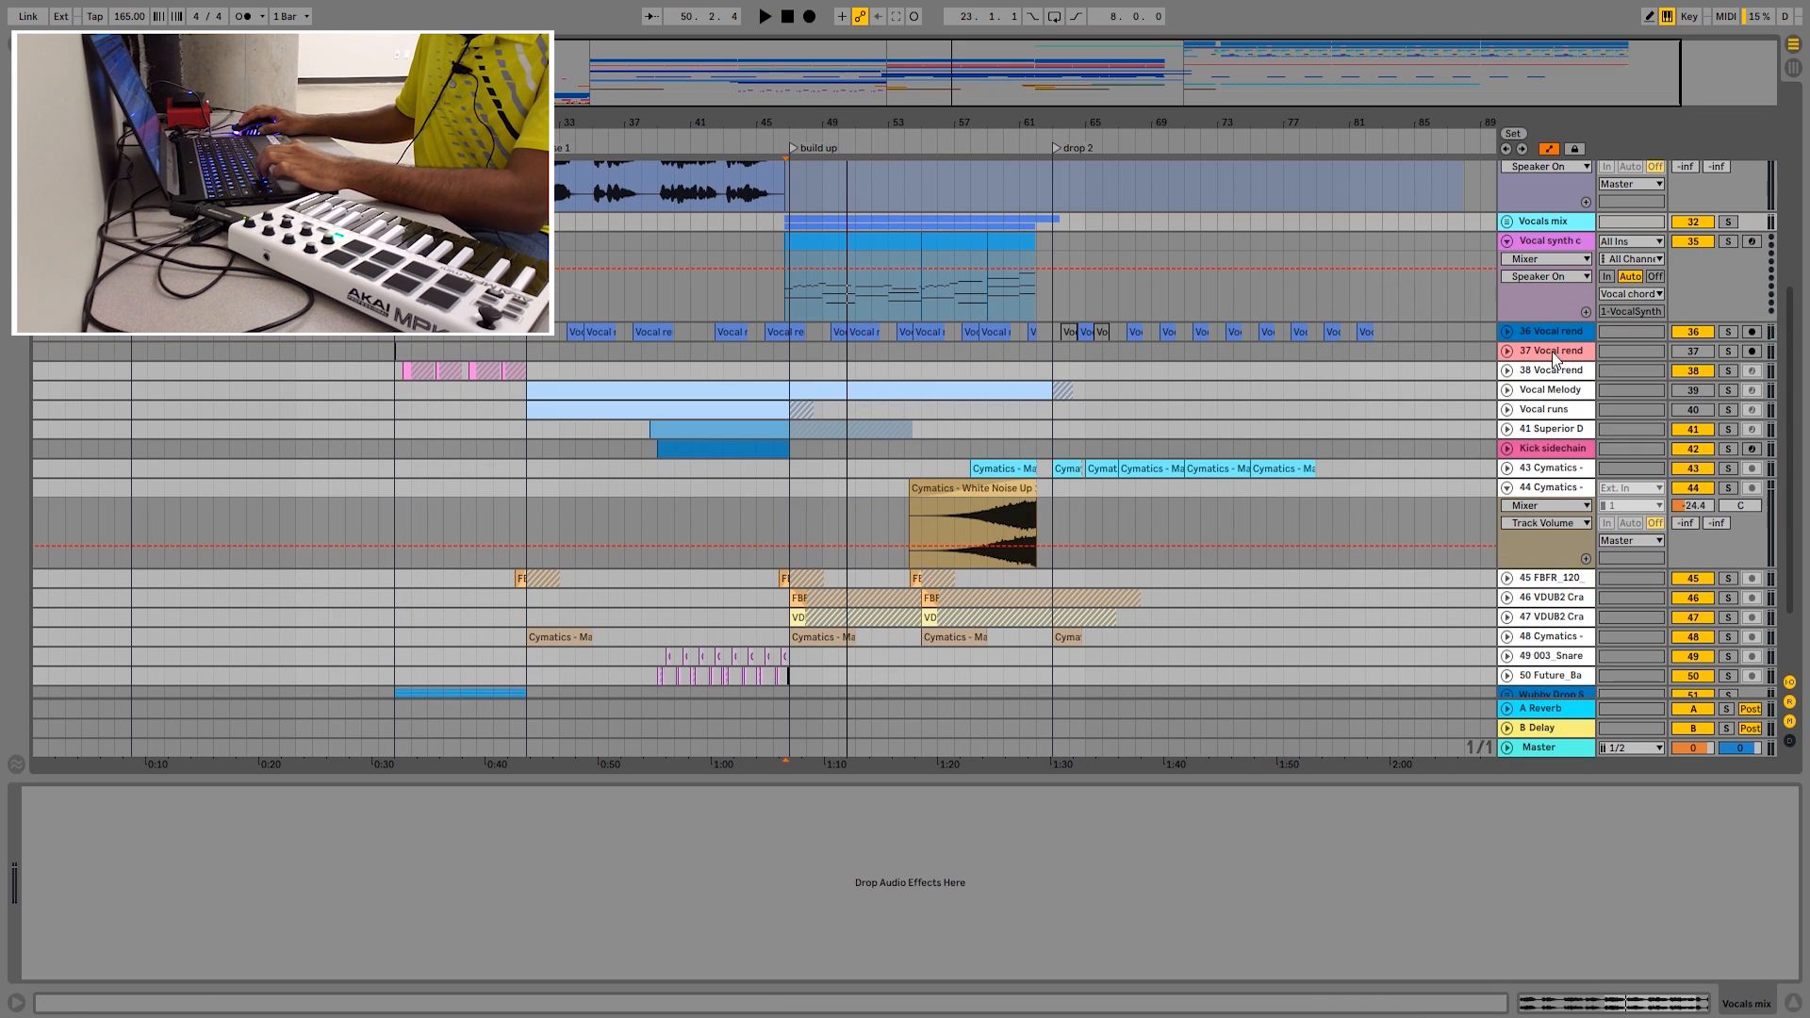
# - Unfold the 36 Vocal render track and set the insert mark at its first clip, 33.3.1
pyautogui.click(1507, 332)
pyautogui.moveTo(559, 121); pyautogui.dragTo(647, 205)
pyautogui.click(534, 362)
pyautogui.moveTo(561, 121); pyautogui.dragTo(598, 140)
pyautogui.scroll(1, 718, 349)
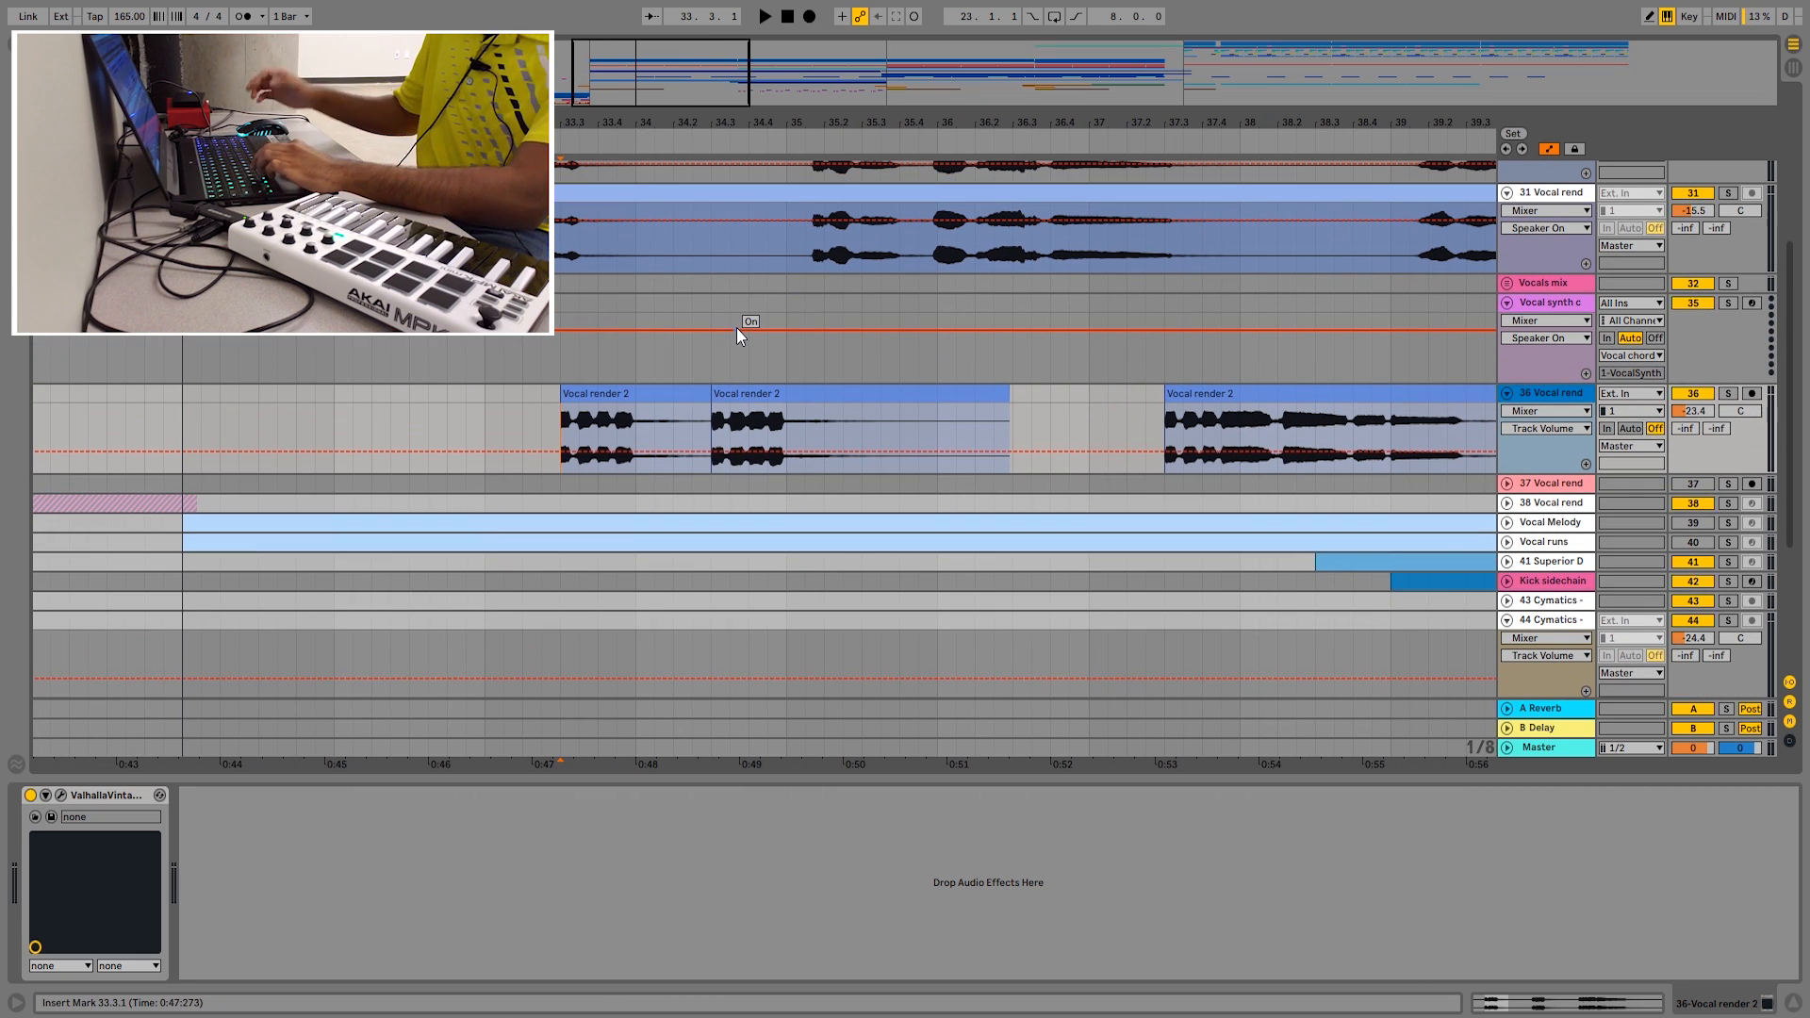
# - Solo the 36 Vocal render track and view its ValhallaVintageVerb settings, closing the plug-in window when done
pyautogui.click(1728, 394)
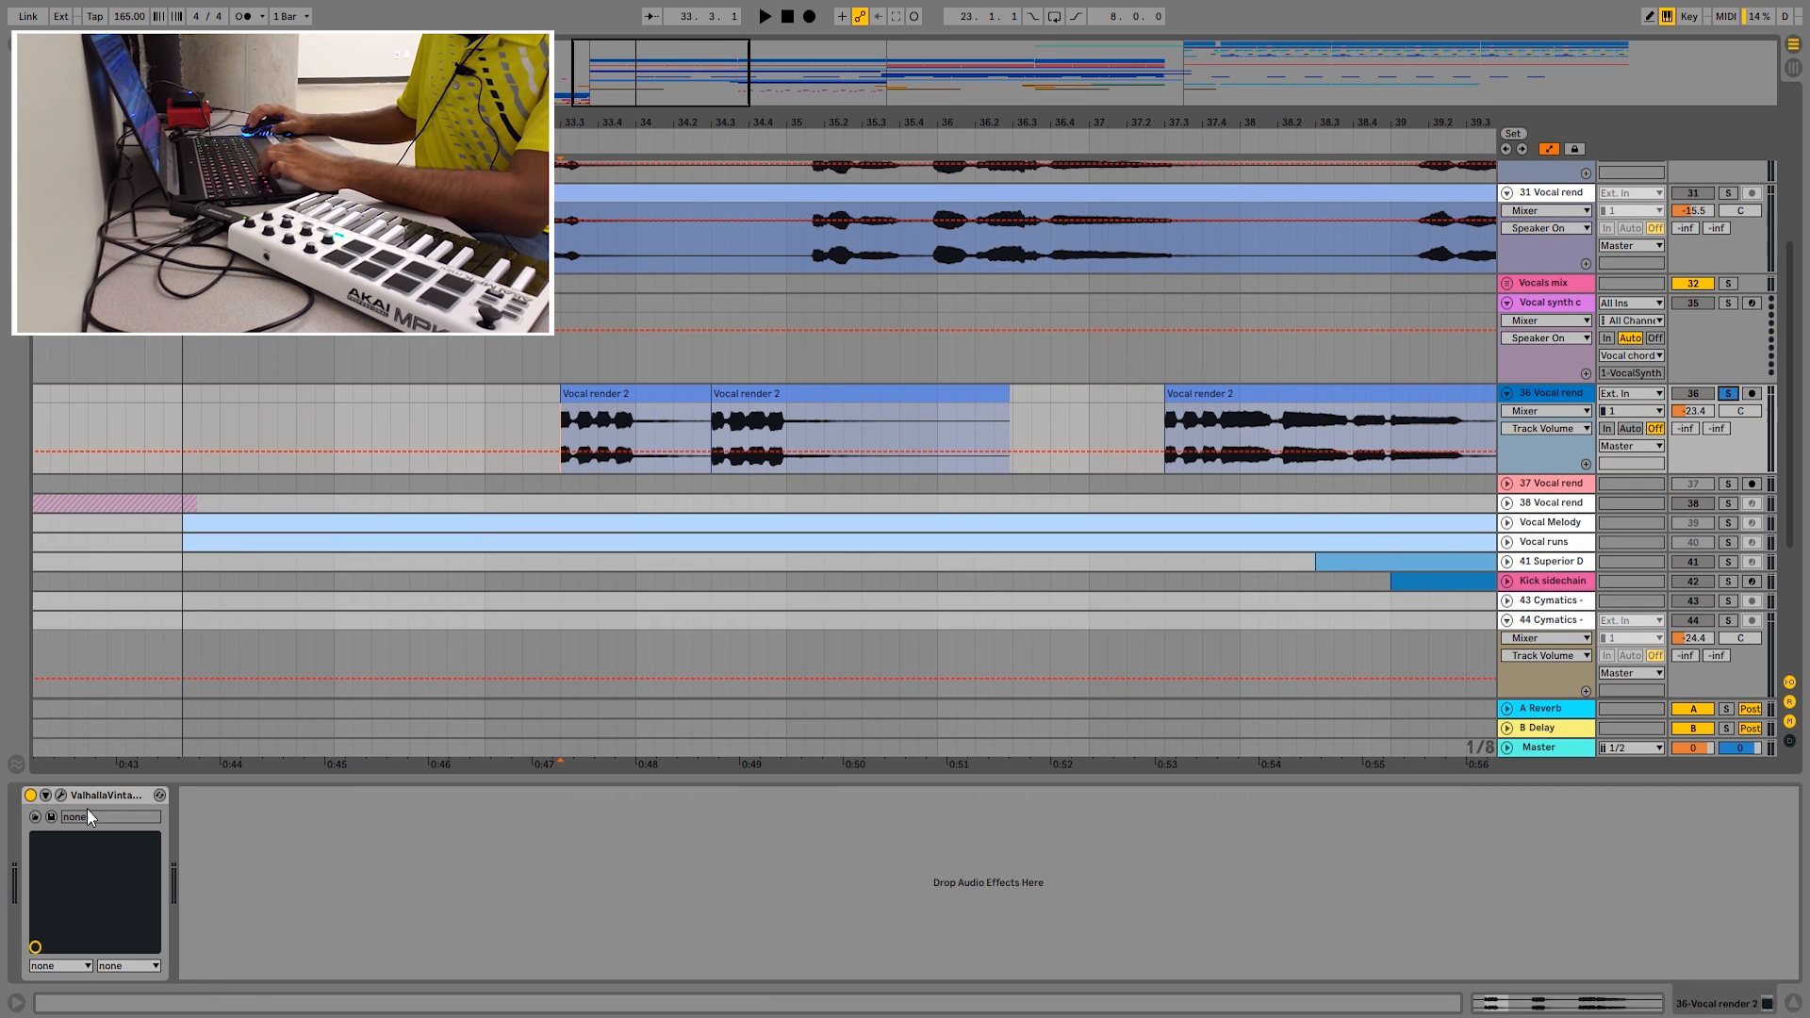
pyautogui.click(60, 796)
pyautogui.moveTo(817, 168); pyautogui.dragTo(587, 215)
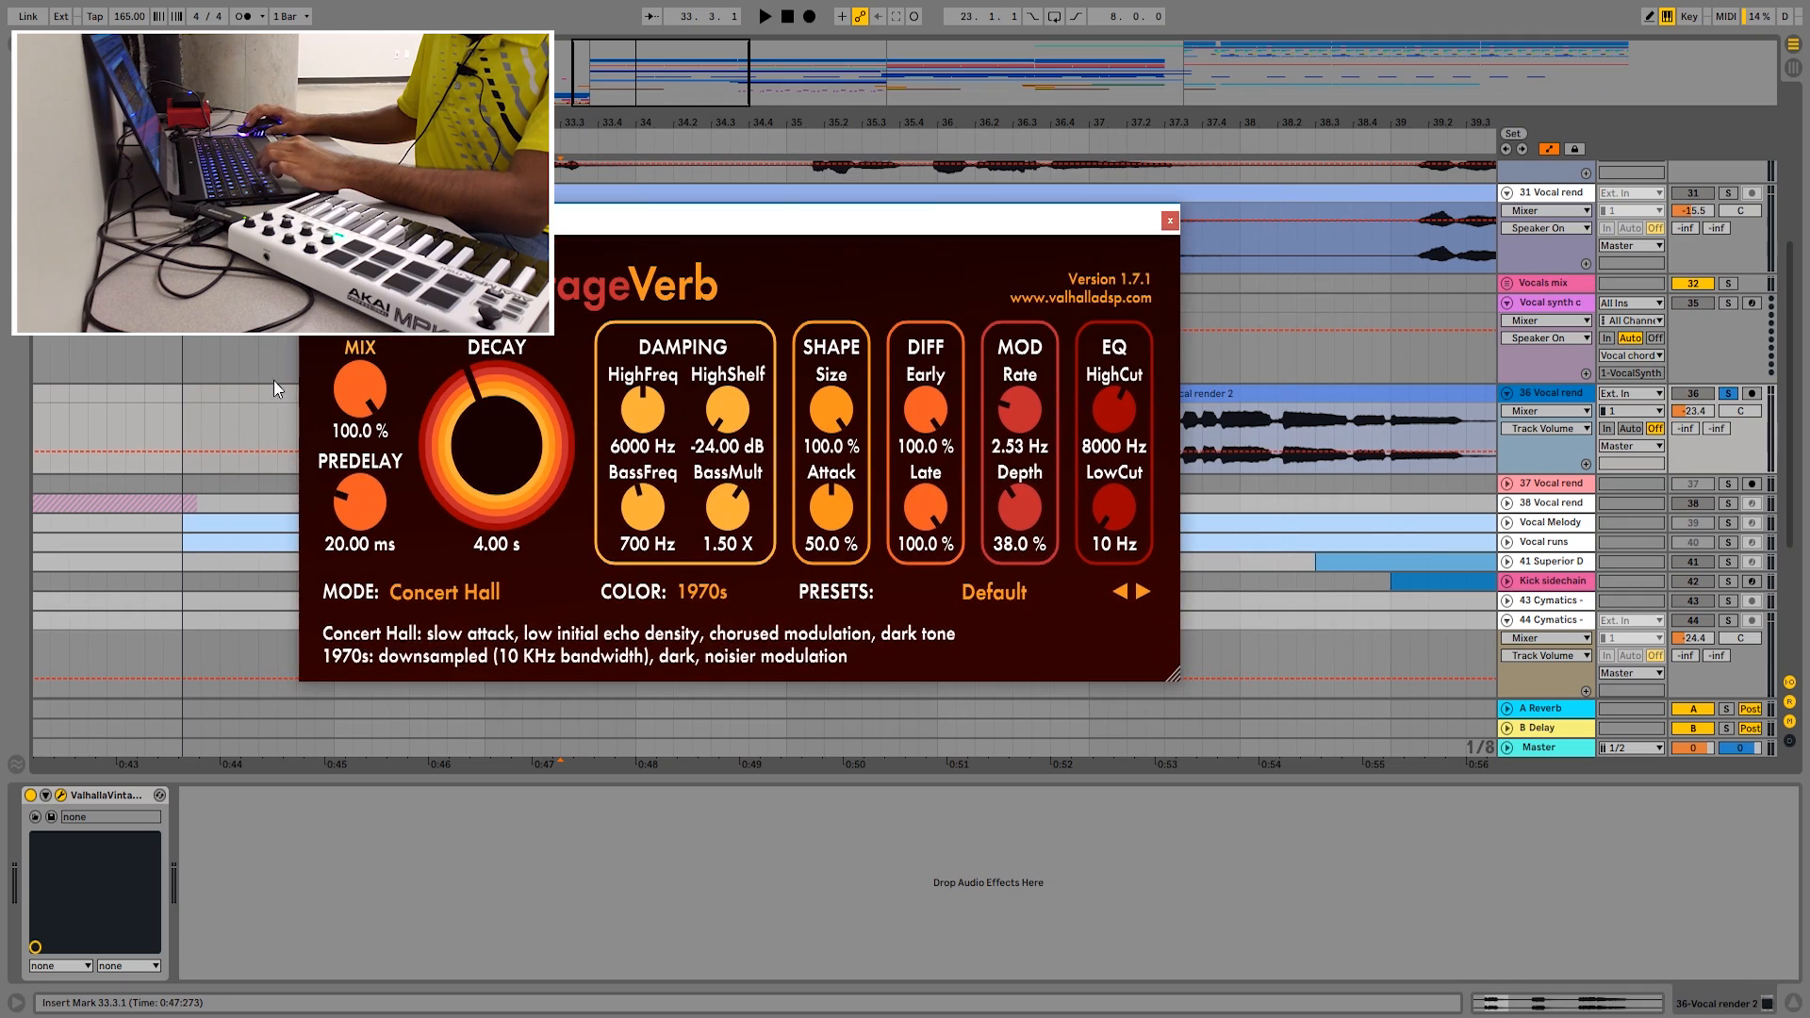
pyautogui.click(1169, 219)
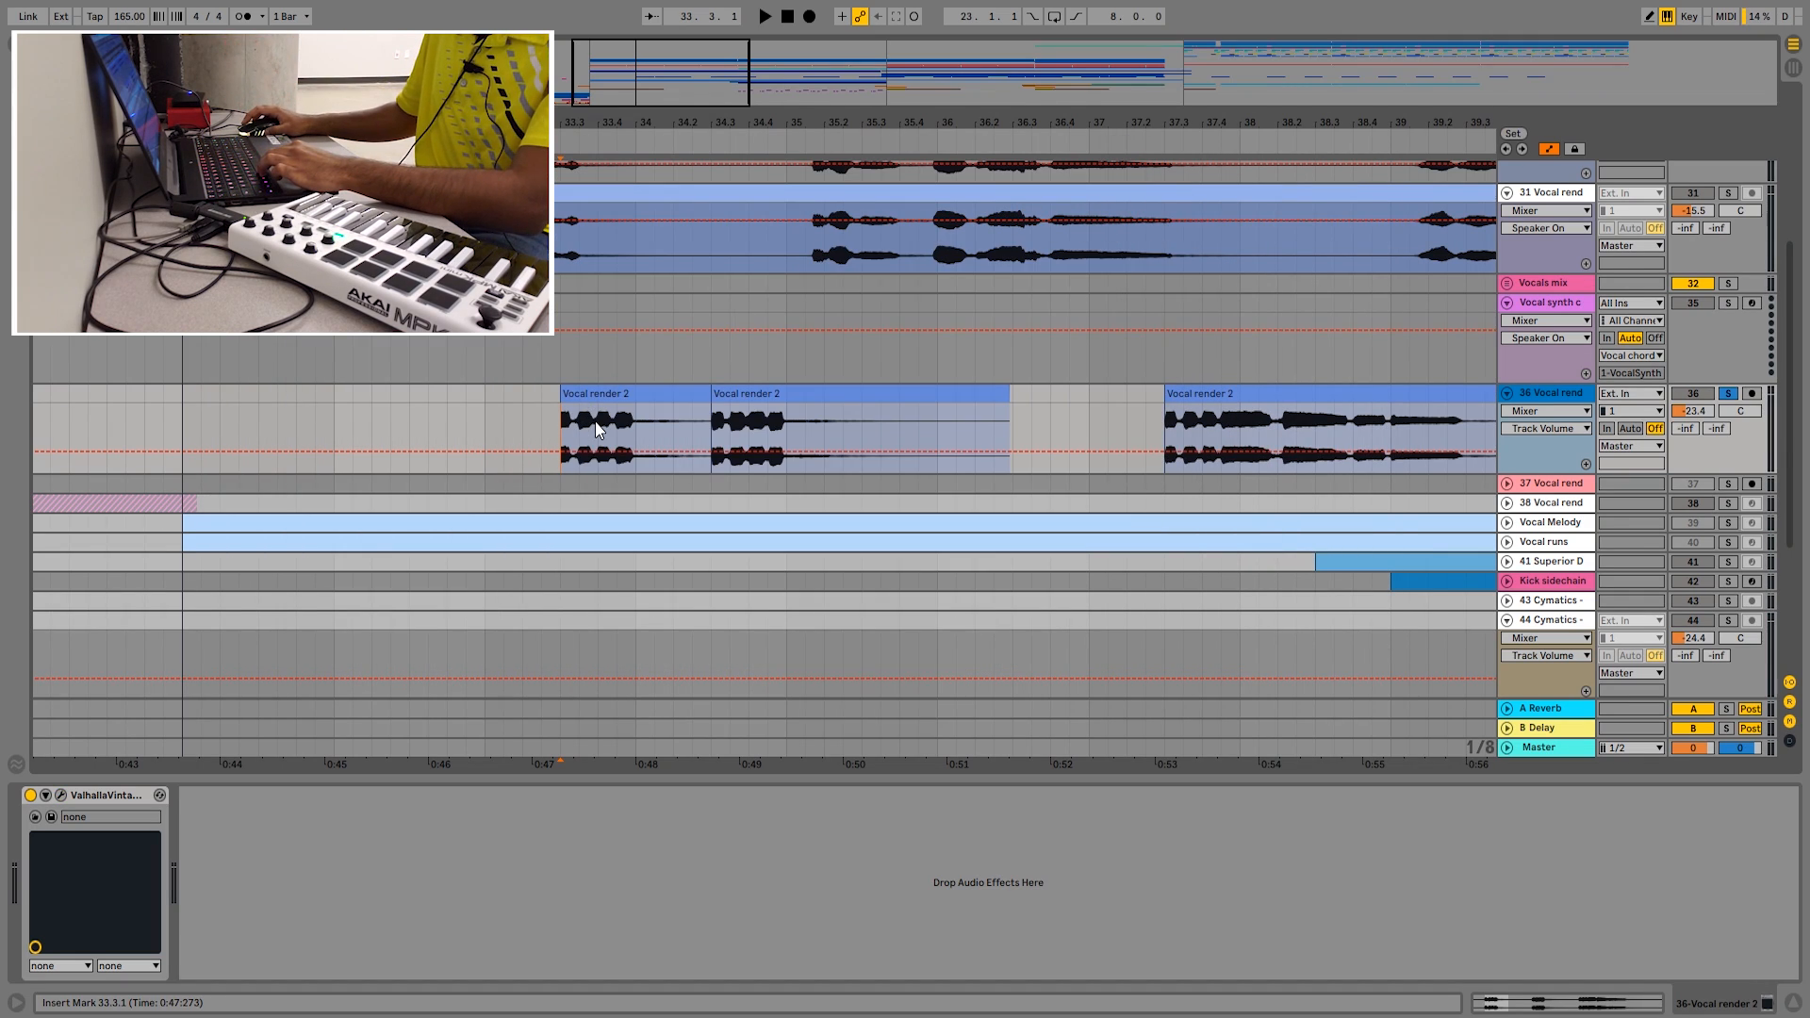
# - Audition the 36 Vocal render track's clips from 33.3.1 and from 37.3.1
pyautogui.scroll(-1, 603, 415)
pyautogui.press('space')
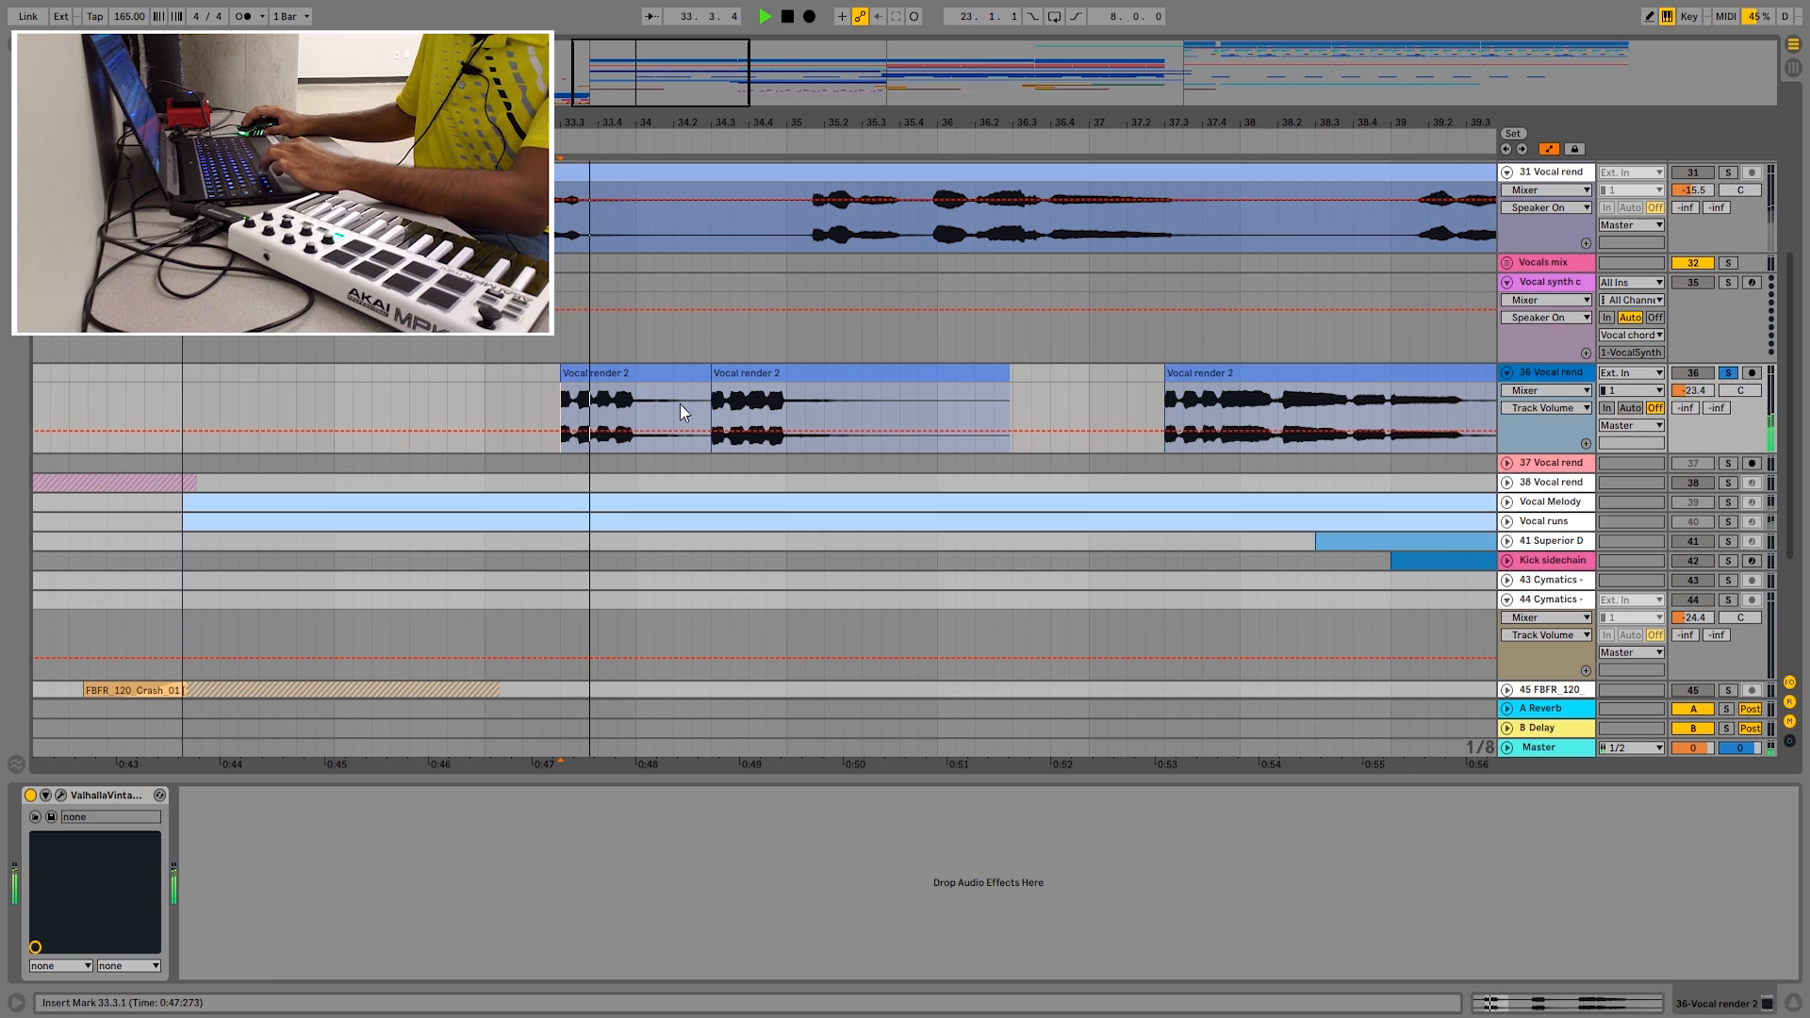
pyautogui.click(1163, 426)
pyautogui.scroll(-1, 1155, 426)
pyautogui.press('space')
pyautogui.press('space')
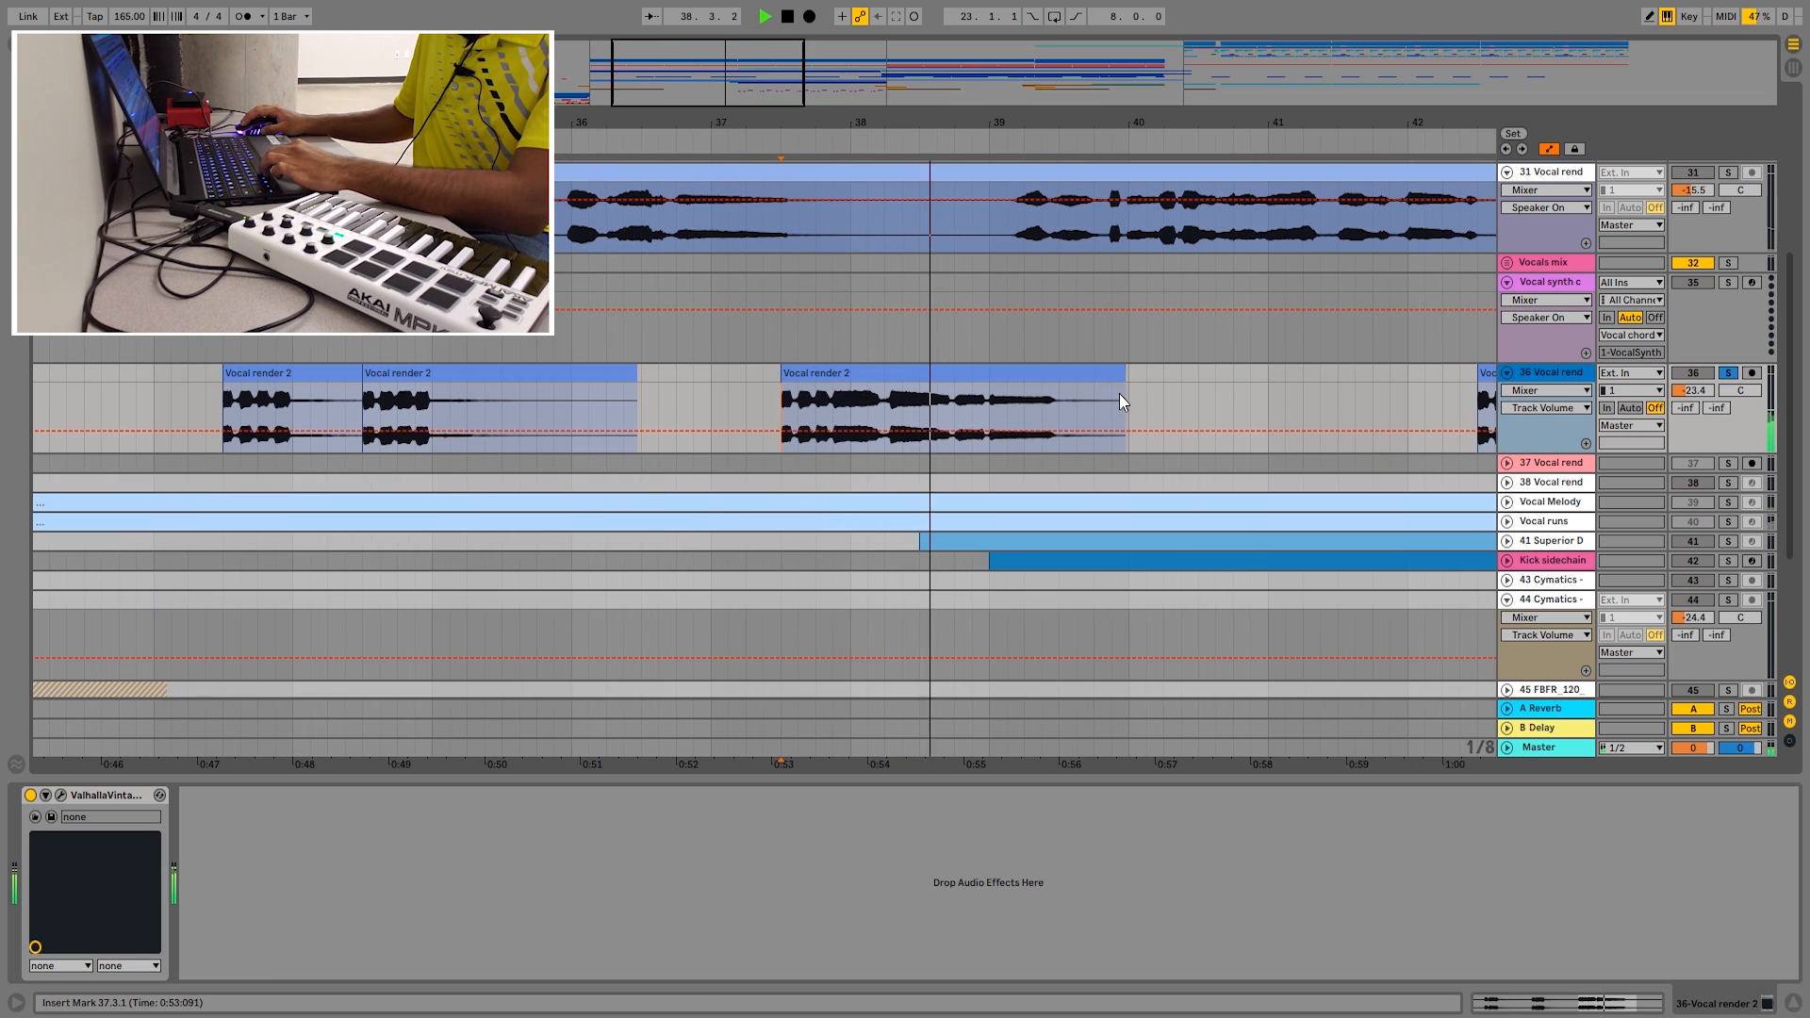
pyautogui.press('space')
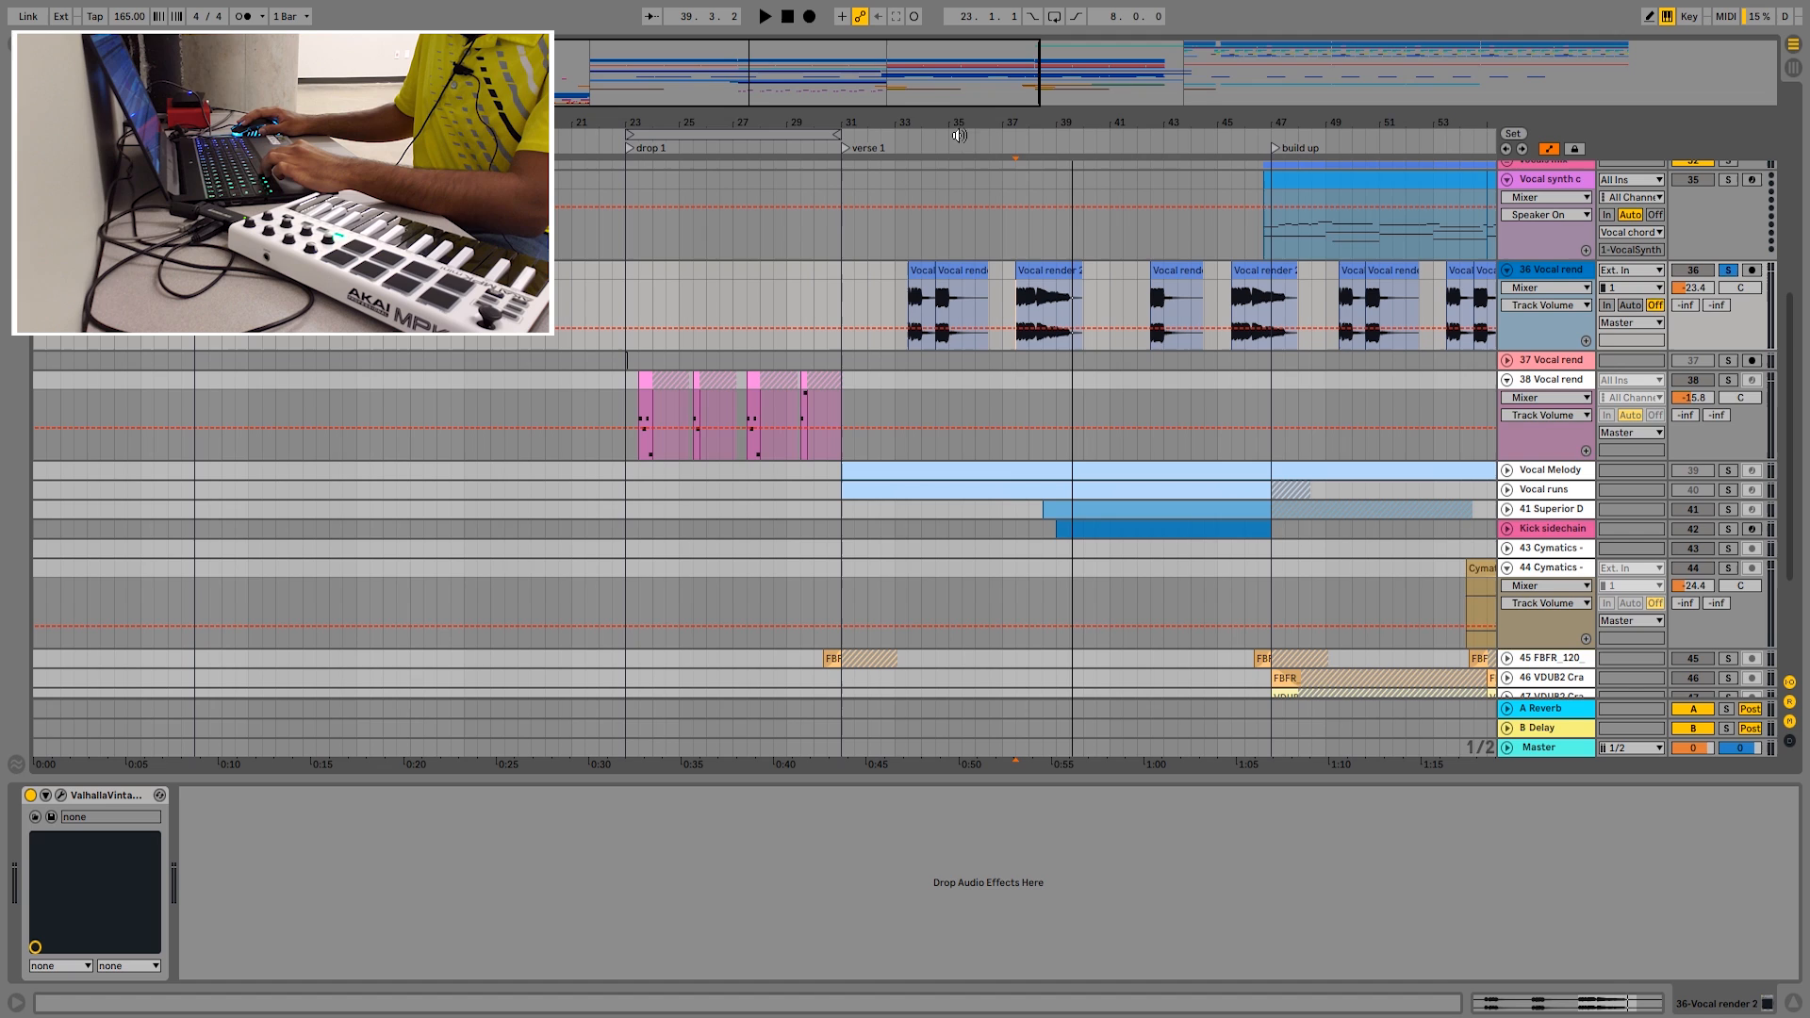
# - Select the 38 Vocal render track and view its drop 1 clips between bars 23 and 31
pyautogui.moveTo(959, 120); pyautogui.dragTo(1058, 299)
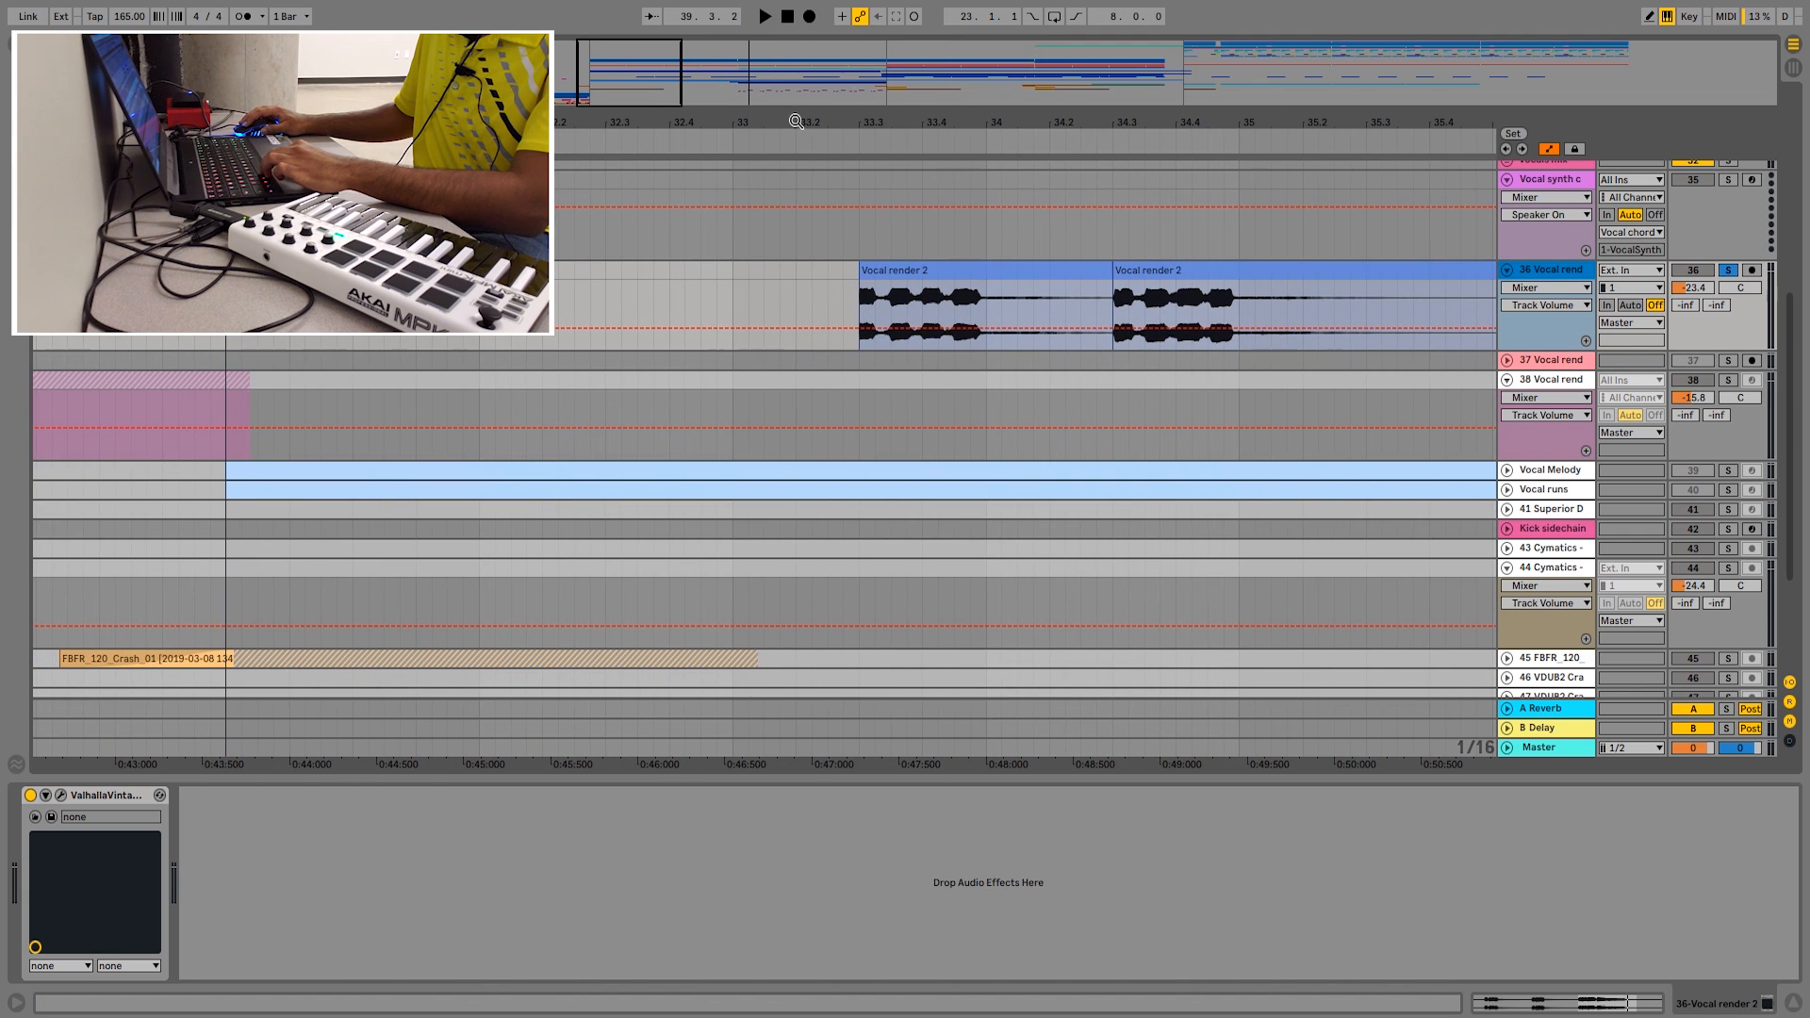
pyautogui.moveTo(796, 122); pyautogui.dragTo(1324, 94)
pyautogui.moveTo(771, 115); pyautogui.dragTo(1229, 109)
pyautogui.click(1554, 381)
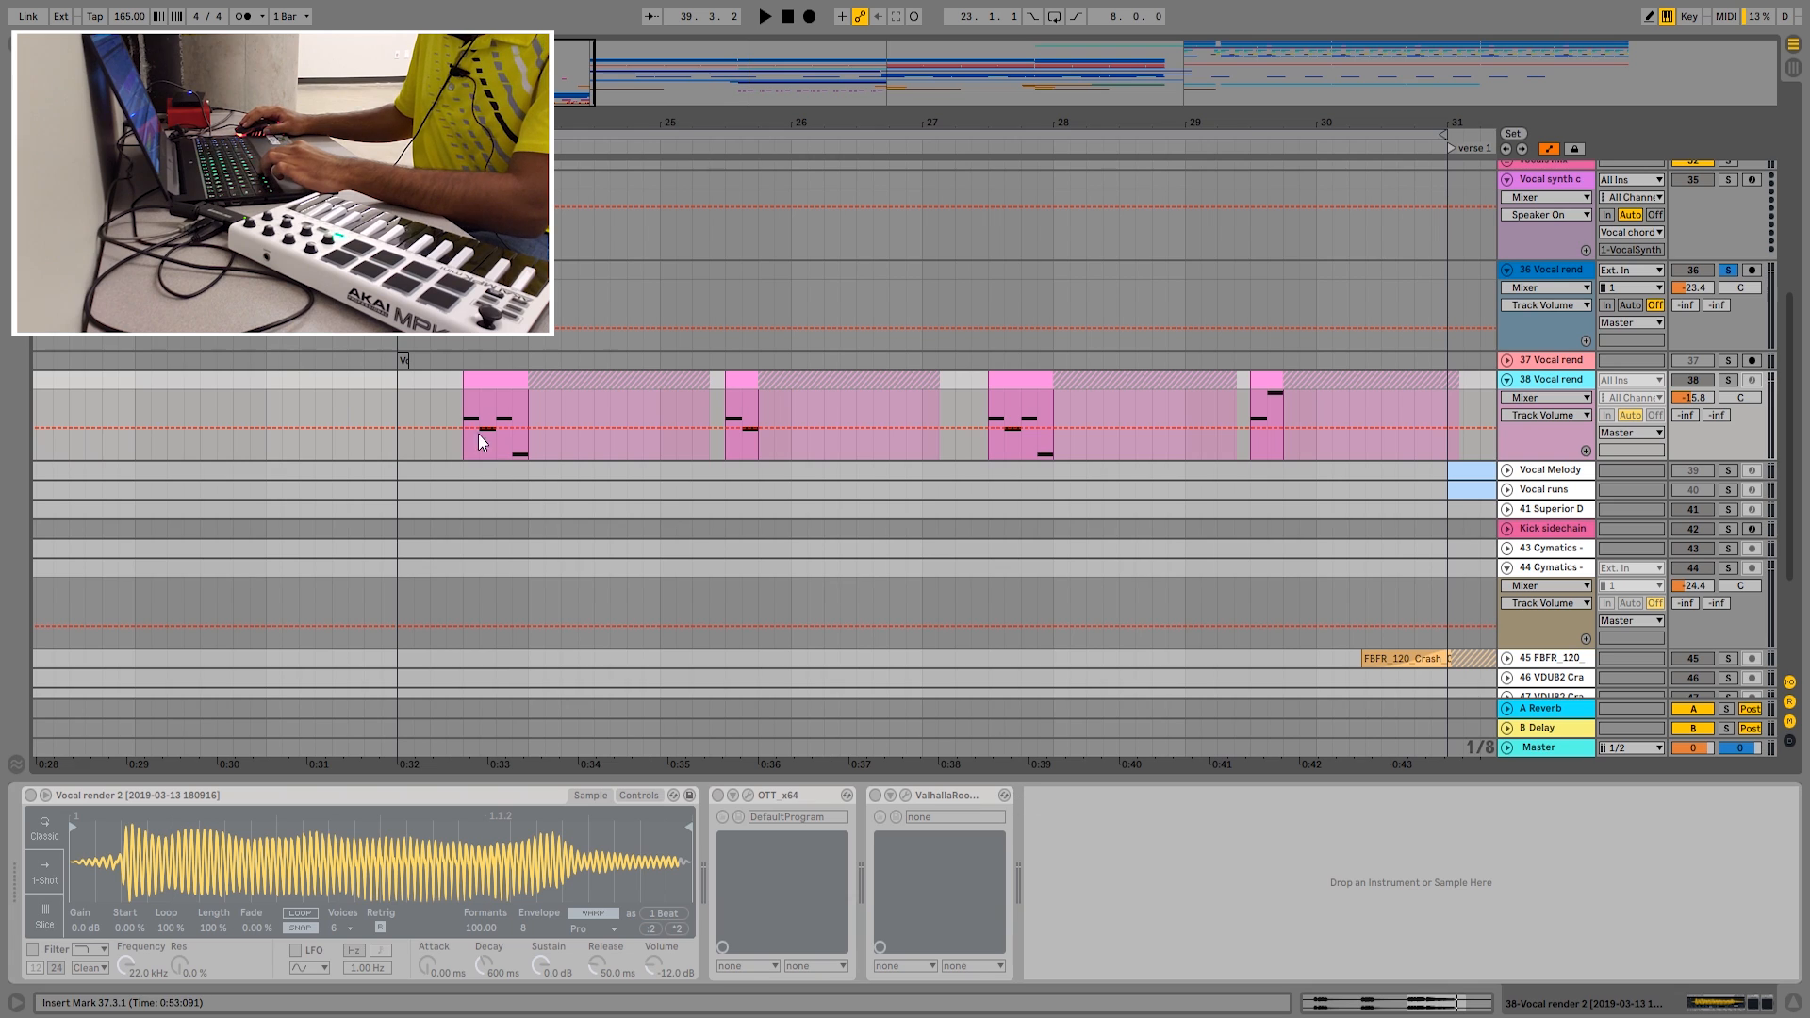
# - Solo the 38 Vocal render track and audition its clips from 23.3.1 and from 25.3.1
pyautogui.click(468, 404)
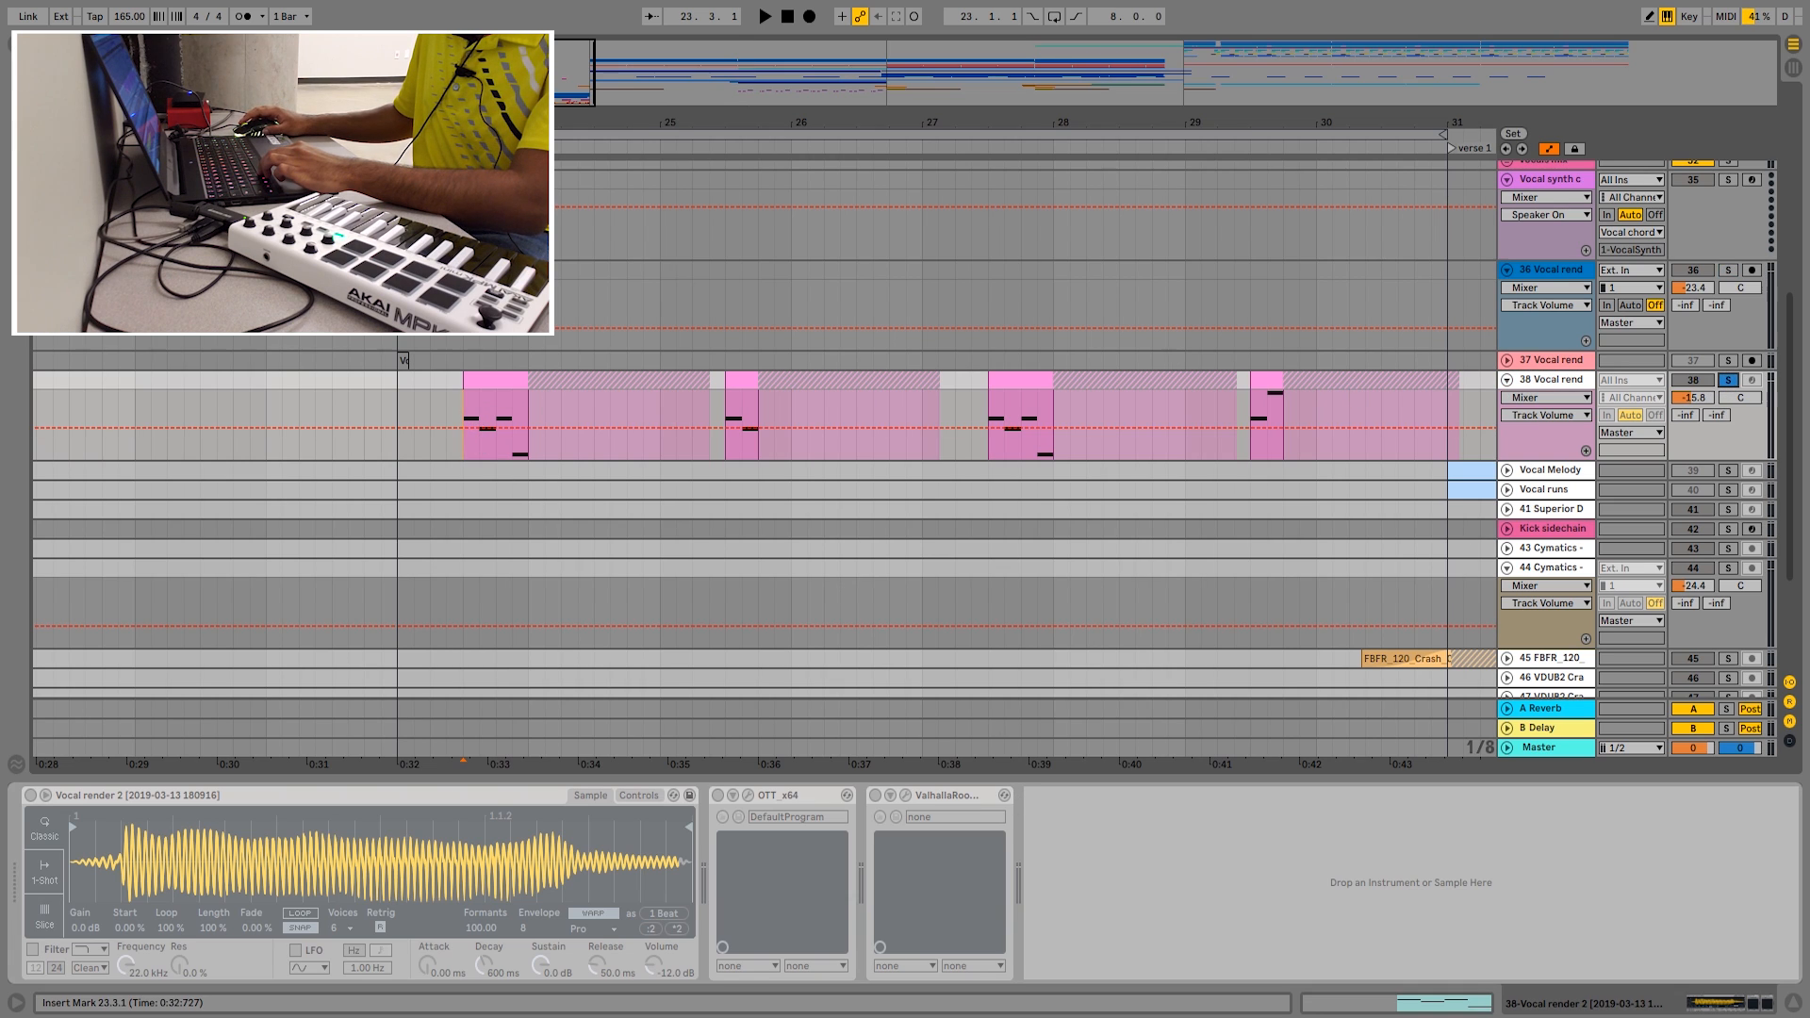
pyautogui.scroll(-1, 911, 429)
pyautogui.moveTo(655, 122); pyautogui.dragTo(834, 212)
pyautogui.press('space')
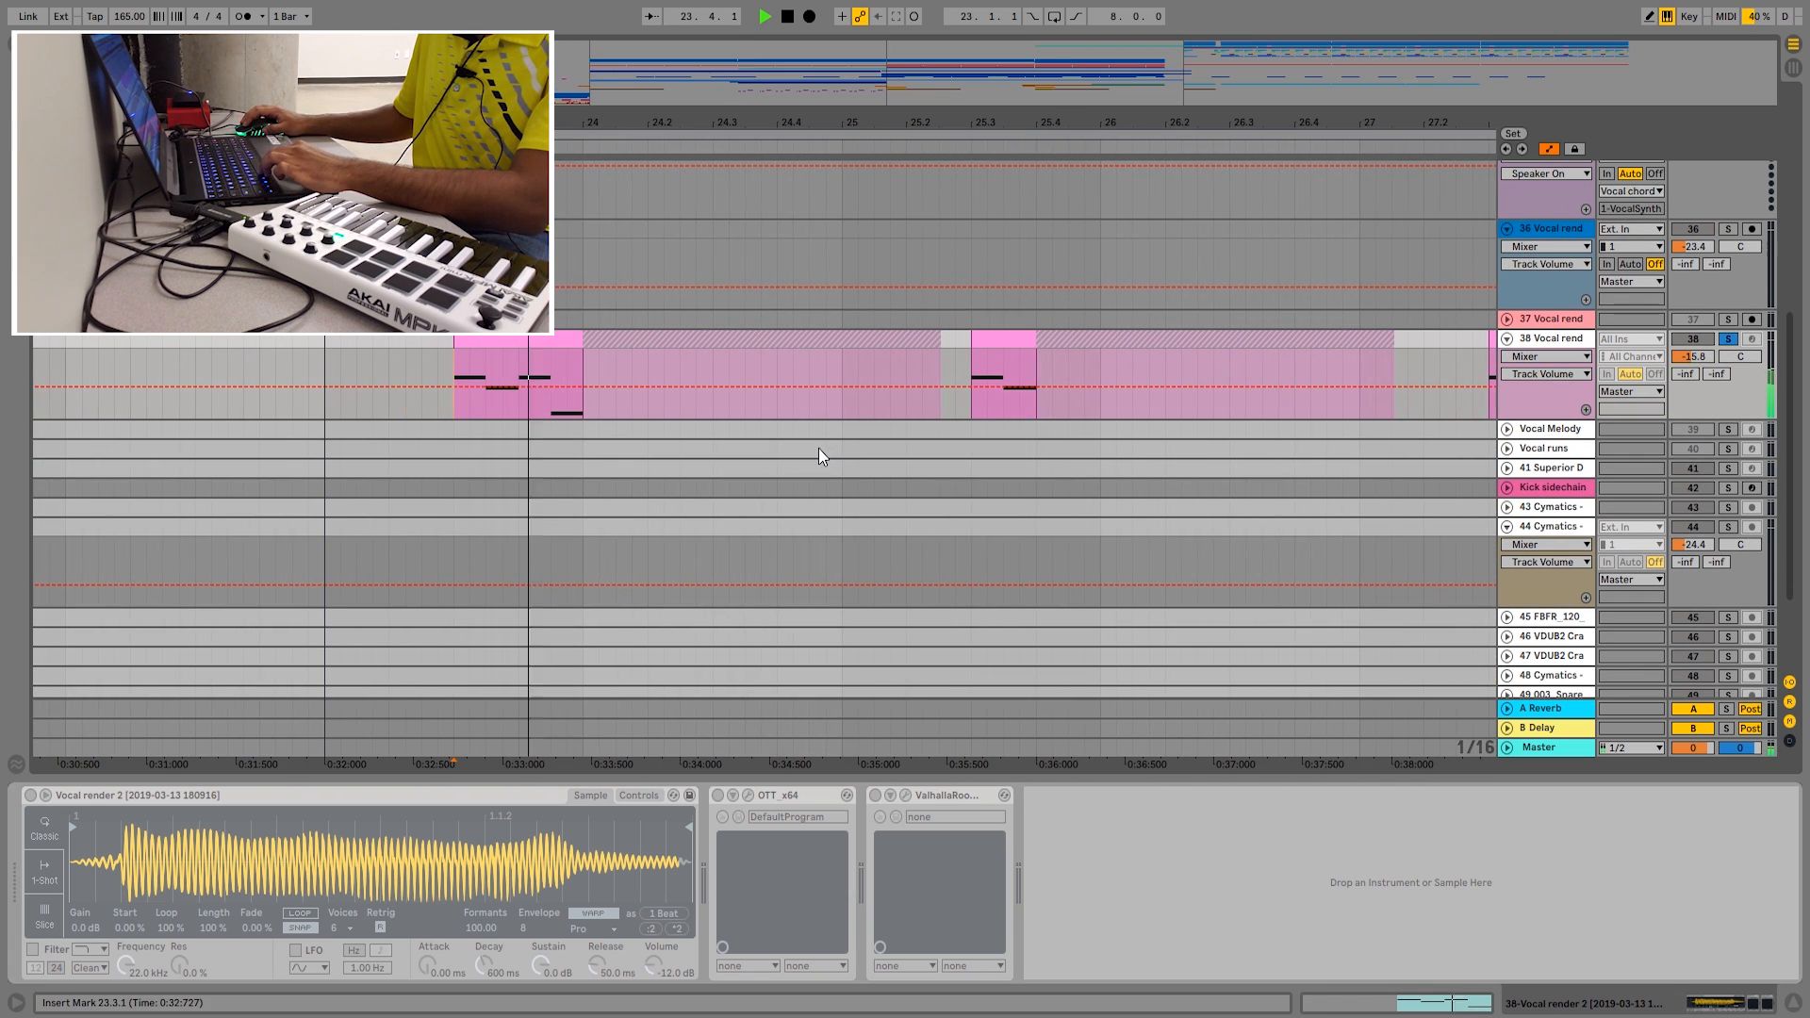
pyautogui.press('space')
pyautogui.click(975, 370)
pyautogui.press('space')
pyautogui.press('space')
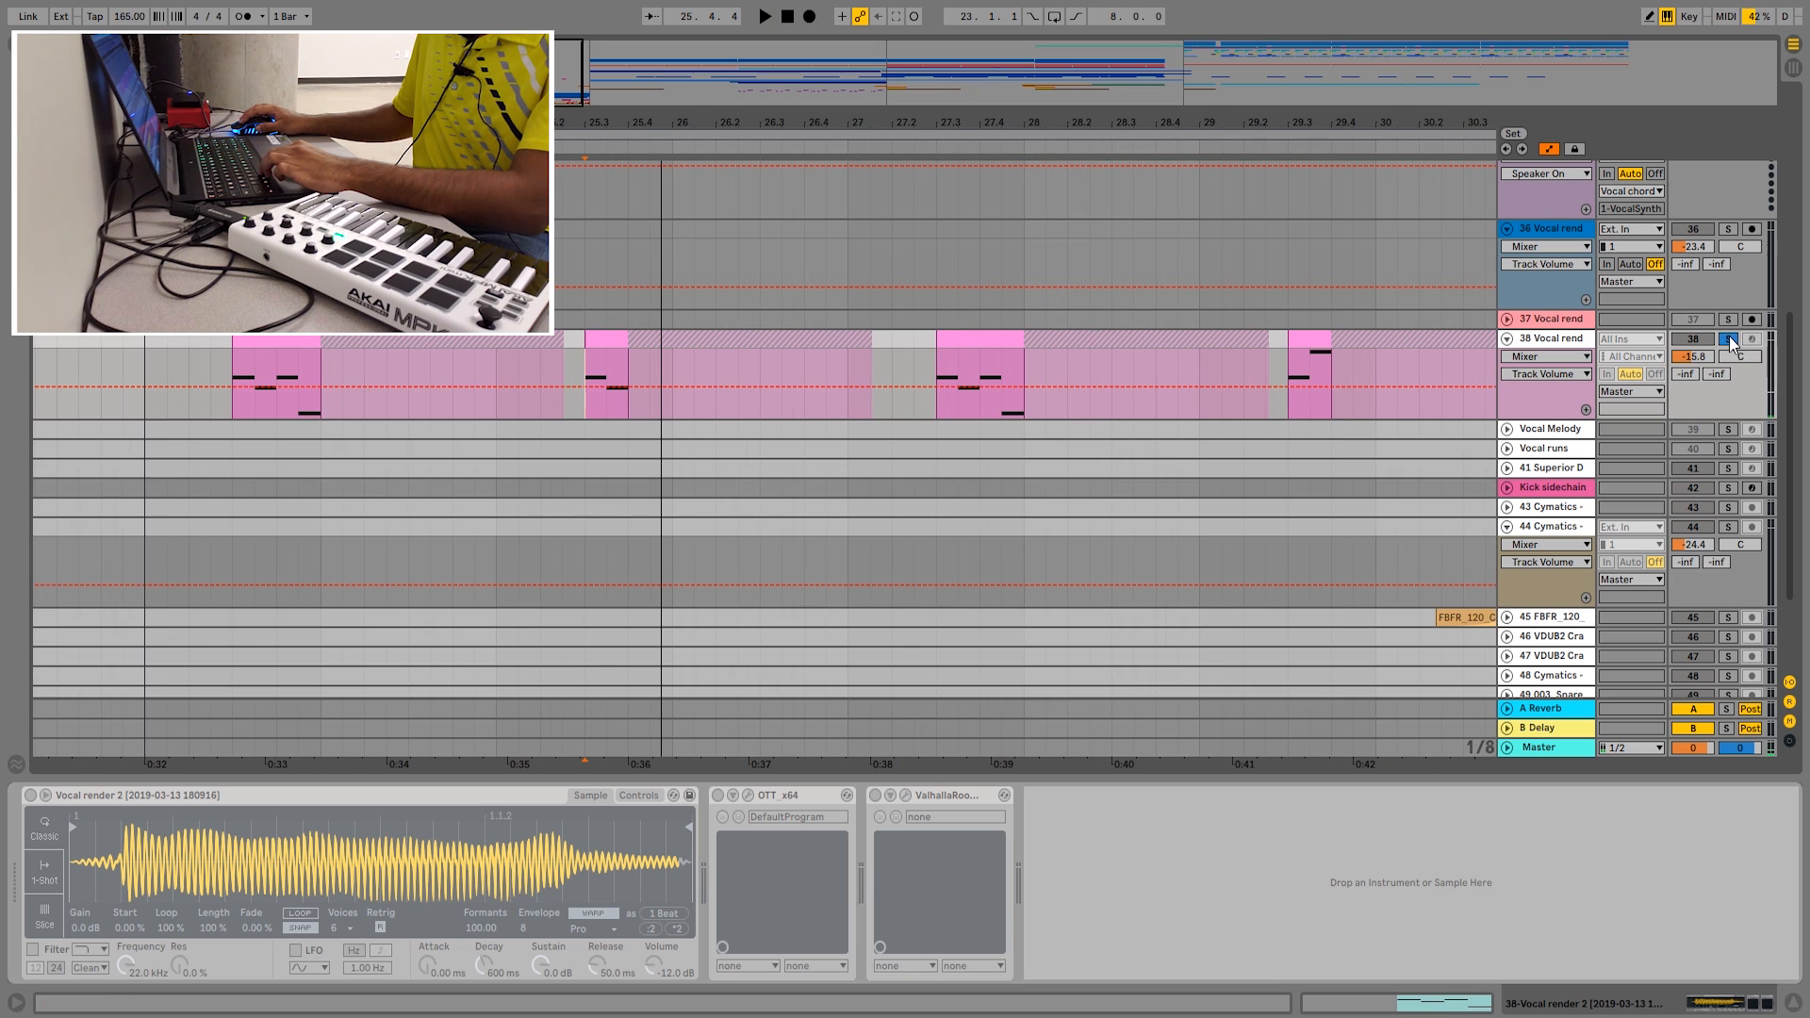
# - Unsolo the 38 Vocal render track and compact the arrangement by folding all tracks and hiding the device view
pyautogui.scroll(-8, 861, 473)
pyautogui.scroll(2, 861, 473)
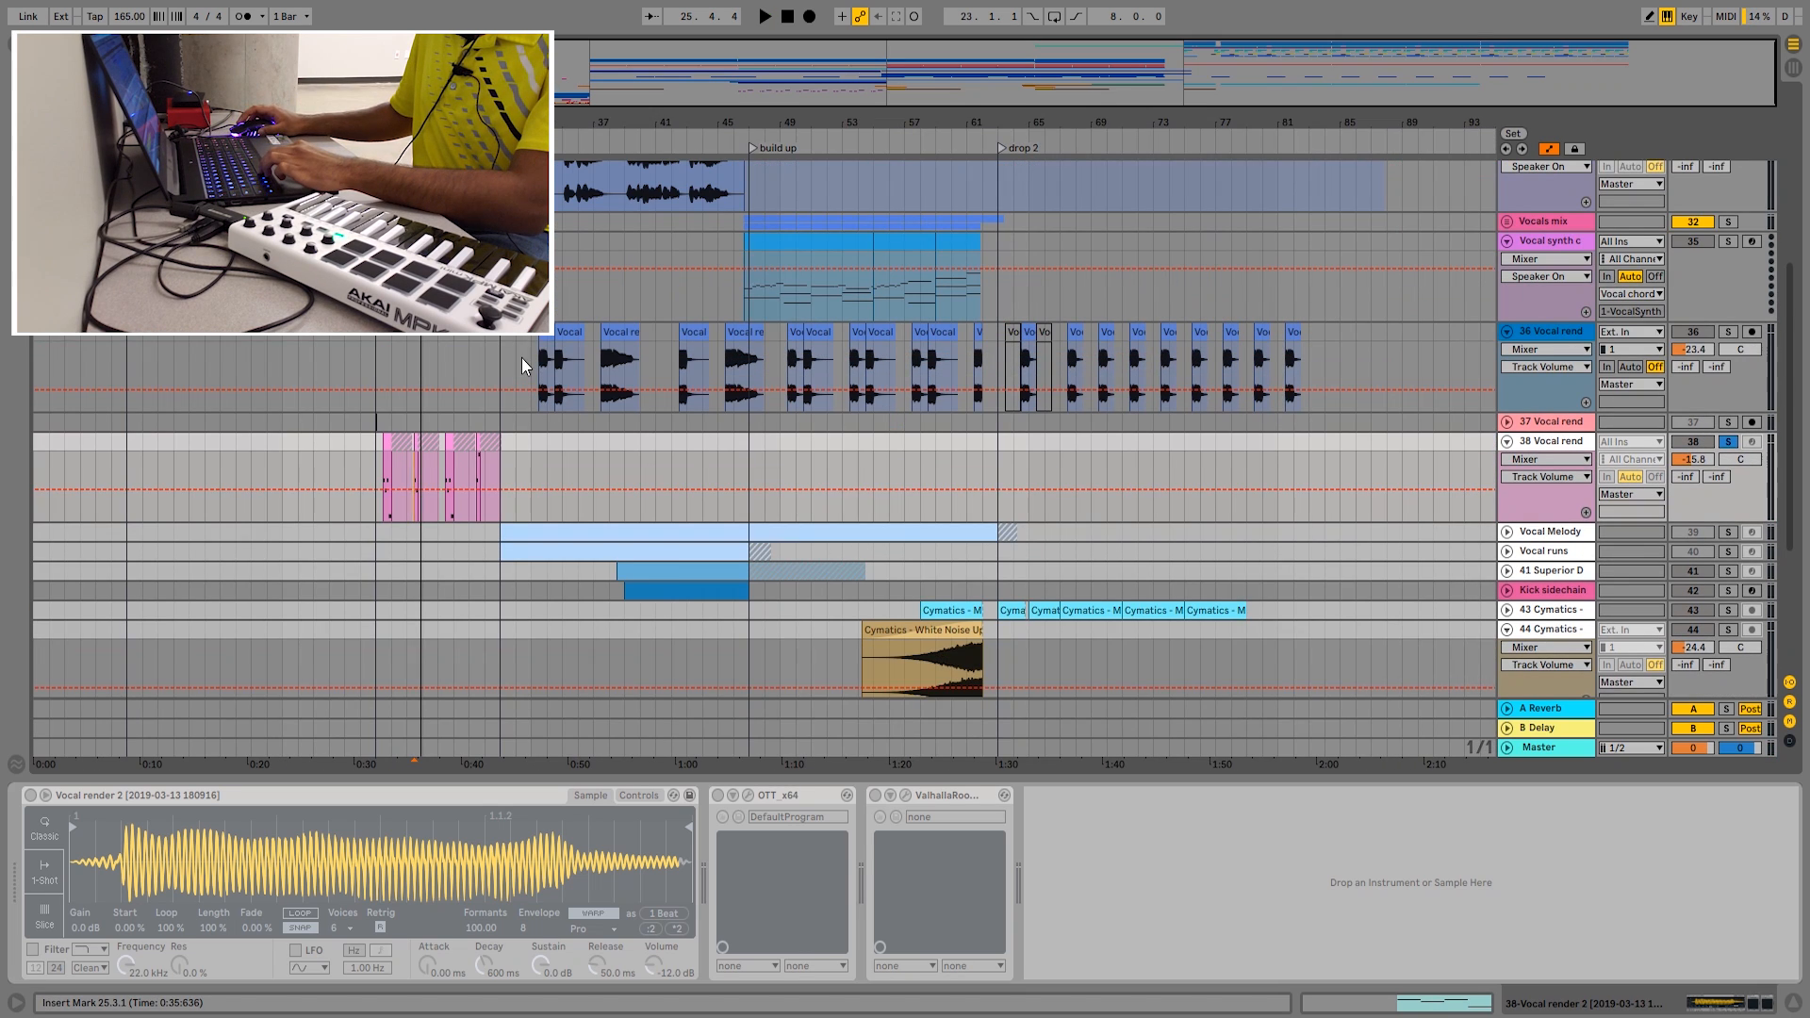
pyautogui.scroll(1, 551, 364)
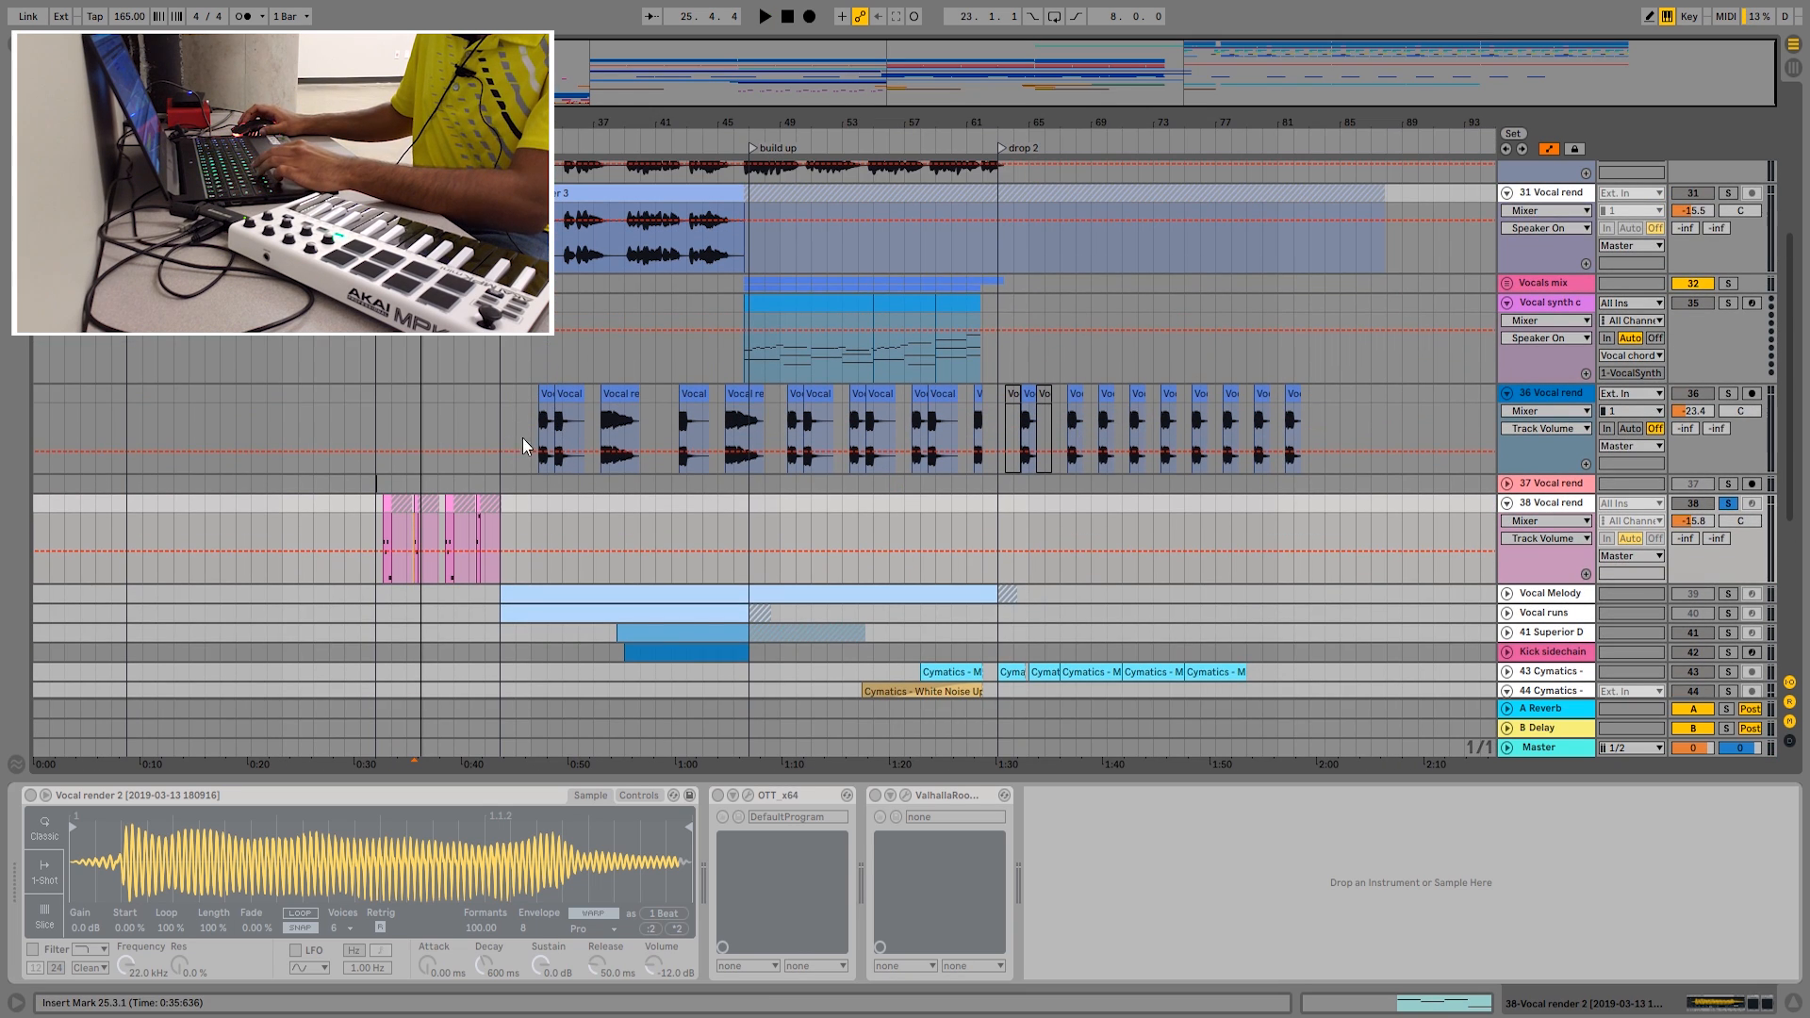
pyautogui.scroll(1, 613, 493)
pyautogui.scroll(1, 1272, 571)
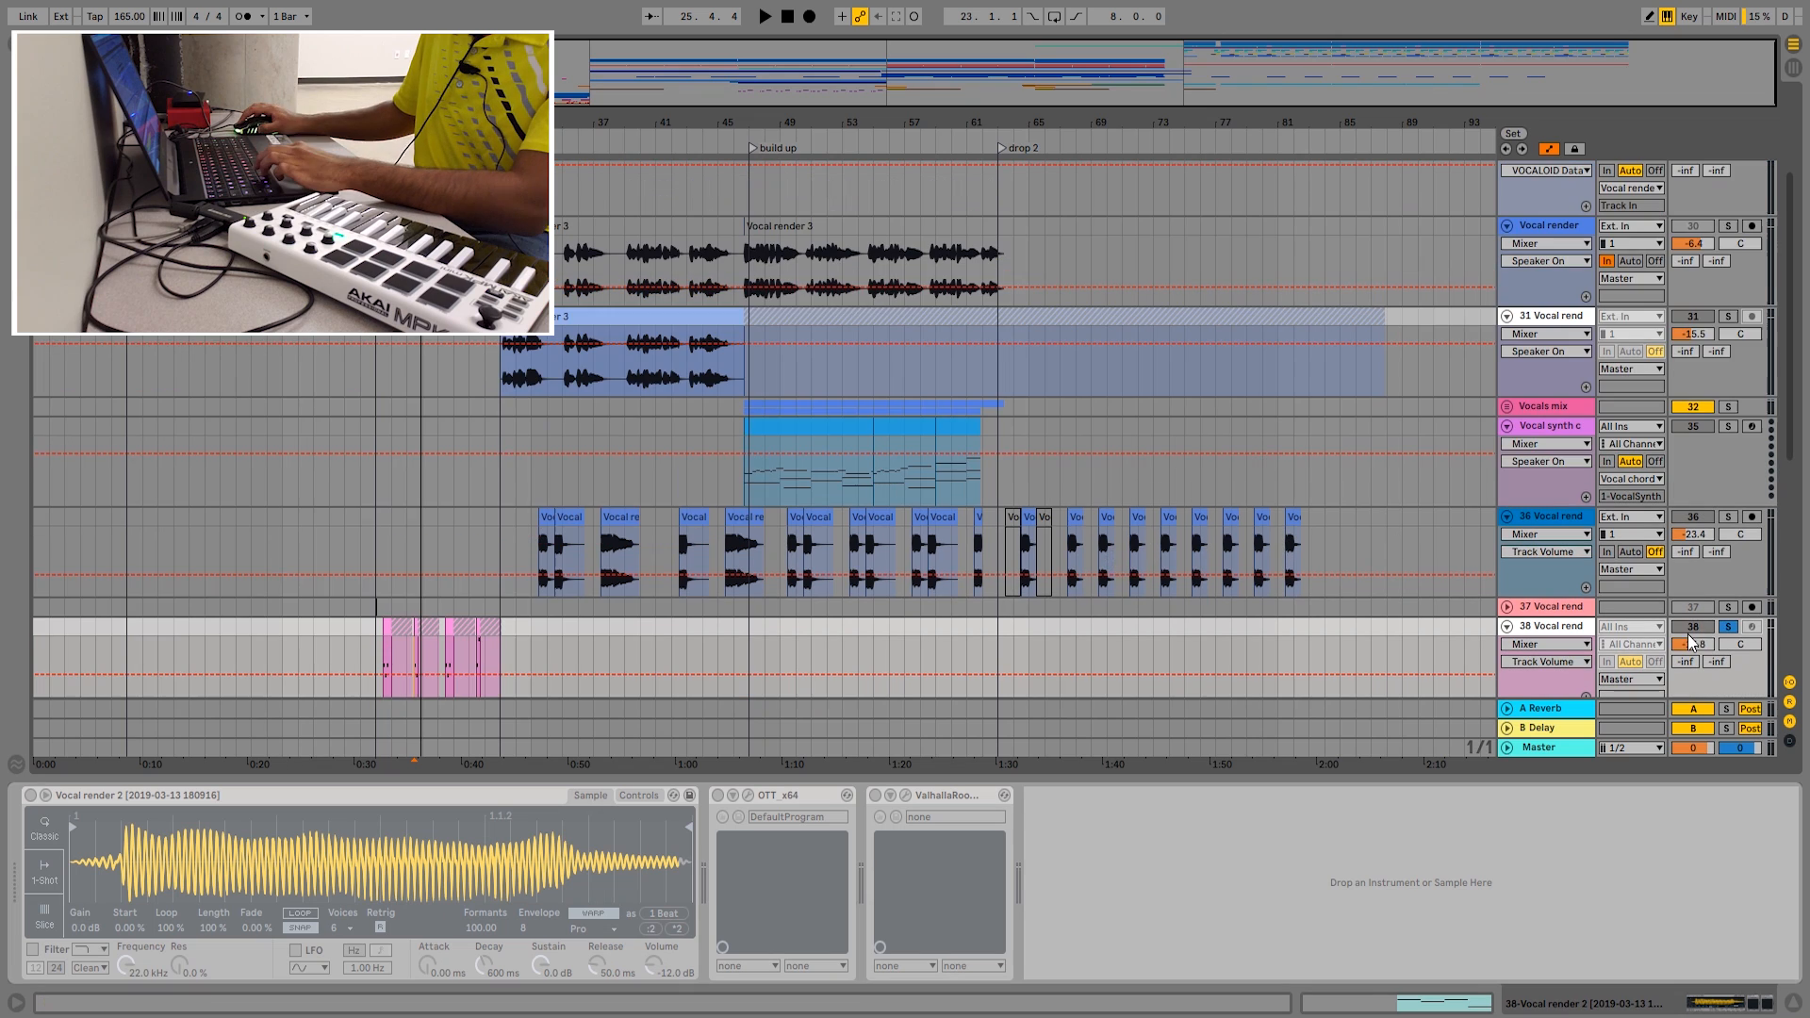
pyautogui.scroll(2, 1518, 412)
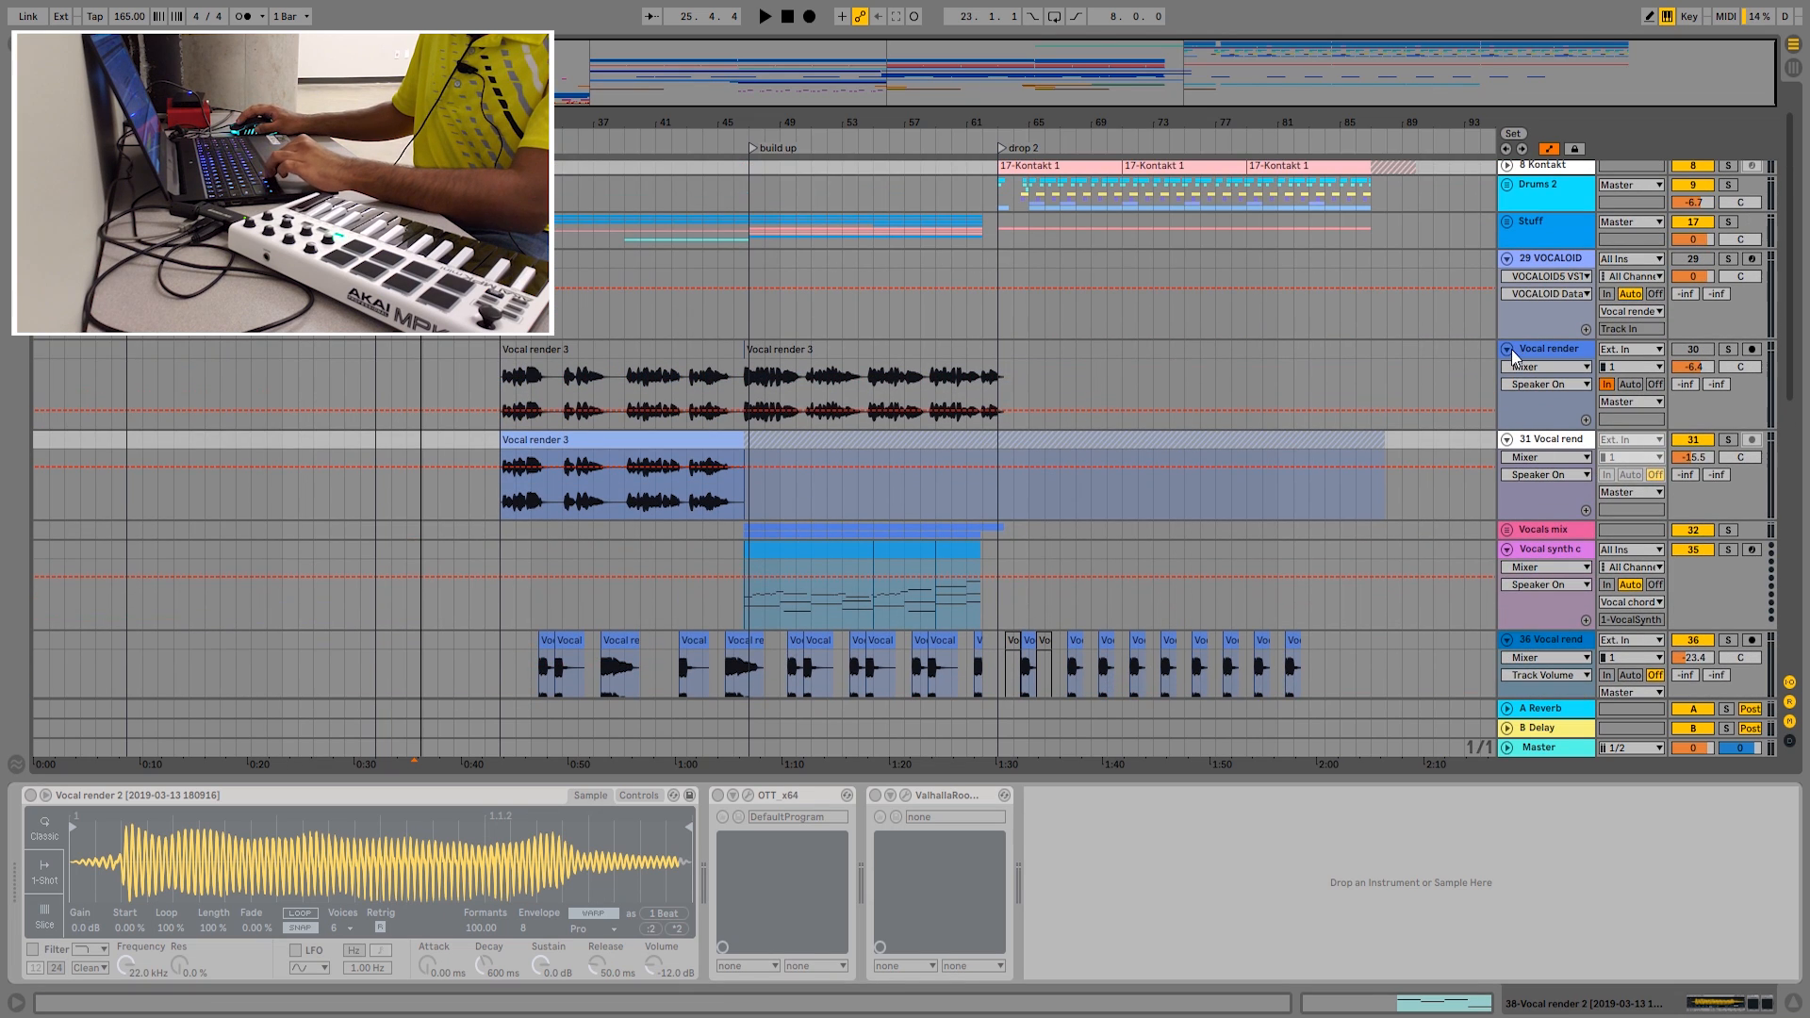
pyautogui.keyDown('alt'); pyautogui.click(1507, 350); pyautogui.keyUp('alt')
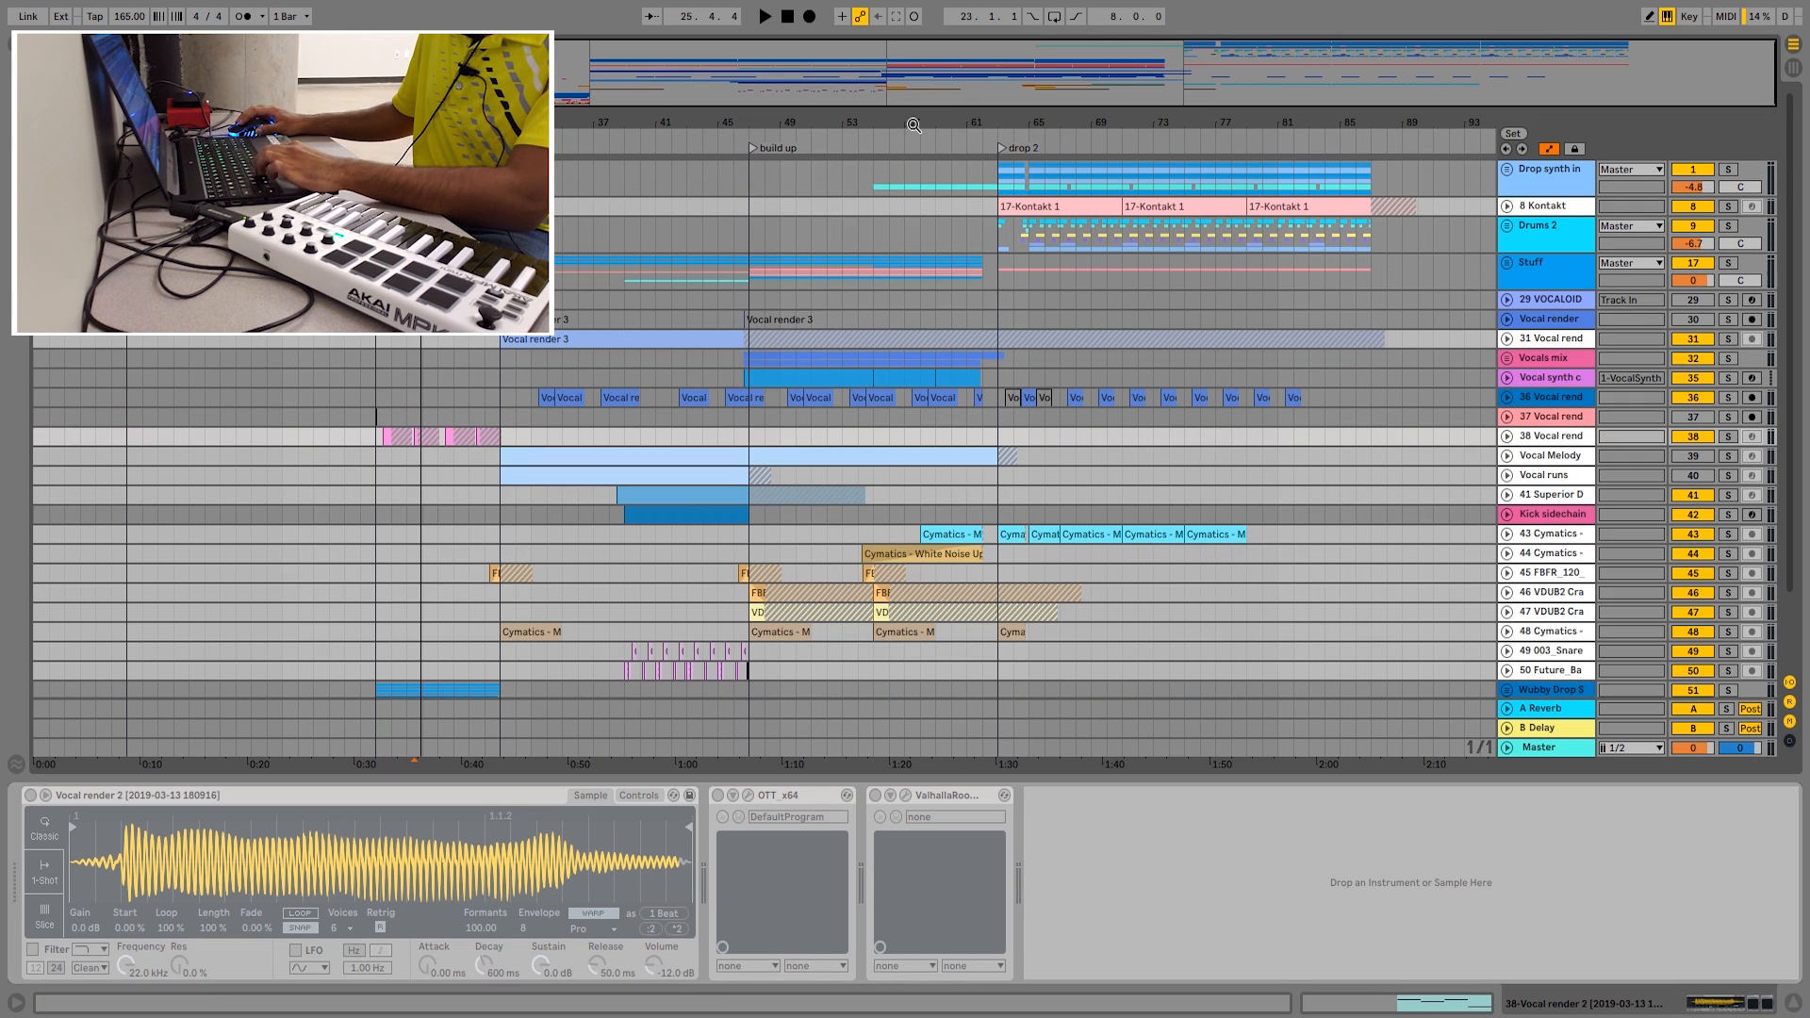
pyautogui.hotkey('ctrl', 'alt', 'l')
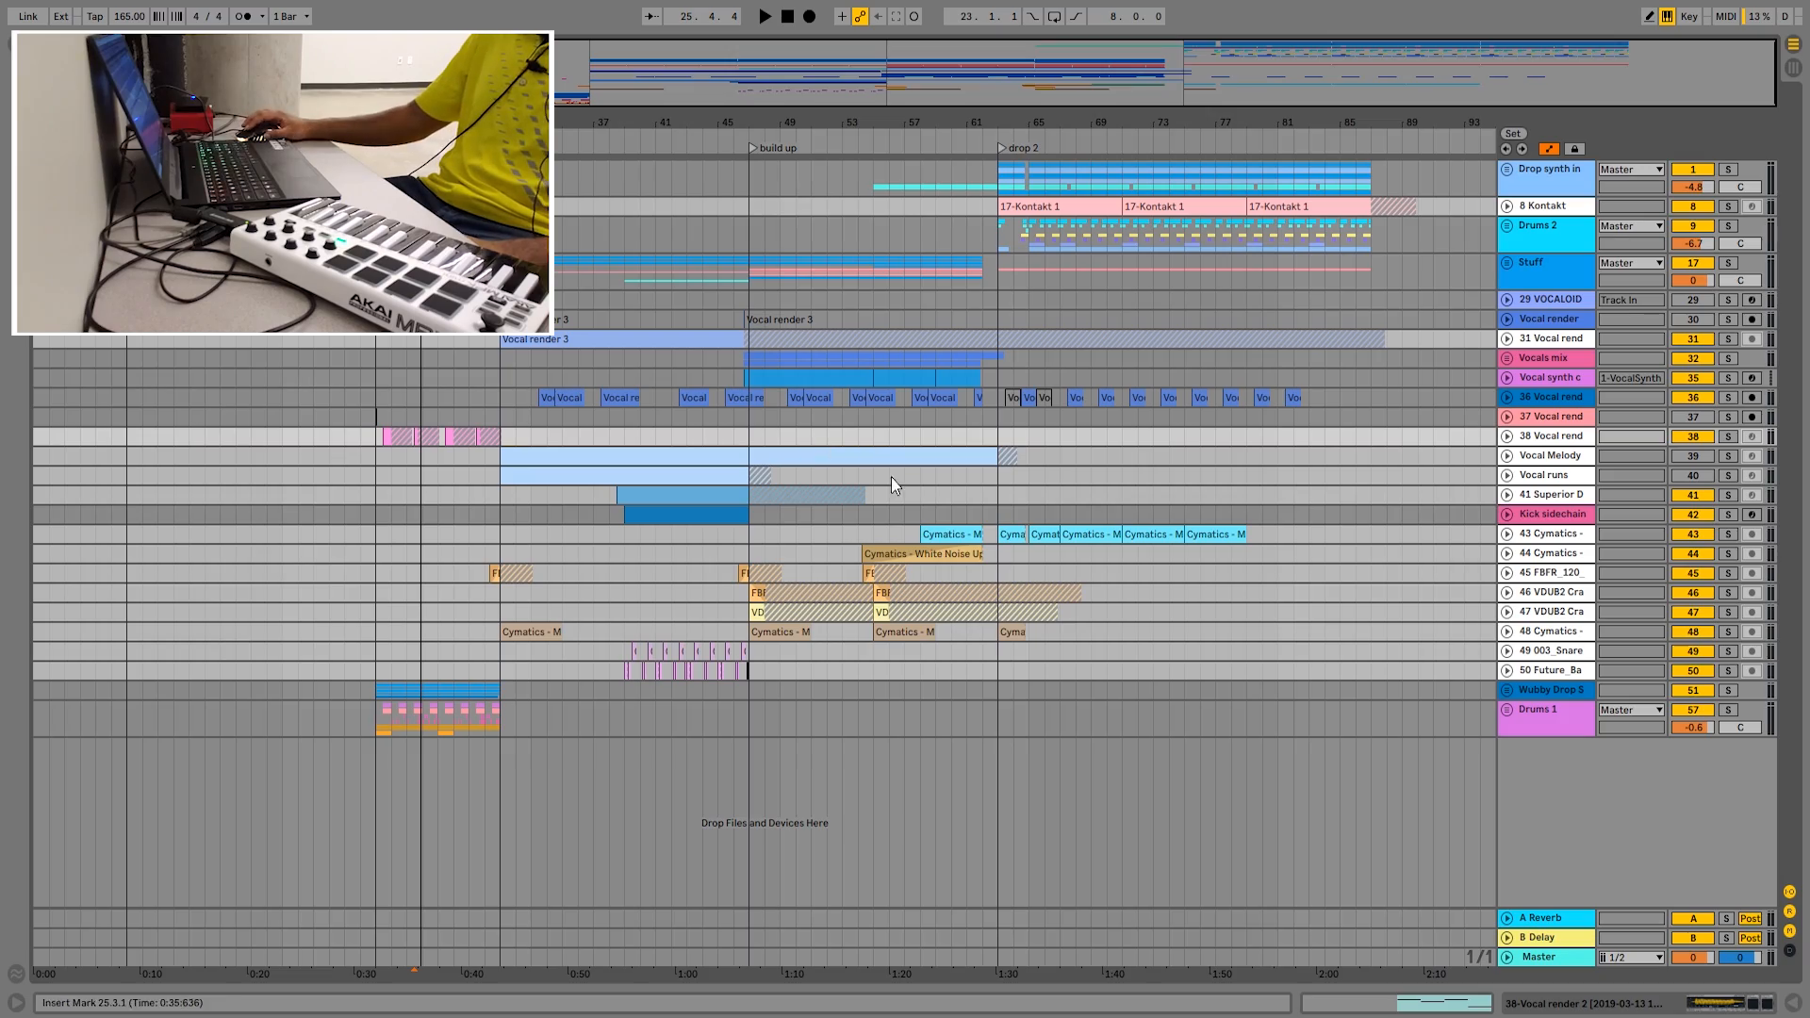